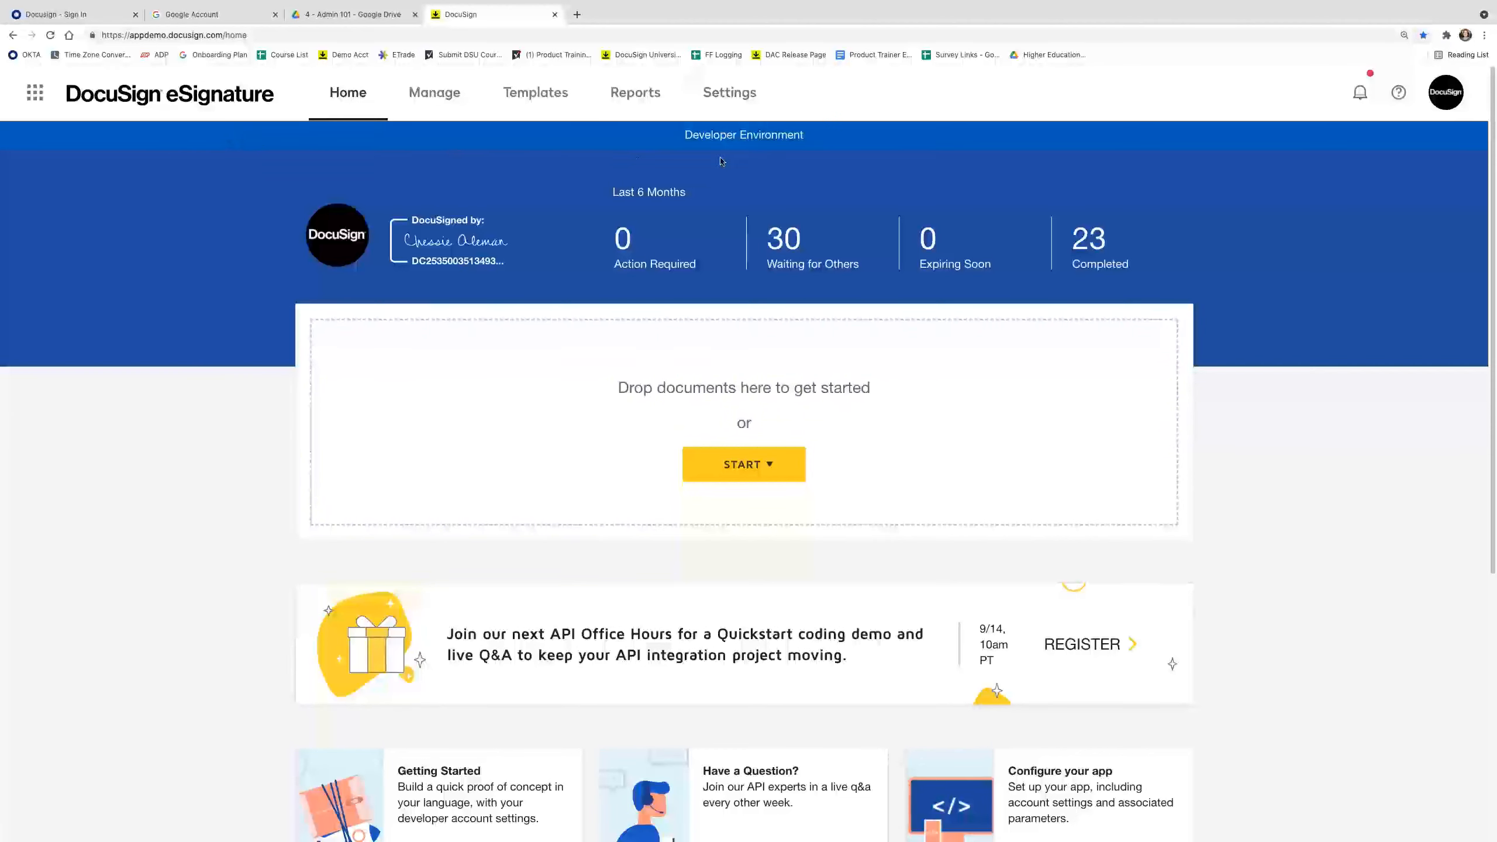
# Open the admin Settings overview, search settings for 'docu', then clear the keyword.
pyautogui.click(737, 99)
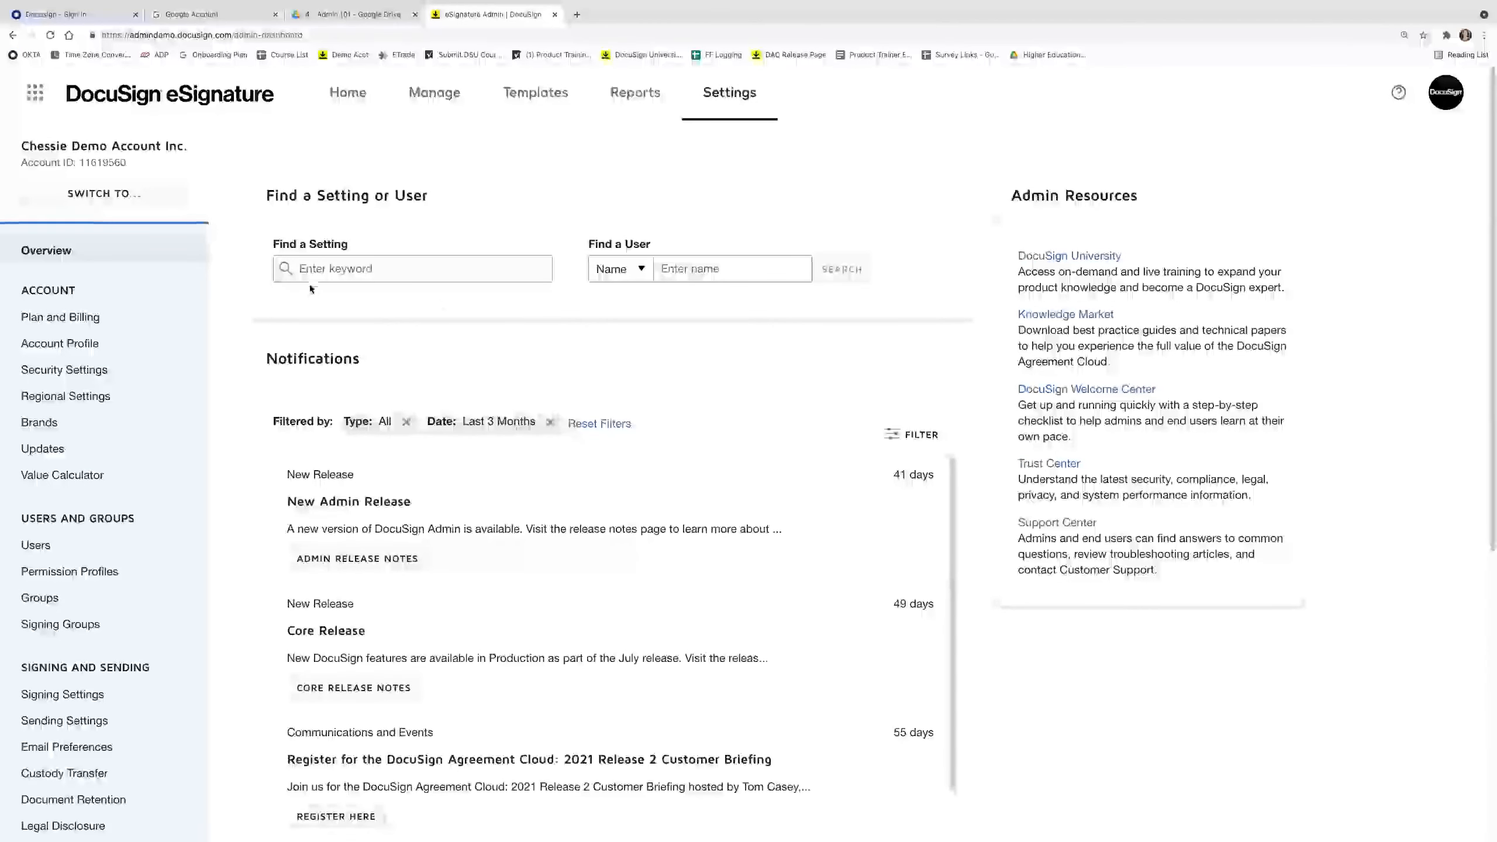
pyautogui.click(313, 268)
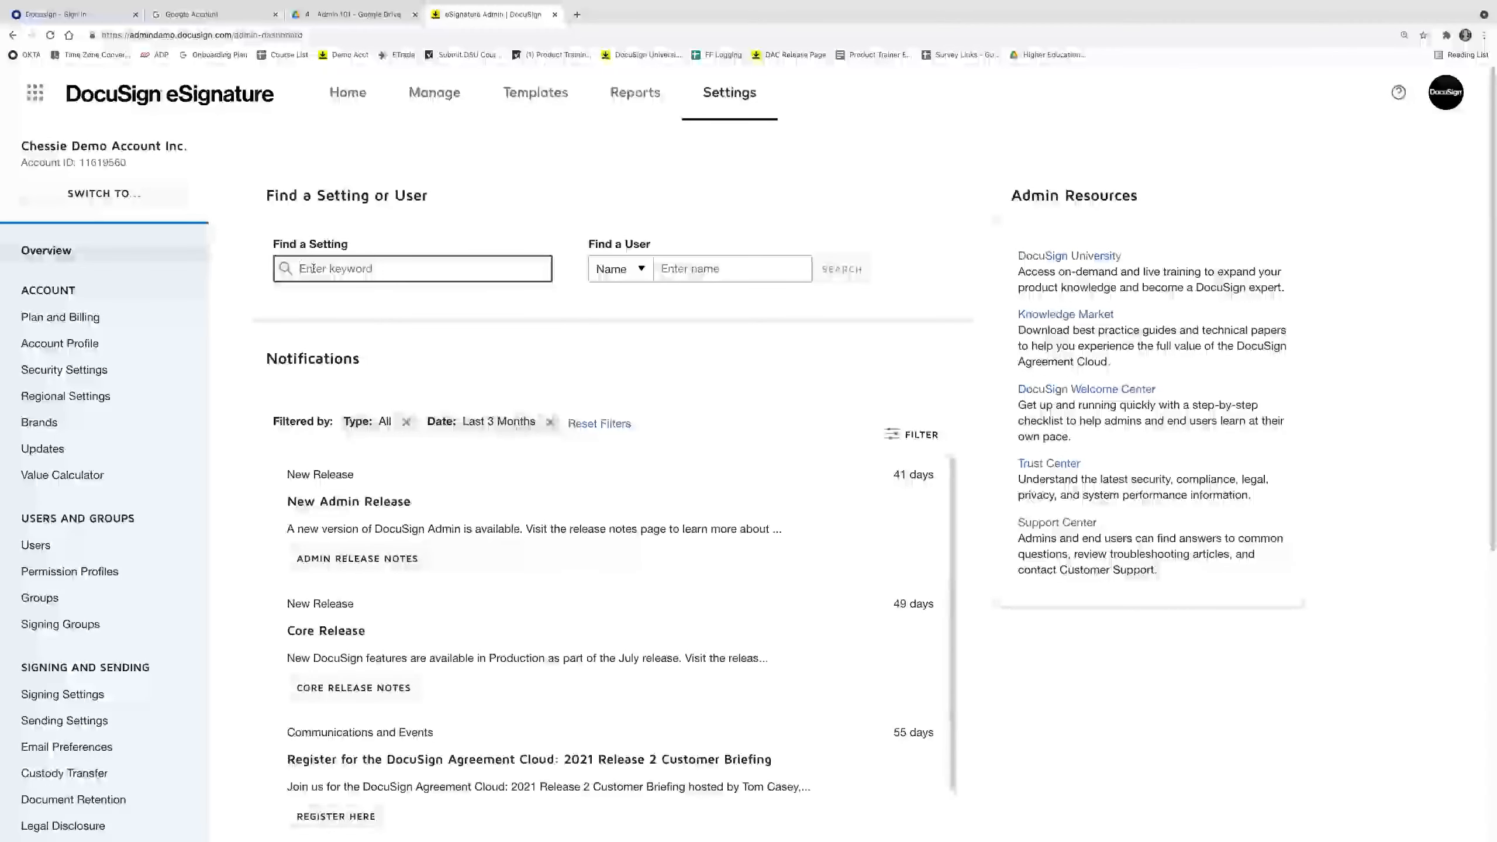
pyautogui.write('docu')
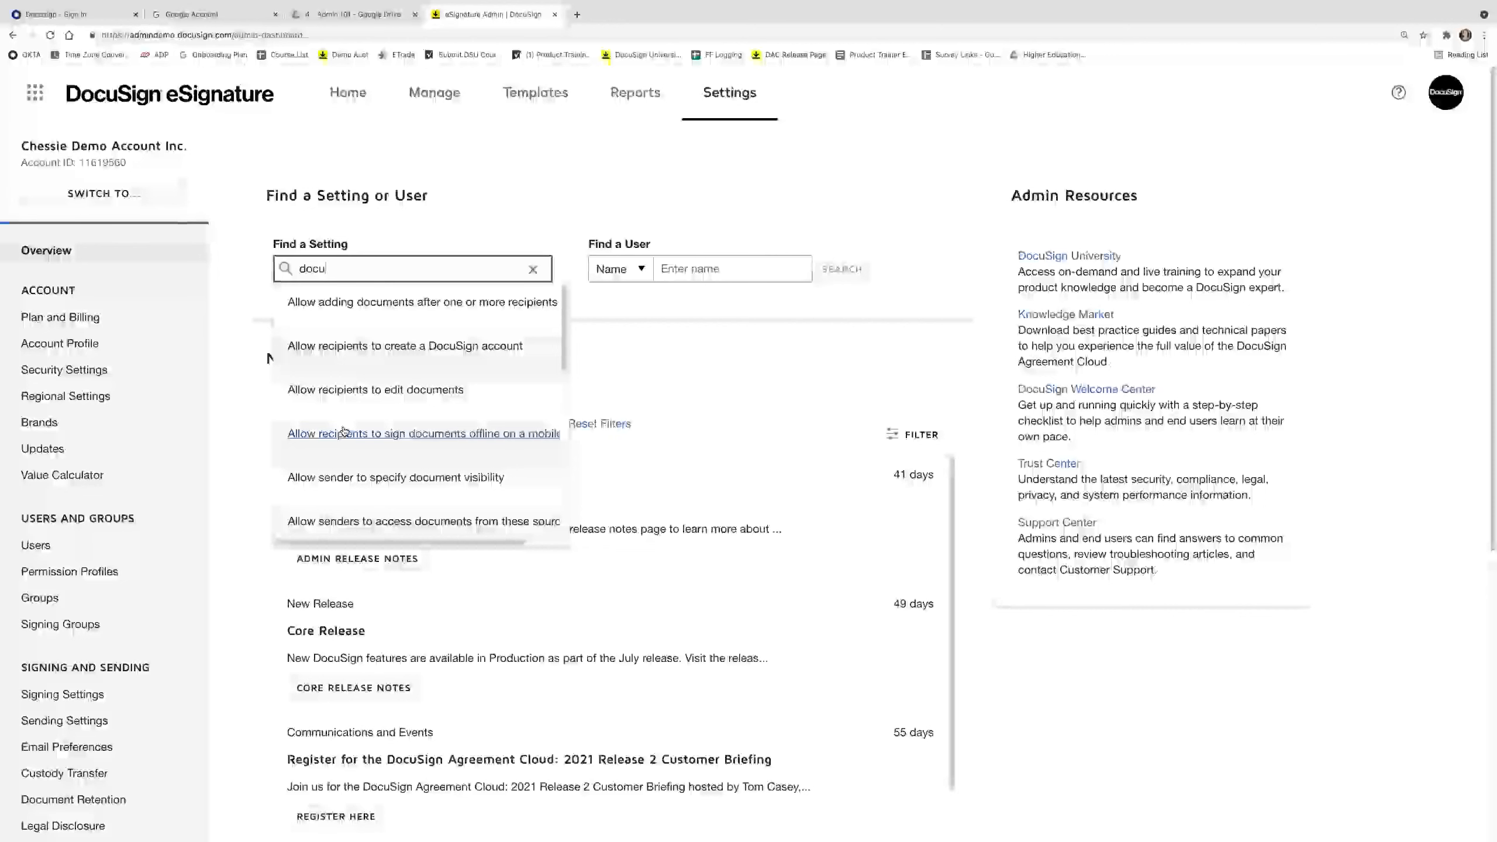
pyautogui.click(533, 269)
# Look up a user by name and open the matching user's record.
pyautogui.click(681, 269)
pyautogui.write('Quinn')
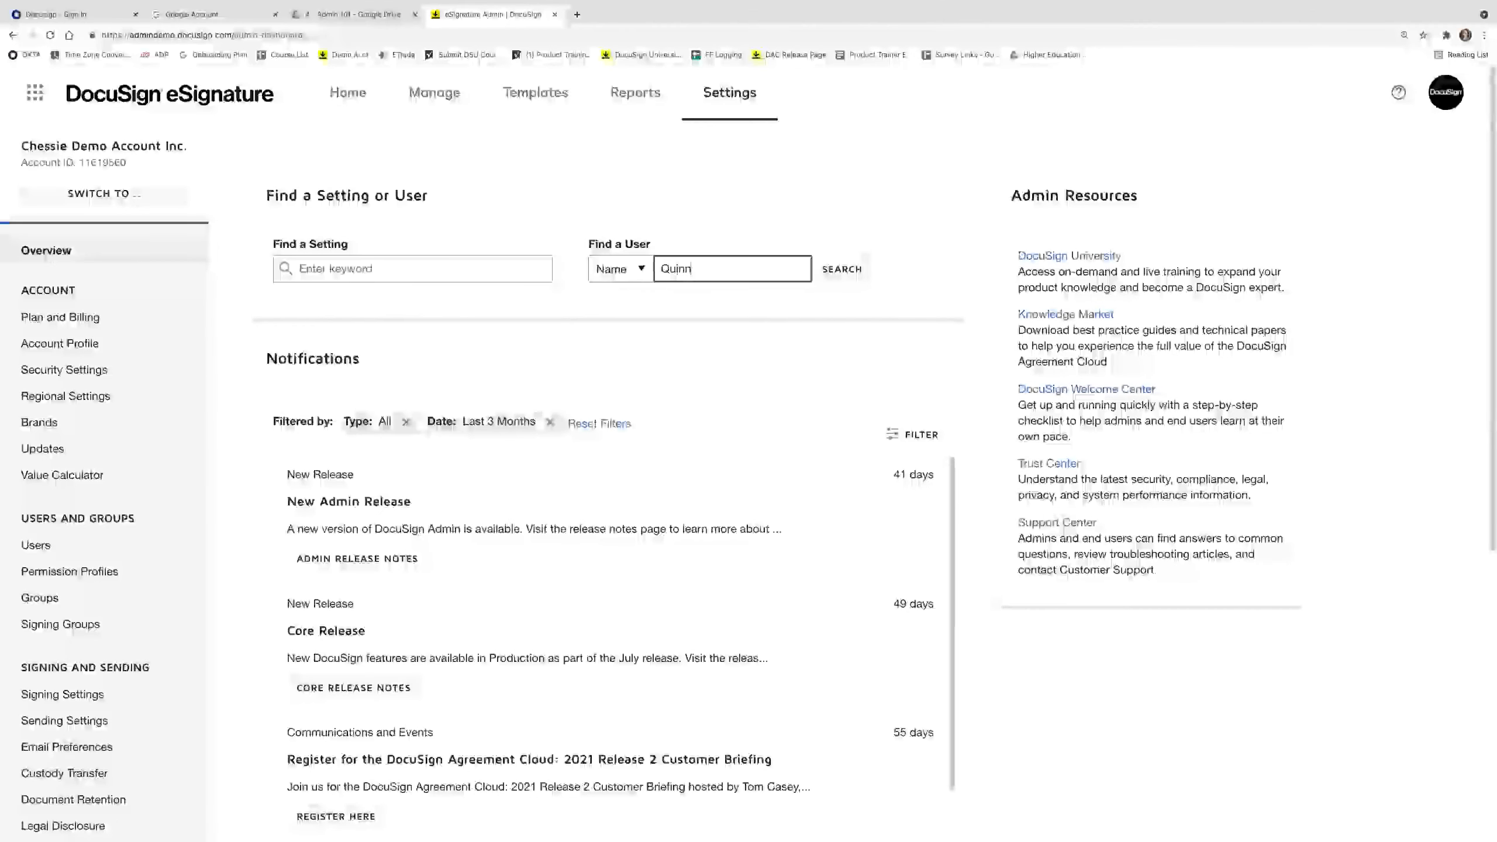
pyautogui.click(829, 272)
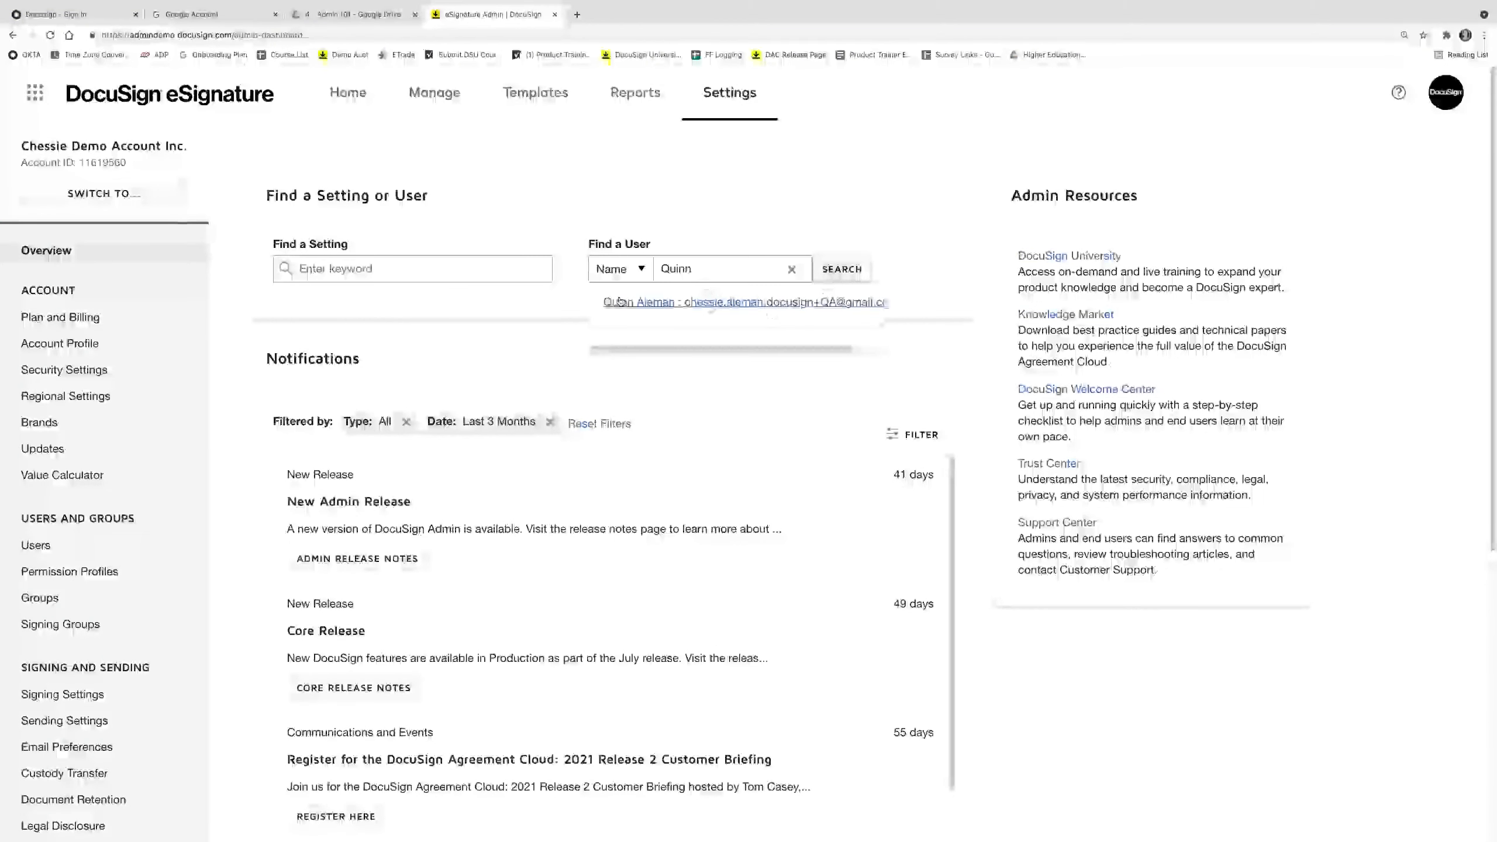
pyautogui.click(748, 306)
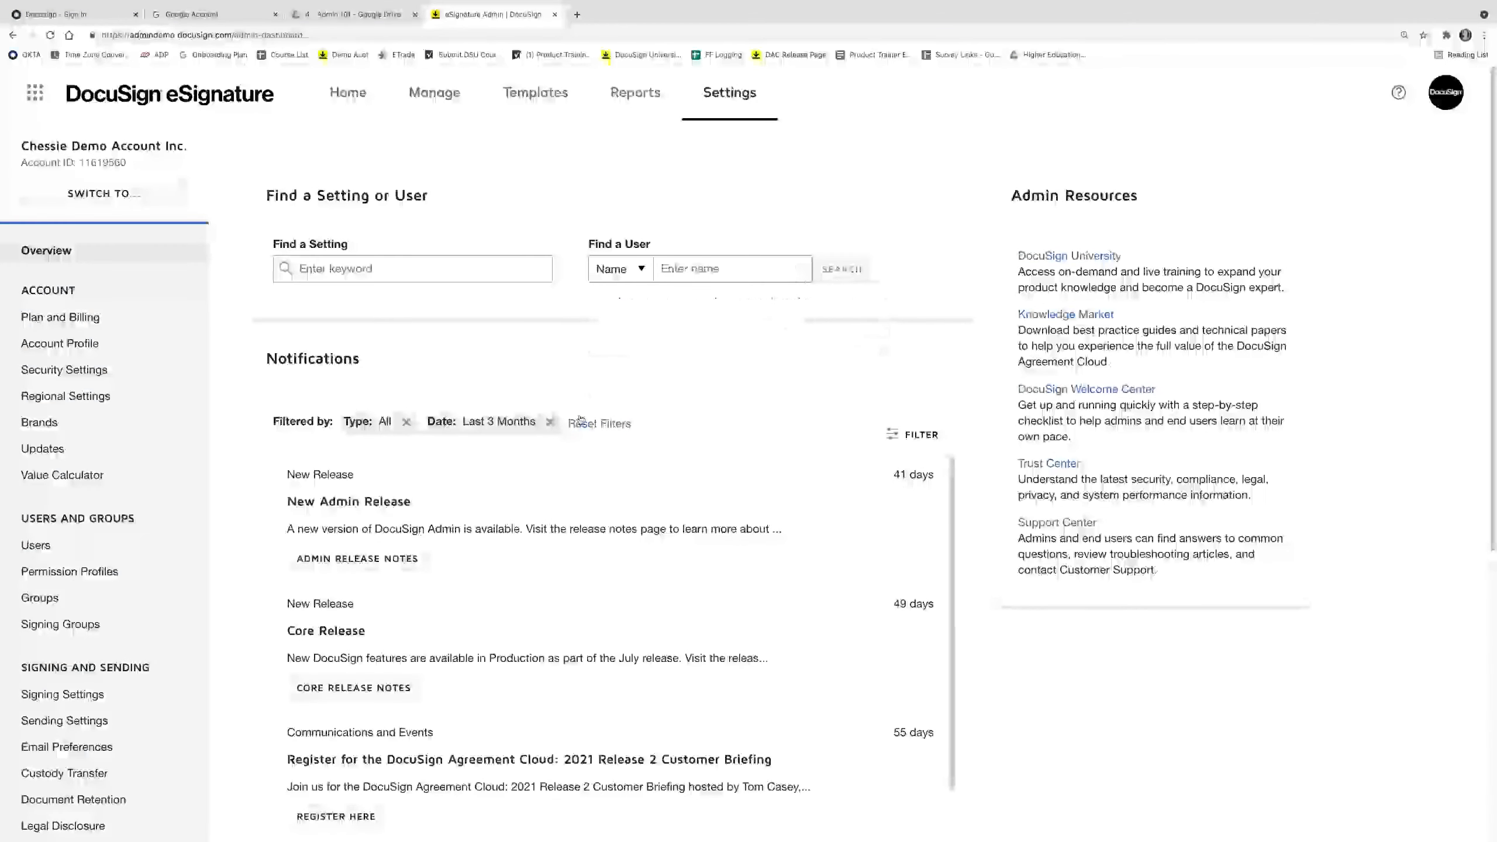
pyautogui.scroll(-1, 560, 479)
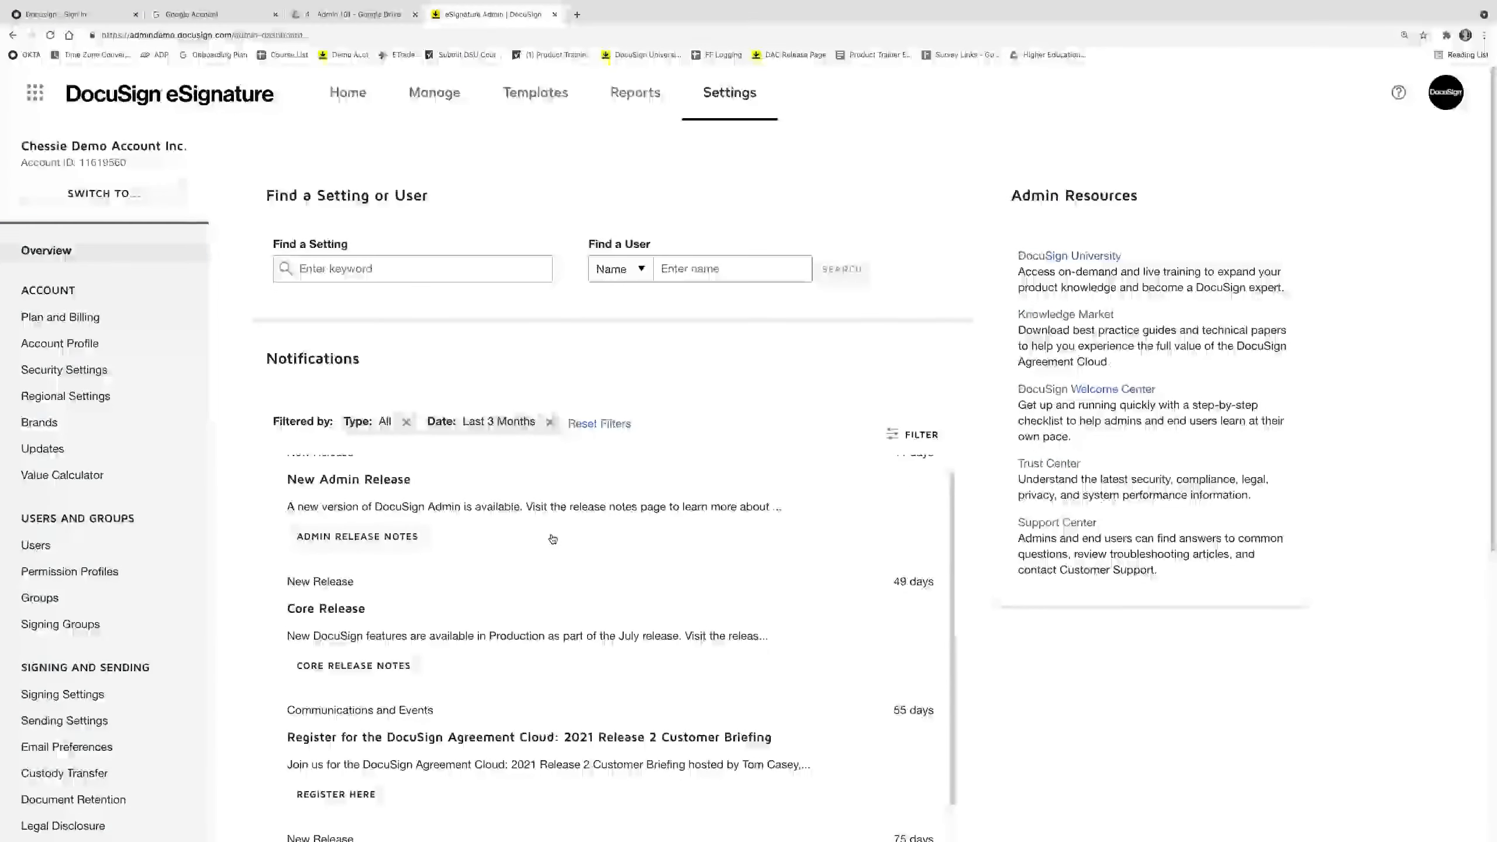
pyautogui.scroll(-1, 552, 539)
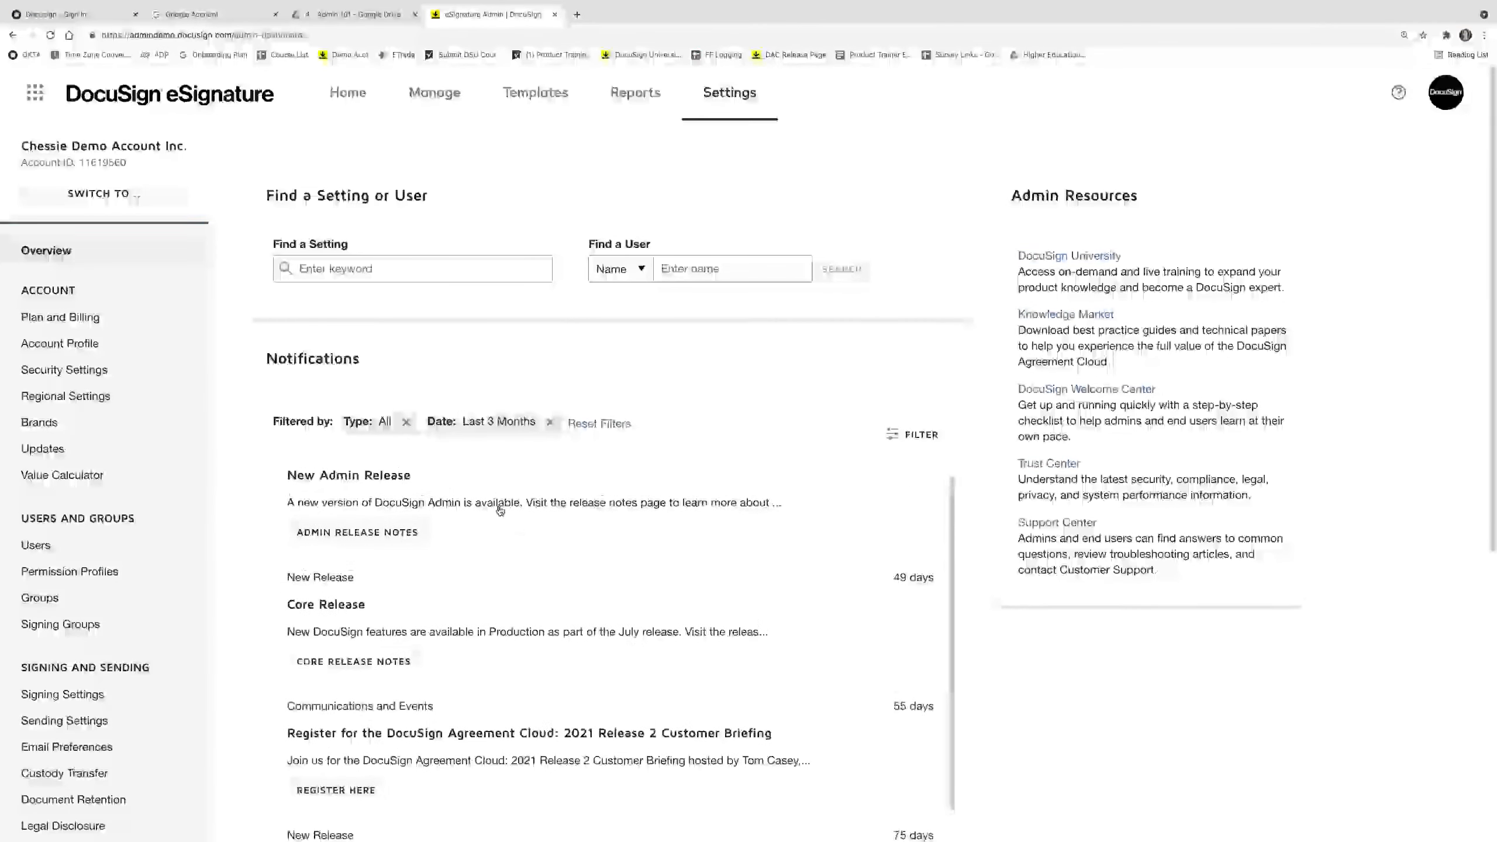
pyautogui.scroll(1, 500, 510)
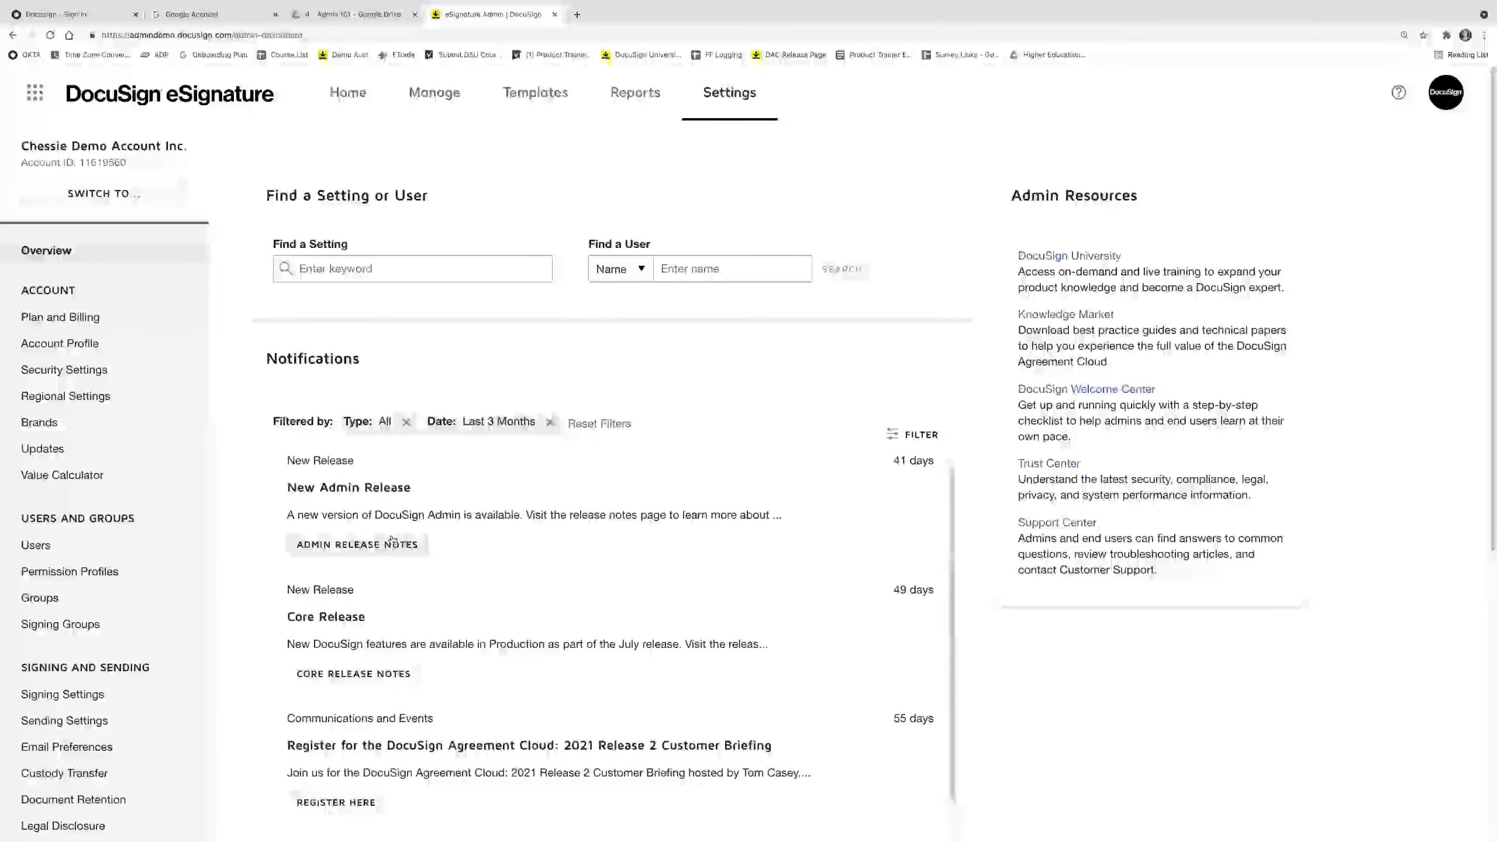
pyautogui.scroll(1, 583, 537)
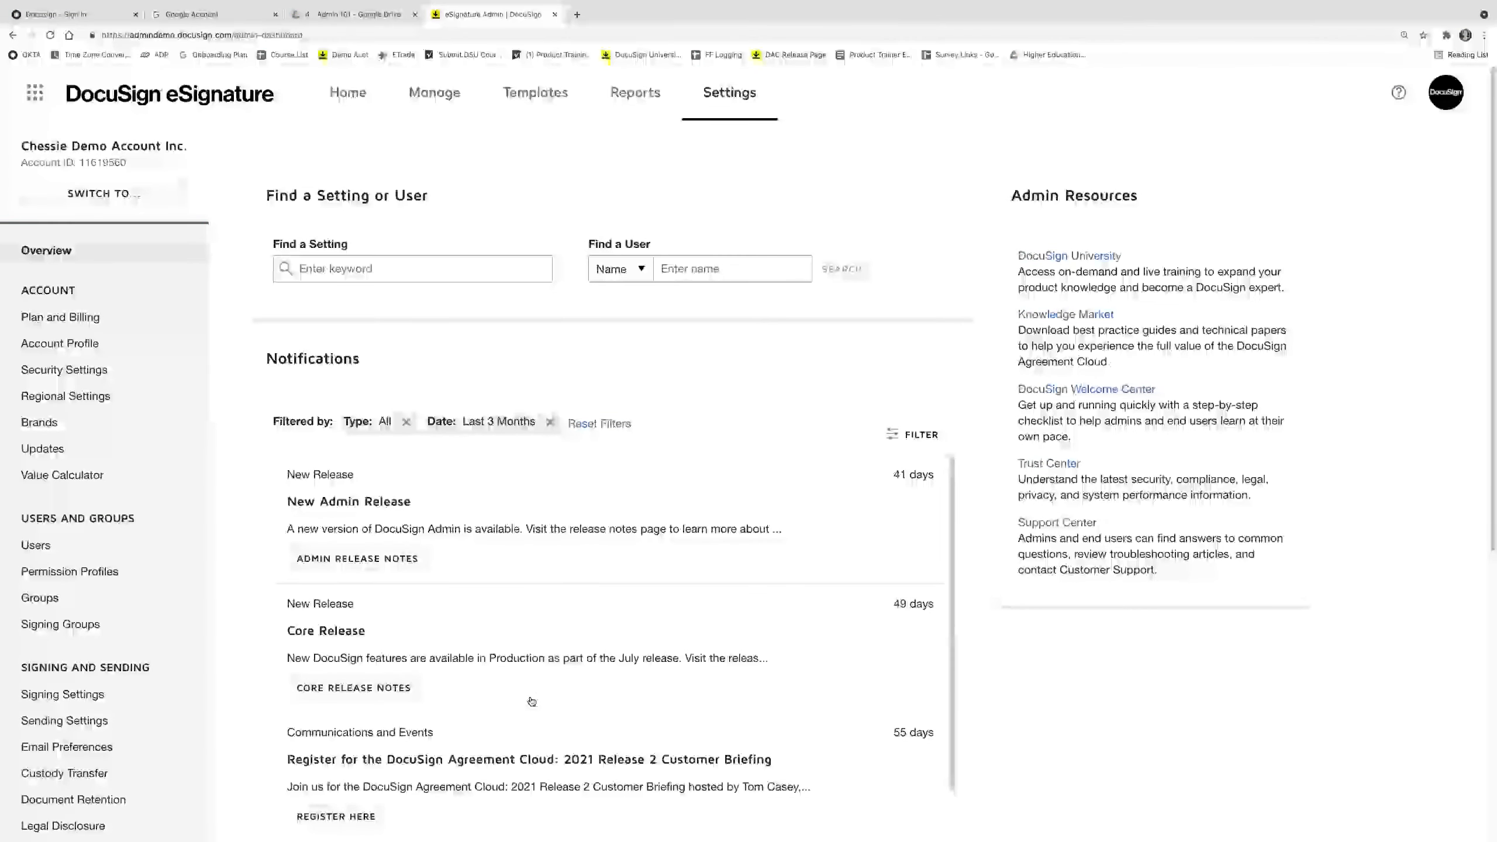
pyautogui.scroll(-1, 532, 703)
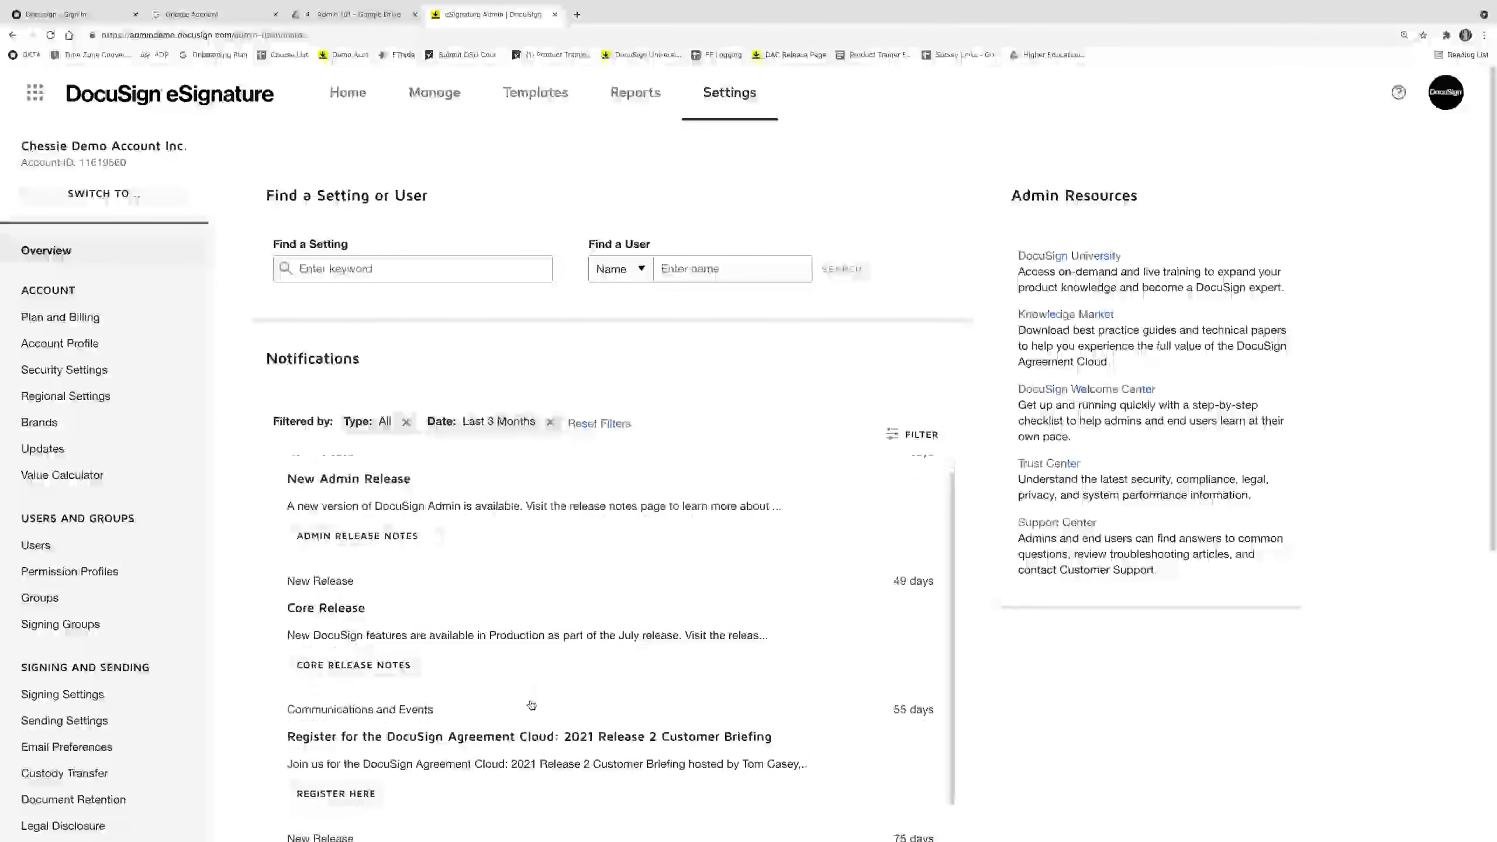
pyautogui.scroll(-3, 531, 705)
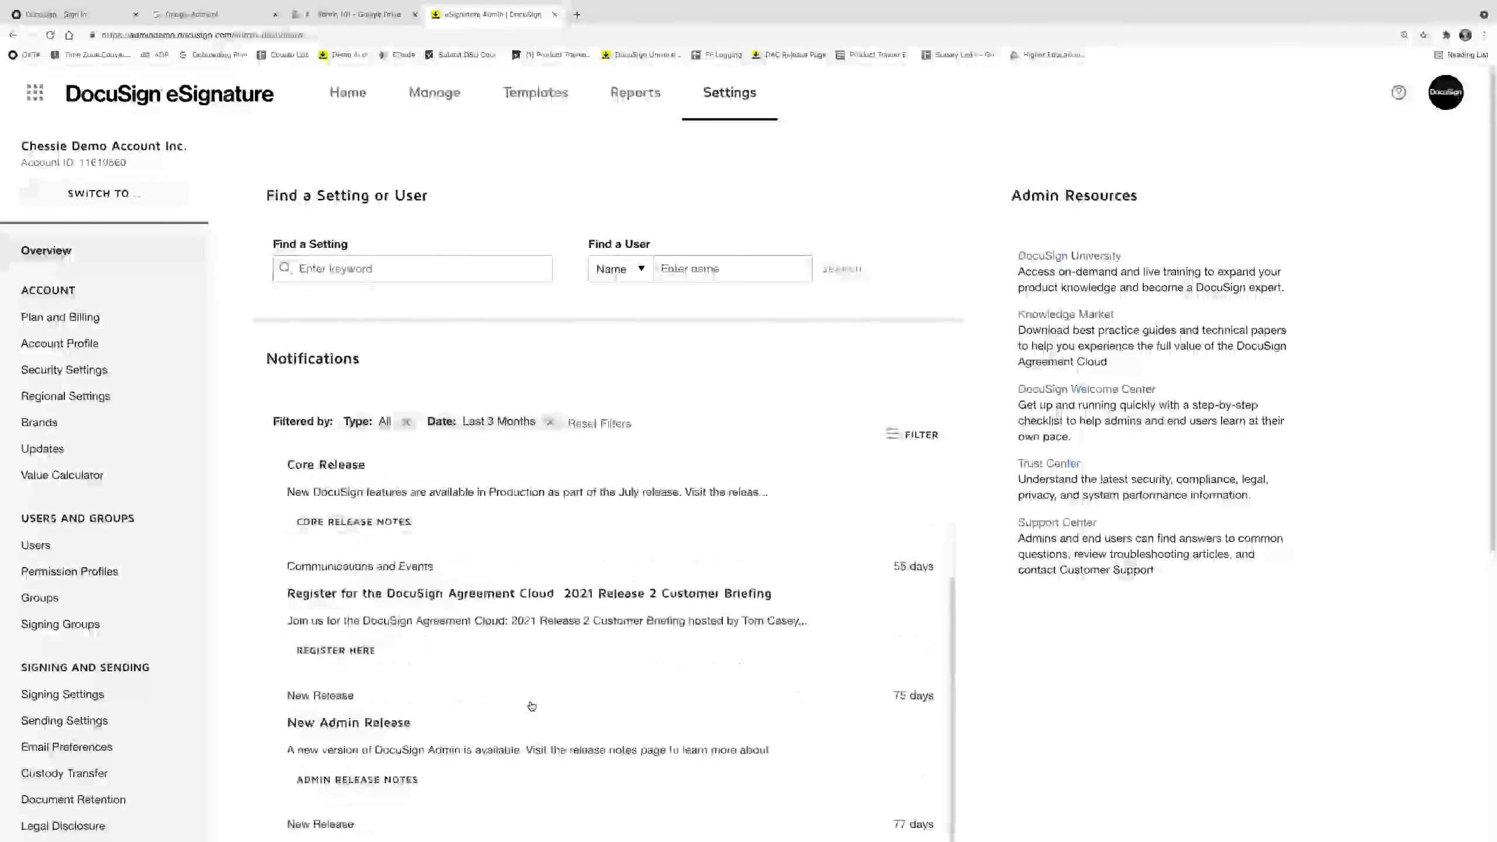
pyautogui.scroll(4, 532, 706)
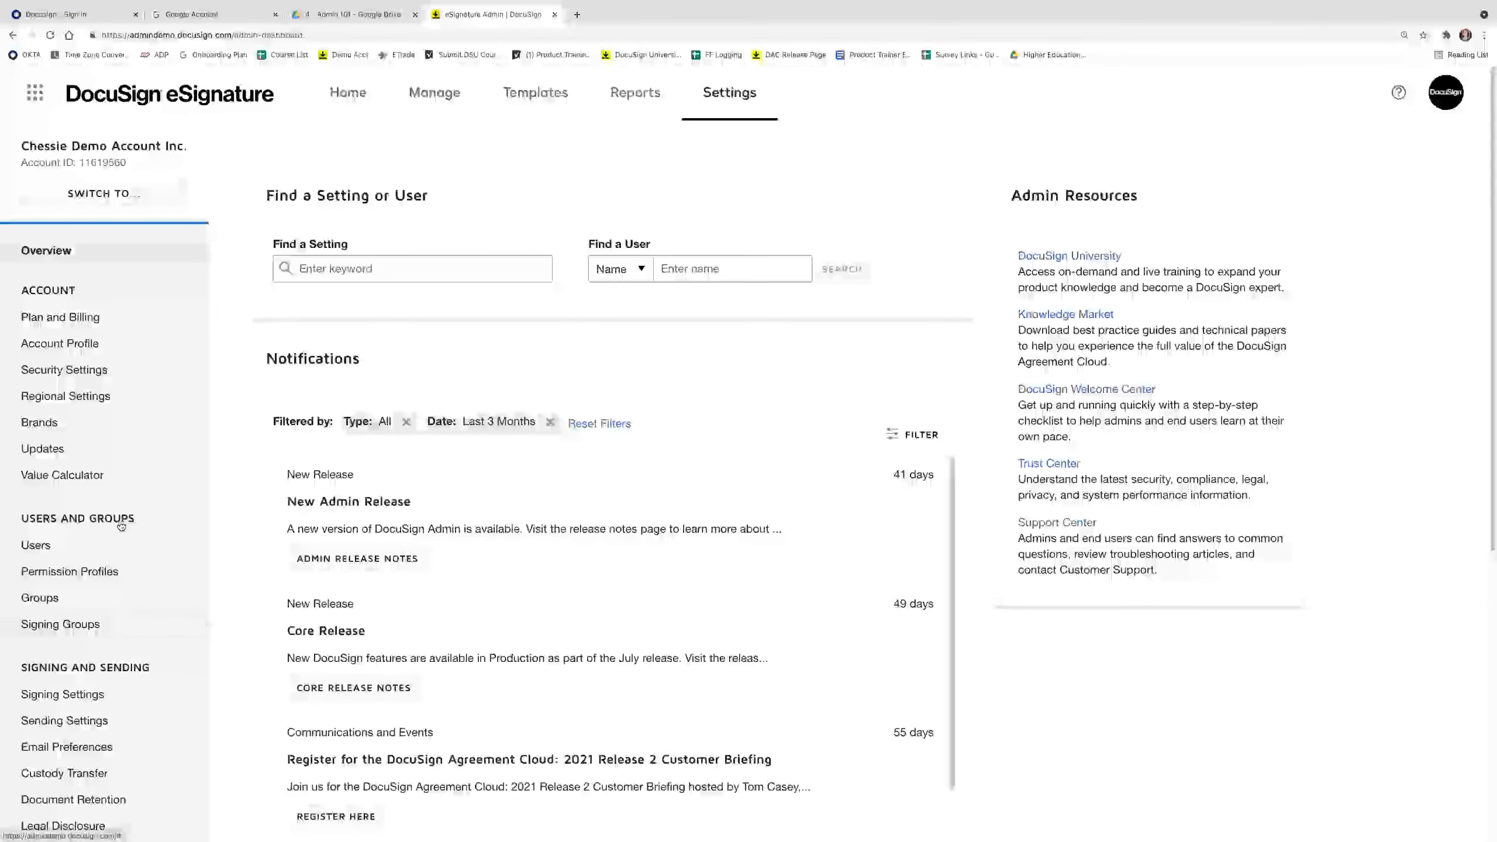
# Open Account Profile, add then remove 'SANDBOX' in the account name, and resubmit it unchanged.
pyautogui.click(106, 345)
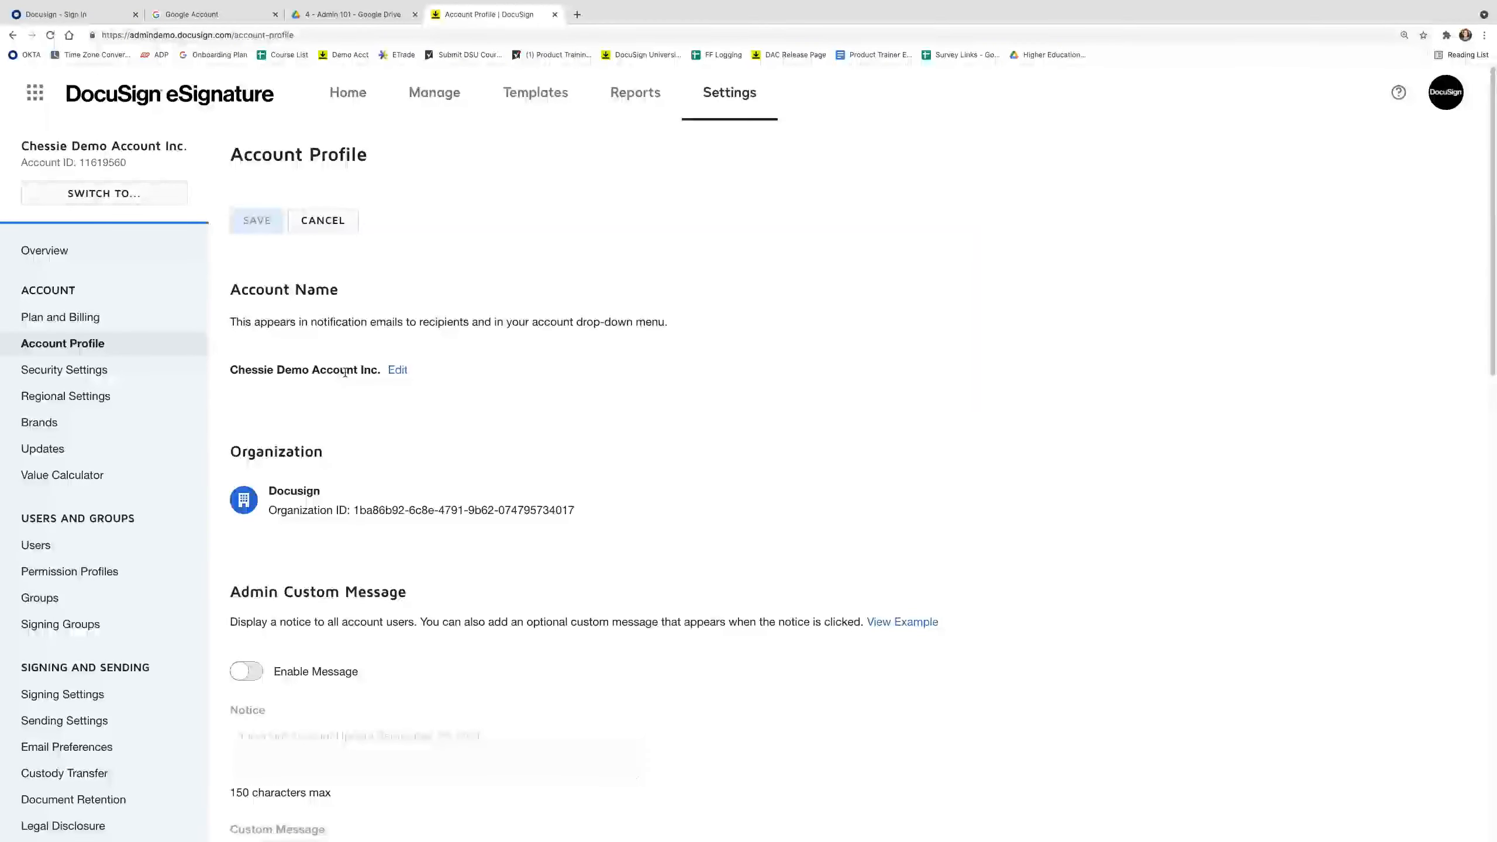
pyautogui.click(398, 371)
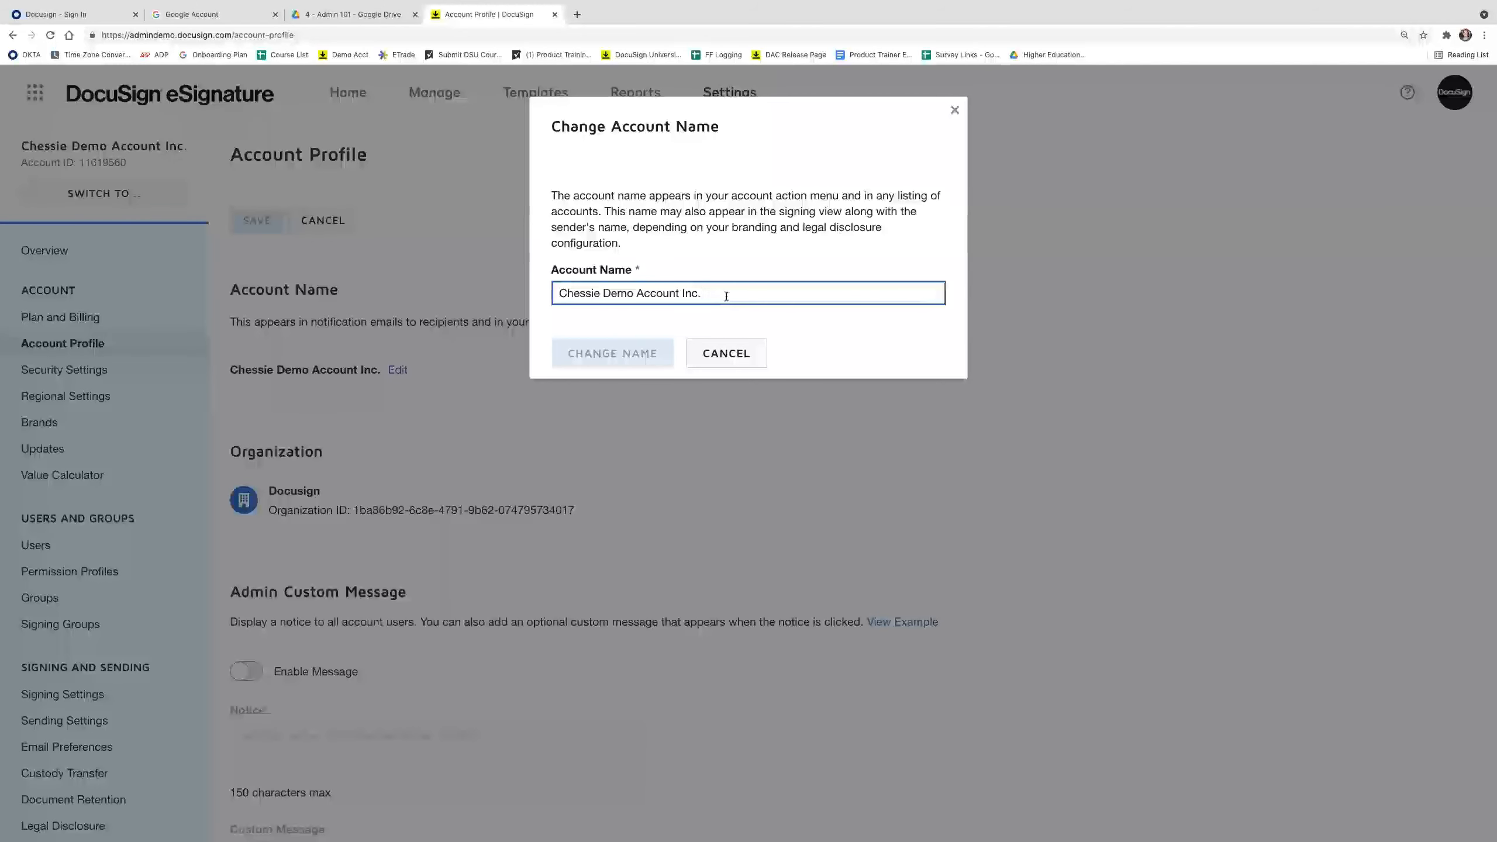
pyautogui.write('SANDBOX')
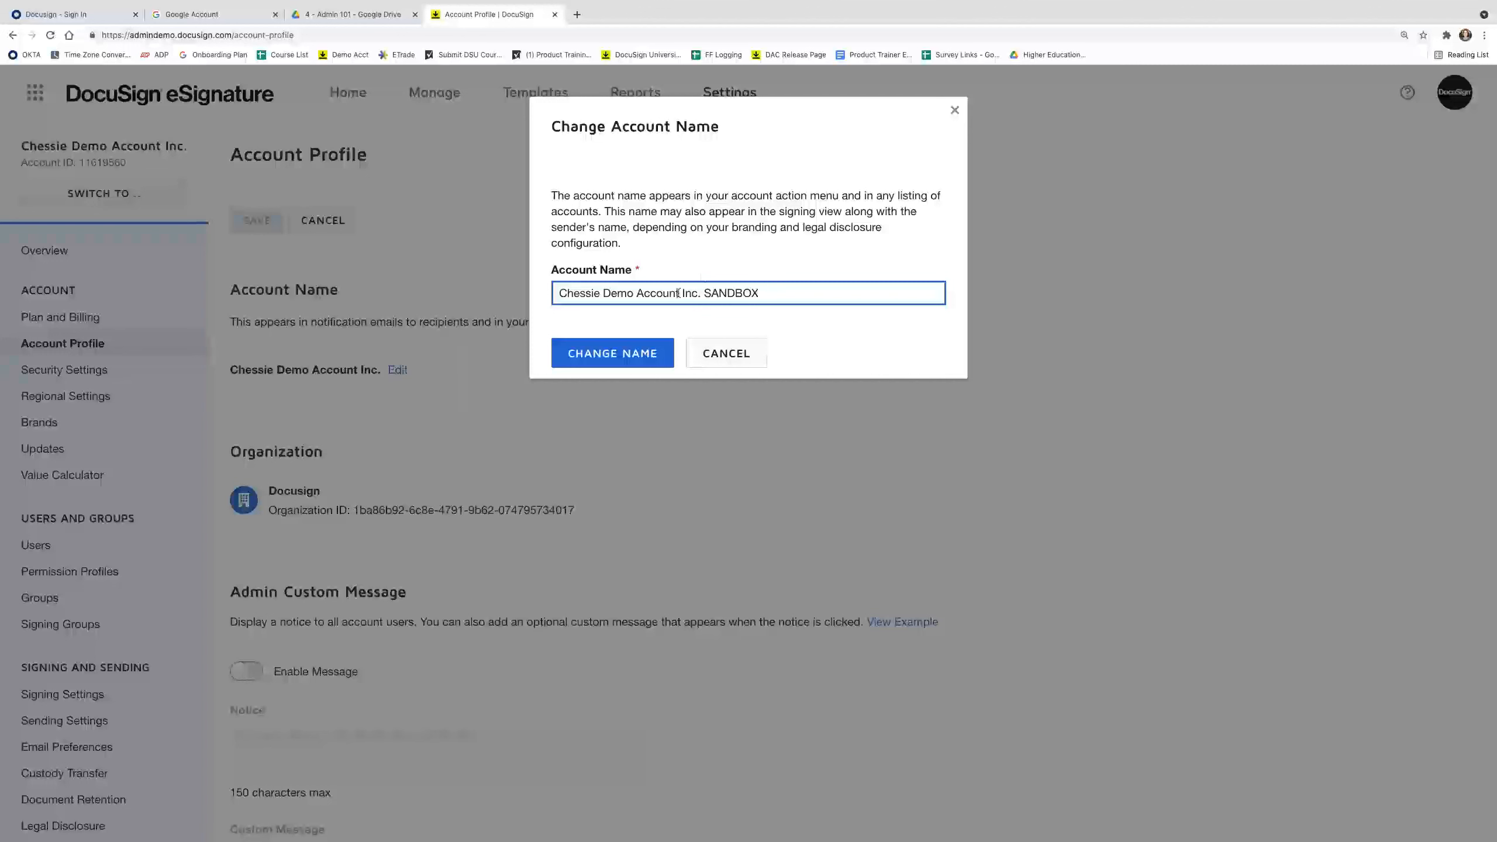
pyautogui.moveTo(760, 295); pyautogui.dragTo(703, 294)
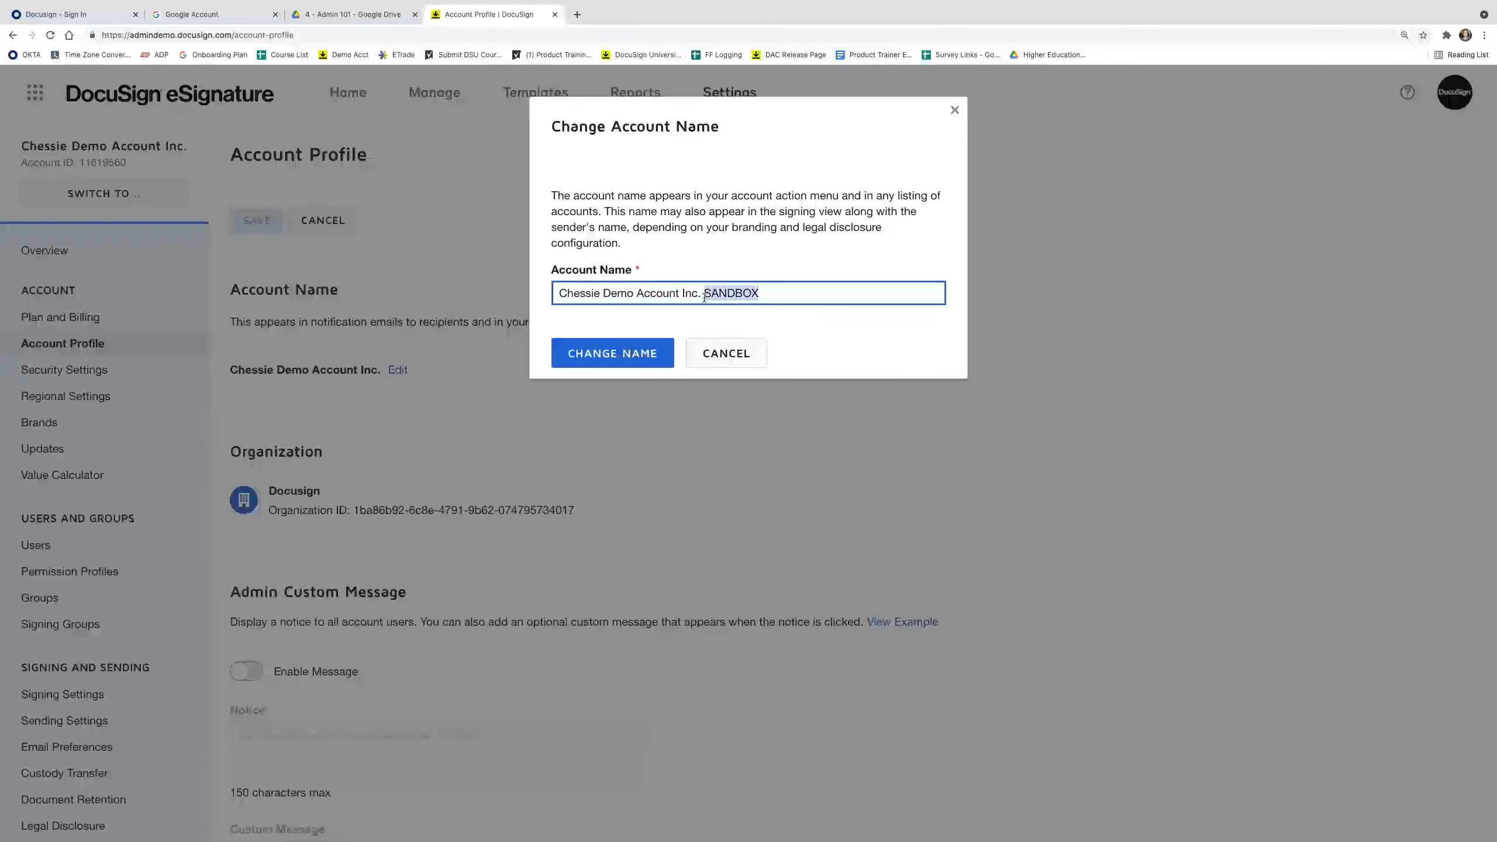
pyautogui.press('BackSpace')
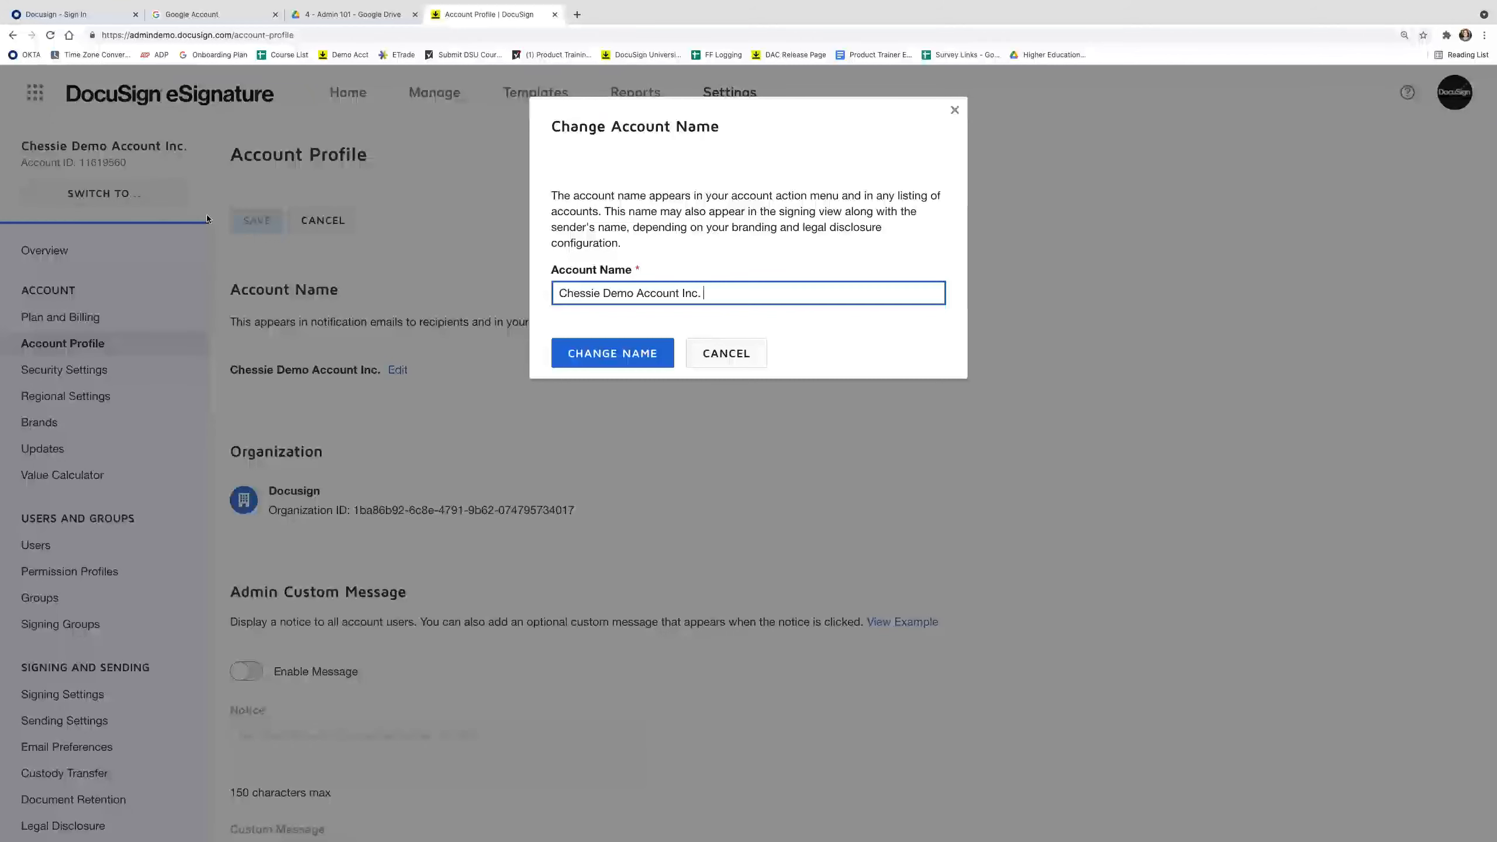
pyautogui.click(648, 356)
pyautogui.scroll(-5, 443, 413)
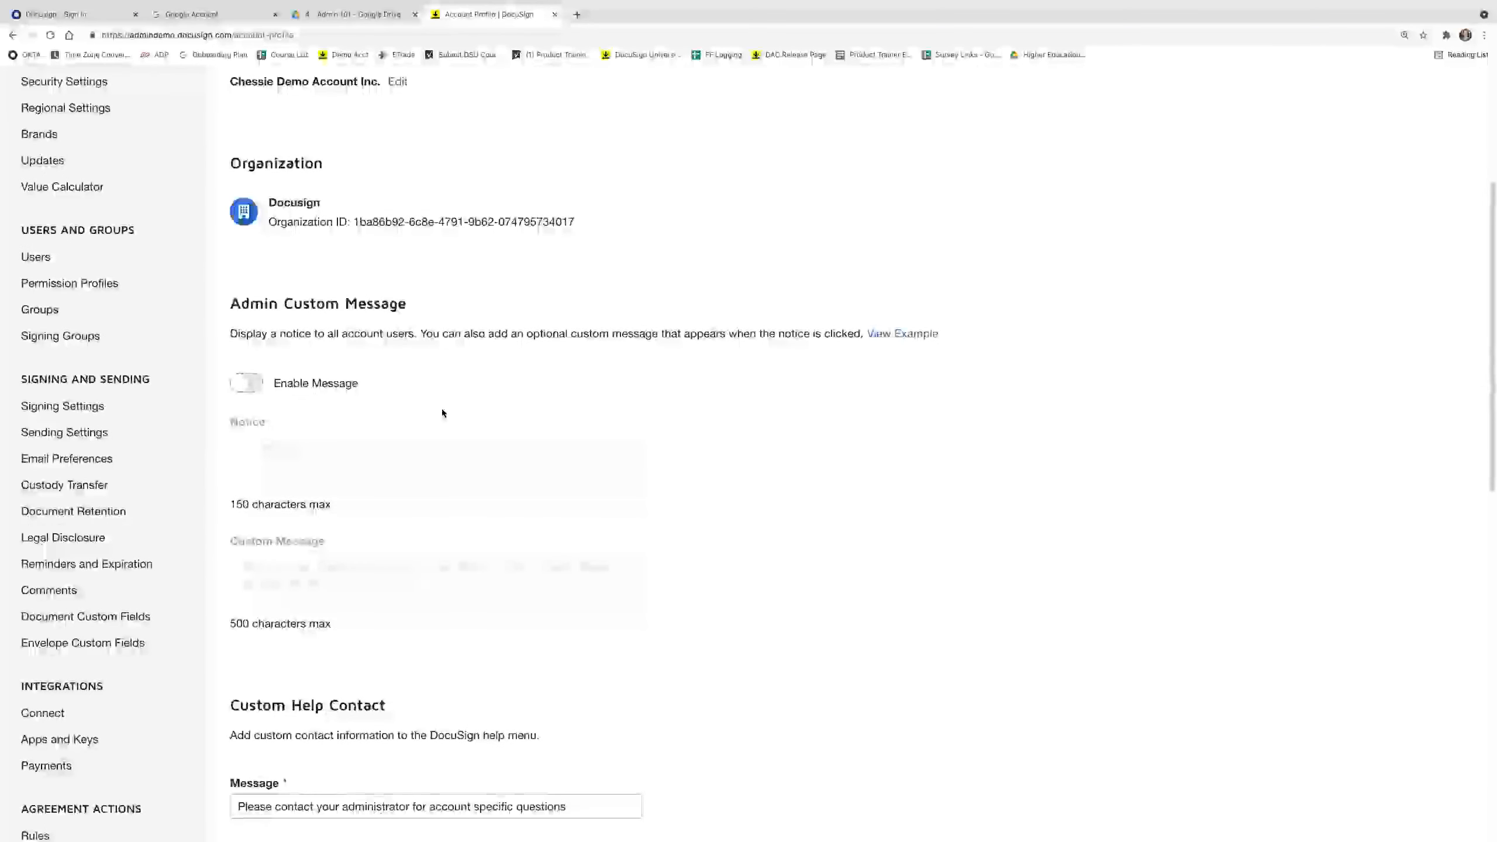
# Enable the admin custom notice 'Important Account Update September 7th 2021' on the Account Profile.
pyautogui.scroll(-1, 442, 413)
pyautogui.click(256, 331)
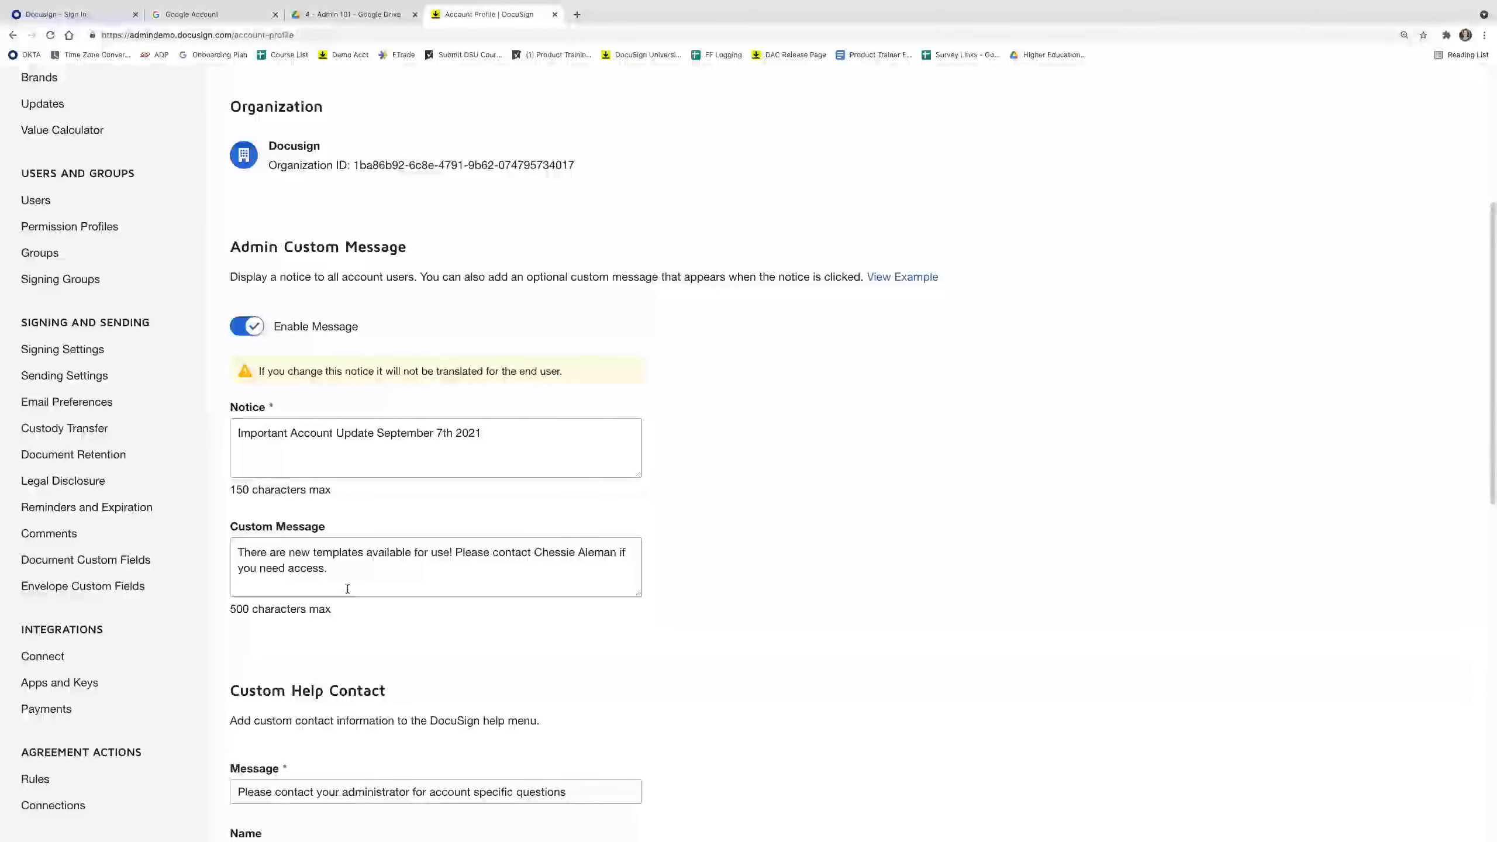
pyautogui.scroll(-2, 347, 565)
pyautogui.scroll(-1, 346, 563)
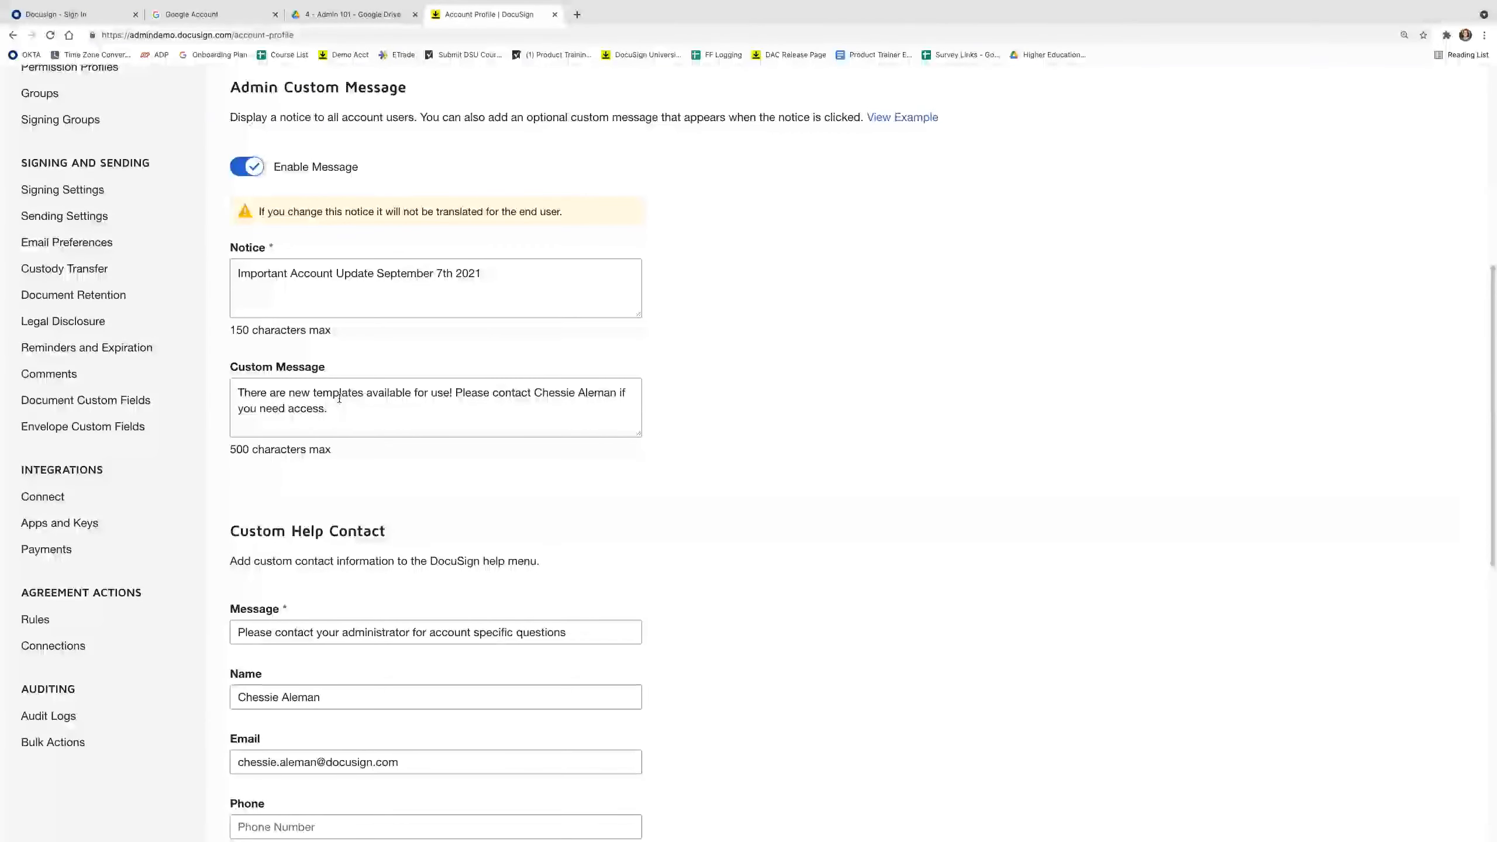
pyautogui.scroll(-3, 339, 400)
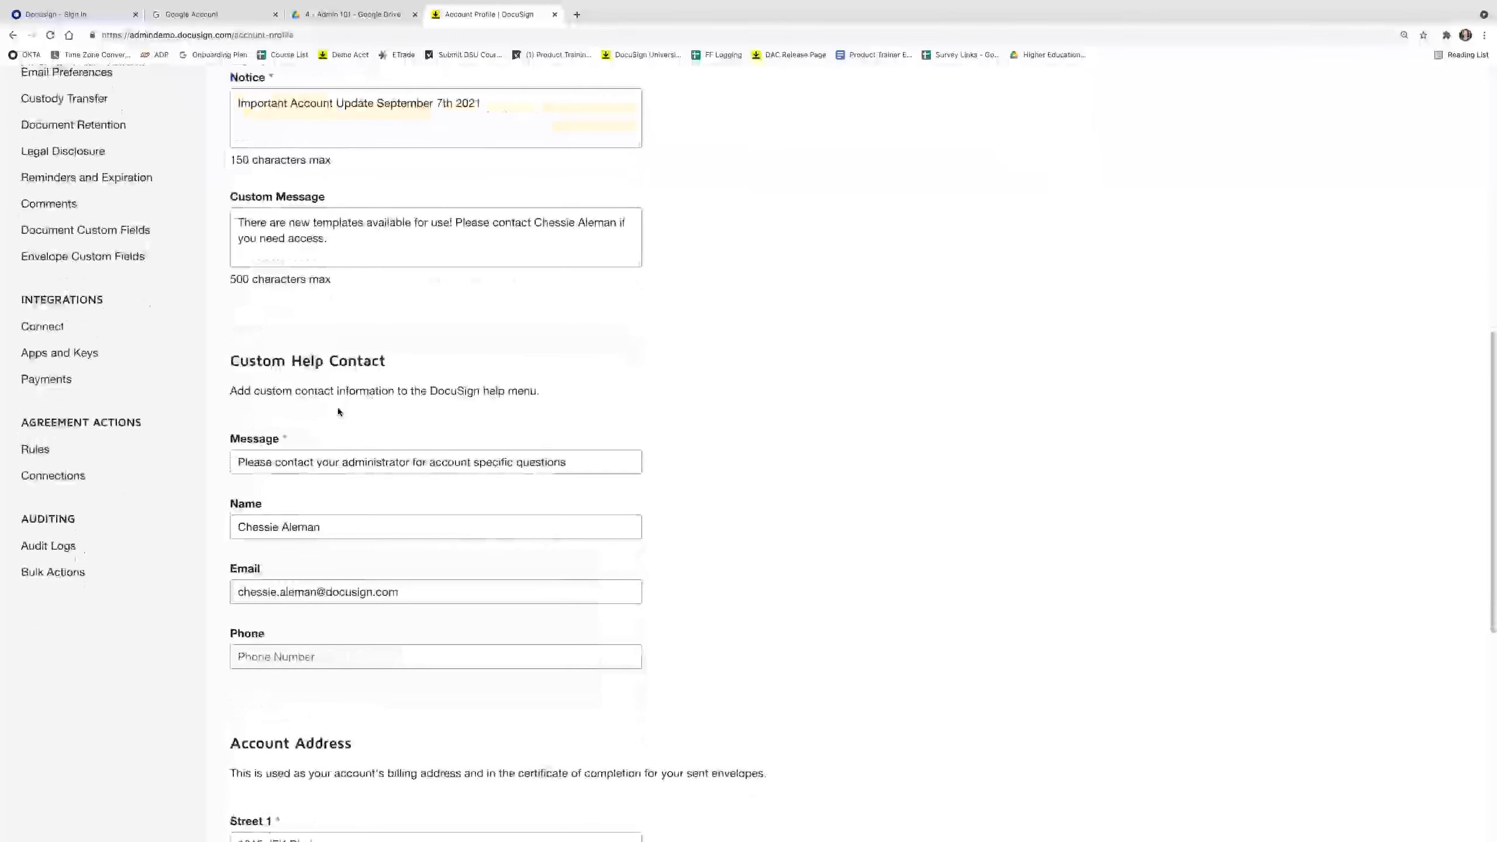
pyautogui.scroll(-2, 336, 401)
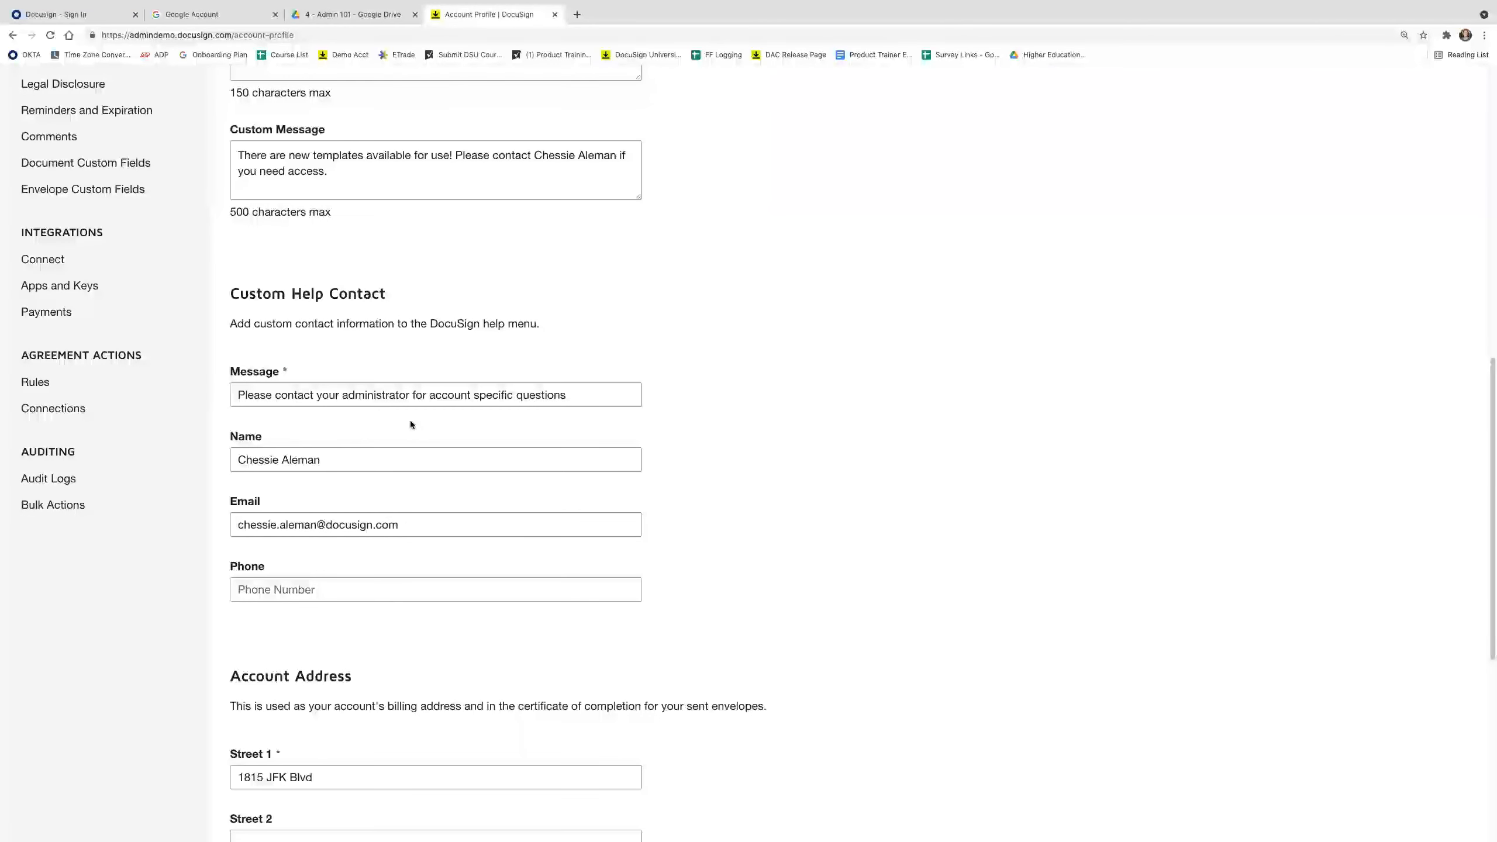
pyautogui.scroll(-2, 404, 421)
pyautogui.scroll(-5, 395, 427)
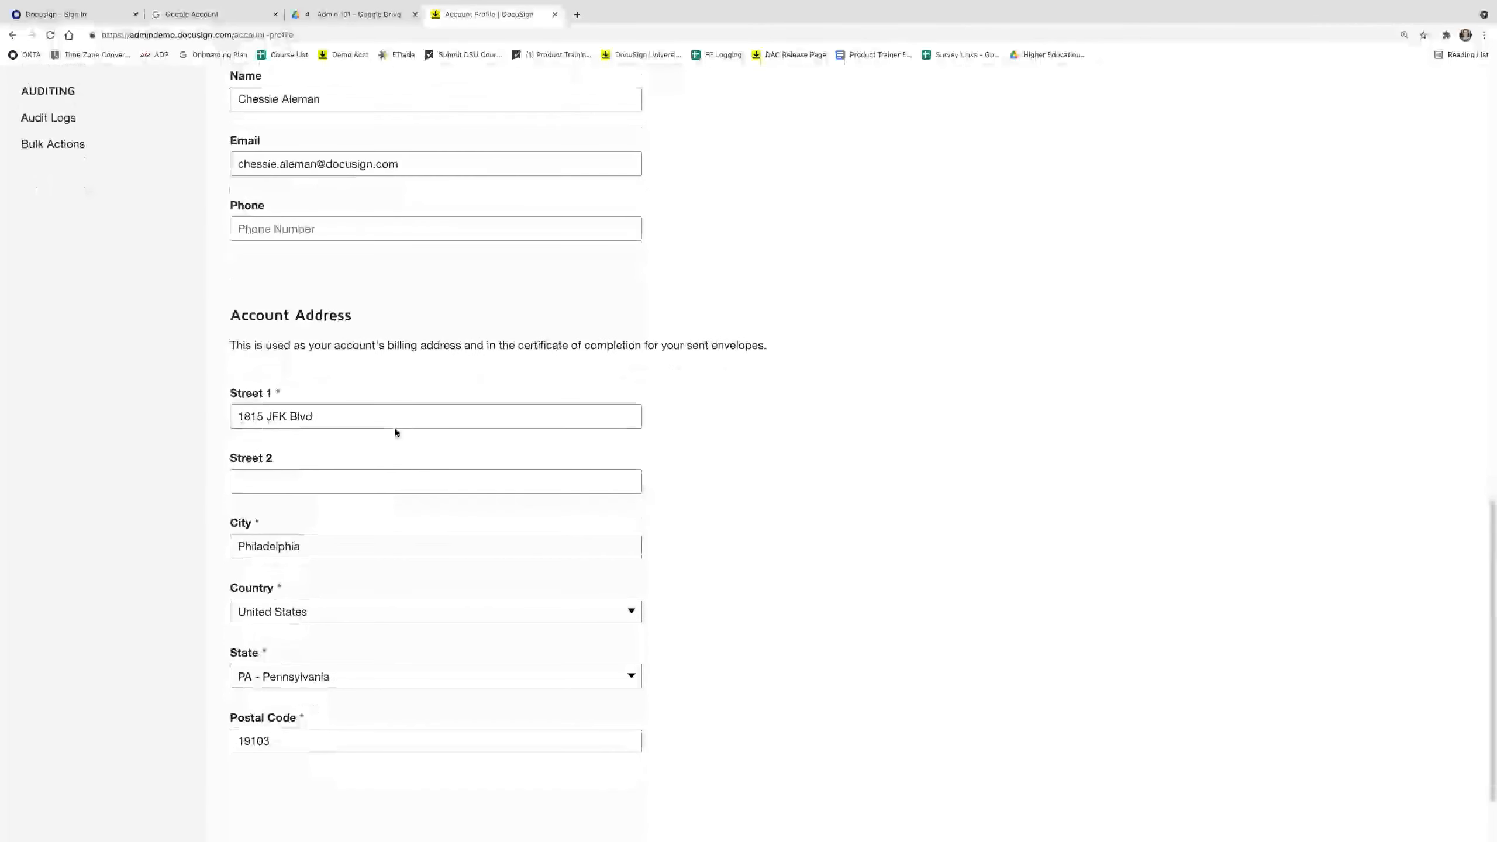
pyautogui.scroll(-1, 395, 433)
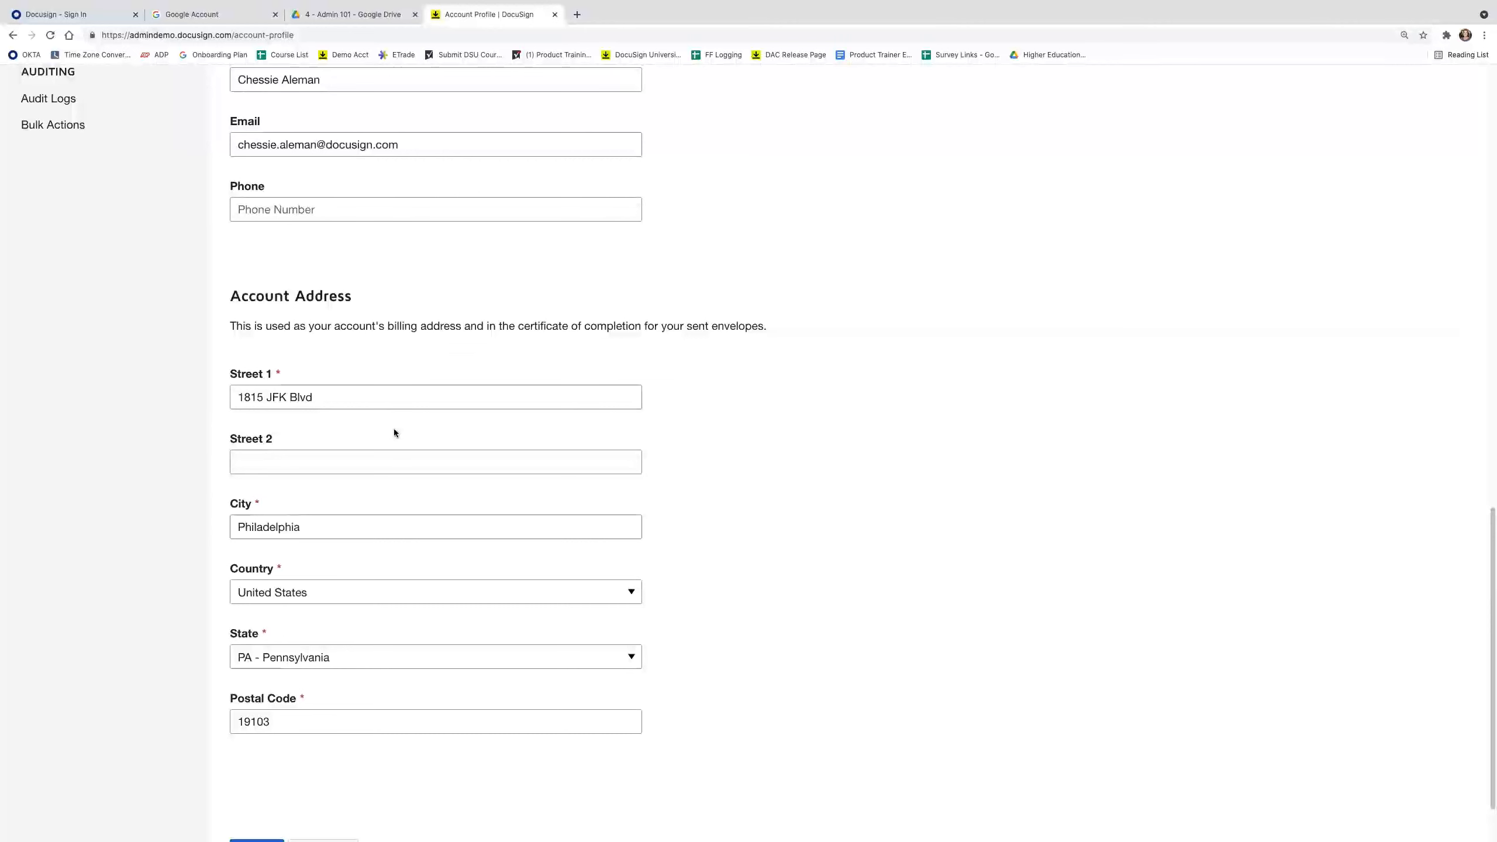
pyautogui.scroll(-1, 382, 433)
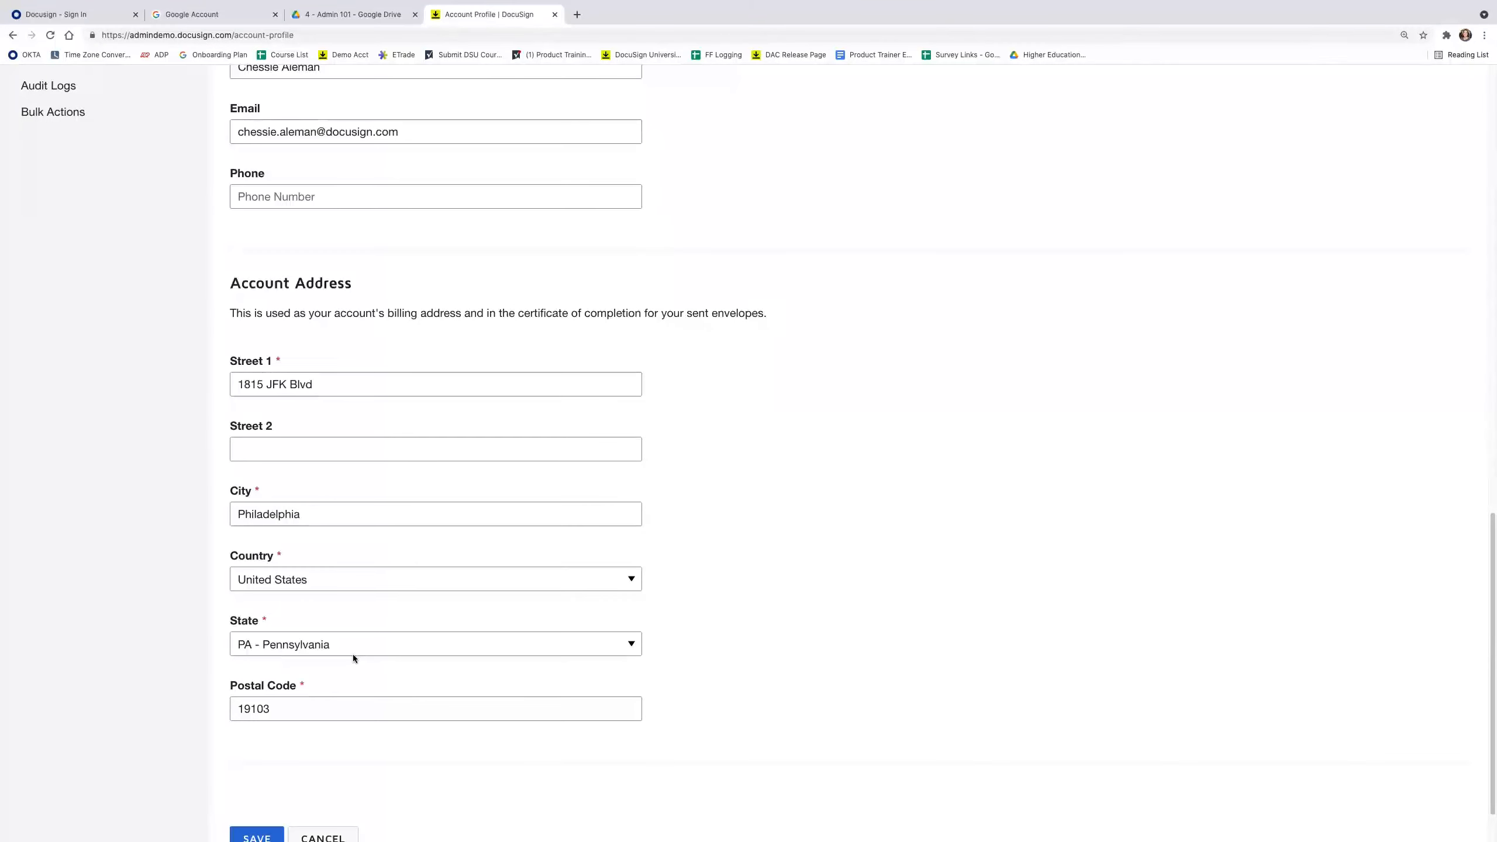
pyautogui.scroll(-1, 355, 658)
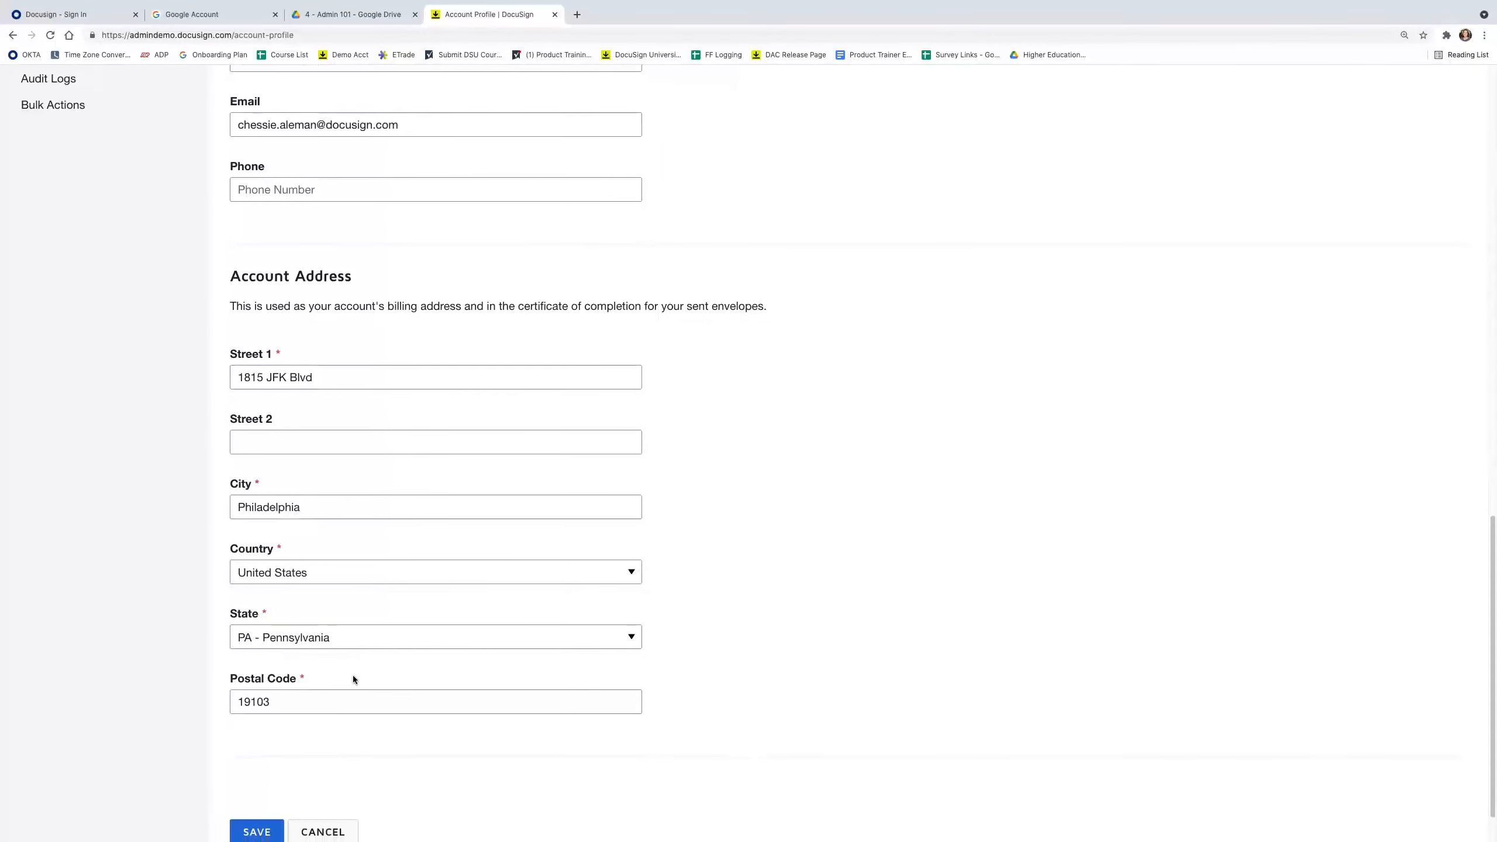
# Save the Account Profile changes and return to the top to see the success confirmation.
pyautogui.click(265, 830)
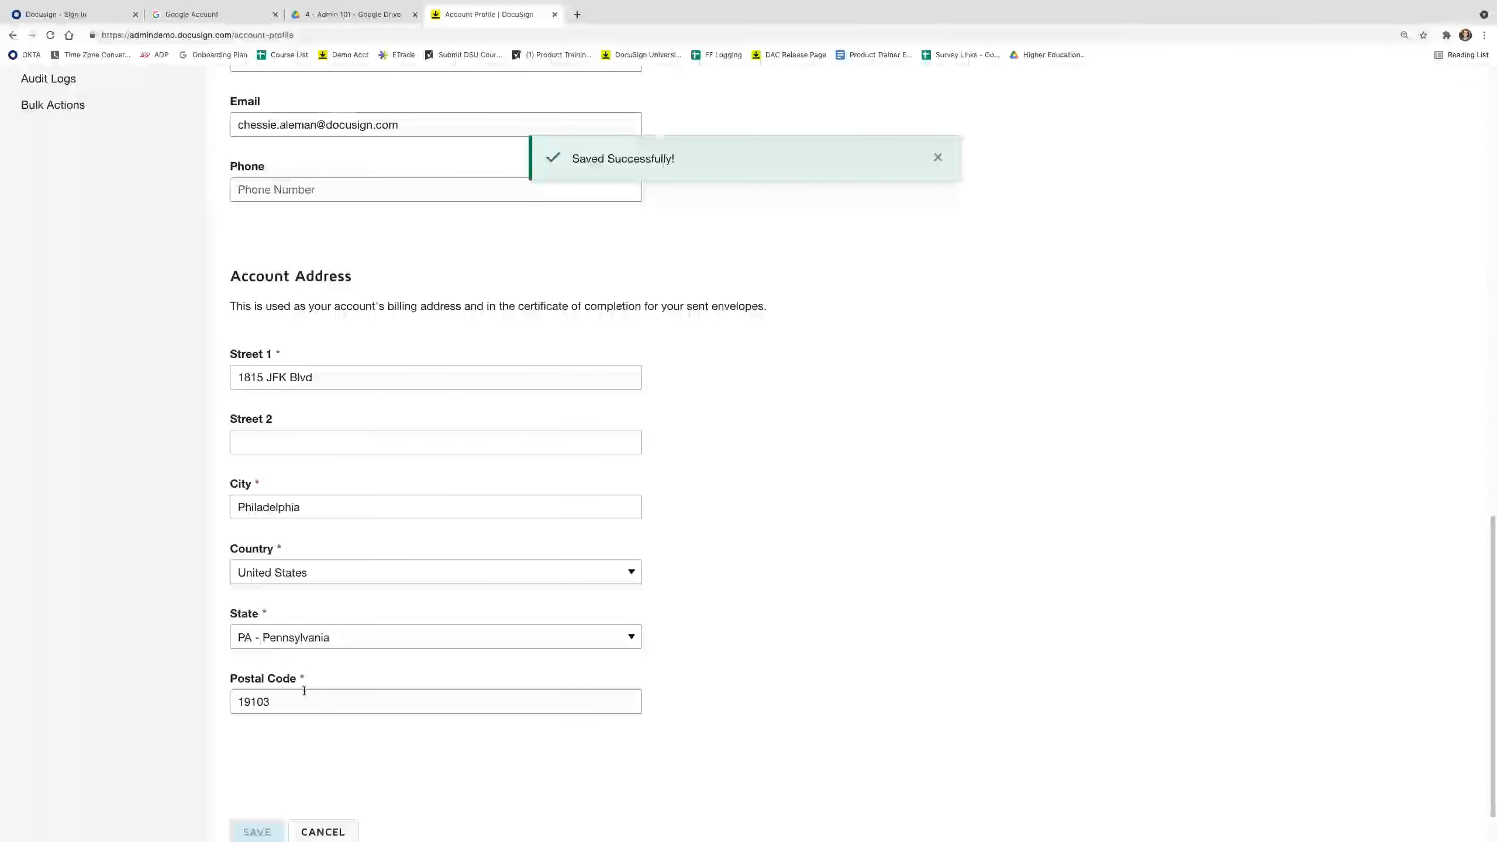
pyautogui.scroll(8, 304, 688)
pyautogui.scroll(7, 304, 686)
pyautogui.scroll(5, 322, 639)
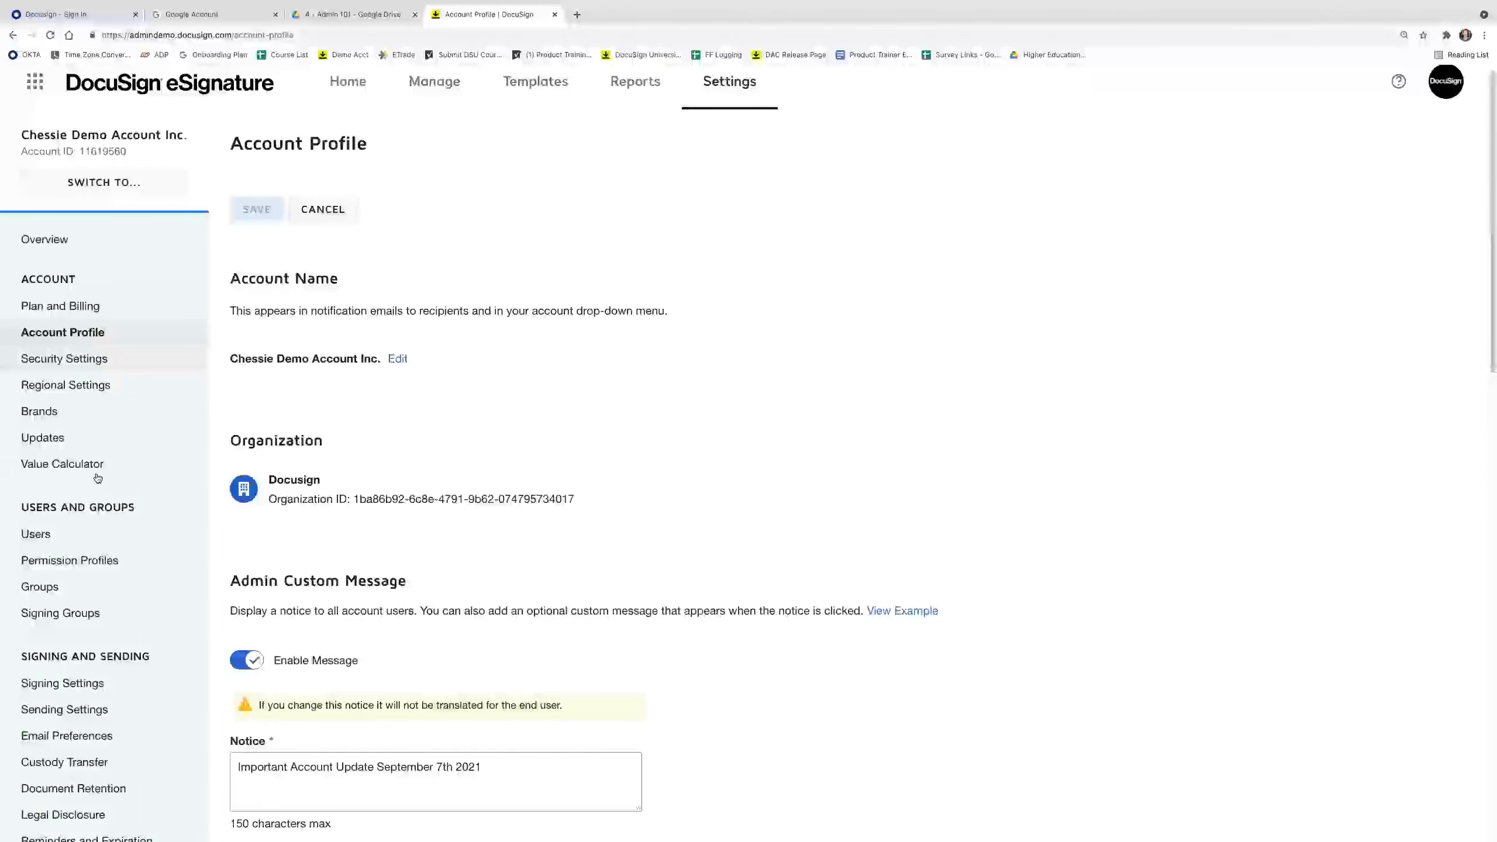
pyautogui.scroll(-1, 89, 590)
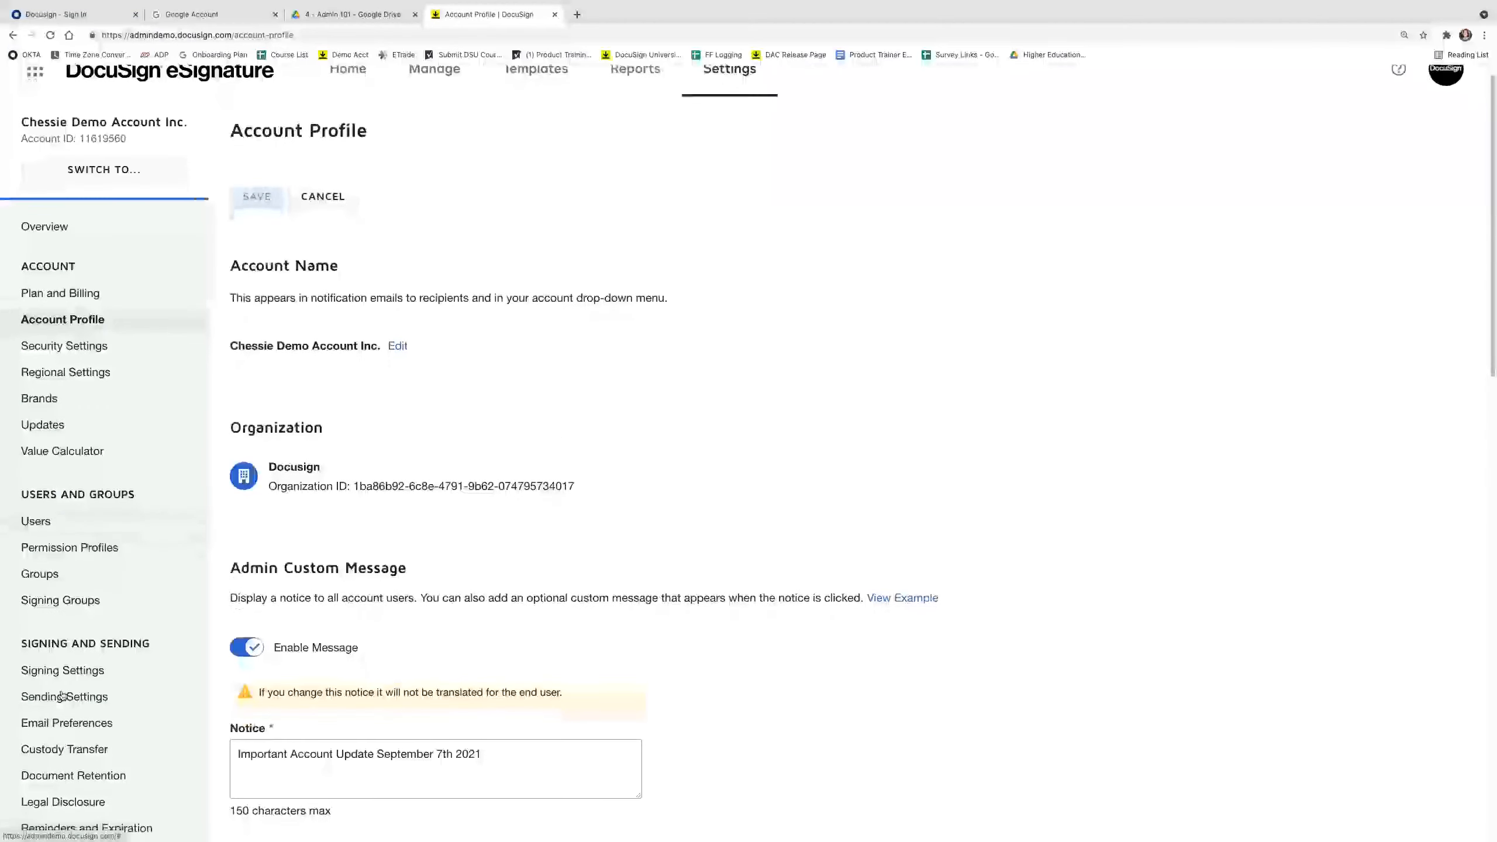
# Review the default Email Preferences user options, then go Home to see the Important Account Update banner.
pyautogui.click(149, 730)
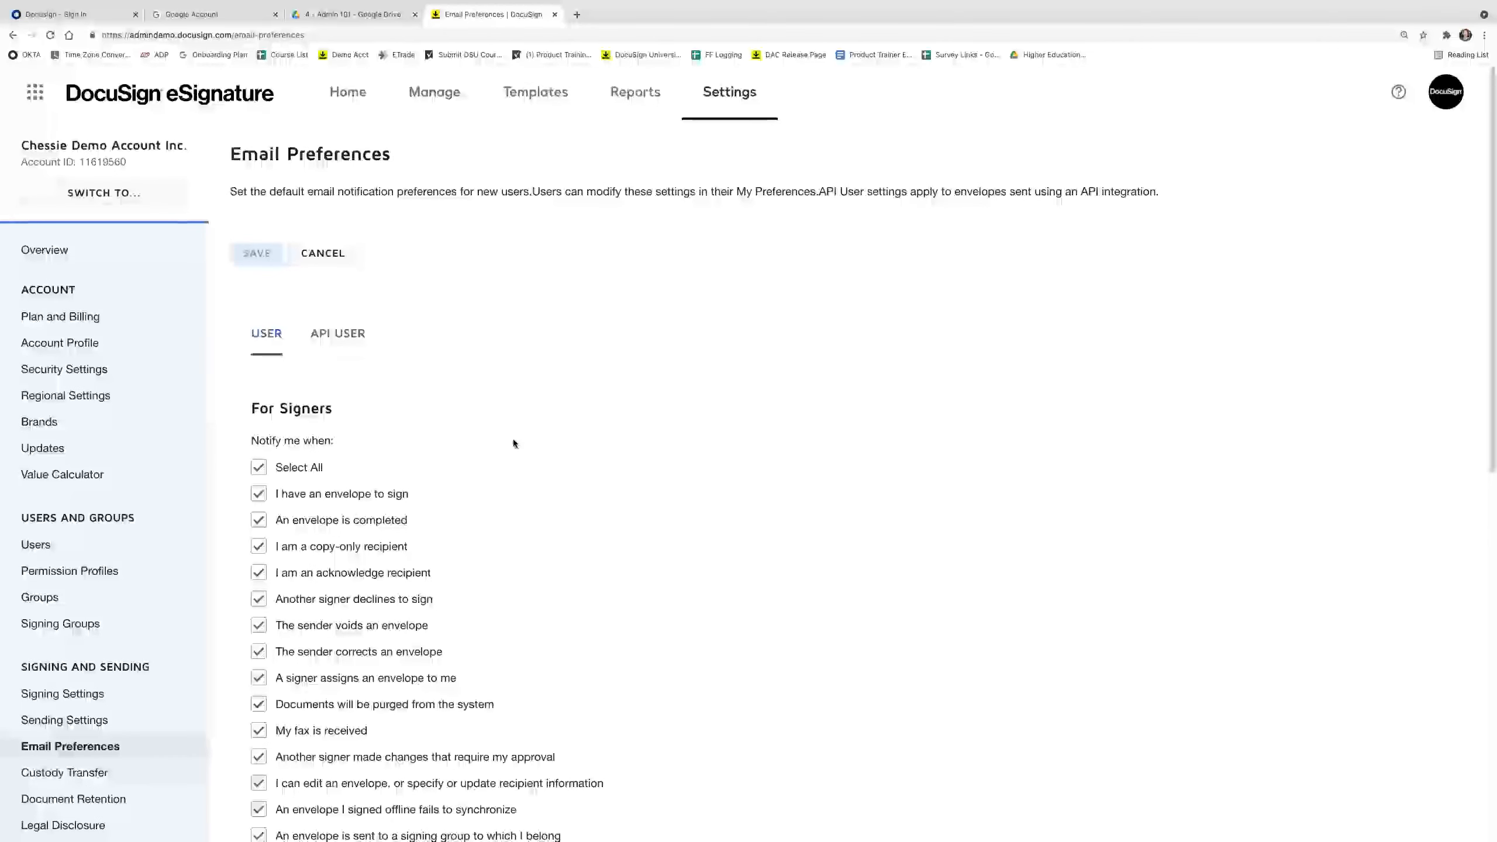
pyautogui.scroll(-1, 513, 444)
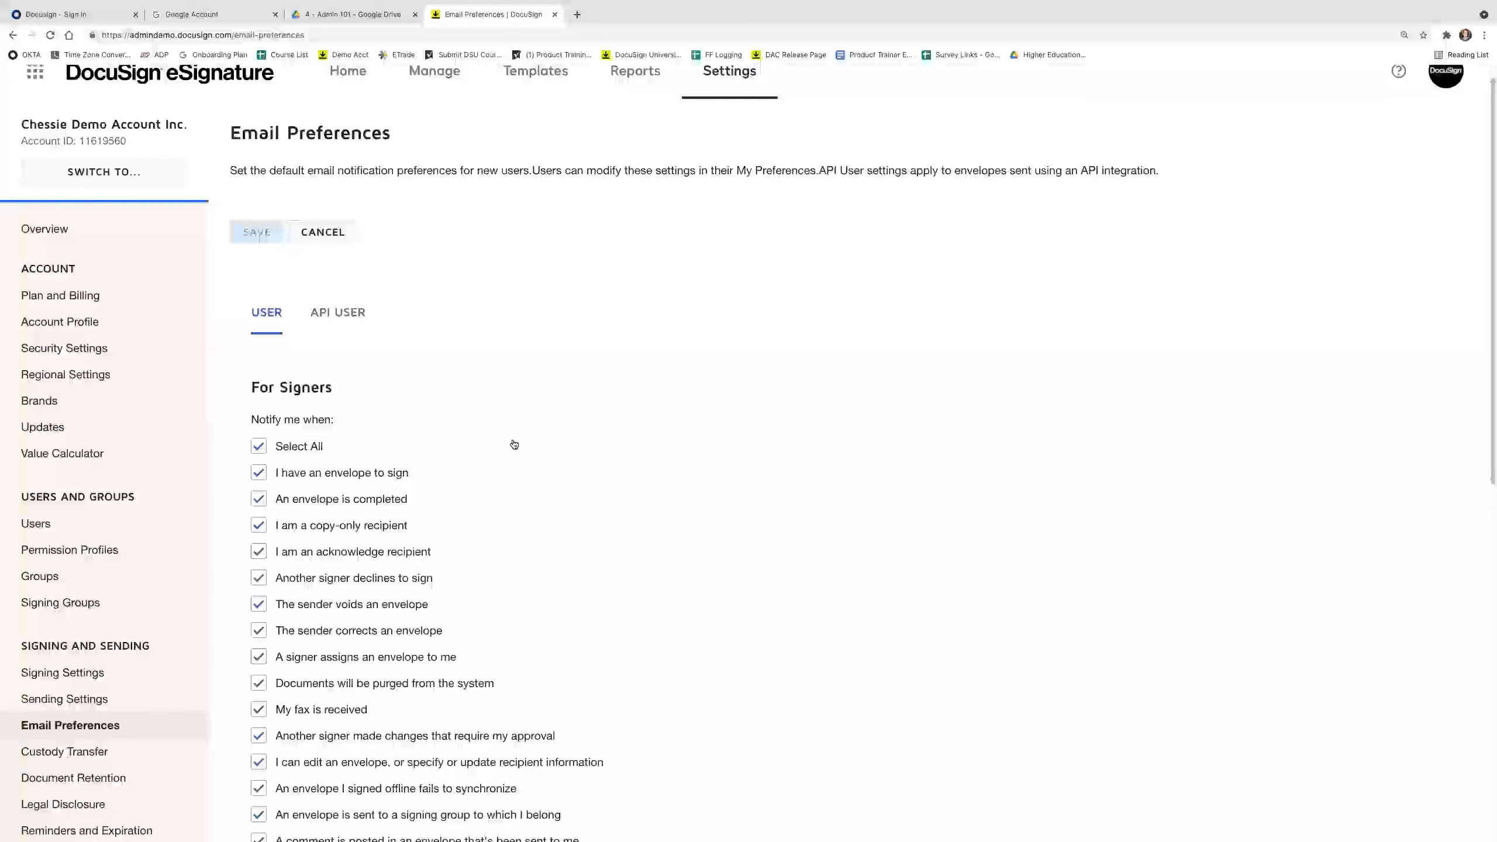
pyautogui.scroll(-1, 348, 398)
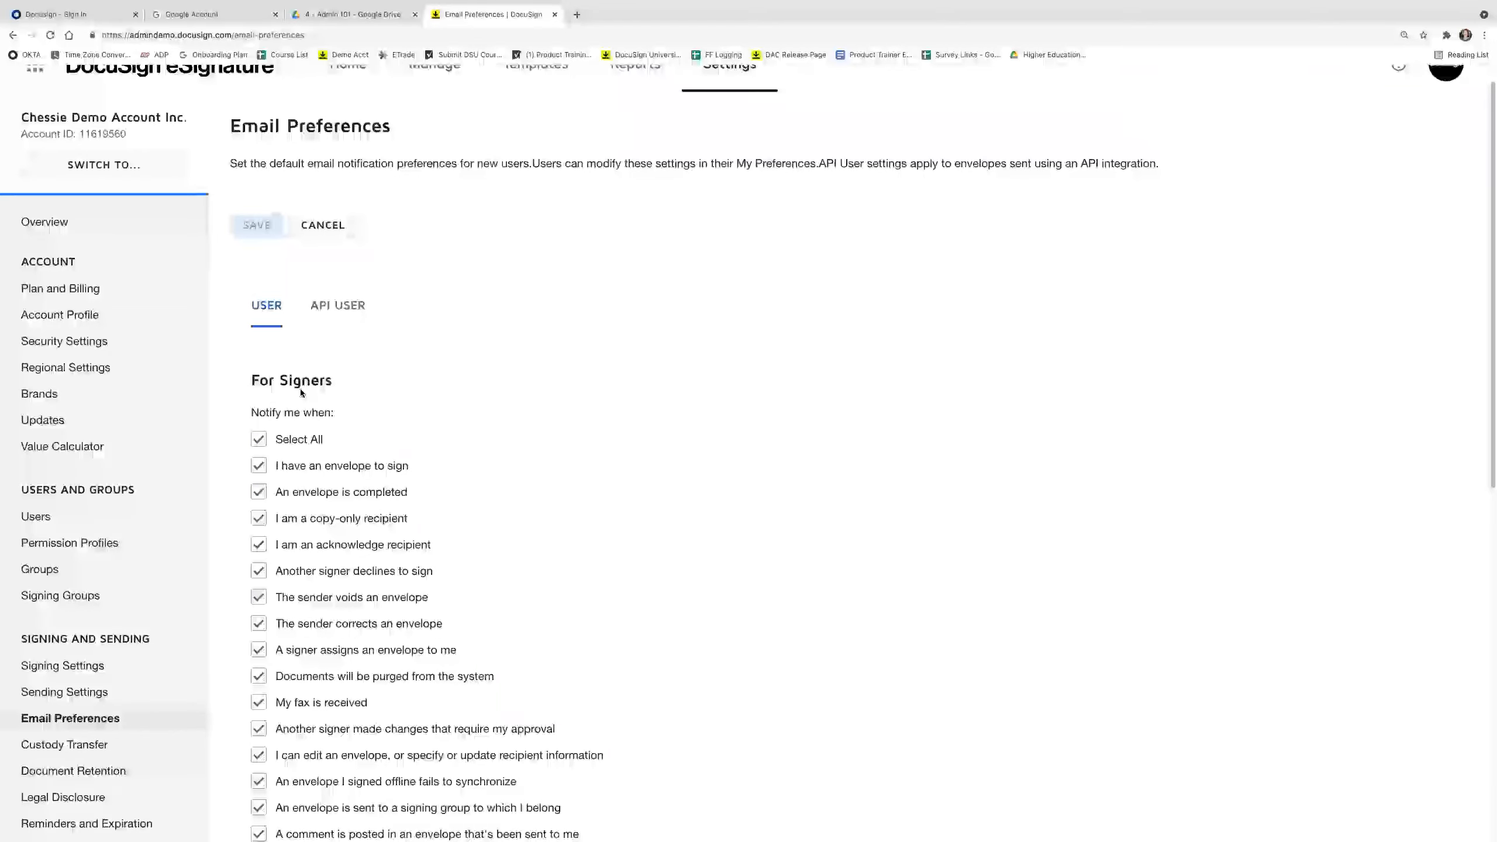
pyautogui.scroll(-1, 328, 387)
pyautogui.scroll(-5, 328, 387)
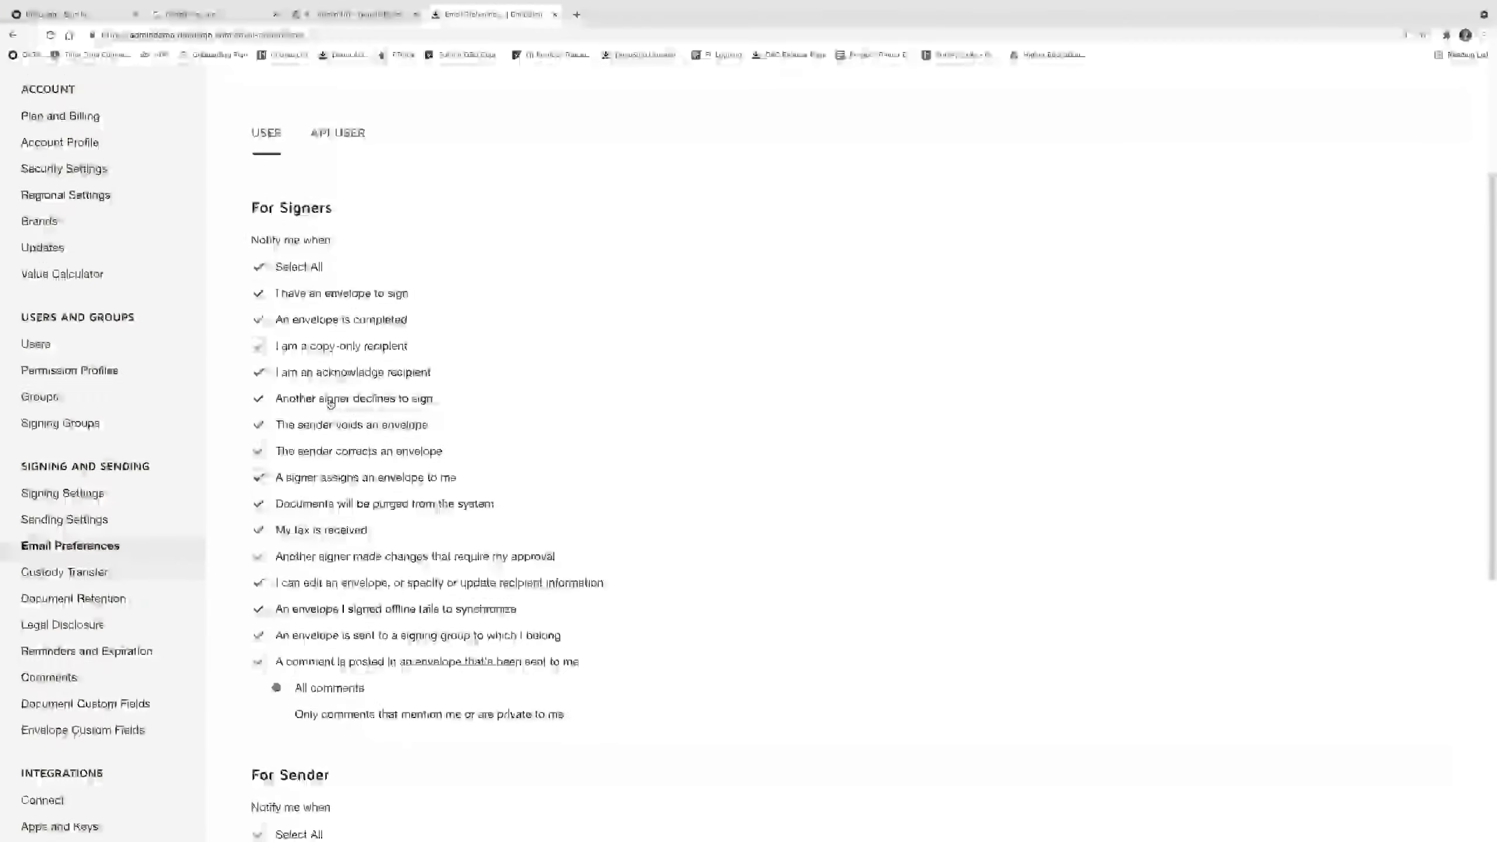
pyautogui.scroll(-3, 330, 415)
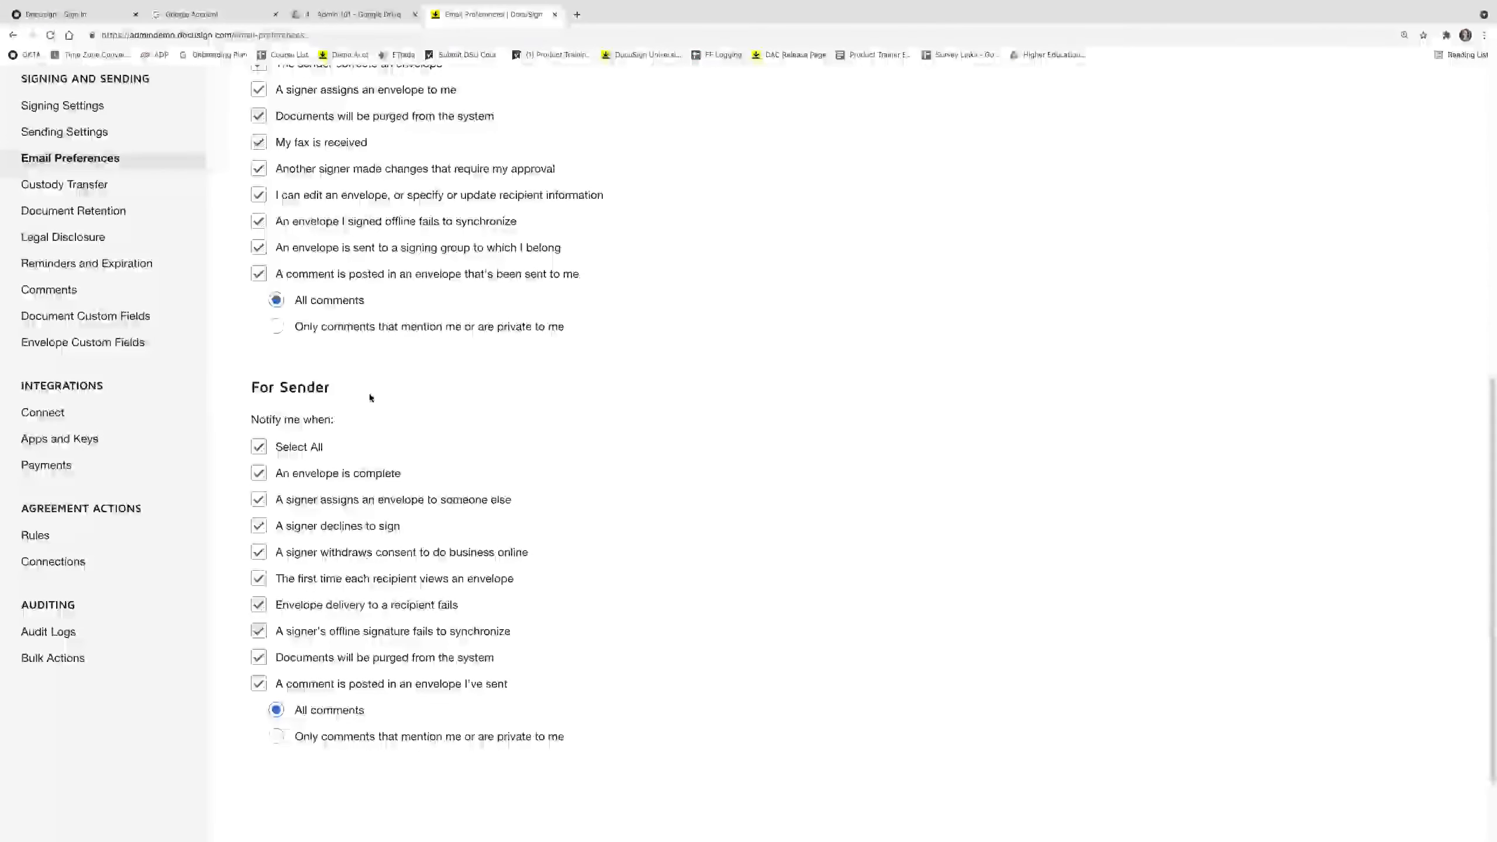
pyautogui.scroll(4, 370, 398)
pyautogui.scroll(5, 370, 397)
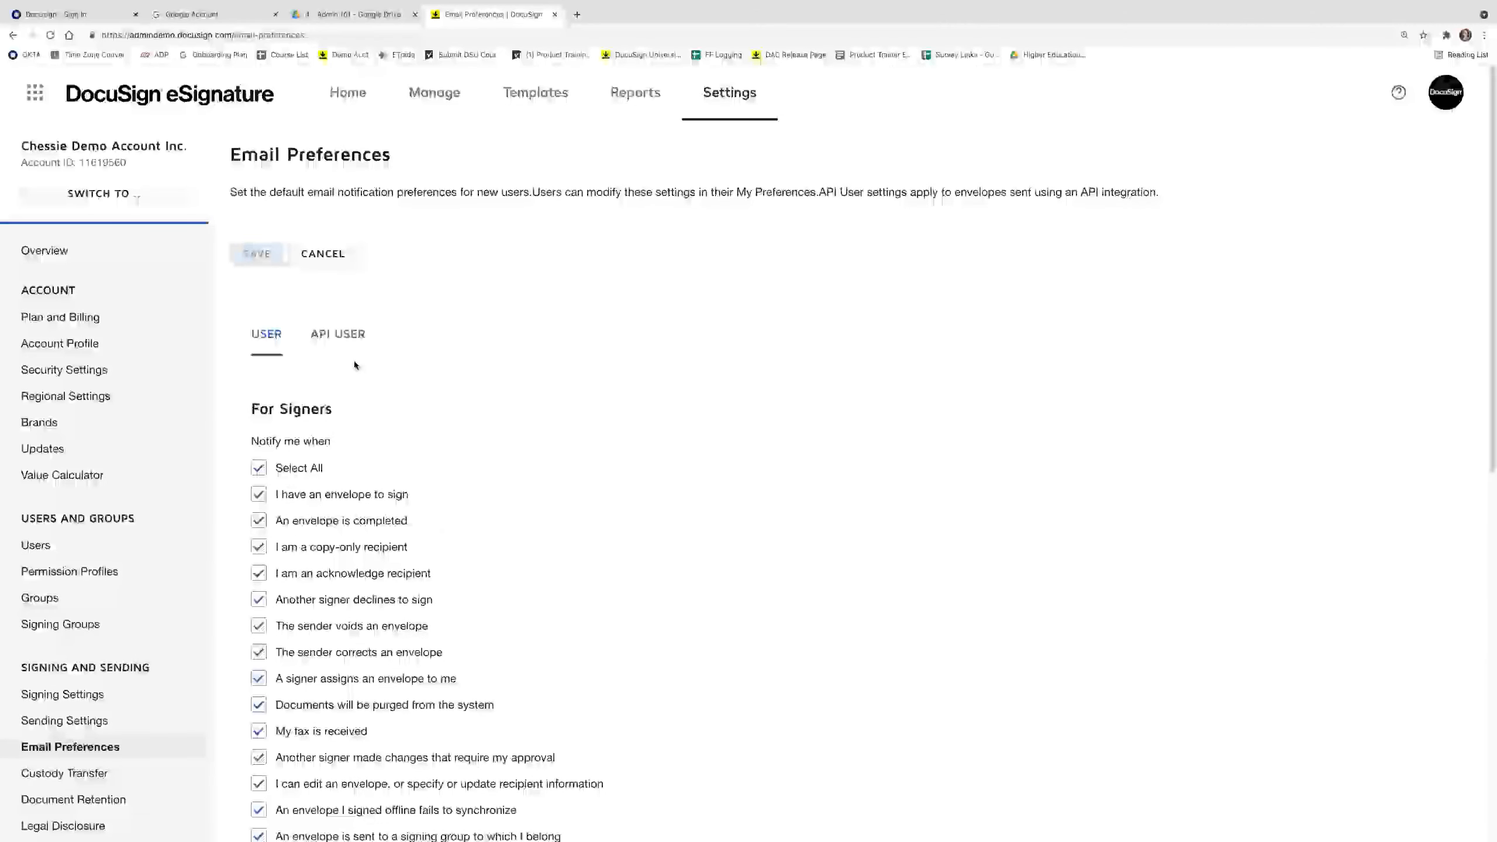
pyautogui.click(340, 101)
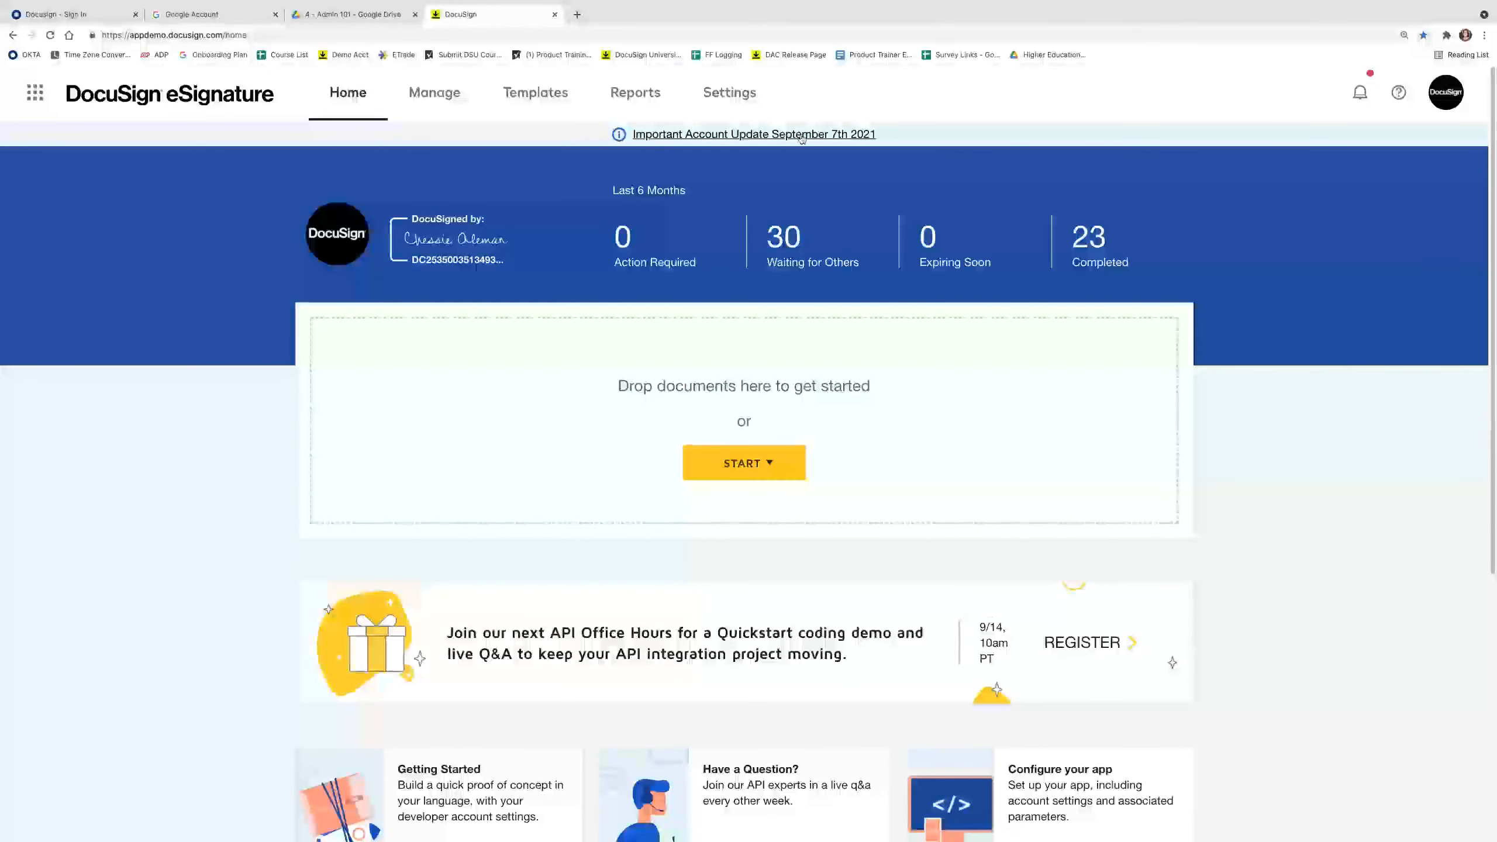
# Read and dismiss the notice's custom message, check the administrator help contact, then open the avatar menu.
pyautogui.click(830, 135)
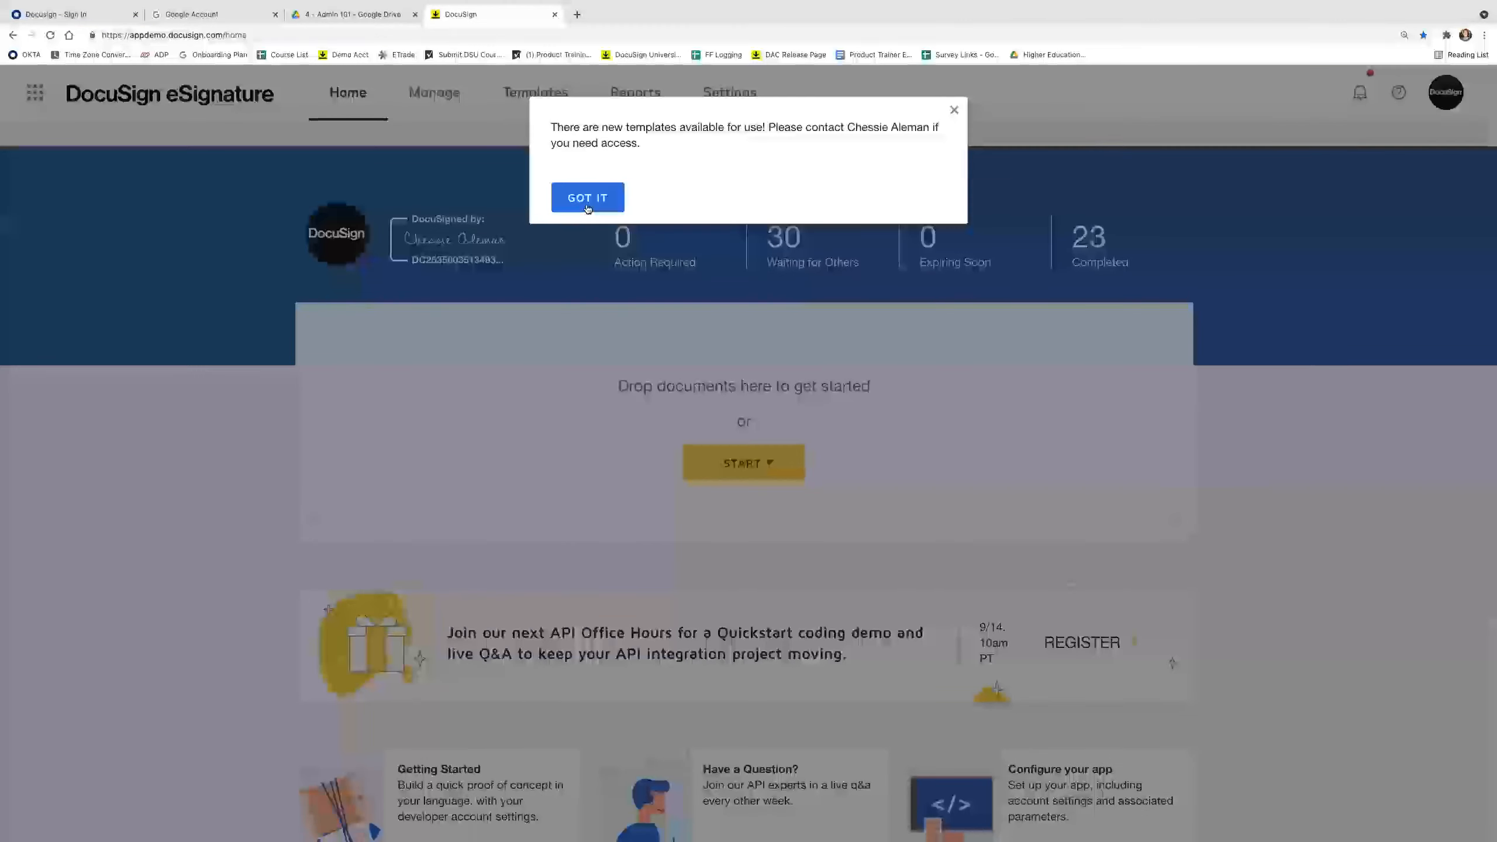
pyautogui.click(588, 208)
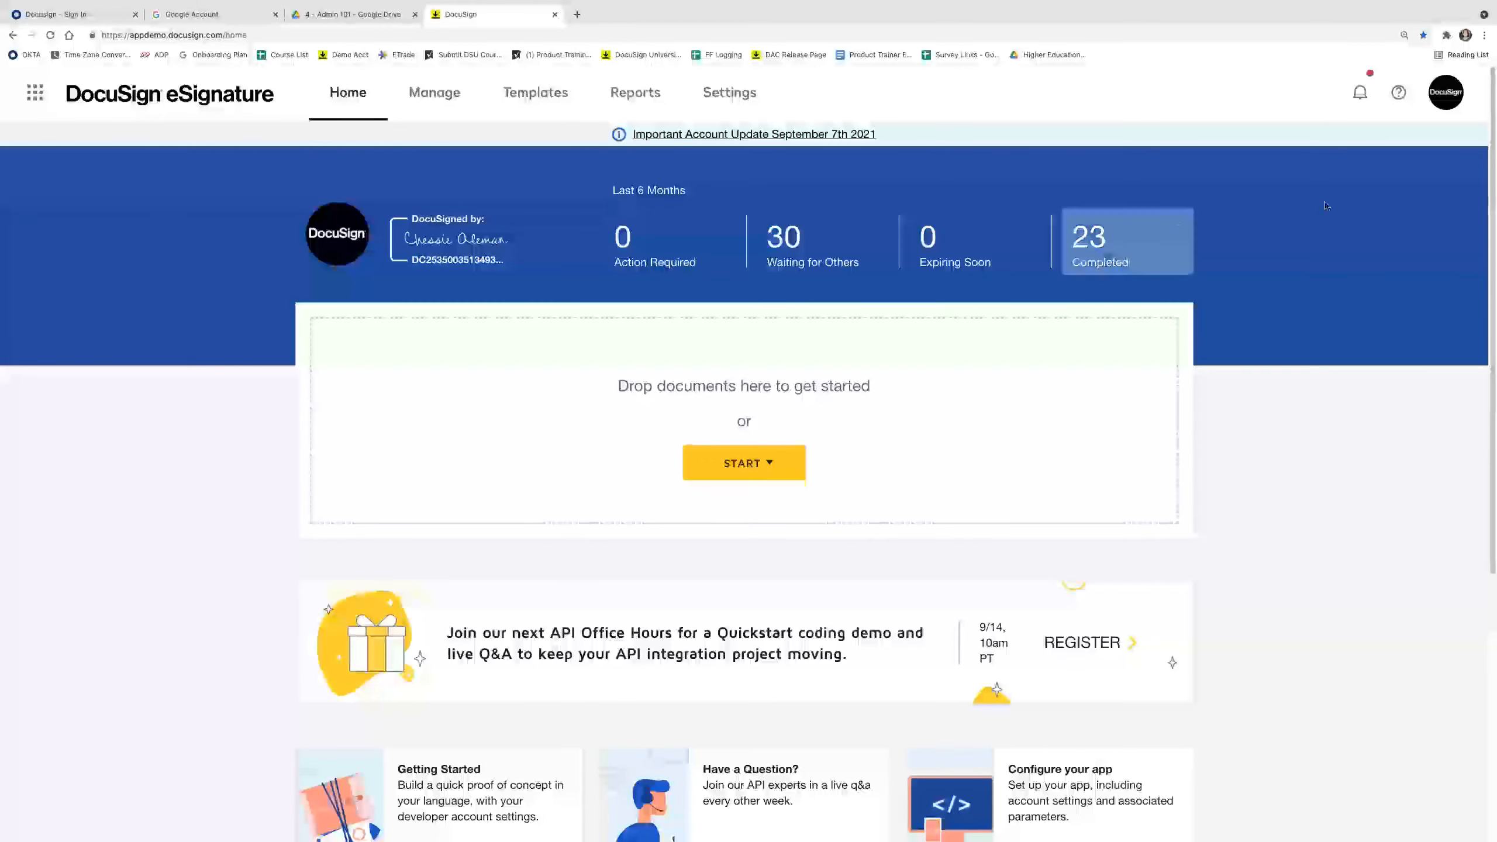
pyautogui.click(1399, 93)
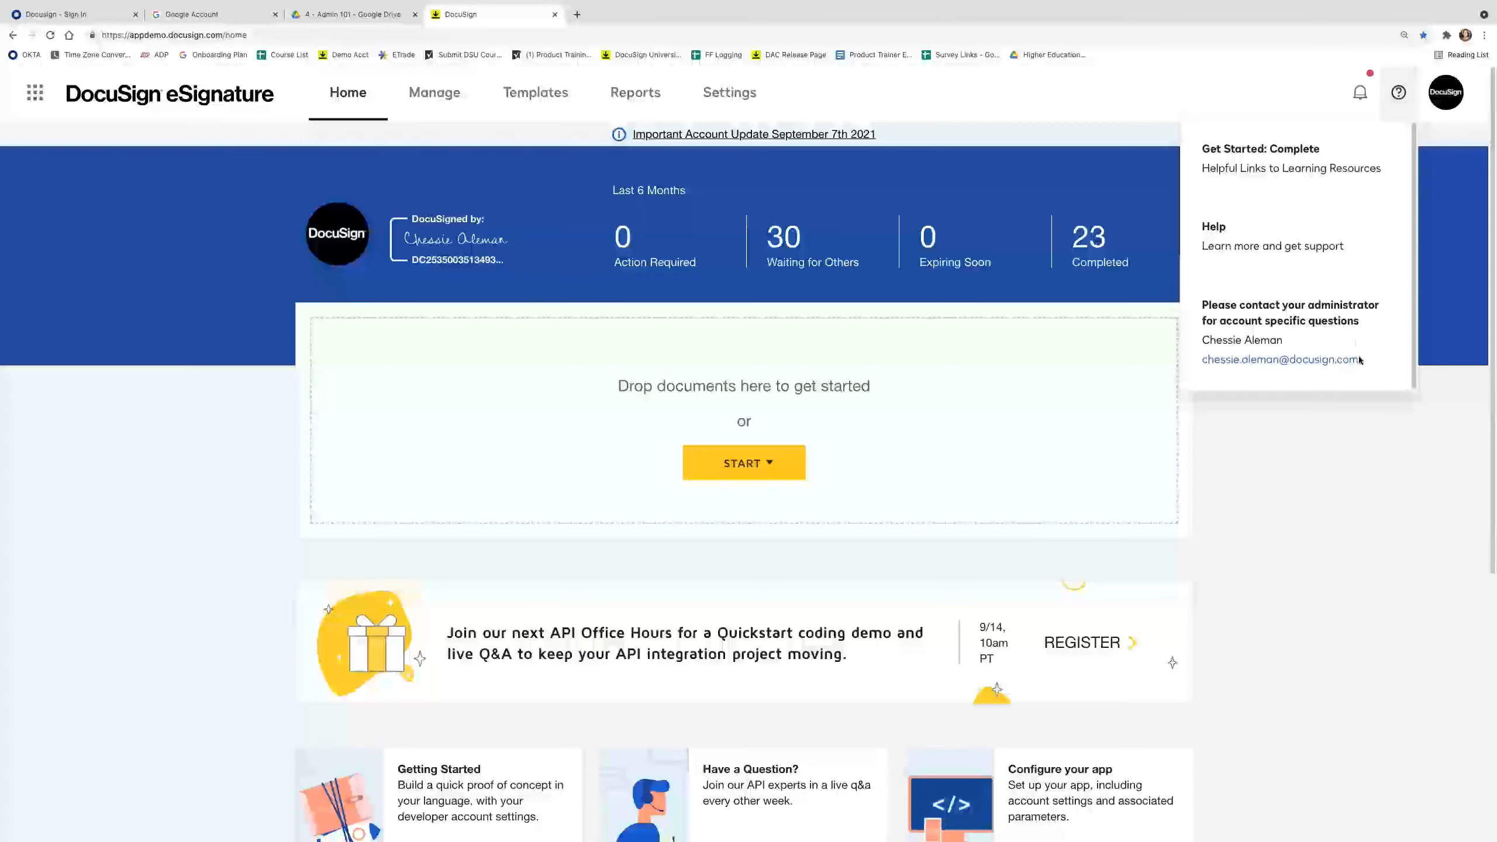
pyautogui.click(1316, 448)
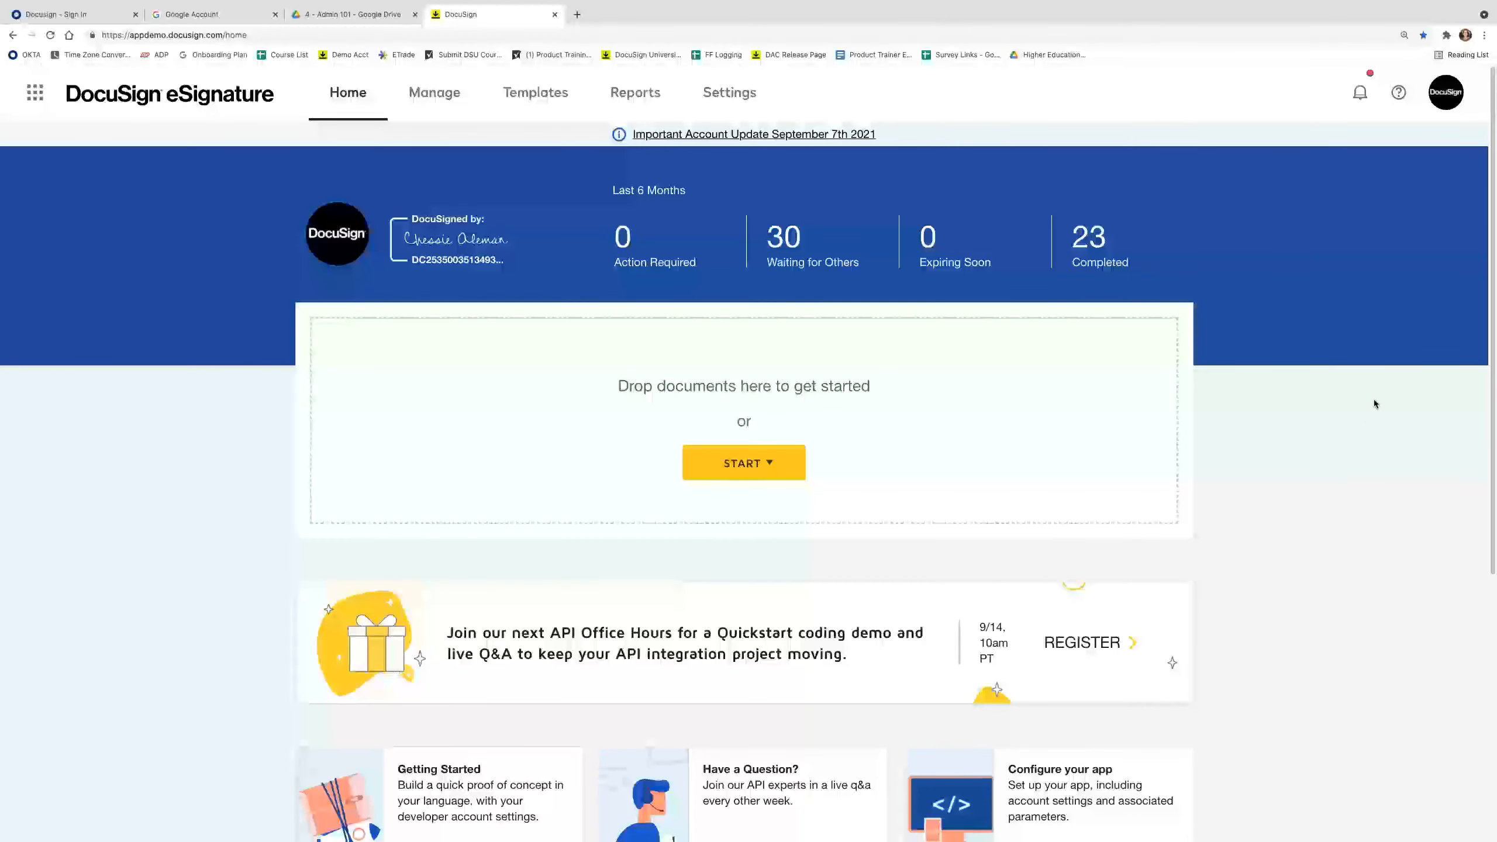
pyautogui.click(1447, 96)
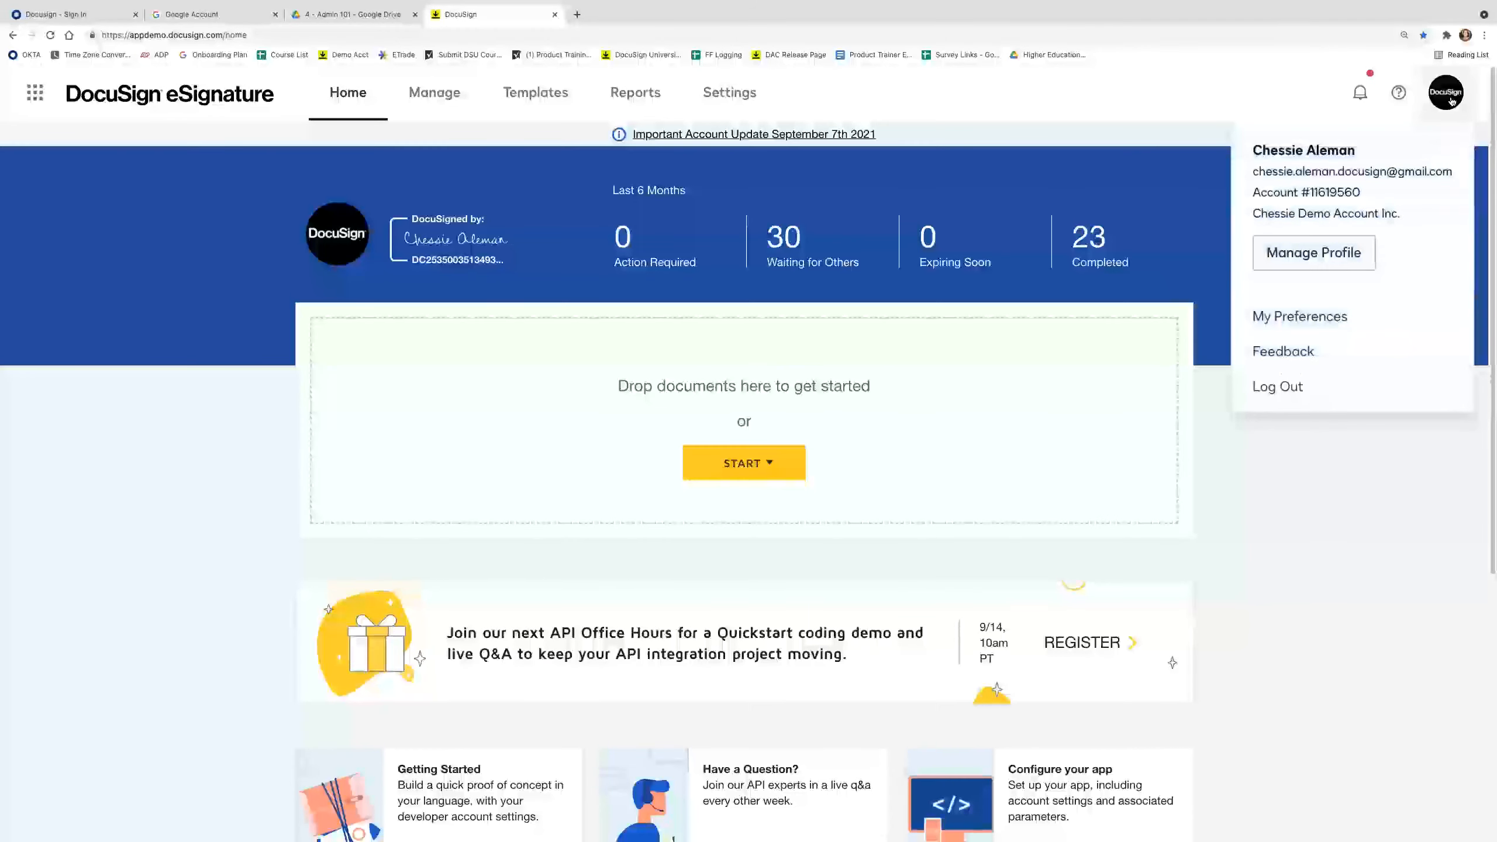
# Review personal notification preferences under My Preferences, return Home, then advance to the Regional Settings slide.
pyautogui.click(1401, 322)
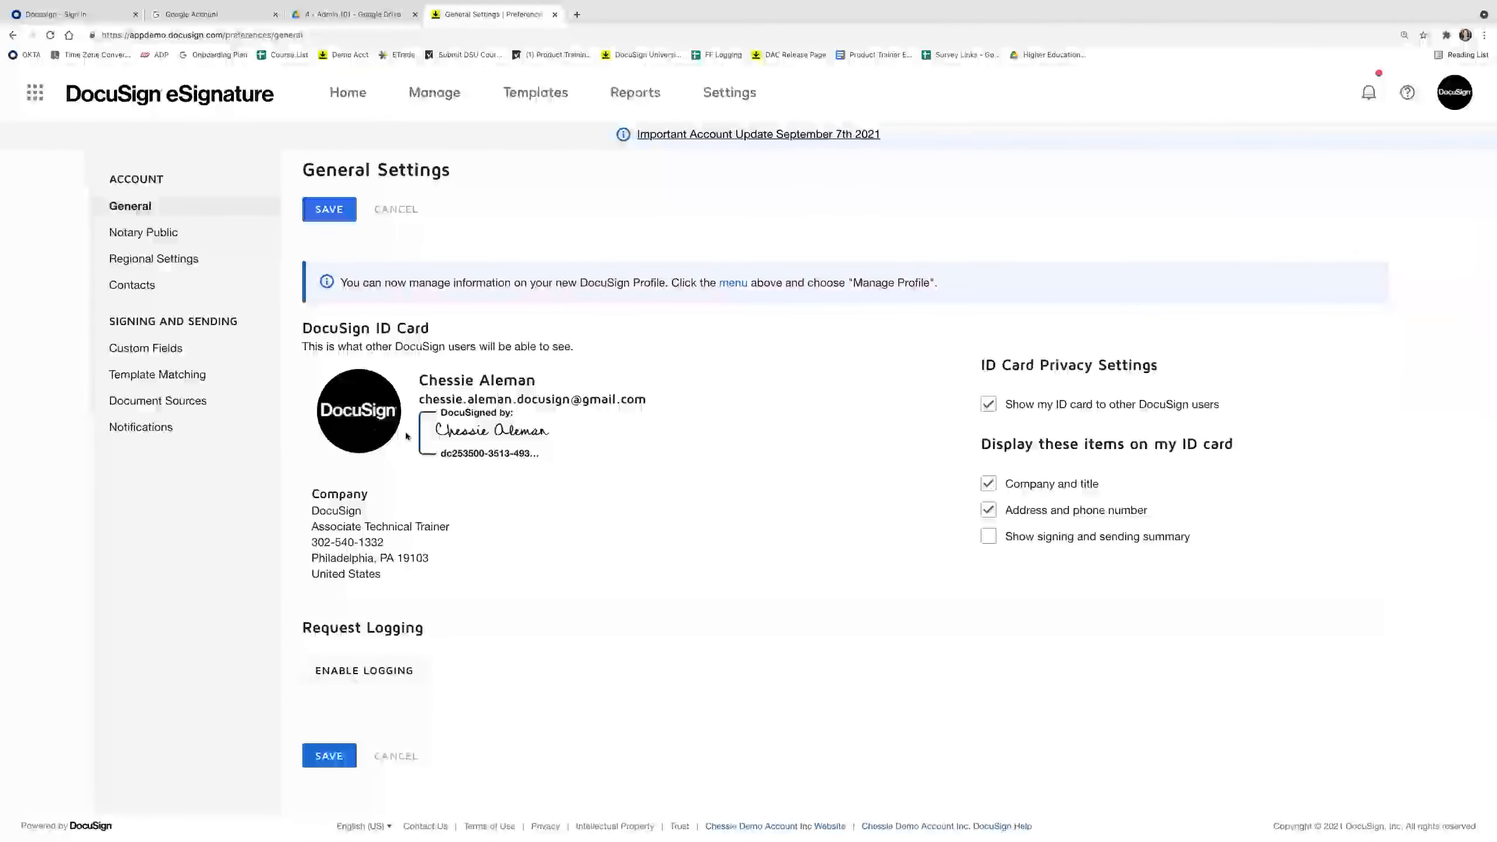
pyautogui.click(188, 426)
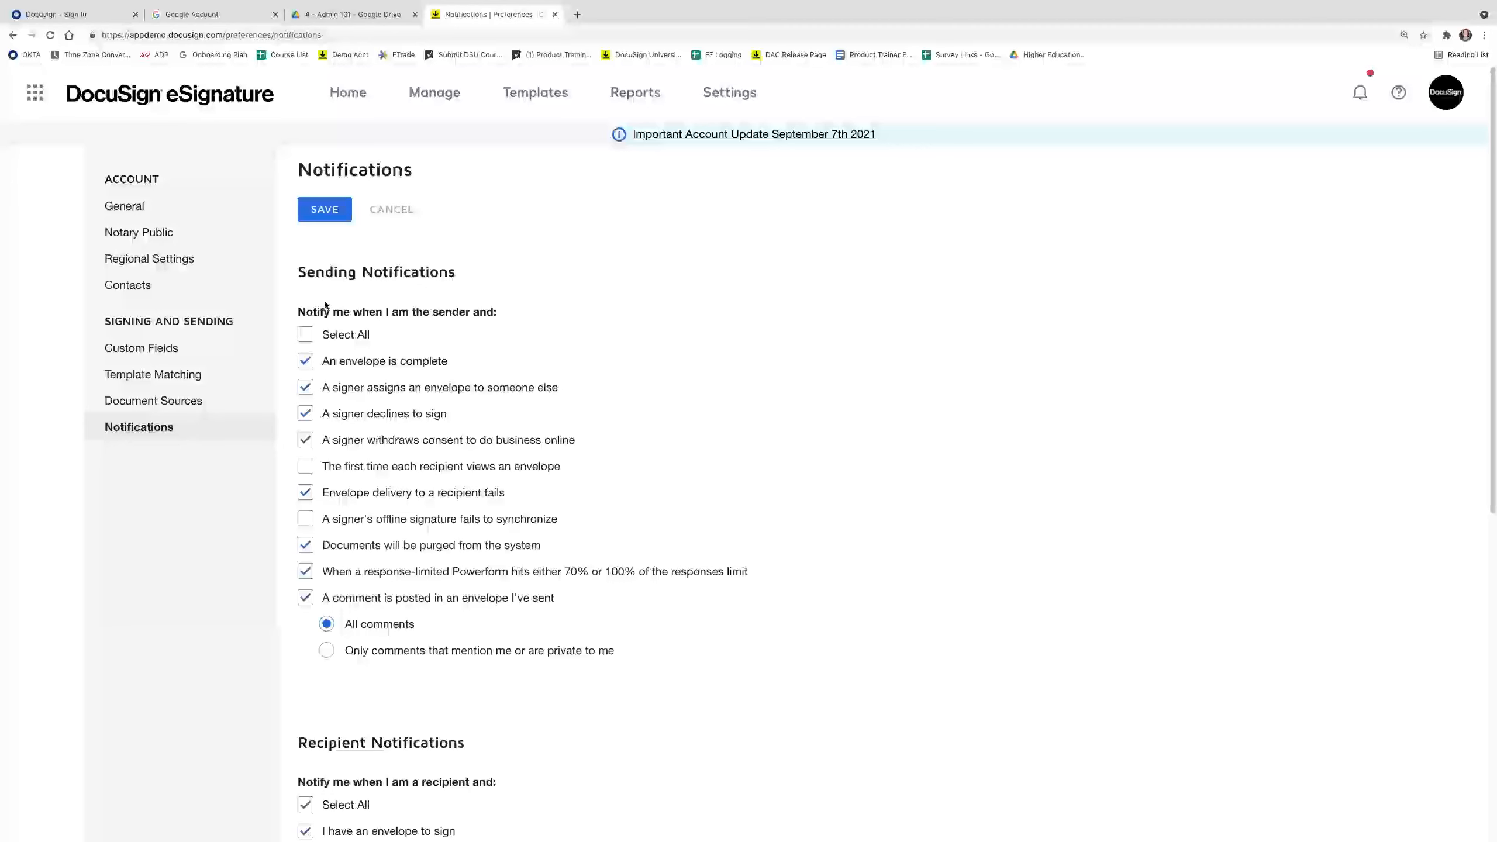
pyautogui.scroll(-4, 364, 619)
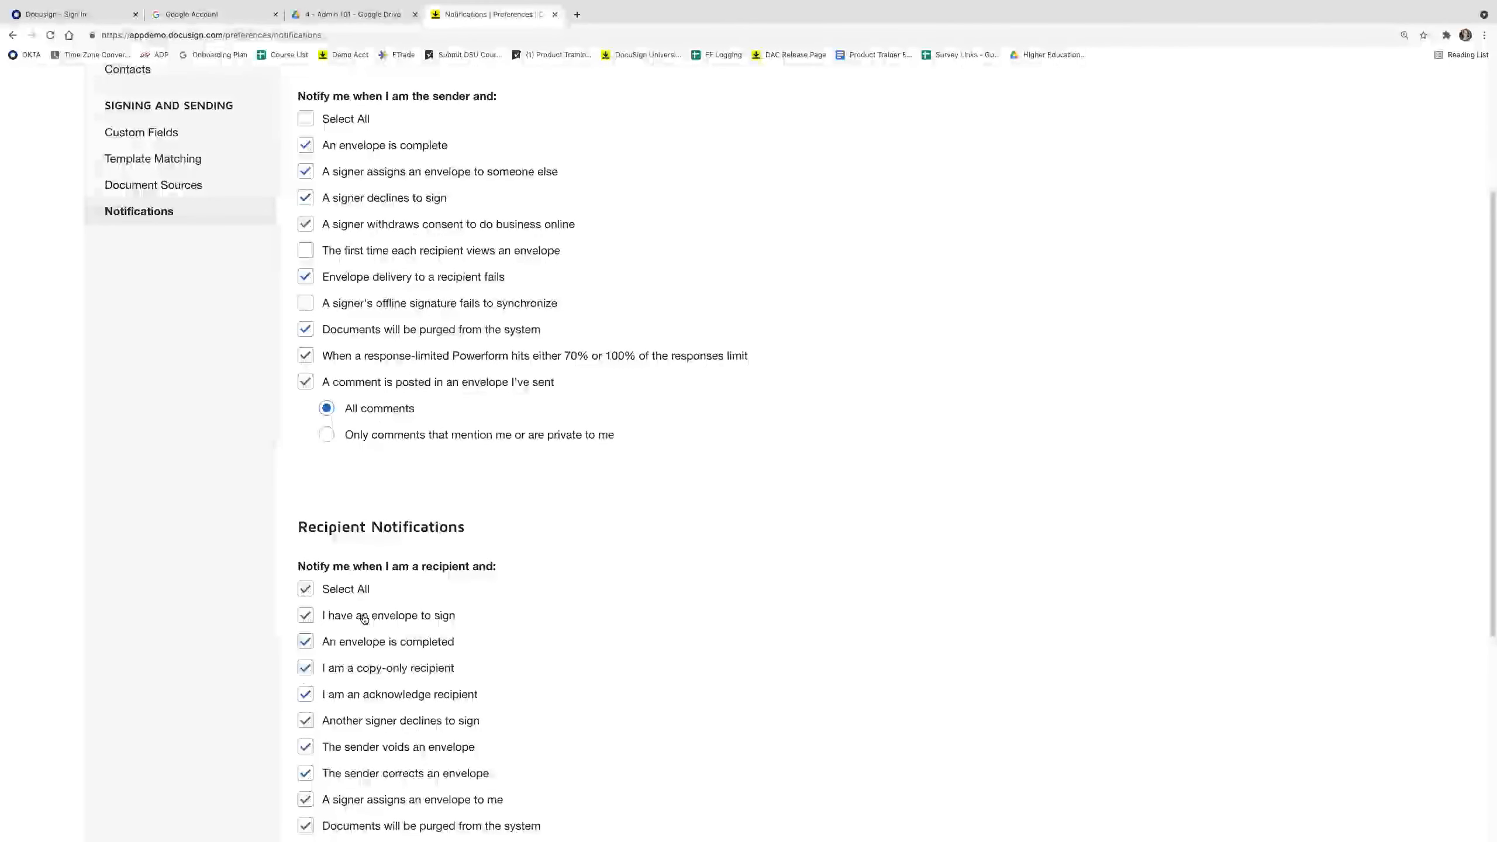
pyautogui.scroll(4, 363, 619)
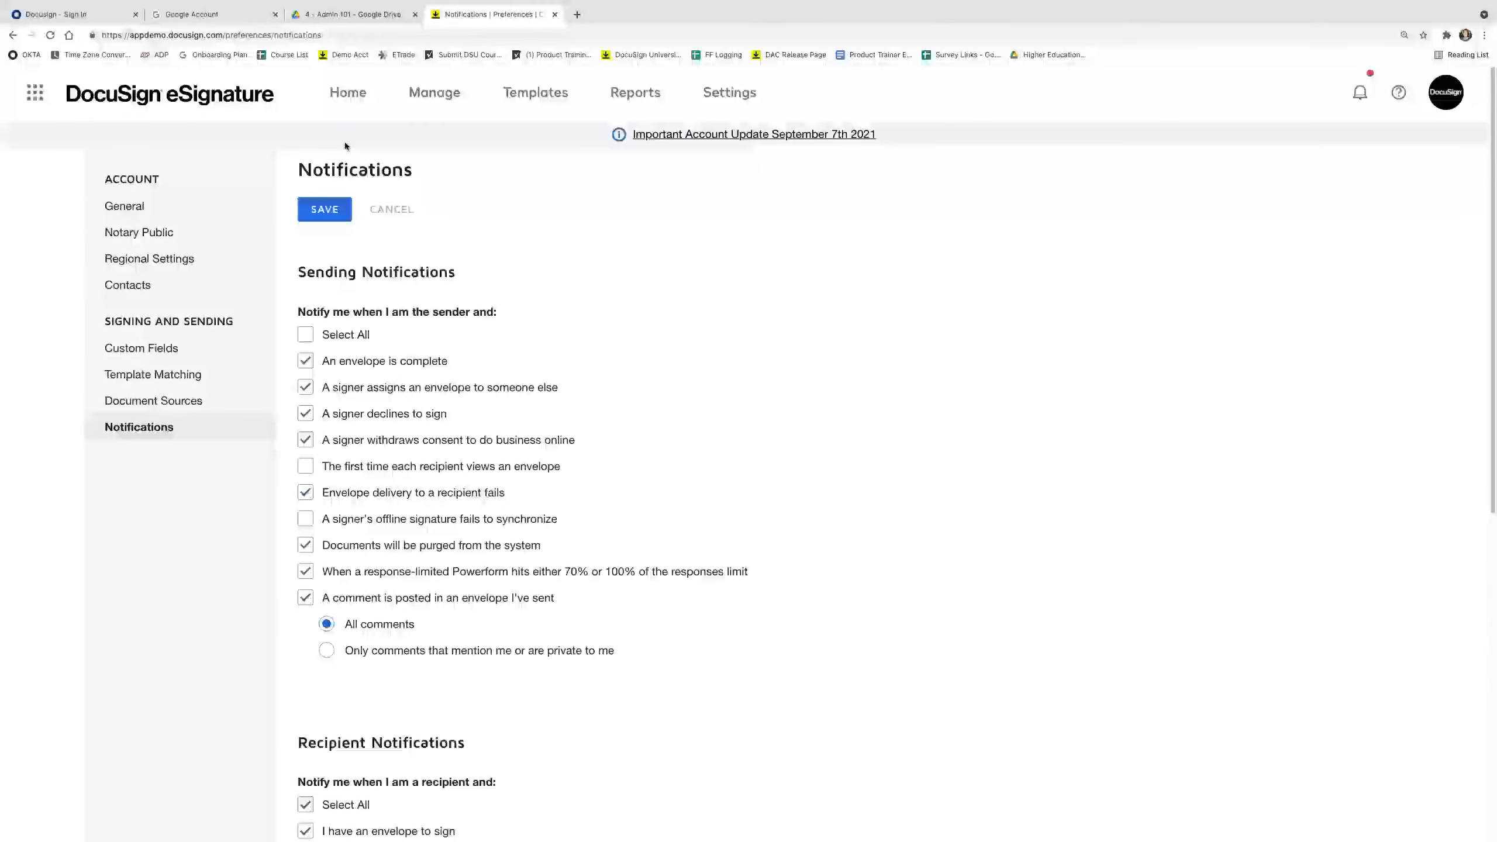
pyautogui.click(353, 94)
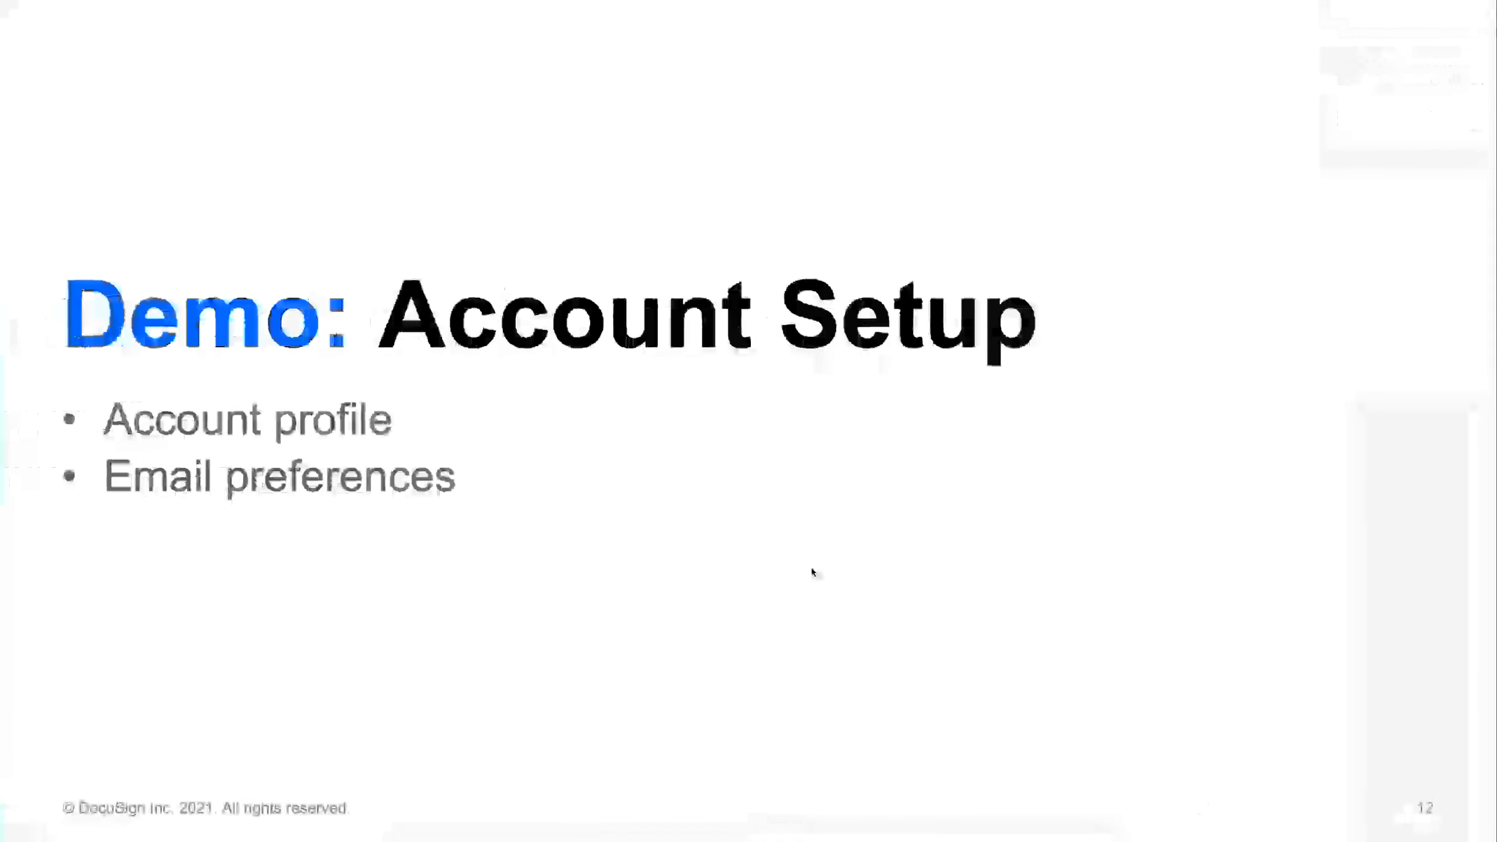
pyautogui.press('Right')
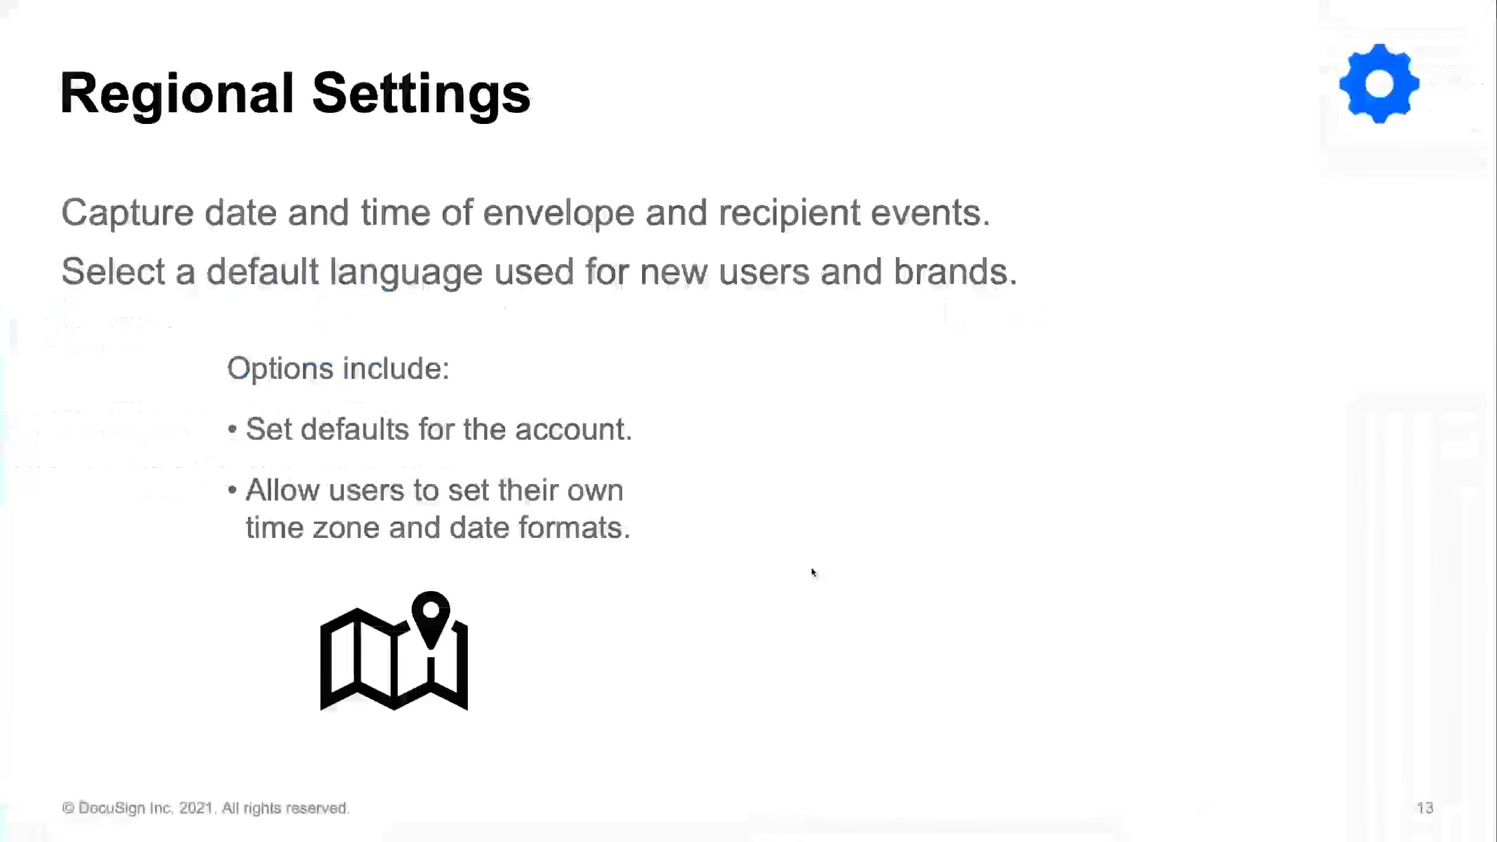
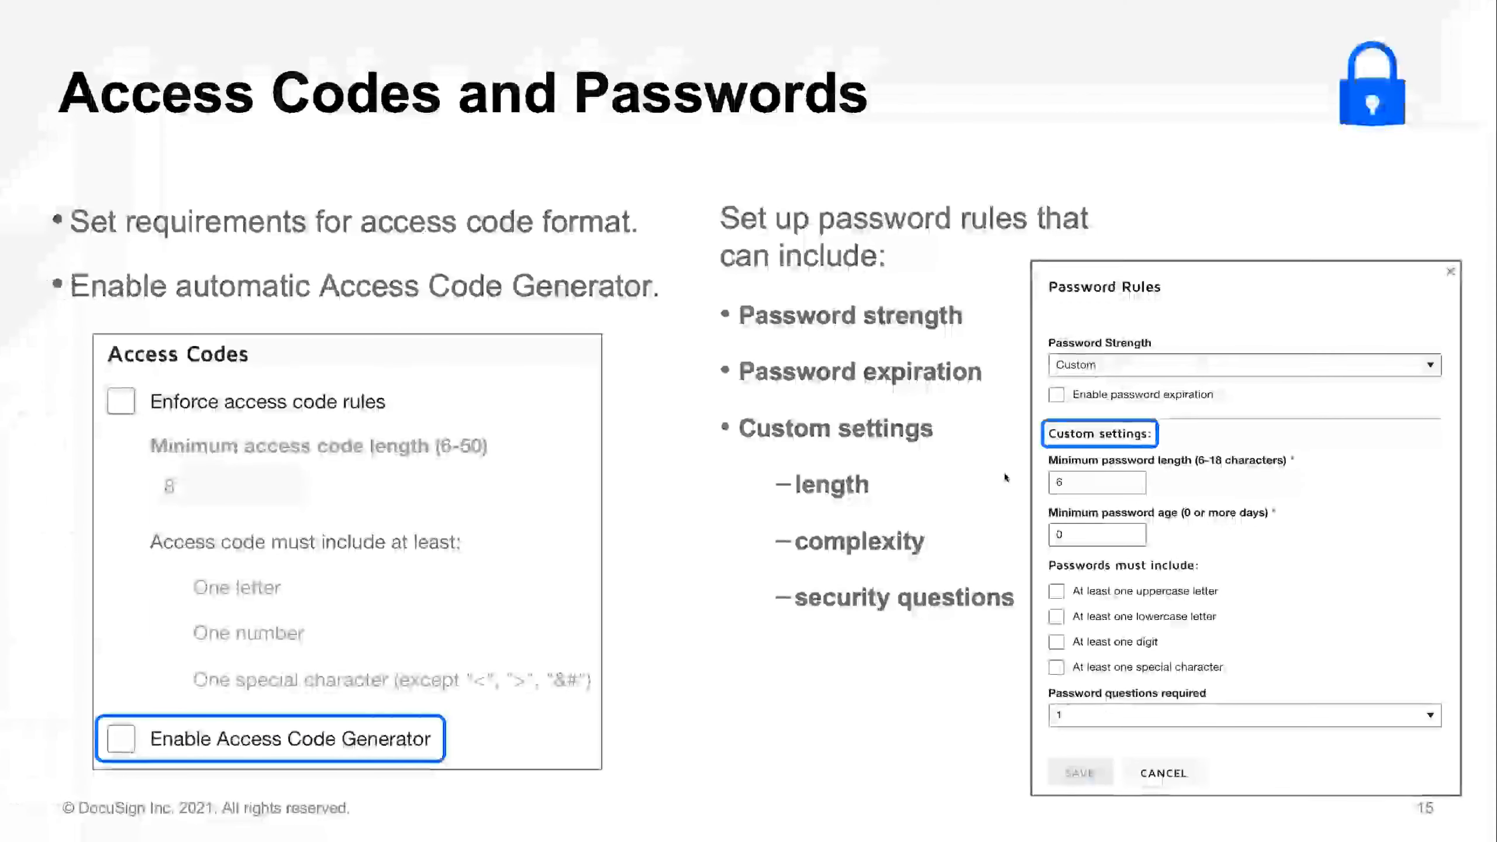
# Advance to the Demo: Account Settings slide, then open DocuSign's account Settings in Chrome.
pyautogui.press('Right')
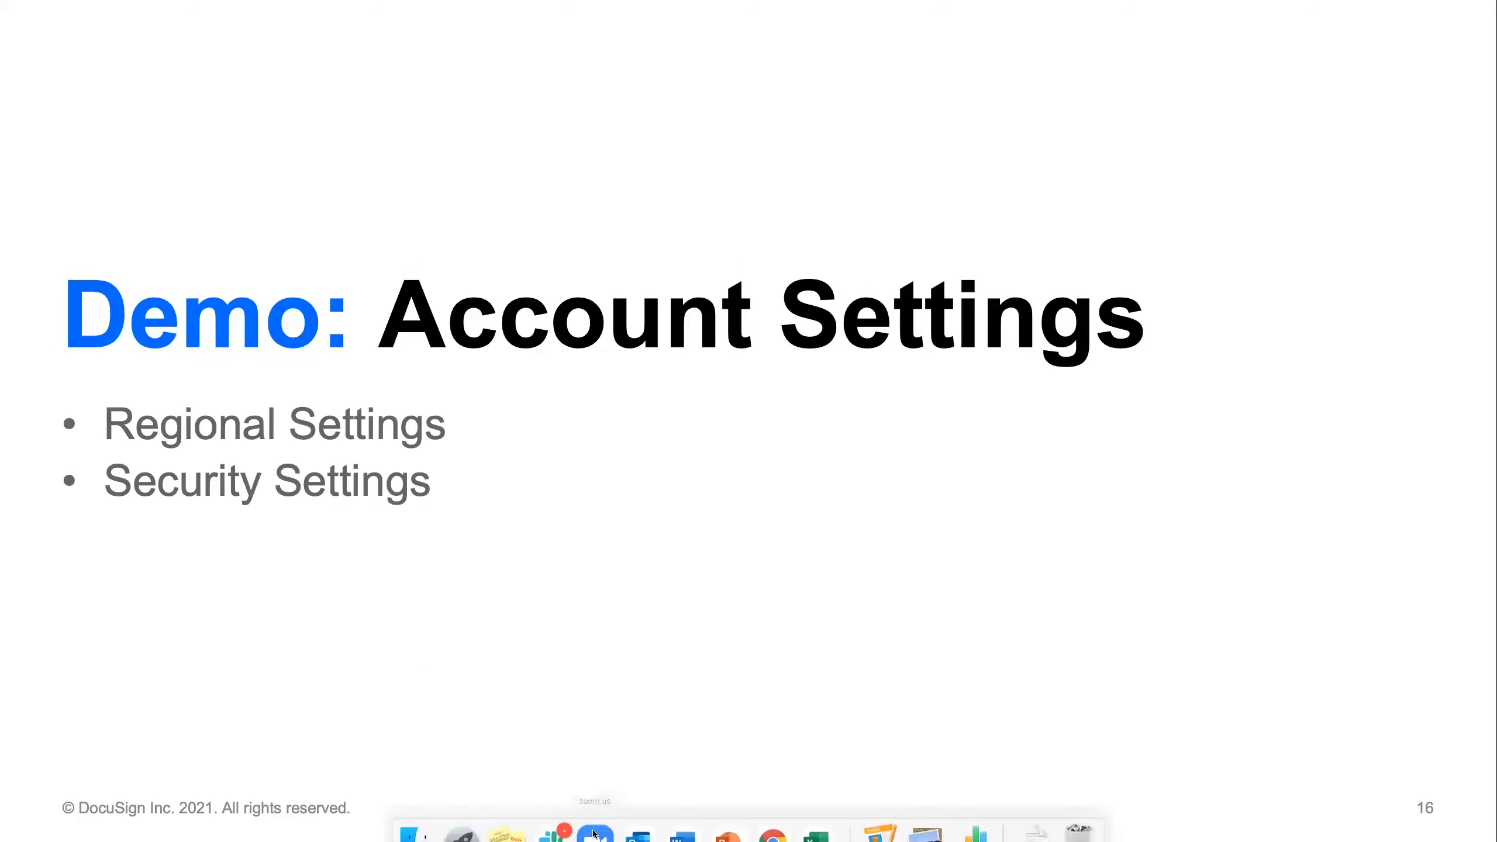
pyautogui.click(773, 827)
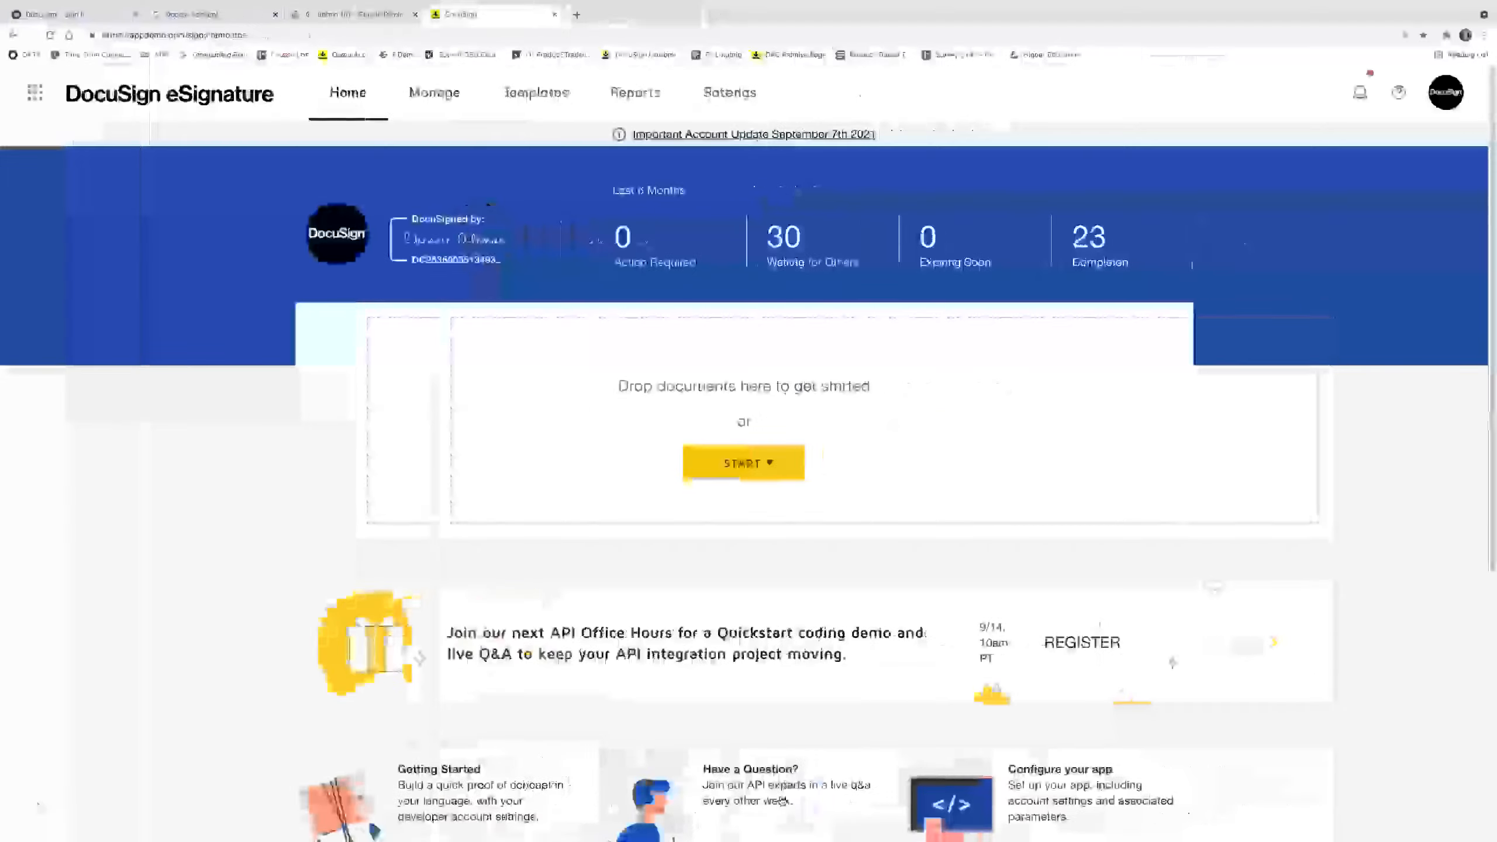
pyautogui.click(737, 92)
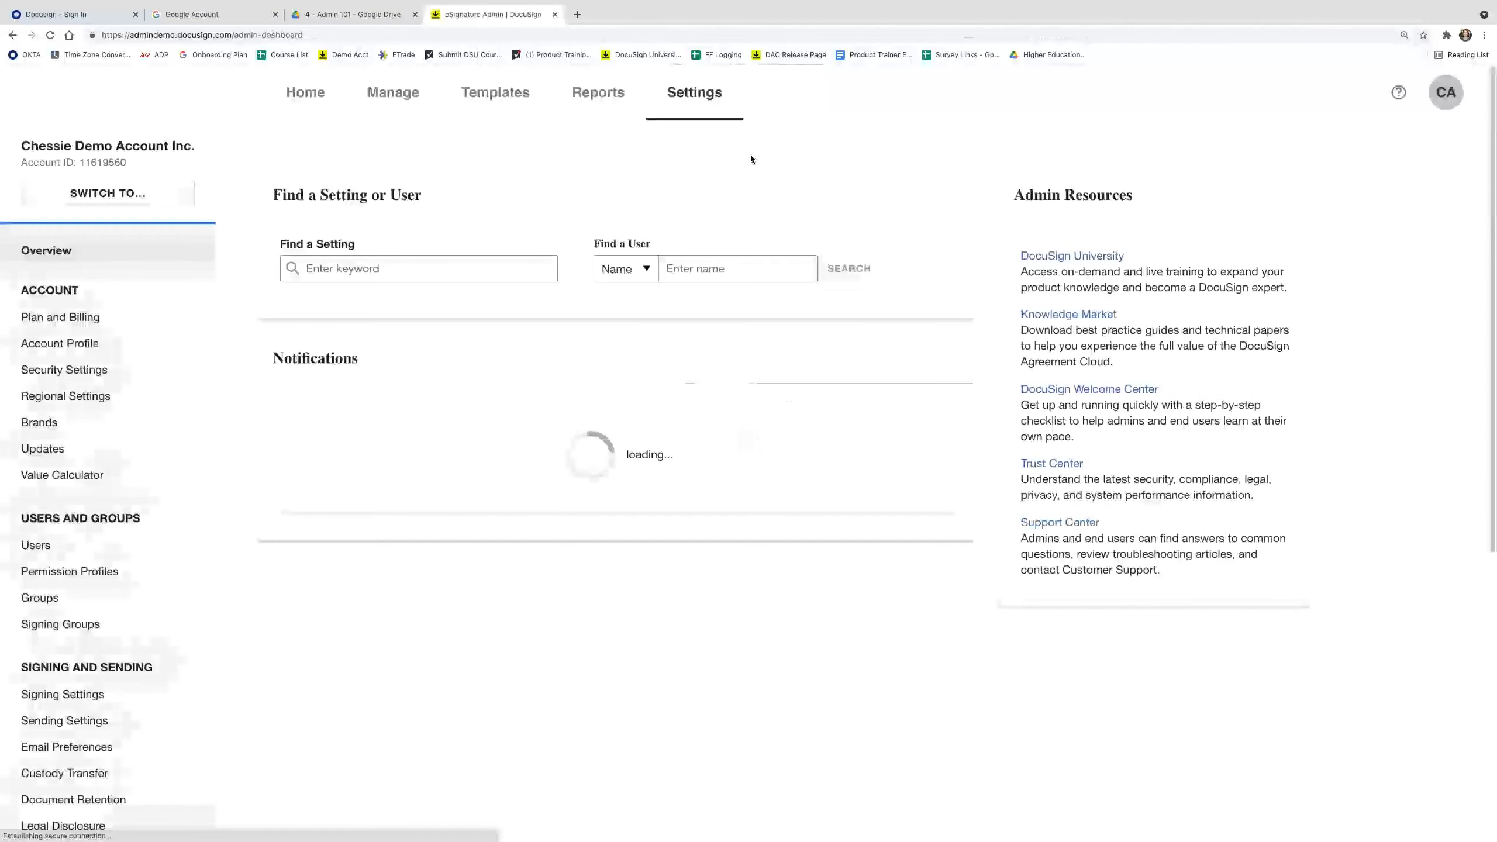
# In Regional Settings, uncheck 'Allow users to set their own Time Zone and Date Format'.
pyautogui.click(78, 397)
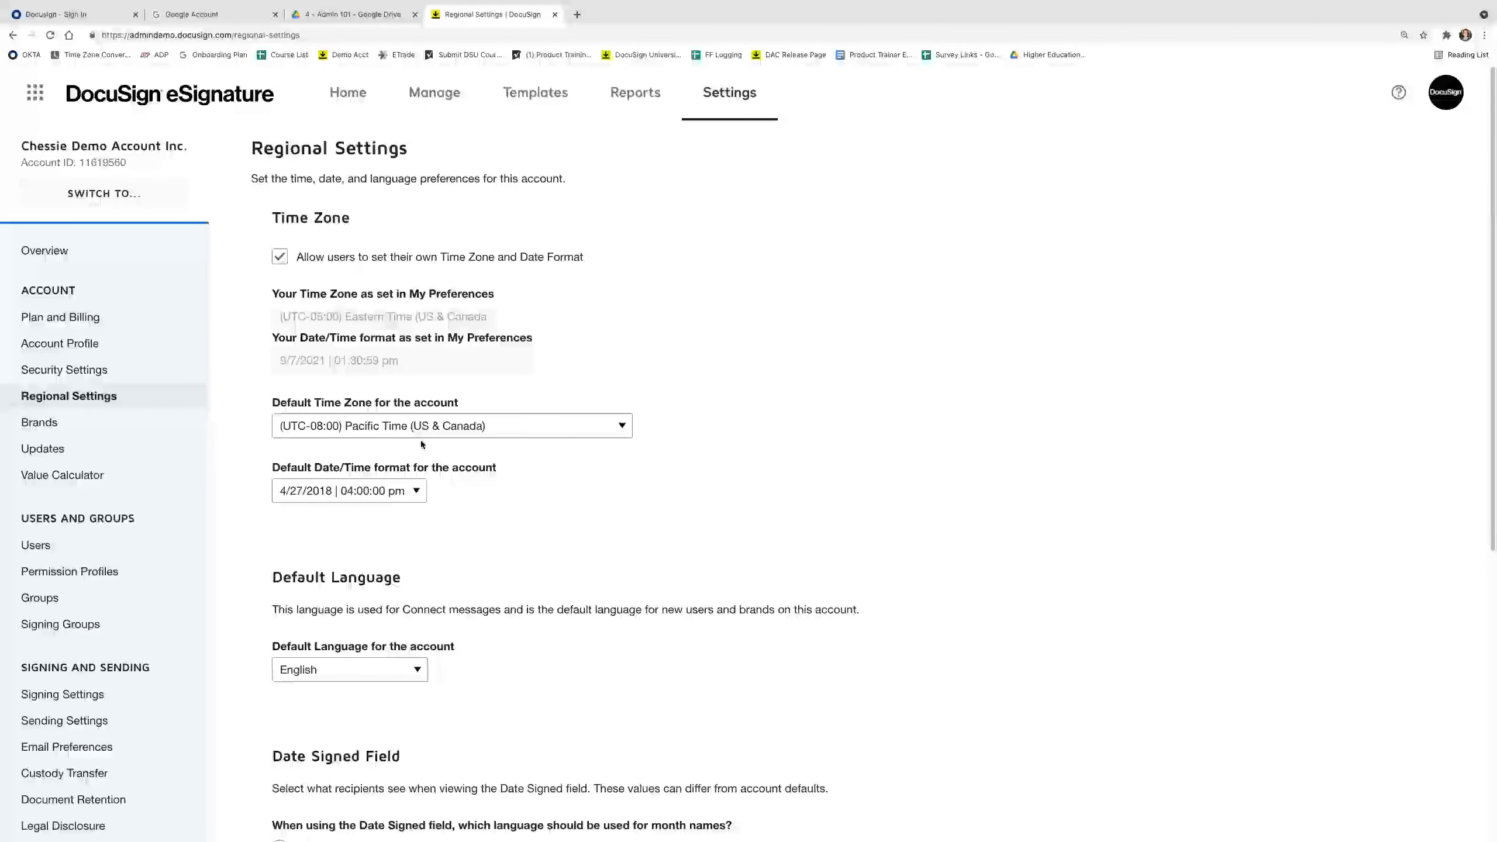
pyautogui.click(280, 257)
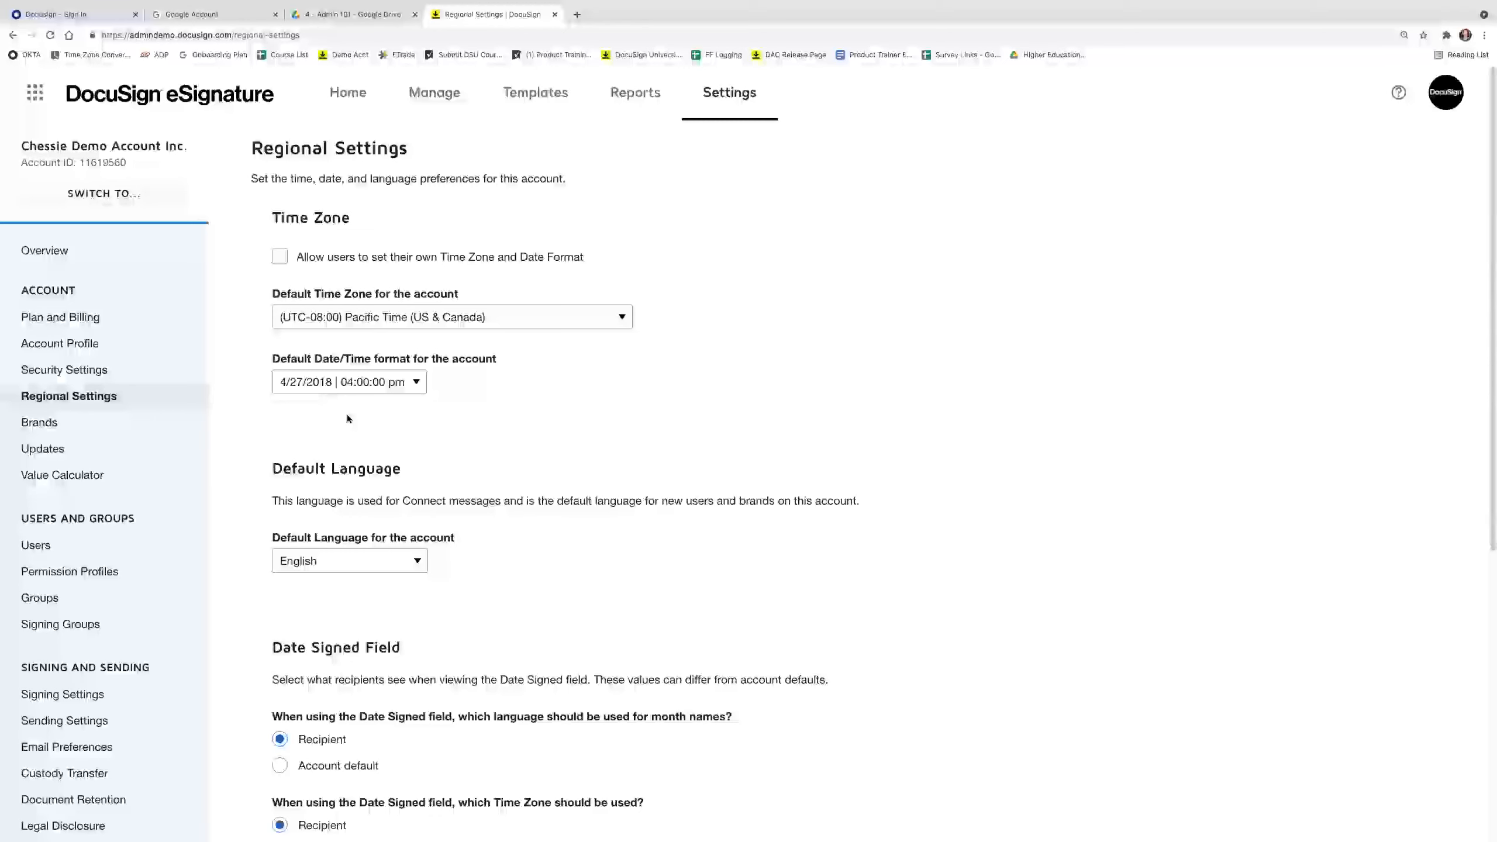
pyautogui.scroll(-3, 425, 484)
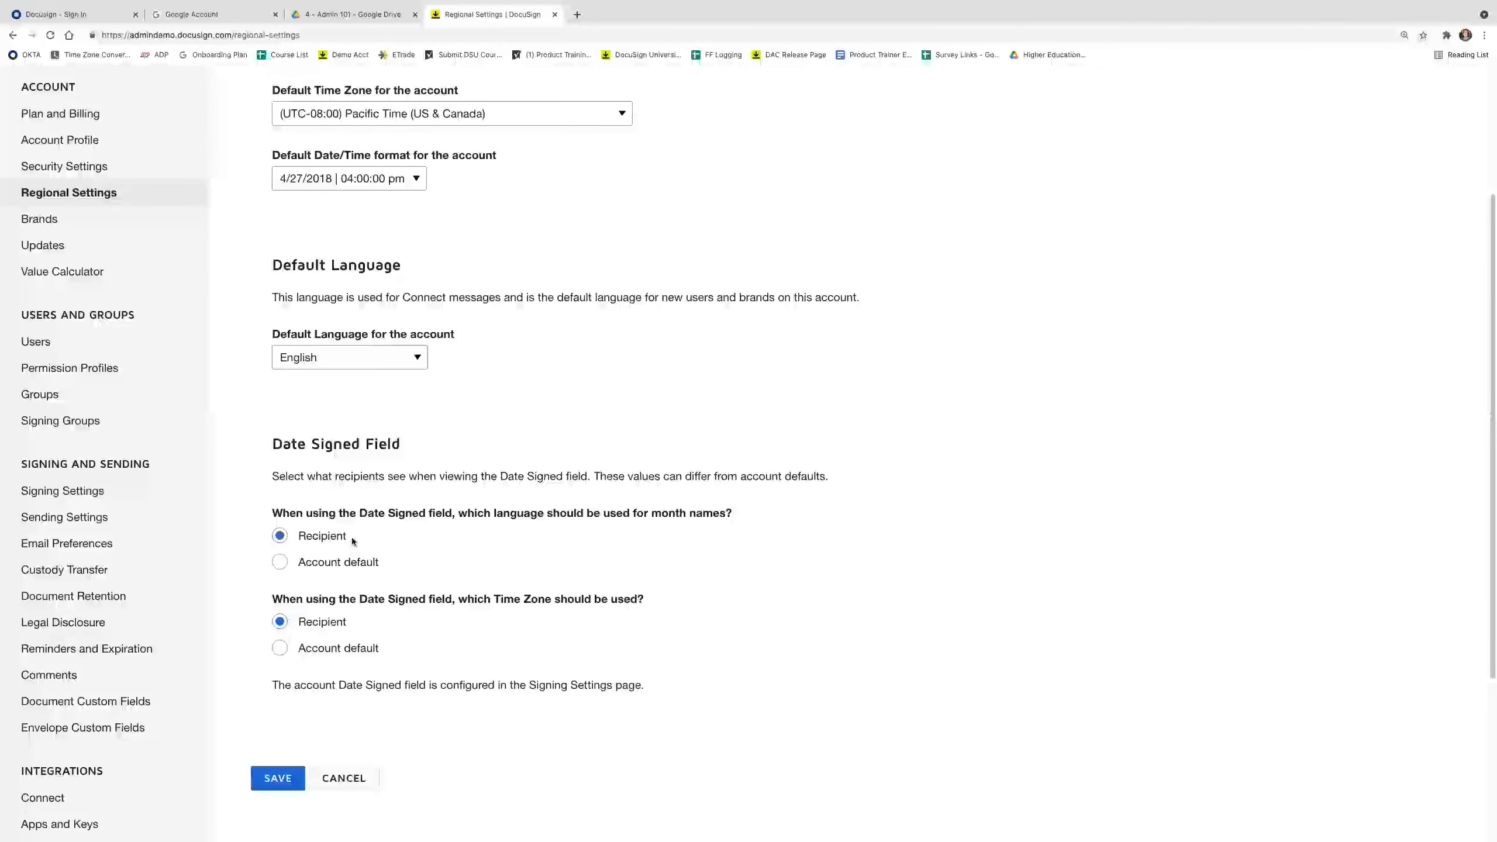
# Open Security Settings and review the 120-minute session timeout and recipient authentication options.
pyautogui.click(65, 166)
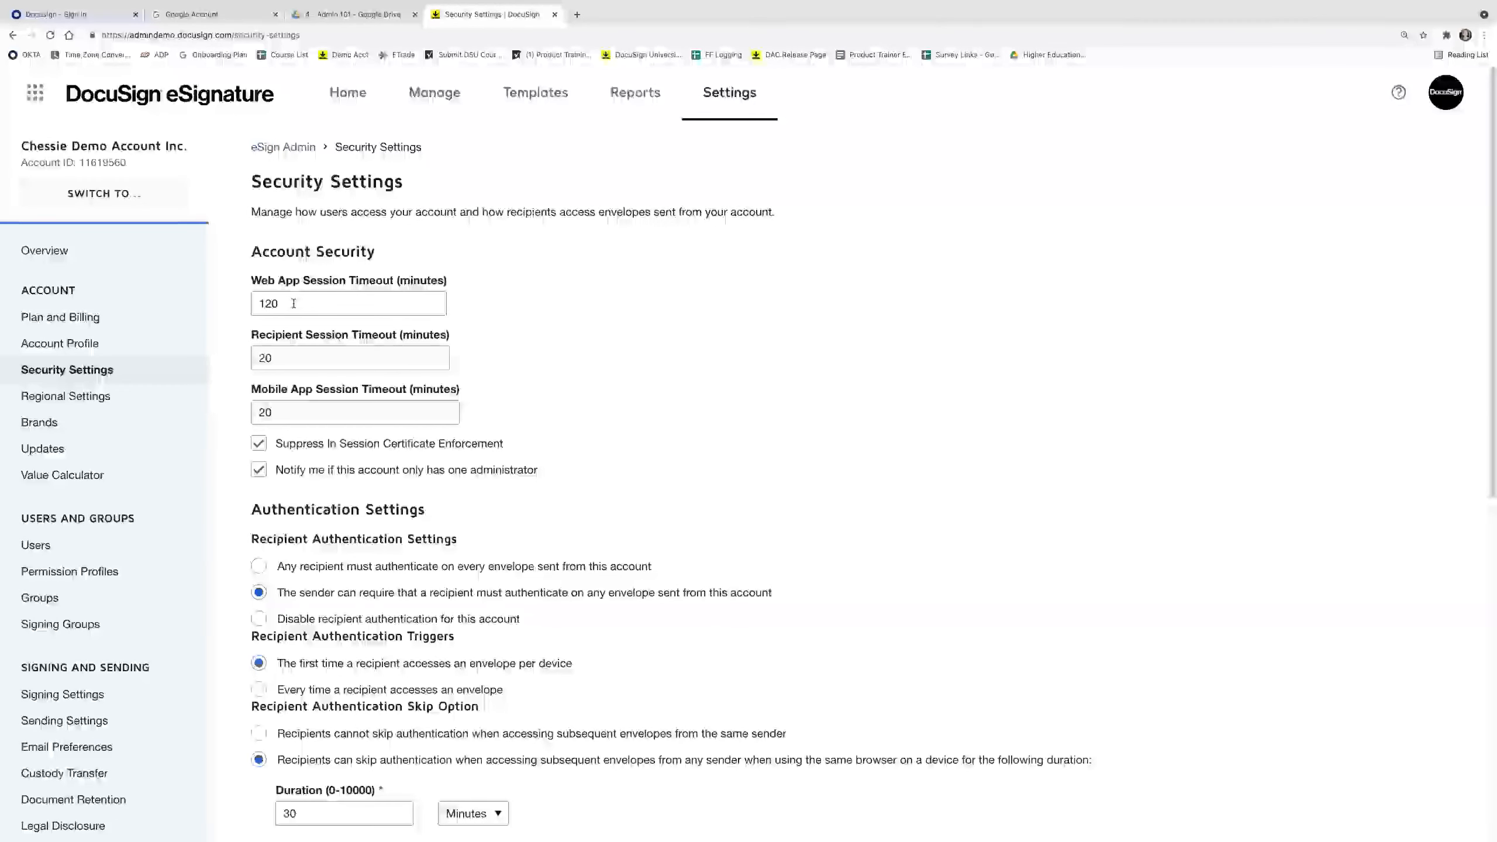
pyautogui.scroll(-3, 447, 434)
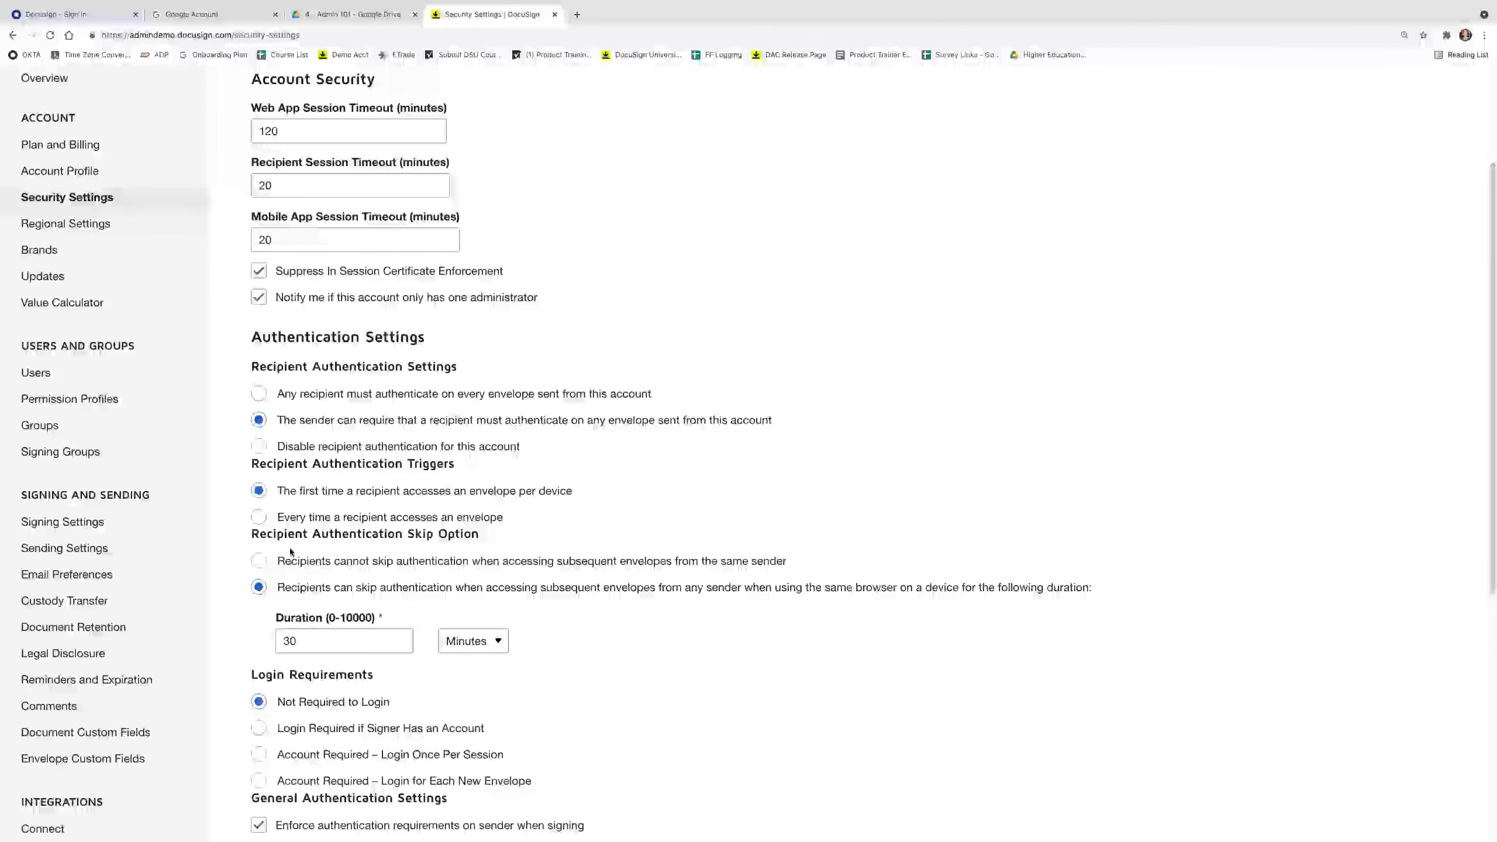
pyautogui.scroll(-7, 354, 502)
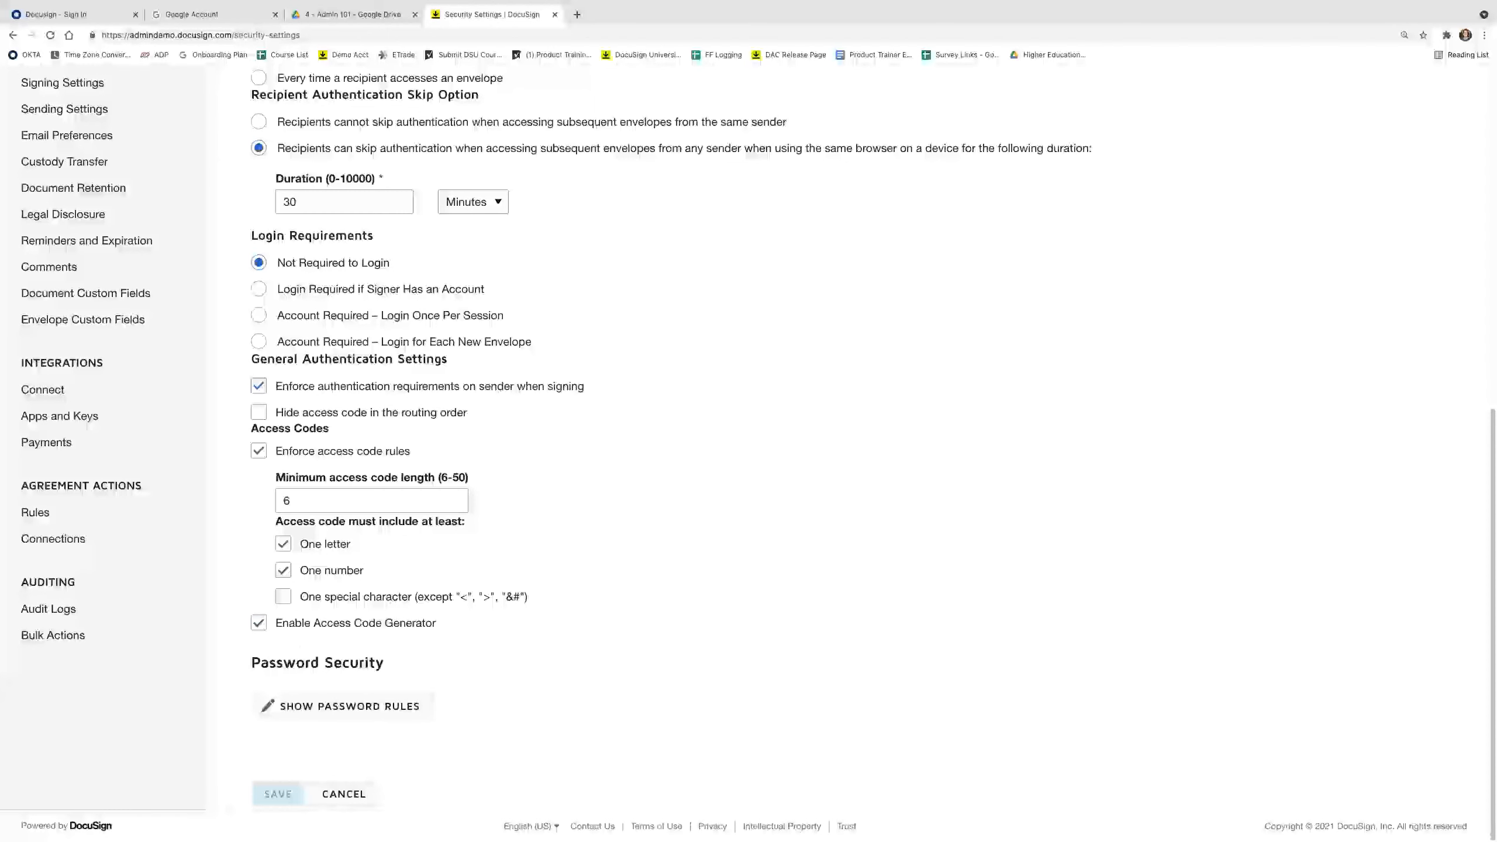
# View the account's password rules and cancel without changing them.
pyautogui.click(348, 707)
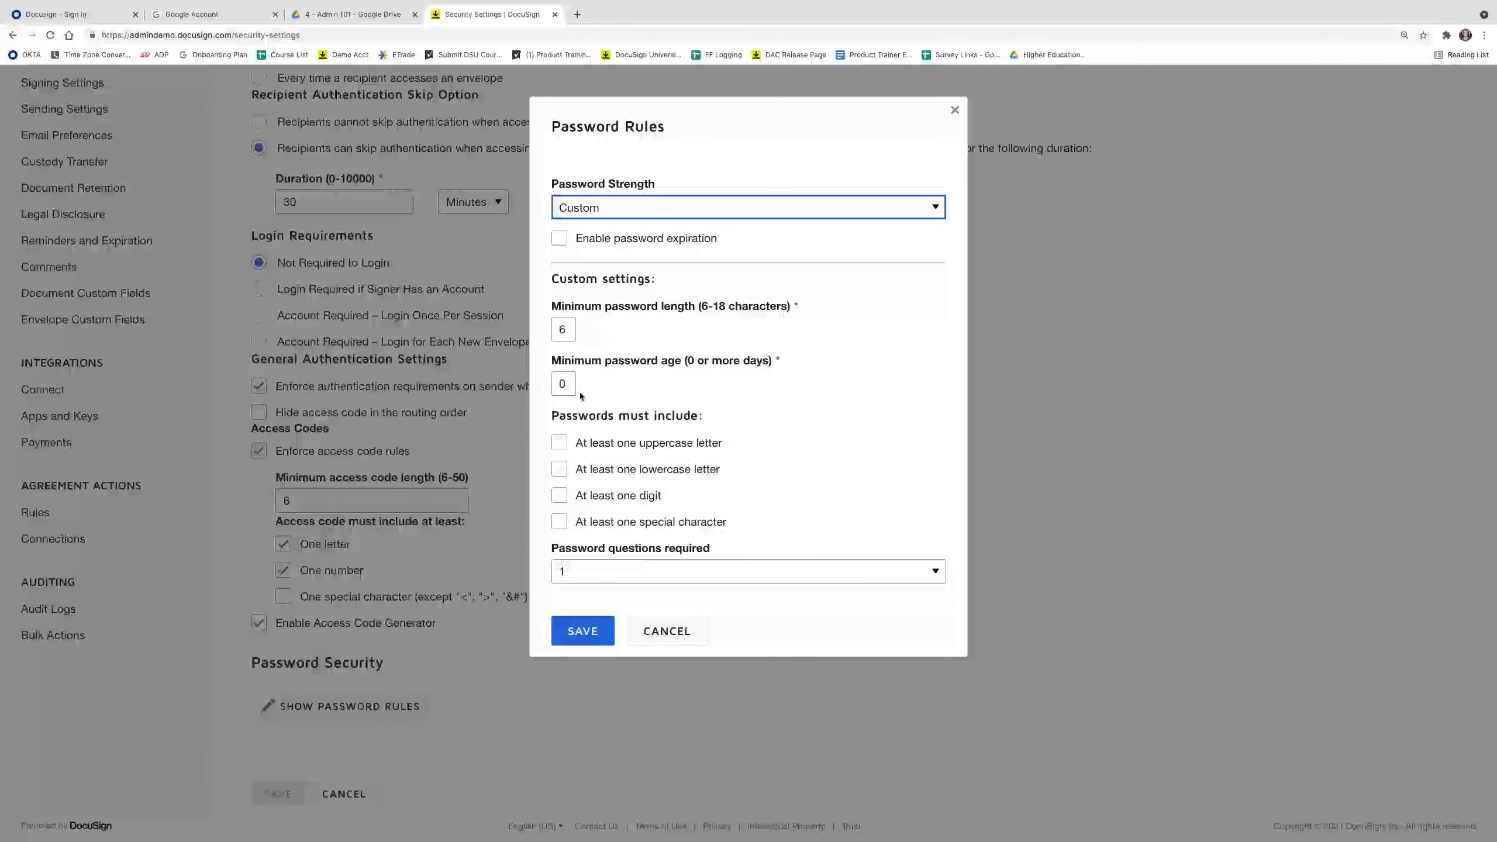
pyautogui.click(673, 636)
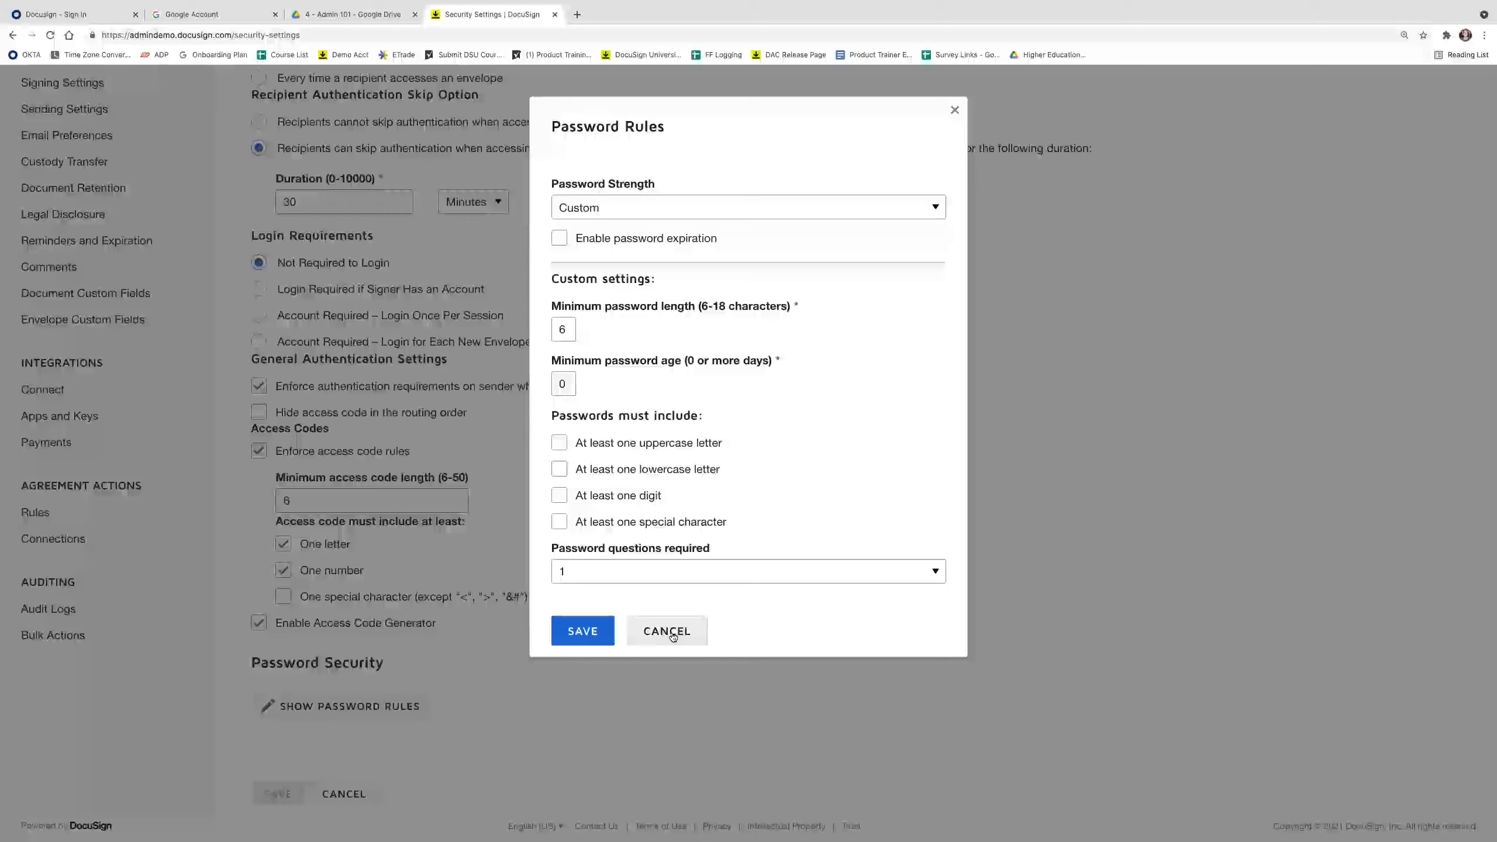
pyautogui.click(673, 633)
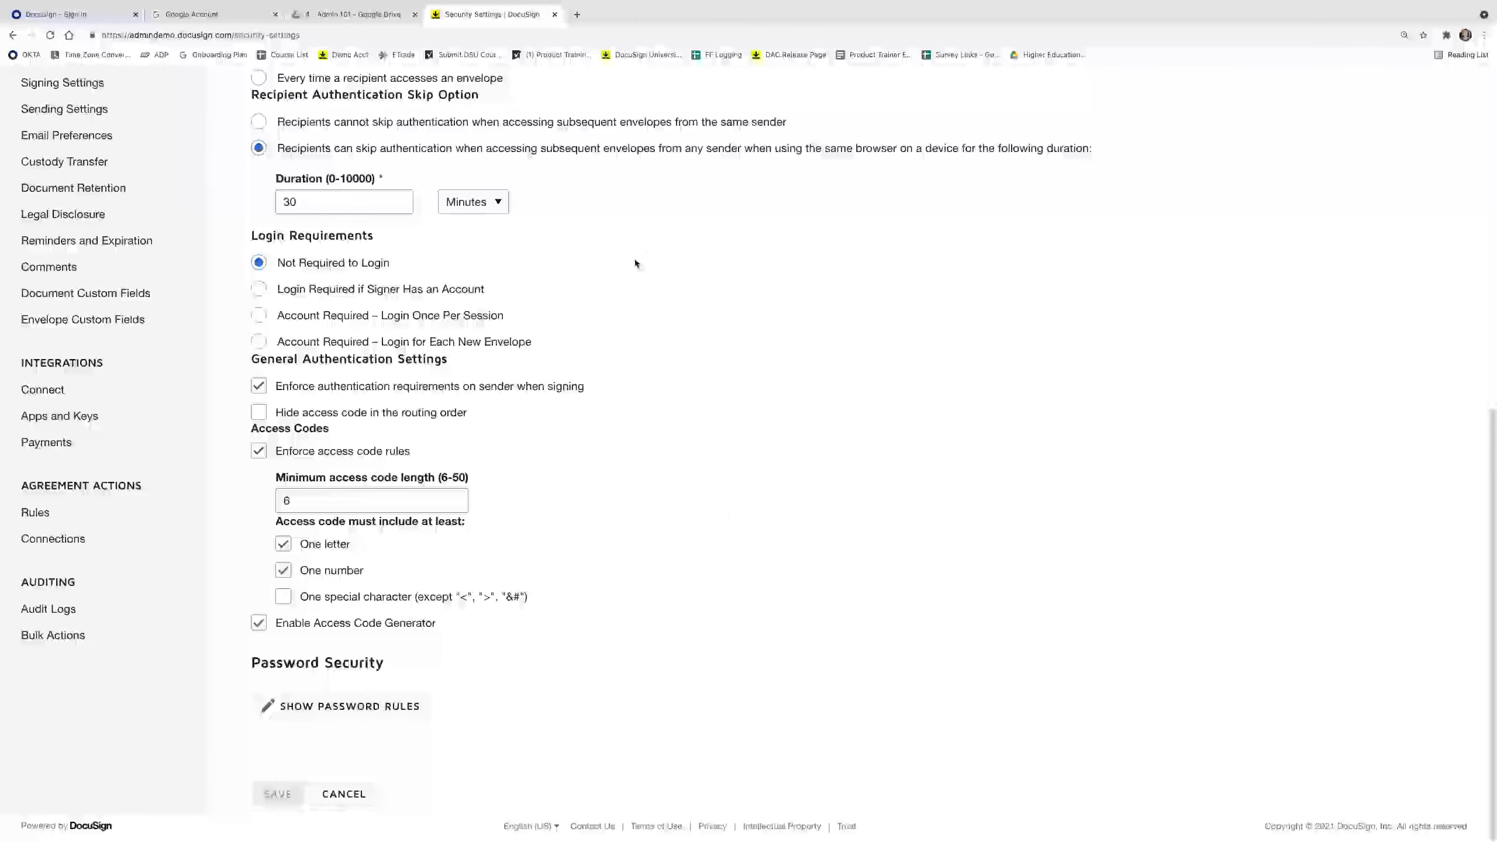
pyautogui.scroll(8, 635, 263)
# Return to the PowerPoint slideshow and advance to the Branding Options slide.
pyautogui.moveTo(705, 837)
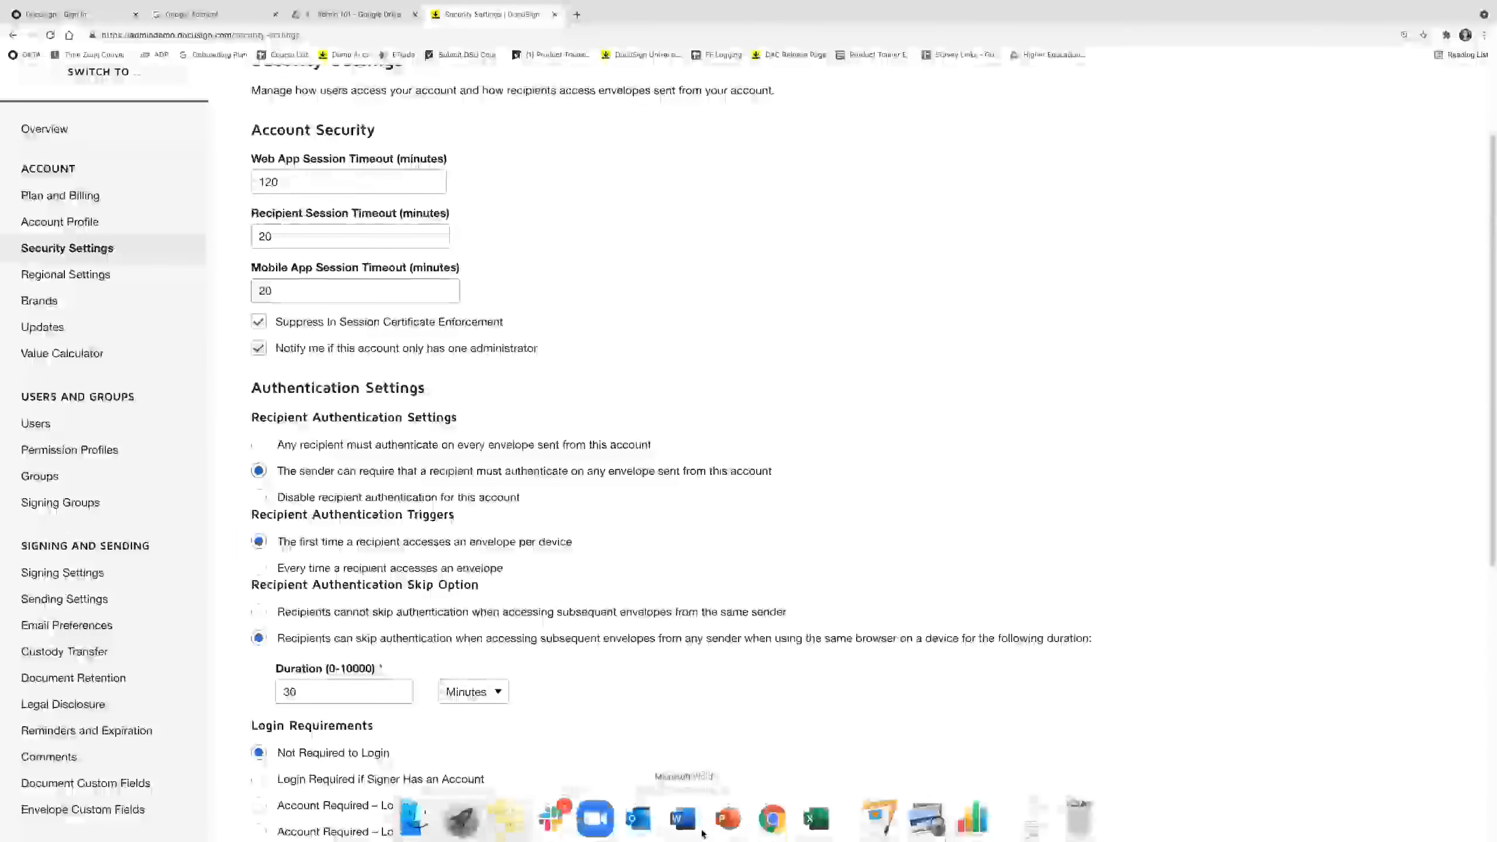
pyautogui.click(744, 828)
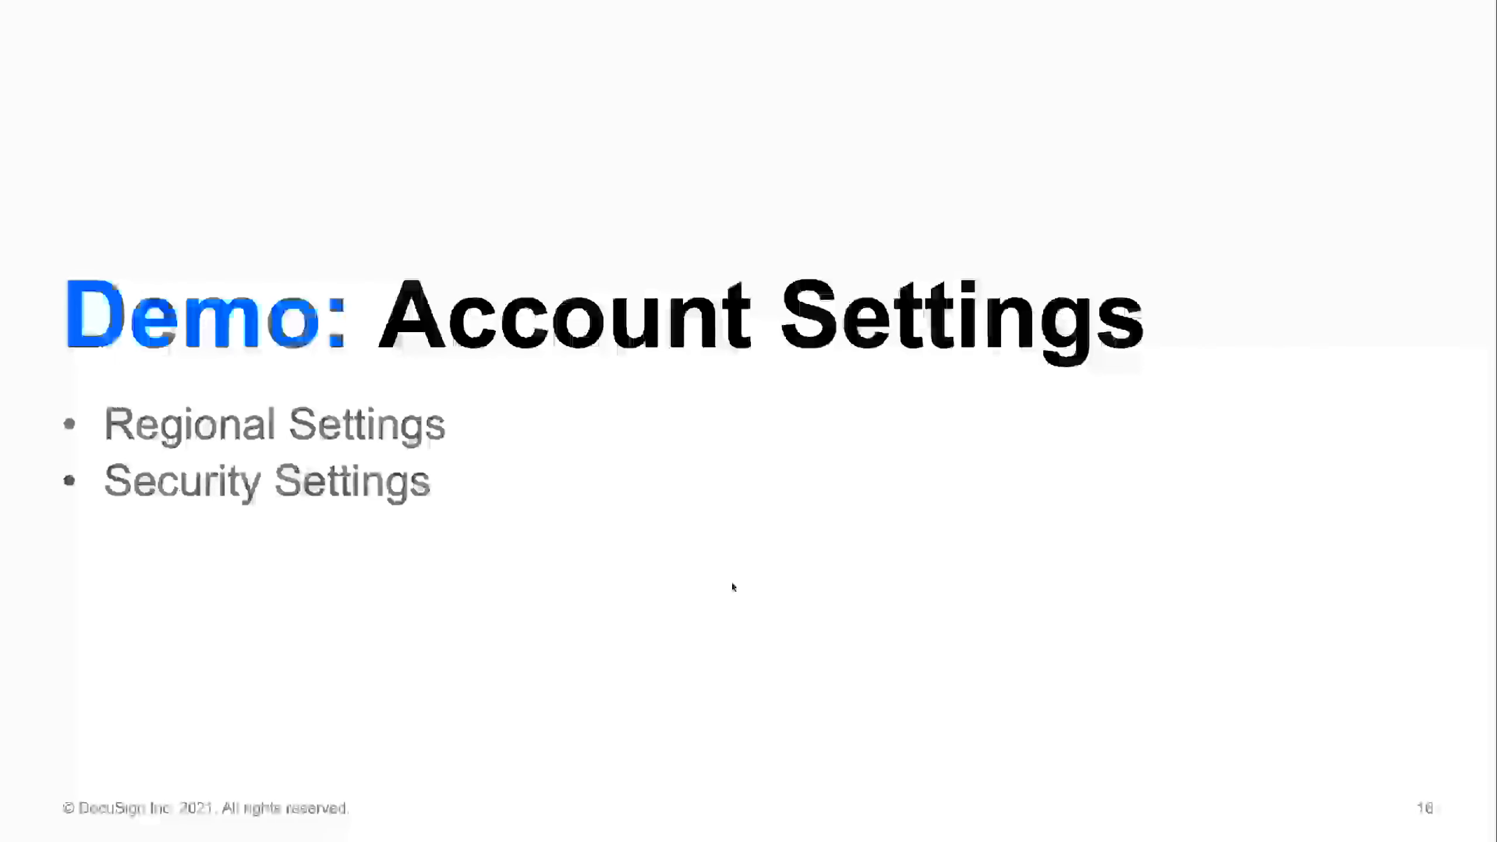
pyautogui.click(732, 582)
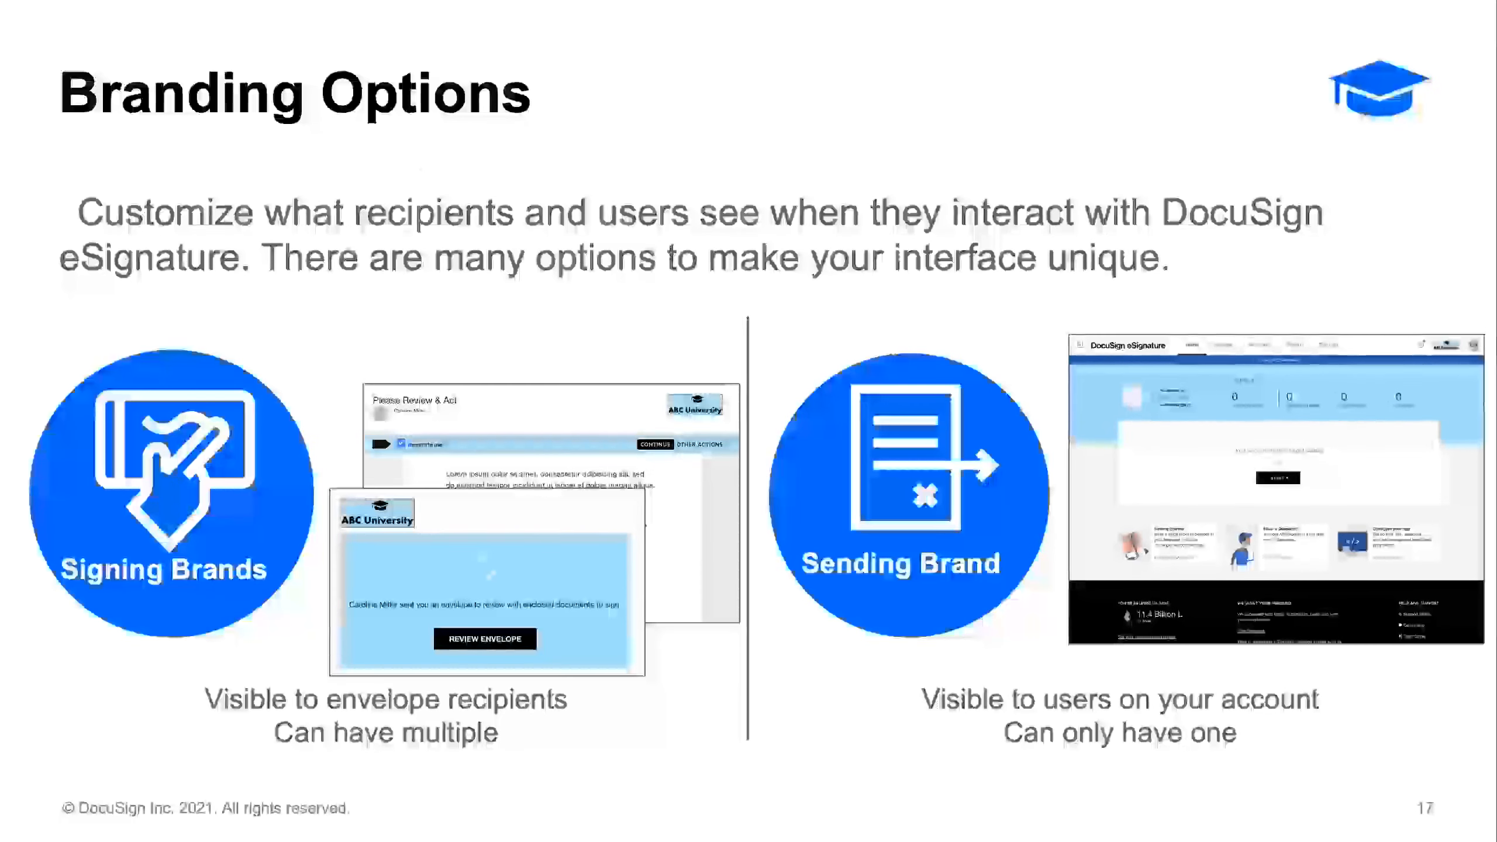
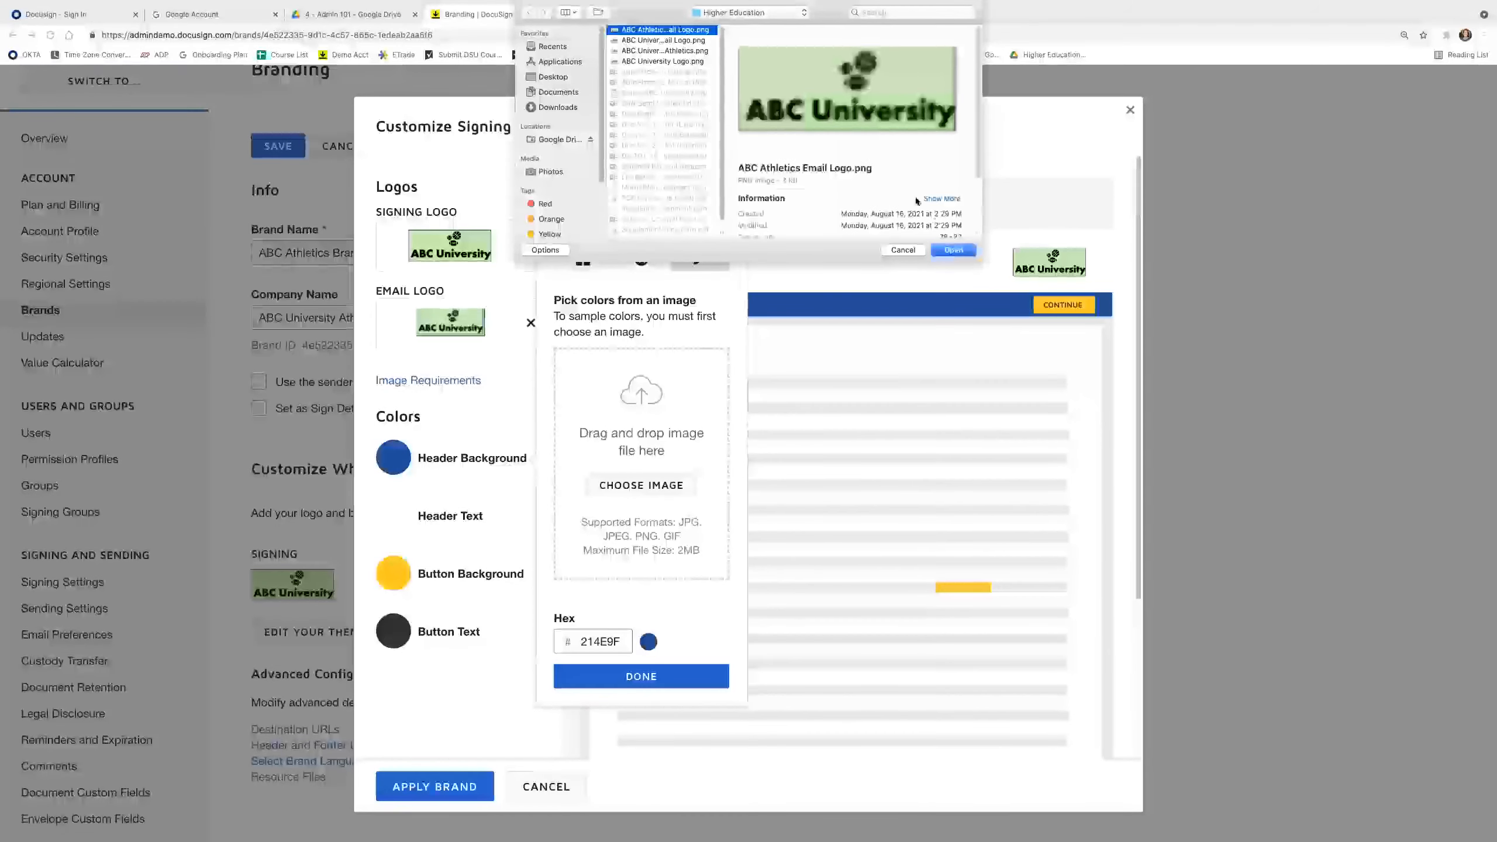
# Set the header background to light green sampled from the logo and the header text to black.
pyautogui.press('Return')
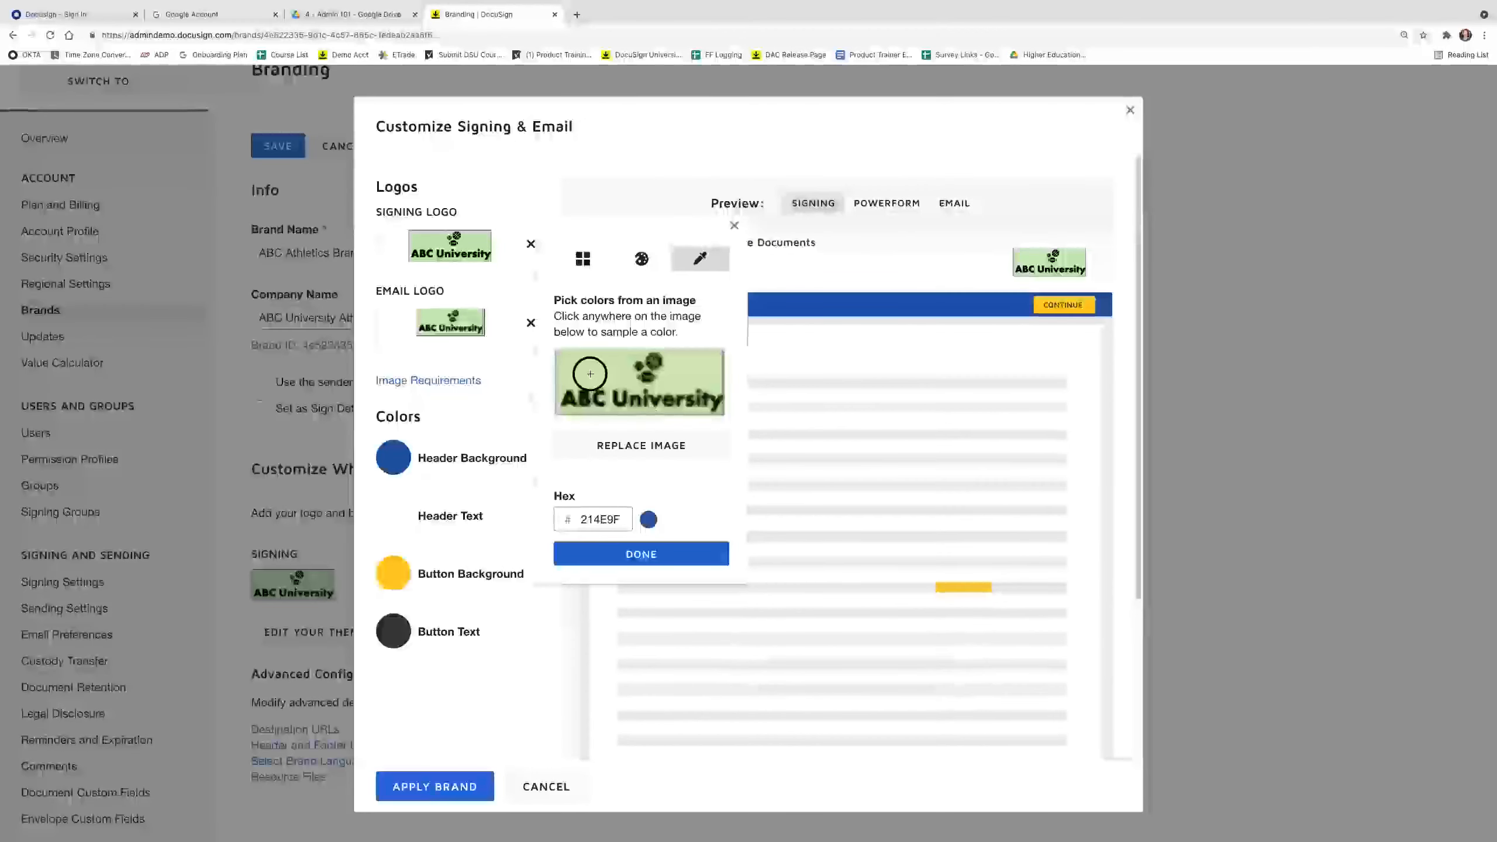
pyautogui.click(601, 380)
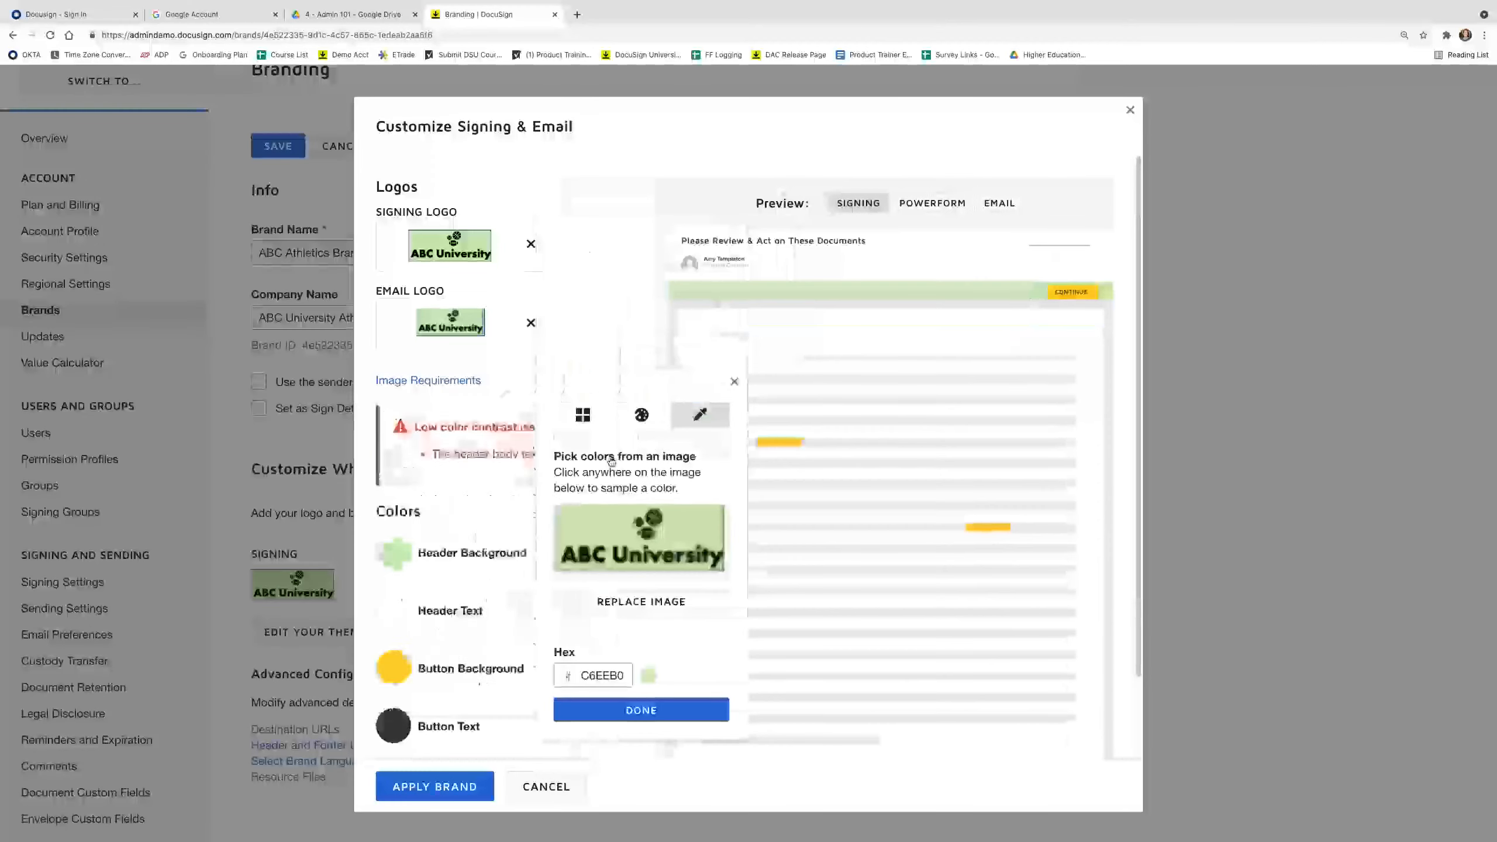
pyautogui.click(652, 712)
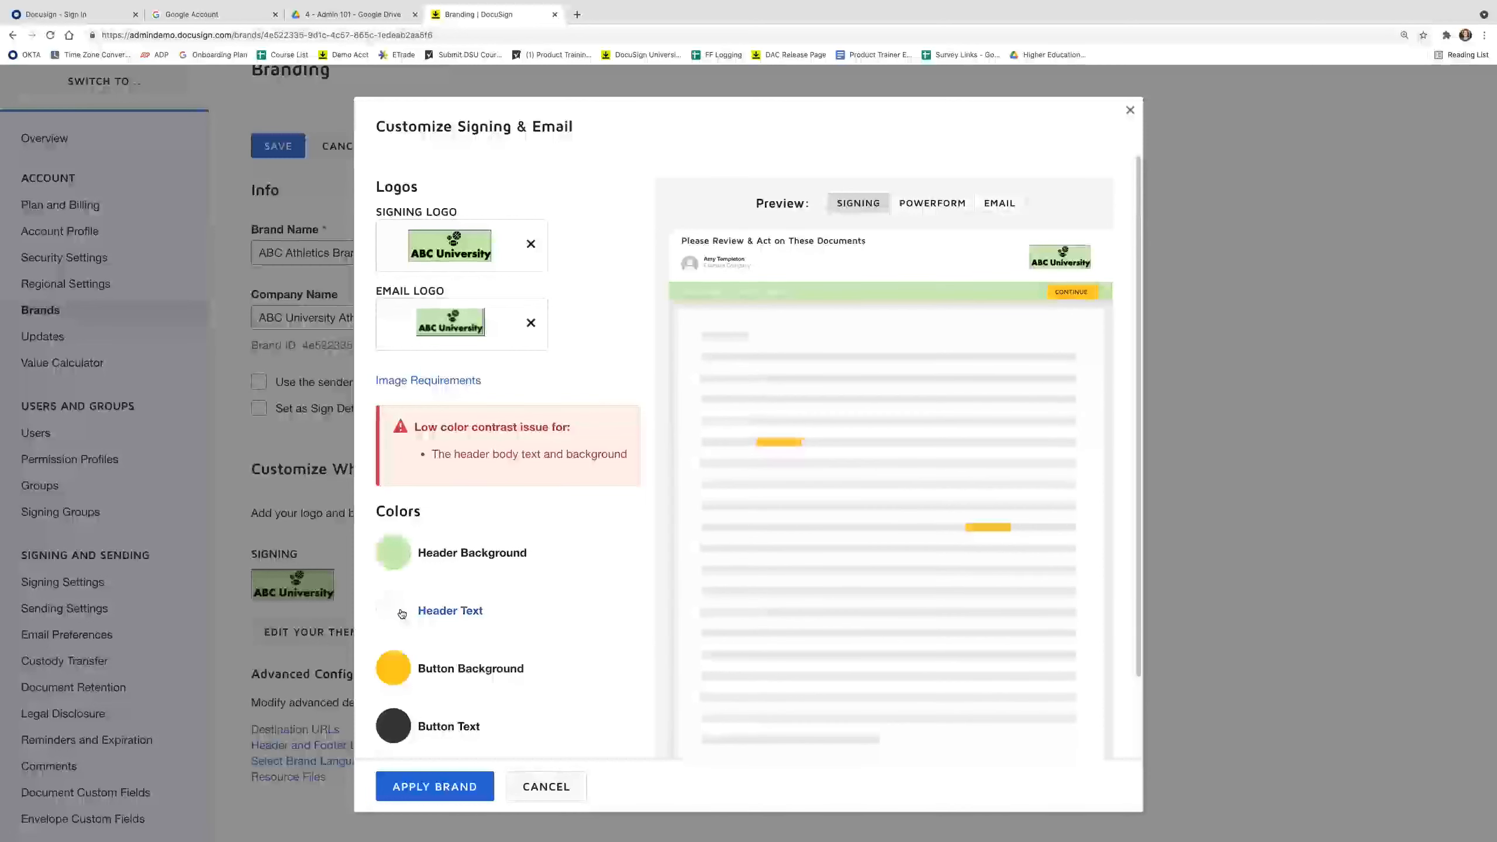
pyautogui.click(401, 614)
pyautogui.click(539, 412)
pyautogui.click(518, 528)
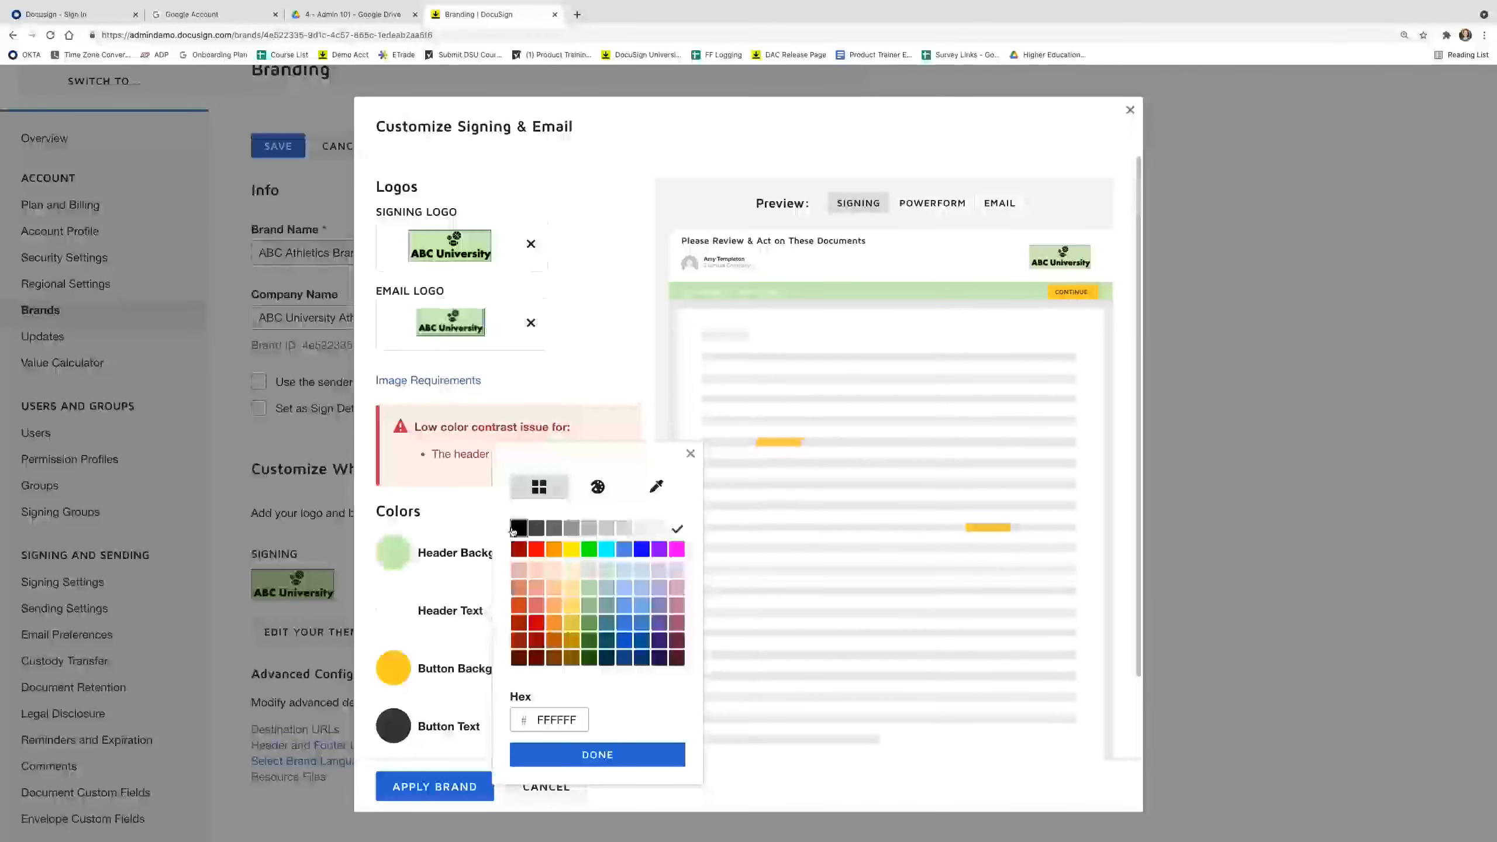
pyautogui.click(584, 665)
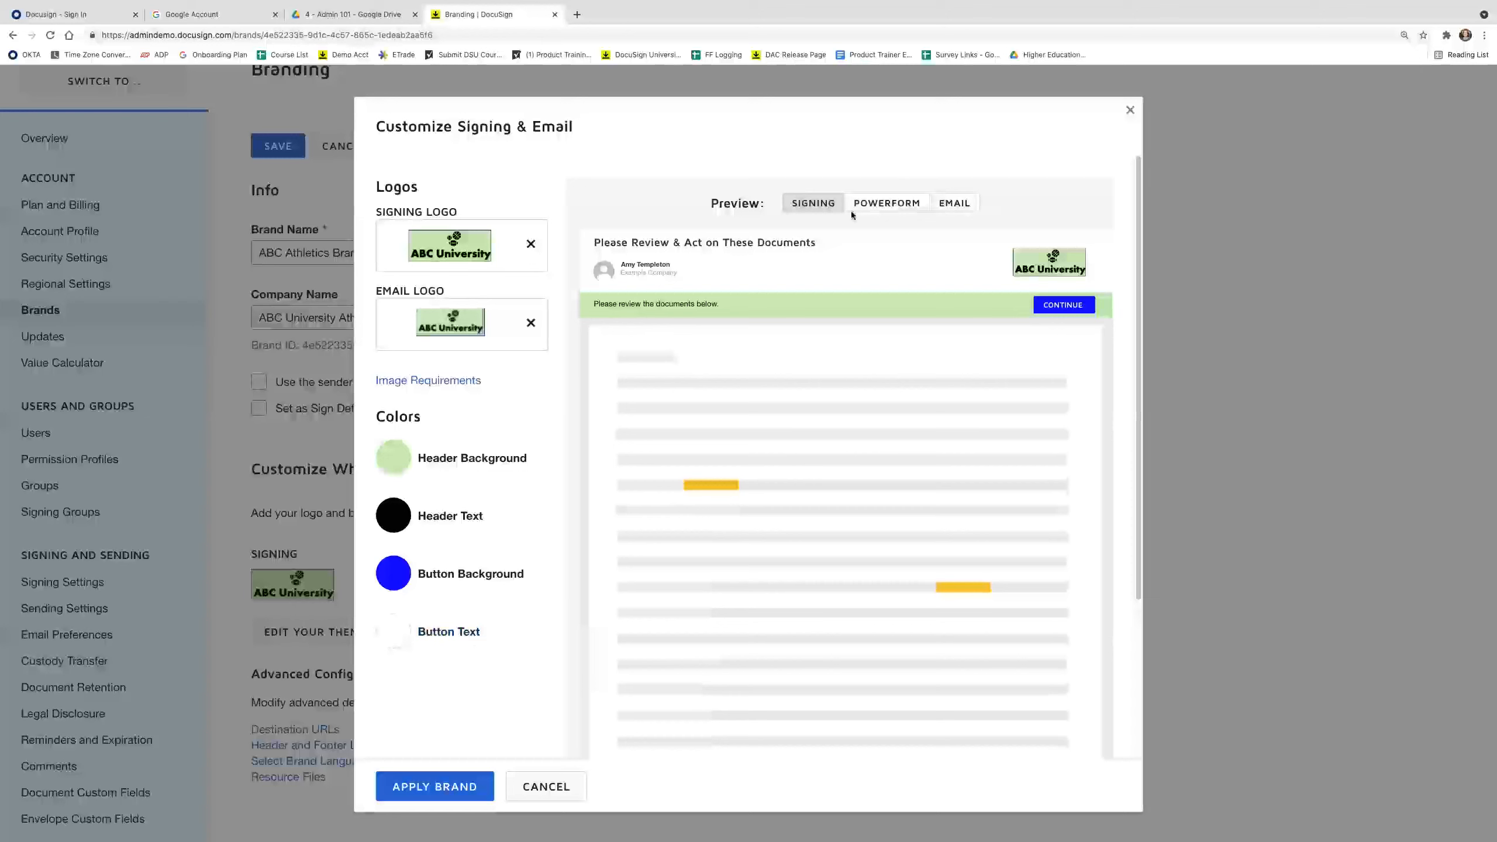
# Preview the theme on the PowerForm page and in the email, then apply it to the brand.
pyautogui.click(887, 203)
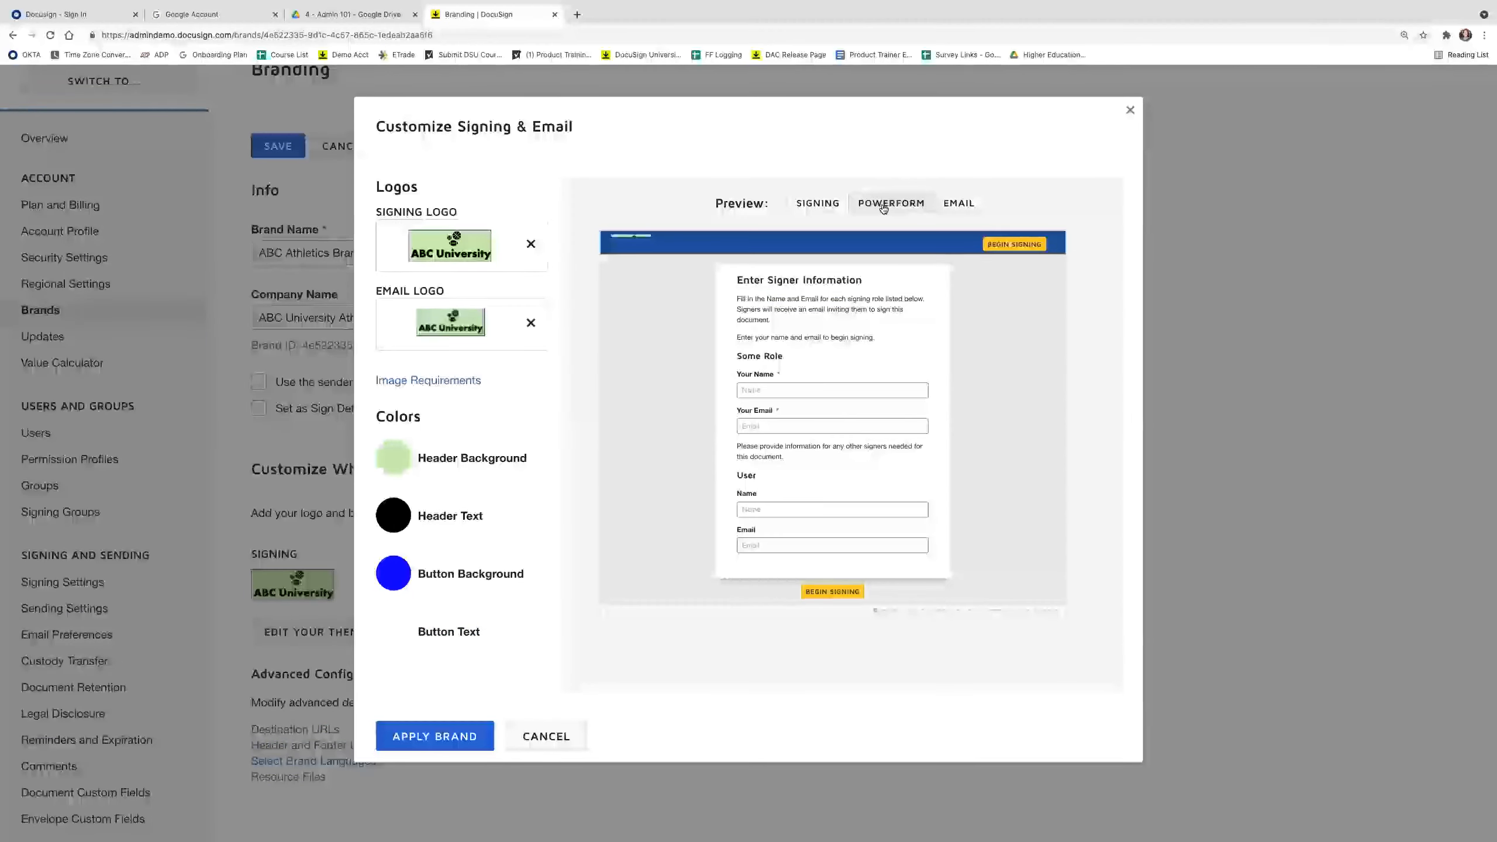
pyautogui.click(957, 204)
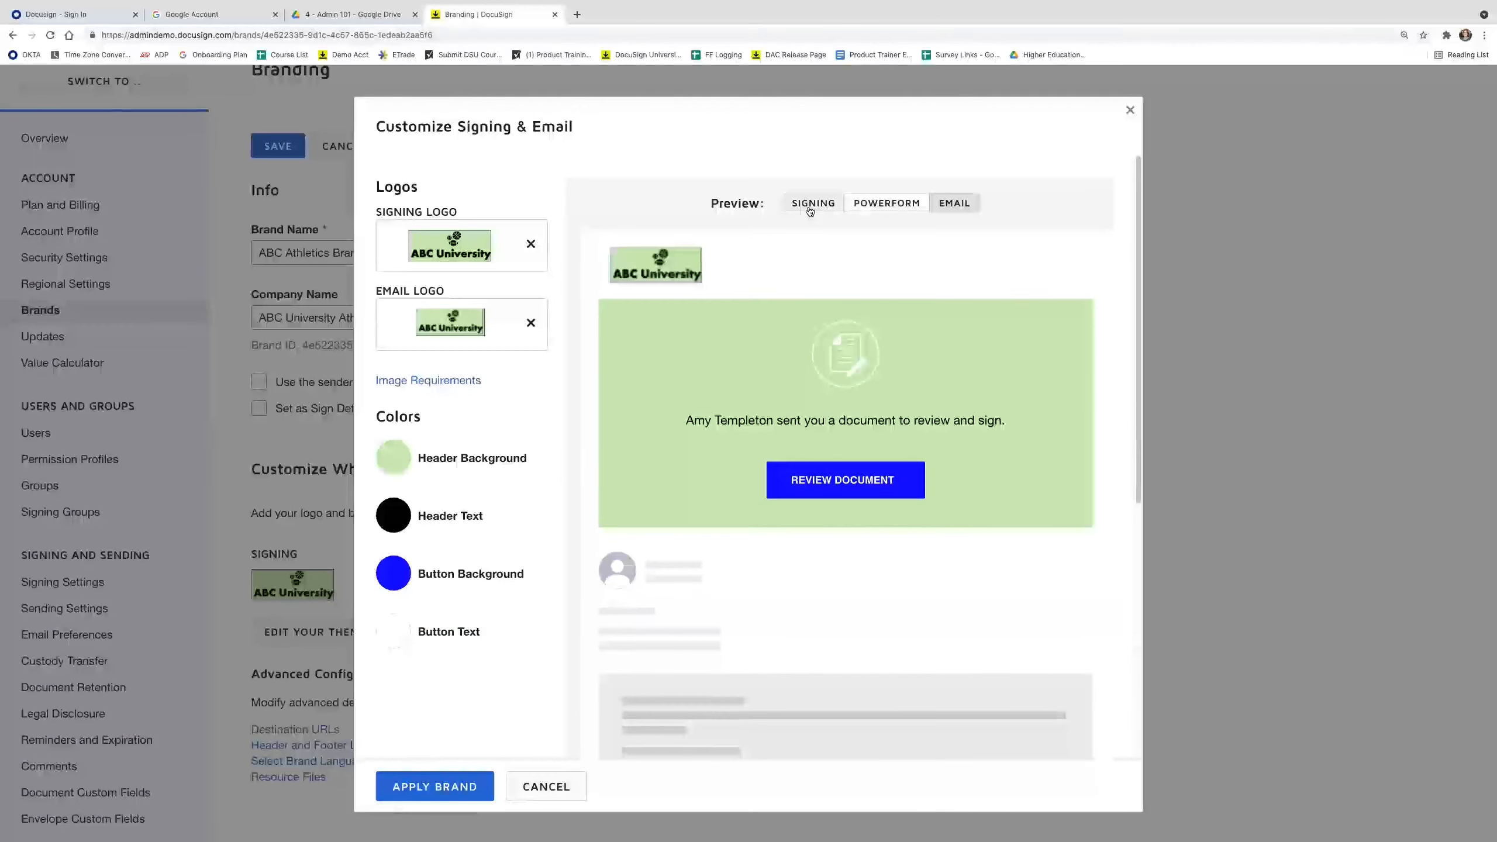
pyautogui.click(435, 786)
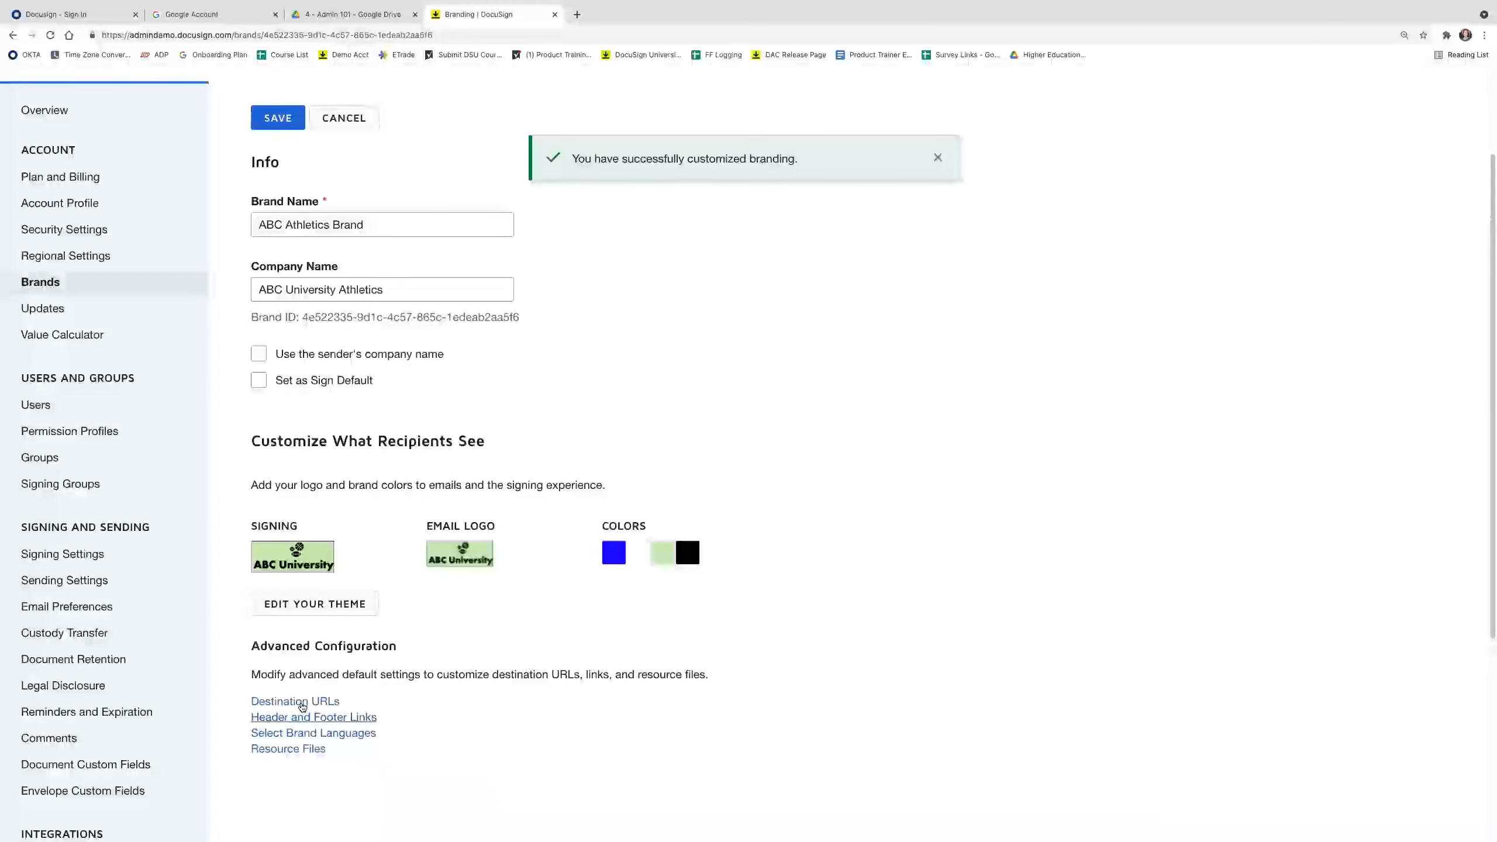
pyautogui.click(332, 703)
pyautogui.click(748, 244)
pyautogui.write('http://www.docusign.com')
pyautogui.click(407, 650)
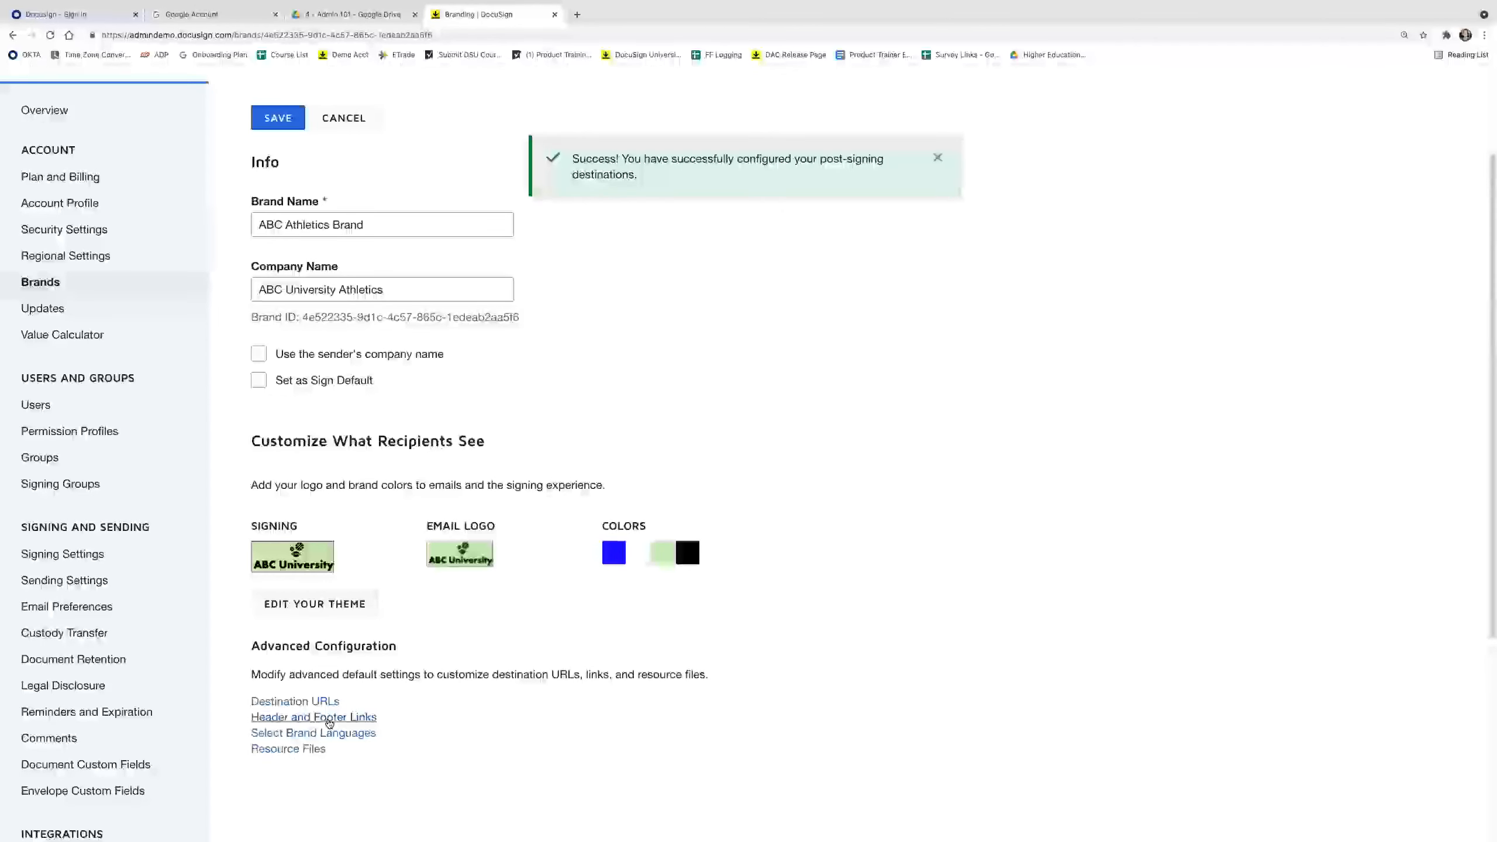
pyautogui.click(329, 717)
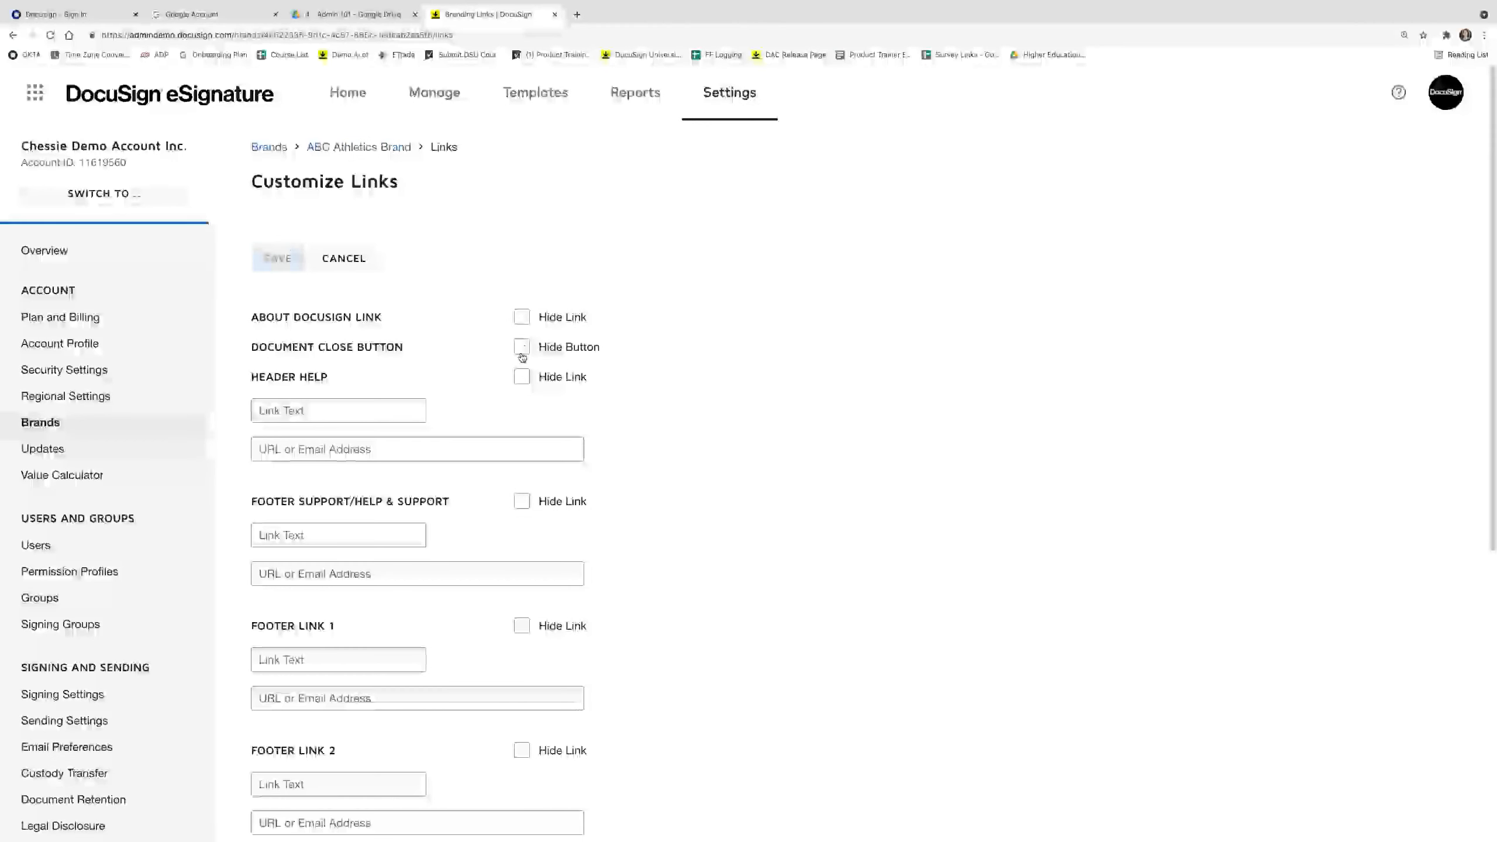
# Hide the About DocuSign and Header Help links, save, and open Select Brand Languages.
pyautogui.click(521, 318)
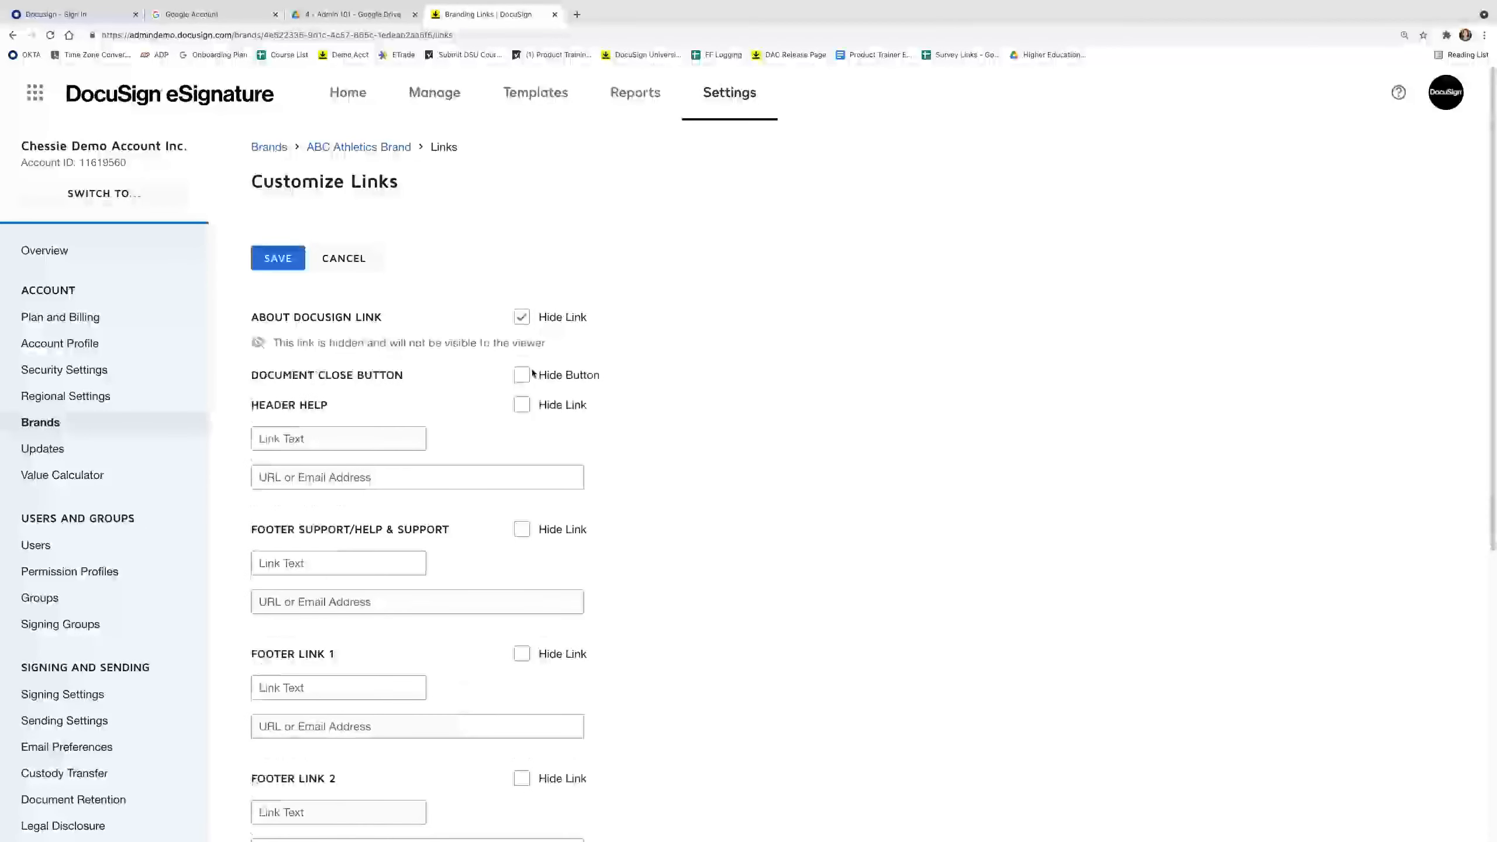
pyautogui.click(524, 405)
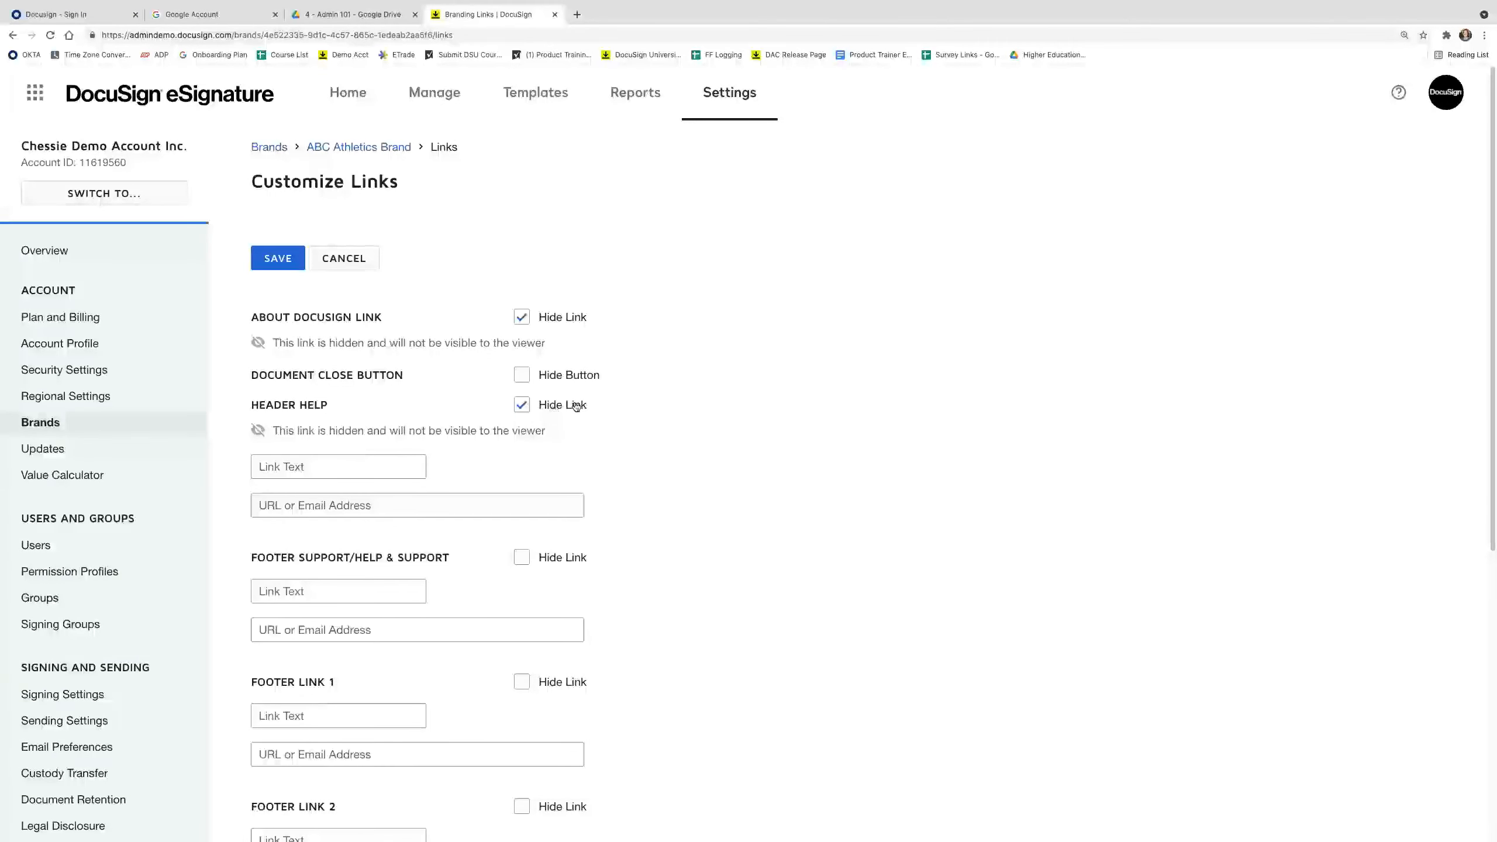
pyautogui.click(278, 258)
pyautogui.scroll(-5, 302, 531)
pyautogui.click(302, 608)
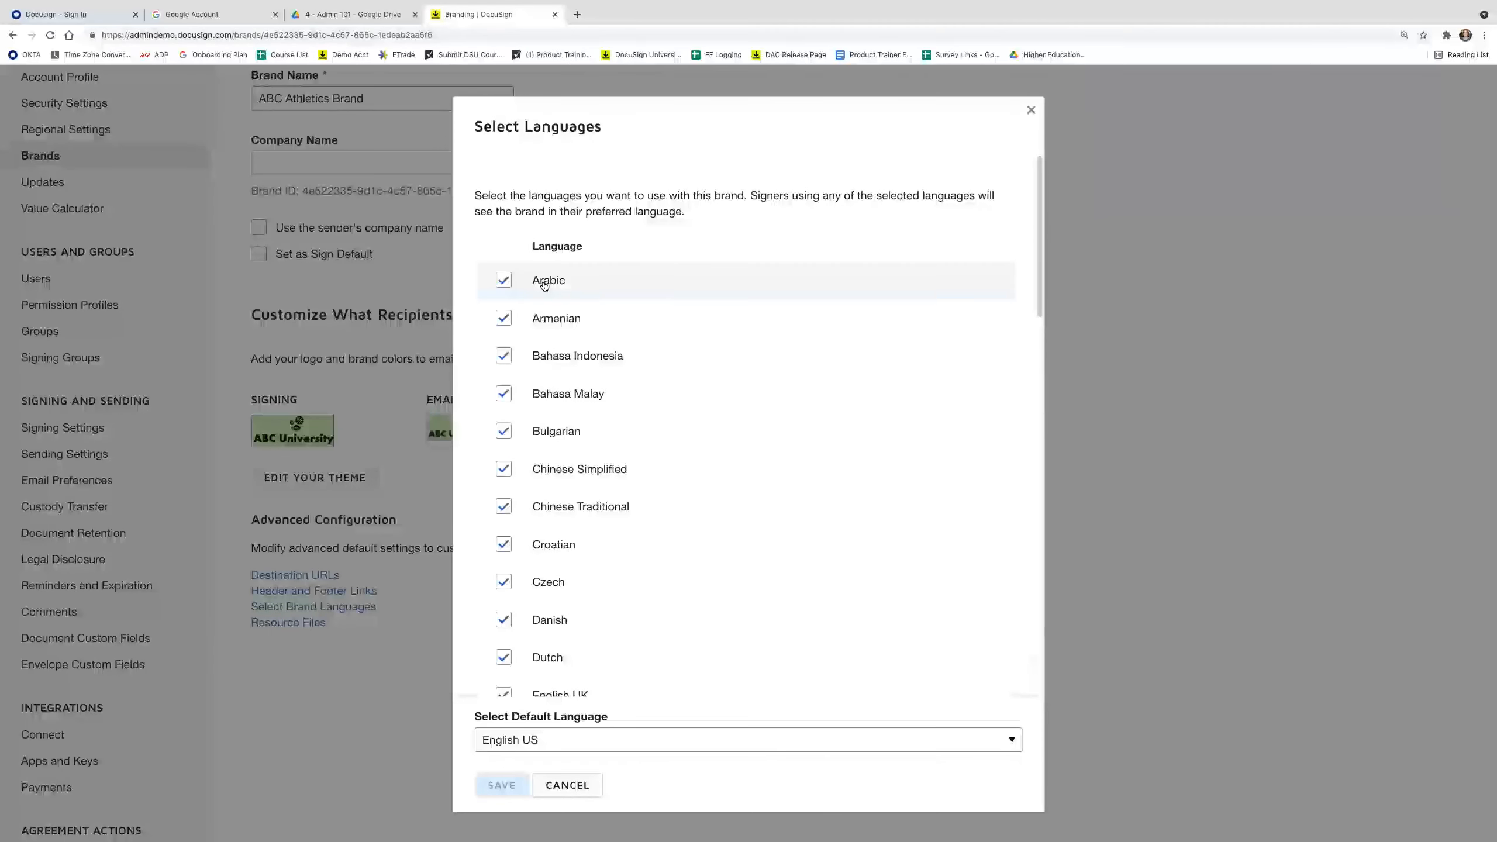
# Review the brand's language list with English US as default and cancel without changes.
pyautogui.scroll(-10, 643, 649)
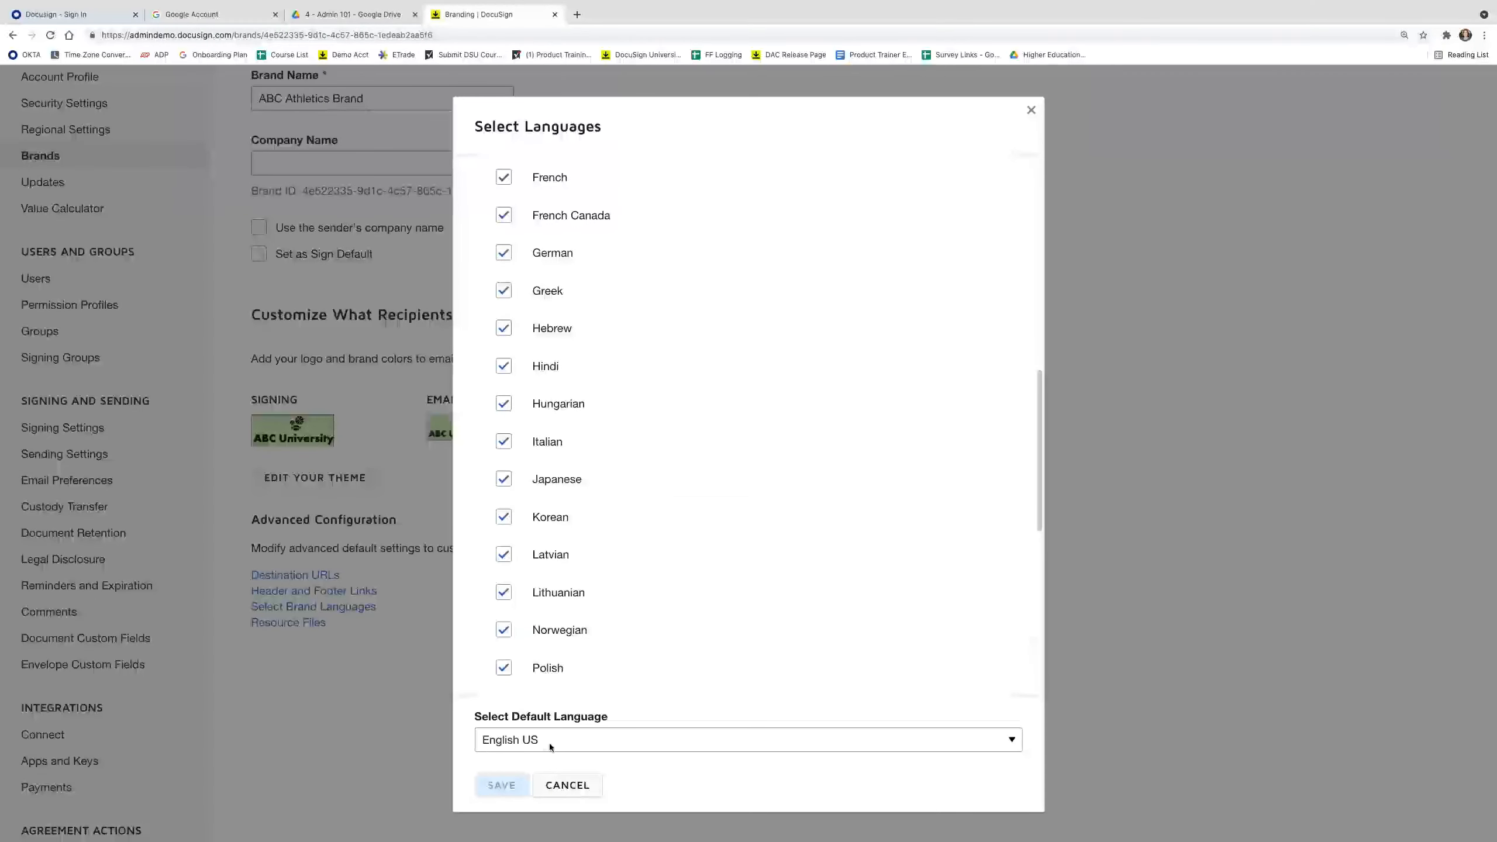
pyautogui.click(568, 794)
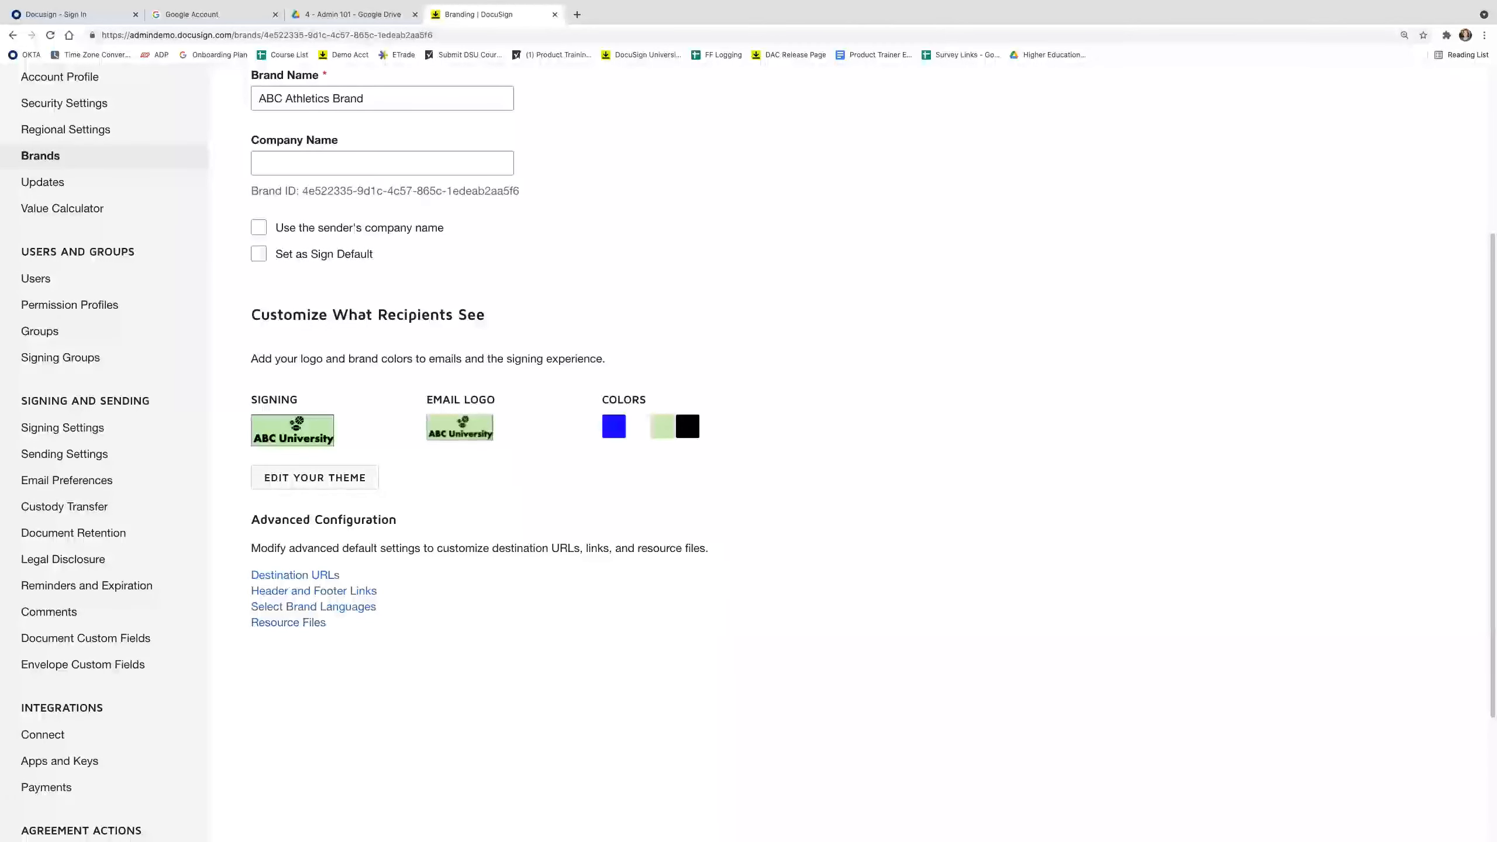
# Return to the Brands list, check ABC Athletics Brand's options menu, and move to Templates.
pyautogui.click(40, 156)
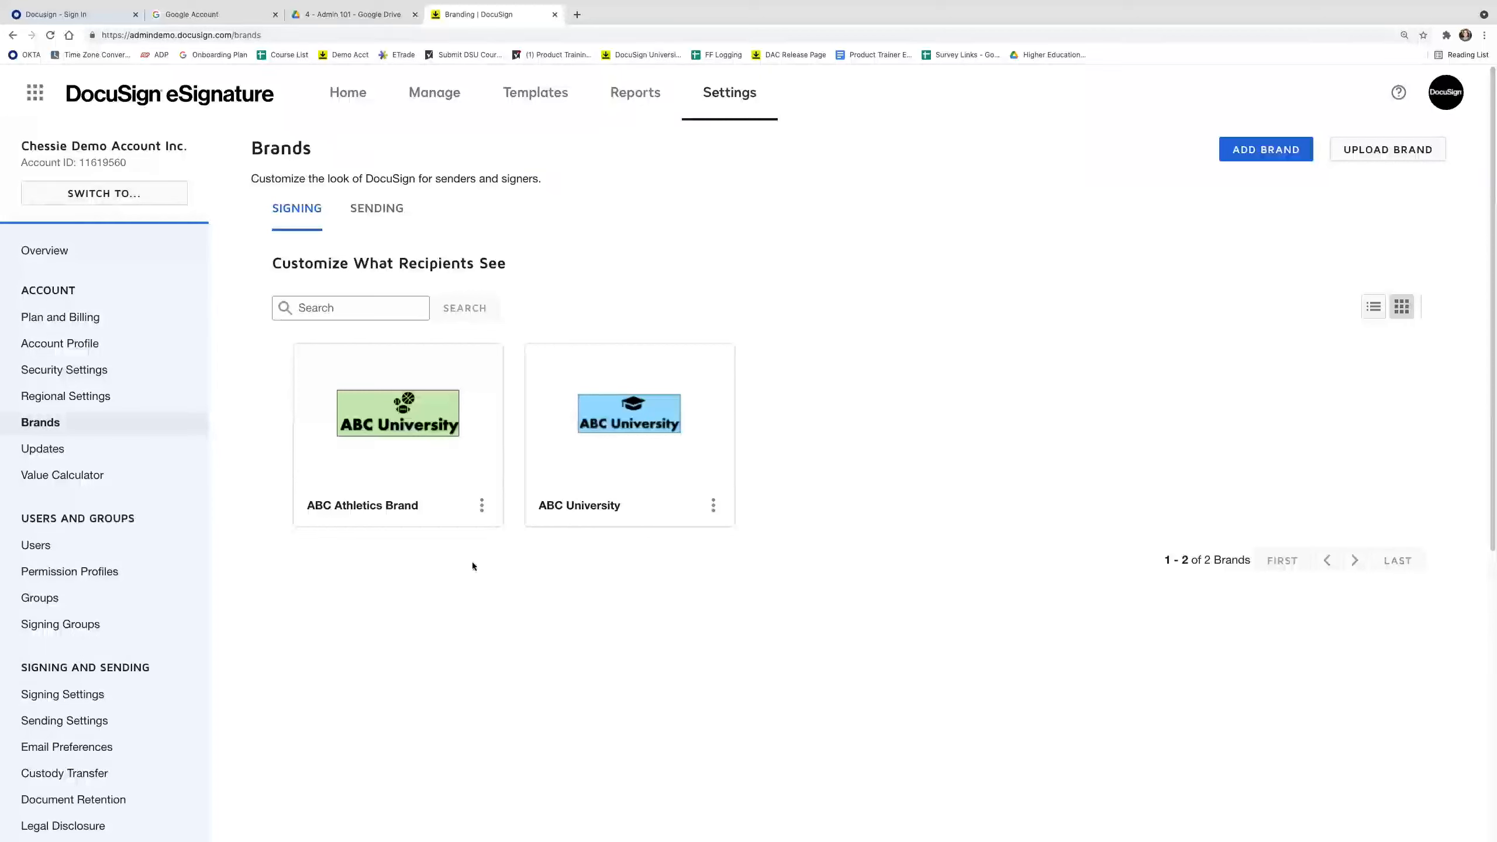
pyautogui.click(483, 507)
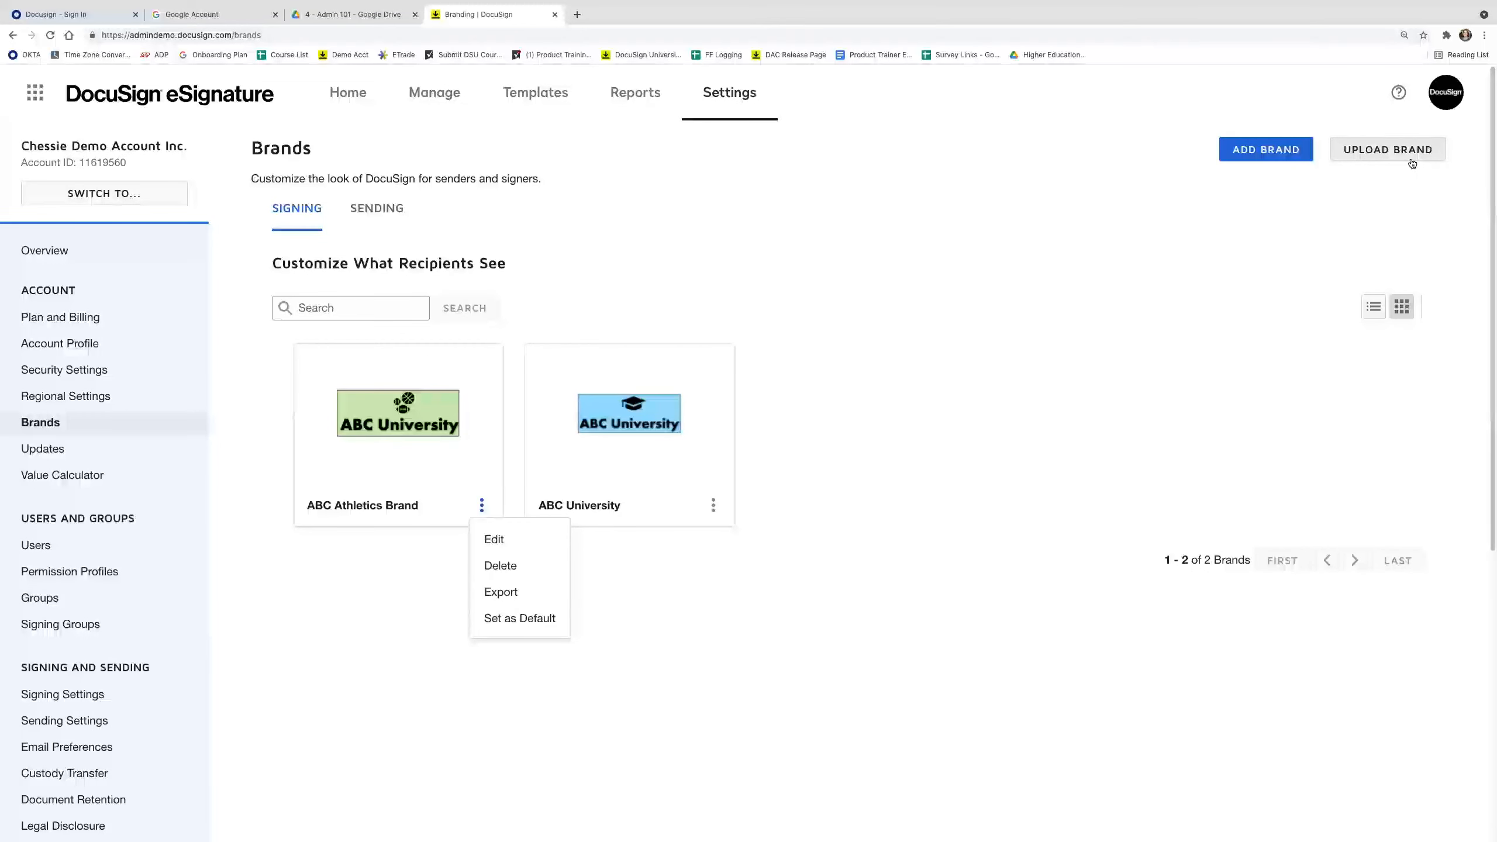
pyautogui.click(919, 413)
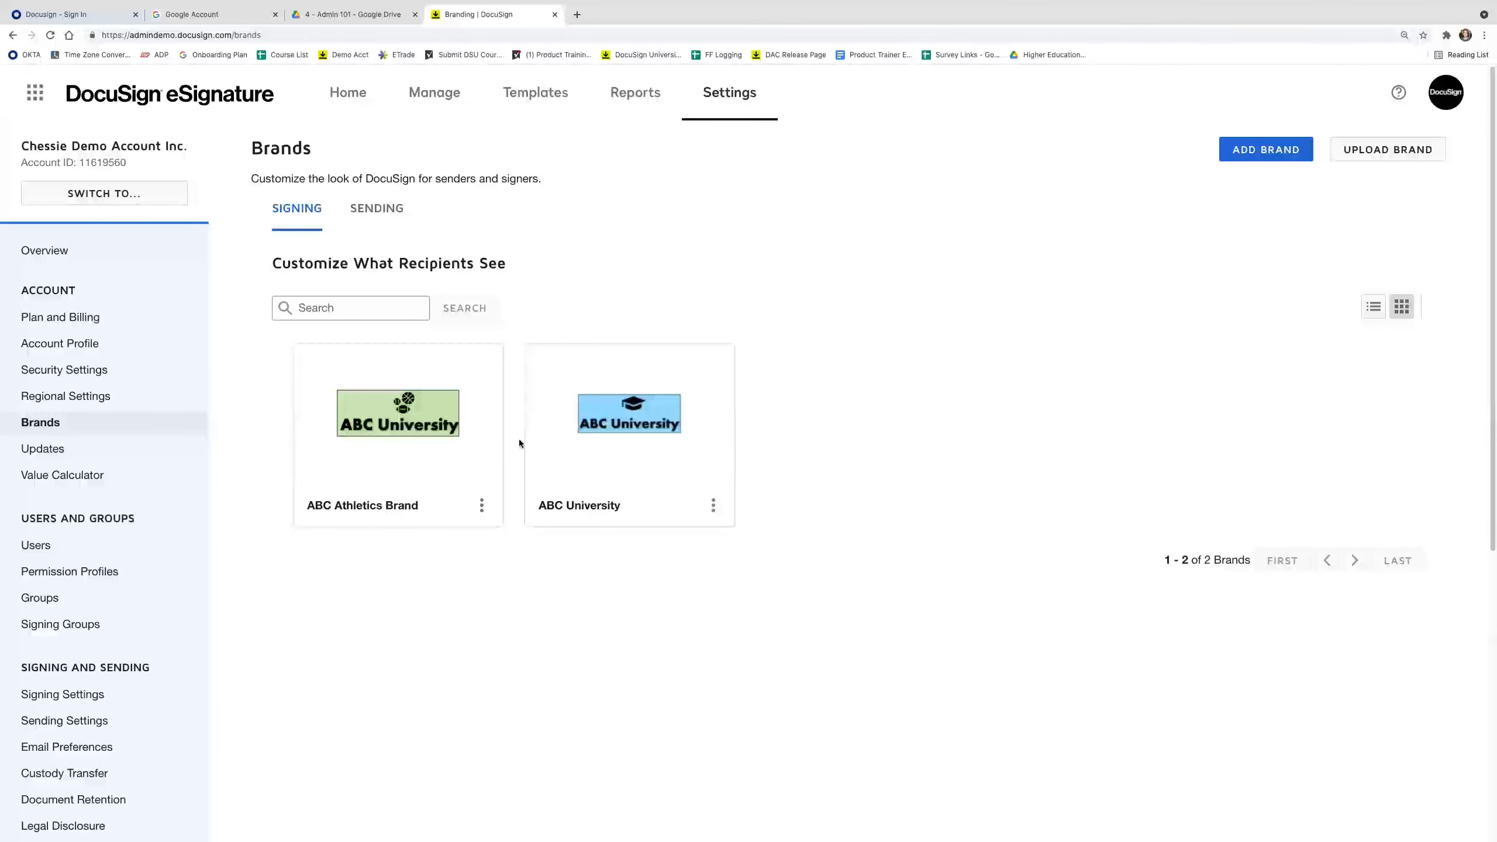
pyautogui.click(534, 93)
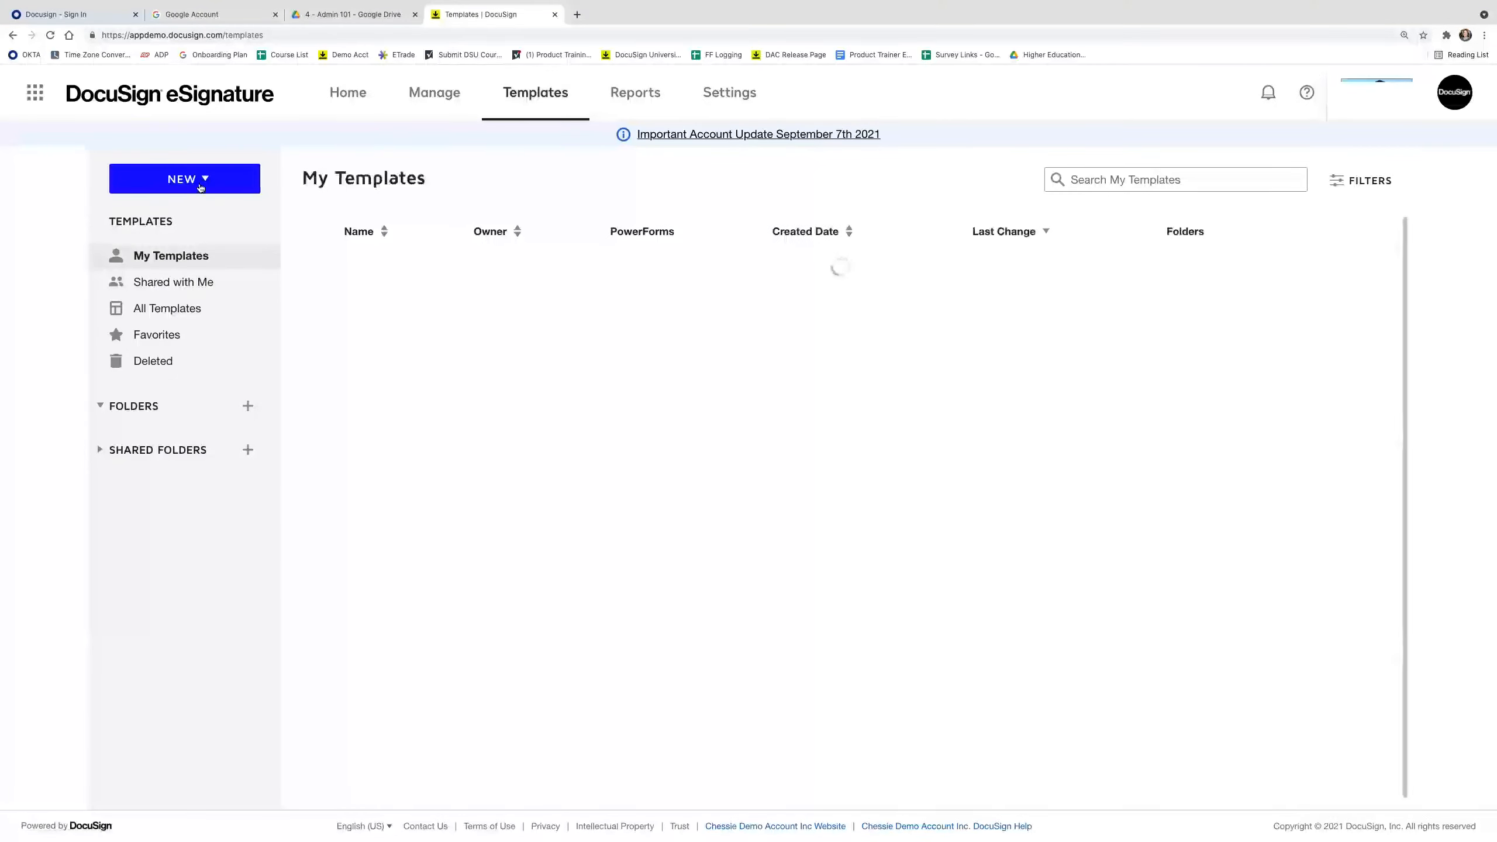
# Create a new template named Test and upload the Mutual NDA document into it.
pyautogui.click(184, 188)
pyautogui.click(197, 214)
pyautogui.click(424, 186)
pyautogui.write('Test')
pyautogui.click(210, 485)
pyautogui.doubleClick(909, 326)
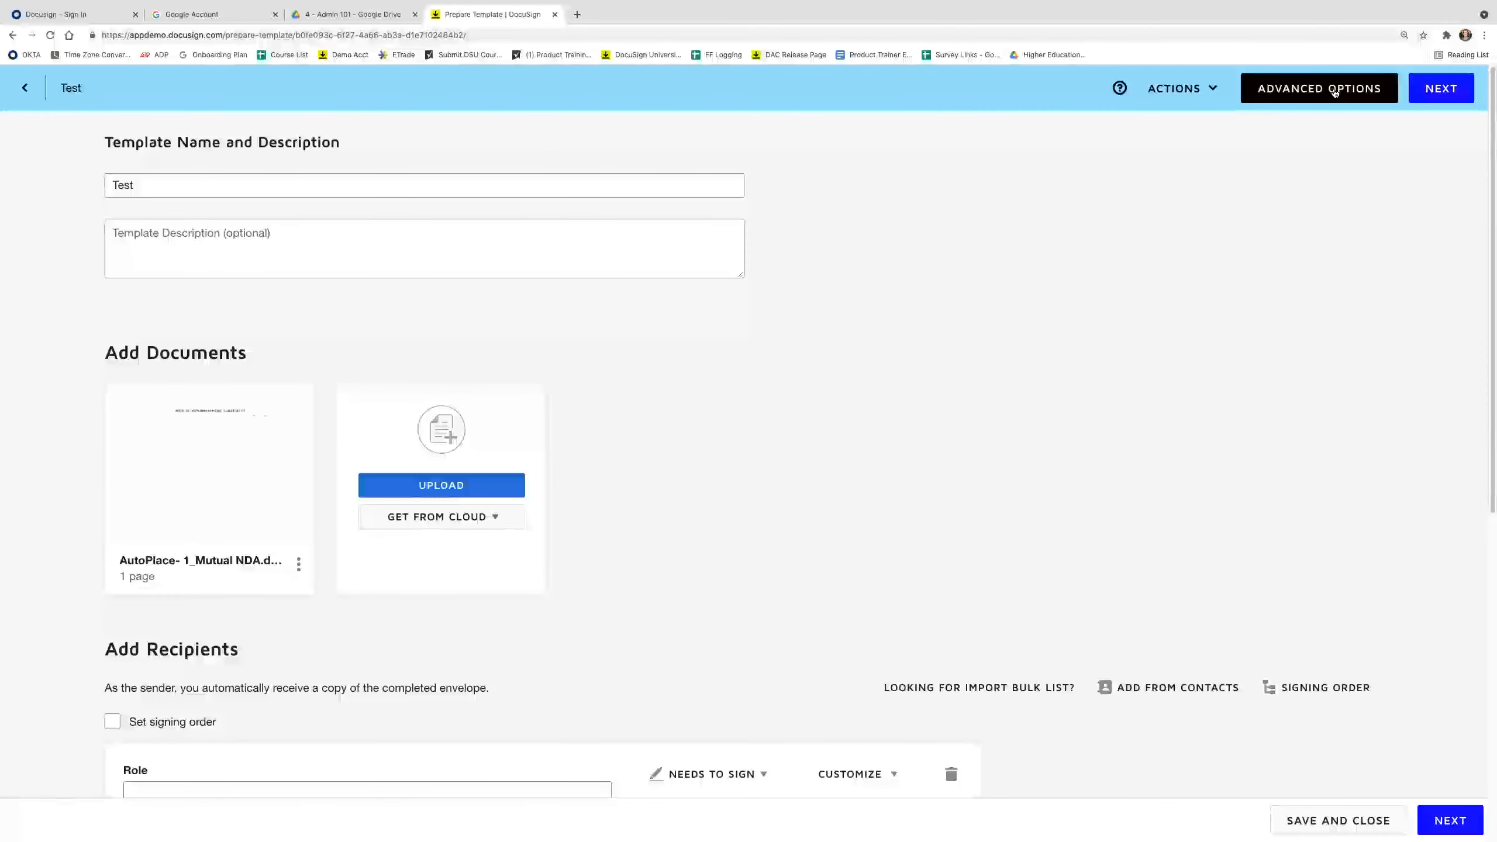
# Open the Test template's Advanced Options and scroll to Branding showing ABC Athletics Brand.
pyautogui.click(1336, 92)
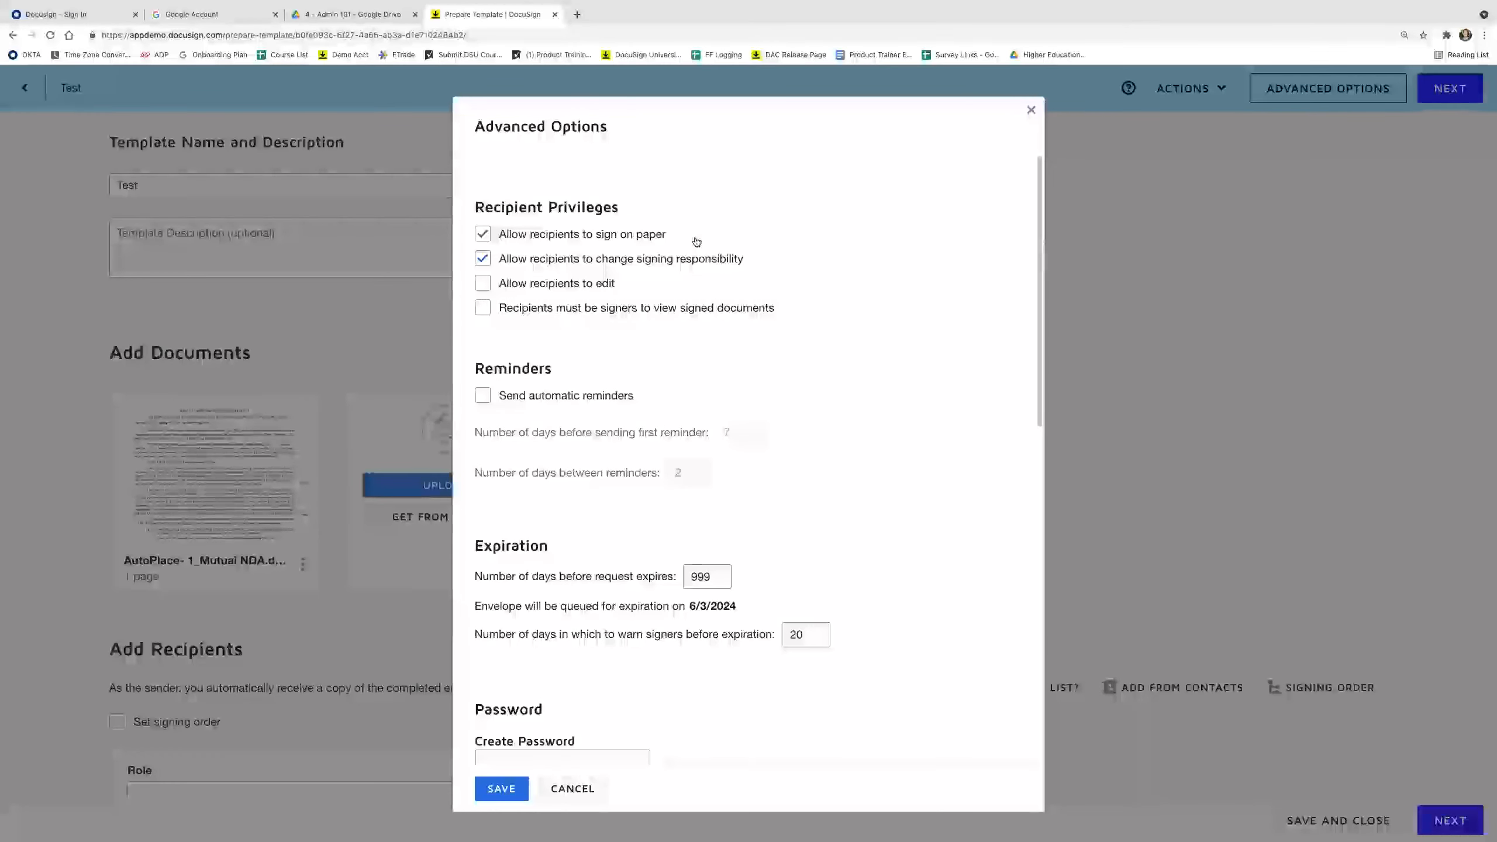
pyautogui.scroll(-13, 544, 448)
pyautogui.scroll(-1, 545, 449)
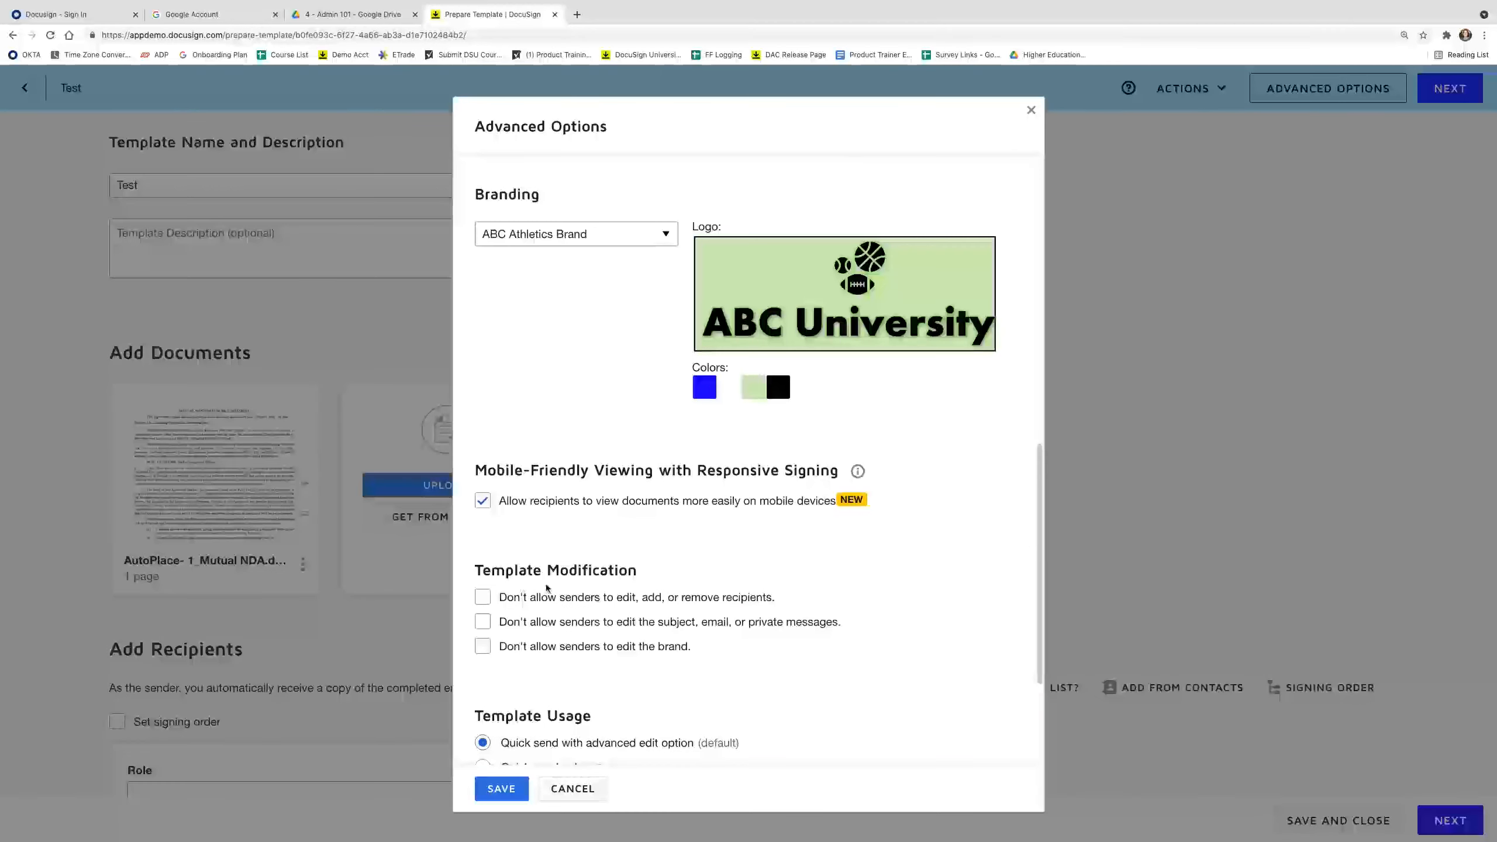
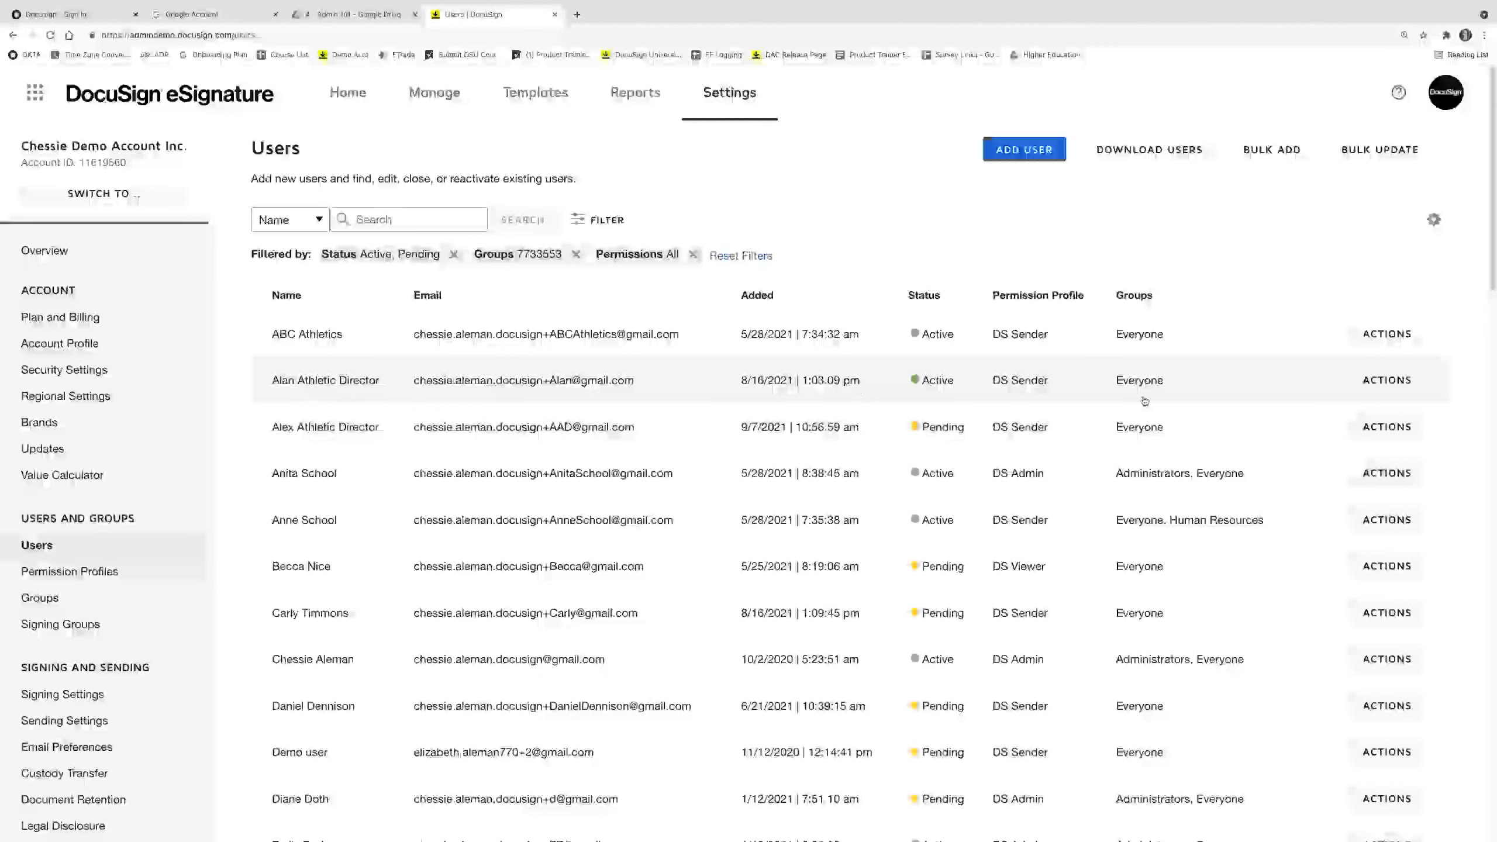
pyautogui.click(1390, 388)
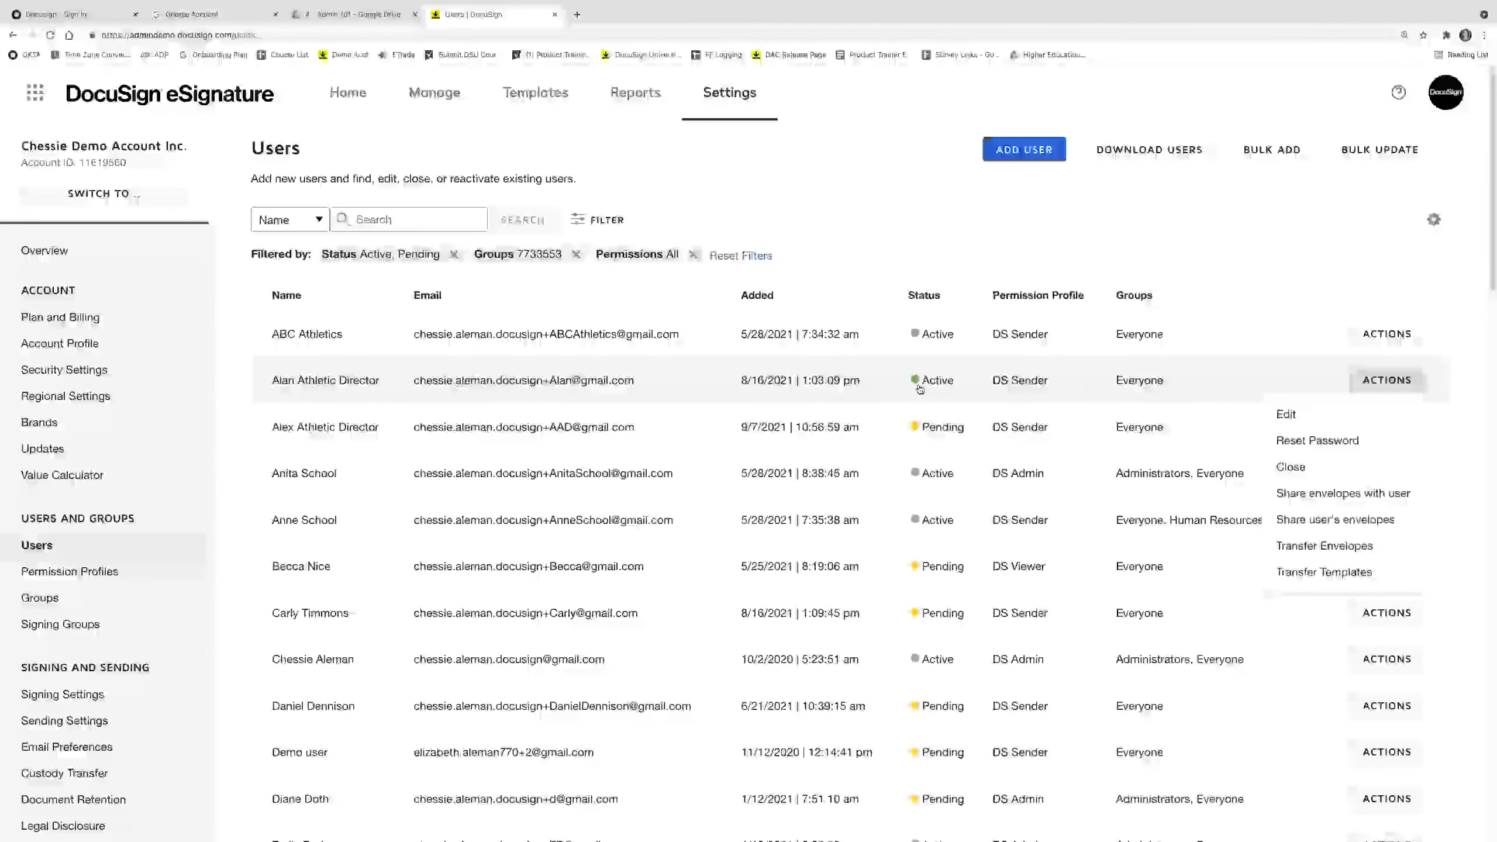
pyautogui.click(1356, 416)
pyautogui.scroll(-3, 343, 752)
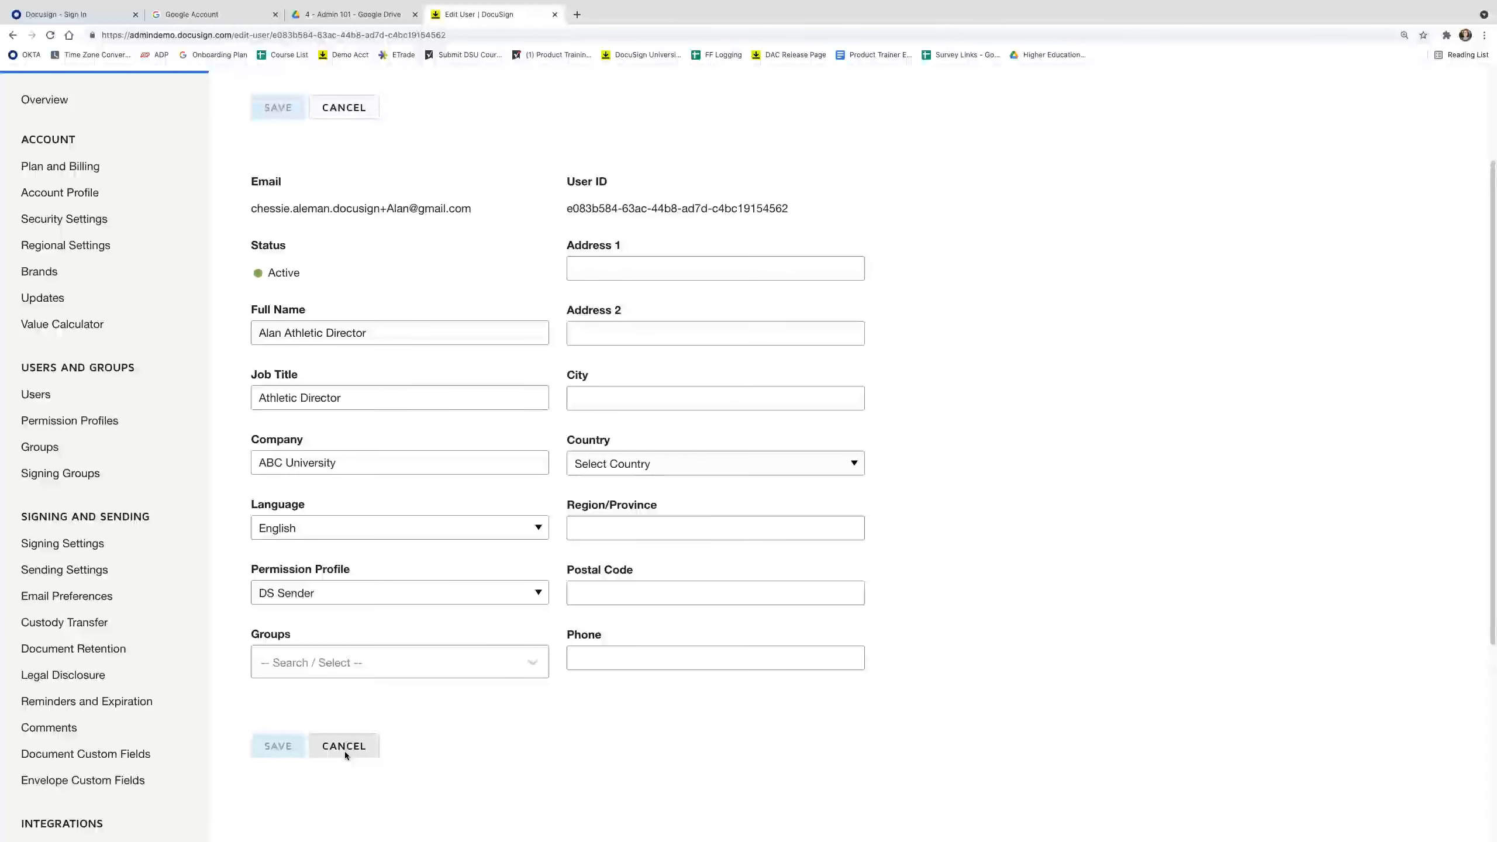
pyautogui.click(52, 396)
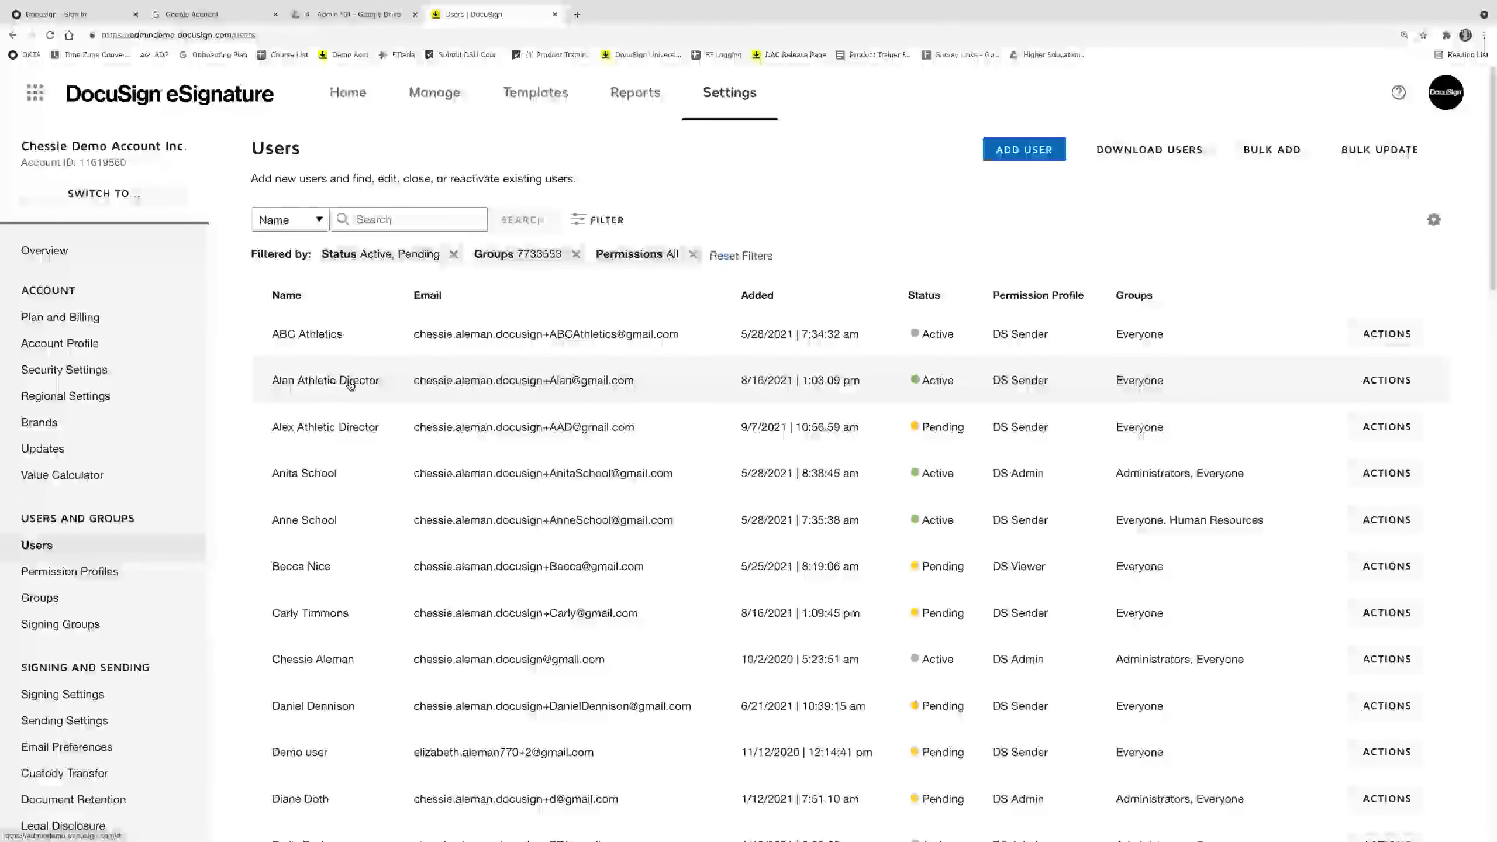
# Close the Athletic Director user added on 8/16/2021 through its Actions menu and confirm.
pyautogui.click(1386, 383)
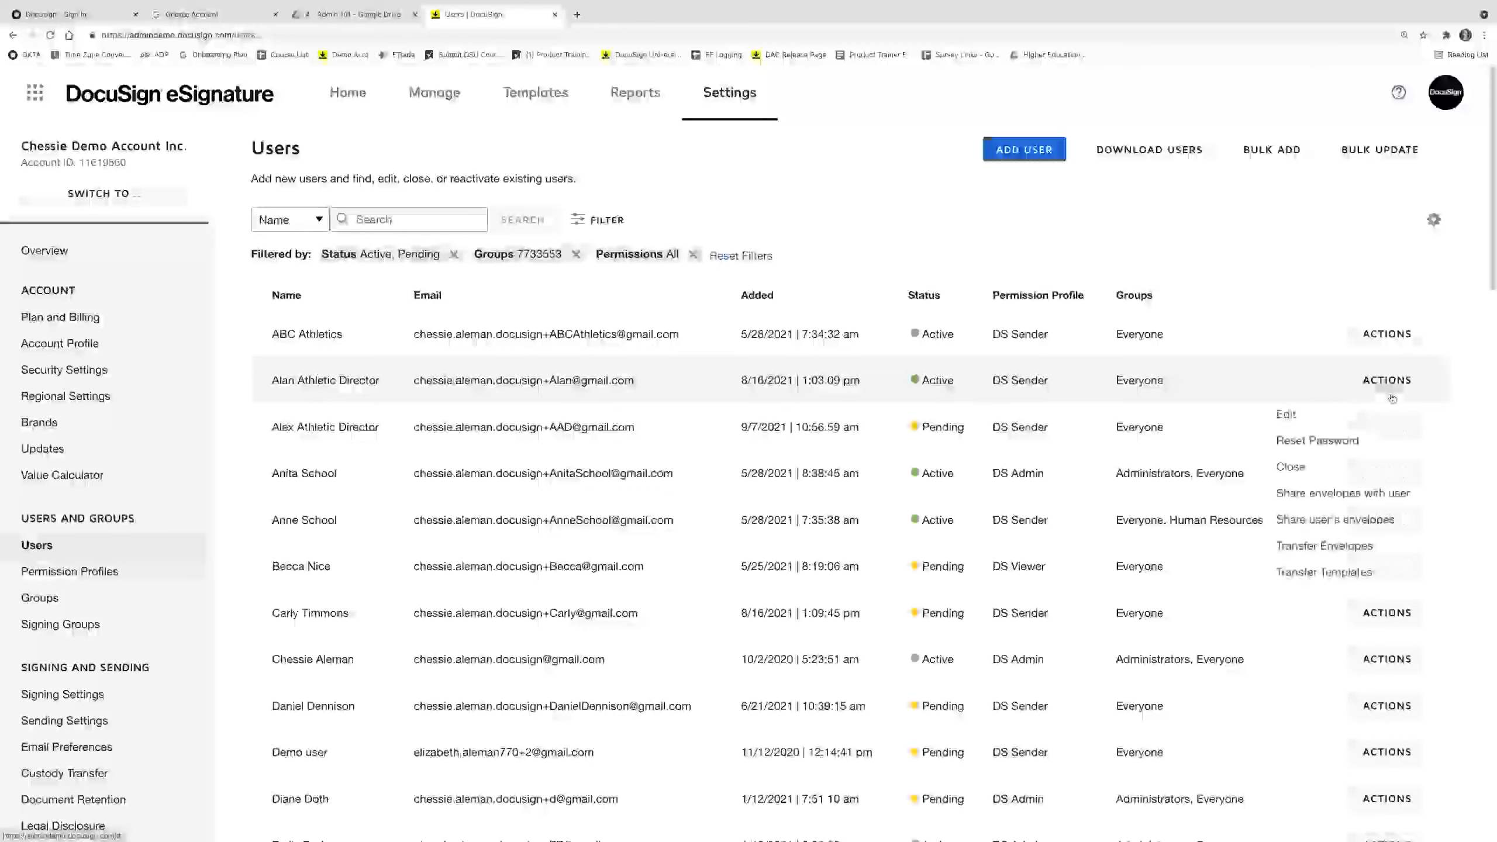
pyautogui.click(1393, 469)
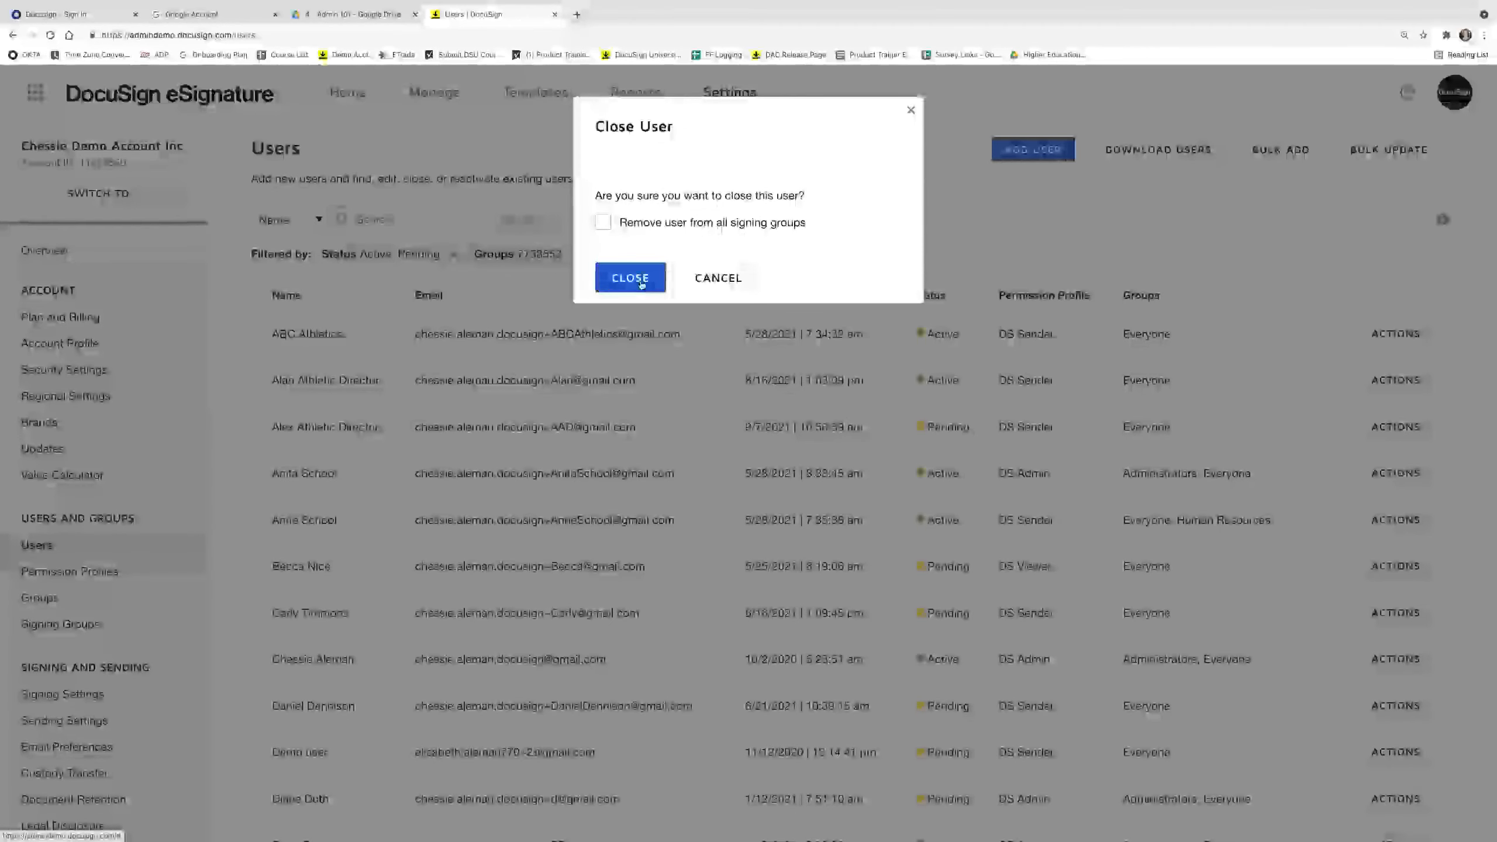
pyautogui.click(630, 278)
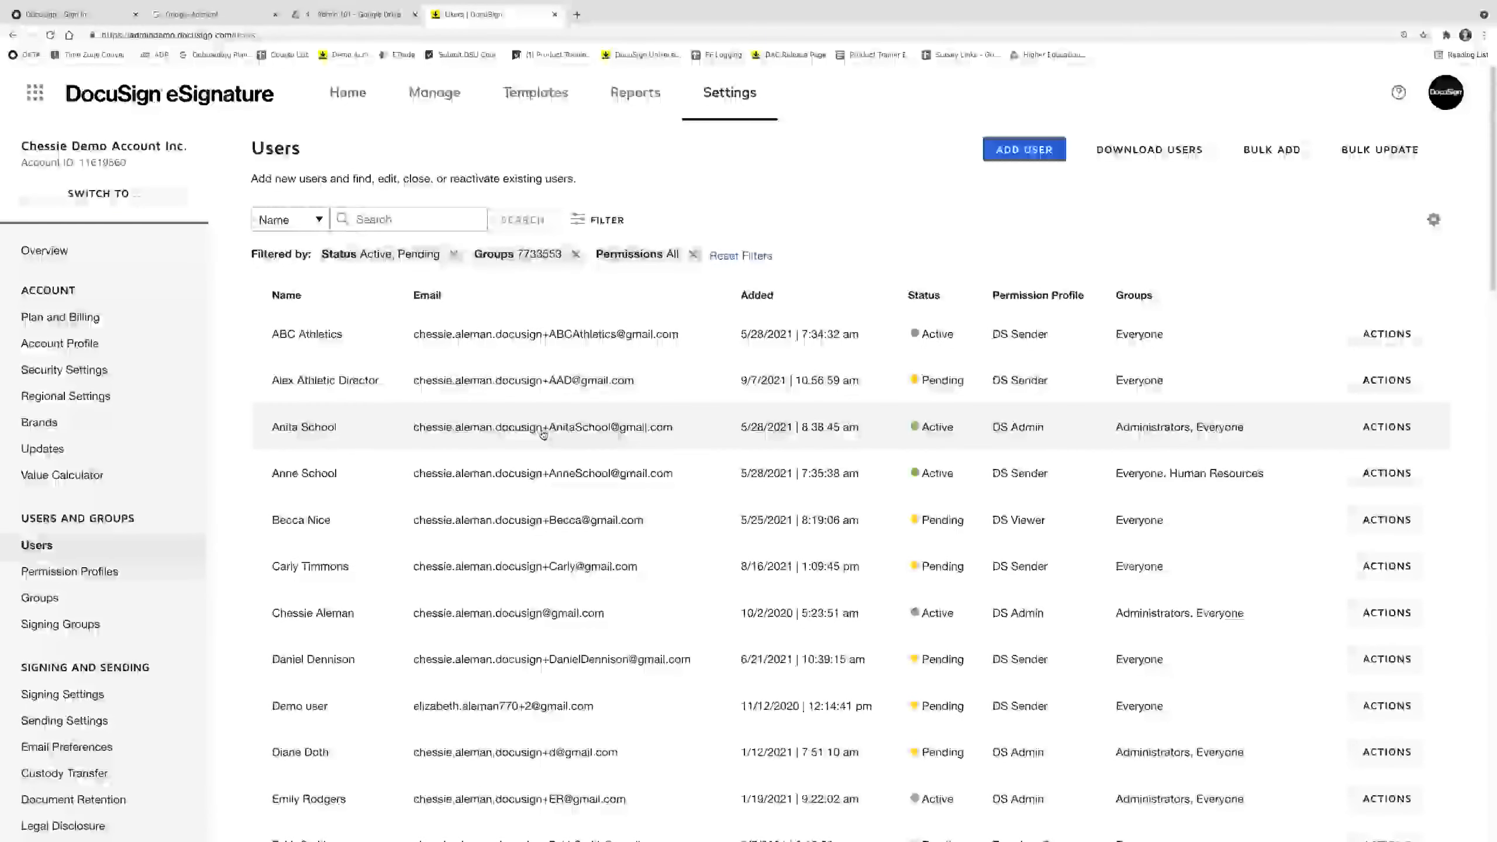
# Filter Users to include Closed ones, check the closed user's actions, and open Bulk Add.
pyautogui.click(607, 223)
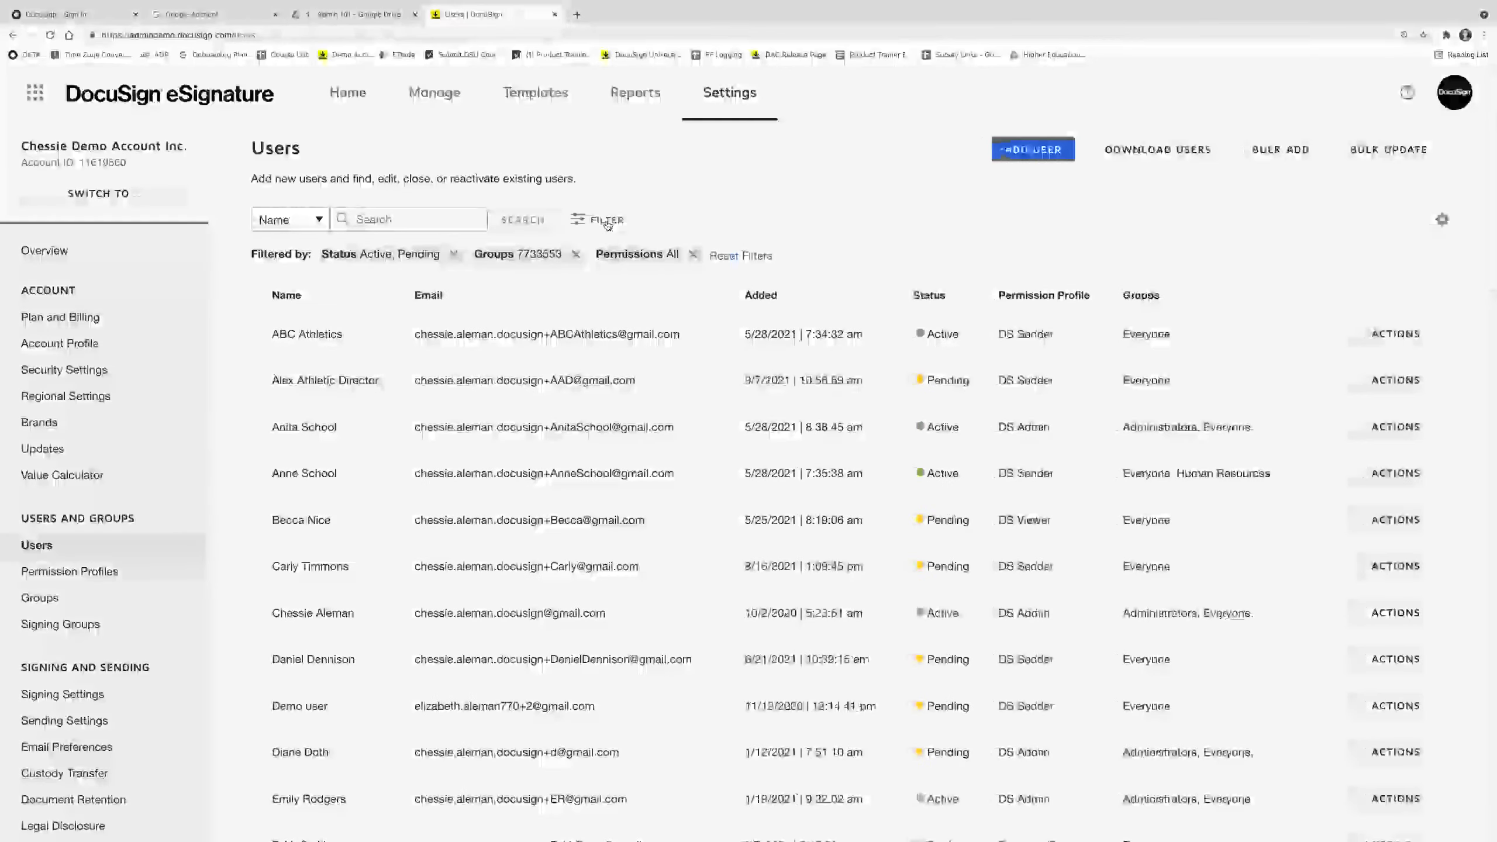
pyautogui.click(593, 252)
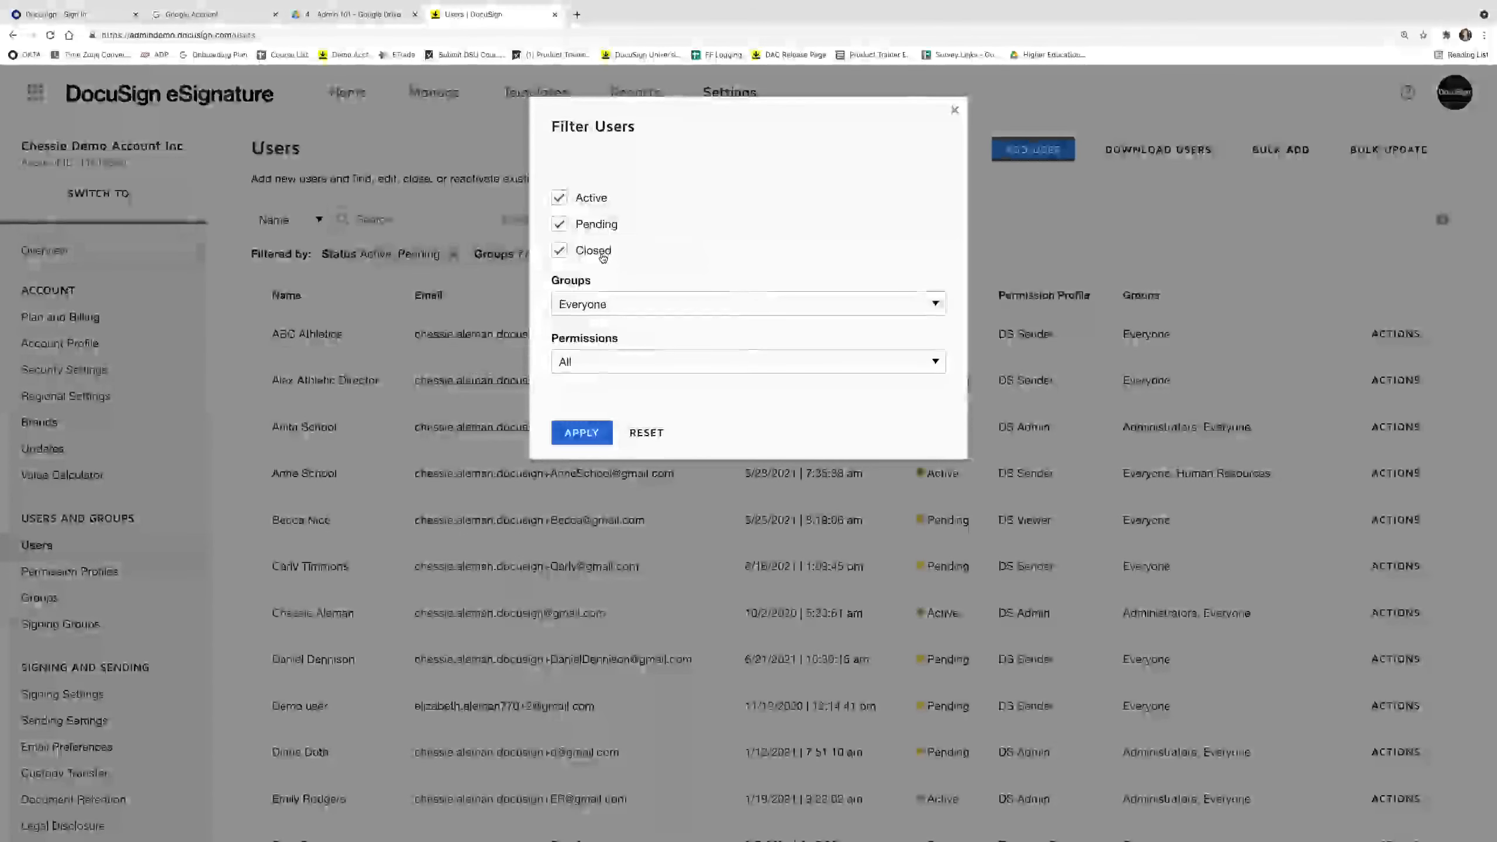
pyautogui.click(578, 433)
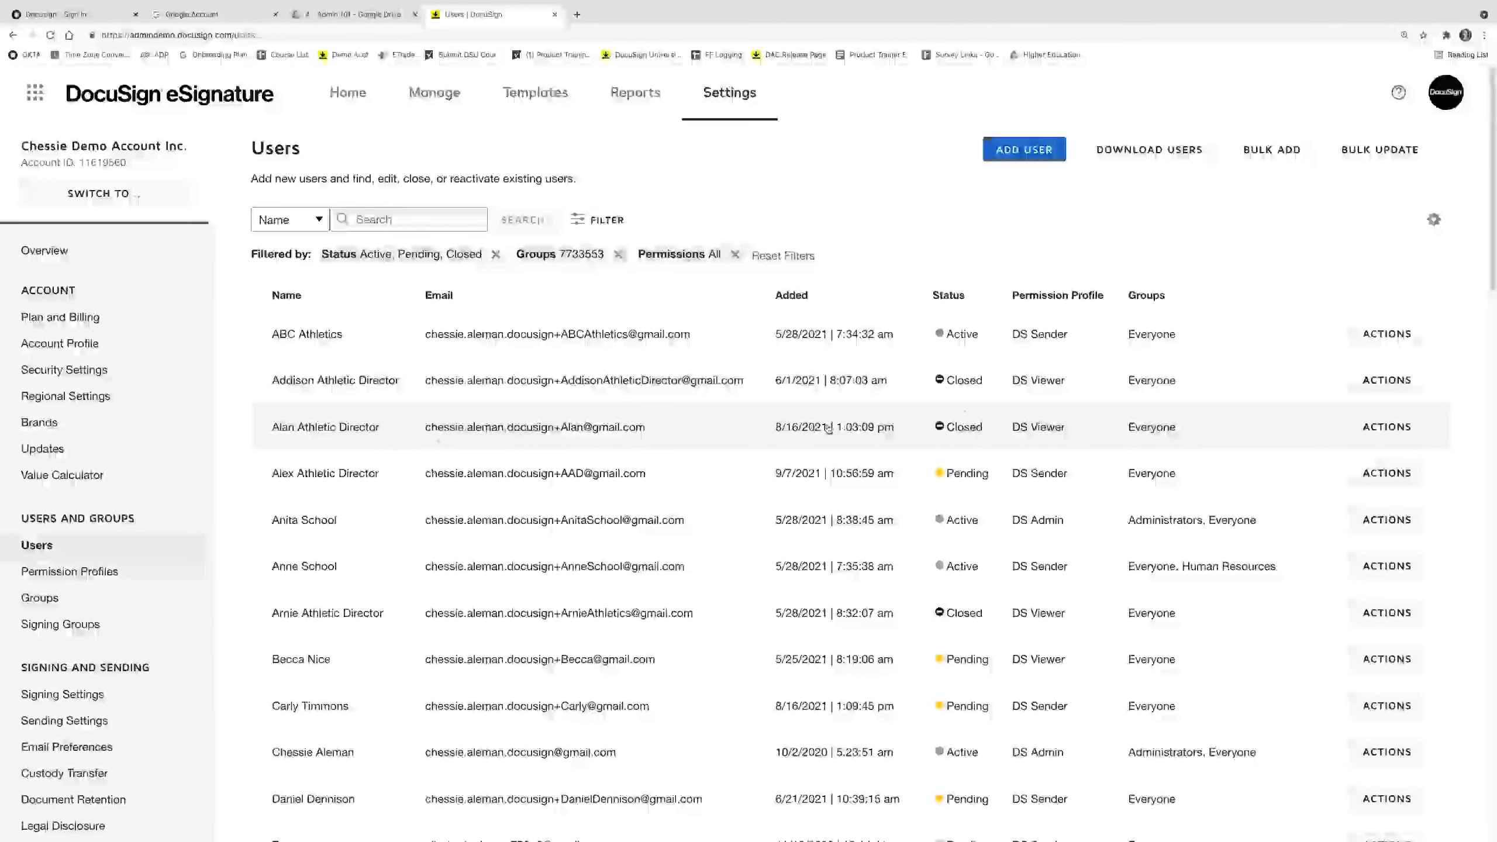
pyautogui.click(1386, 426)
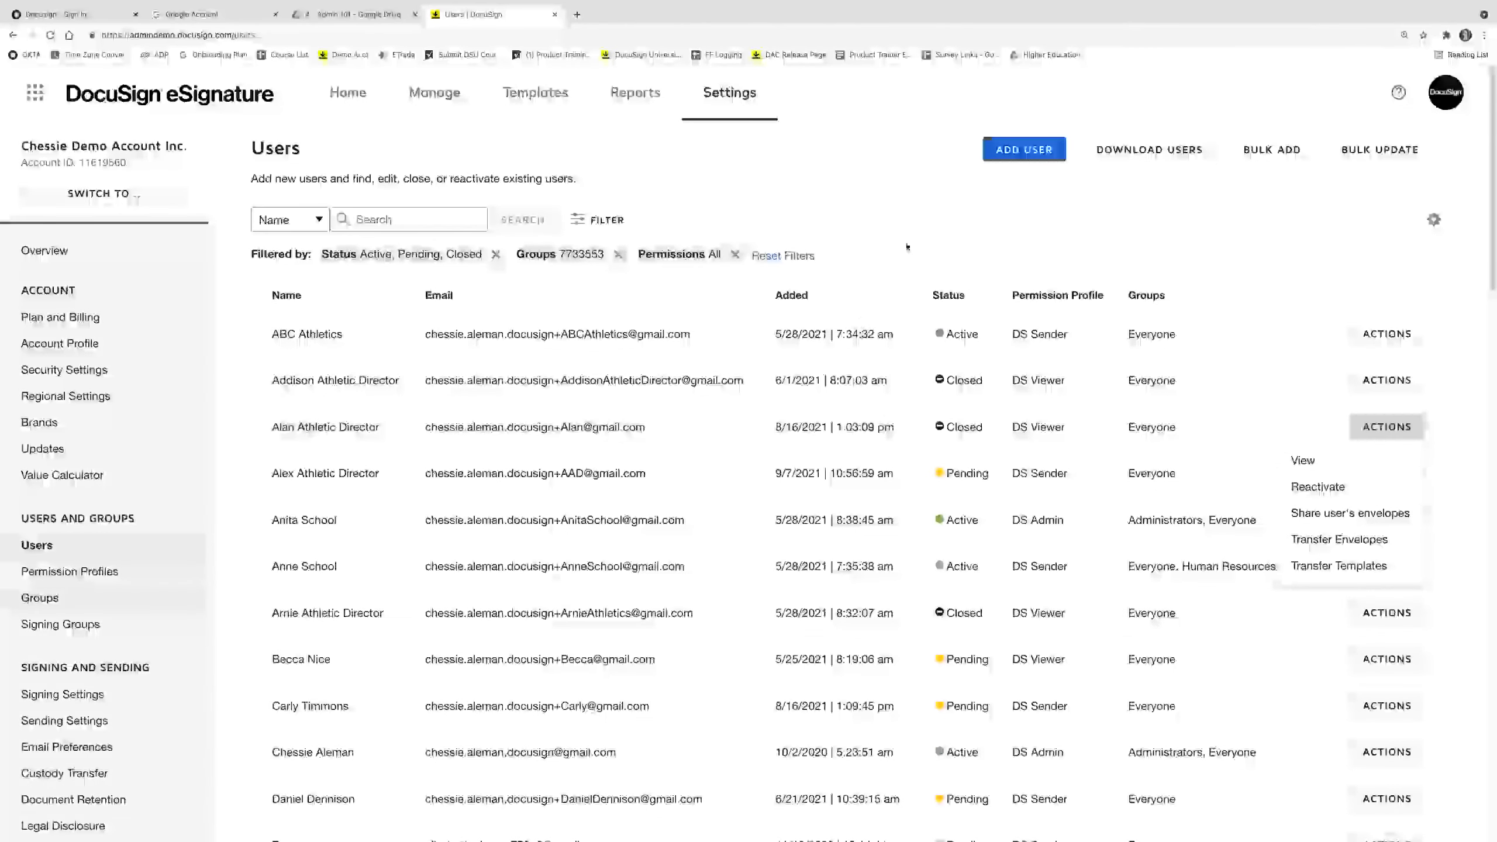
pyautogui.click(1272, 149)
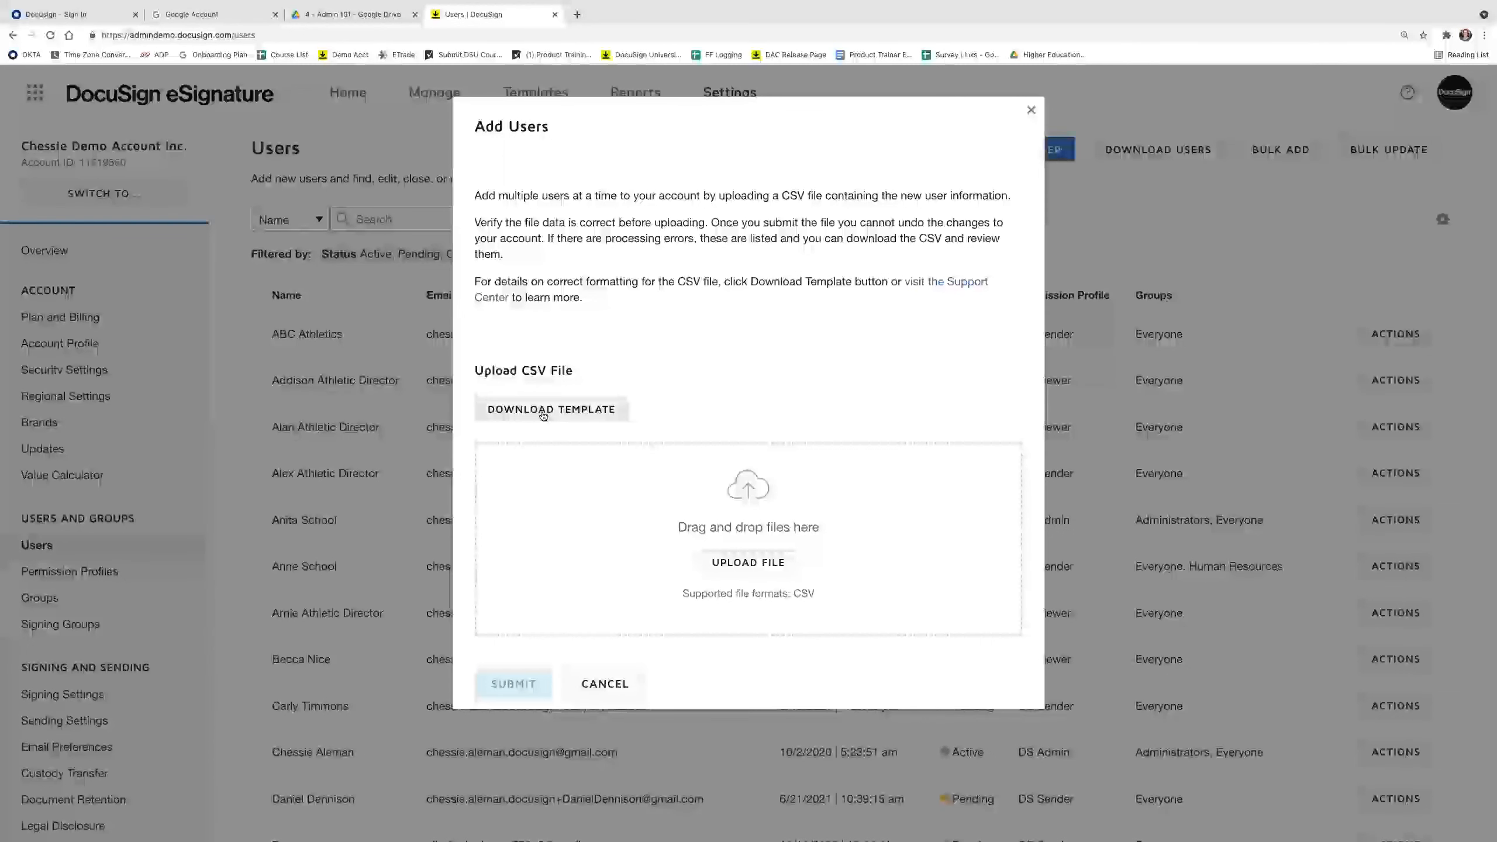
# Download the bulk-add CSV template as Sample and open the downloaded file.
pyautogui.click(543, 413)
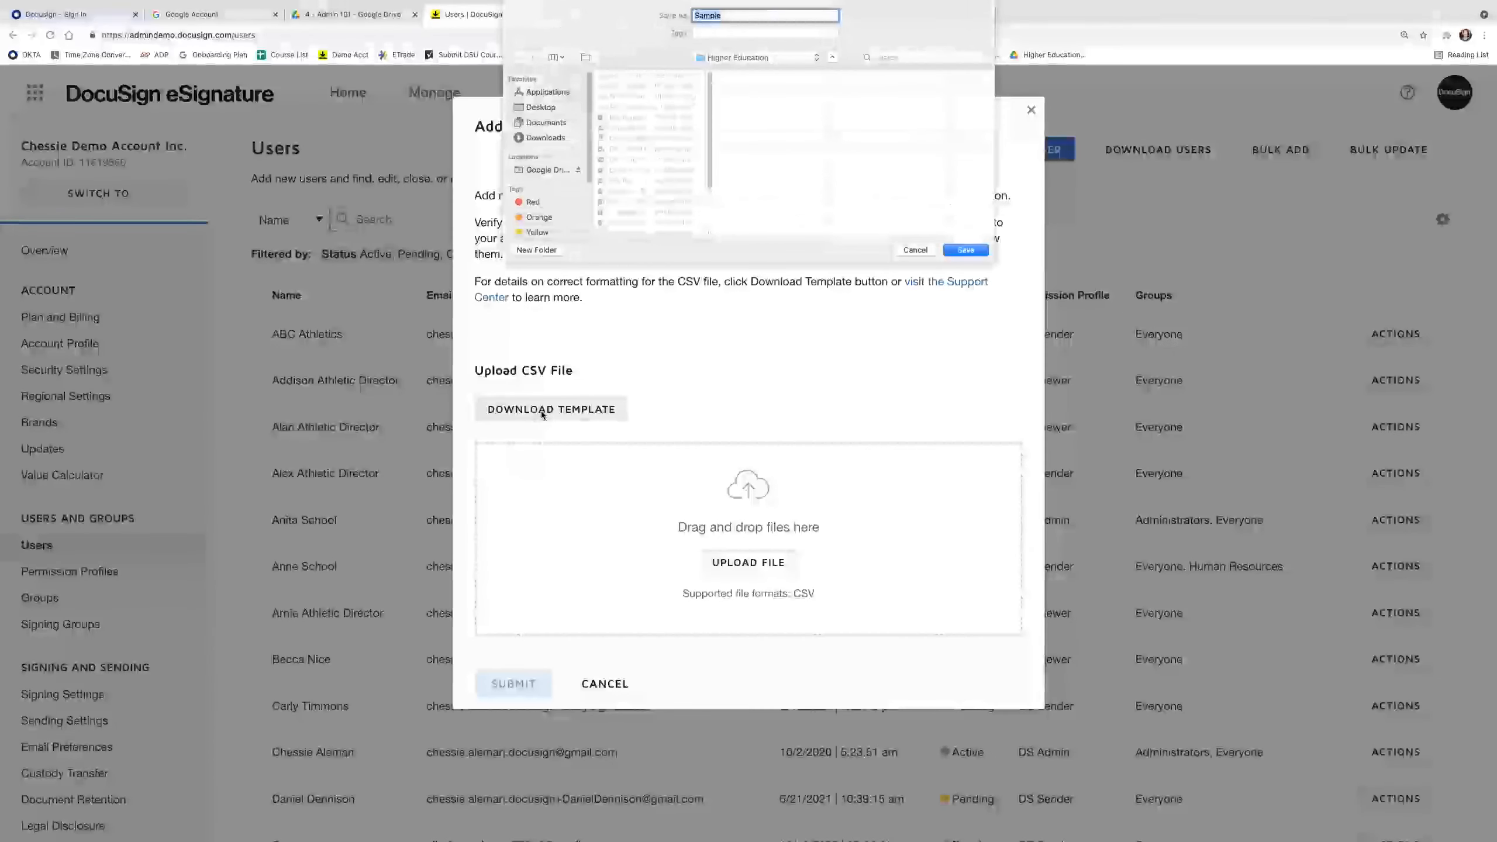
pyautogui.click(965, 250)
pyautogui.click(53, 831)
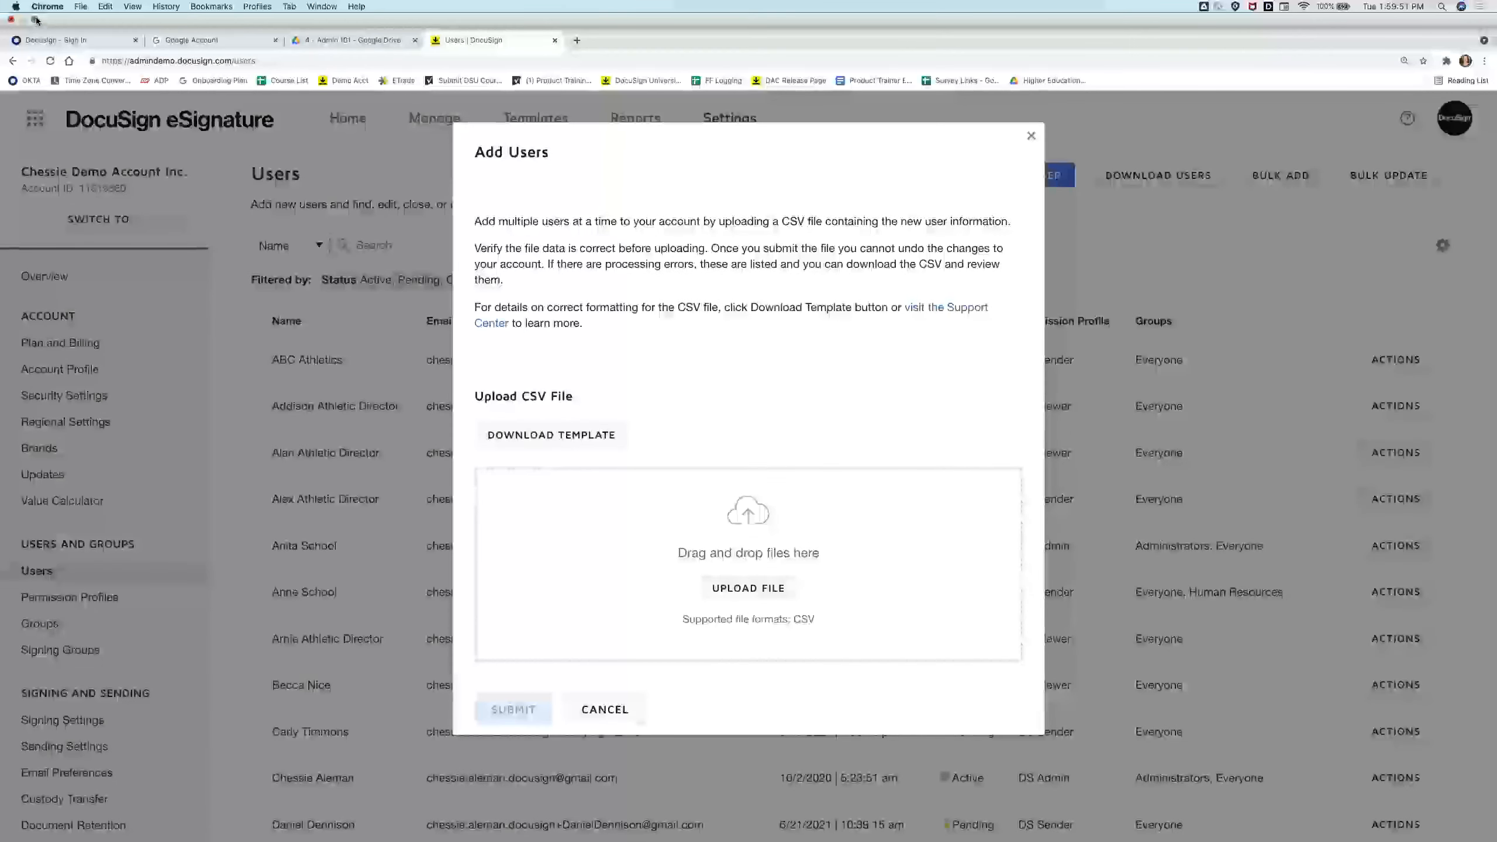
pyautogui.click(35, 20)
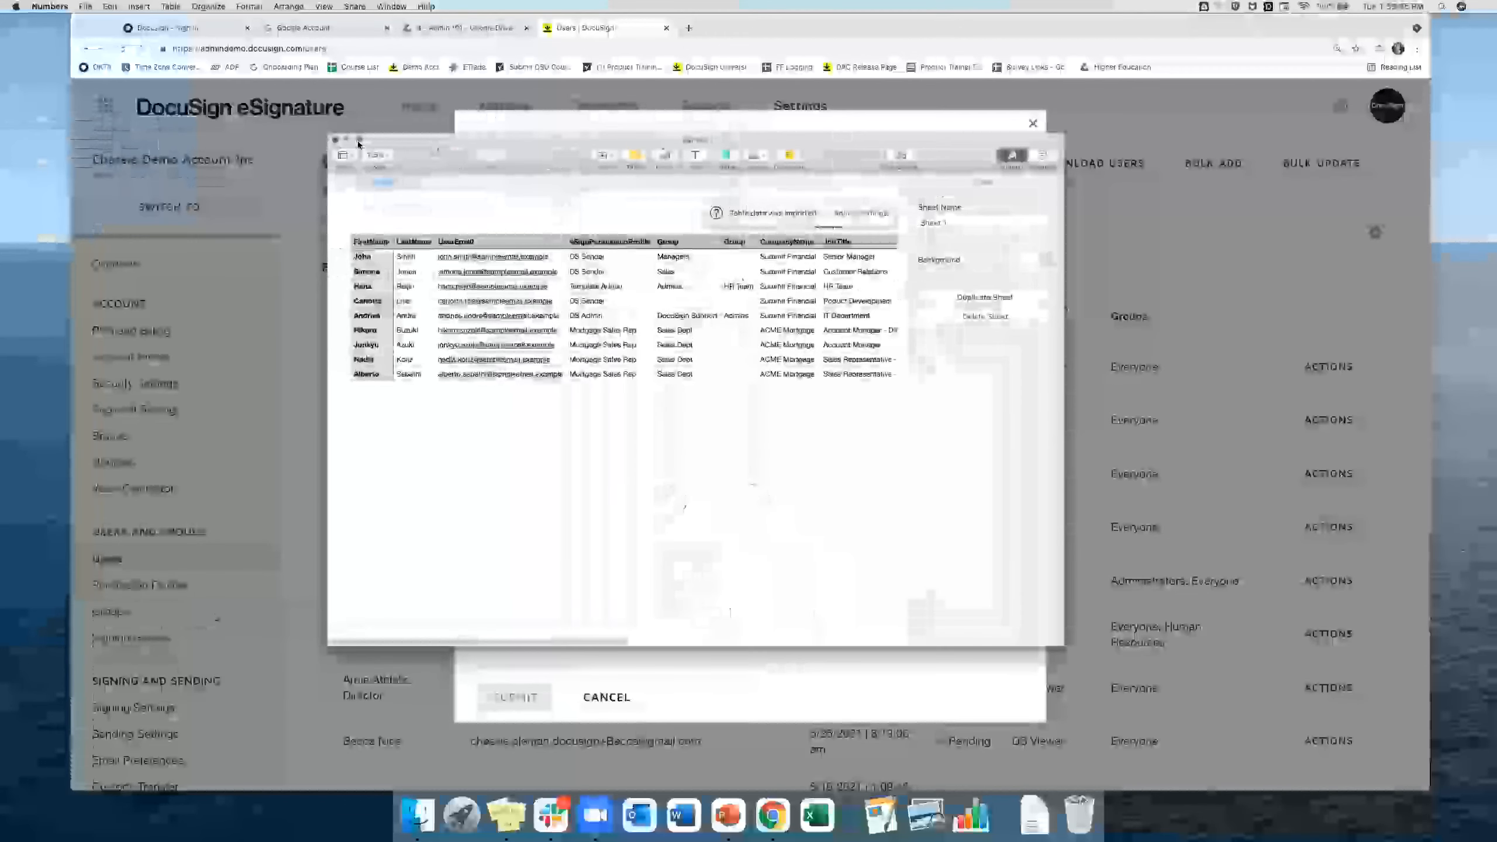
# Show the Sample table full screen at larger zoom and select the FirstName–UserEmail header cells.
pyautogui.click(358, 141)
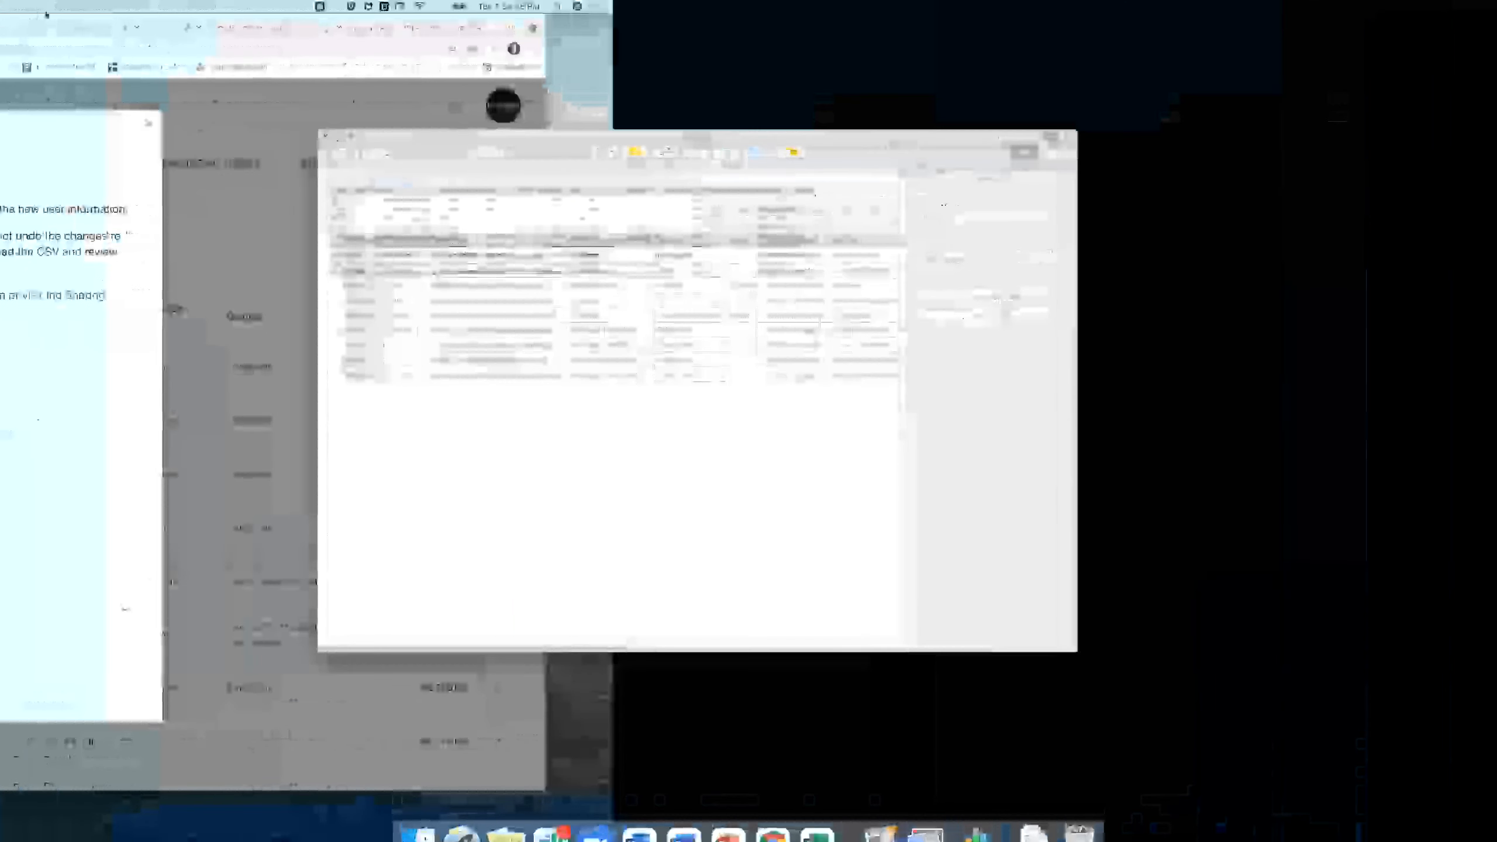
pyautogui.click(48, 14)
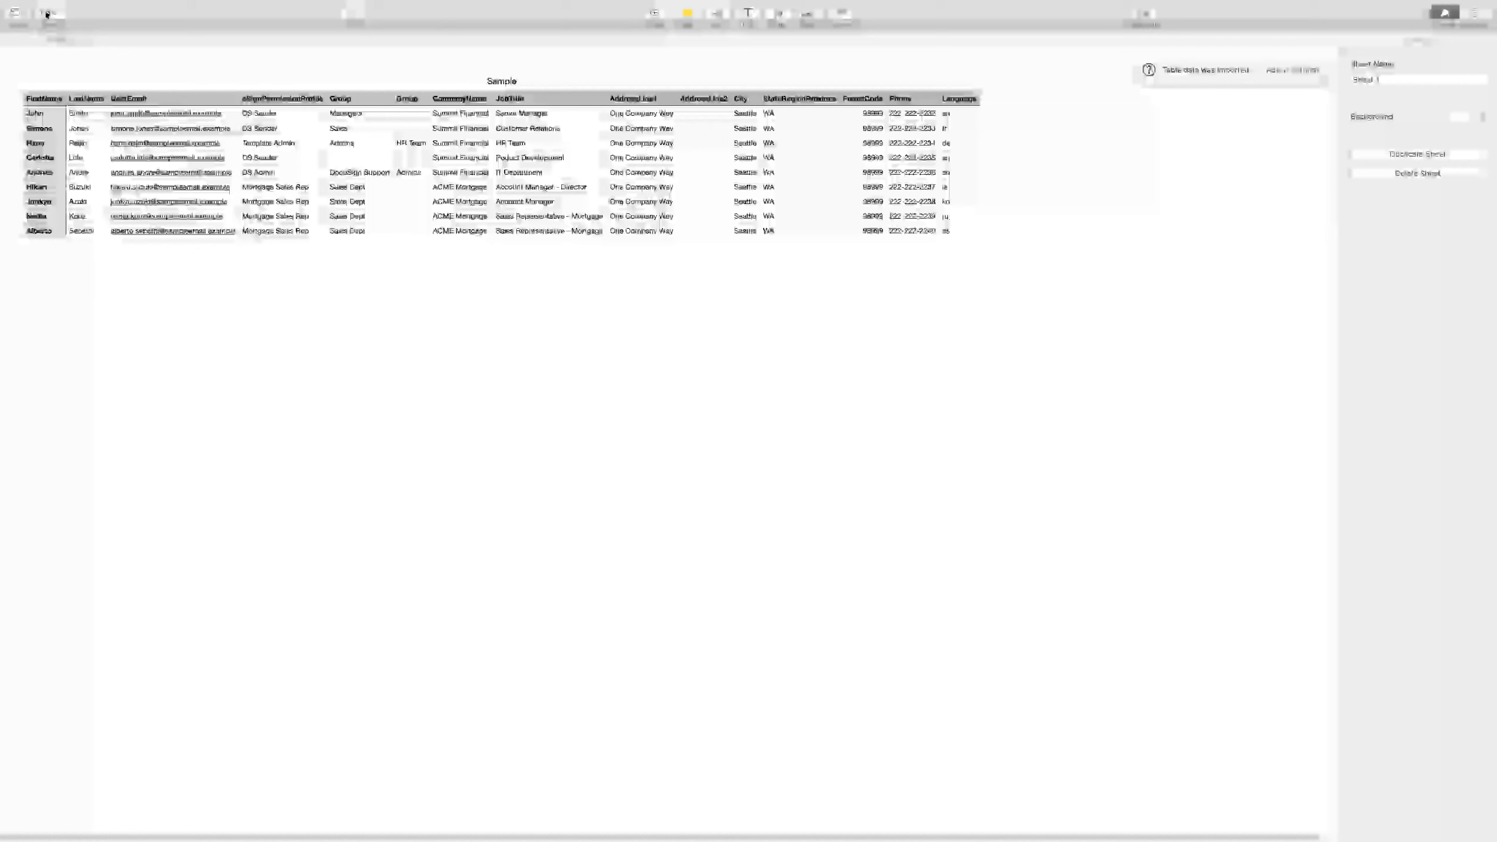
pyautogui.click(53, 94)
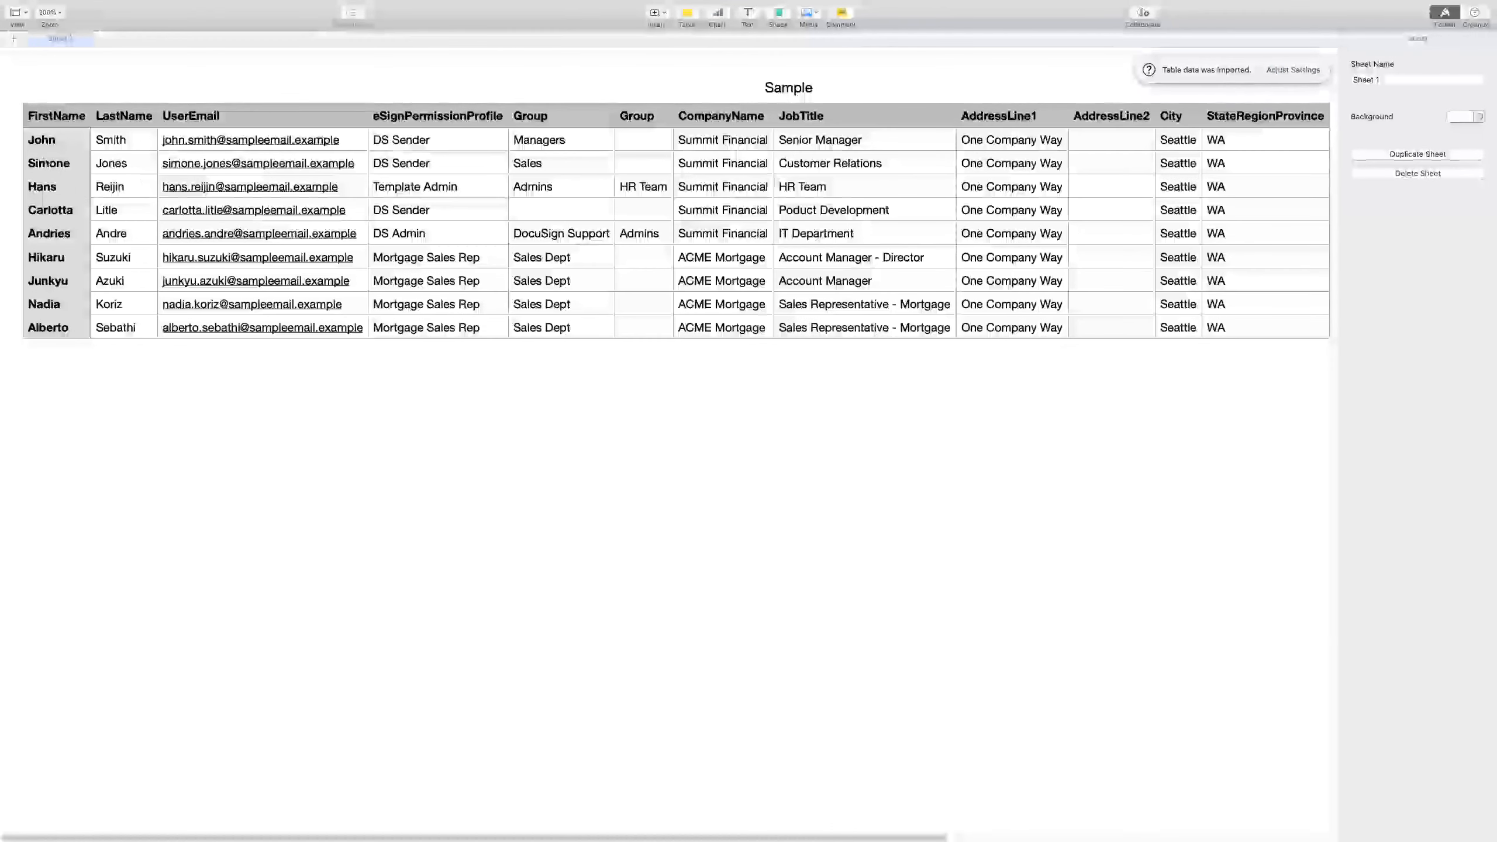
pyautogui.click(65, 157)
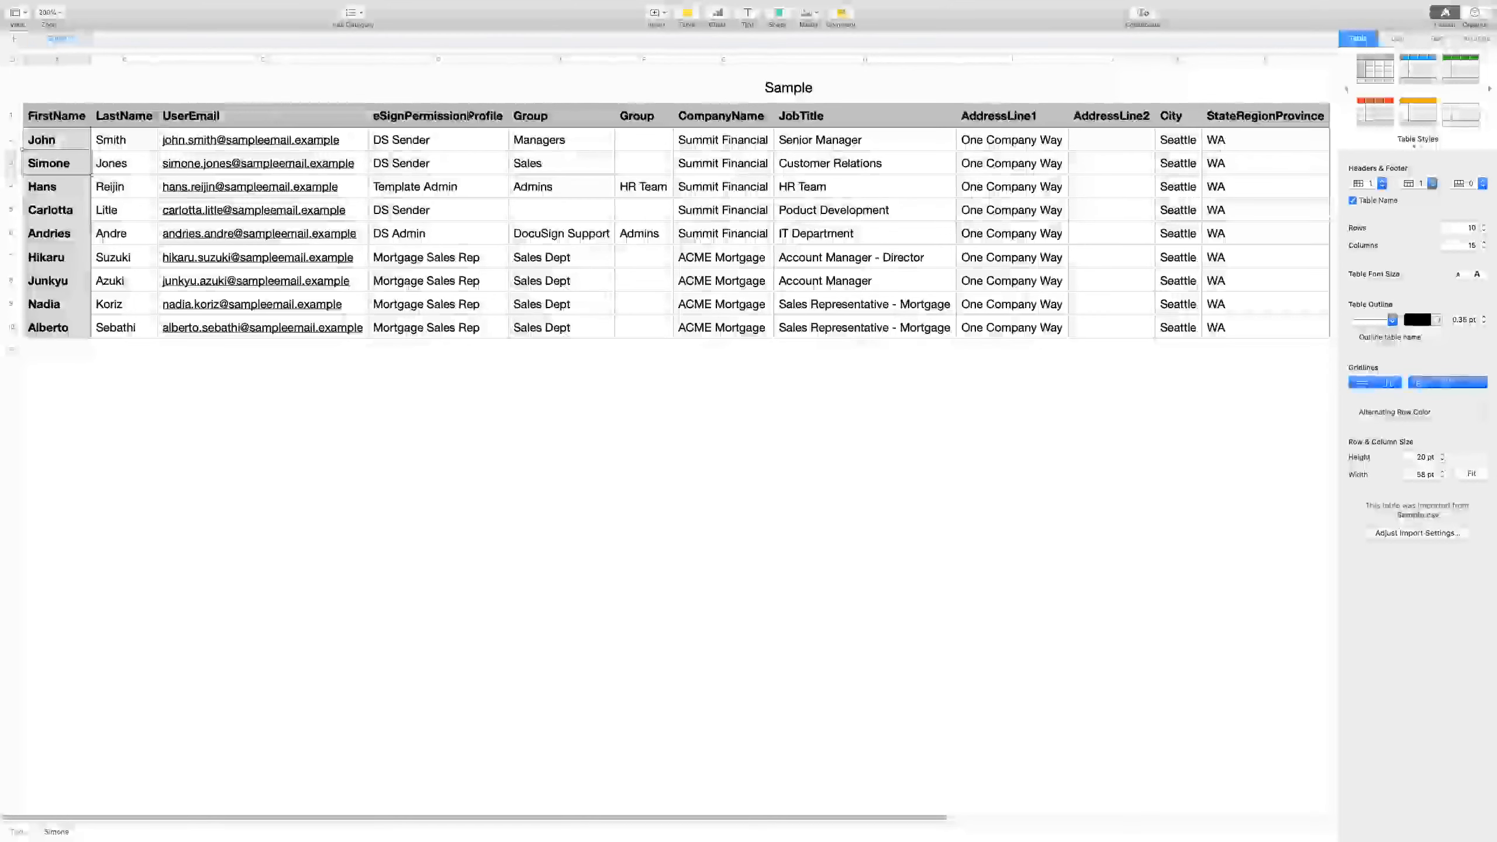
pyautogui.moveTo(73, 119); pyautogui.dragTo(585, 114)
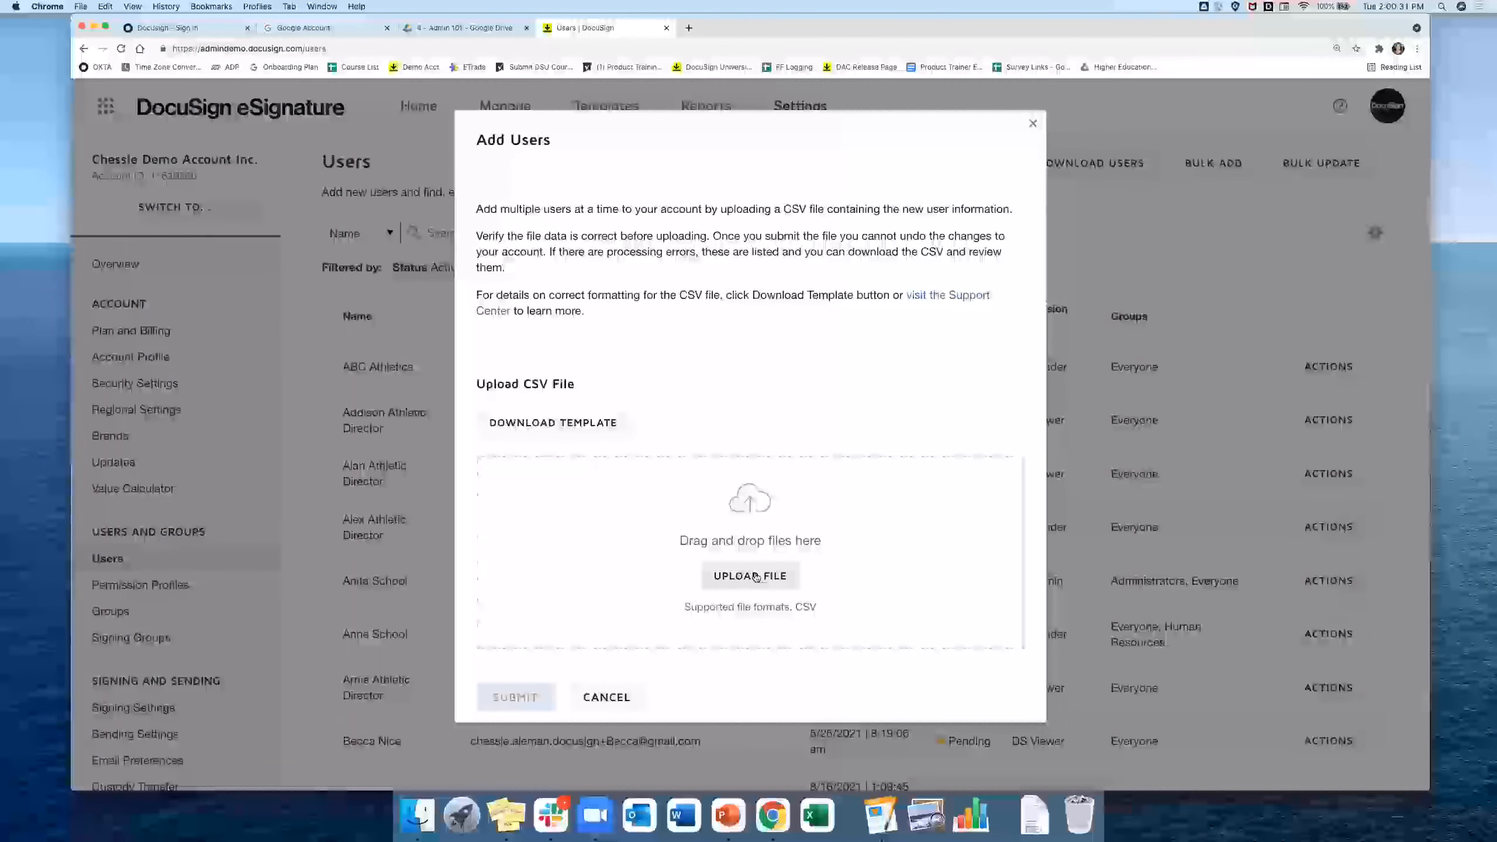
pyautogui.click(773, 816)
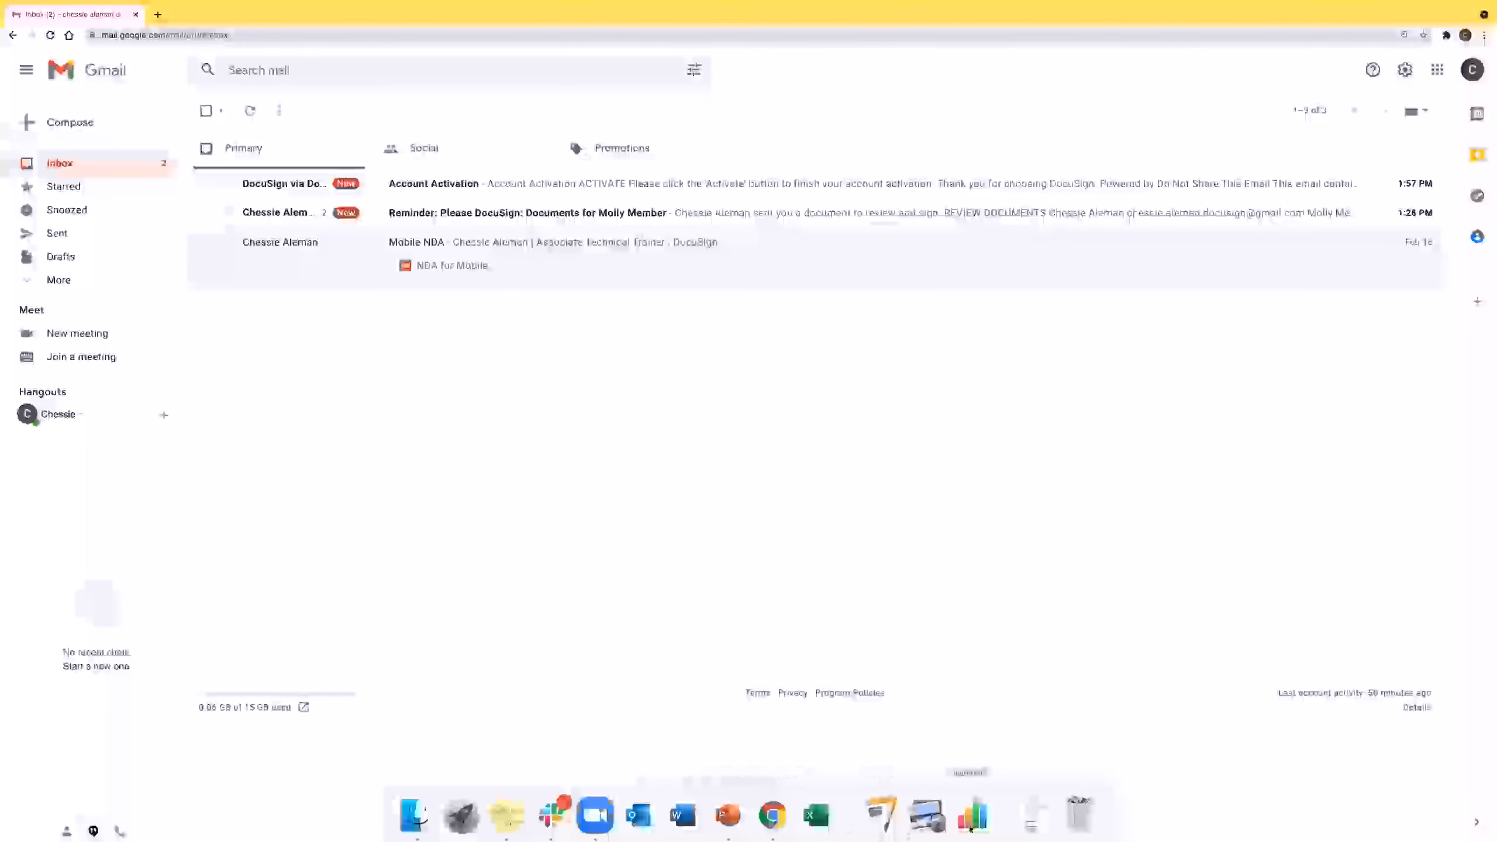
pyautogui.click(971, 826)
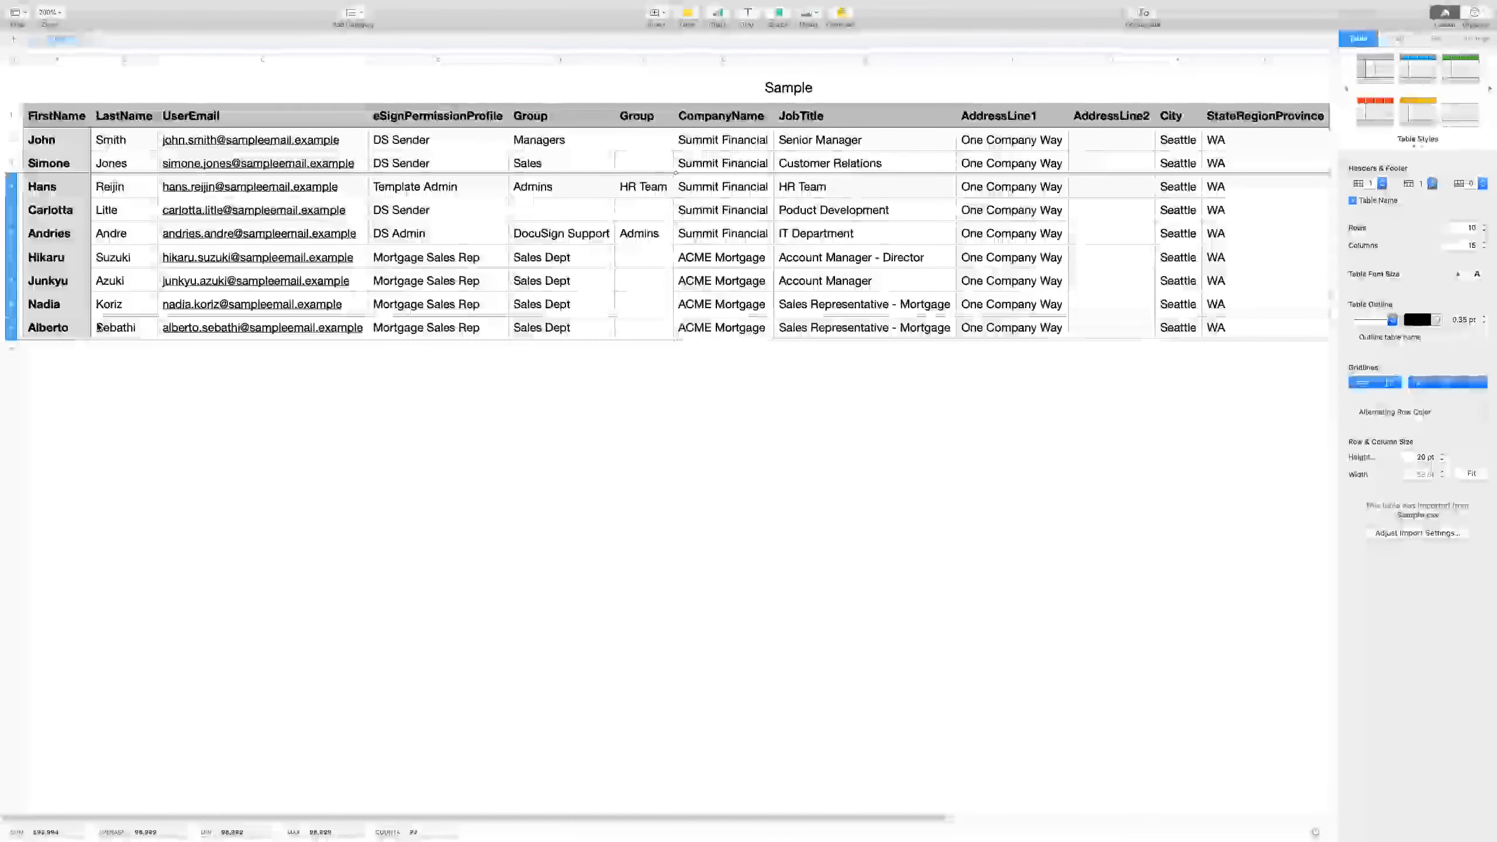
# Delete rows 4–10, keeping two users, and type new first names into A2 and A3.
pyautogui.rightClick(17, 277)
pyautogui.click(54, 330)
pyautogui.click(57, 138)
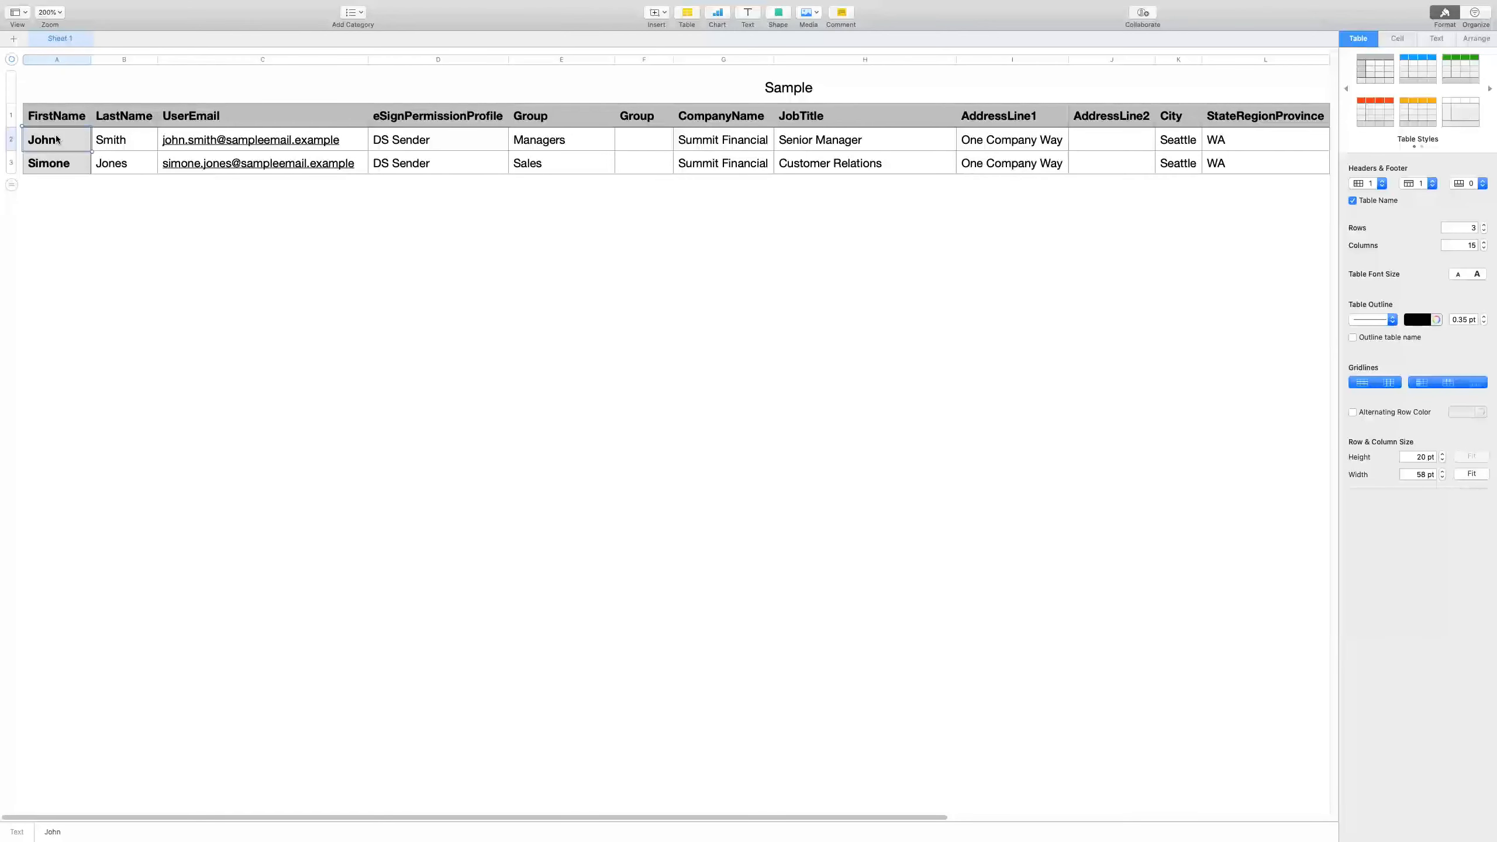
pyautogui.write('Kiersten')
pyautogui.click(77, 163)
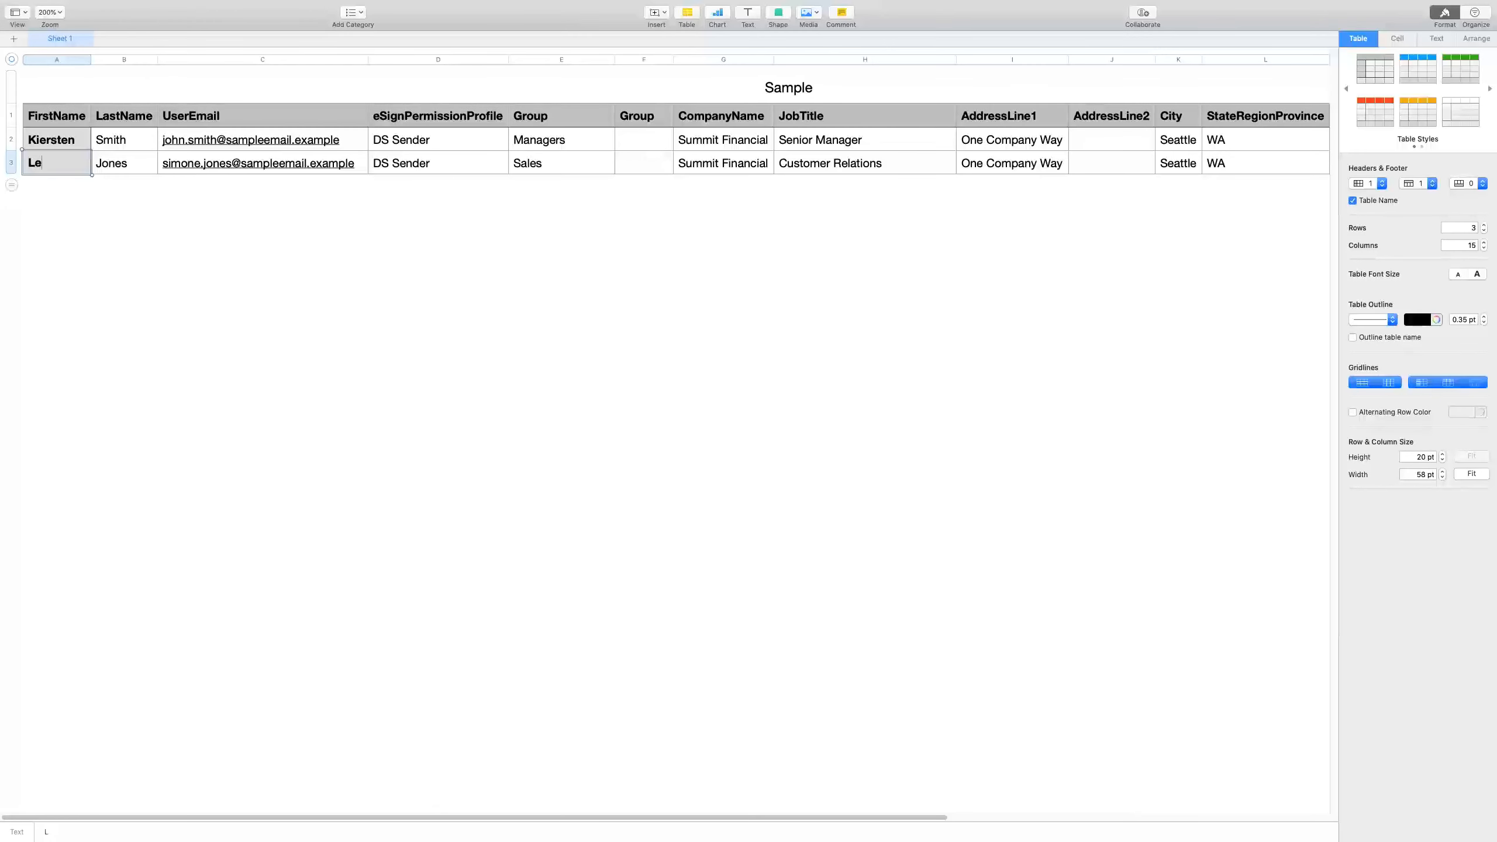
# Enter the second user's last name in B3 and start the first user's new e-mail in C2.
pyautogui.click(116, 168)
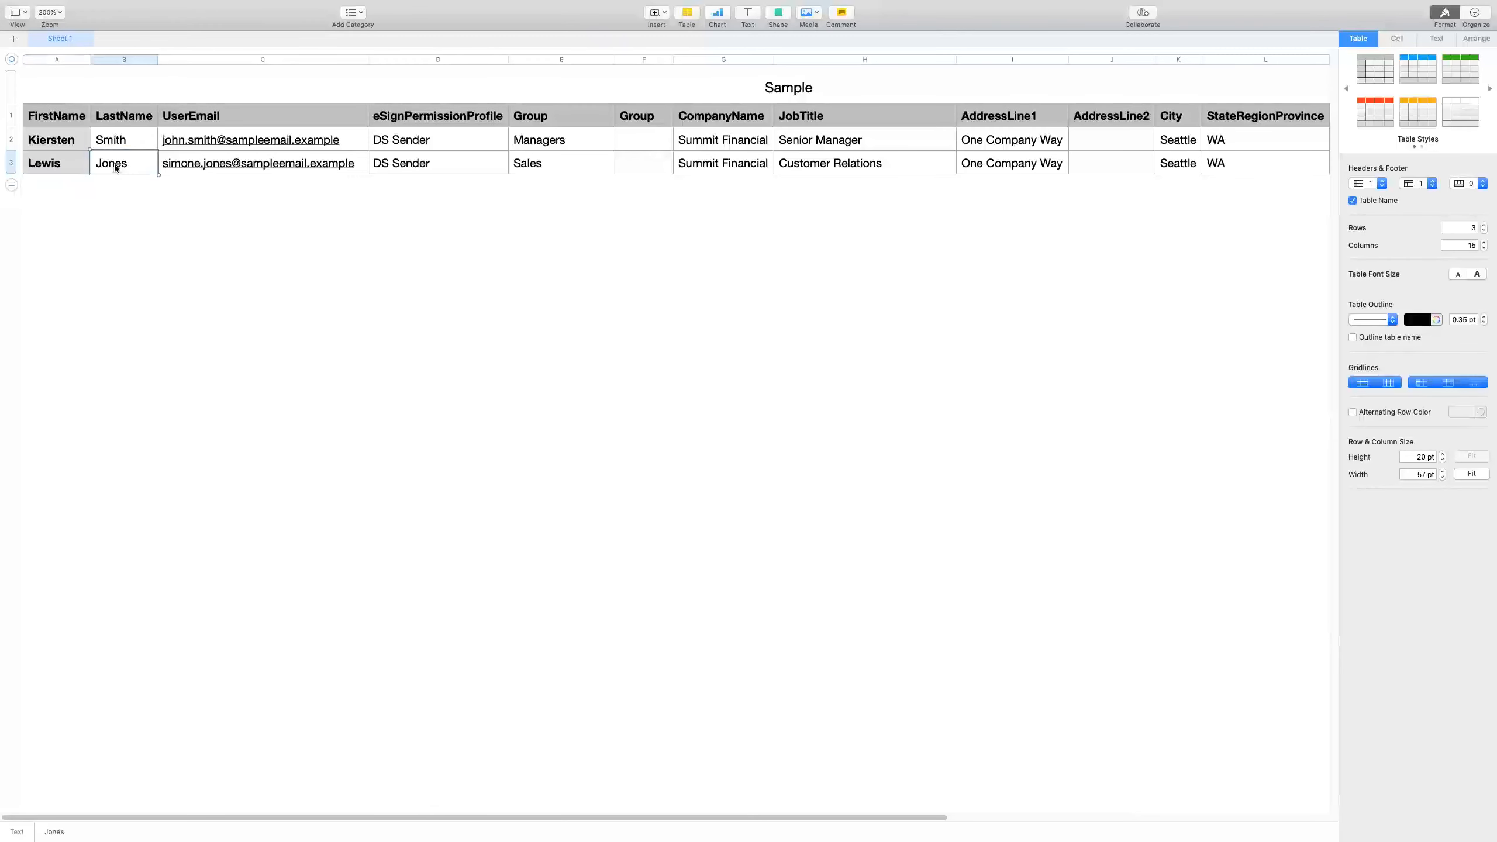
pyautogui.click(251, 140)
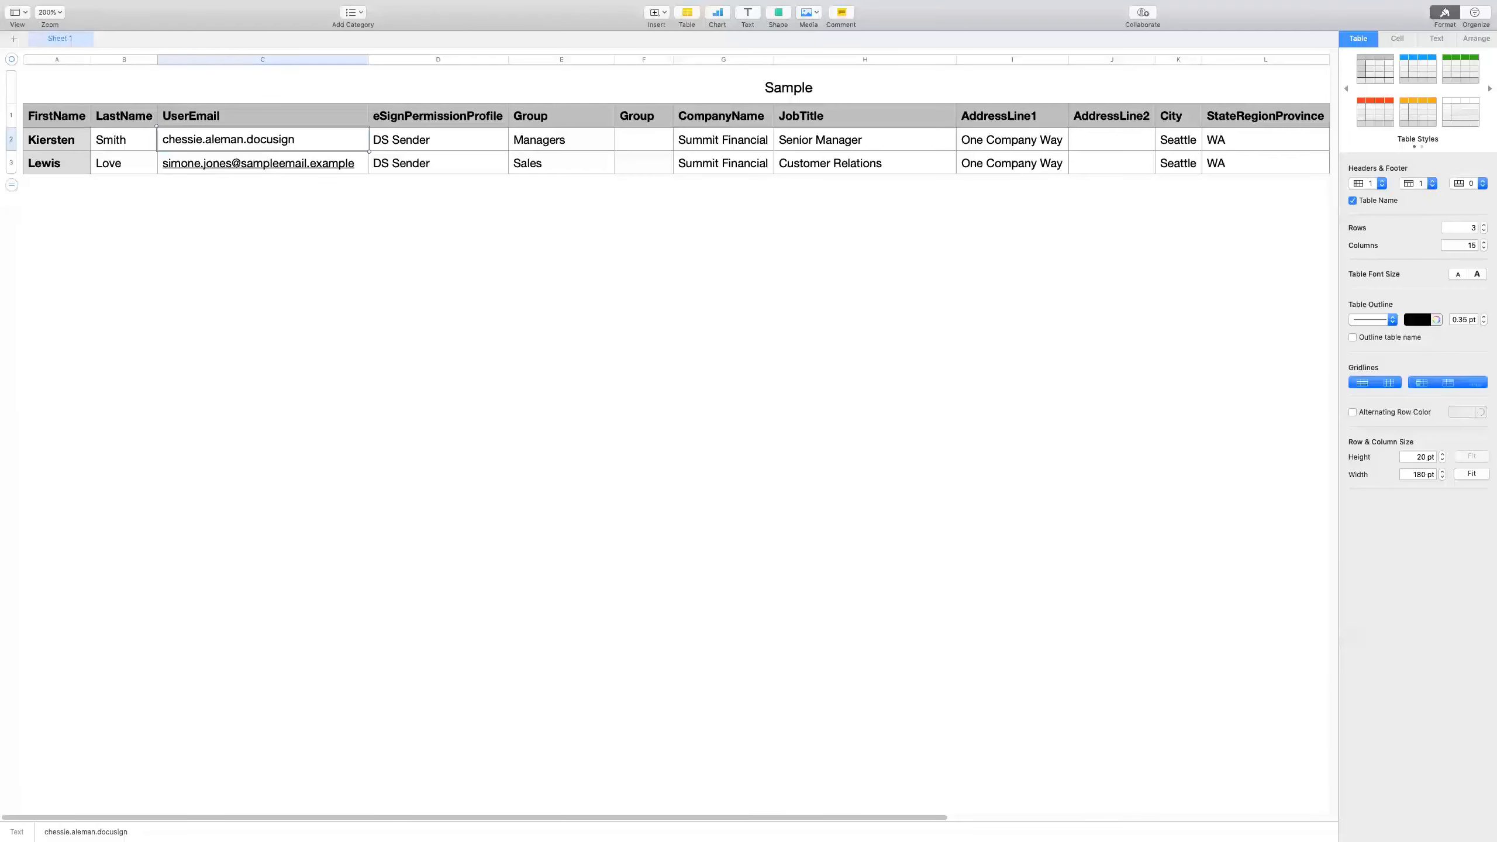
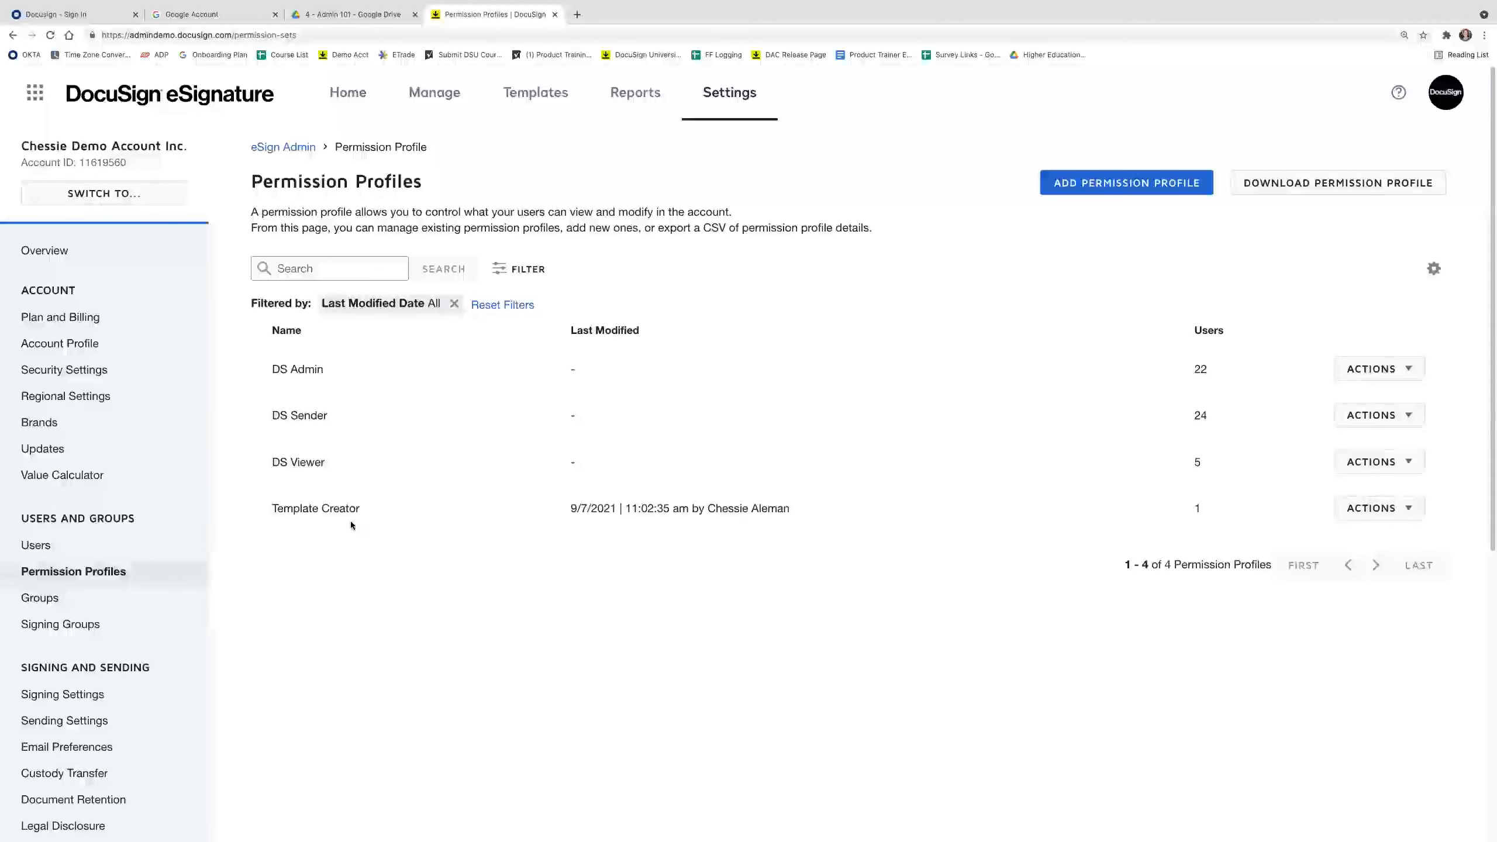
# Look over the action menus for the Template Creator and DS Sender profiles.
pyautogui.click(1401, 514)
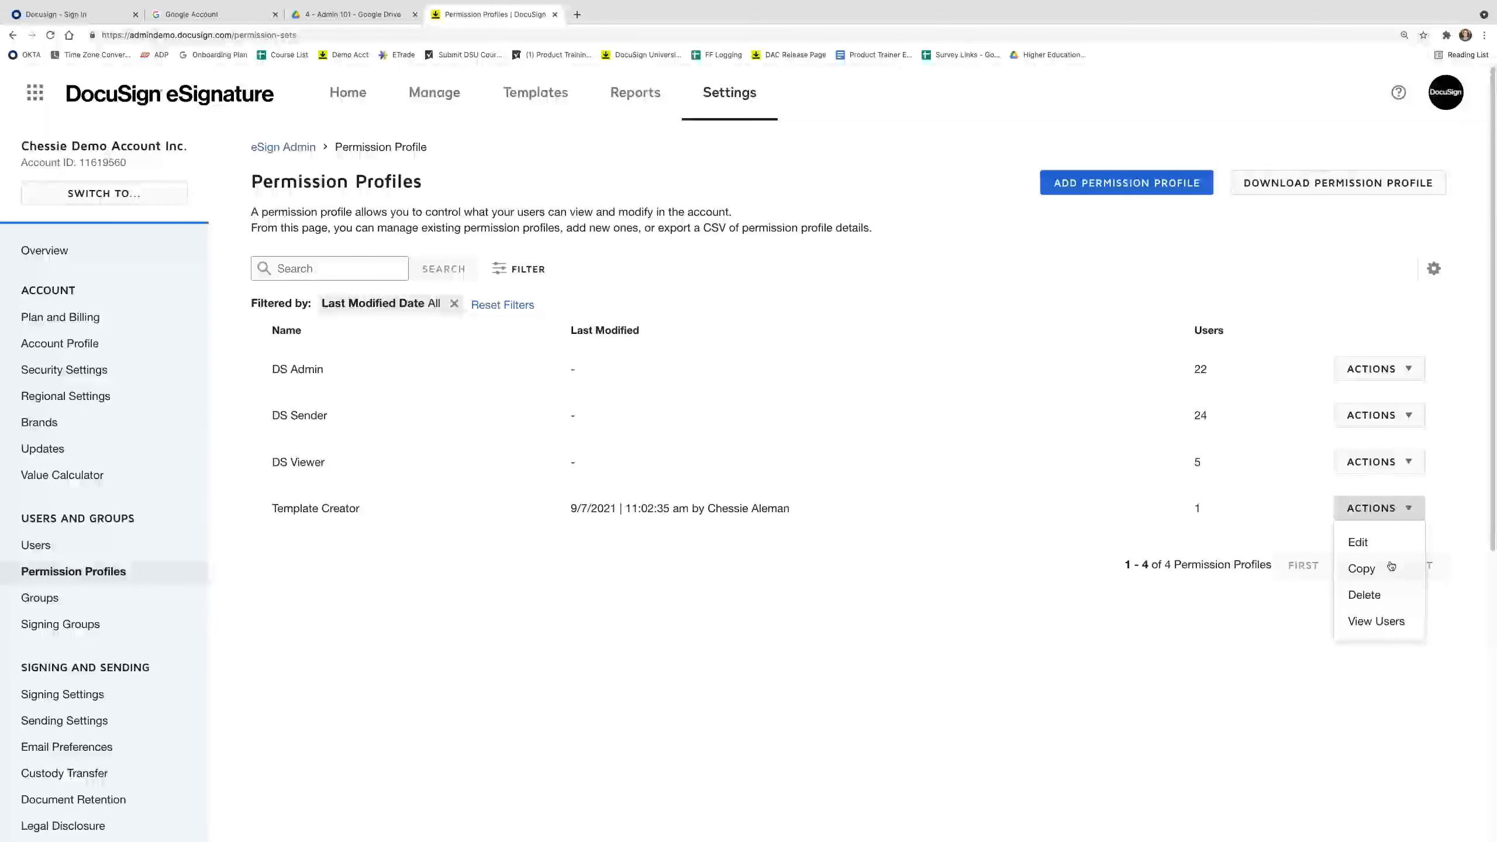
pyautogui.click(1101, 605)
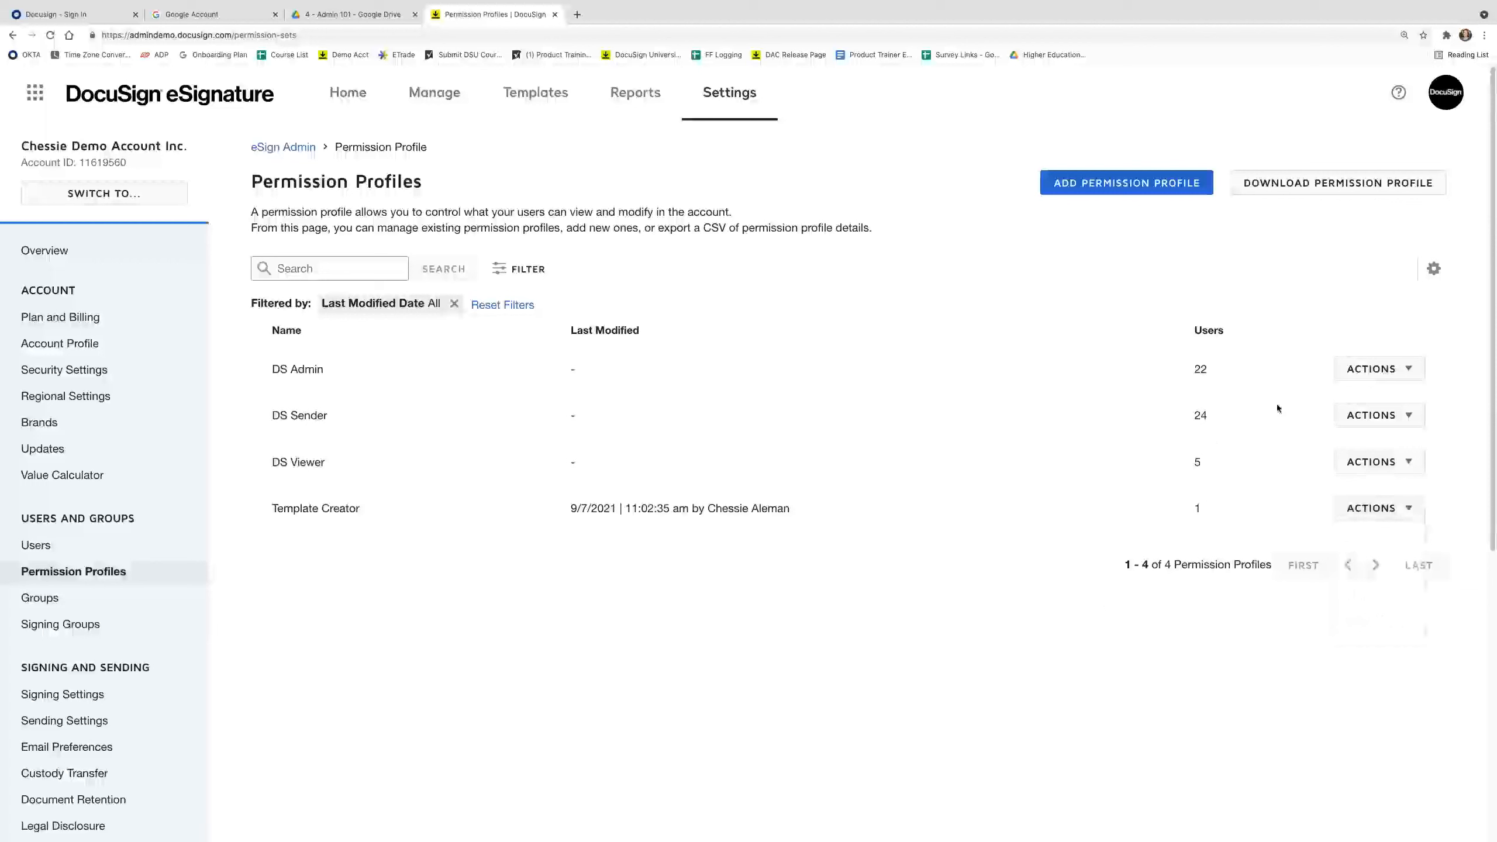
pyautogui.click(1386, 415)
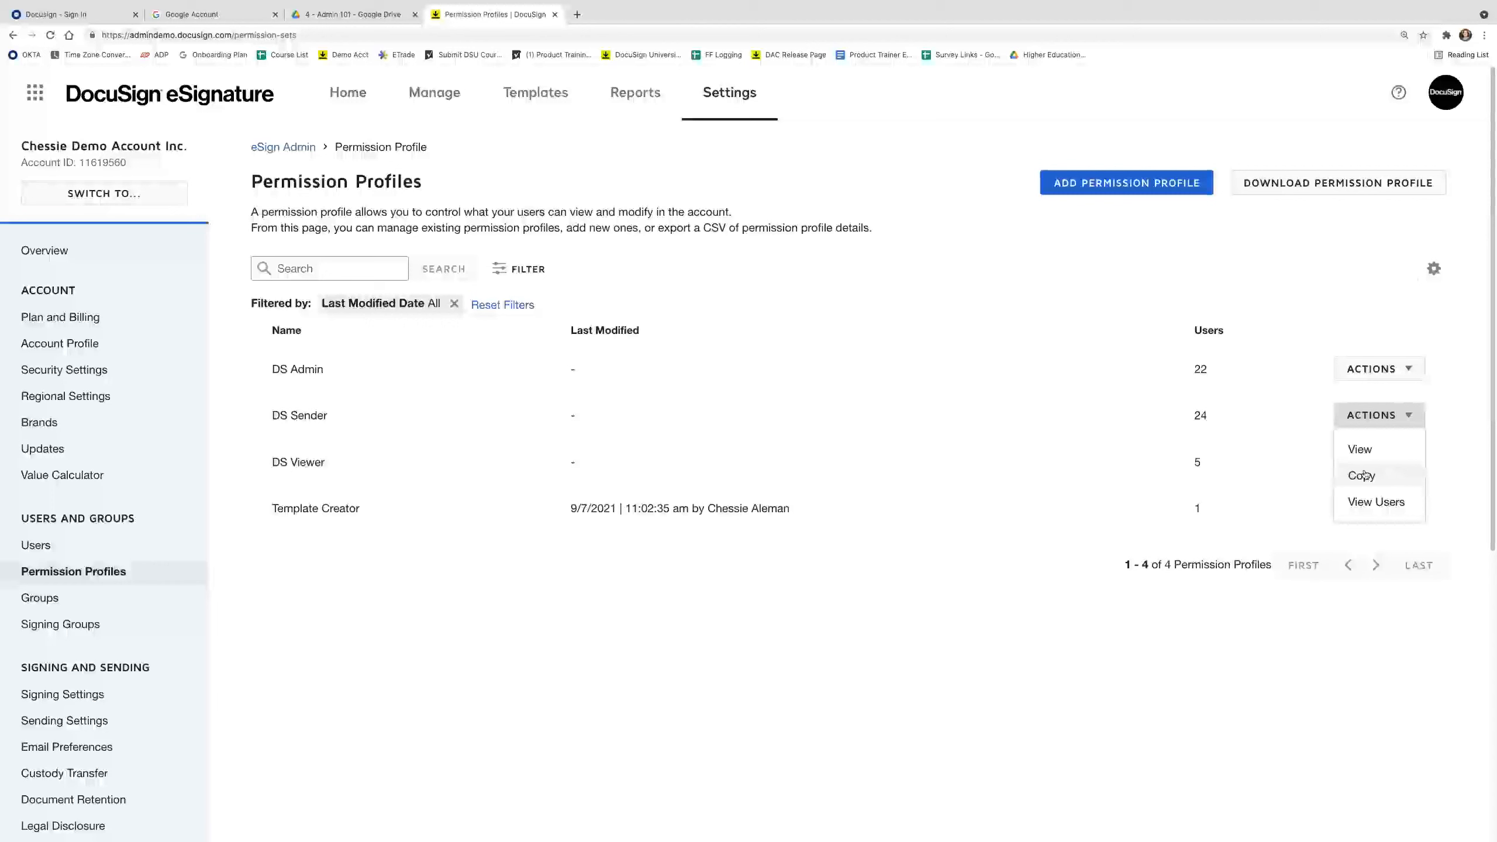
pyautogui.click(1044, 589)
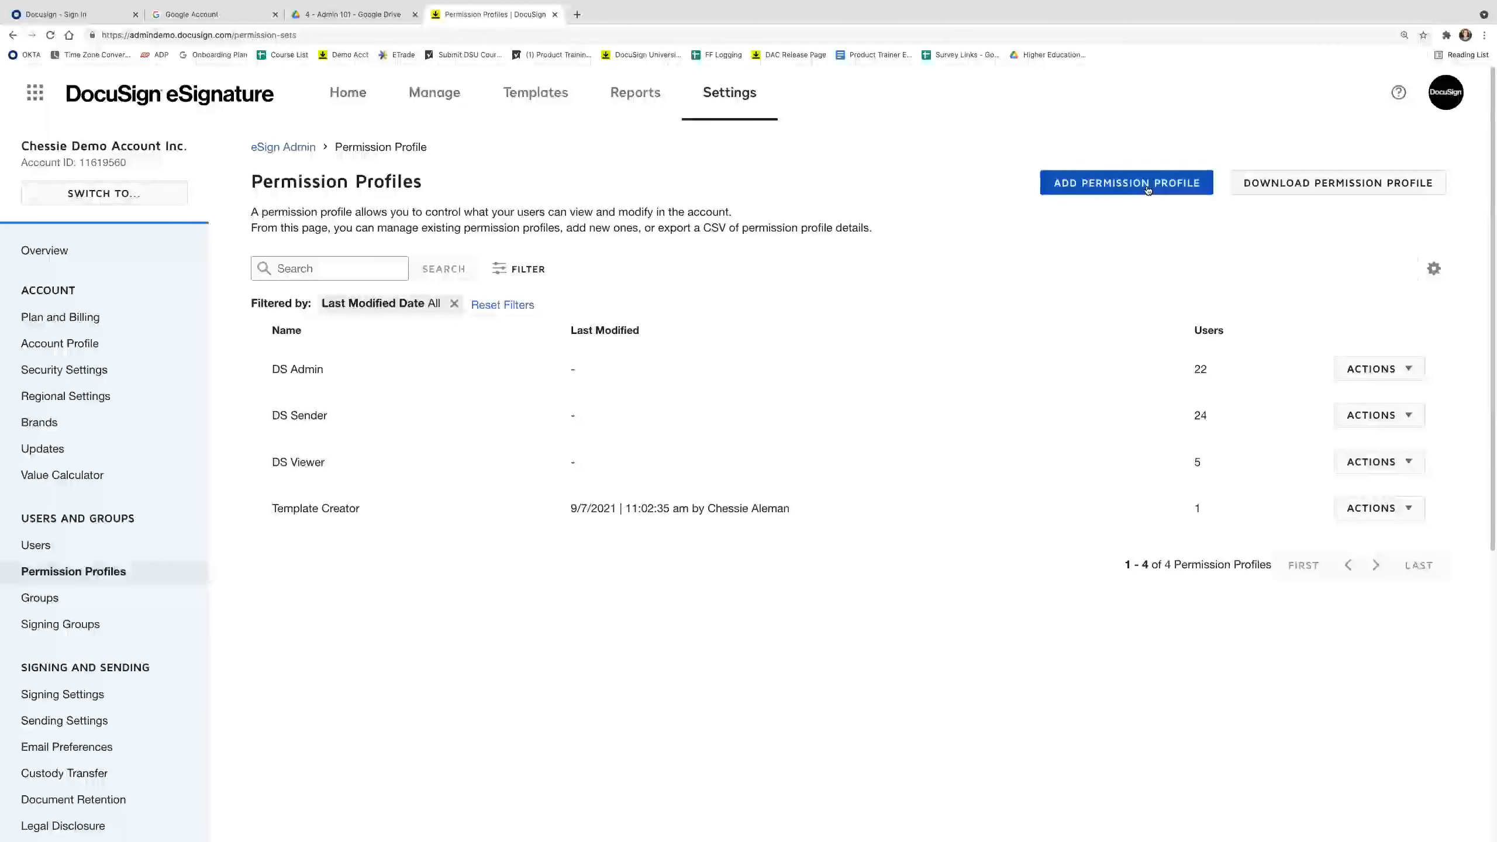
# Copy the DS Sender profile into a new profile named 'Admissions Team Managers'.
pyautogui.click(1379, 416)
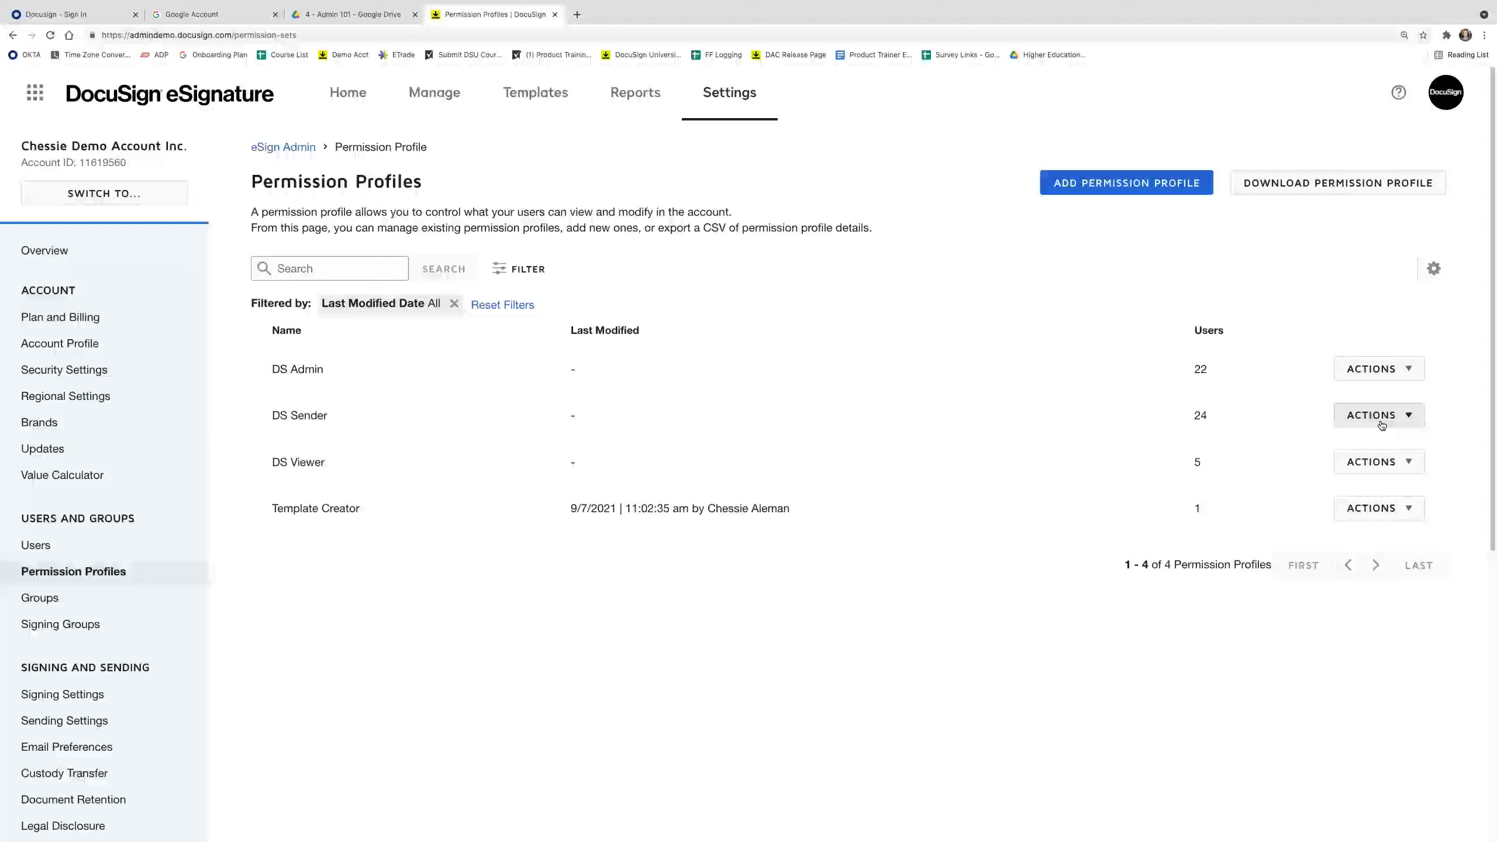
pyautogui.click(1382, 426)
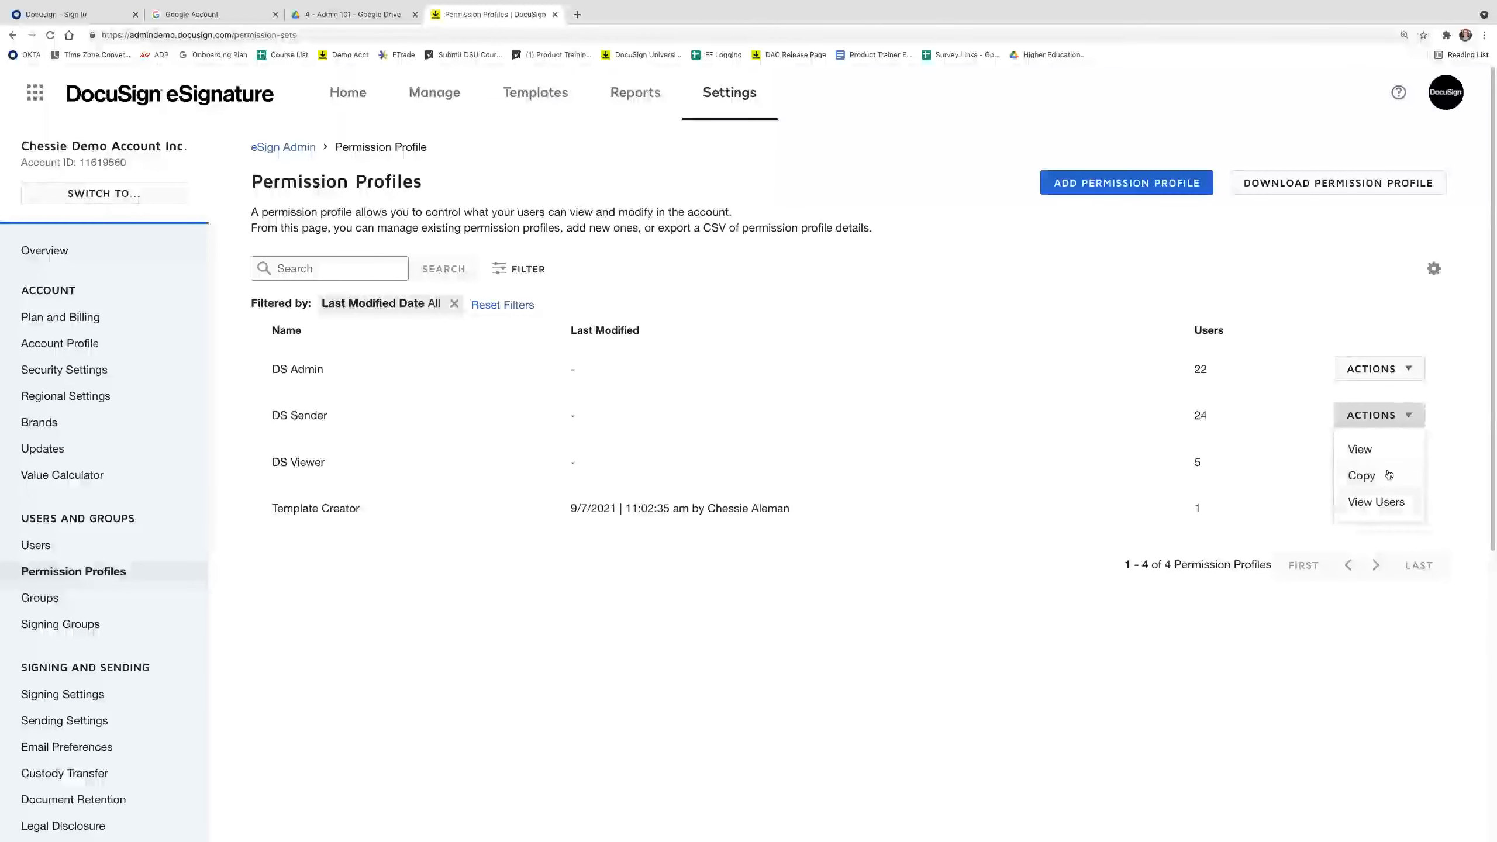
pyautogui.click(1361, 475)
pyautogui.write('Admissions Team Managers')
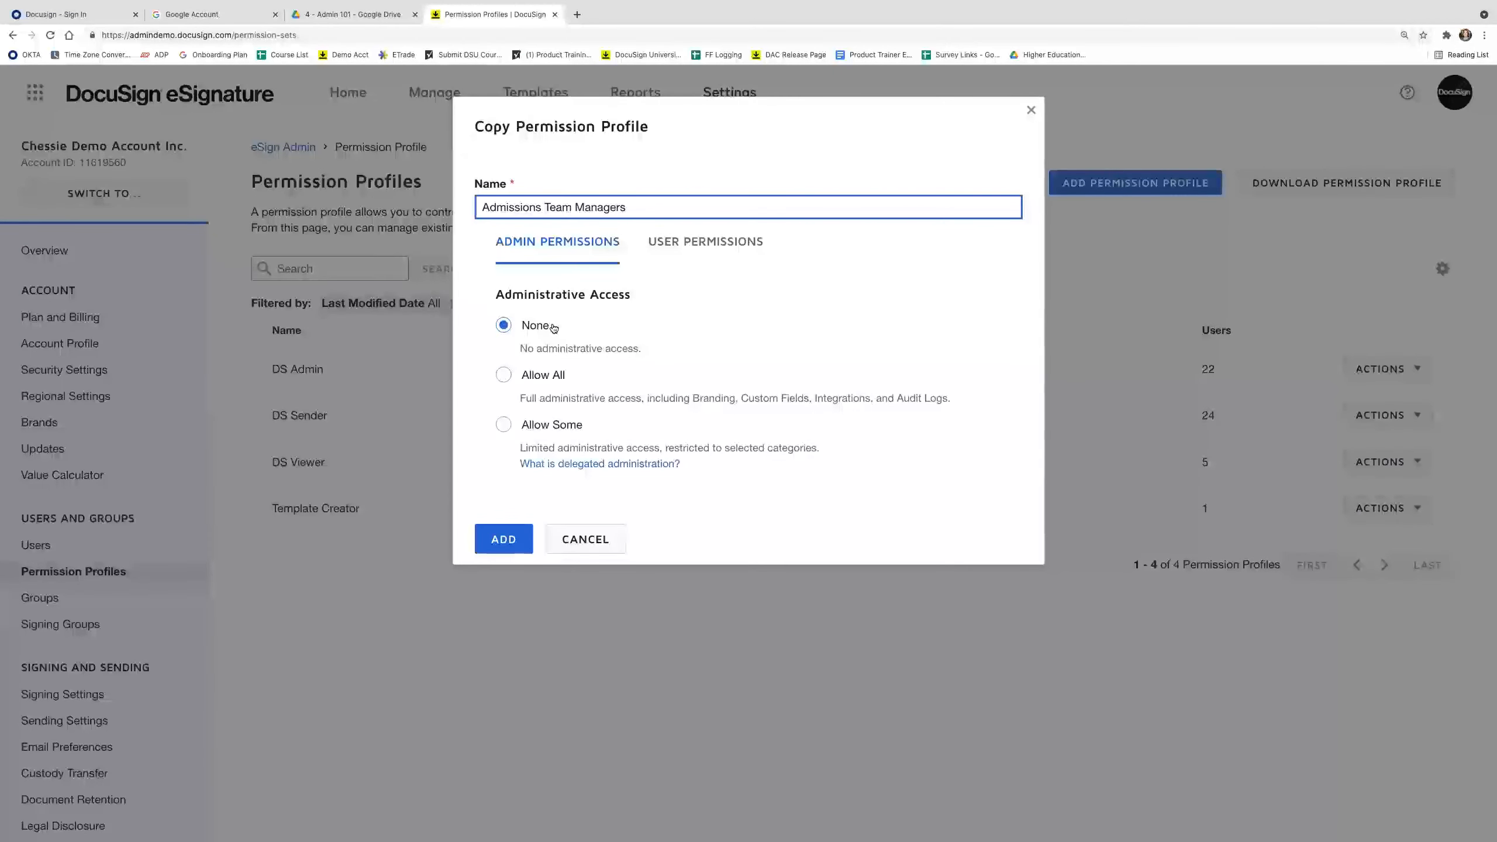
# Set administrative access to Allow Some, Templates to Create, and keep PowerForms as Standard User.
pyautogui.click(552, 424)
pyautogui.scroll(-3, 717, 463)
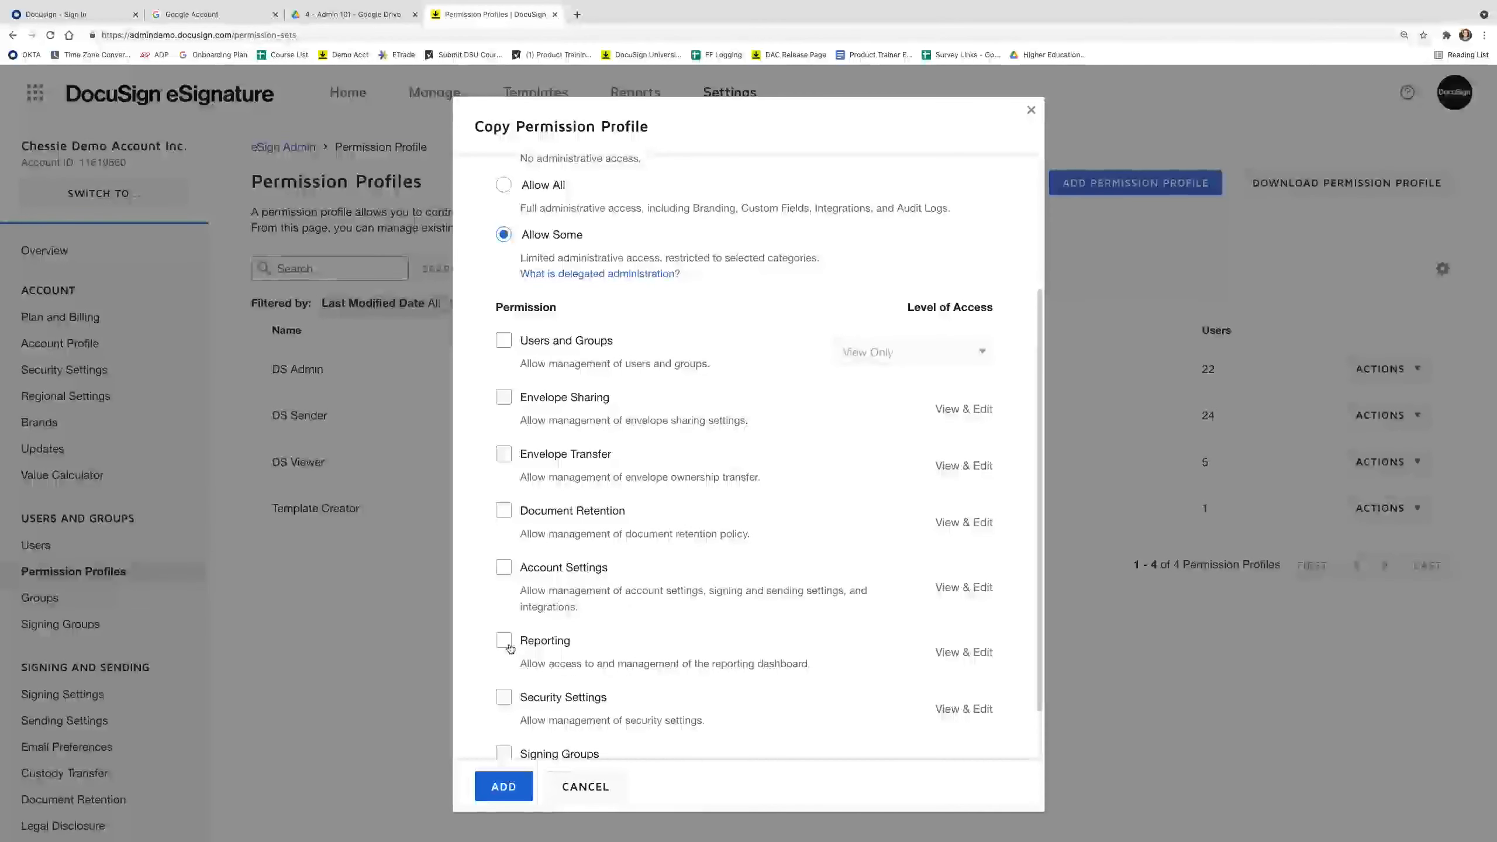
pyautogui.scroll(3, 511, 649)
pyautogui.click(705, 186)
pyautogui.click(561, 287)
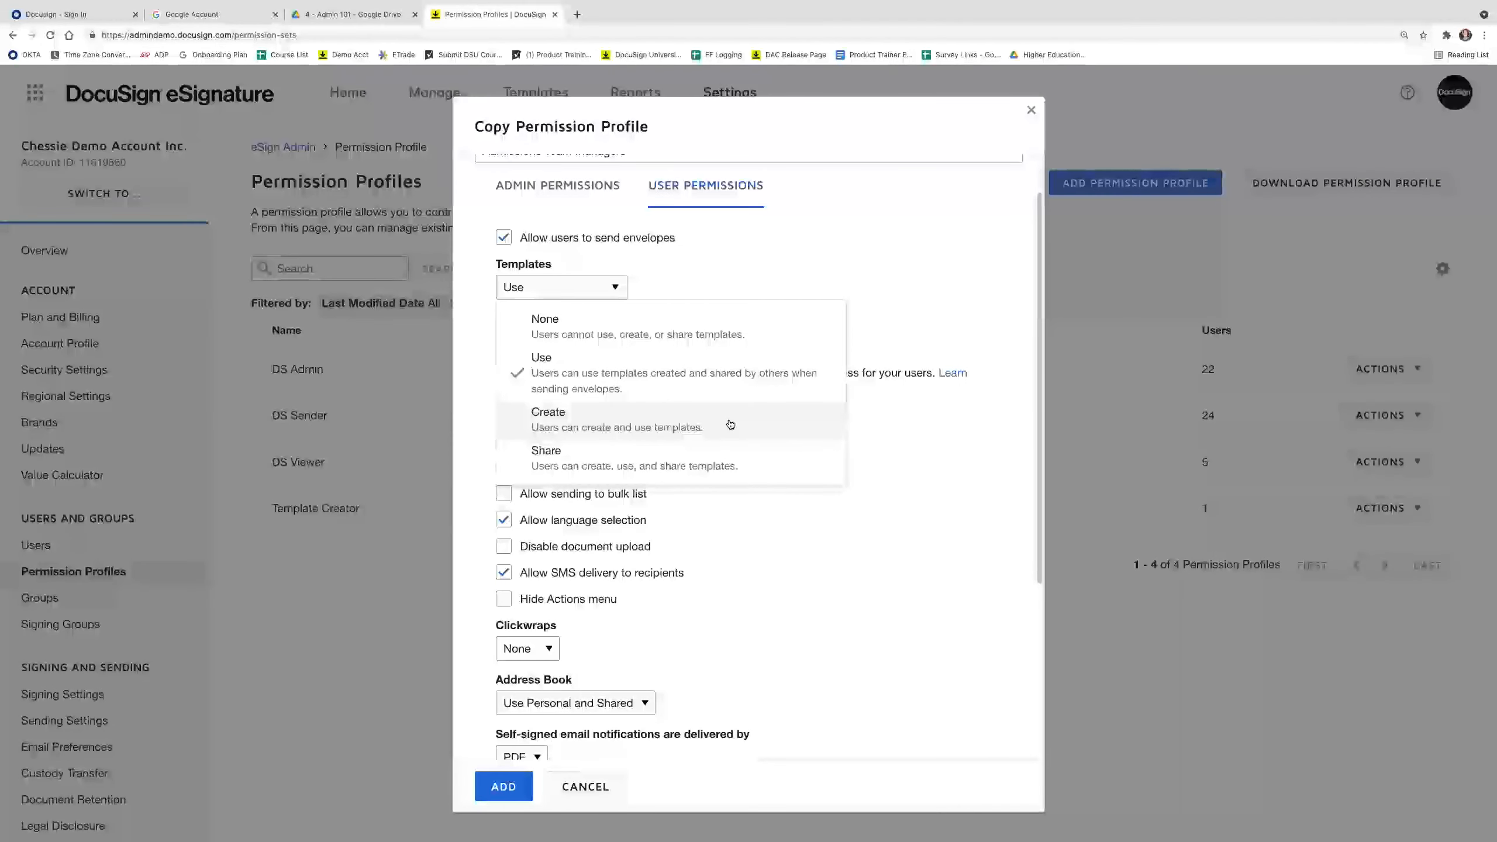
pyautogui.click(728, 421)
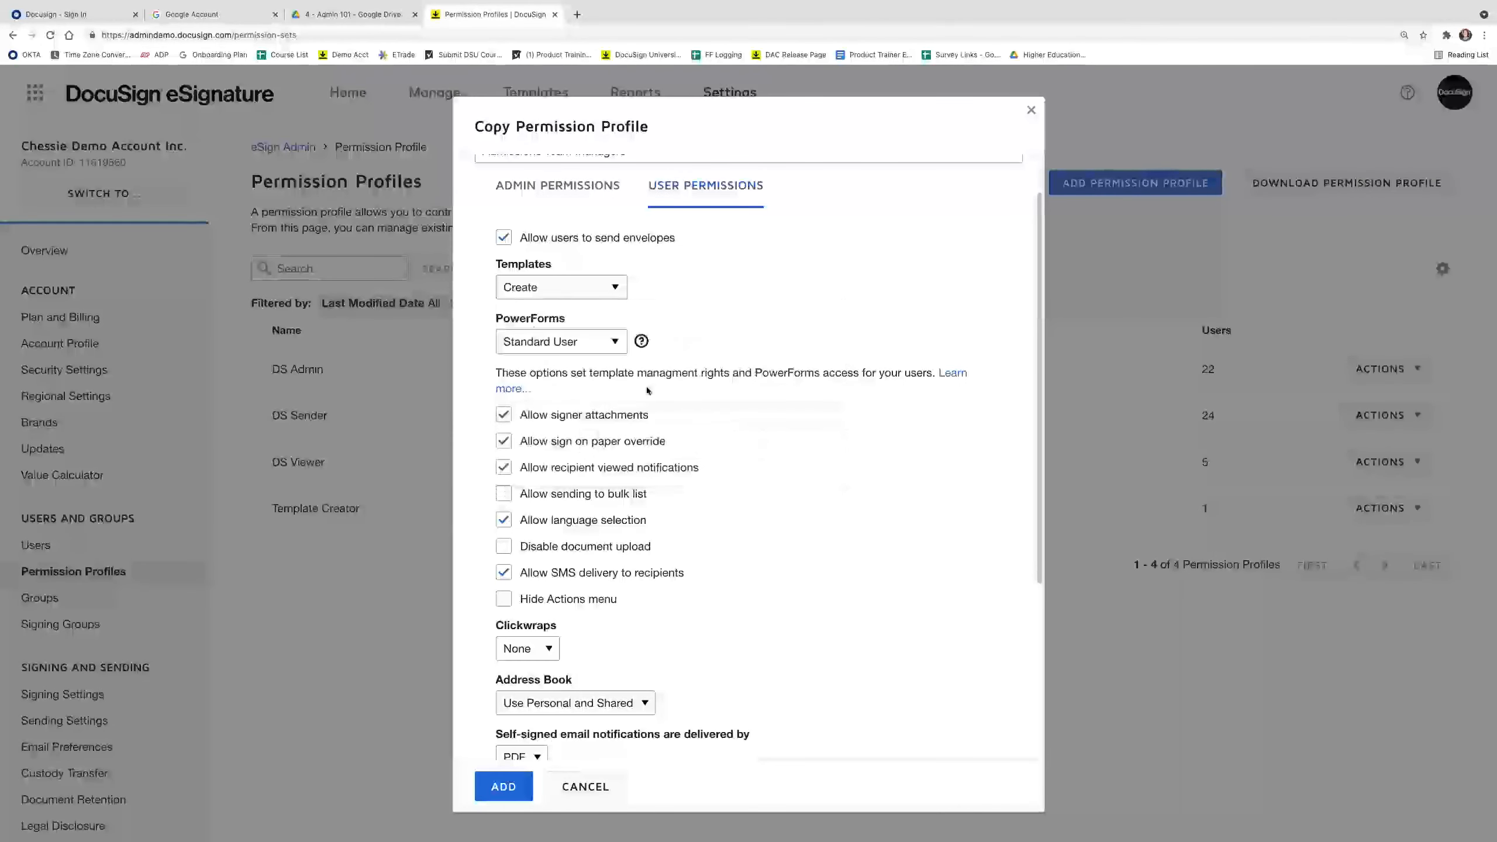
pyautogui.click(600, 350)
pyautogui.click(566, 458)
pyautogui.scroll(-5, 602, 472)
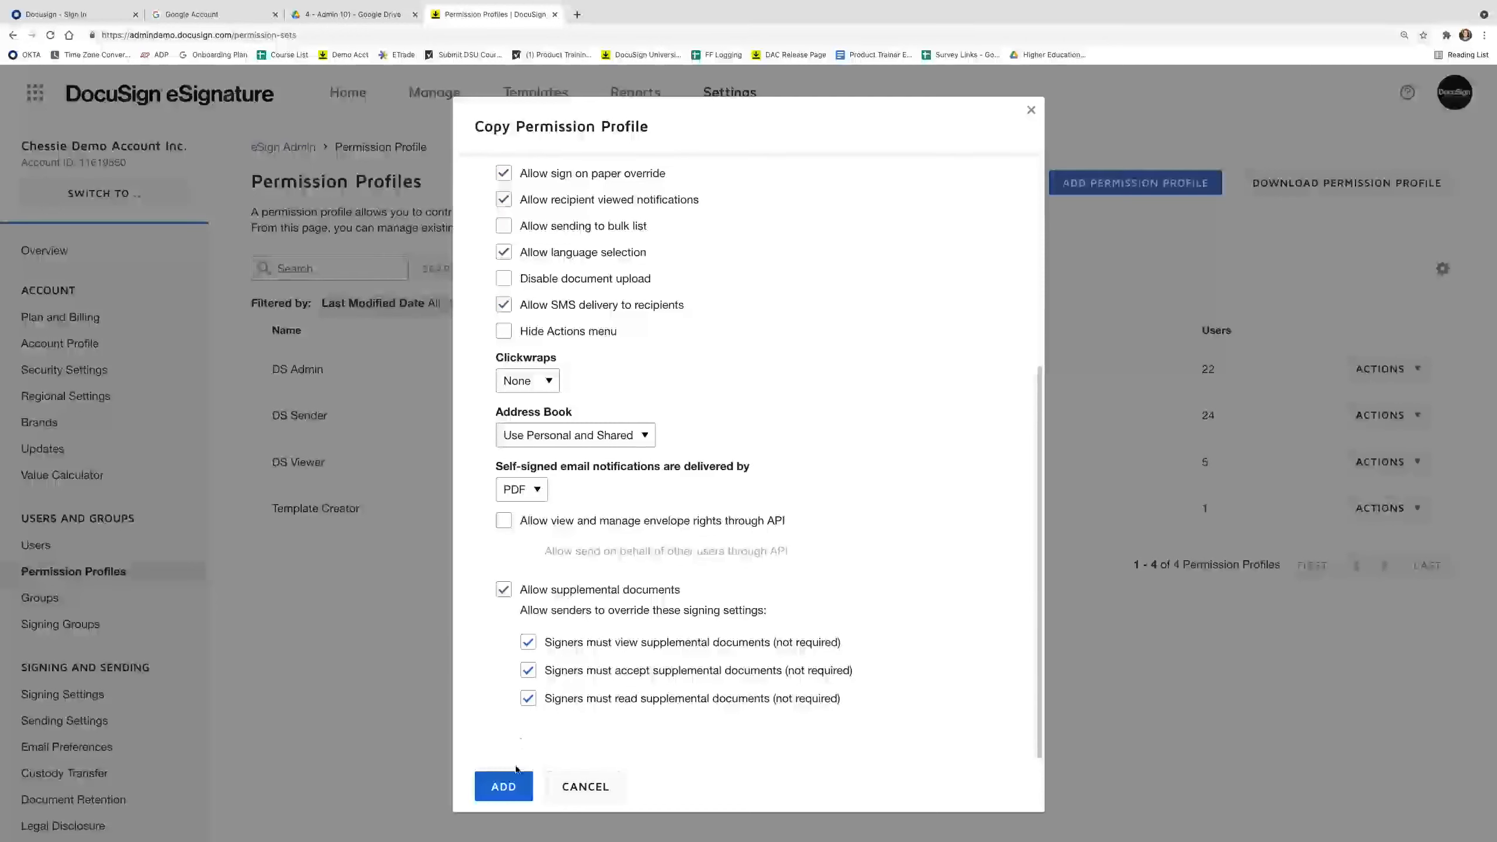
# Add the Admissions Team Managers profile, then bring up the User Group Capabilities slide.
pyautogui.click(511, 788)
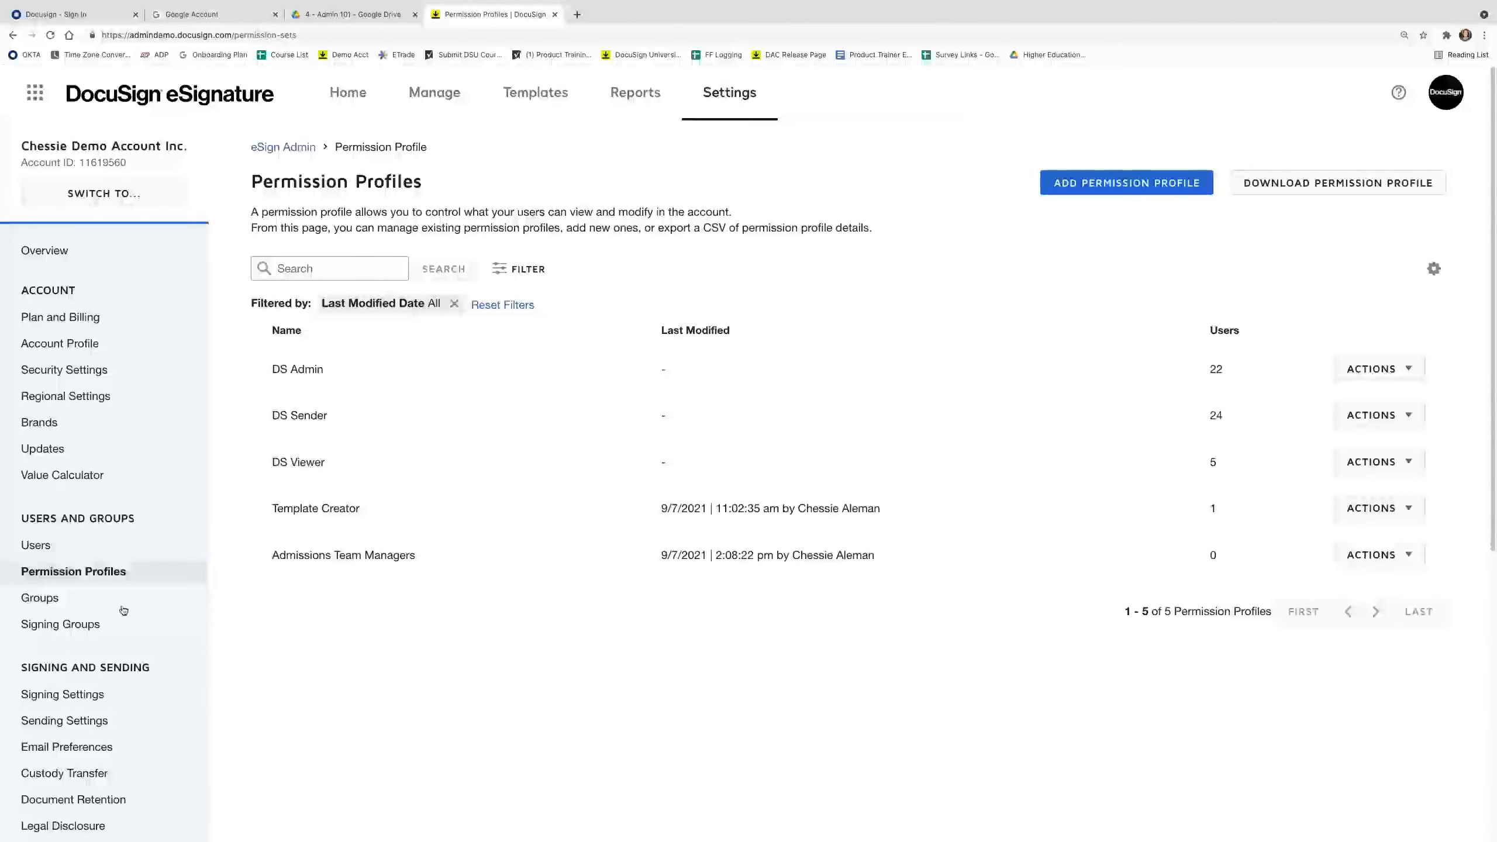
pyautogui.moveTo(513, 826)
pyautogui.click(736, 822)
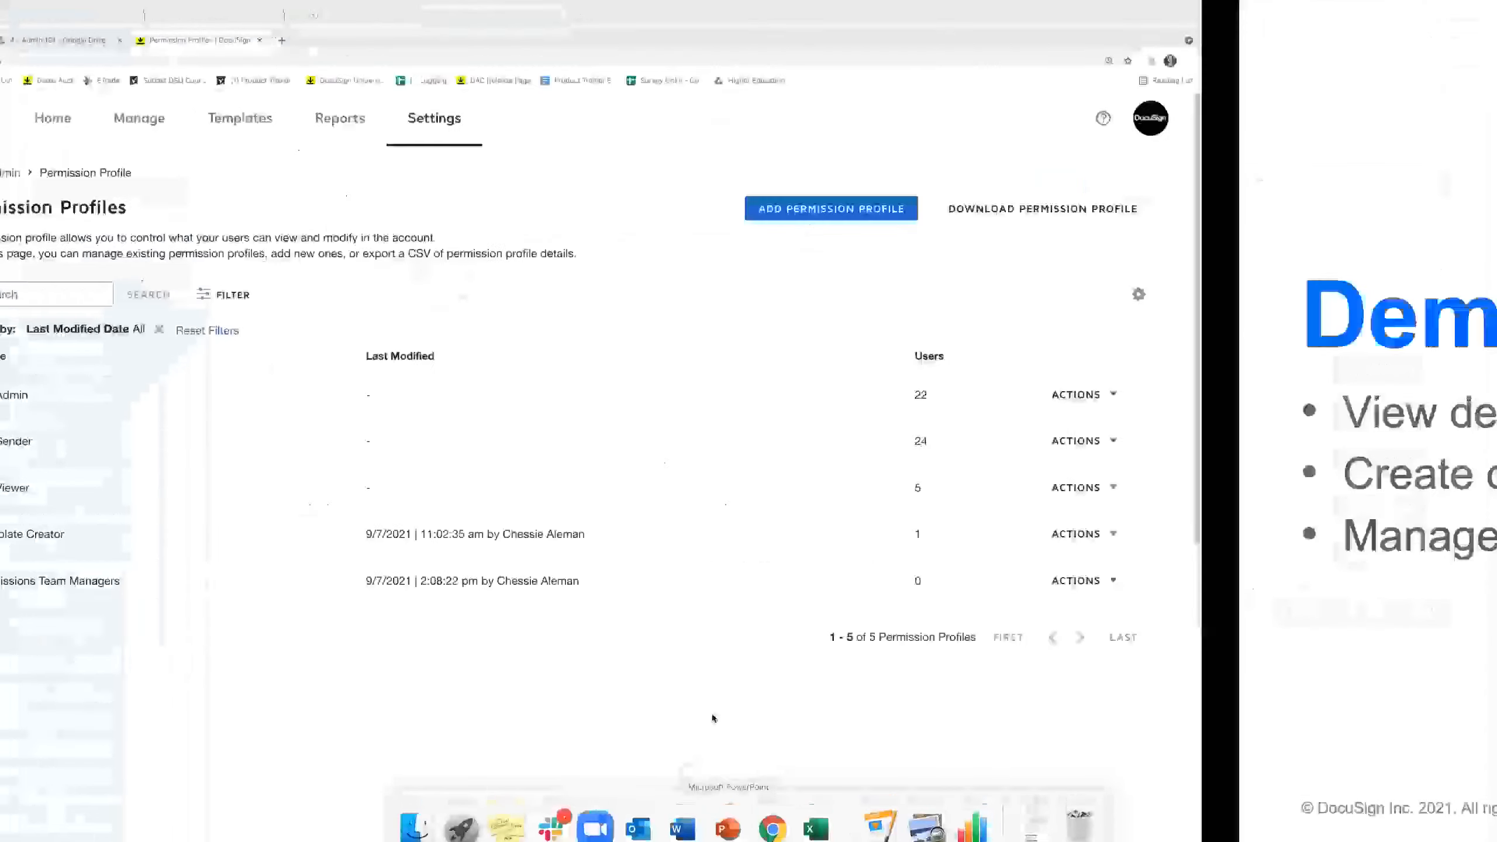
pyautogui.click(715, 718)
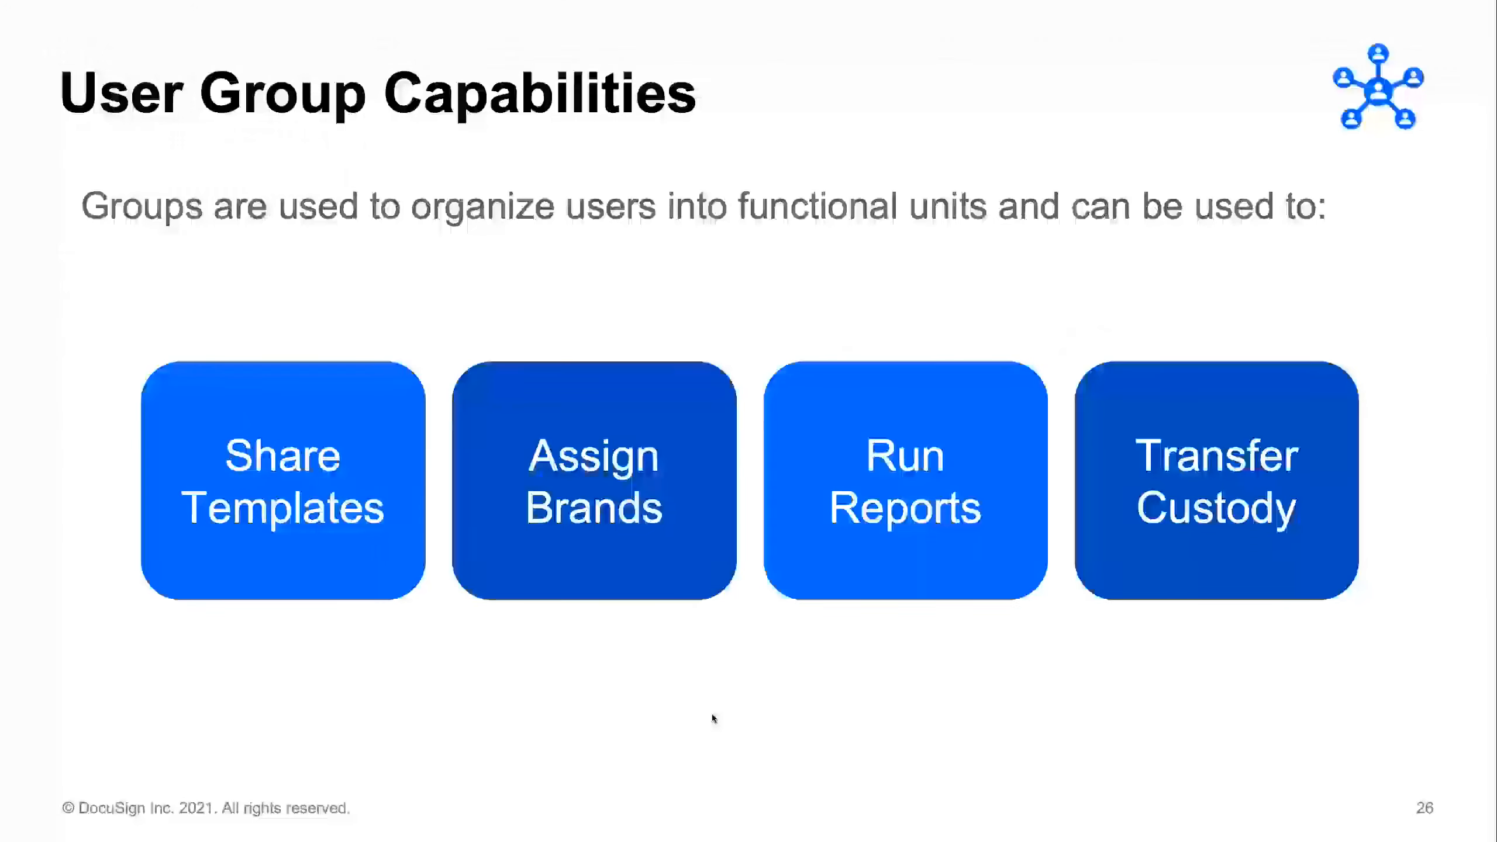
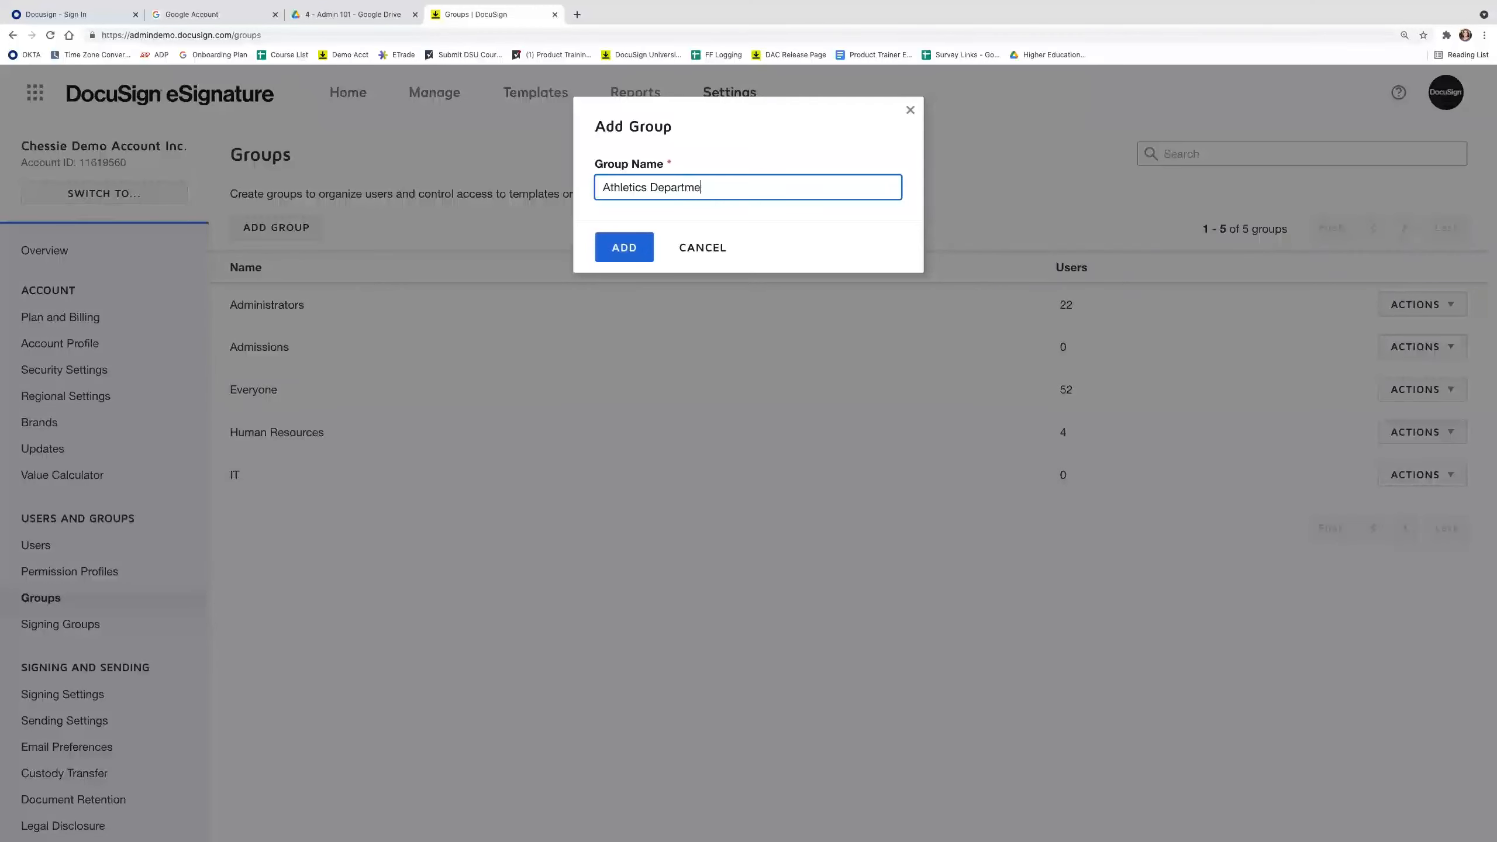
# Finish creating the Athletics Department group with its two DS Sender users.
pyautogui.click(616, 254)
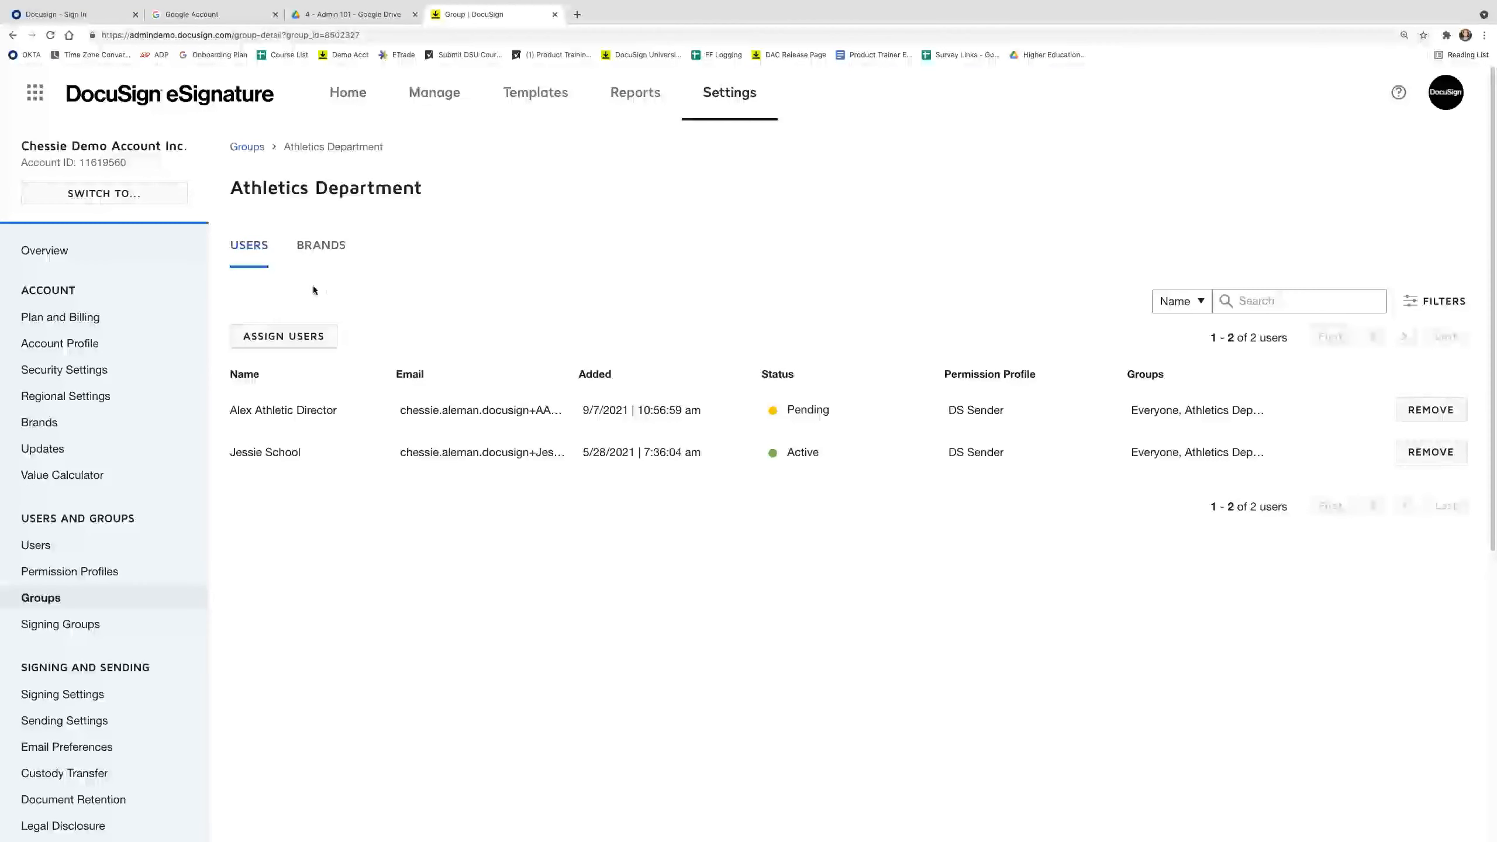
# Assign ABC Athletics Brand to the group and confirm it appears under its brands.
pyautogui.click(323, 251)
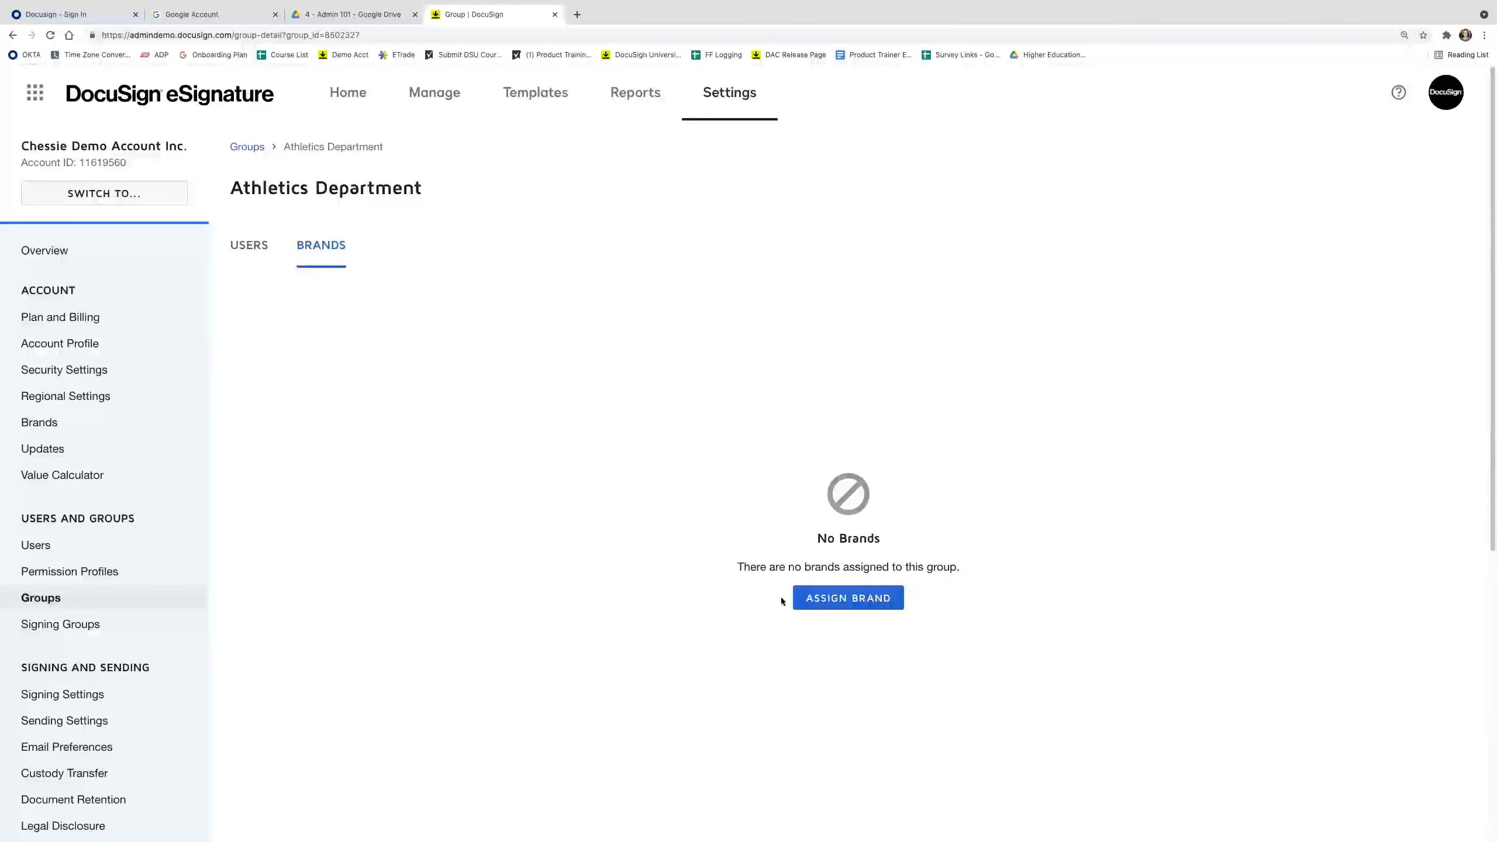
pyautogui.click(884, 607)
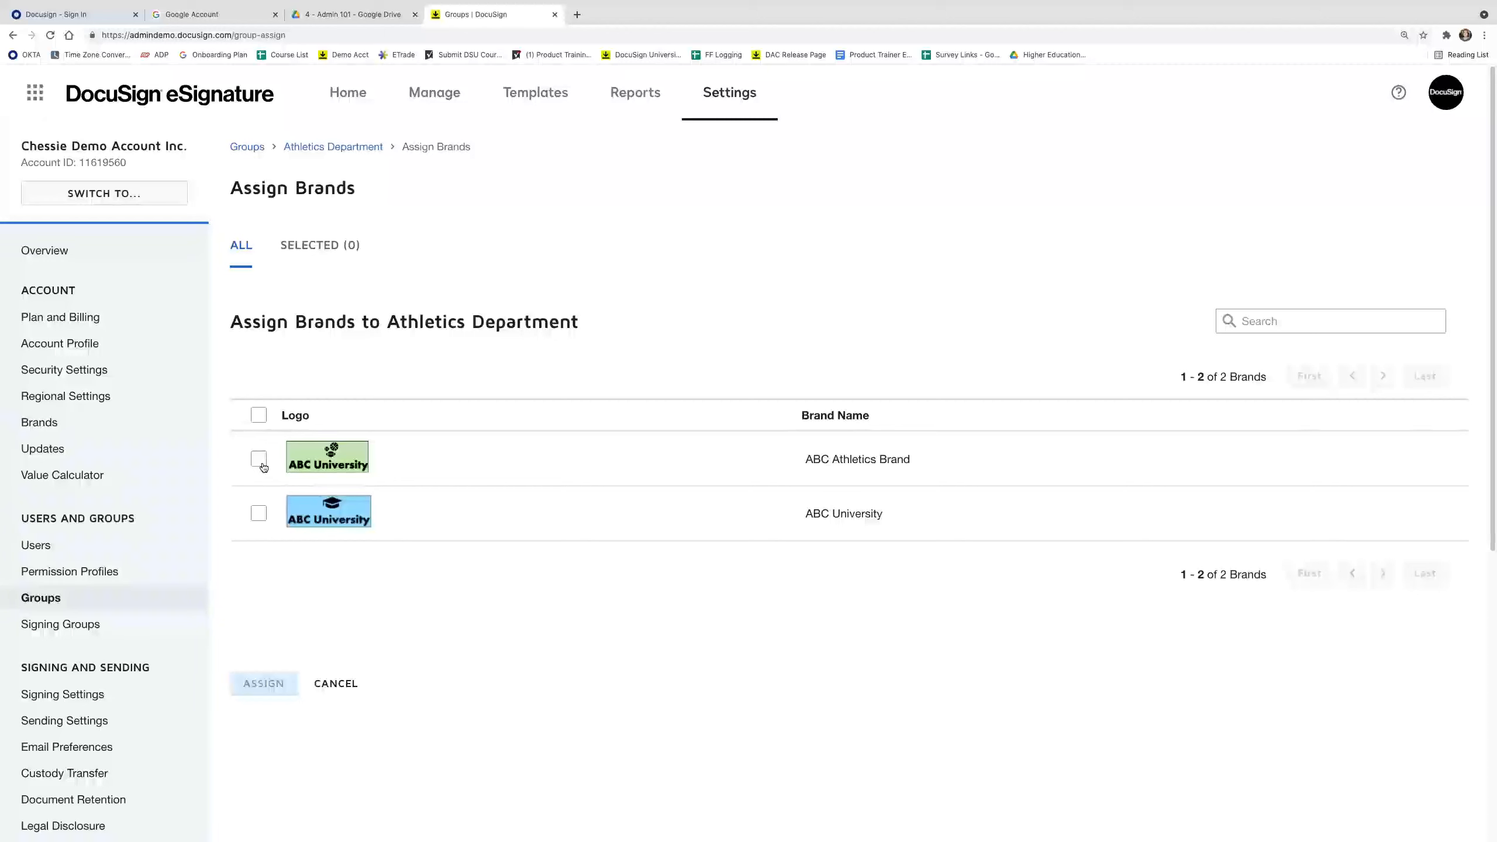
pyautogui.click(258, 459)
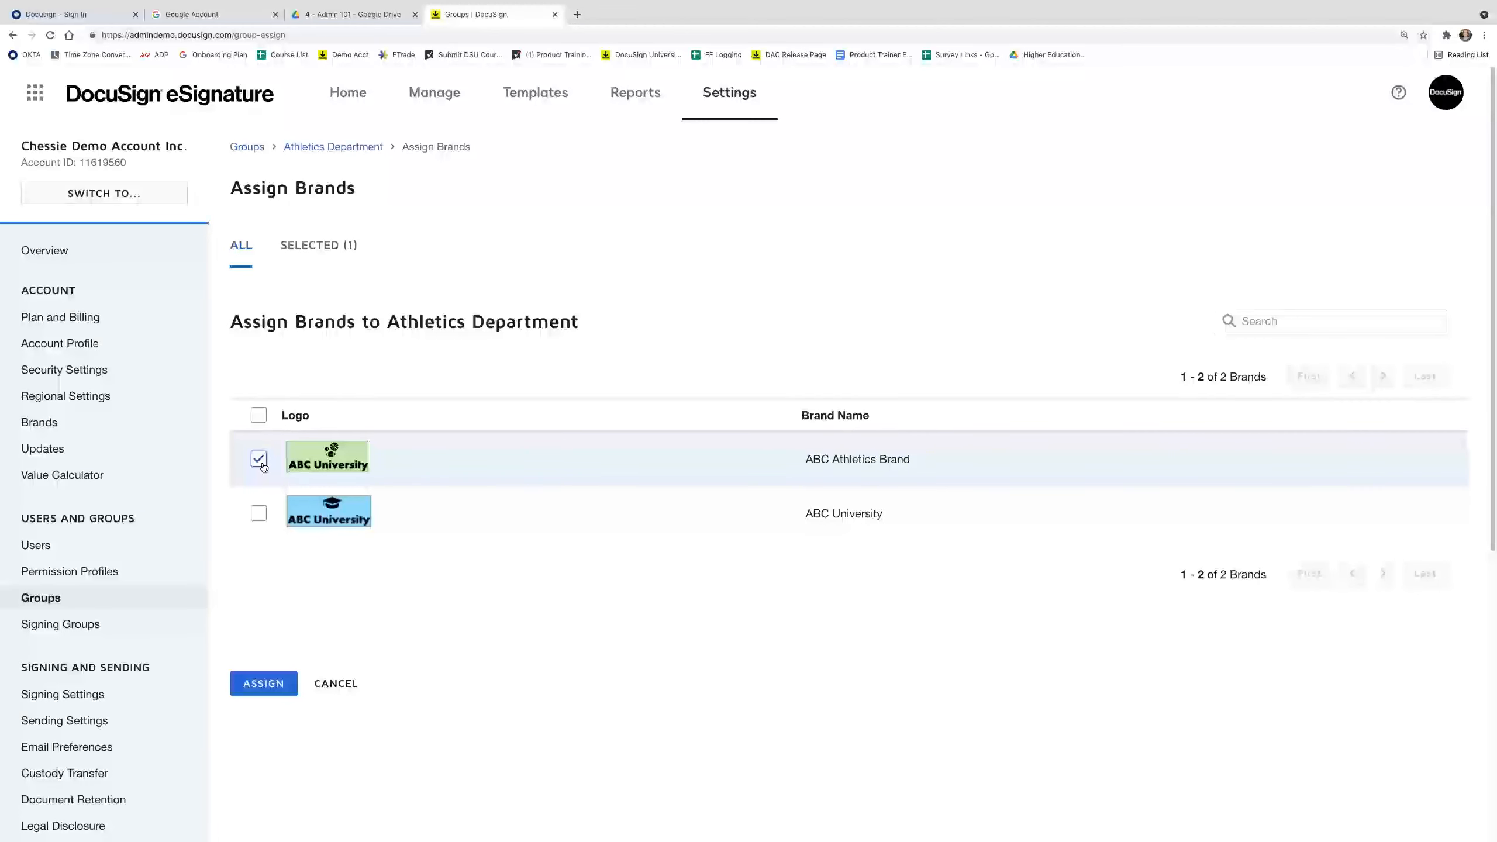
pyautogui.click(265, 684)
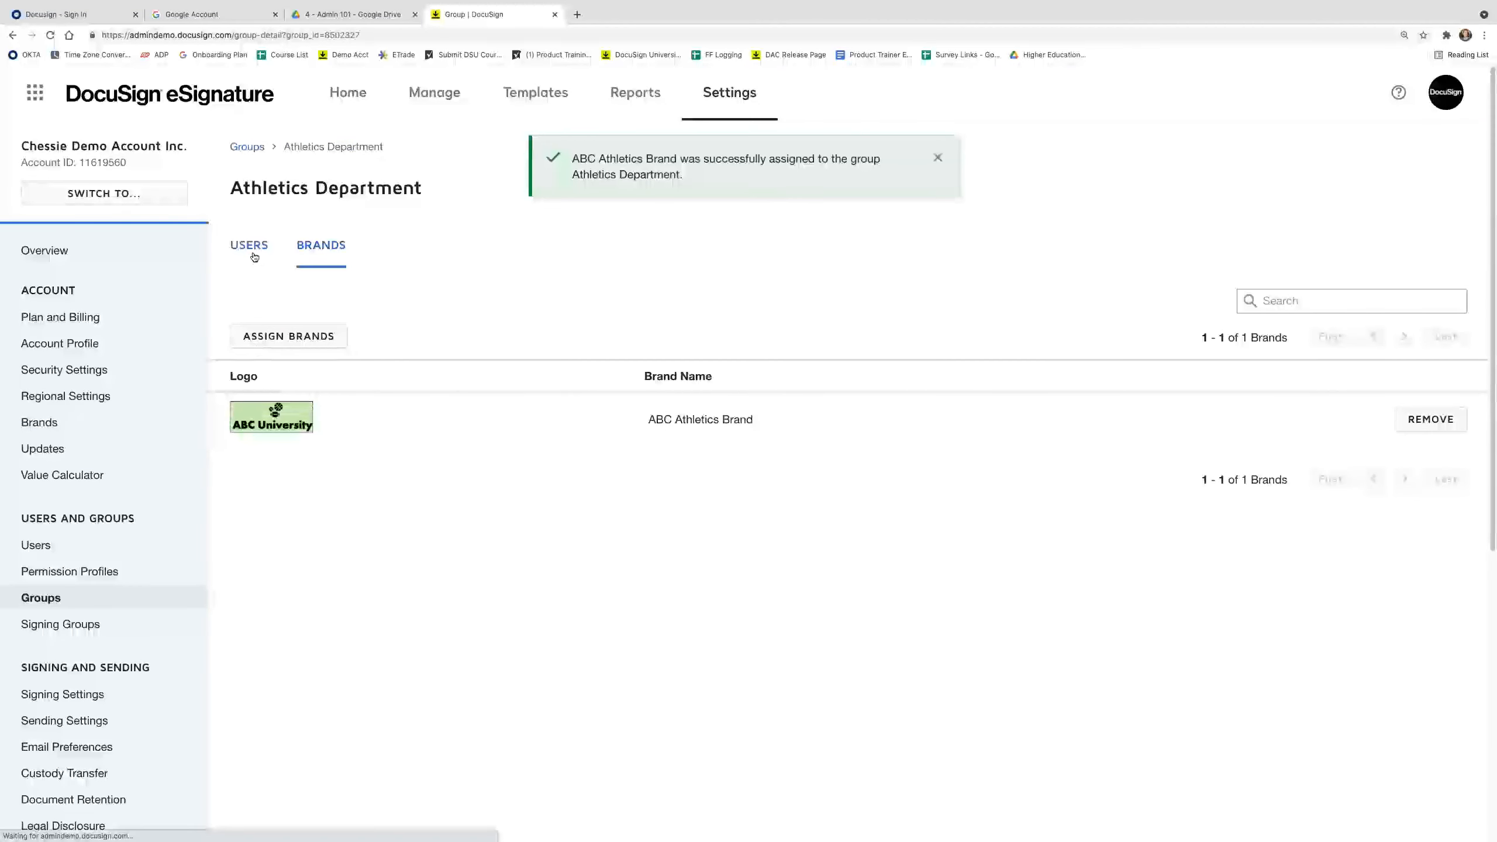
pyautogui.click(250, 246)
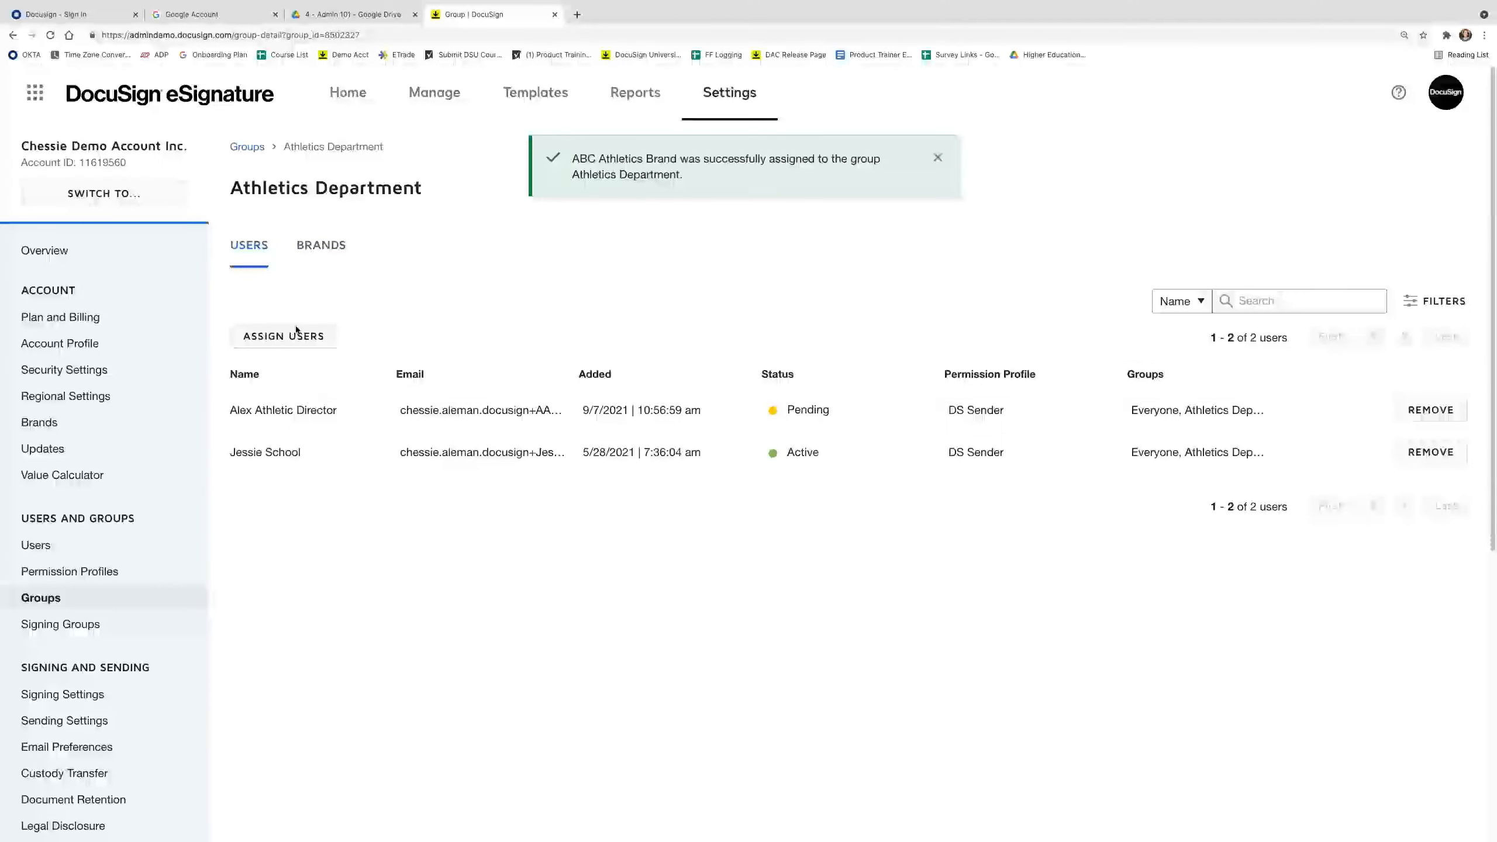
pyautogui.click(321, 245)
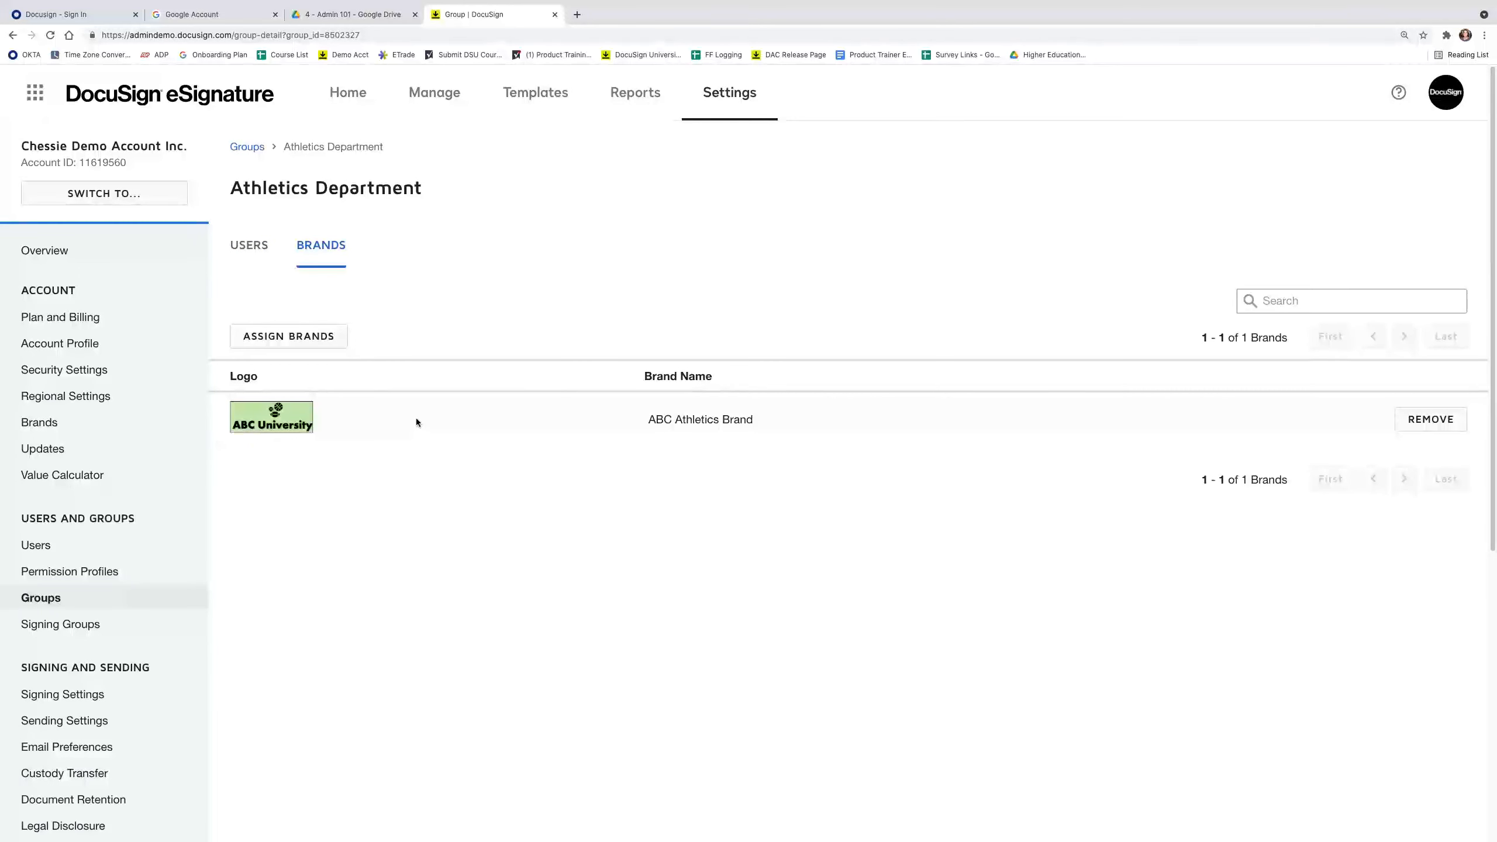
# Check the group's two users and ABC Athletics Brand, then go to My Templates.
pyautogui.click(249, 244)
pyautogui.click(331, 247)
pyautogui.click(249, 247)
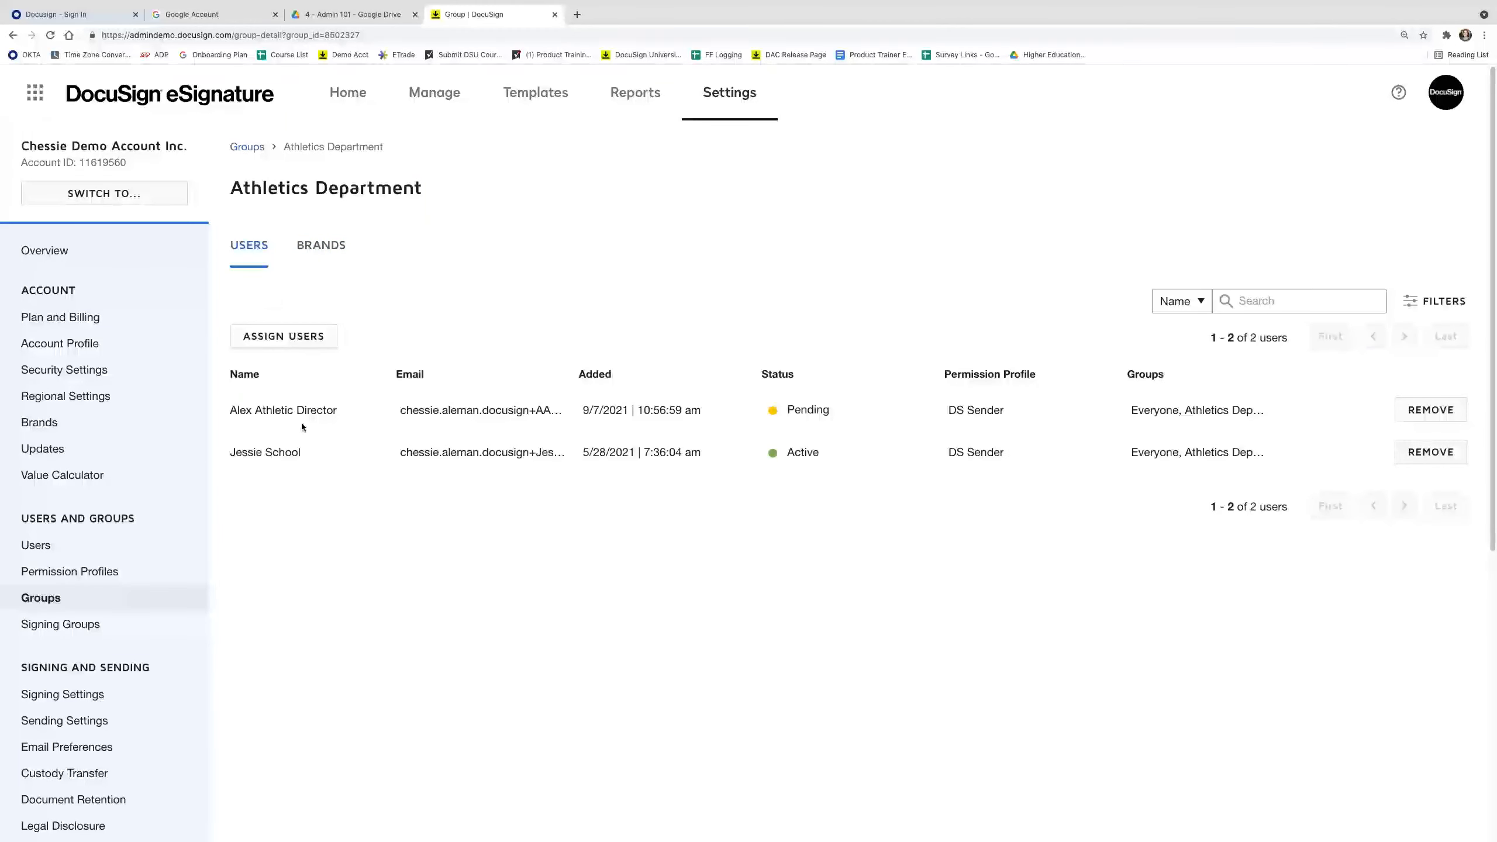
pyautogui.click(532, 99)
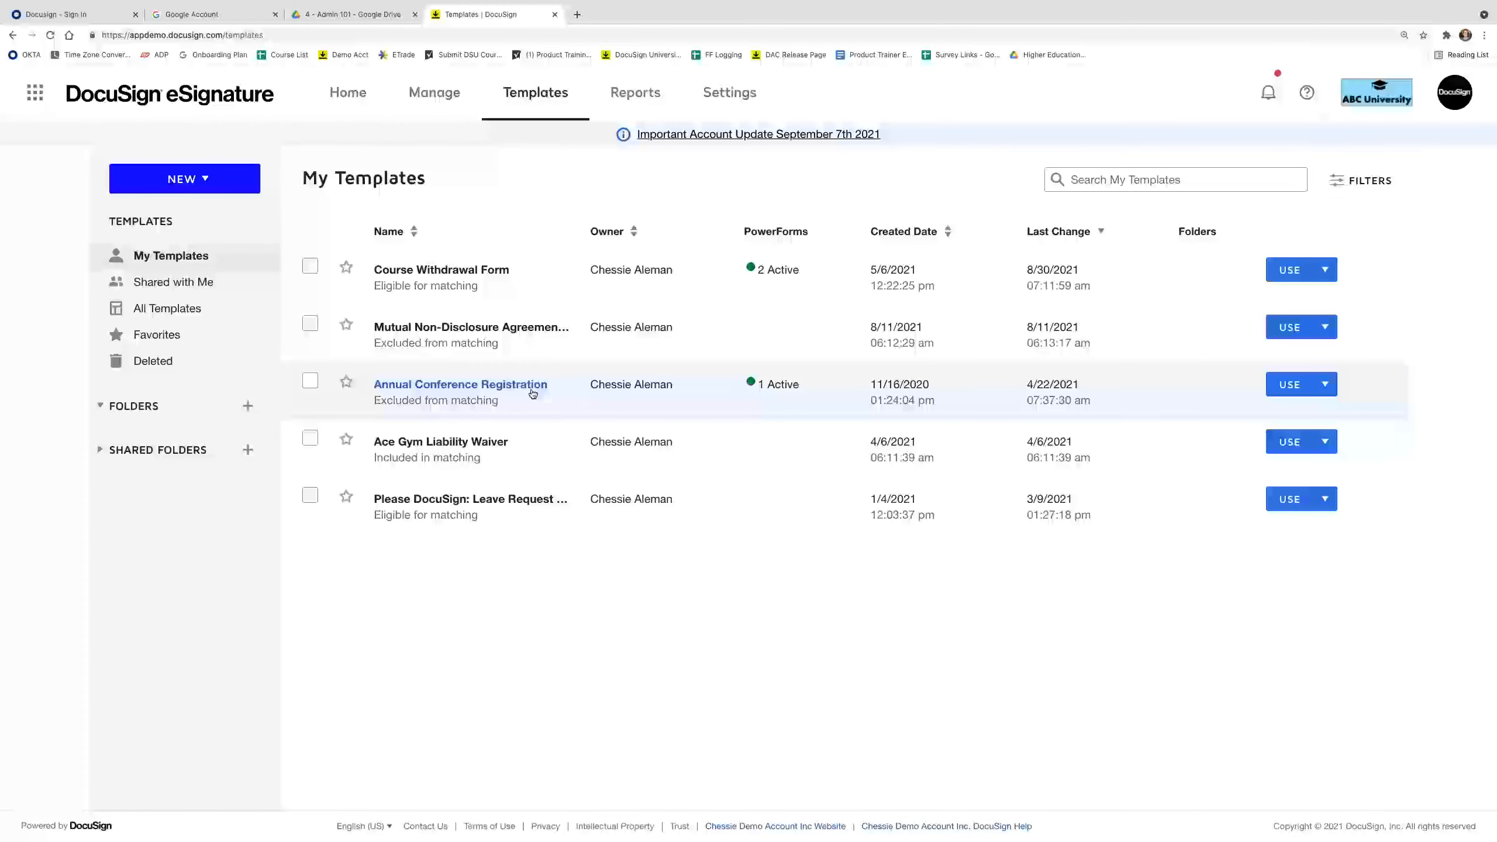
# Share Annual Conference Registration with the Athletics Department group, then view Signing Groups in Settings.
pyautogui.click(1325, 383)
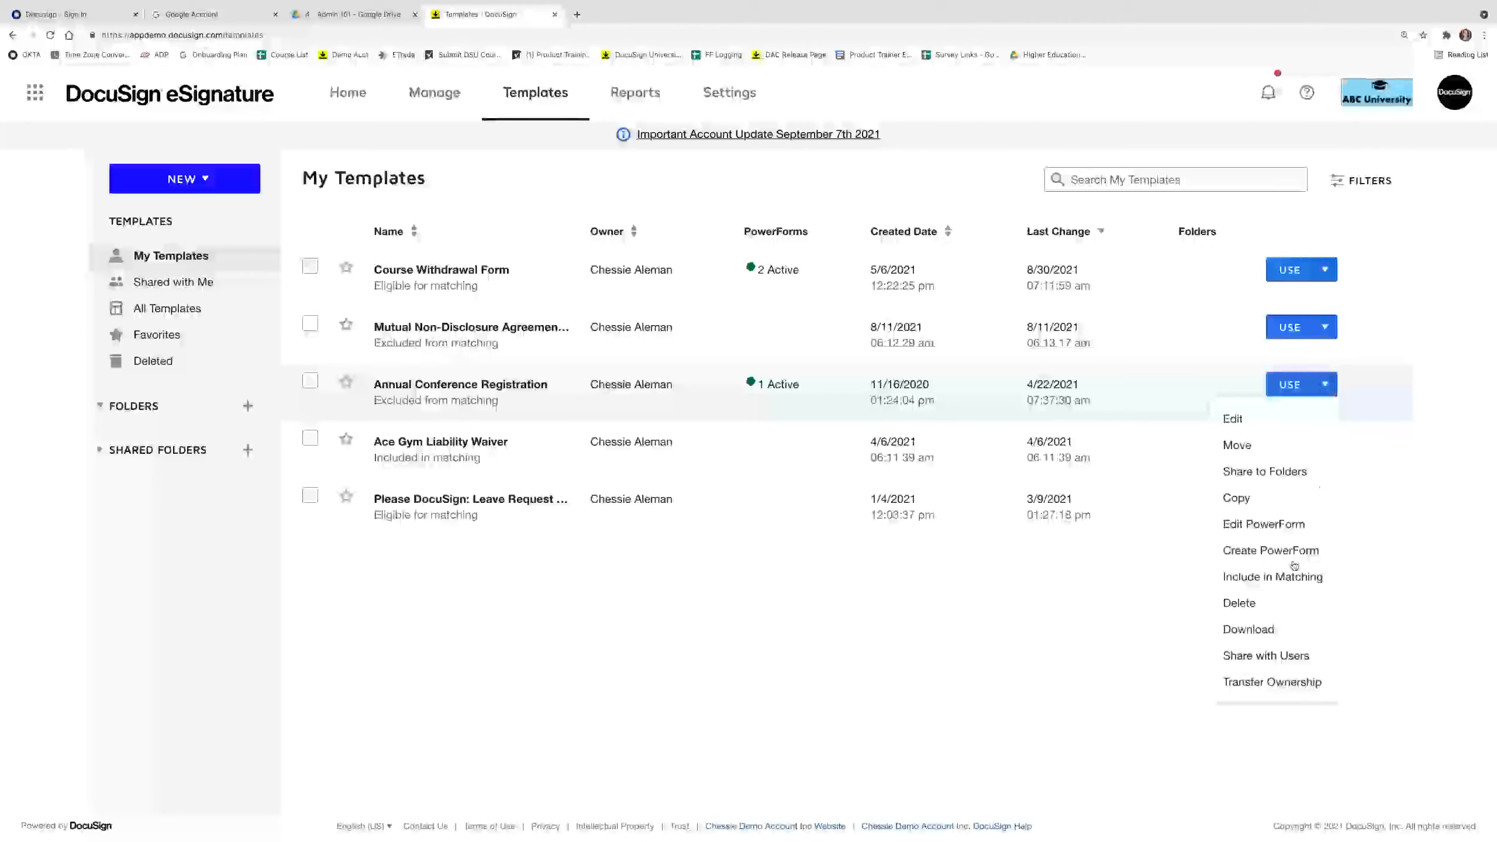
pyautogui.click(1307, 656)
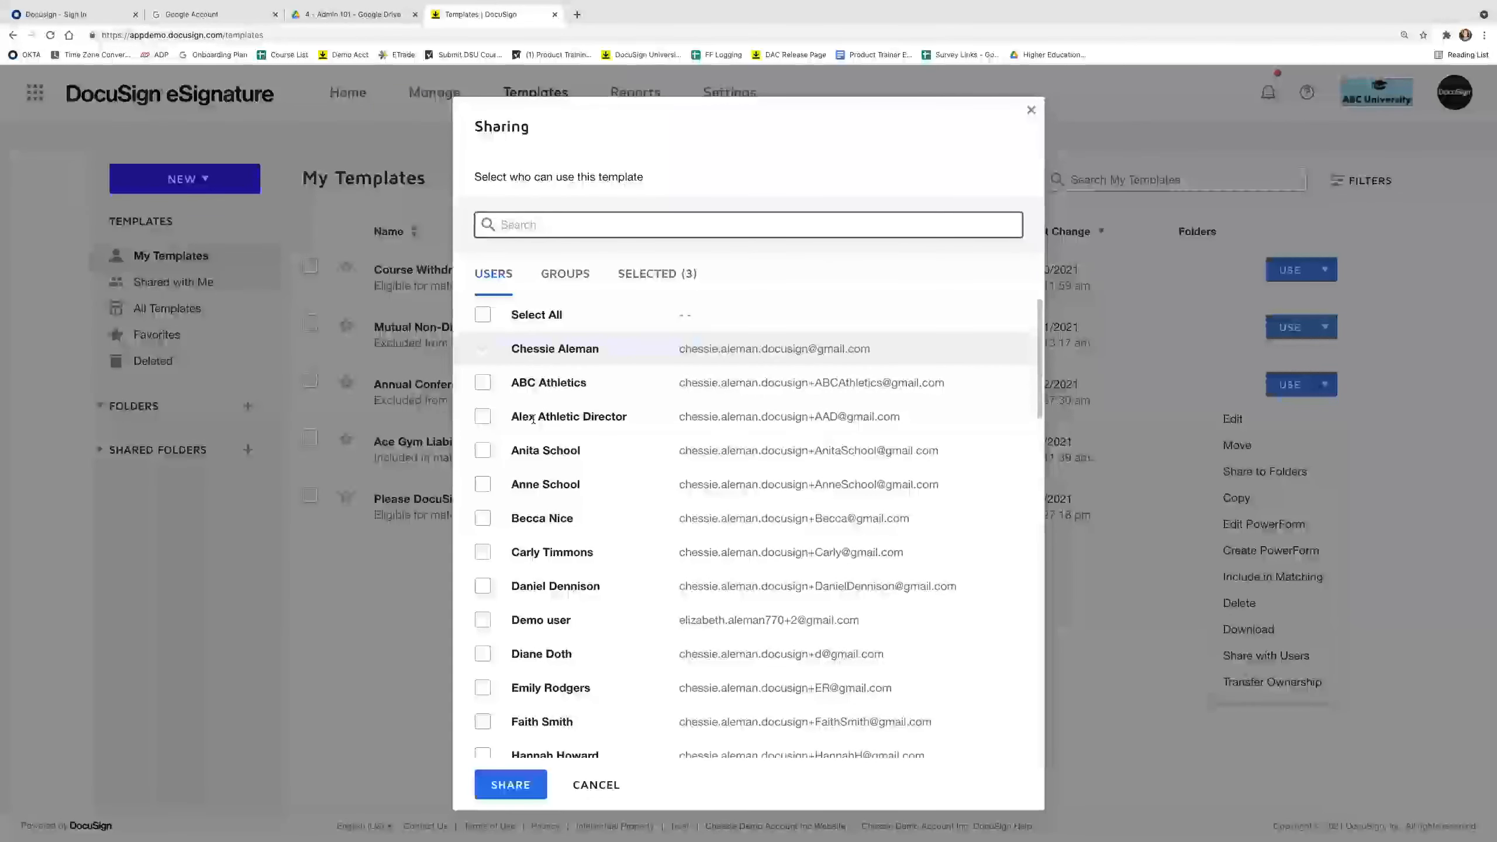
pyautogui.click(566, 276)
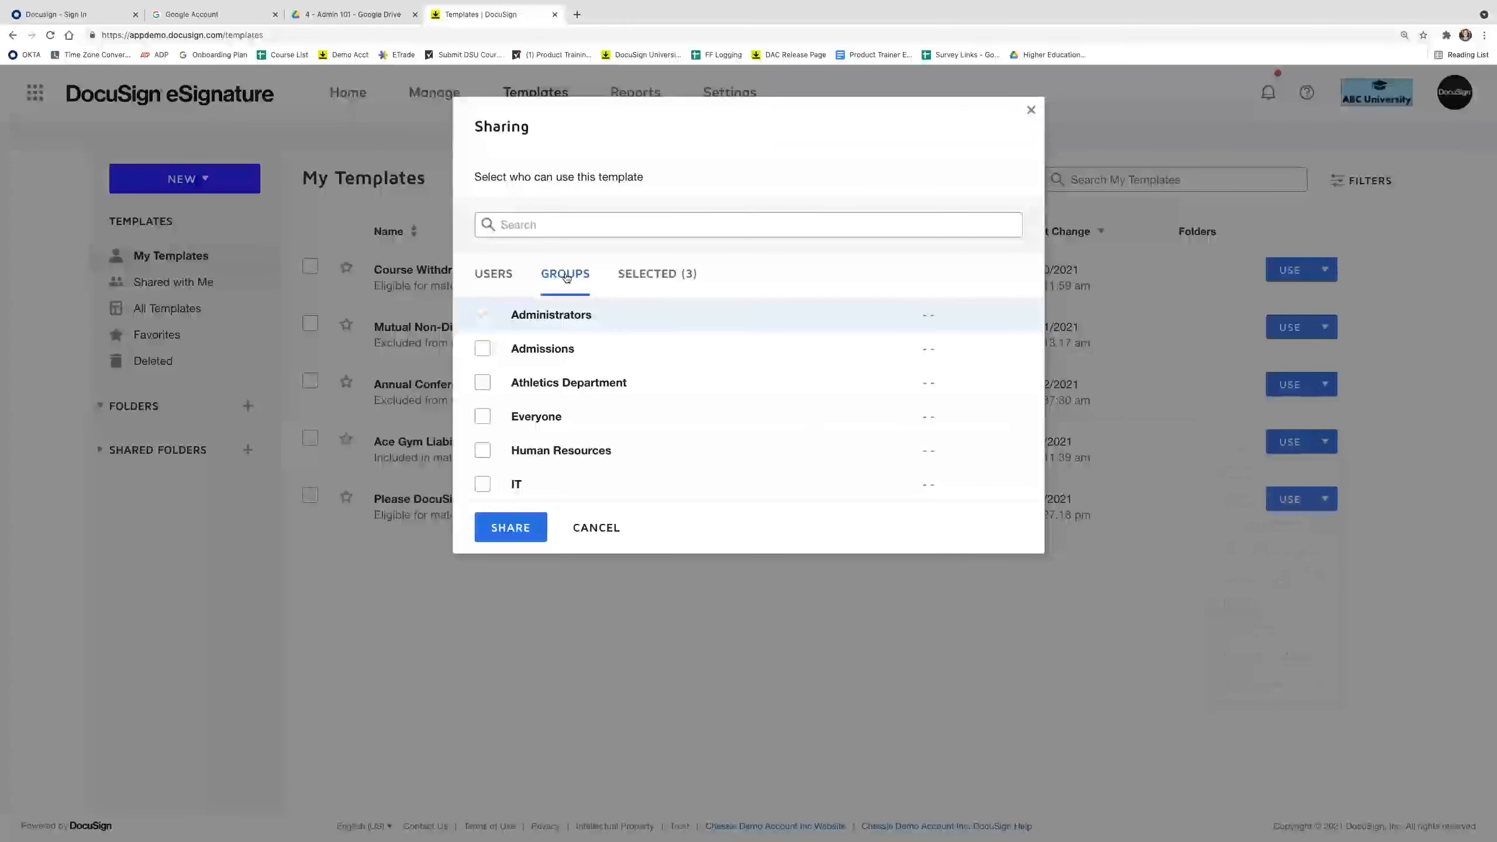
pyautogui.click(483, 385)
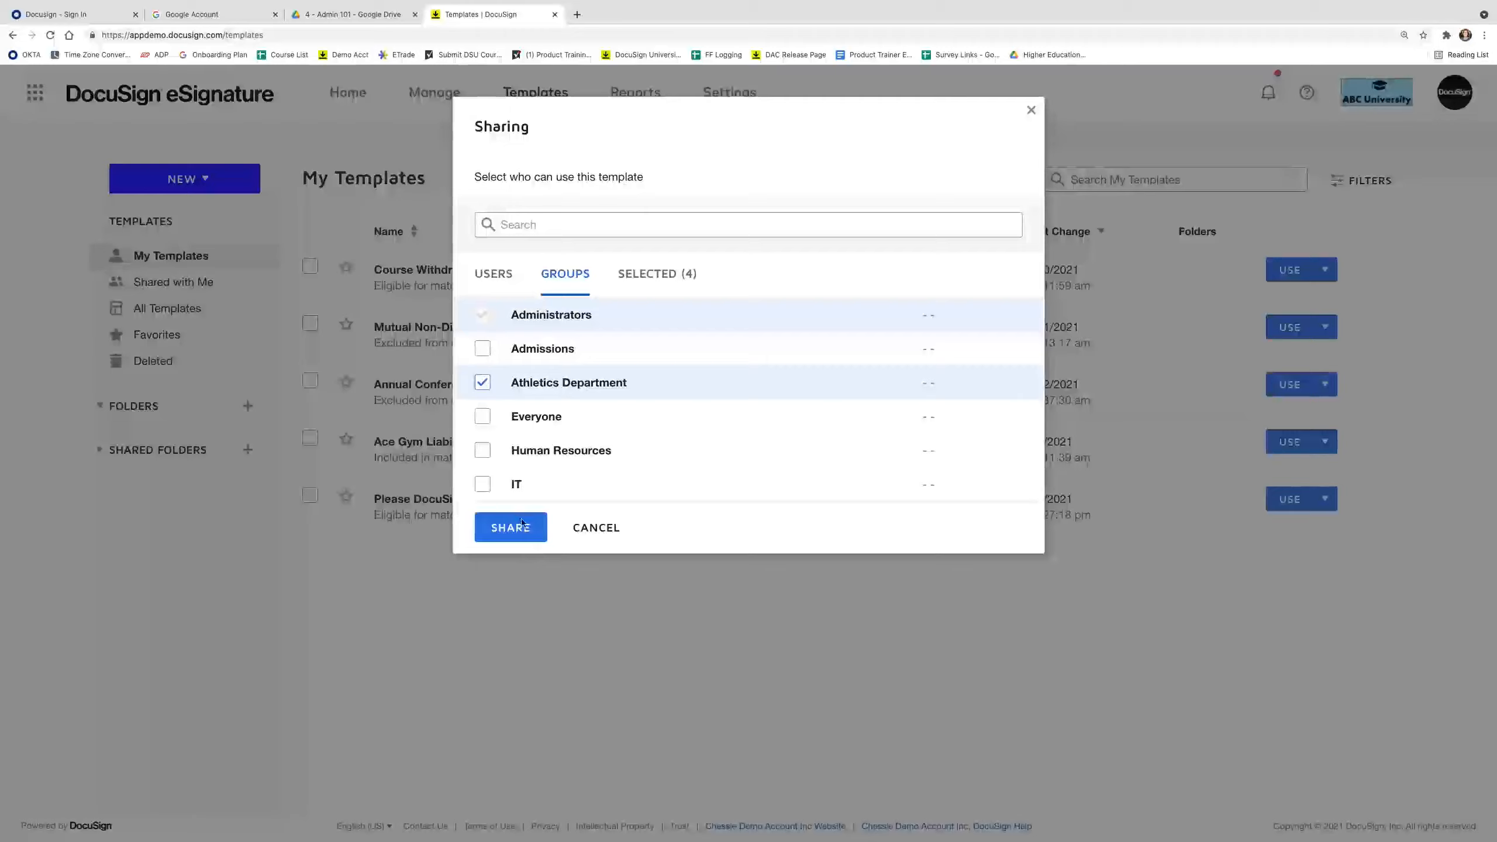
pyautogui.click(495, 527)
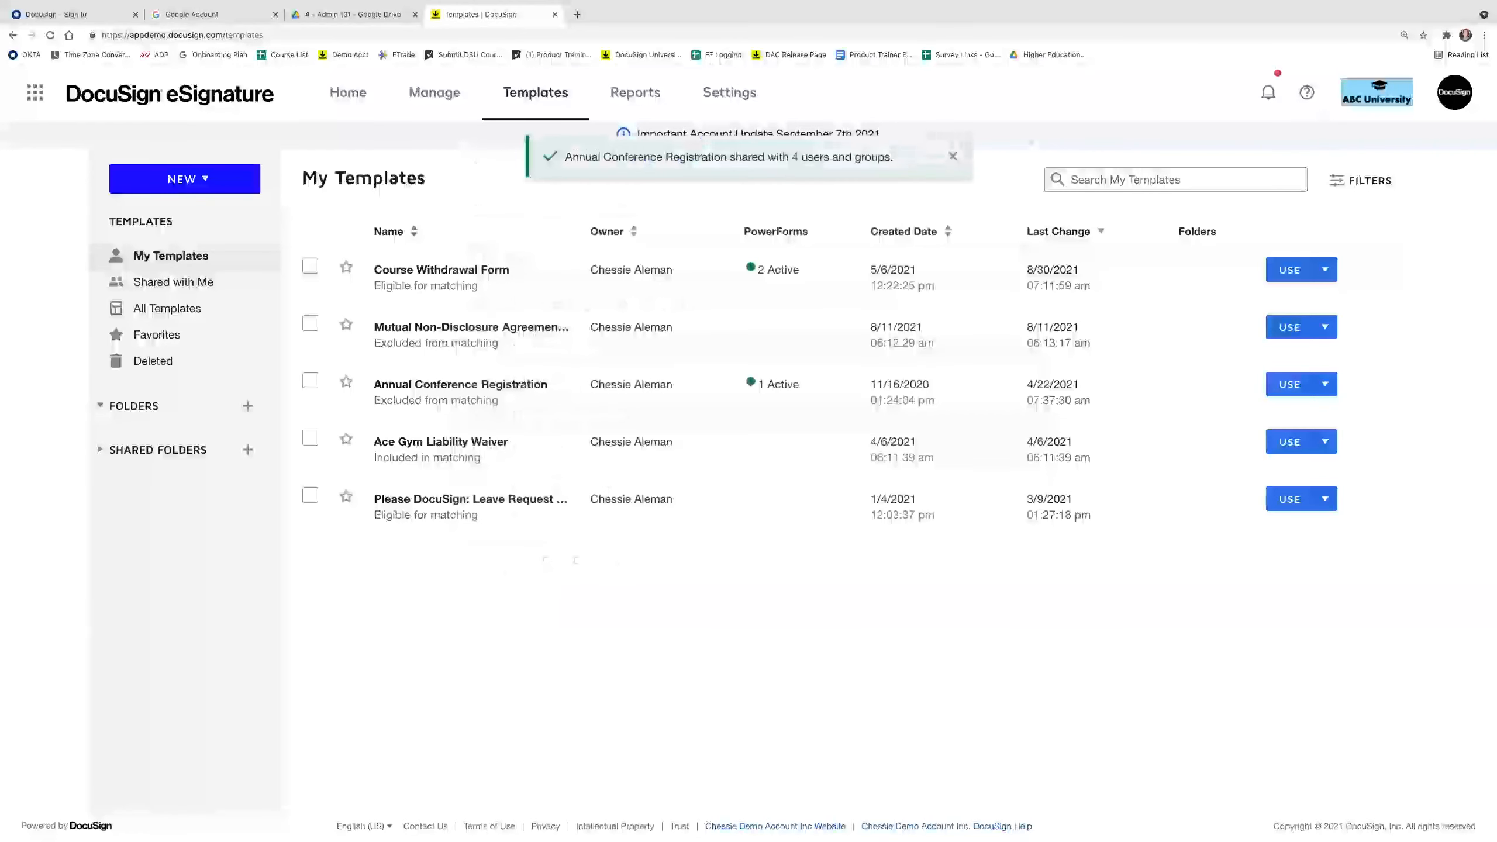
pyautogui.click(734, 92)
pyautogui.click(63, 623)
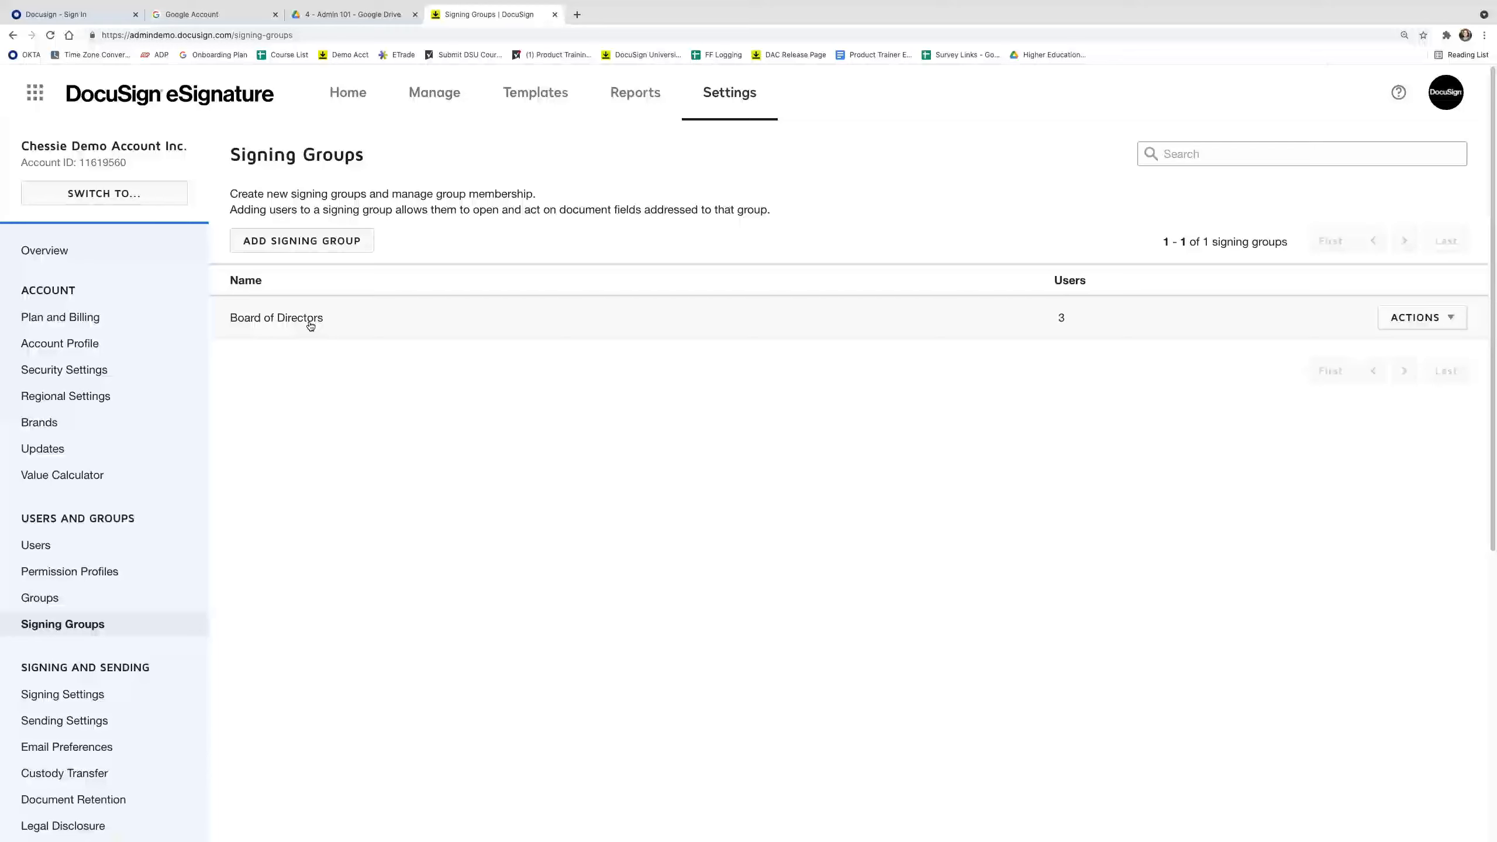
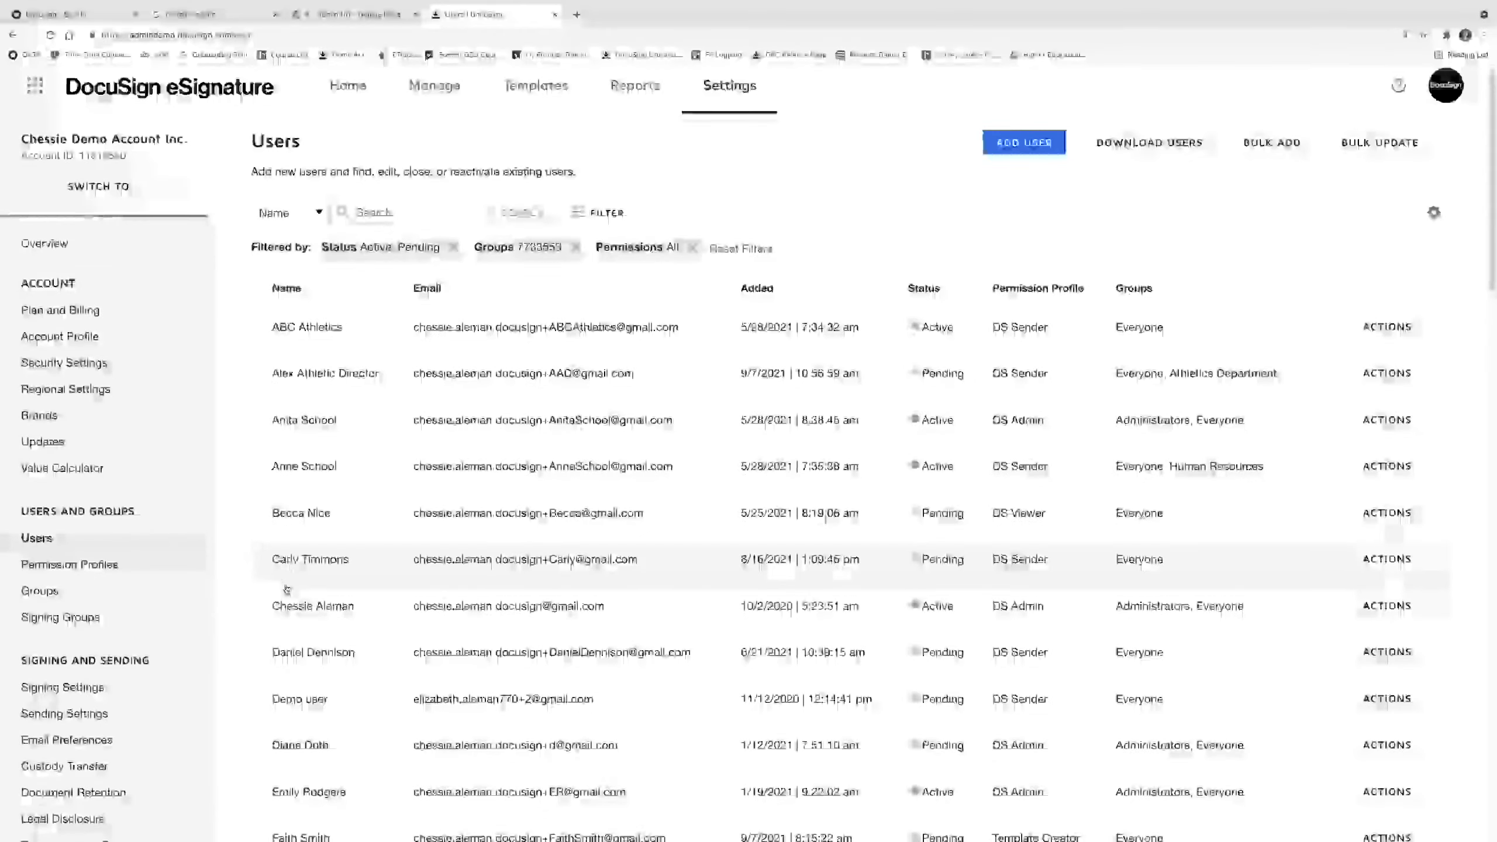
# Choose Share user's envelopes from the chosen user's ACTIONS menu in the Users list.
pyautogui.scroll(-20, 298, 616)
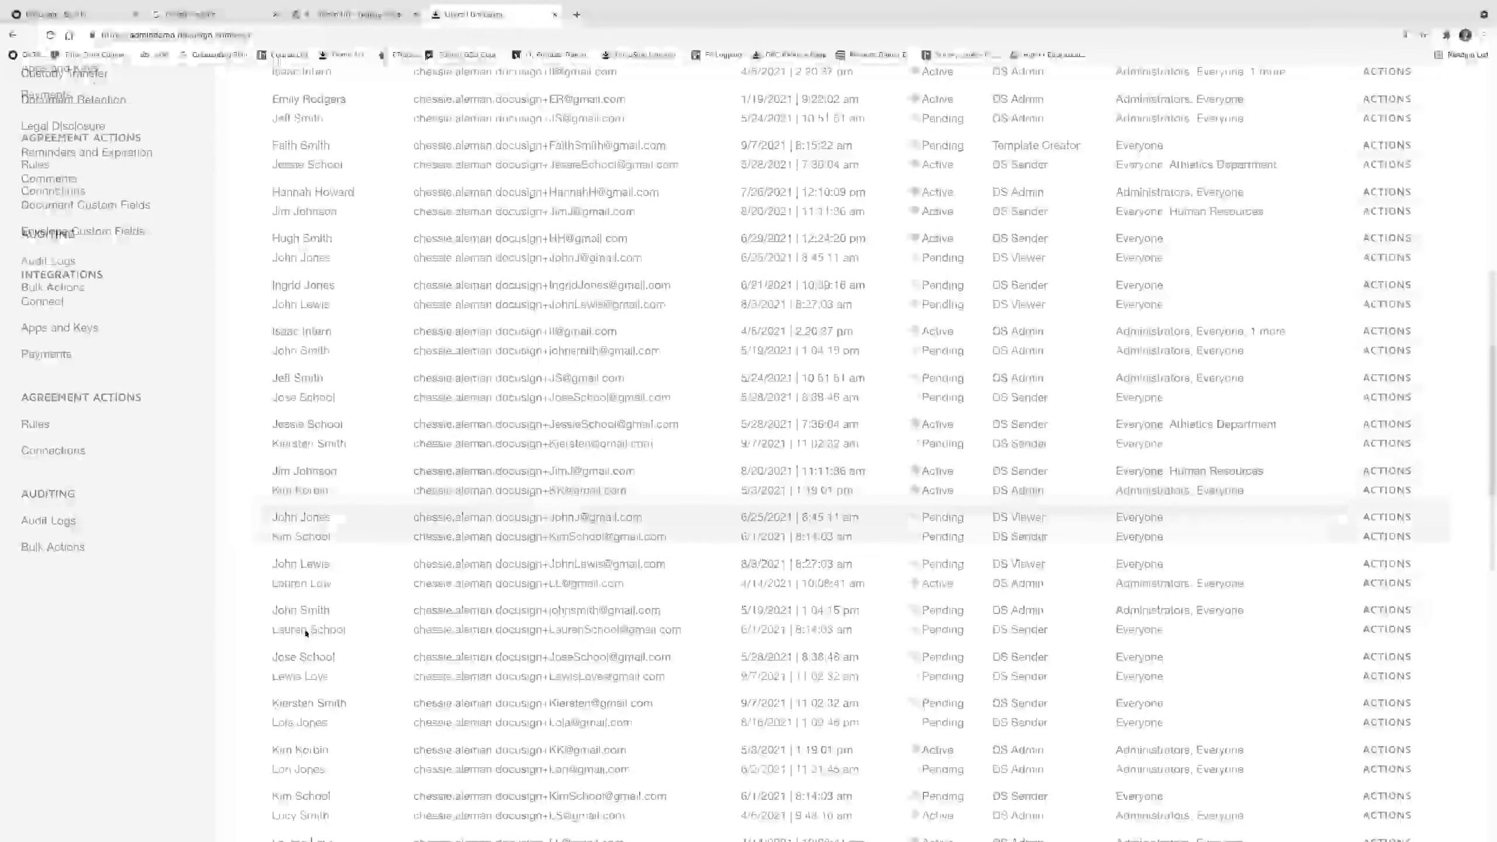
pyautogui.scroll(-4, 306, 640)
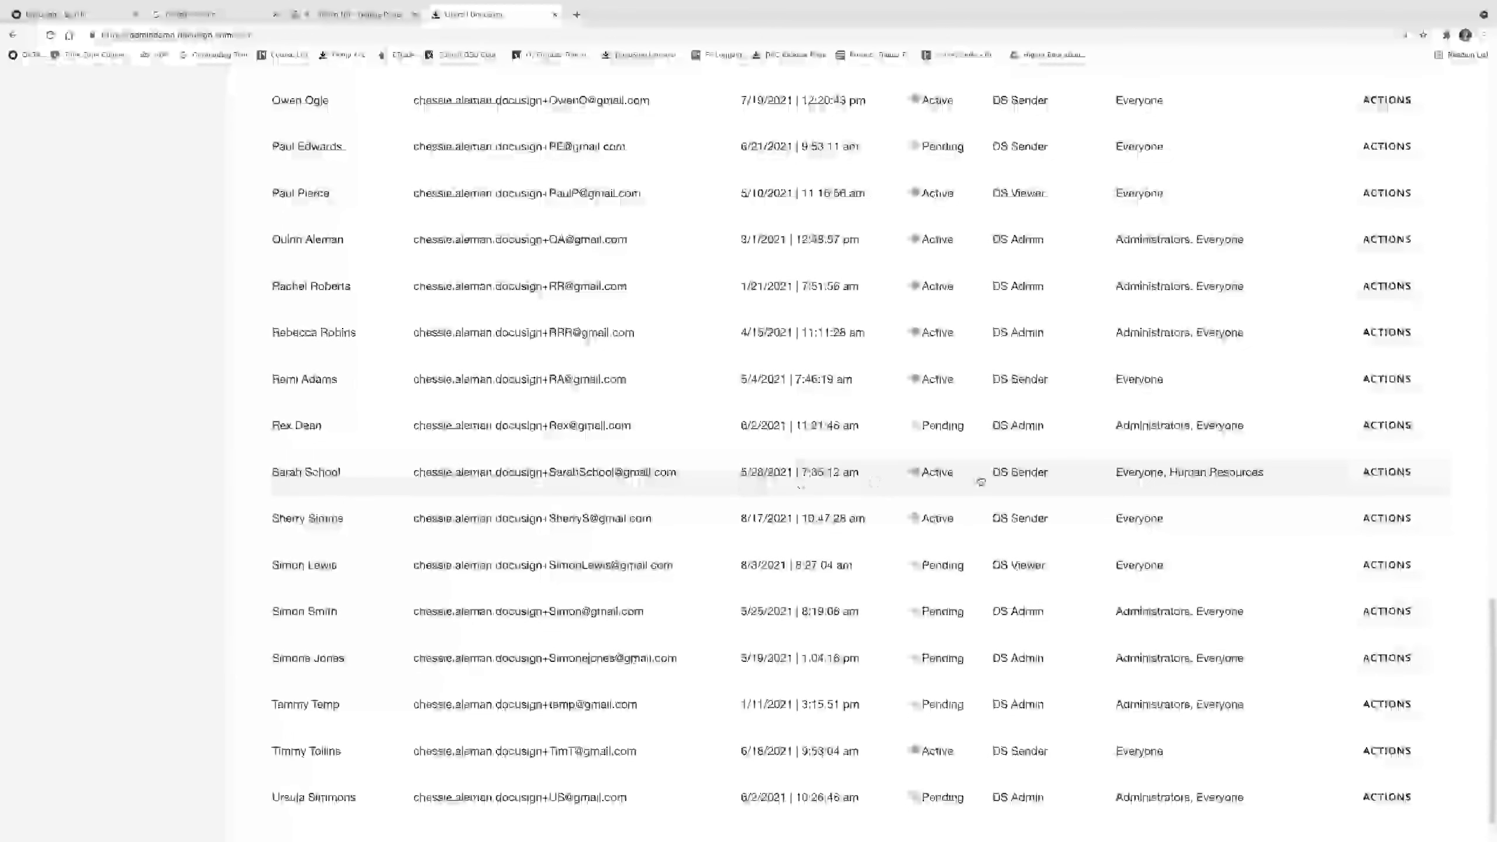
pyautogui.click(1411, 479)
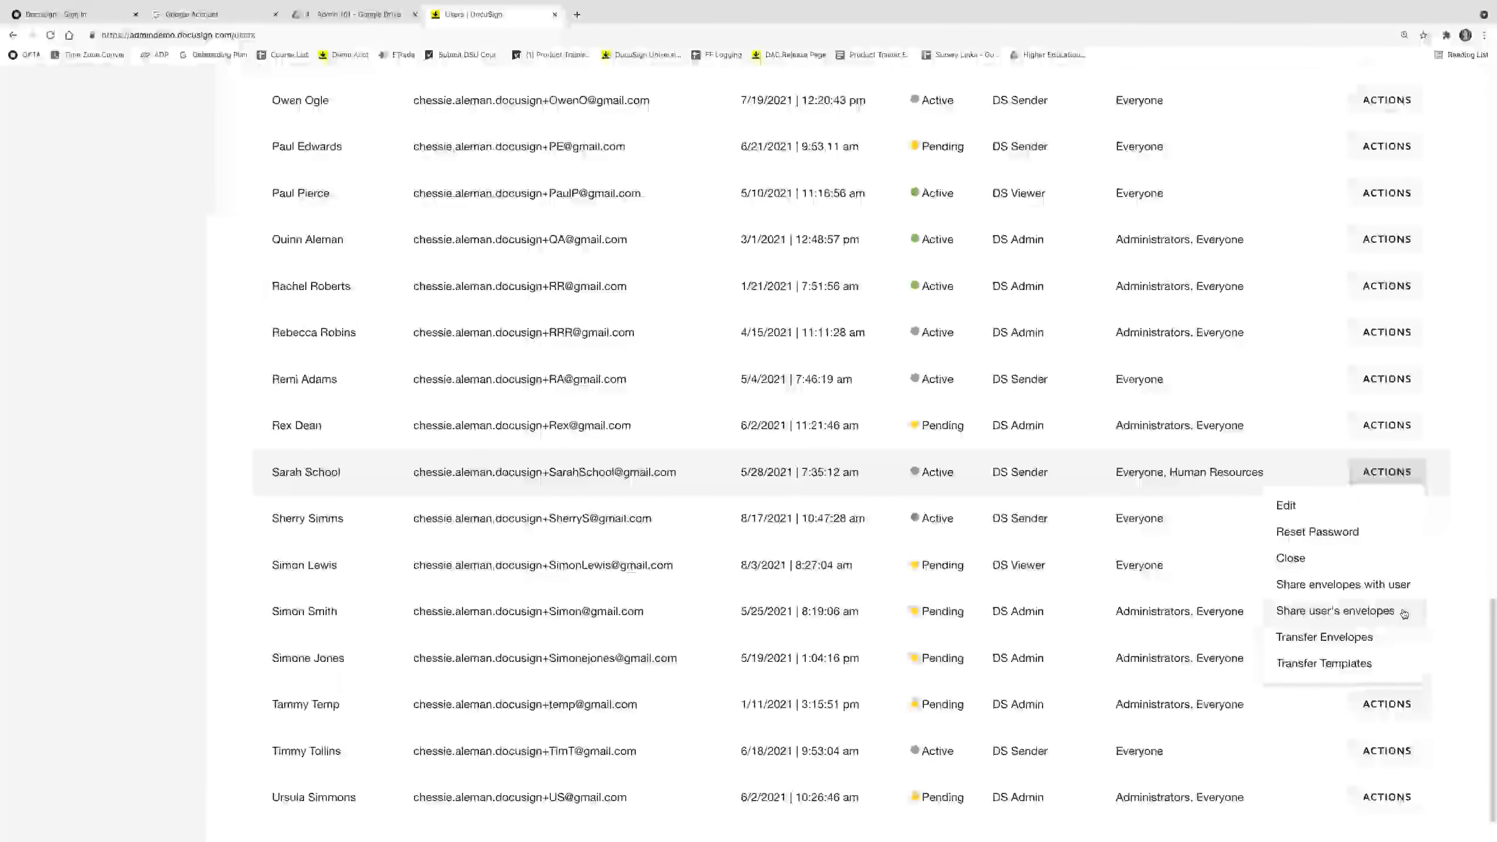
pyautogui.click(1405, 614)
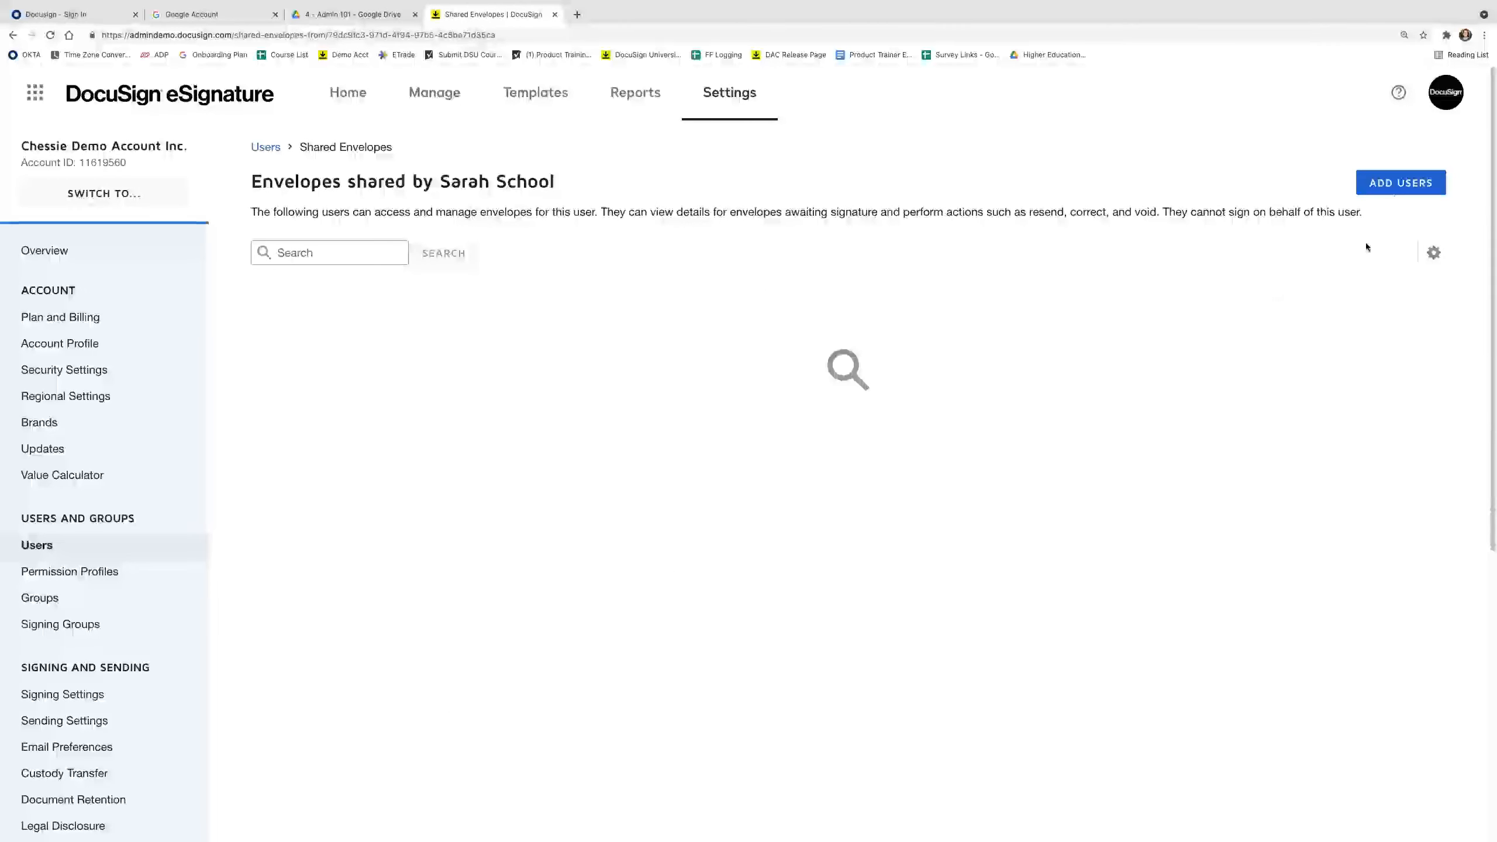
# Add one active user through ADD USERS and assign them shared access to these envelopes.
pyautogui.click(1402, 183)
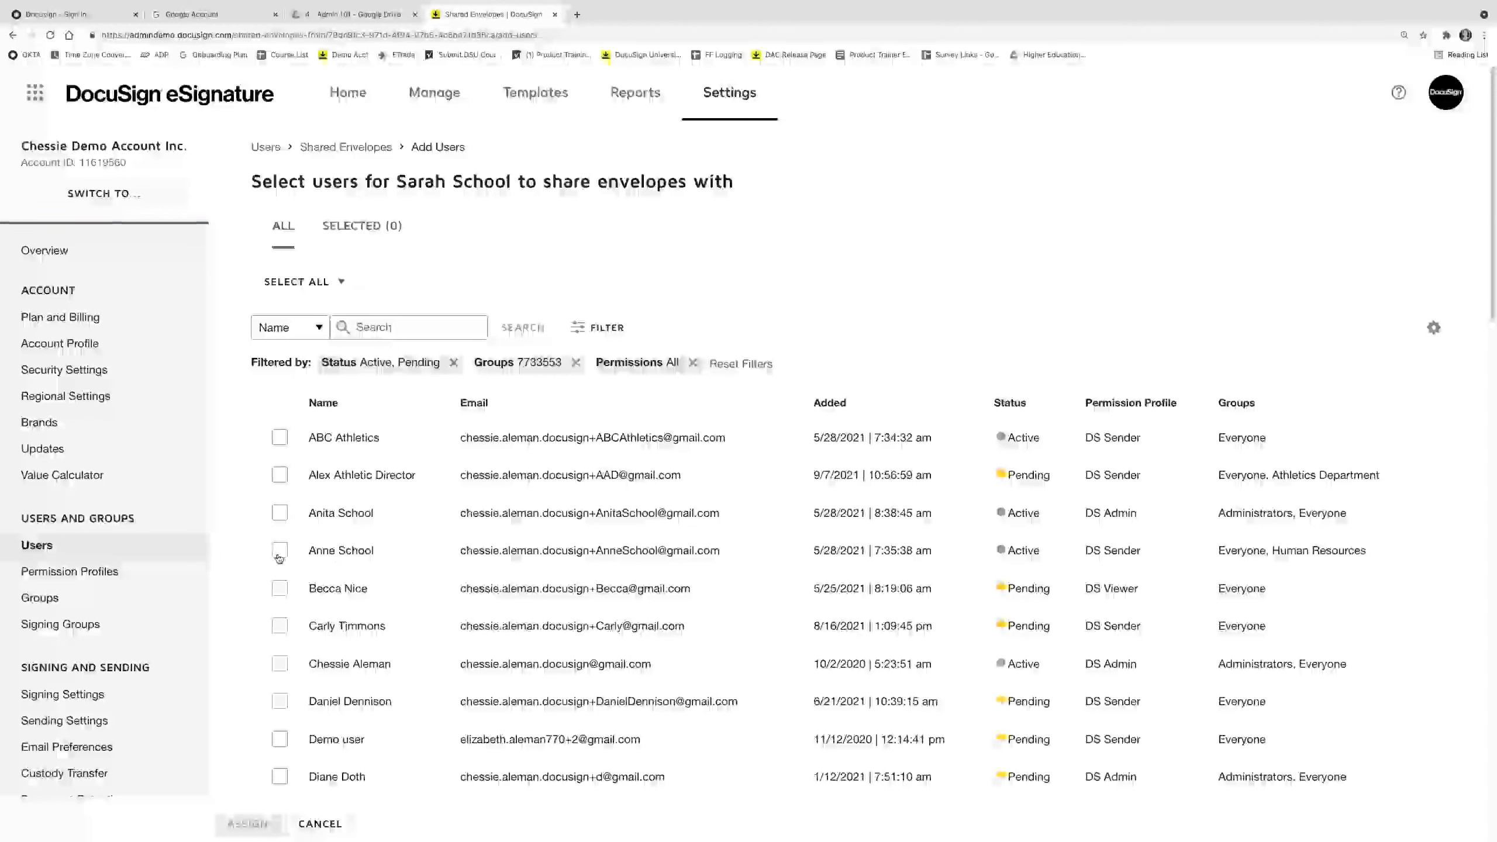
pyautogui.click(280, 552)
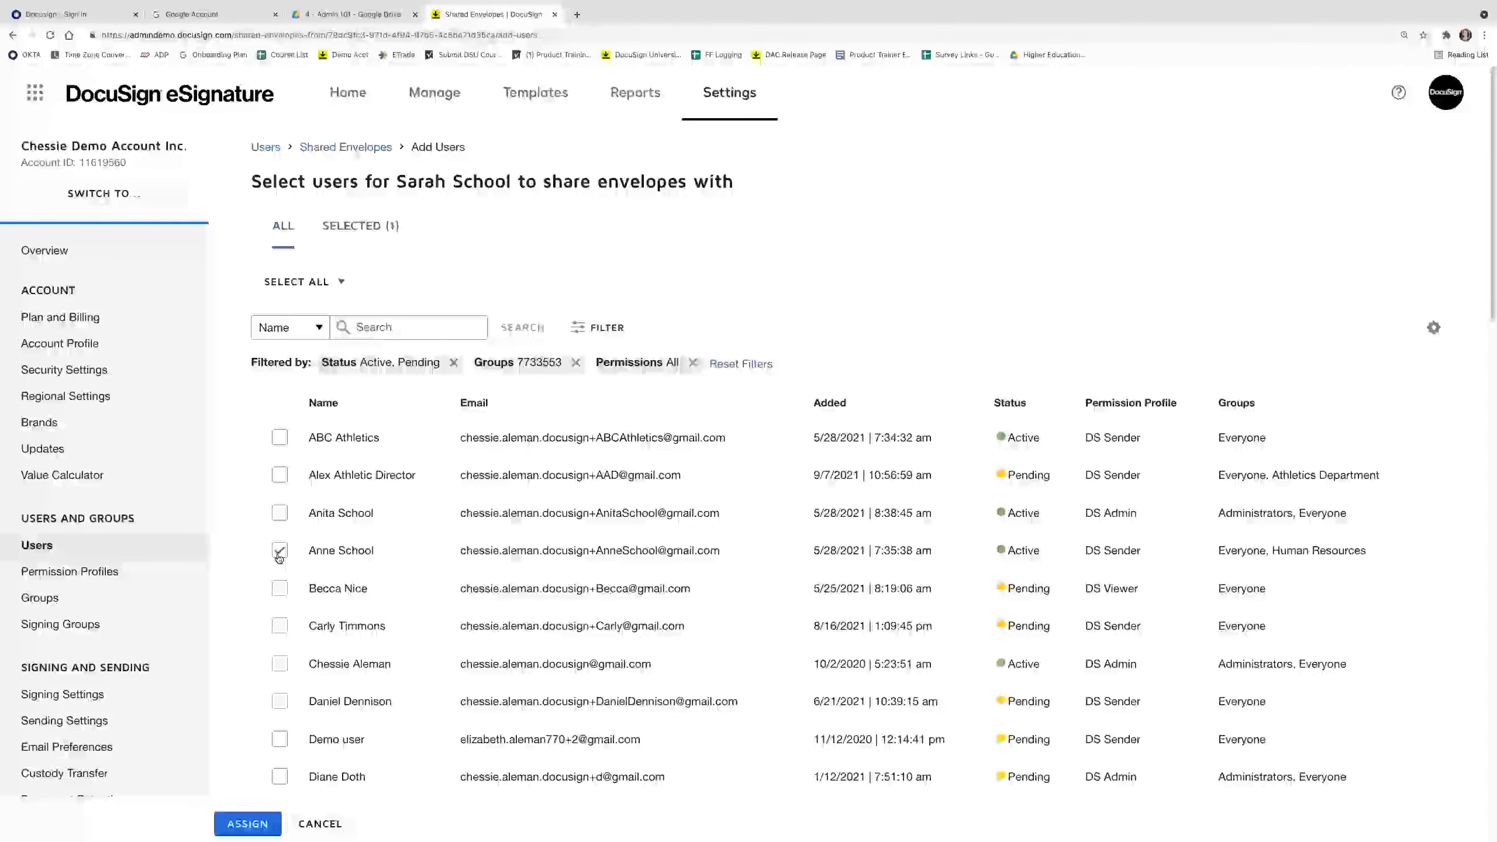
pyautogui.click(238, 831)
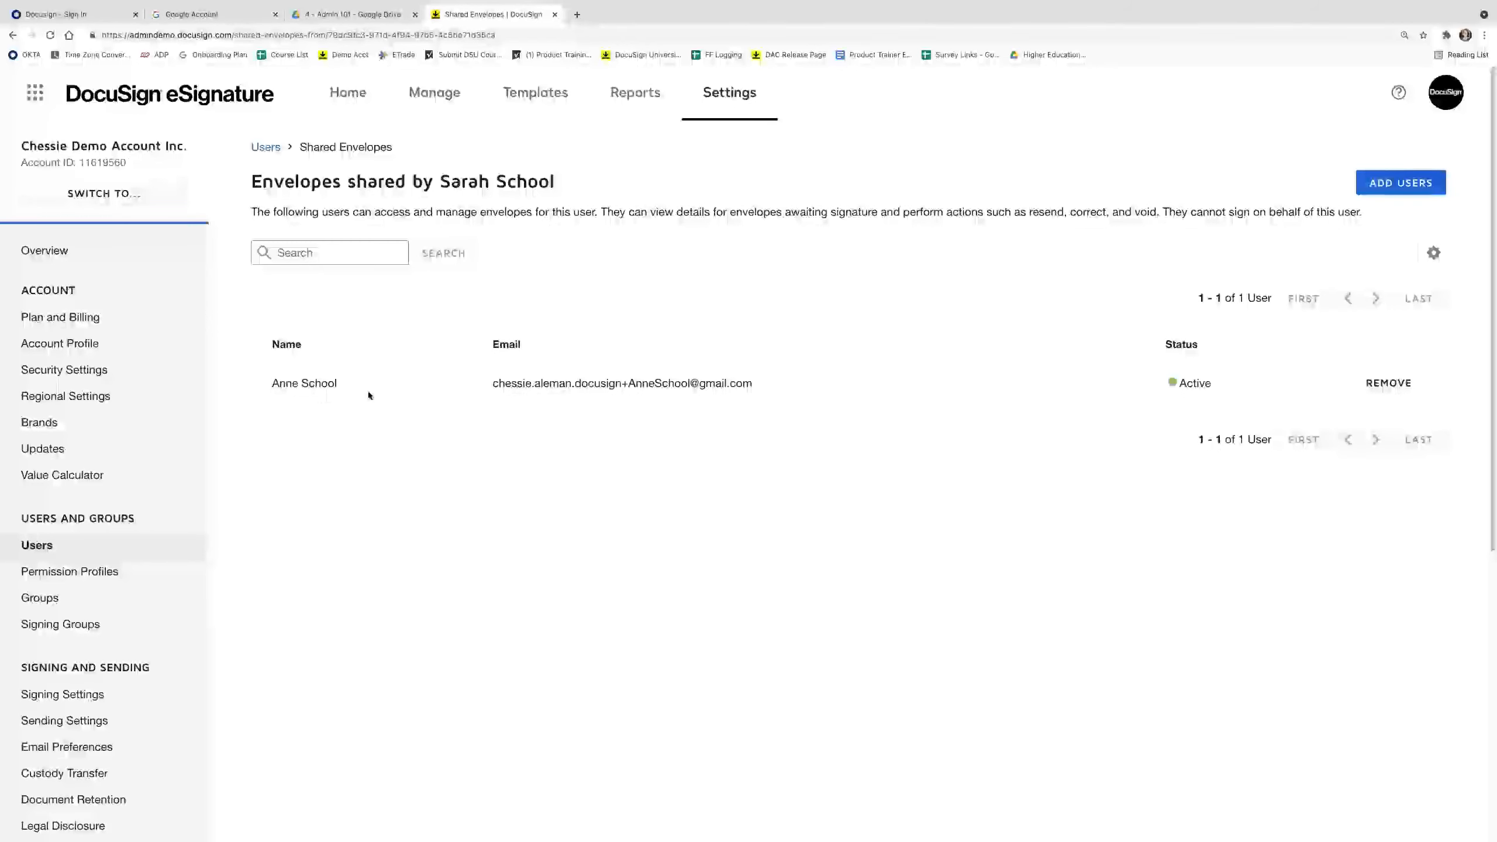
# In a new private window, sign in to DocuSign with the recipient user's email and password.
pyautogui.click(1484, 36)
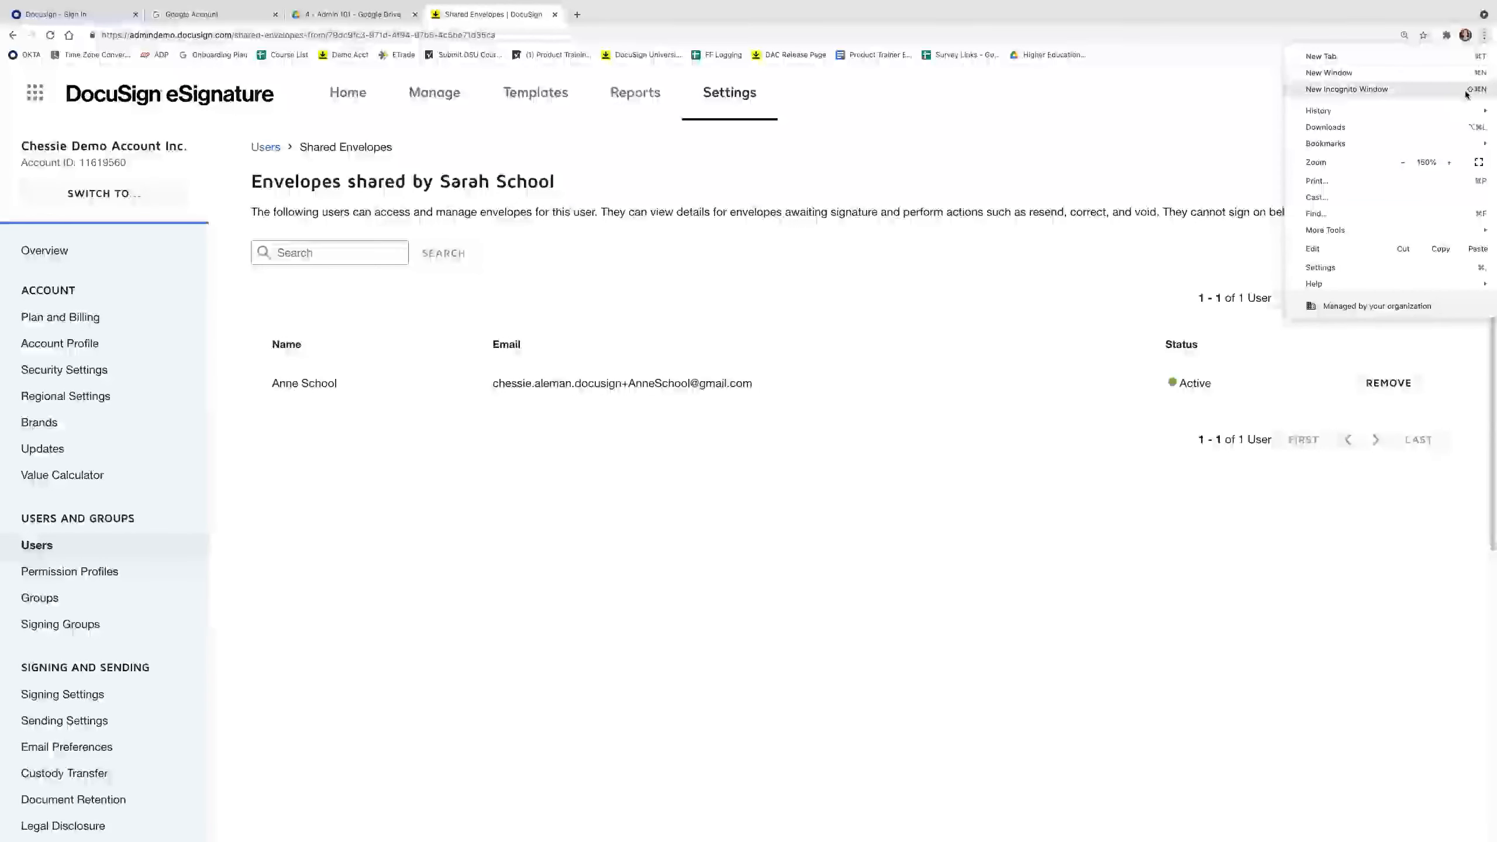
pyautogui.click(1468, 89)
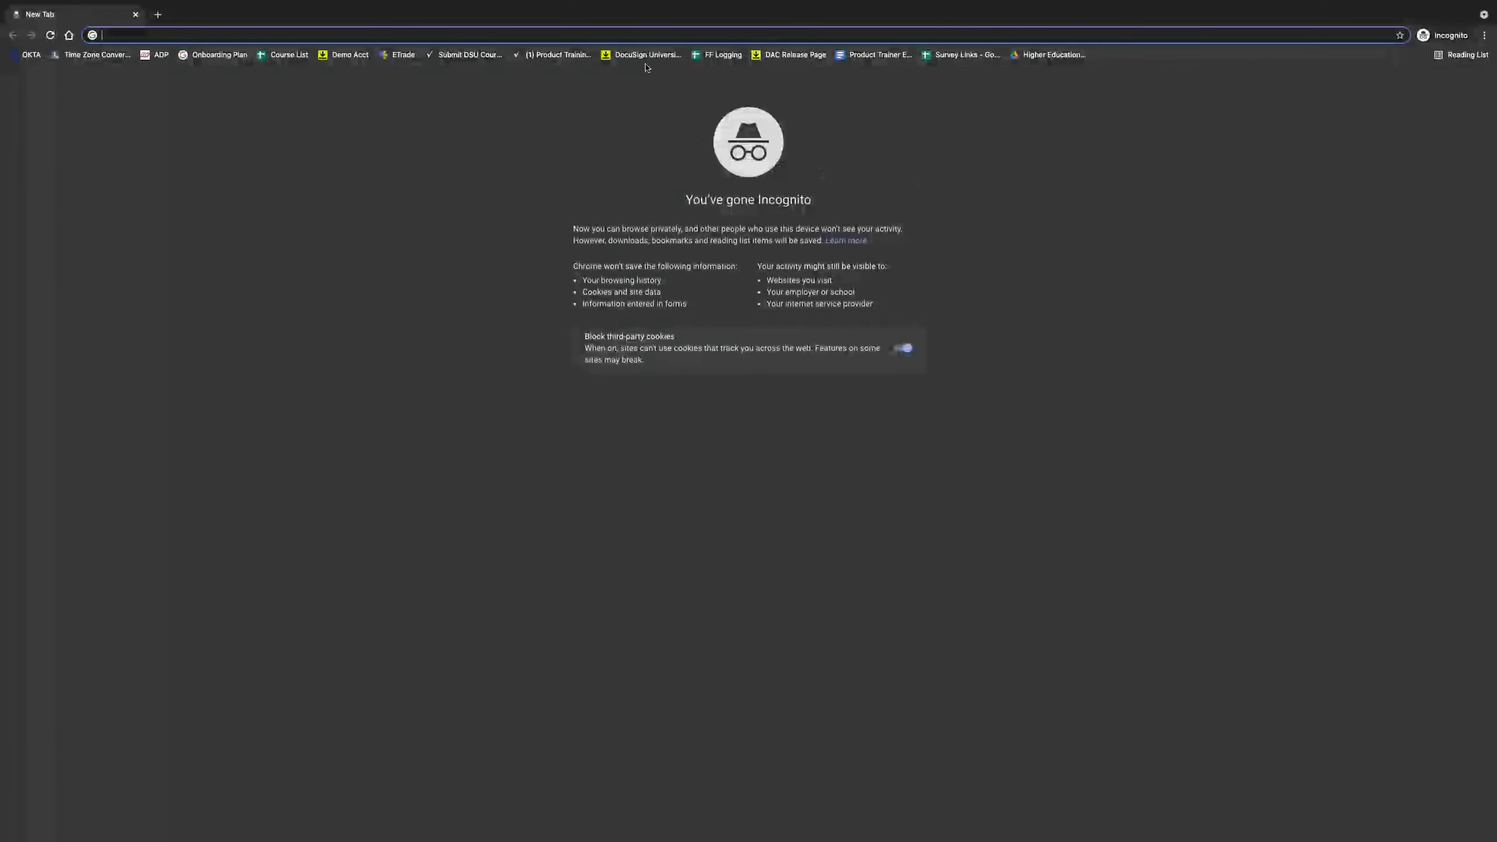
pyautogui.click(351, 55)
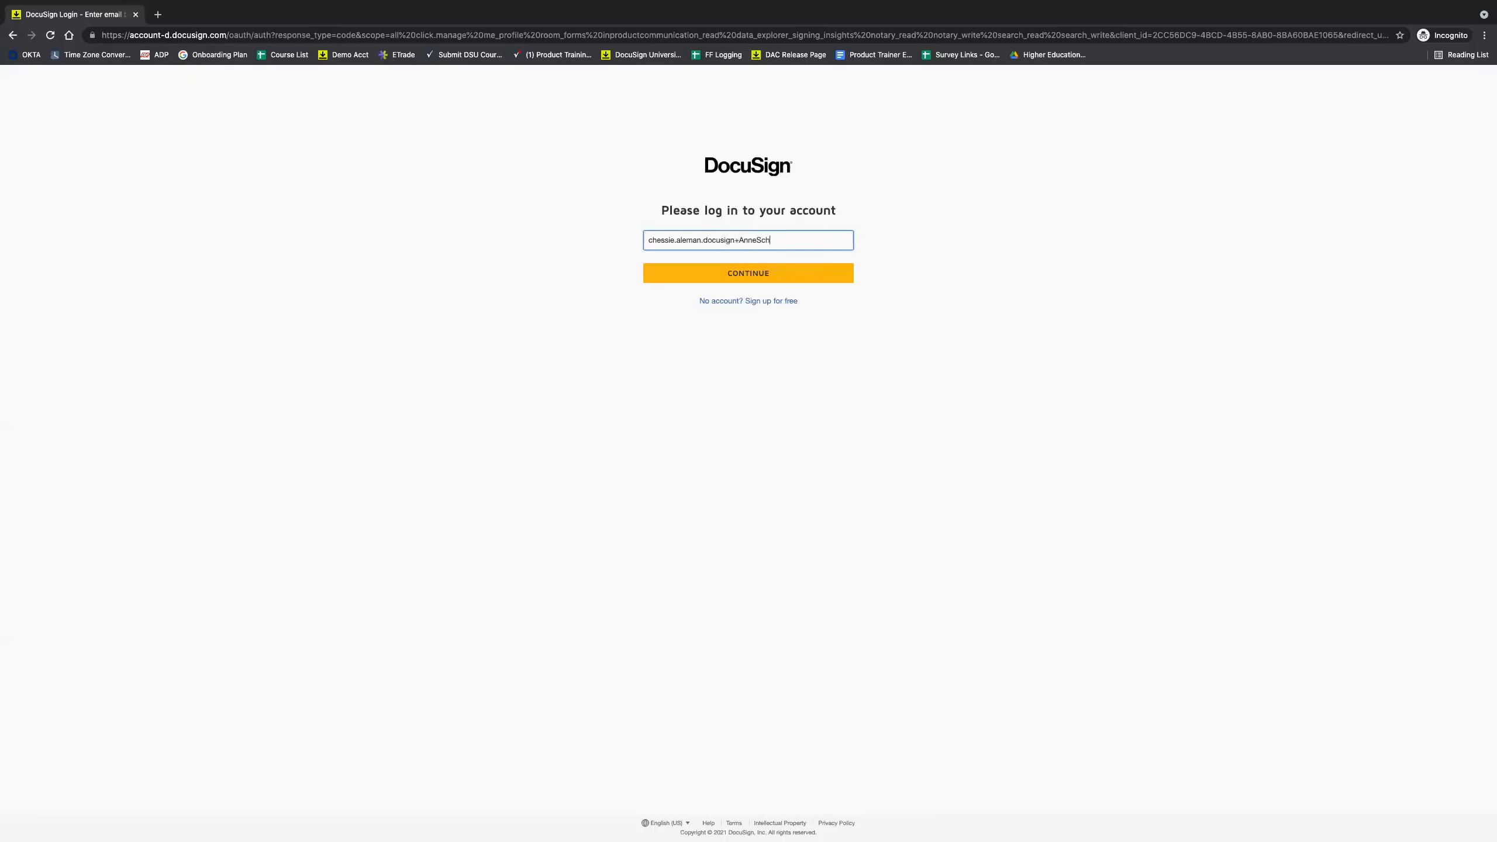
pyautogui.press('Return')
pyautogui.write('••••••')
pyautogui.press('BackSpace')
pyautogui.press('BackSpace')
pyautogui.press('BackSpace')
pyautogui.press('BackSpace')
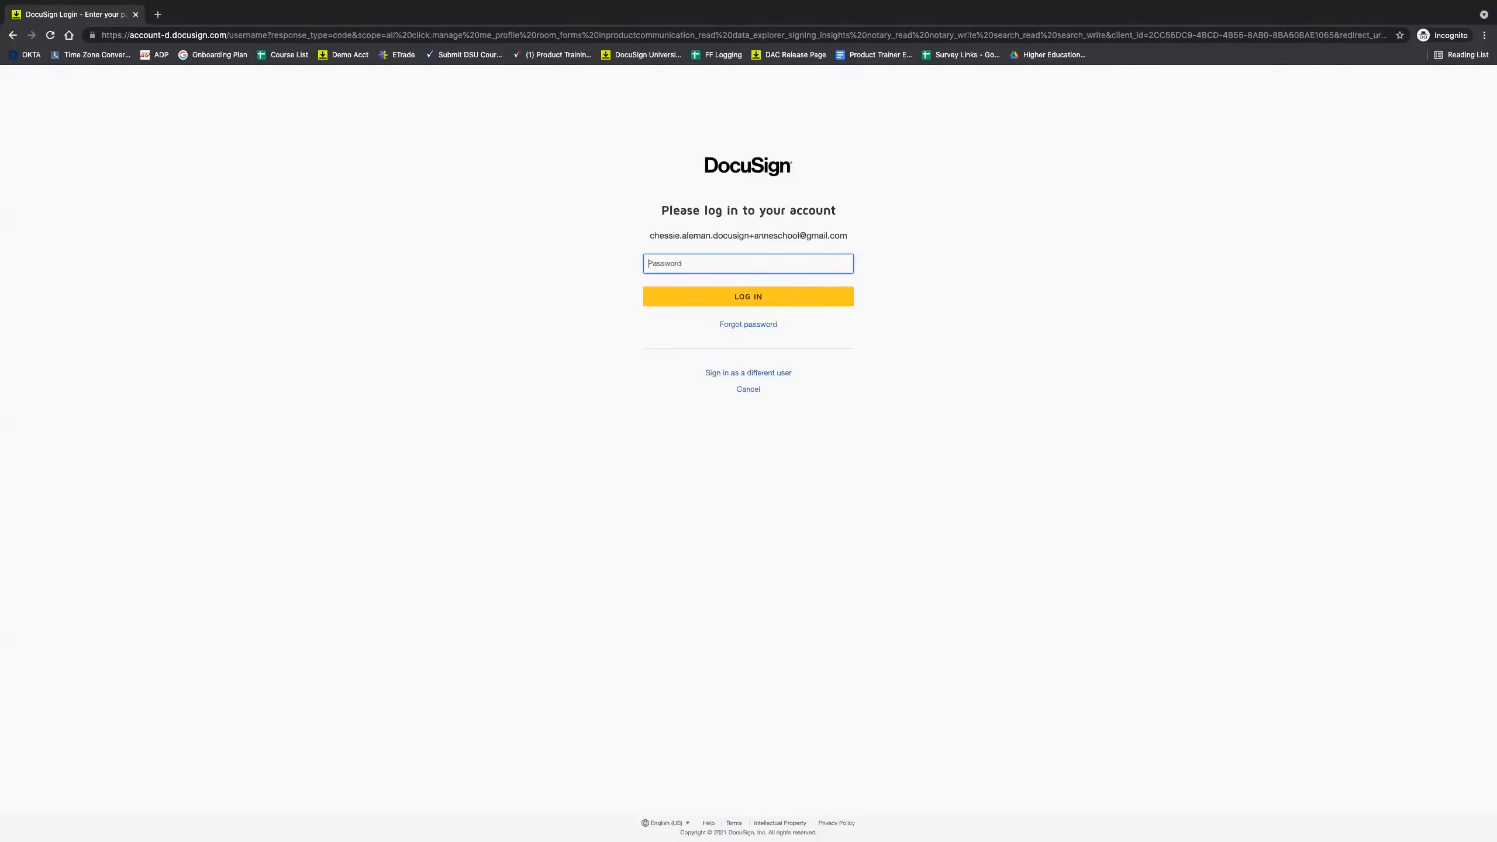
pyautogui.write('•••••••••••')
pyautogui.press('Return')
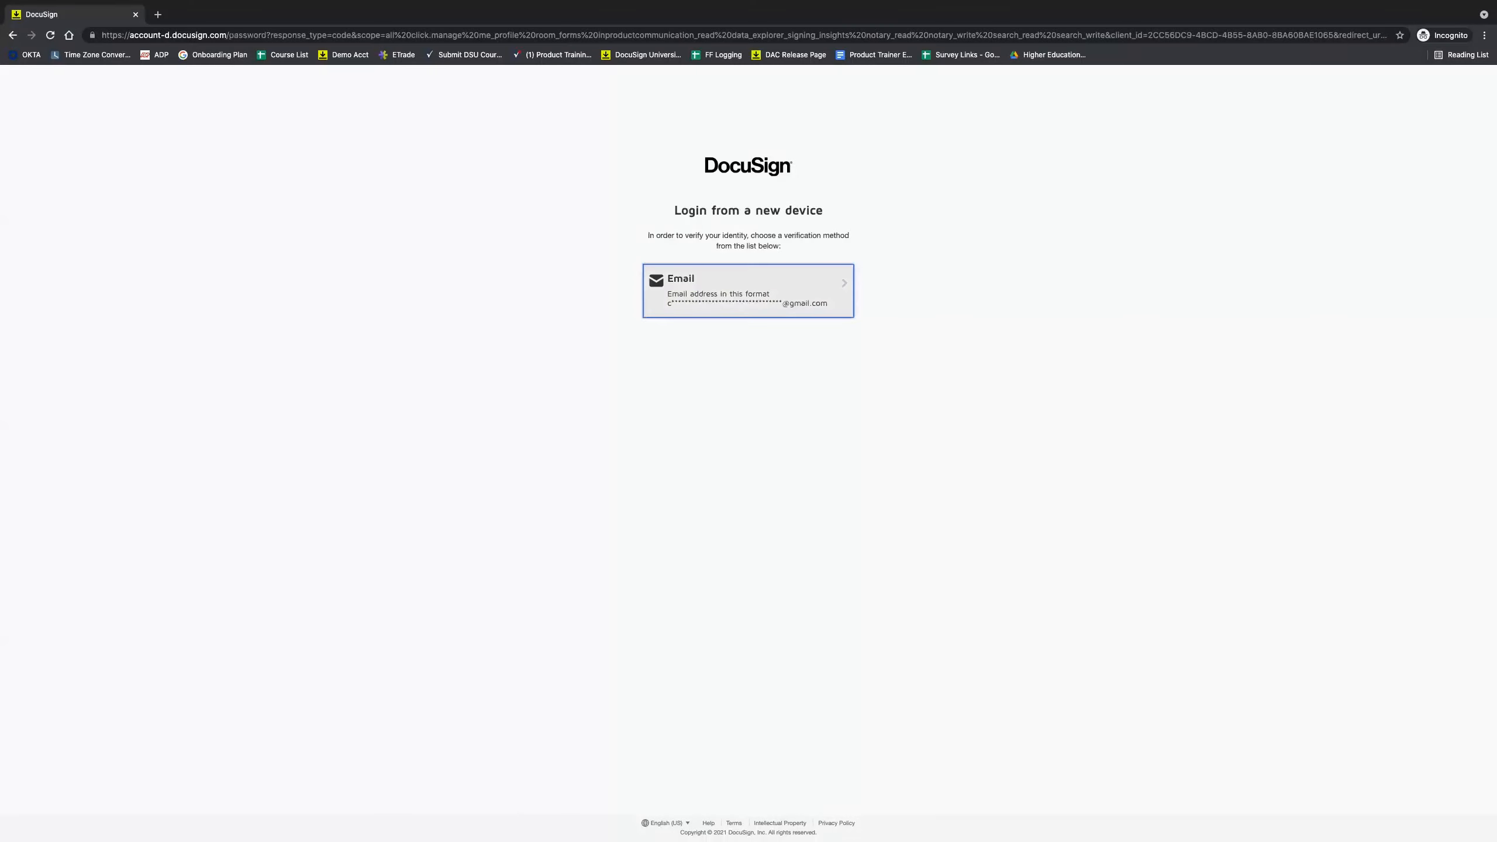
# Request email verification and copy the code from the device verification email.
pyautogui.click(790, 282)
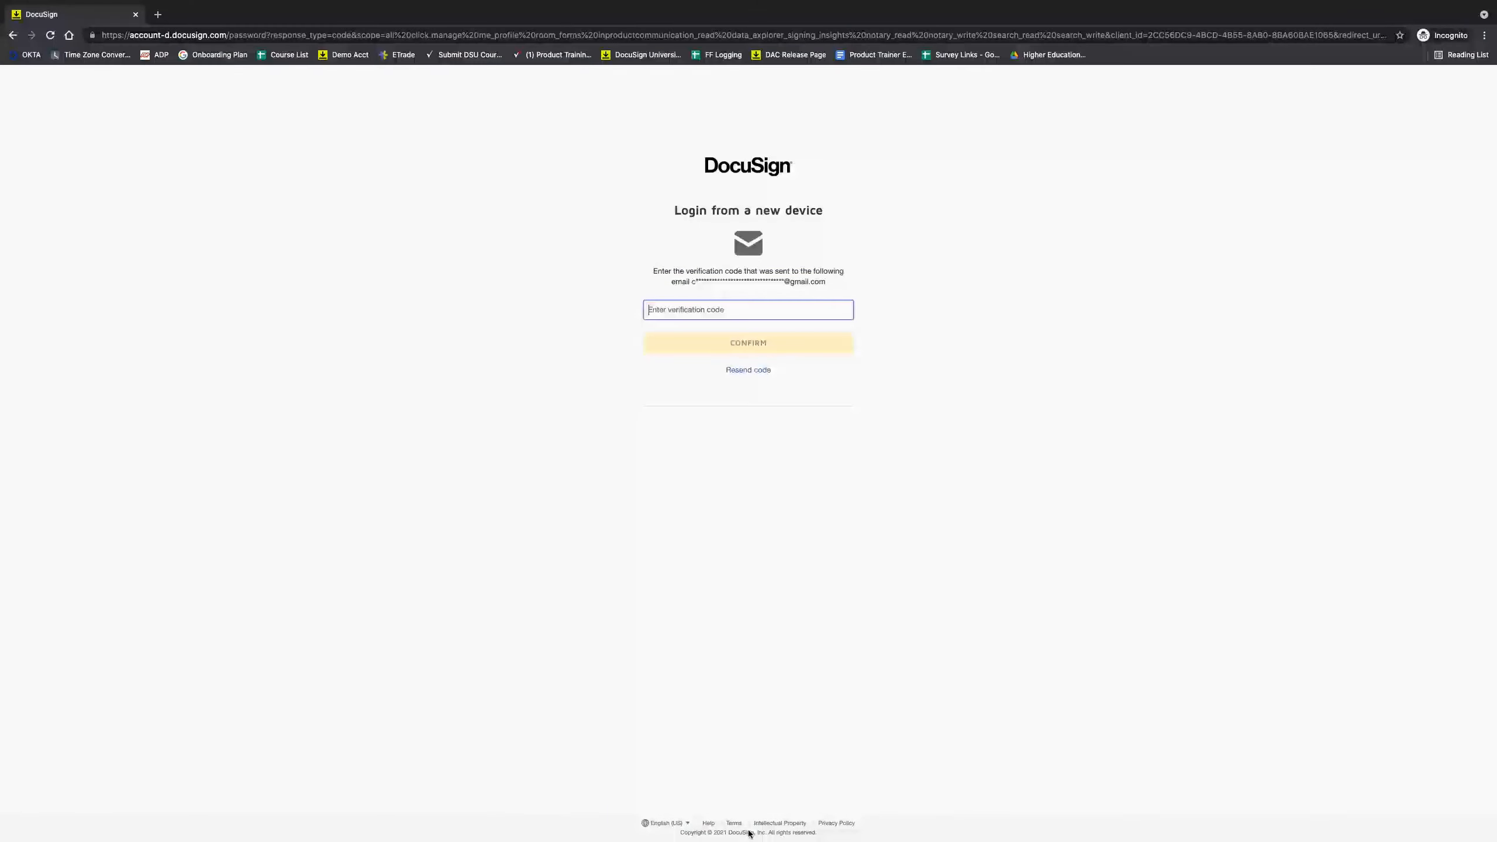
pyautogui.click(772, 816)
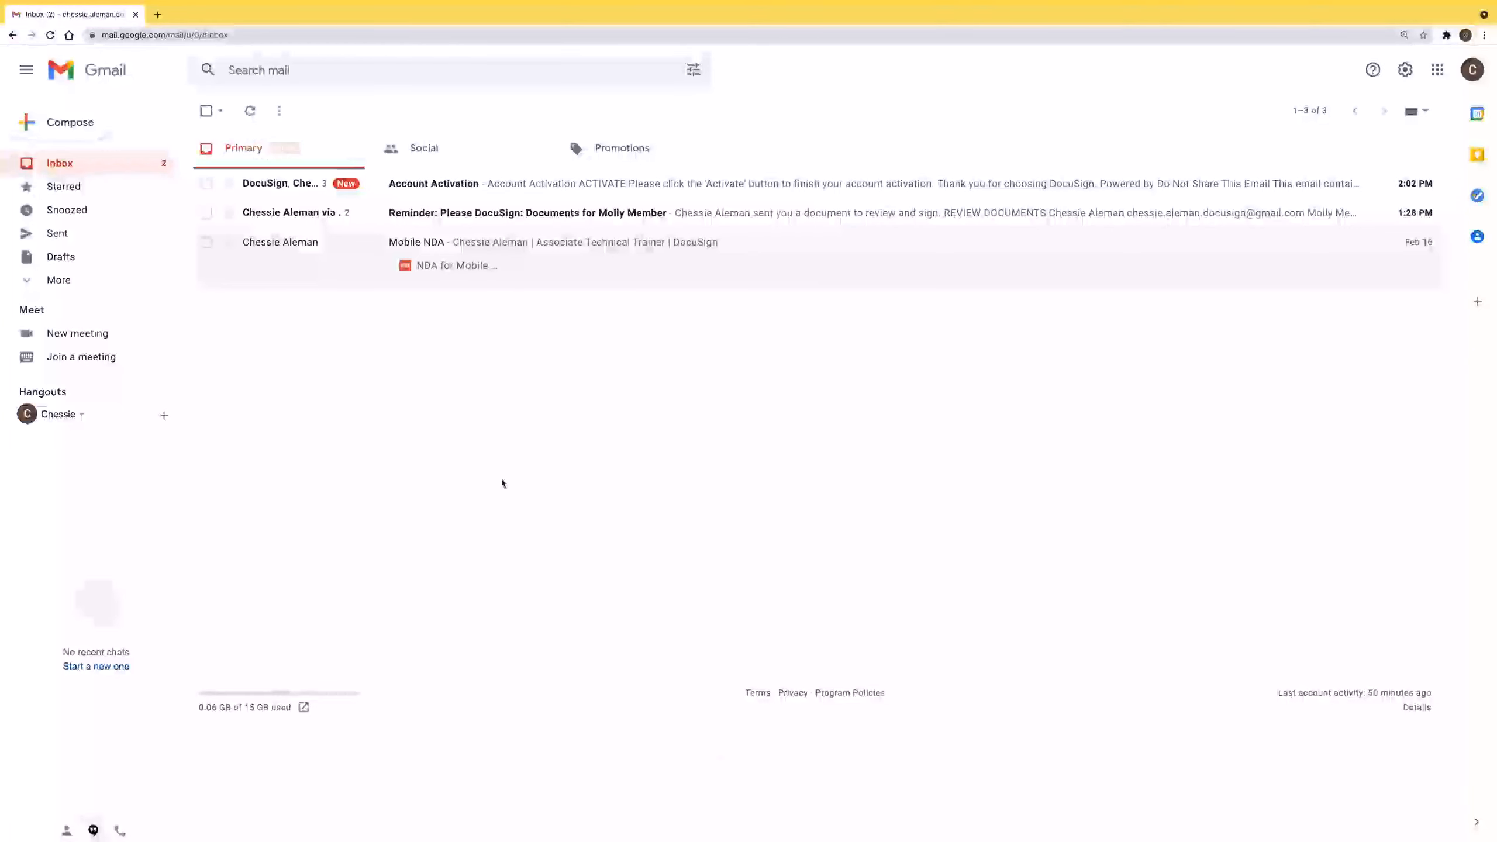
pyautogui.click(50, 34)
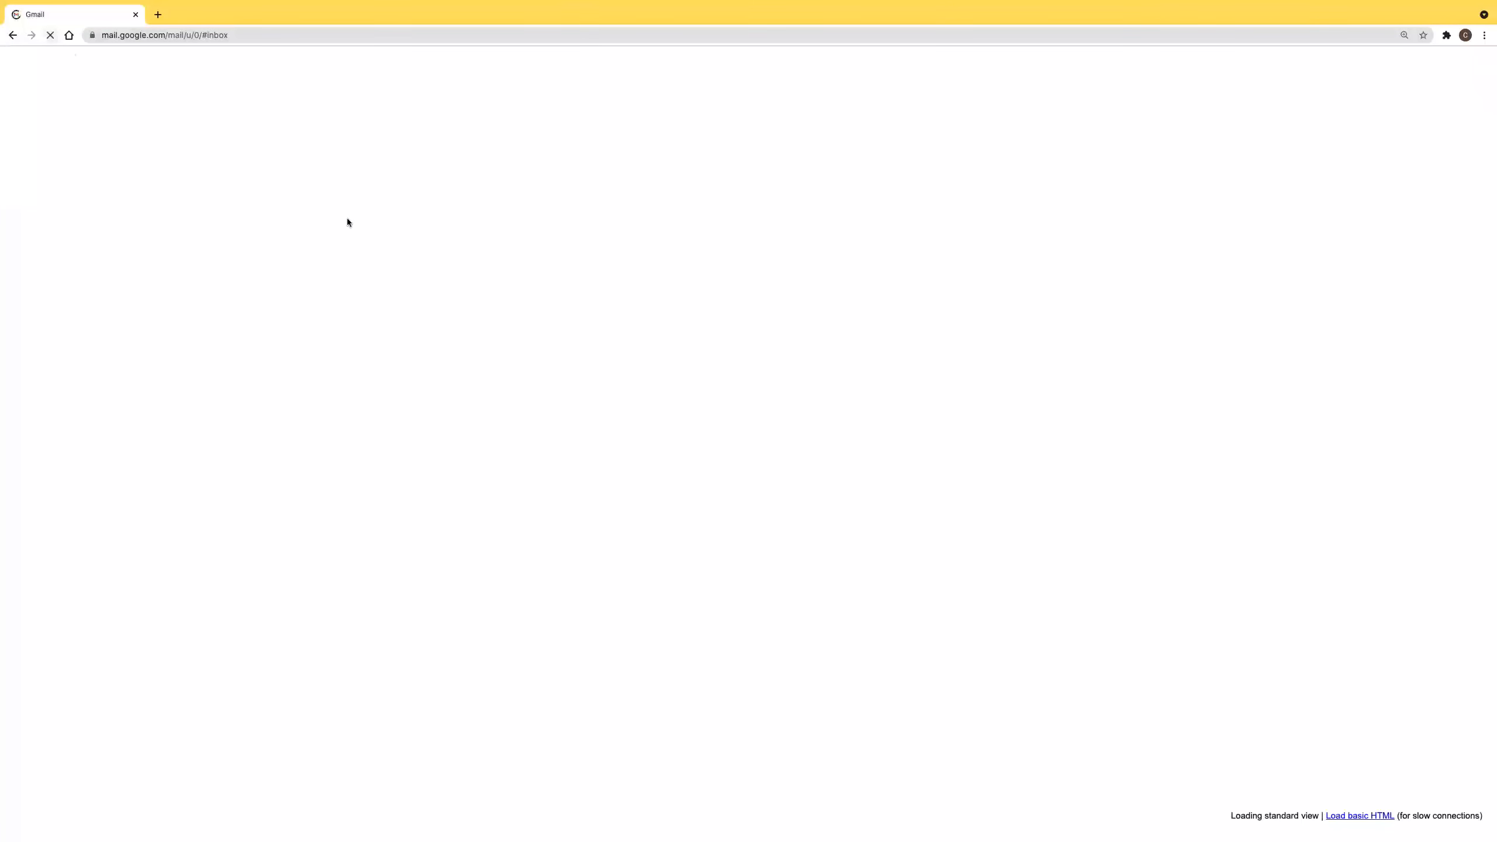
pyautogui.click(849, 134)
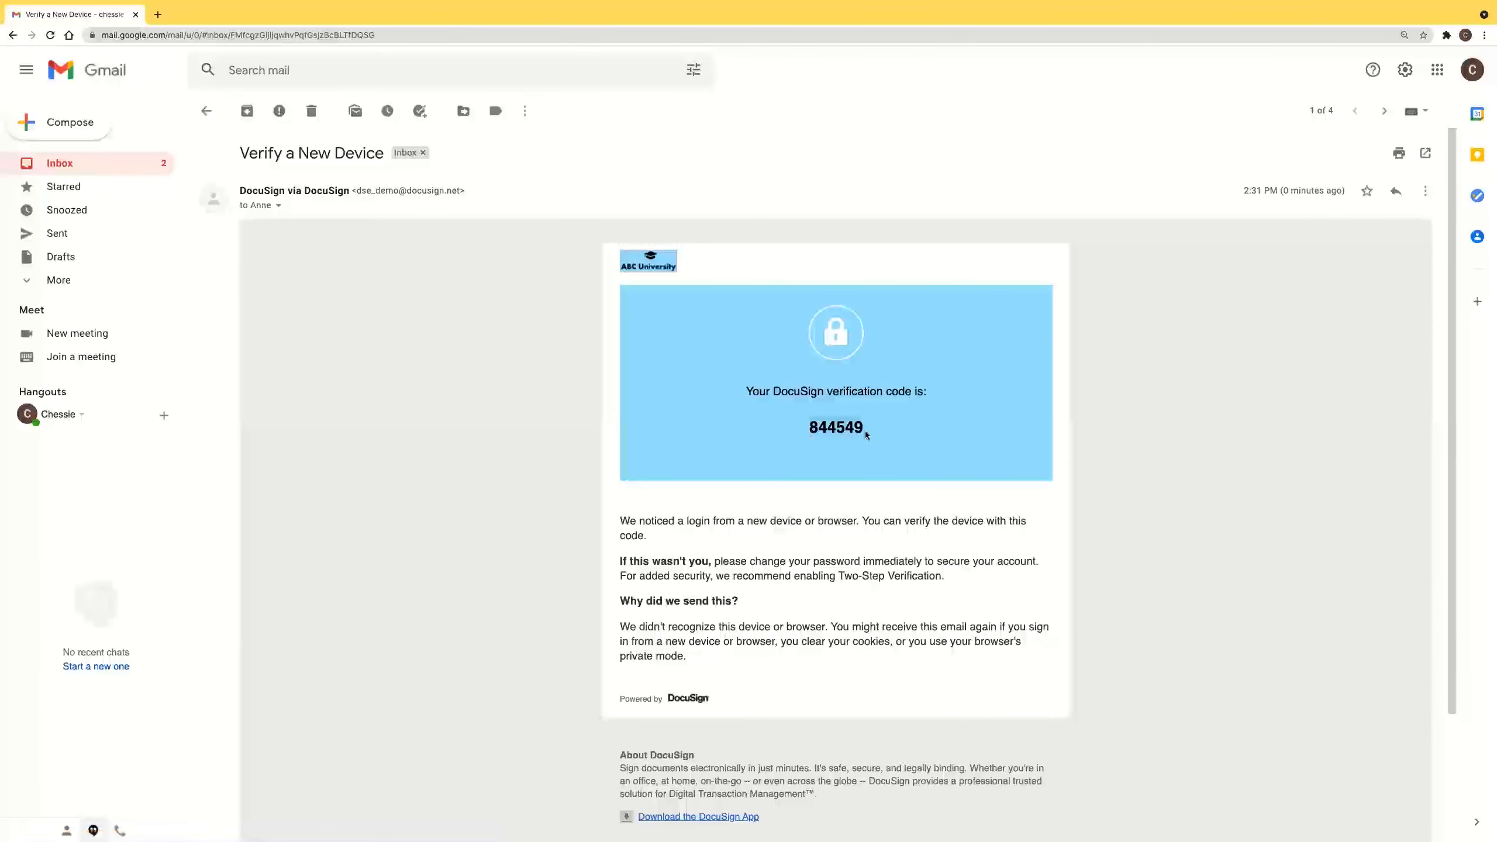
pyautogui.rightClick(866, 434)
pyautogui.click(867, 453)
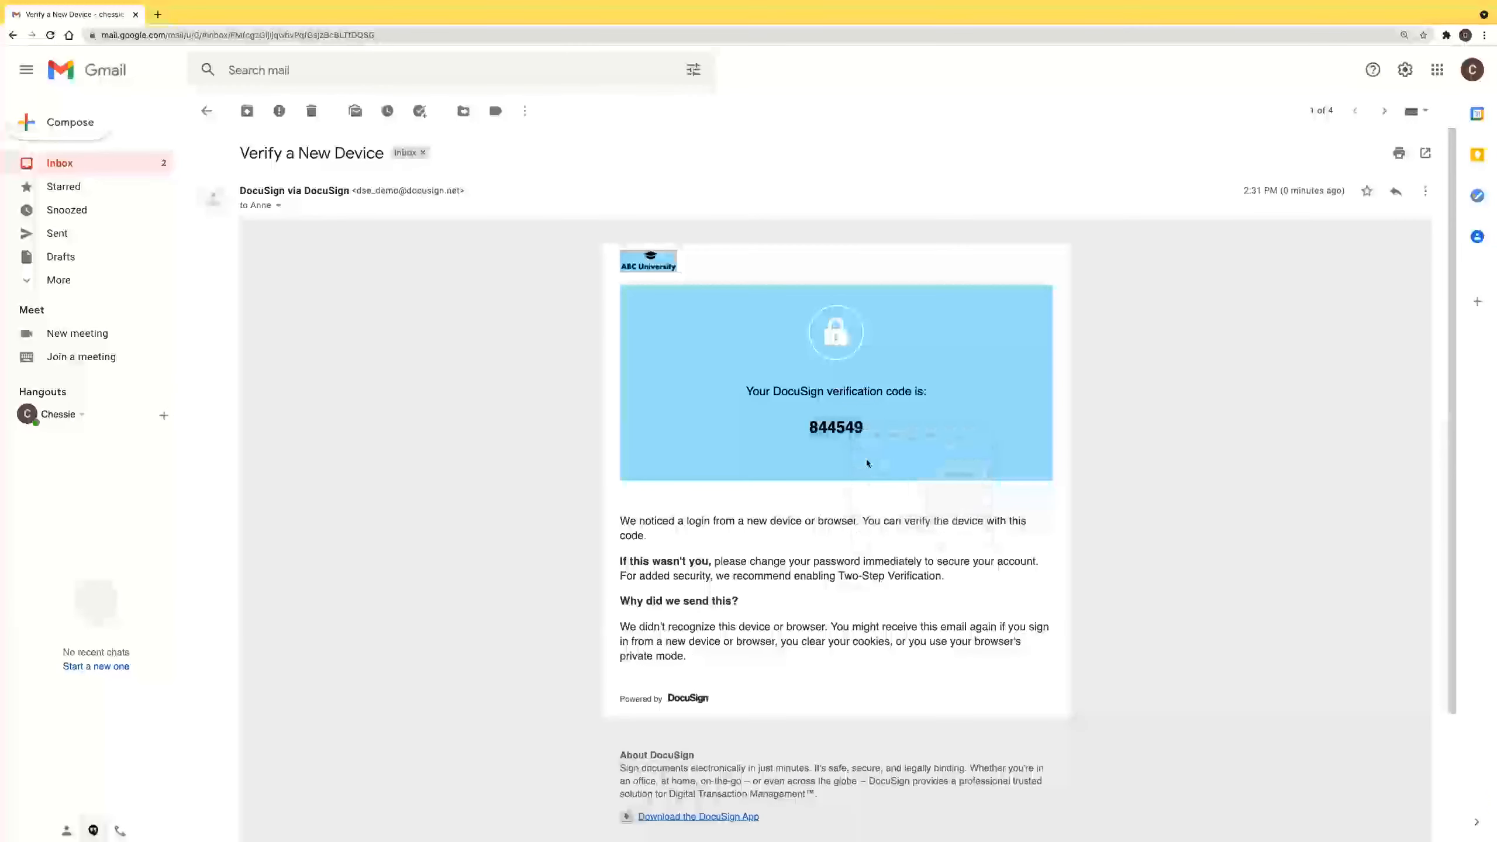
# Paste the verification code into the DocuSign login and confirm to reach Home.
pyautogui.click(763, 817)
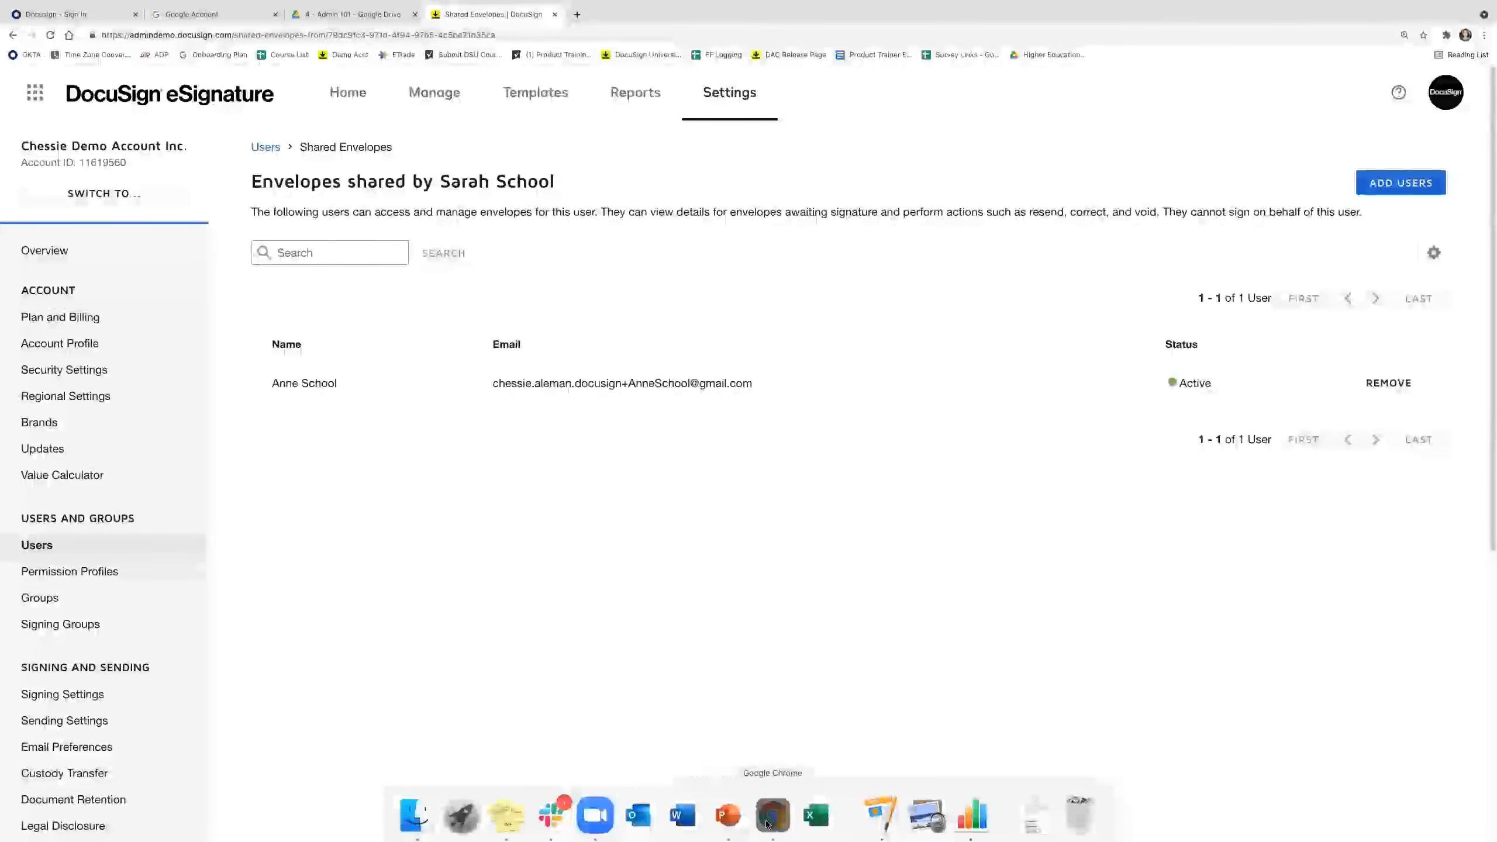
pyautogui.rightClick(767, 820)
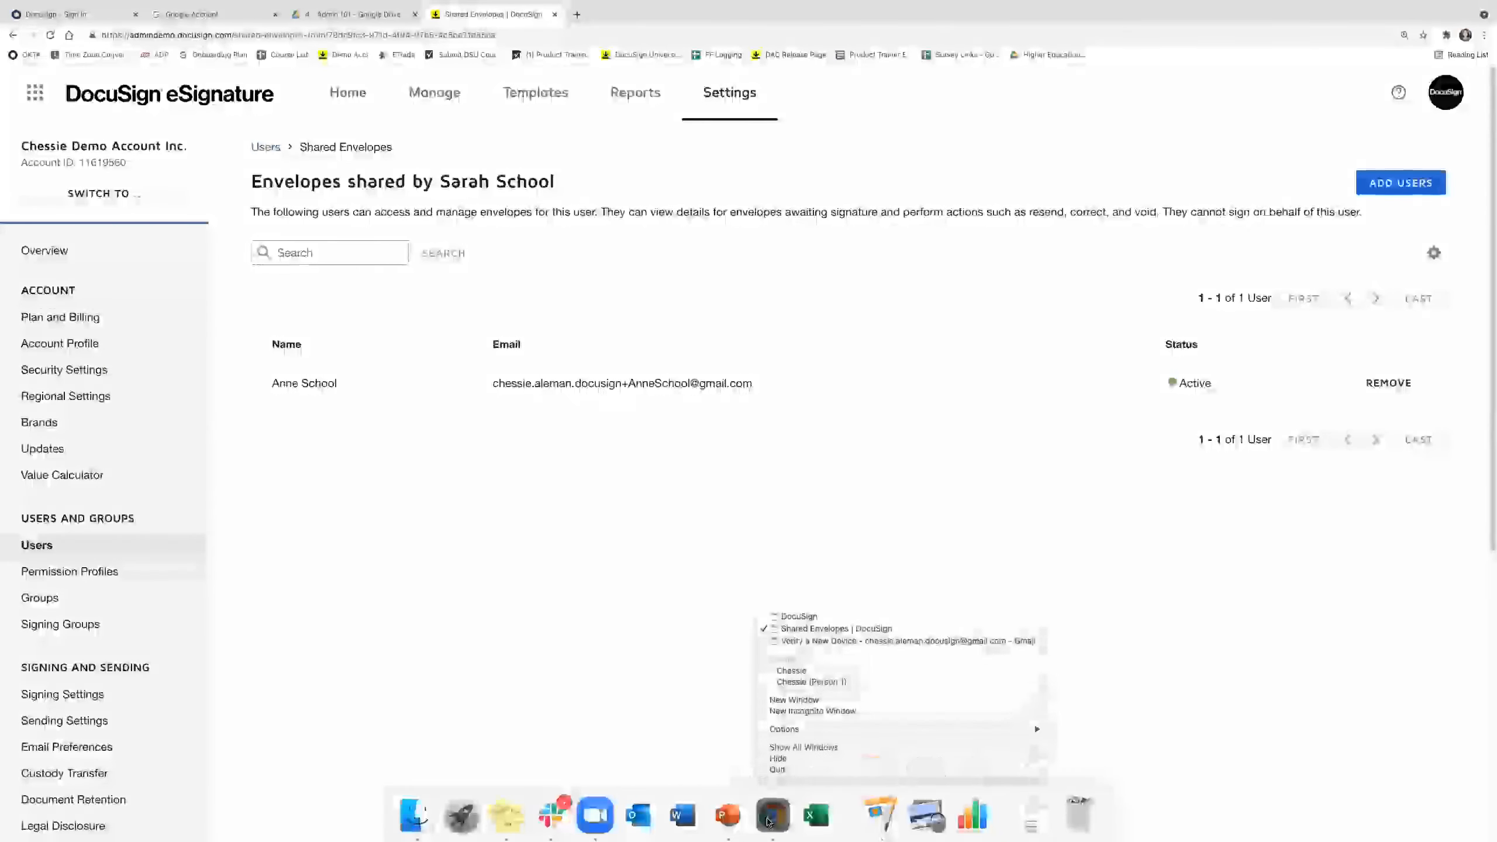
pyautogui.click(808, 642)
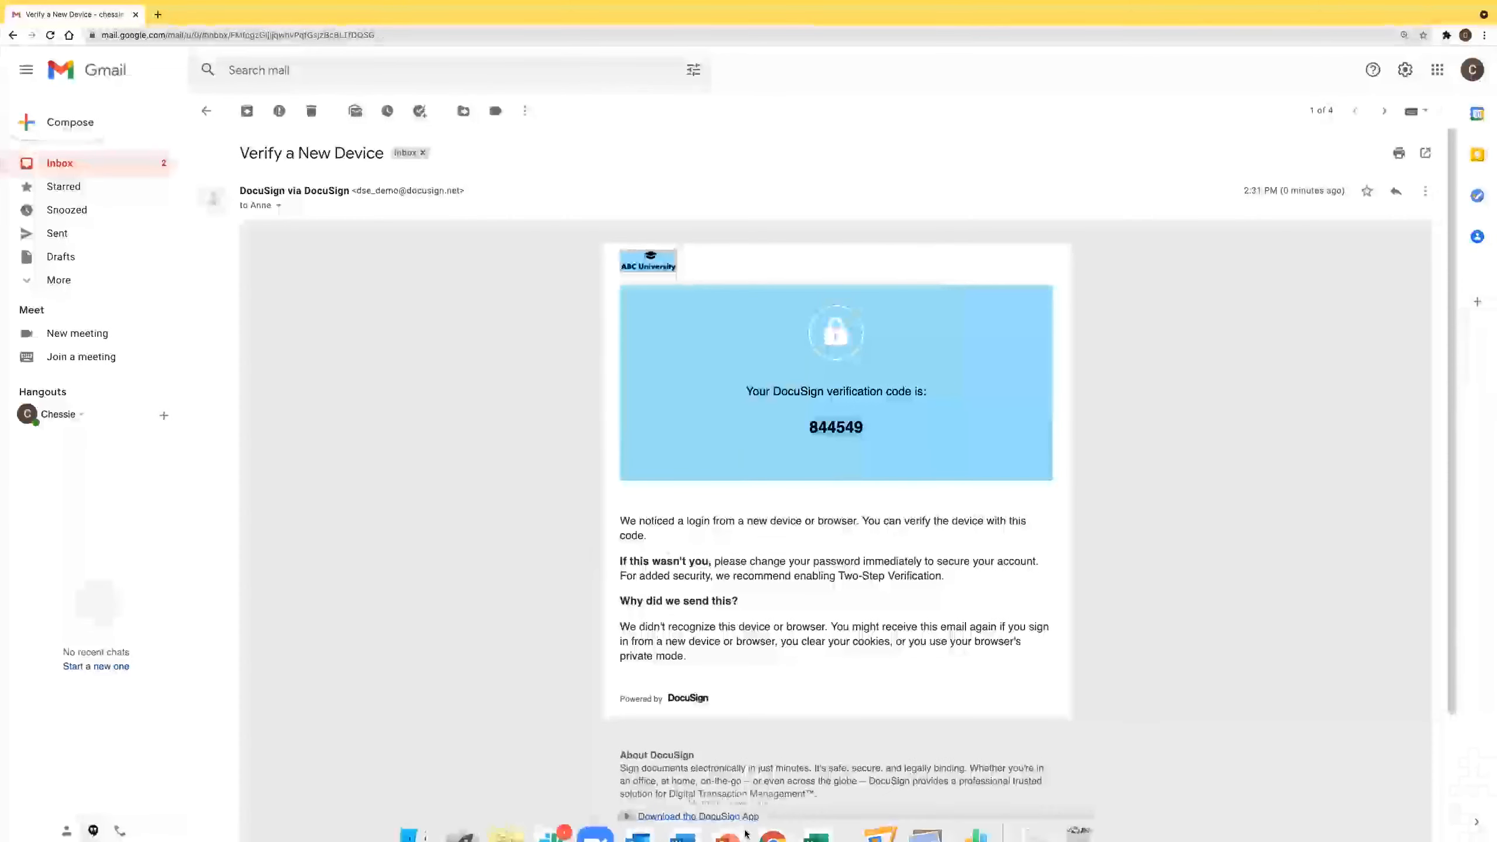
pyautogui.rightClick(772, 817)
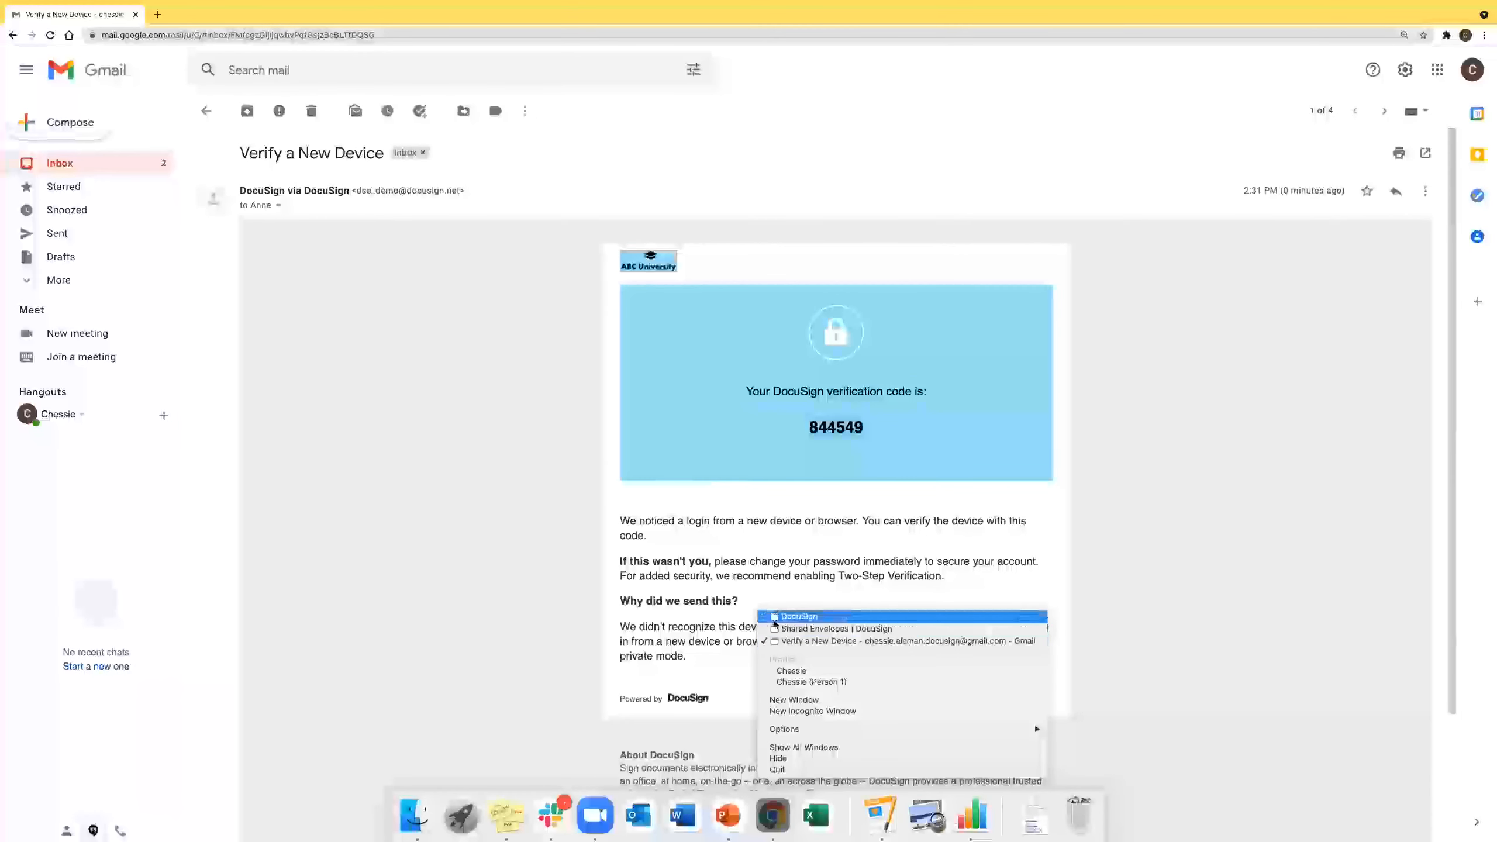
pyautogui.click(775, 618)
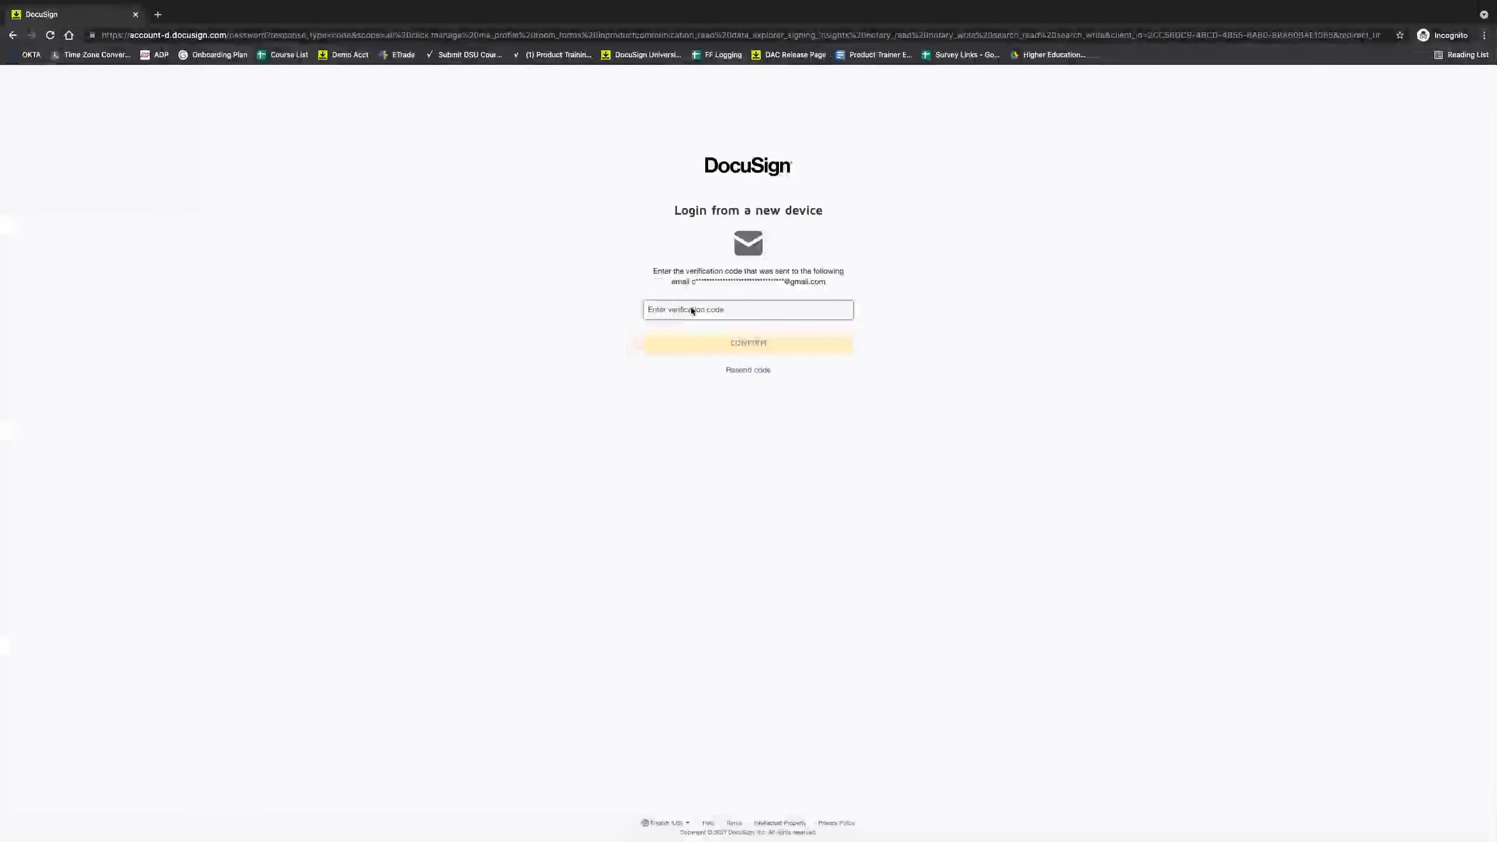
pyautogui.rightClick(692, 309)
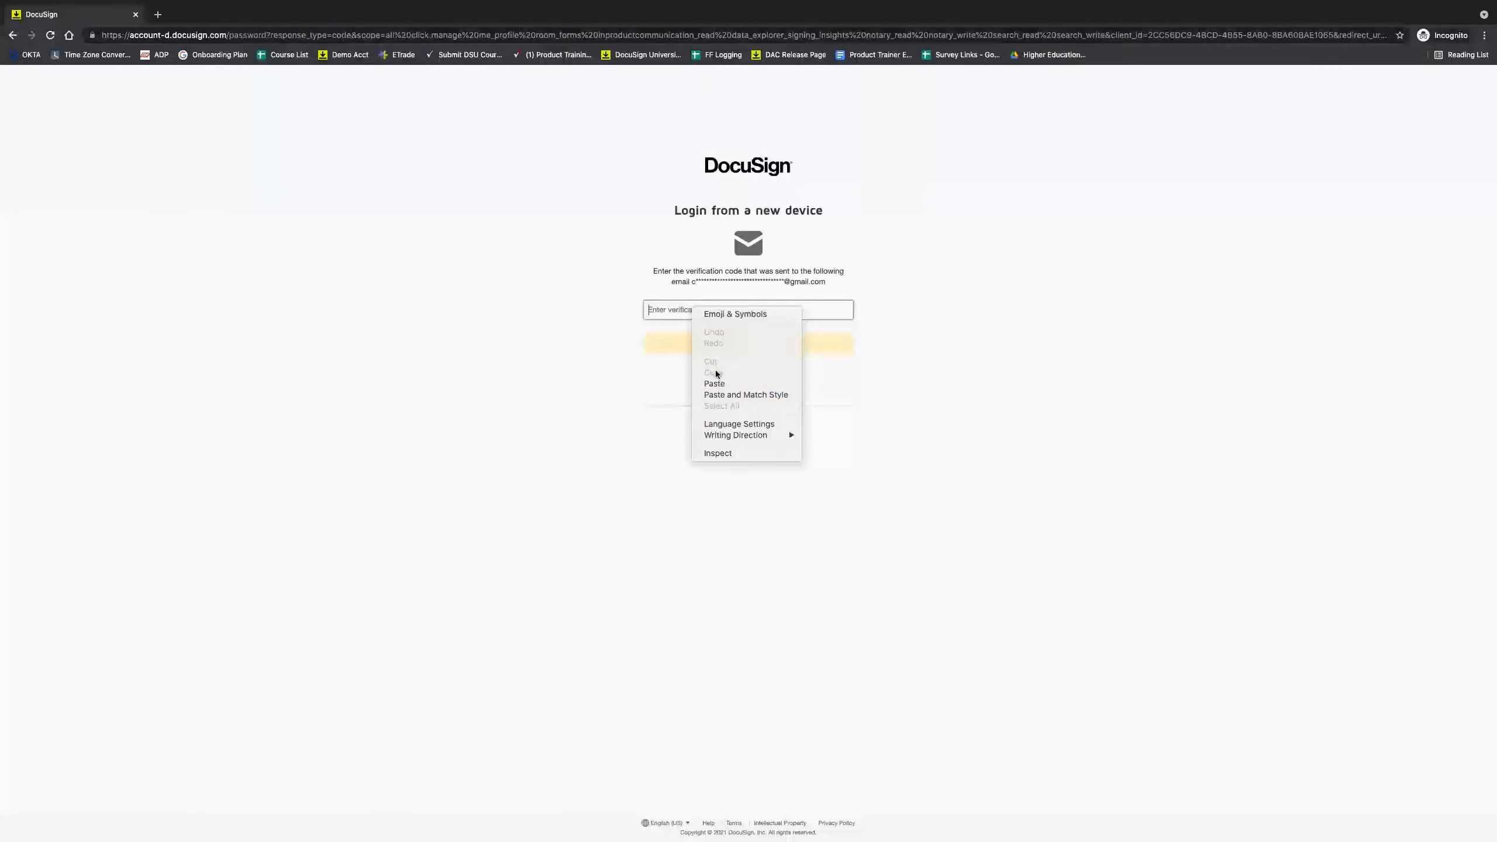
pyautogui.click(715, 383)
pyautogui.click(709, 349)
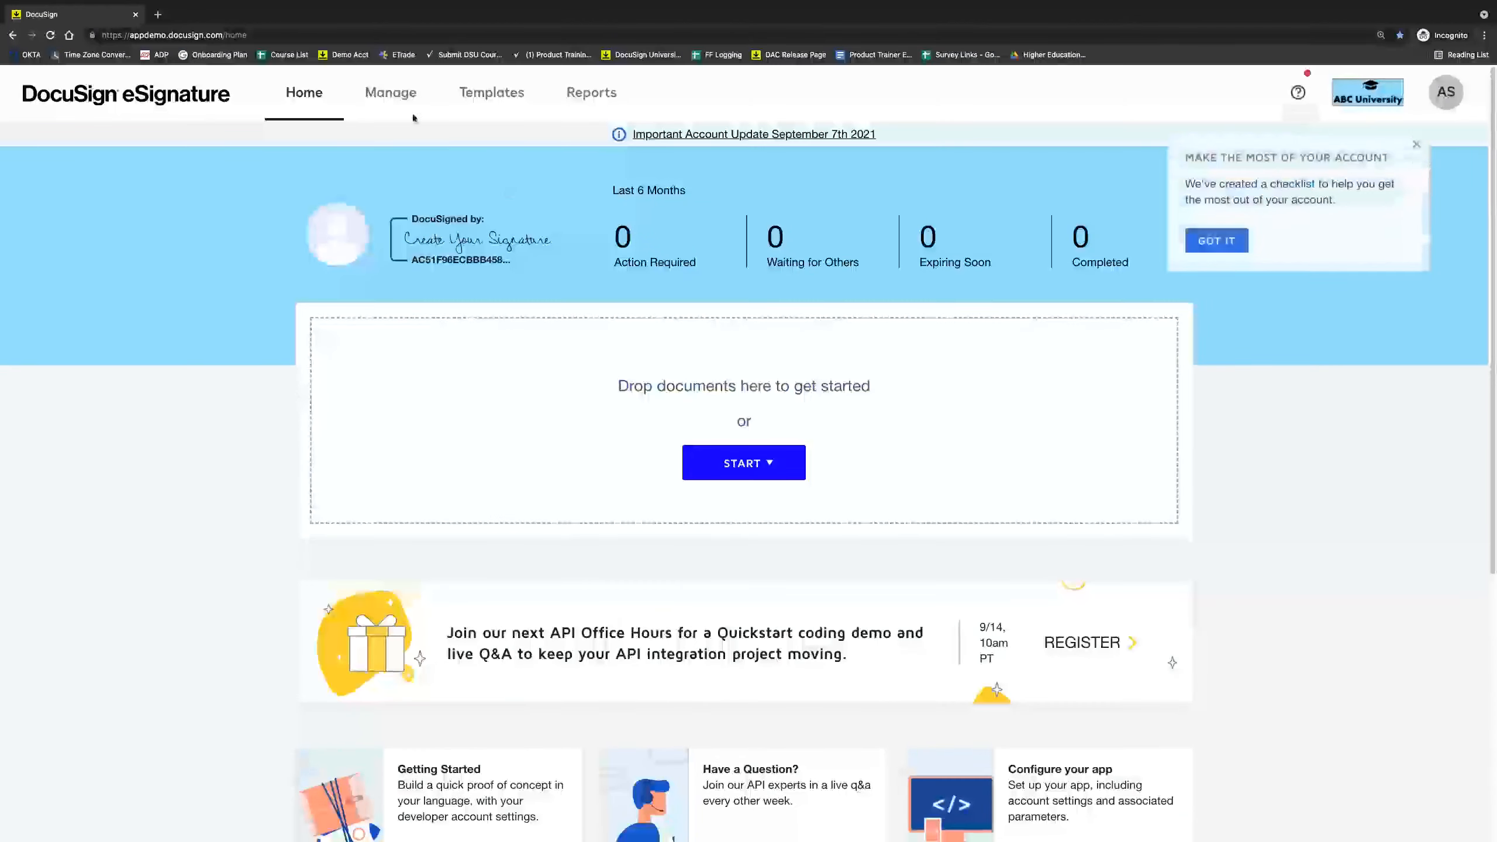
# Under Manage, choose Shared Envelopes and select the one user sharing their envelopes.
pyautogui.click(399, 96)
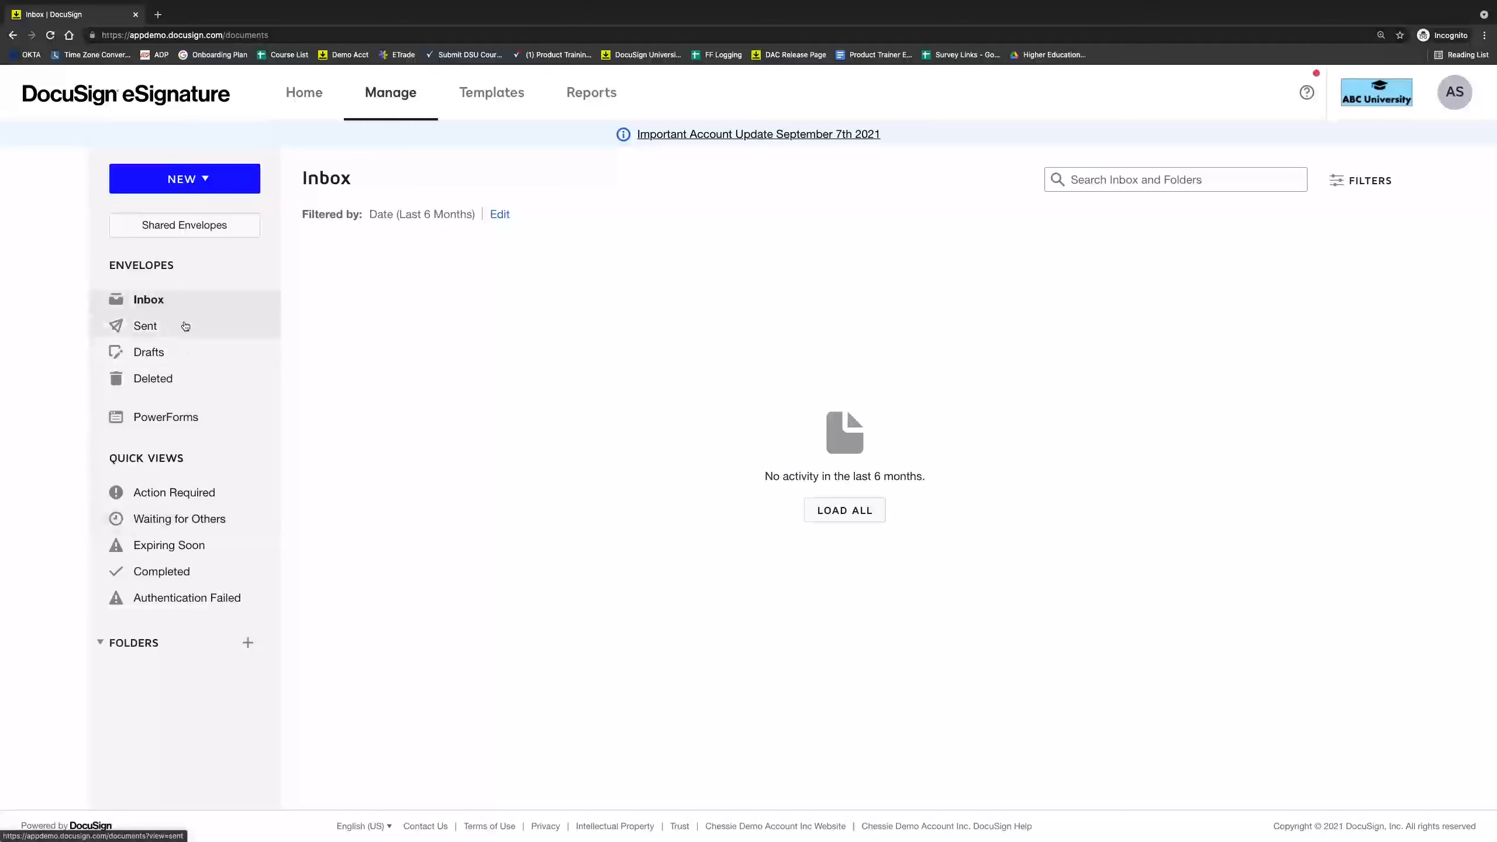
pyautogui.click(205, 235)
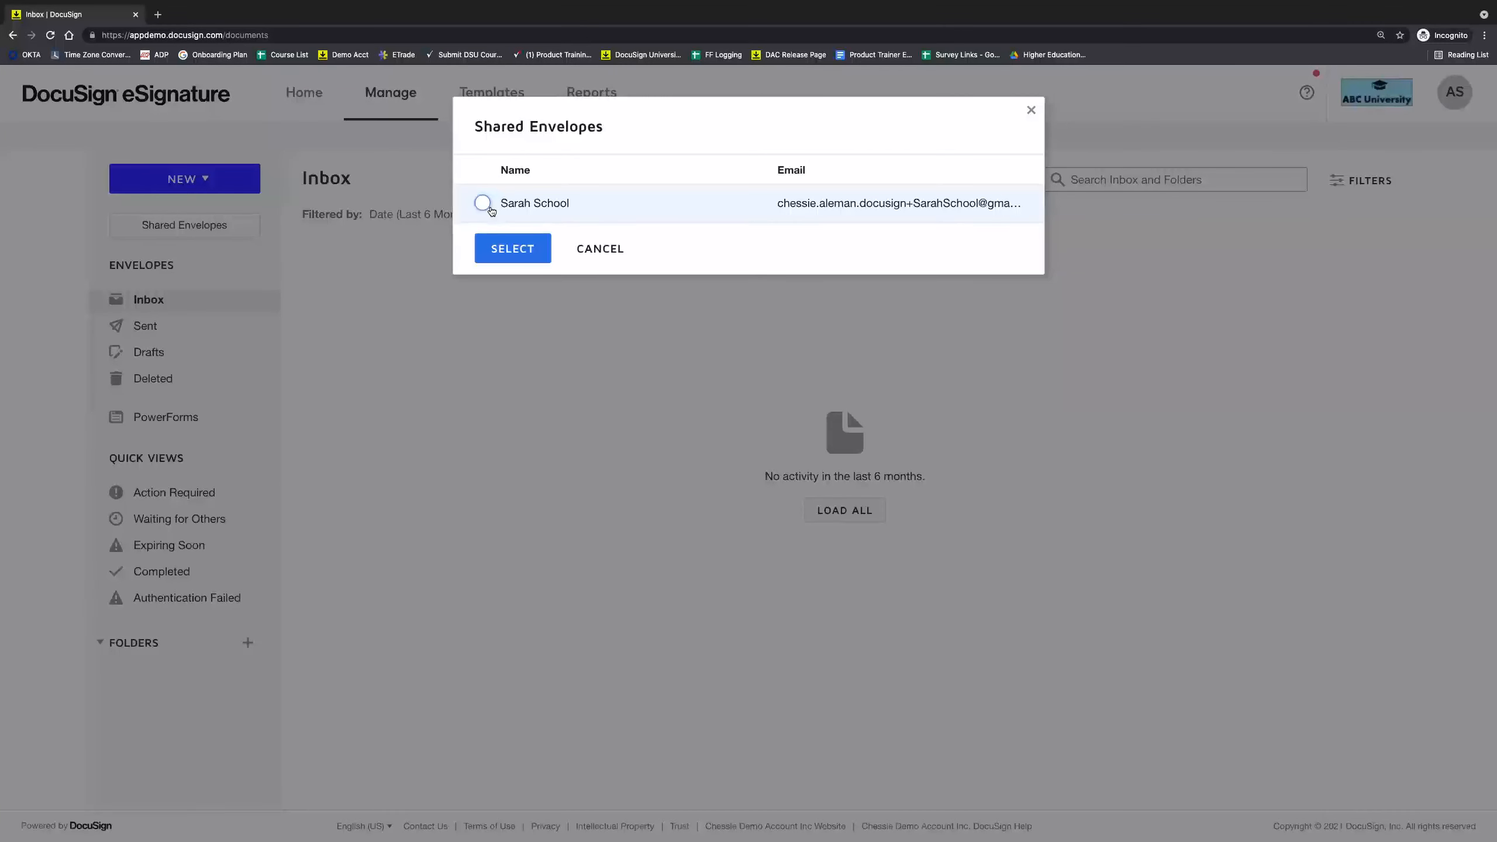
pyautogui.click(484, 204)
pyautogui.click(512, 249)
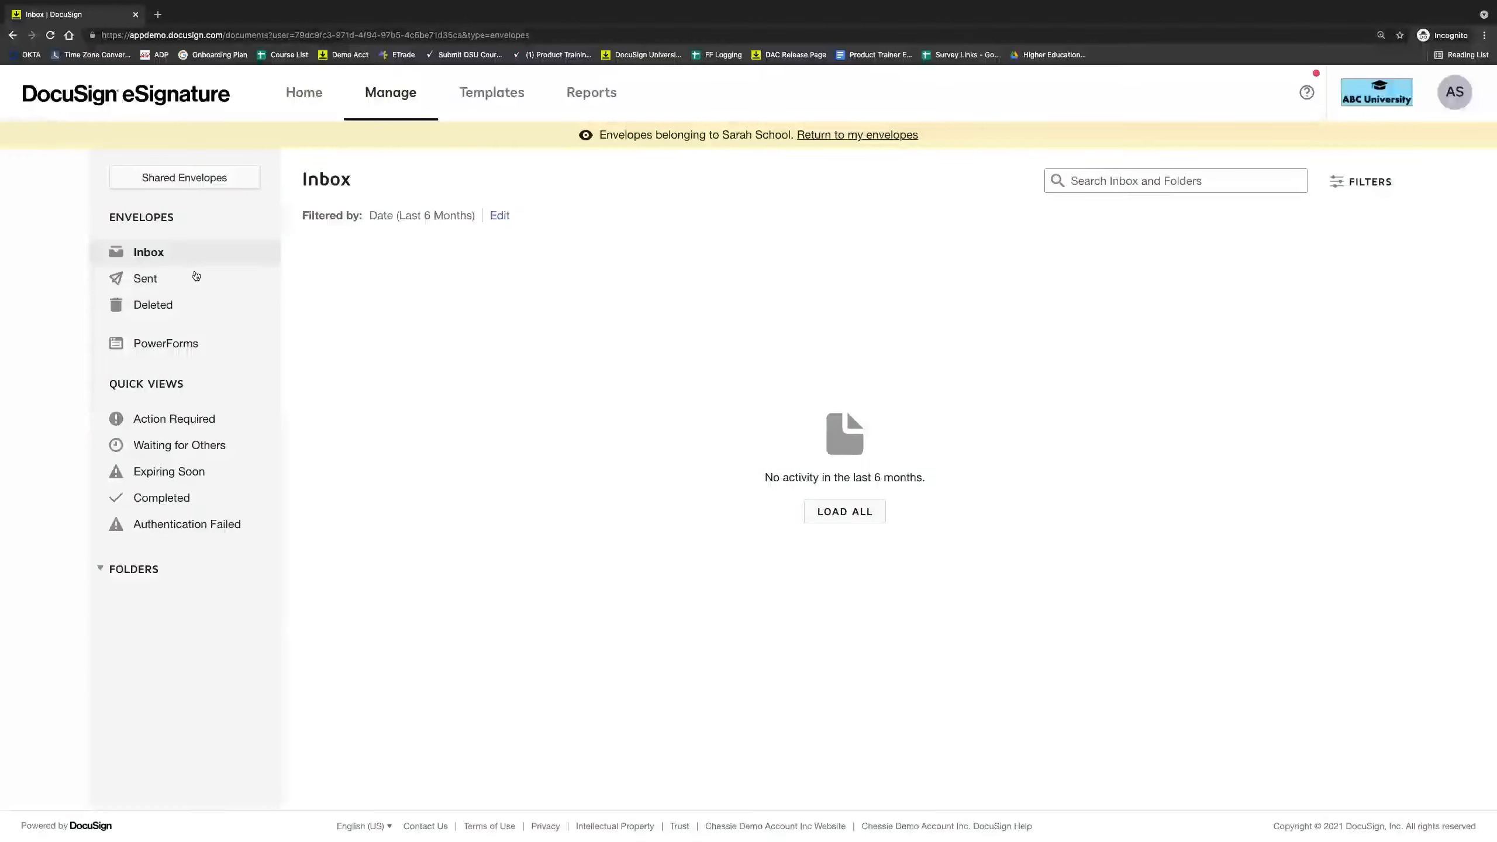
# Browse that user's Sent and Inbox envelopes, then return to your own envelopes.
pyautogui.click(146, 278)
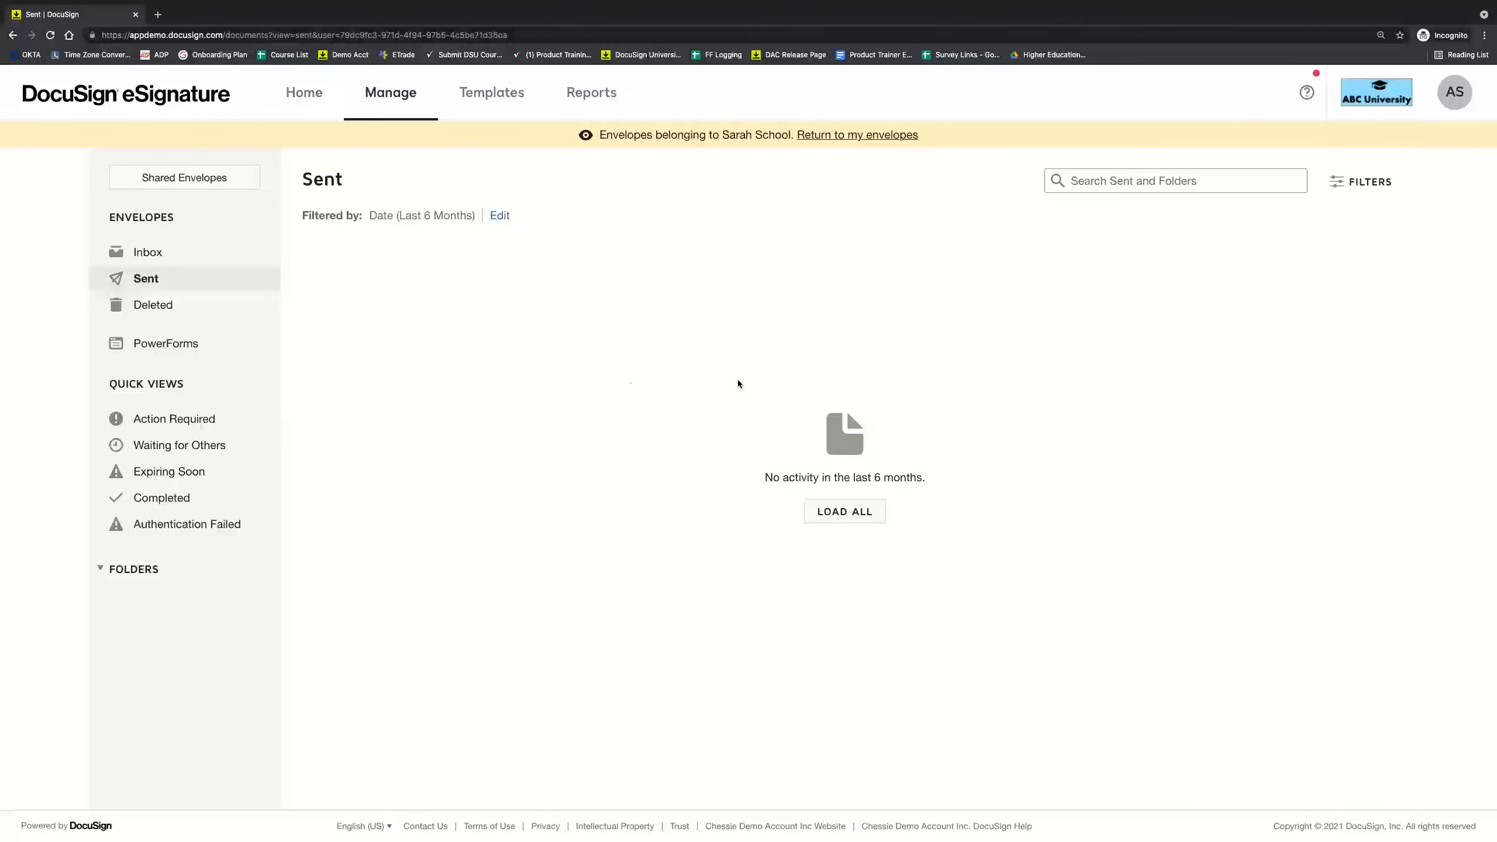
pyautogui.click(192, 250)
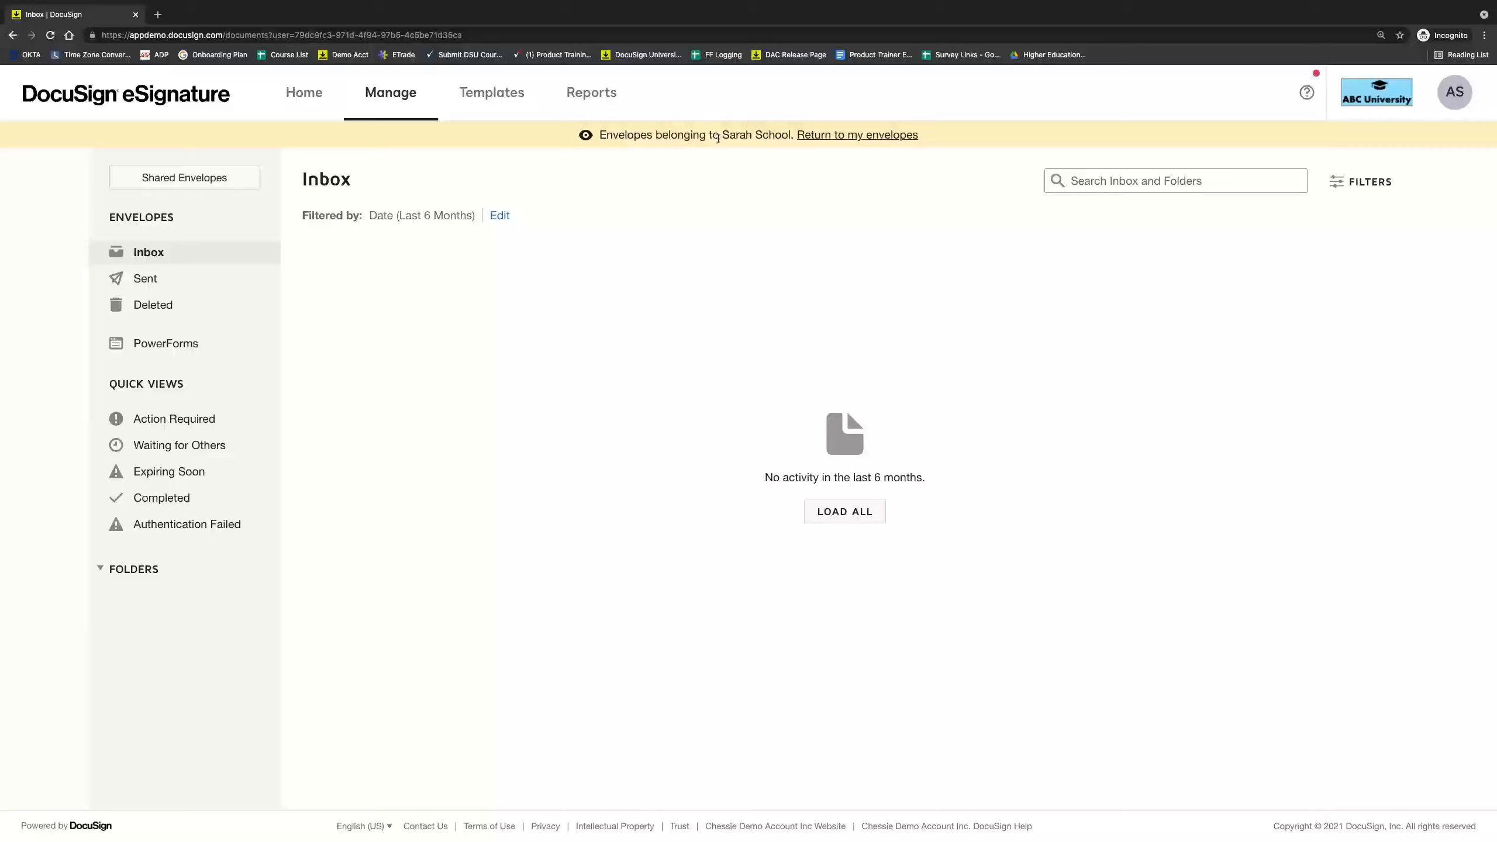
pyautogui.click(901, 141)
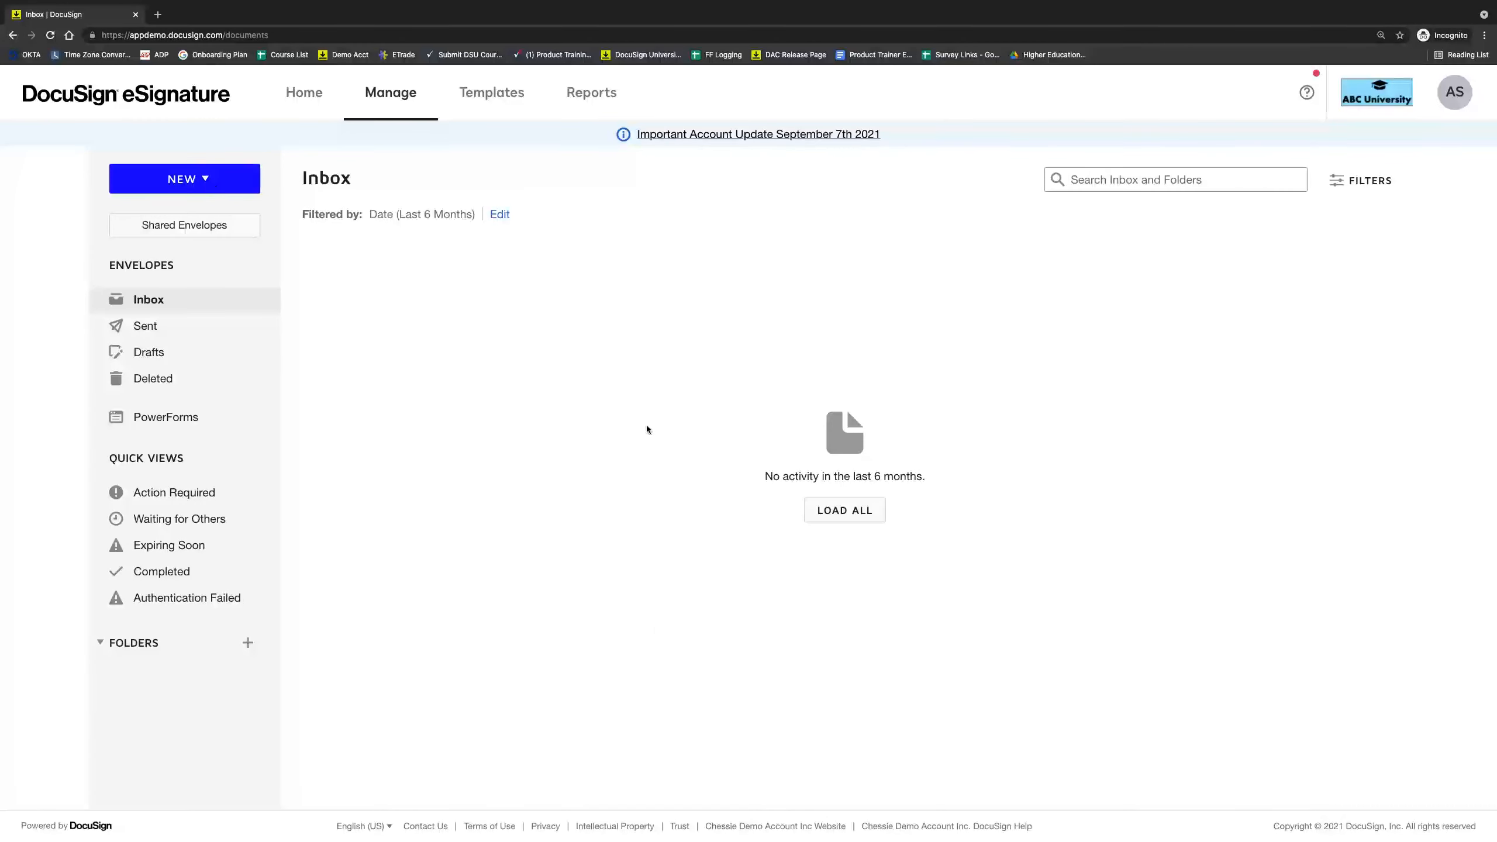
# Back in the admin window, remove the only user with access to these shared envelopes.
pyautogui.moveTo(694, 833)
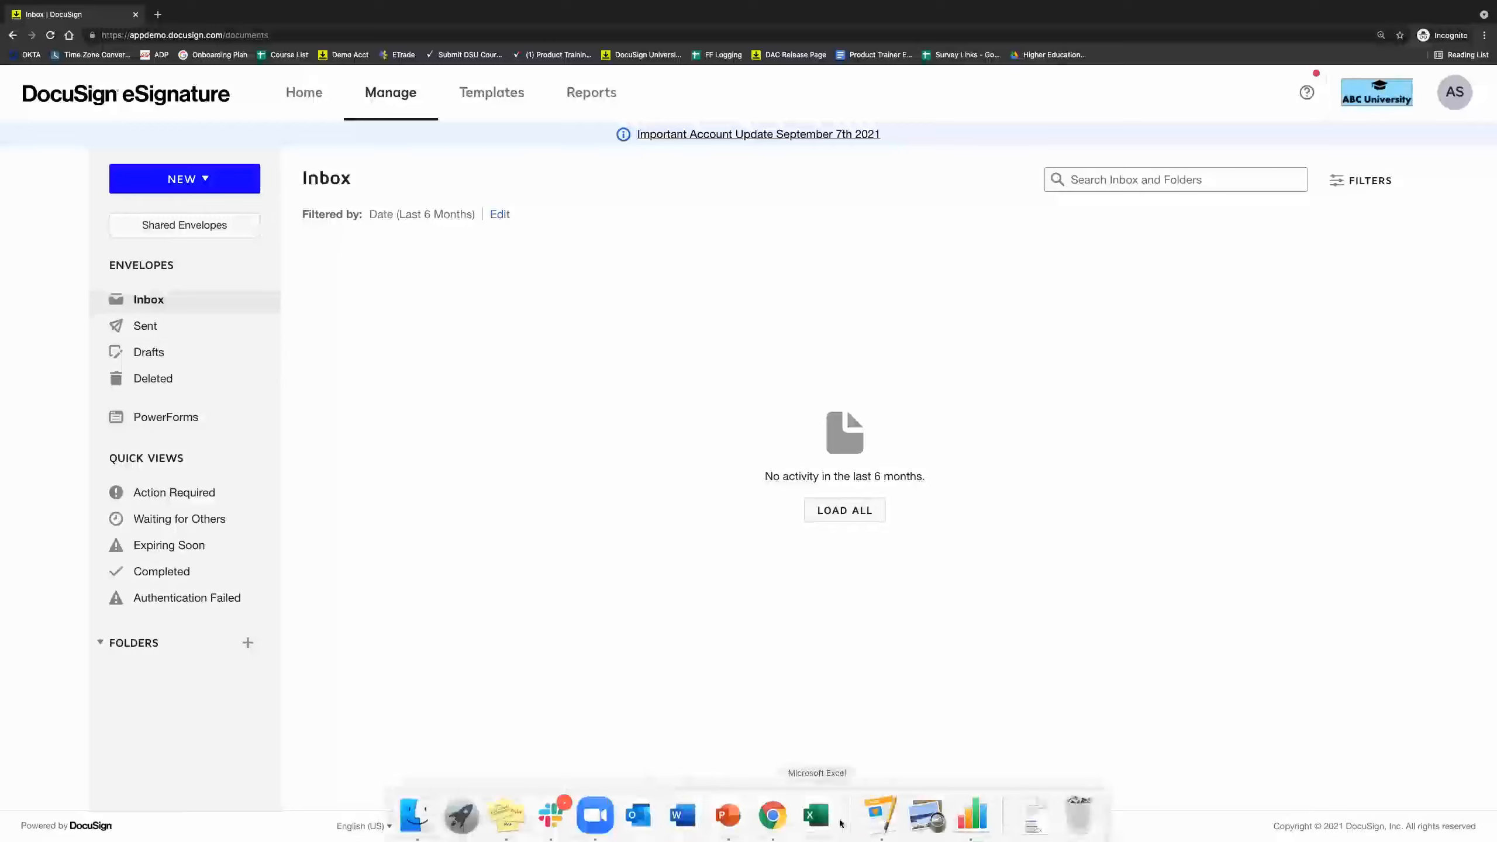
pyautogui.click(772, 822)
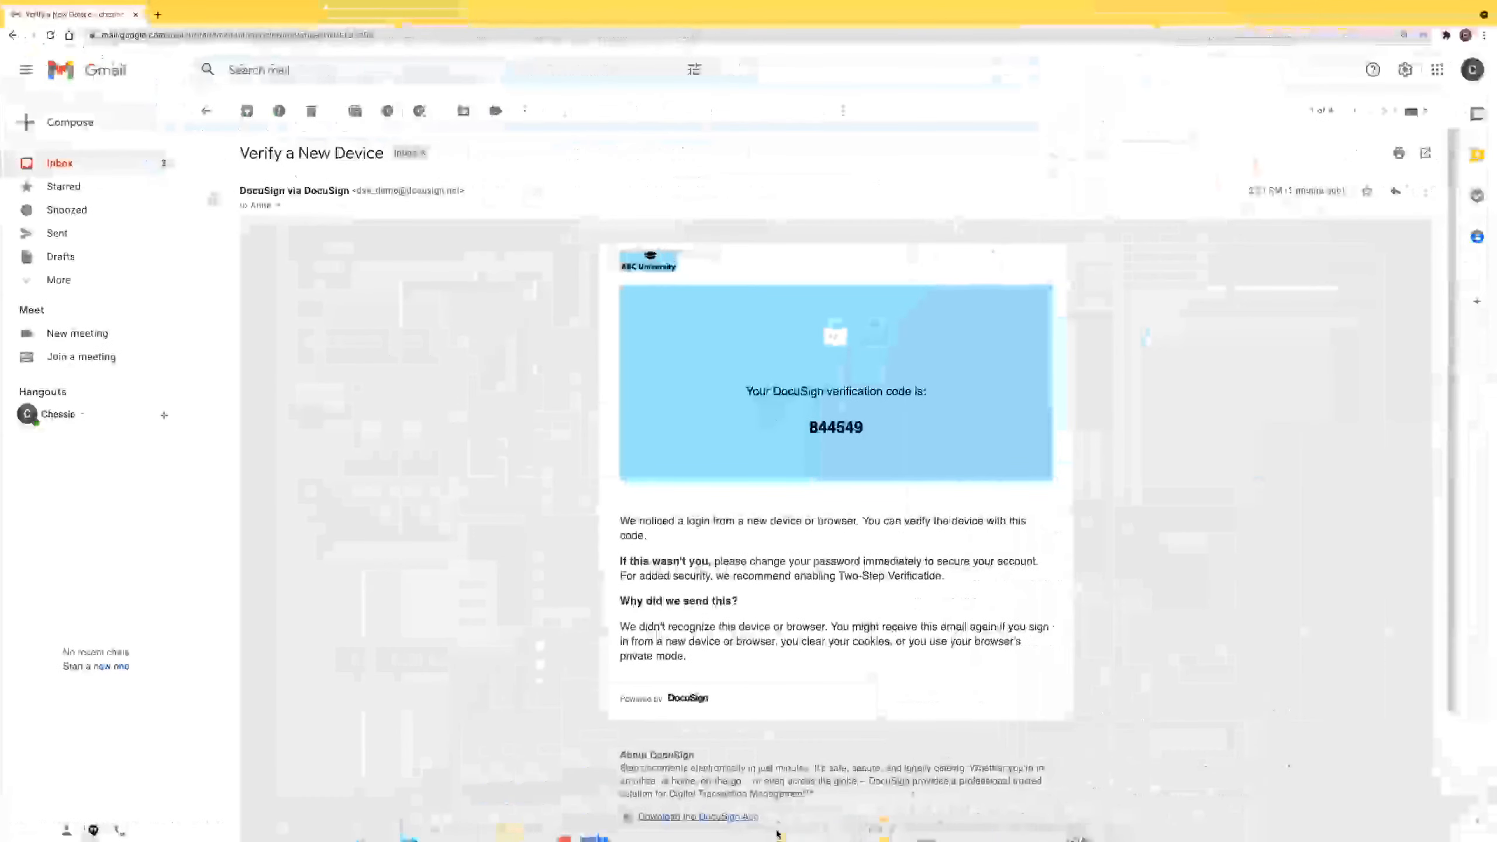
pyautogui.click(773, 829)
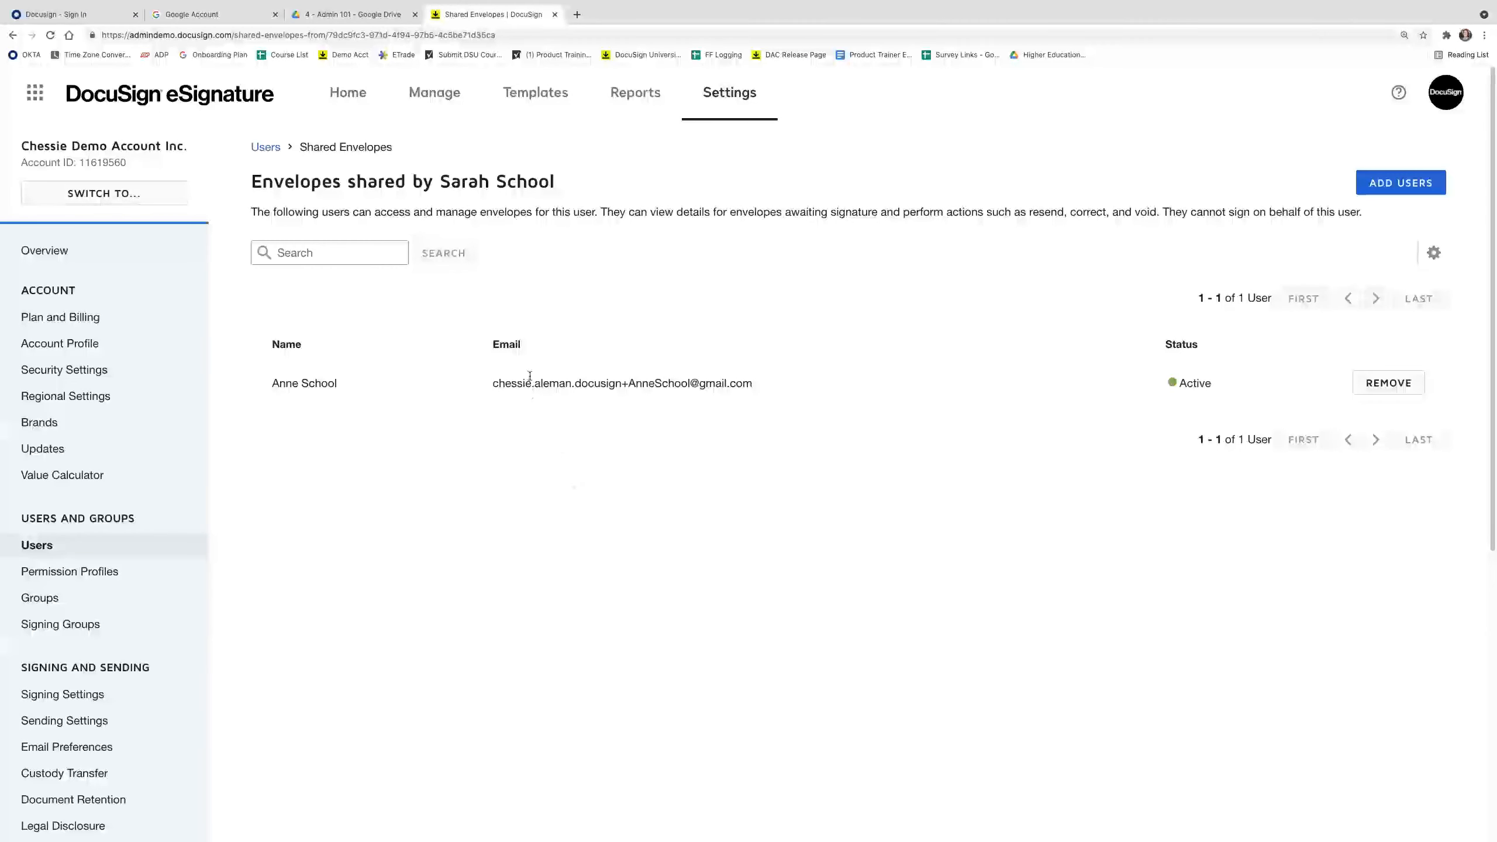
pyautogui.click(1389, 383)
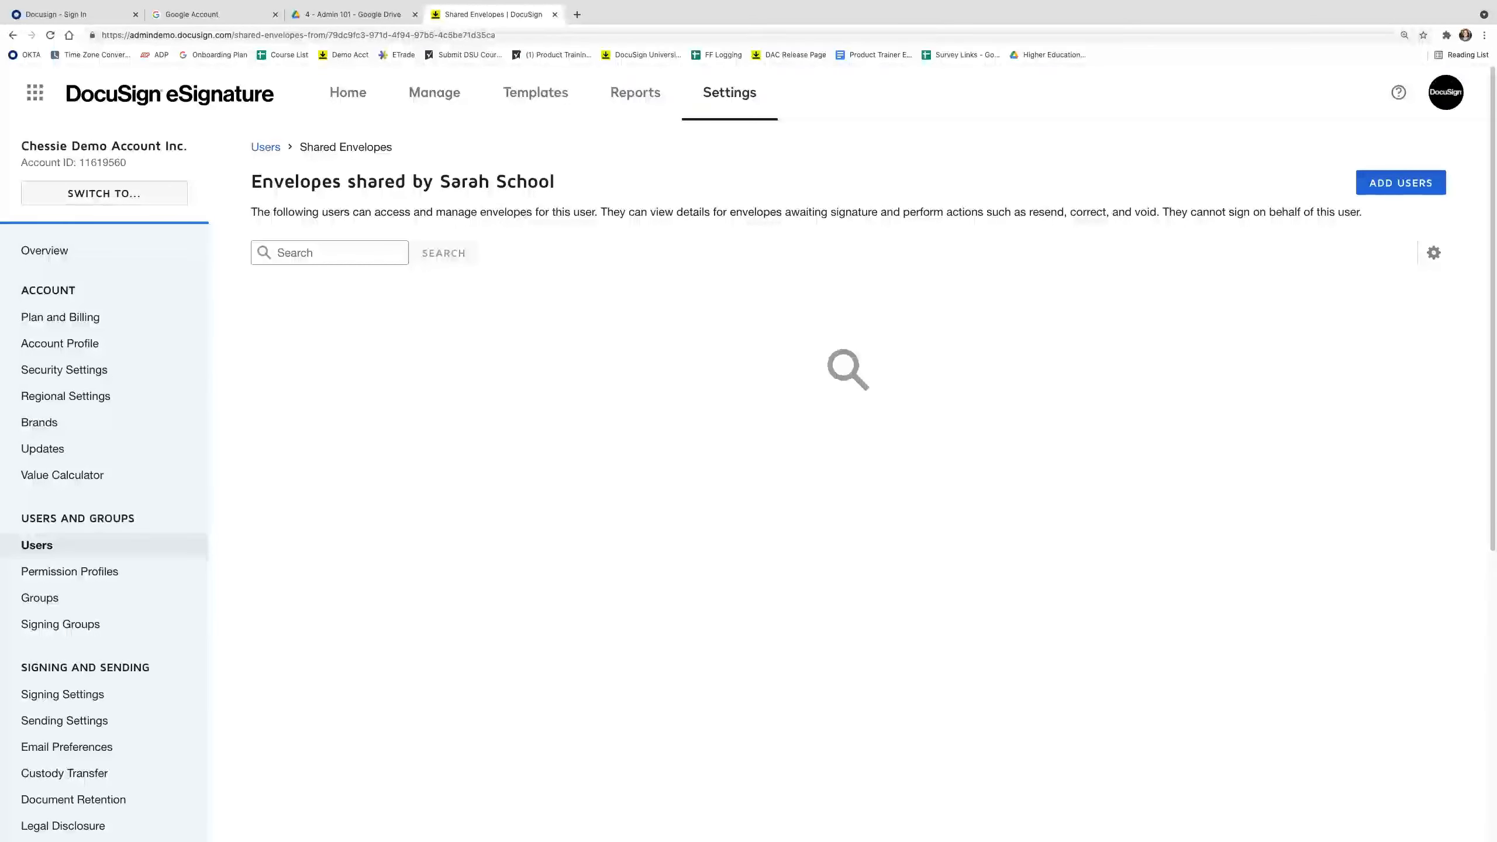
# Start Transfer Envelopes for the shared-envelope owner from the Users list.
pyautogui.click(192, 545)
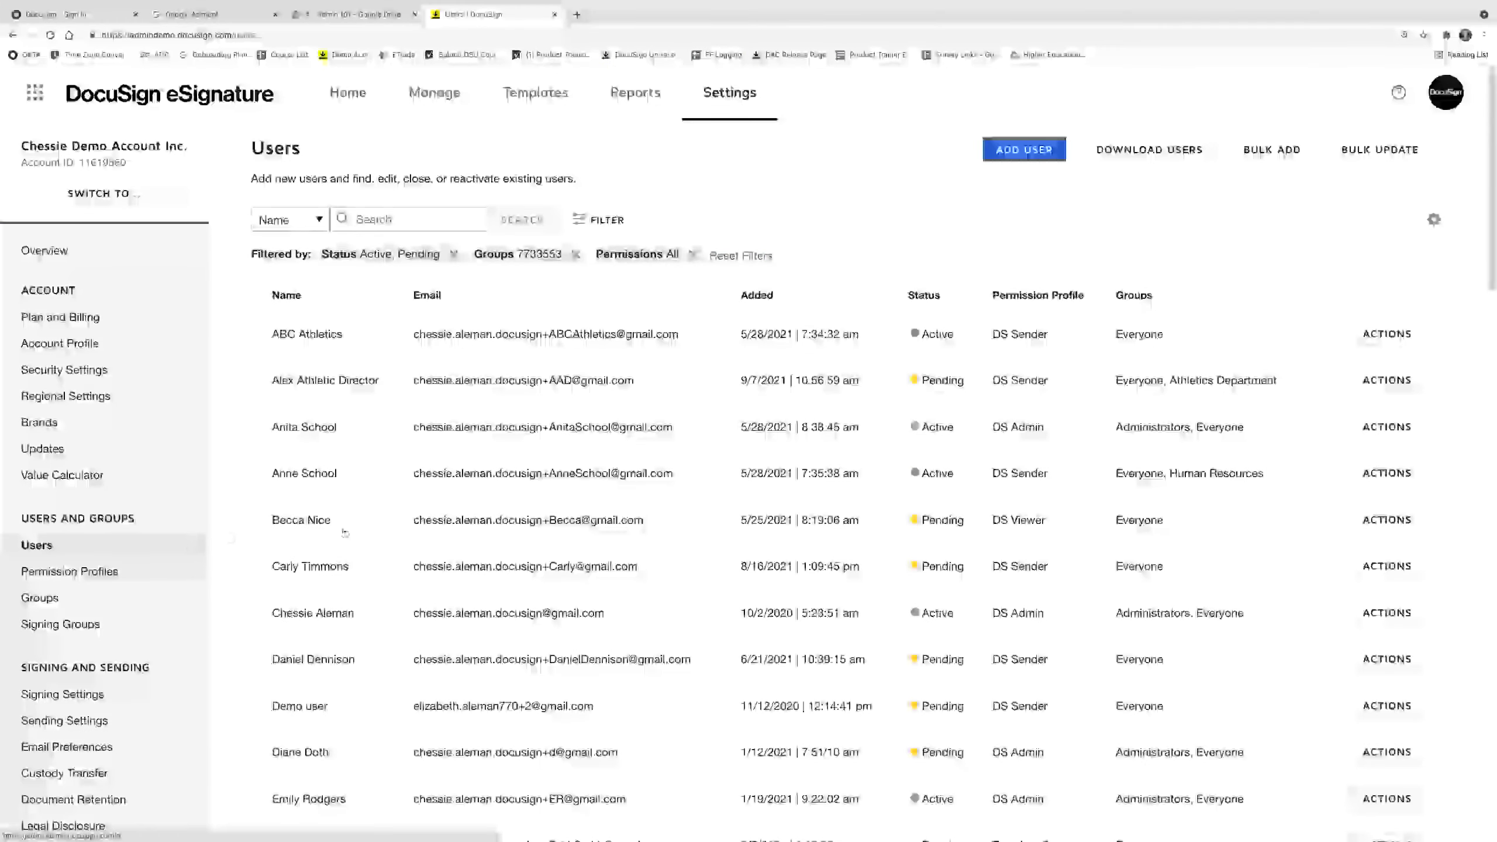
pyautogui.scroll(-3, 358, 552)
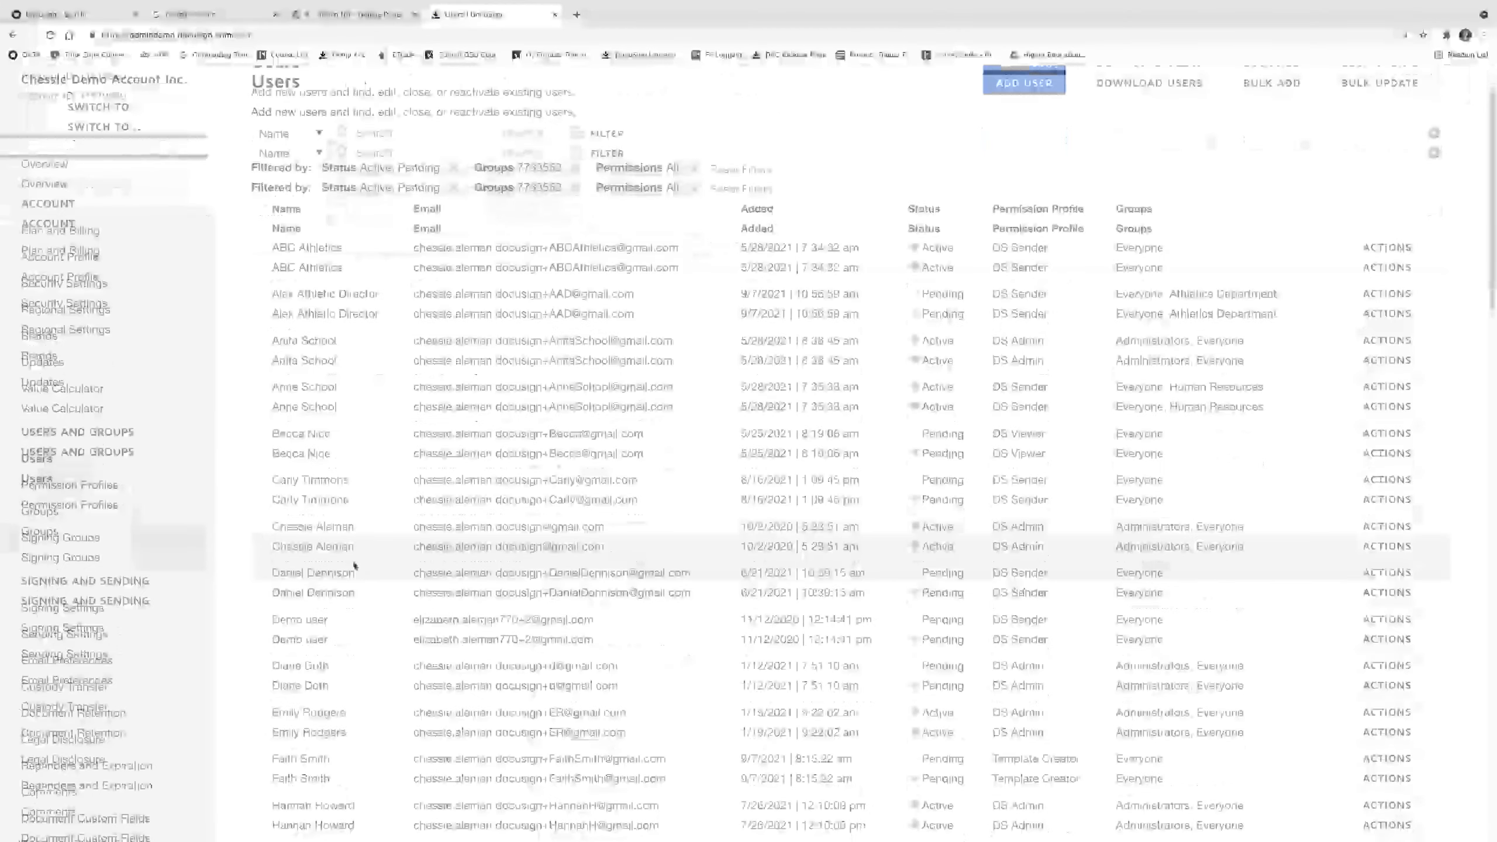
pyautogui.scroll(-20, 358, 578)
pyautogui.scroll(-1, 1344, 651)
pyautogui.click(1403, 539)
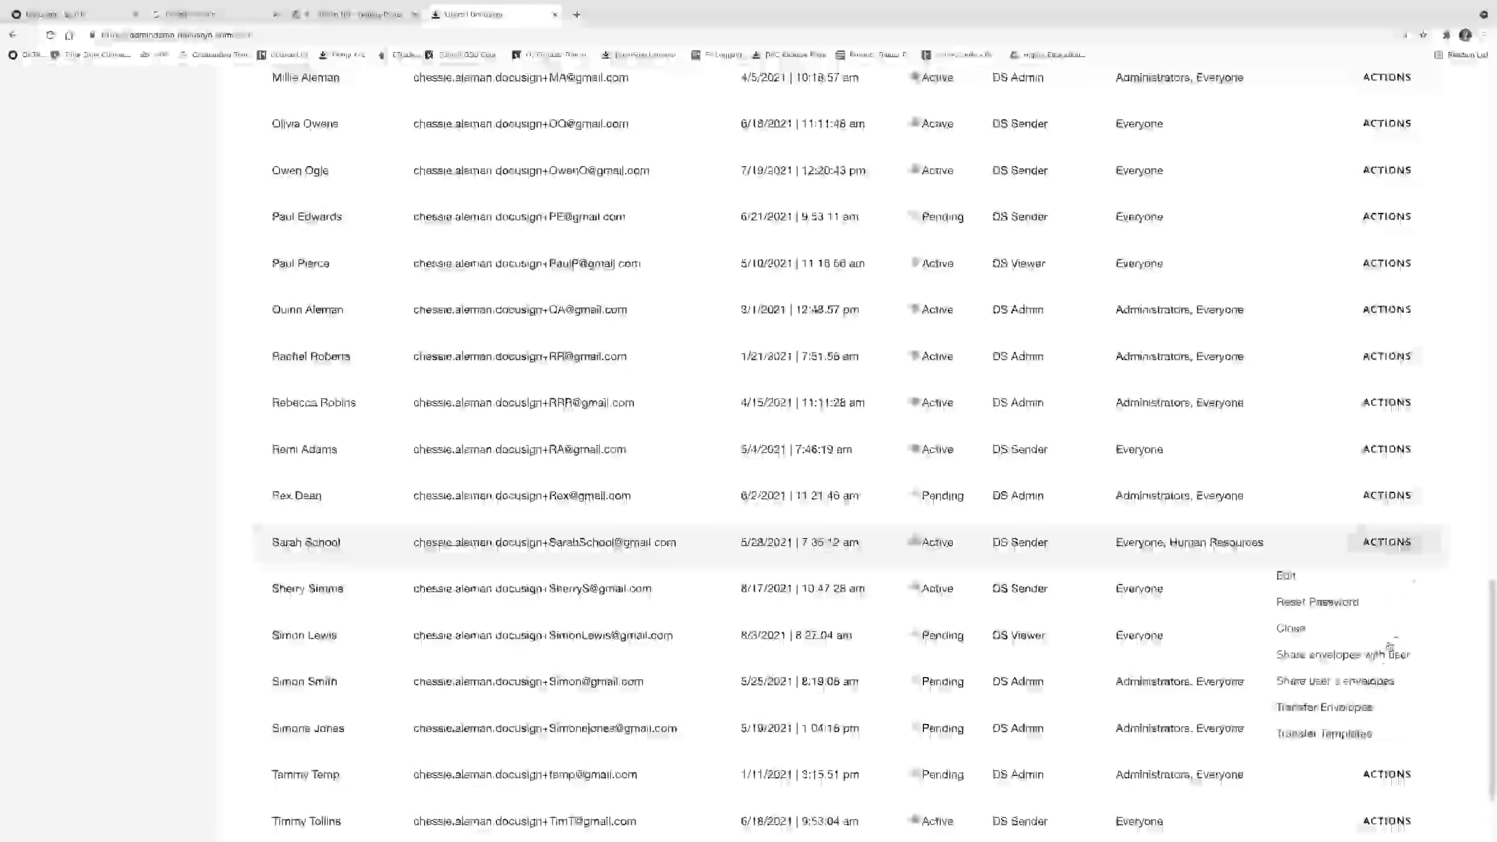
pyautogui.click(1384, 715)
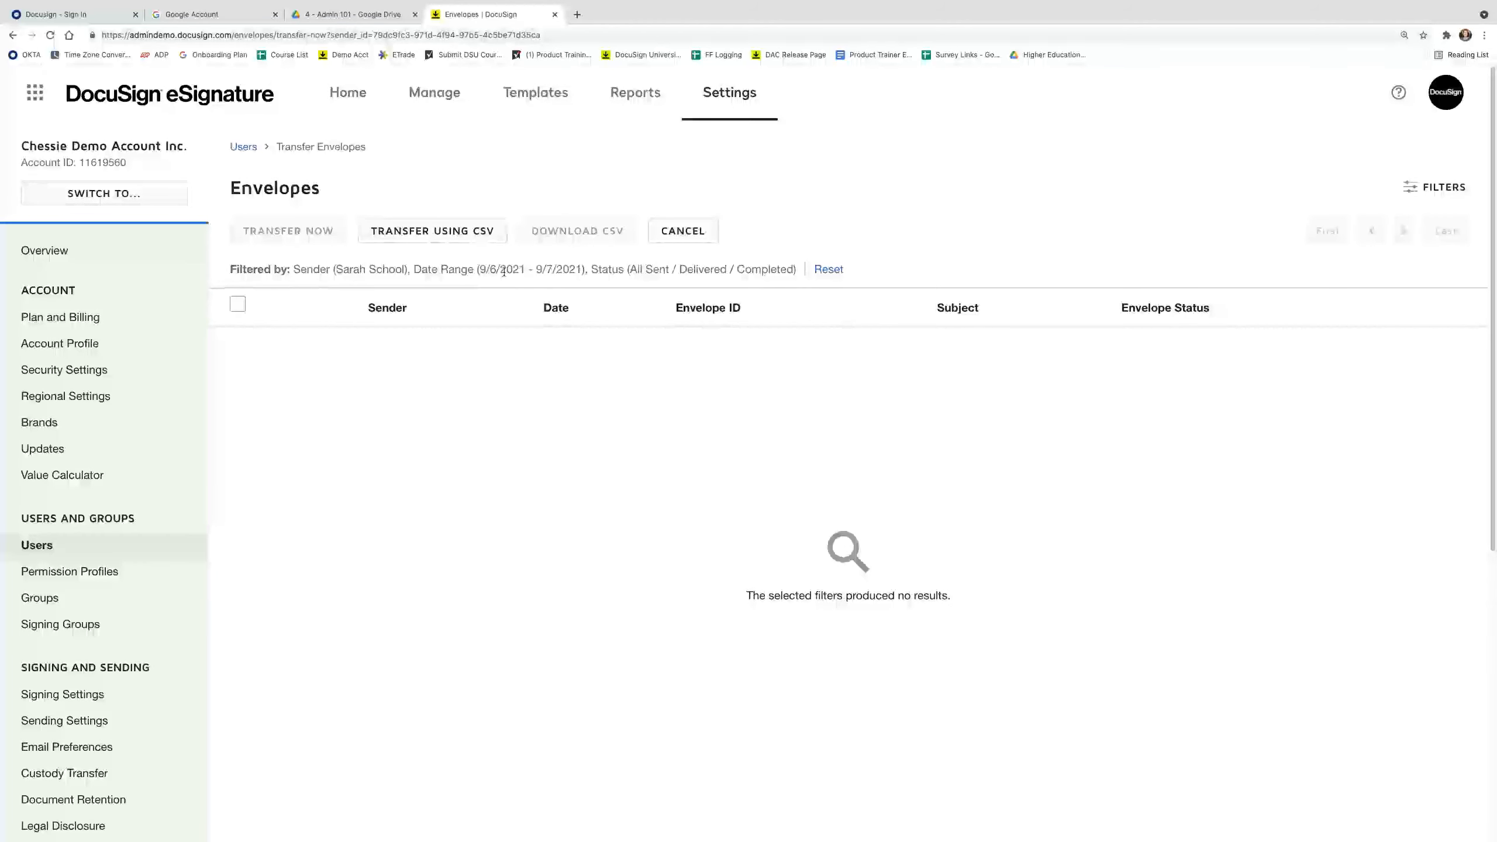
# Set the filter start date to 7/1/2021, giving a 7/1/2021–9/7/2021 range.
pyautogui.click(1456, 189)
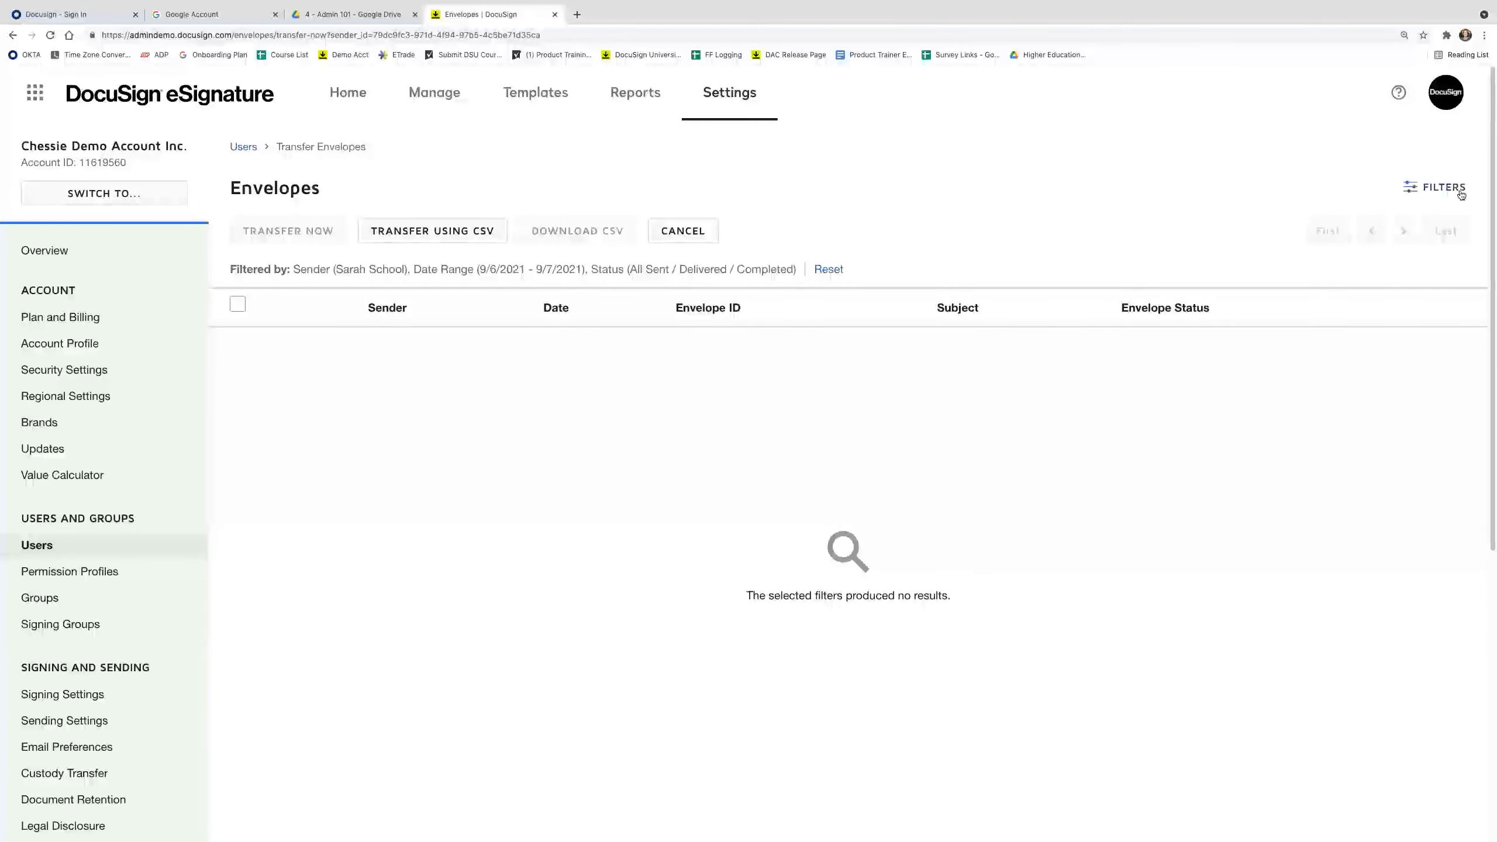
pyautogui.click(1203, 451)
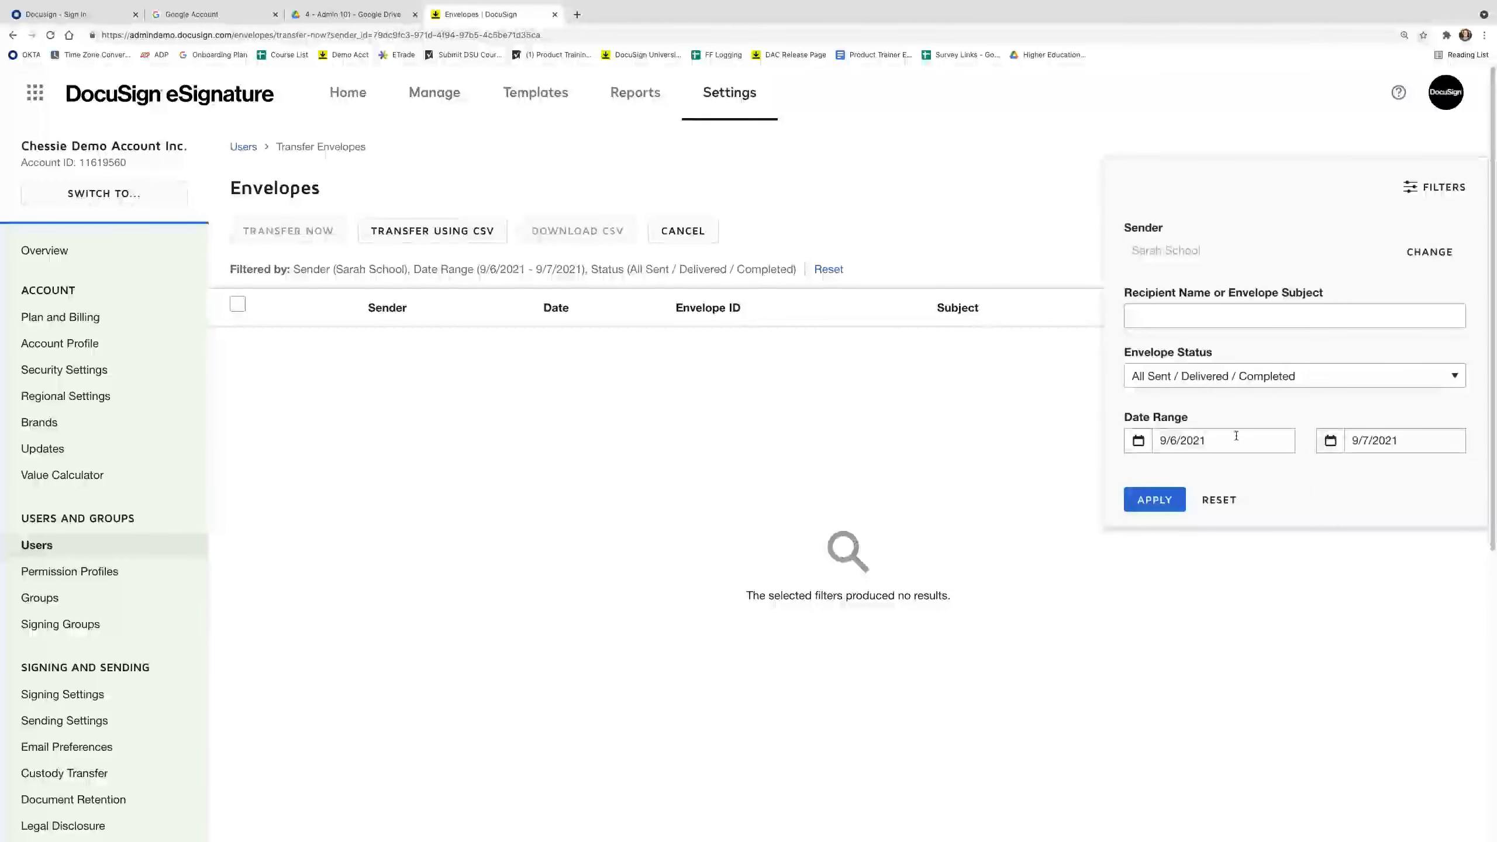
pyautogui.click(1141, 470)
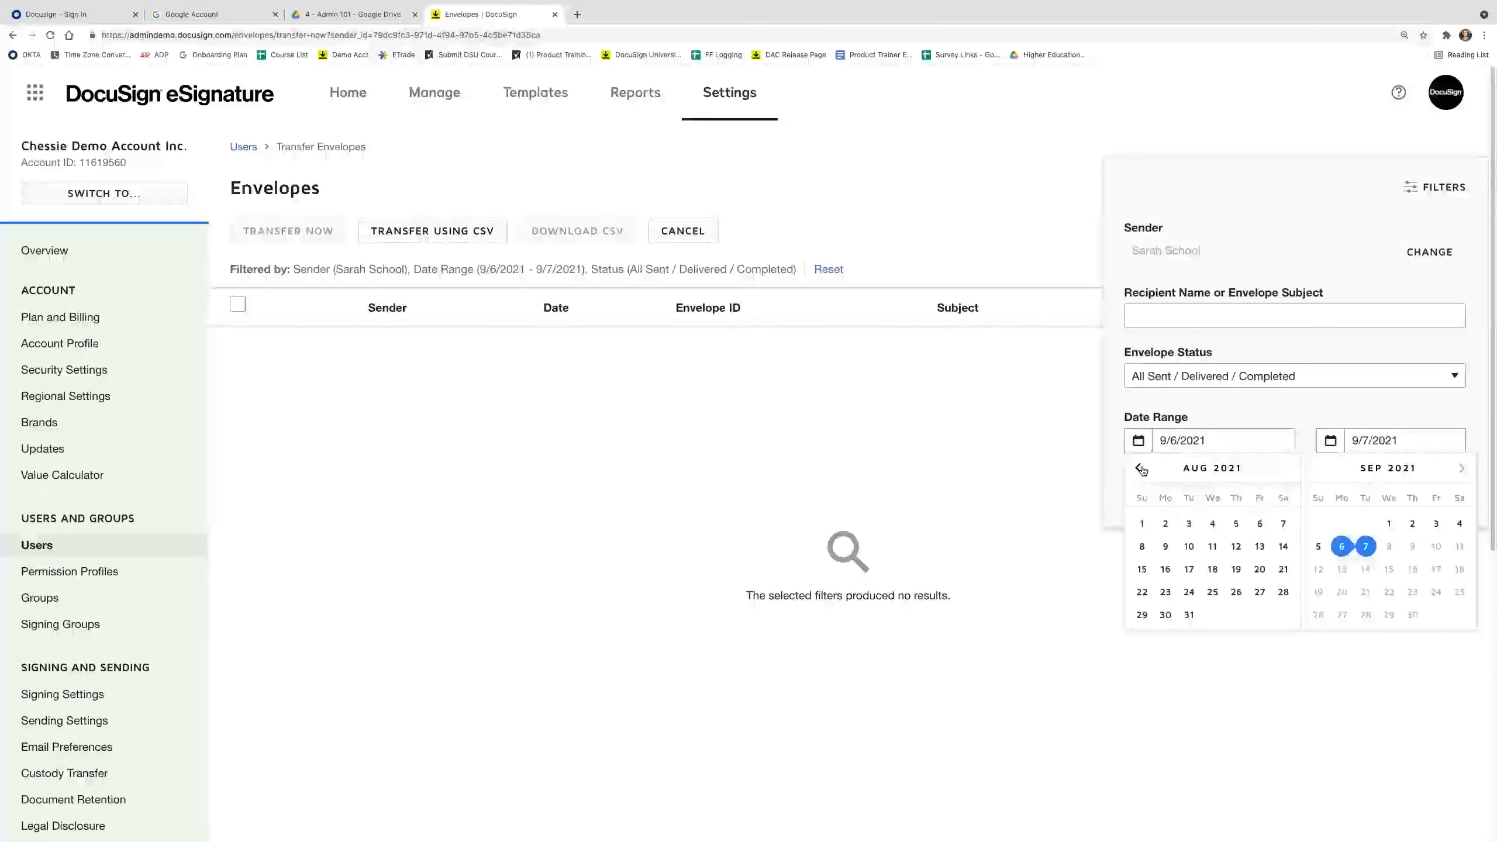
pyautogui.click(1142, 469)
pyautogui.click(1236, 523)
pyautogui.click(1155, 501)
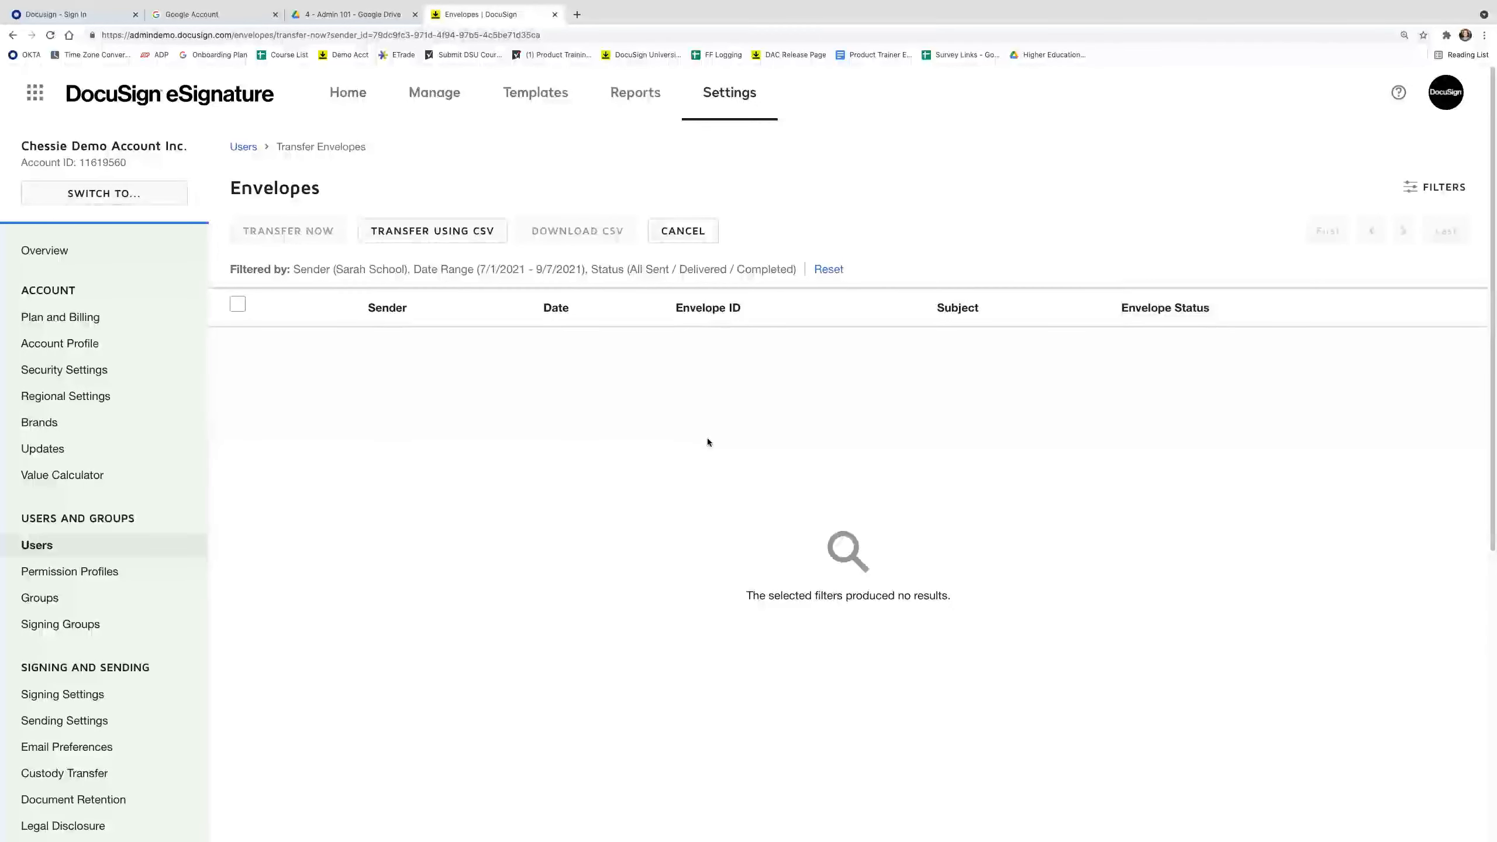
# Open Transfer Envelopes for the other admin user and select all three of their envelopes.
pyautogui.click(102, 547)
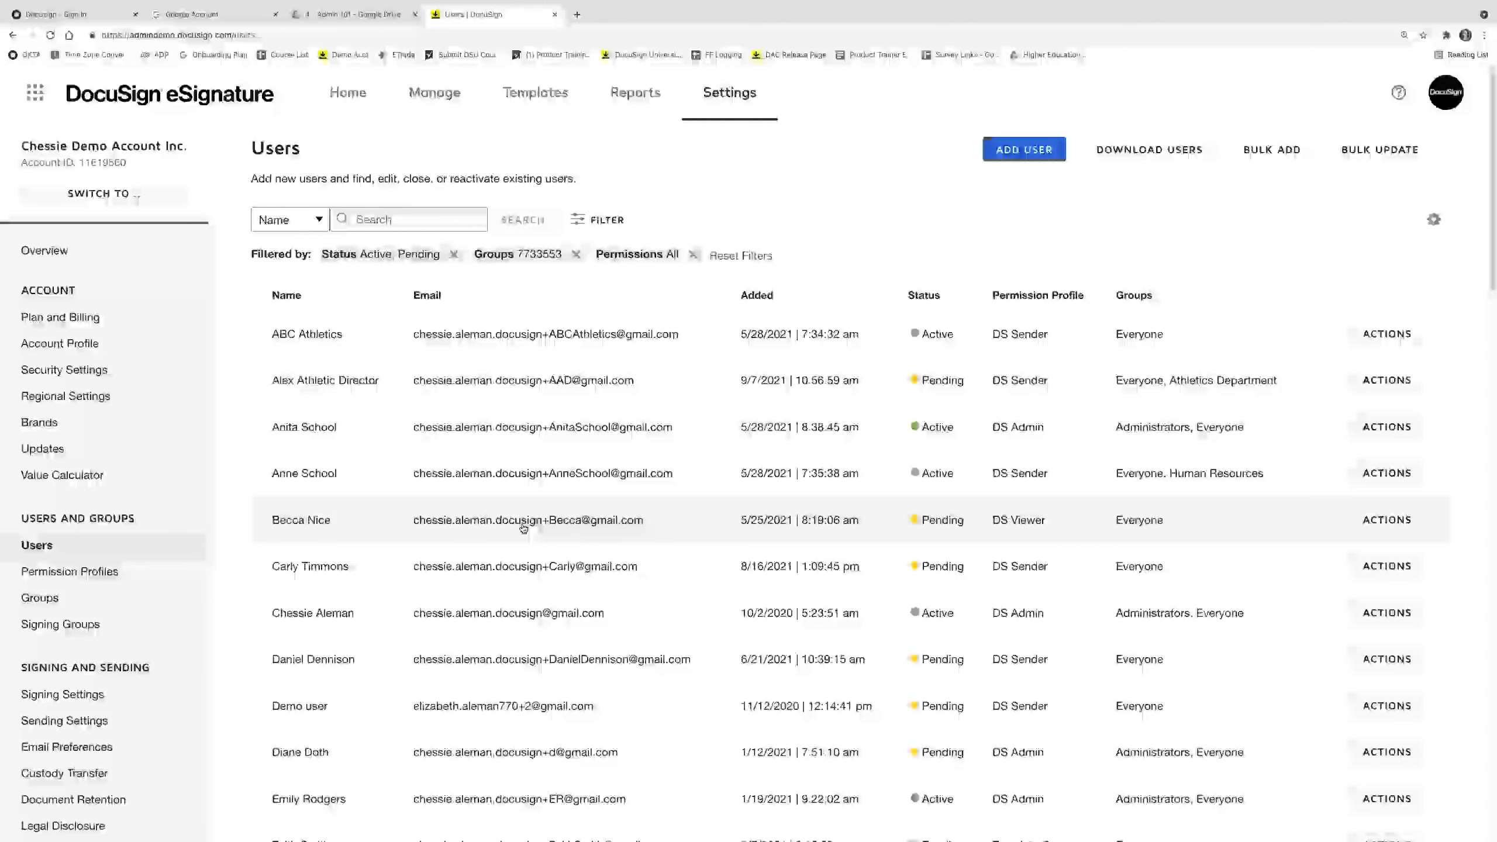
pyautogui.scroll(-2, 515, 606)
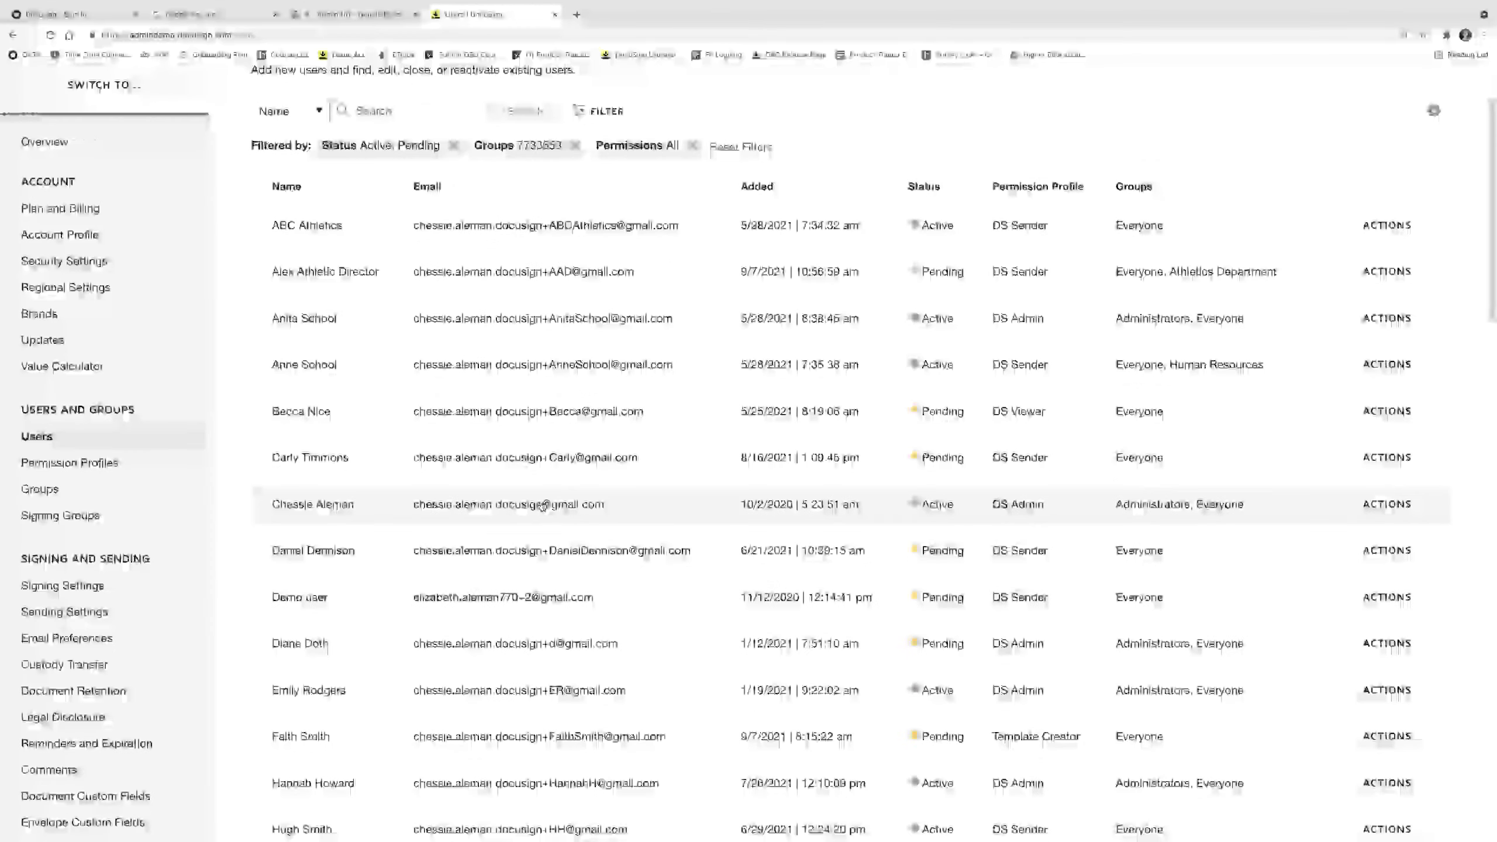
pyautogui.click(1379, 504)
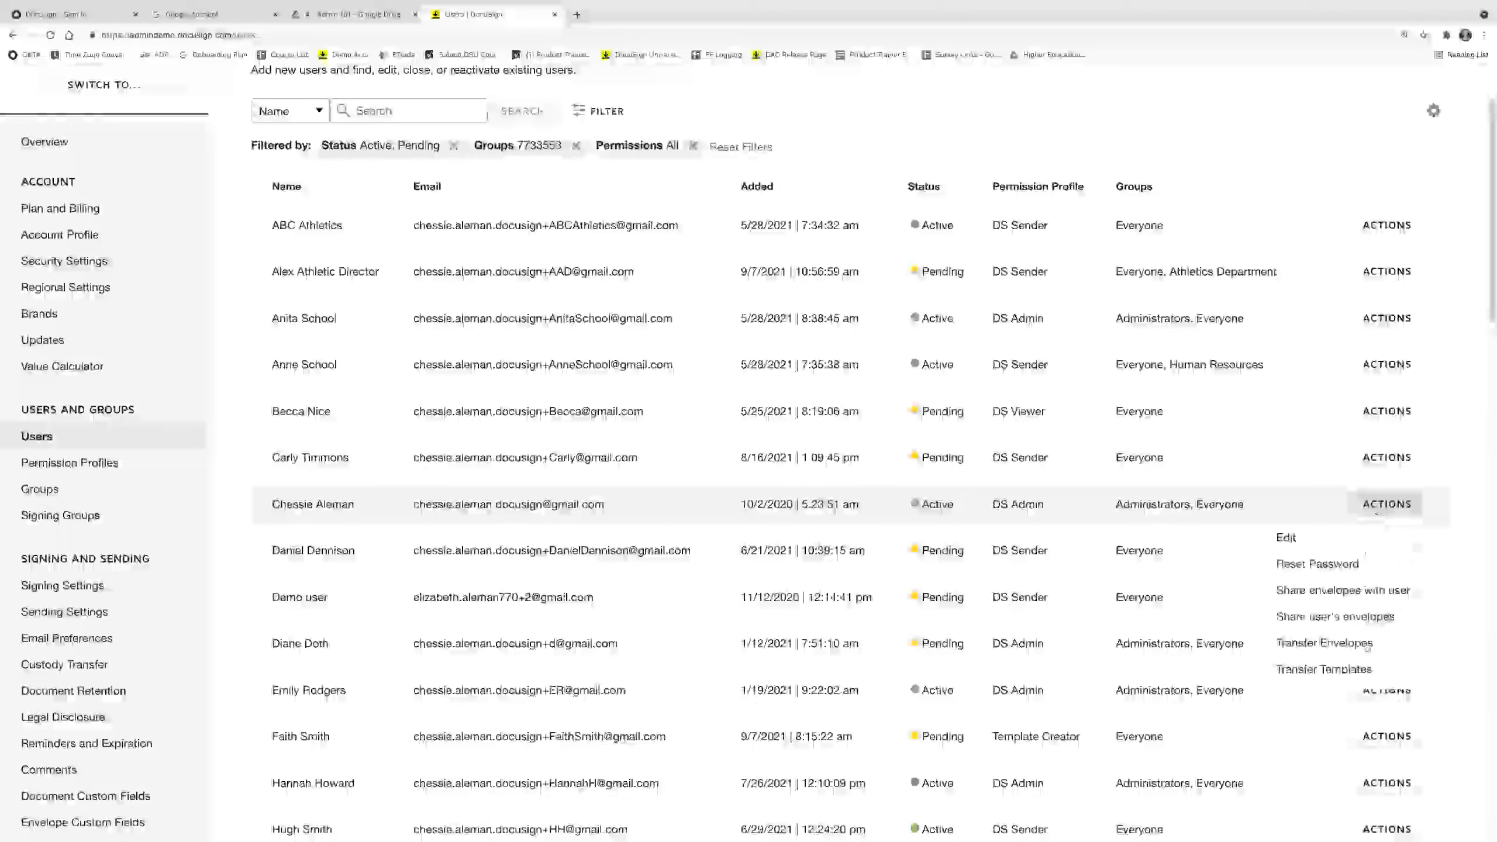
pyautogui.click(1367, 644)
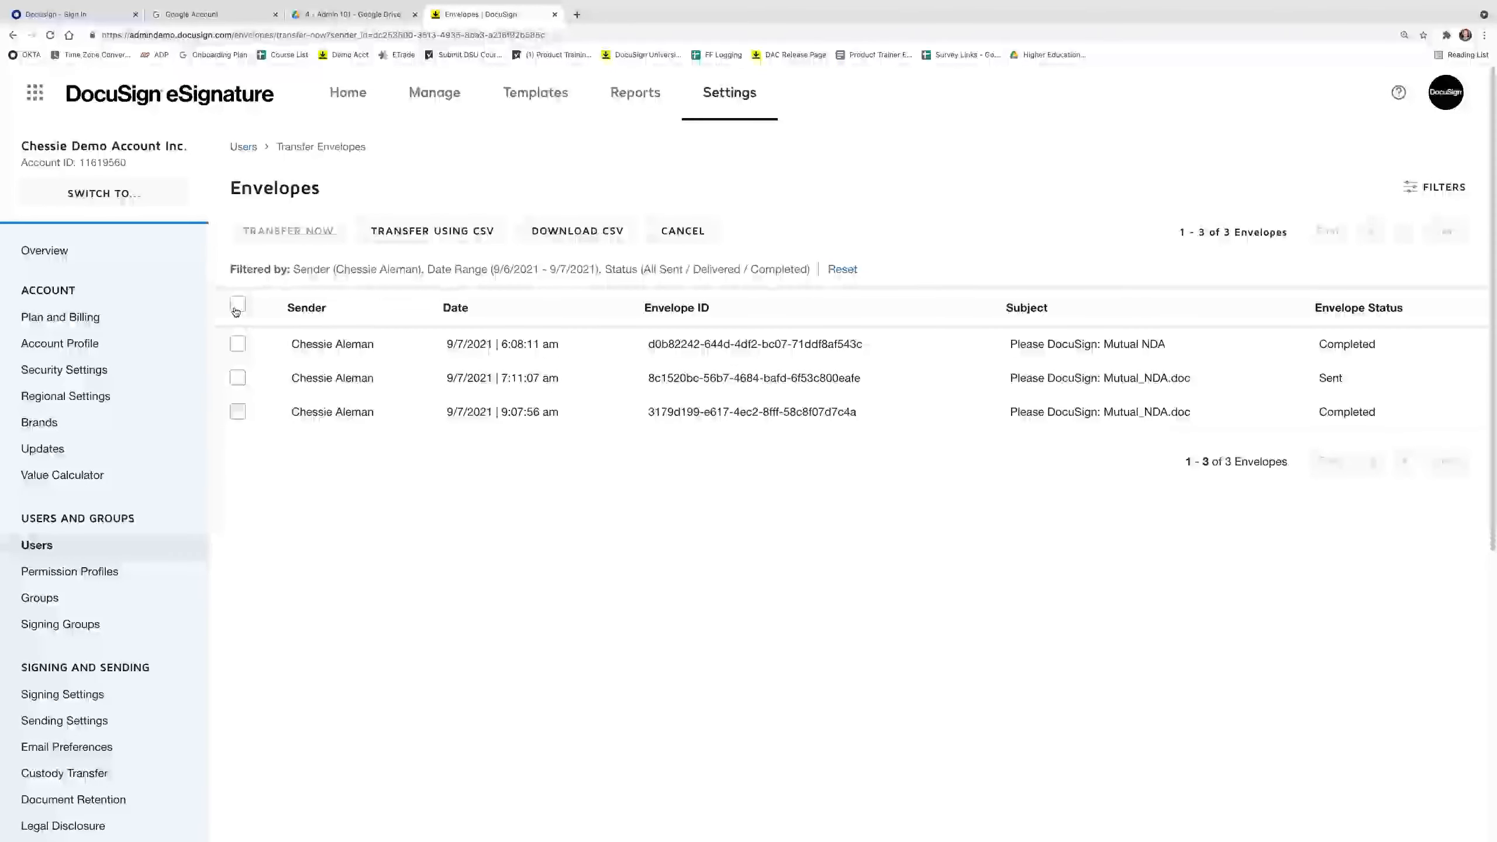
pyautogui.click(238, 304)
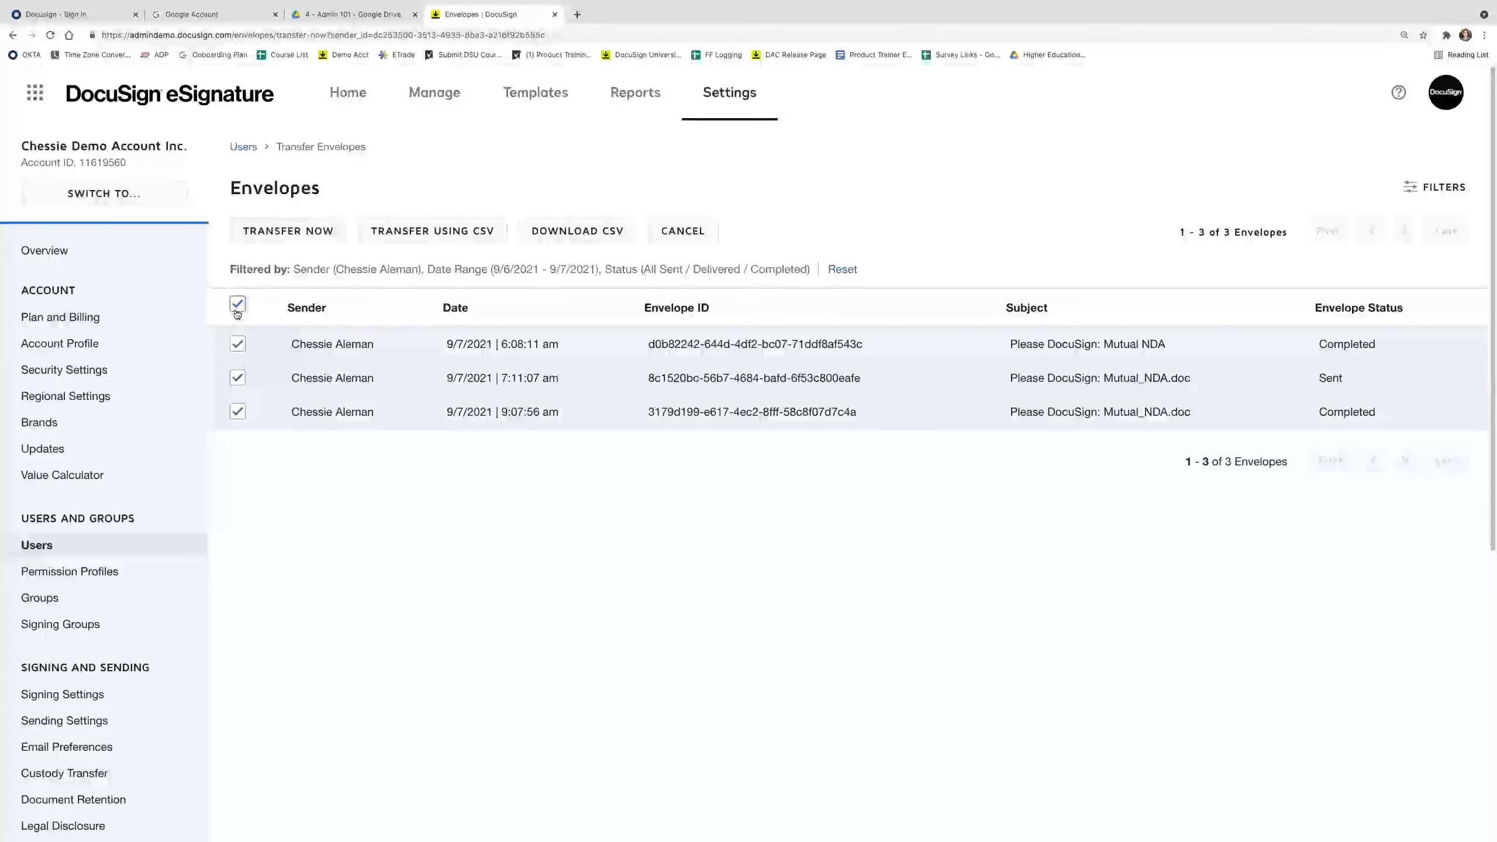
# Transfer the three selected envelopes to the recipient user found by name search, and confirm.
pyautogui.click(261, 236)
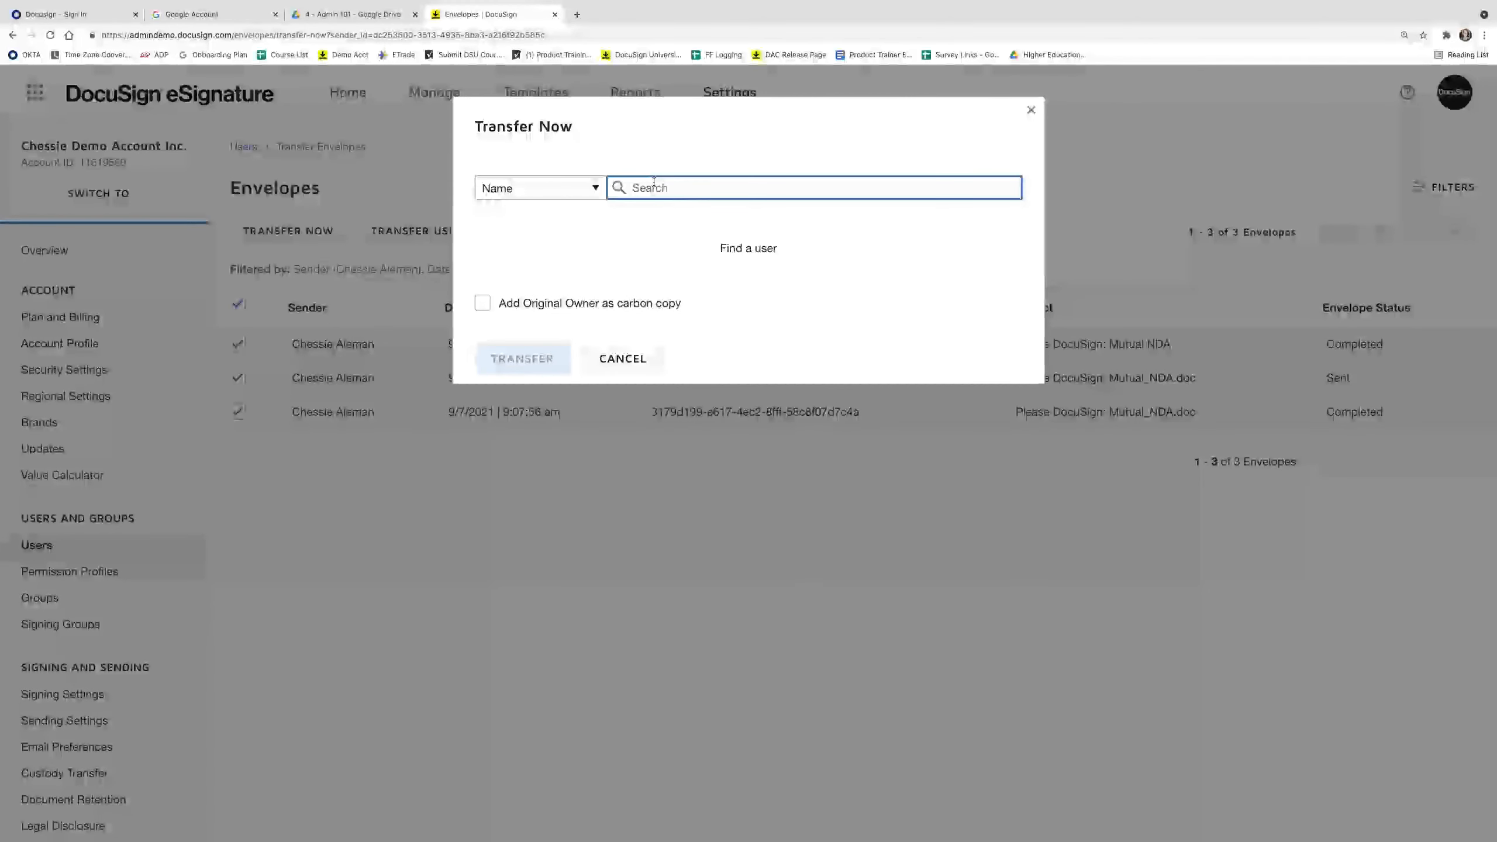
pyautogui.write('Anne')
pyautogui.press('Return')
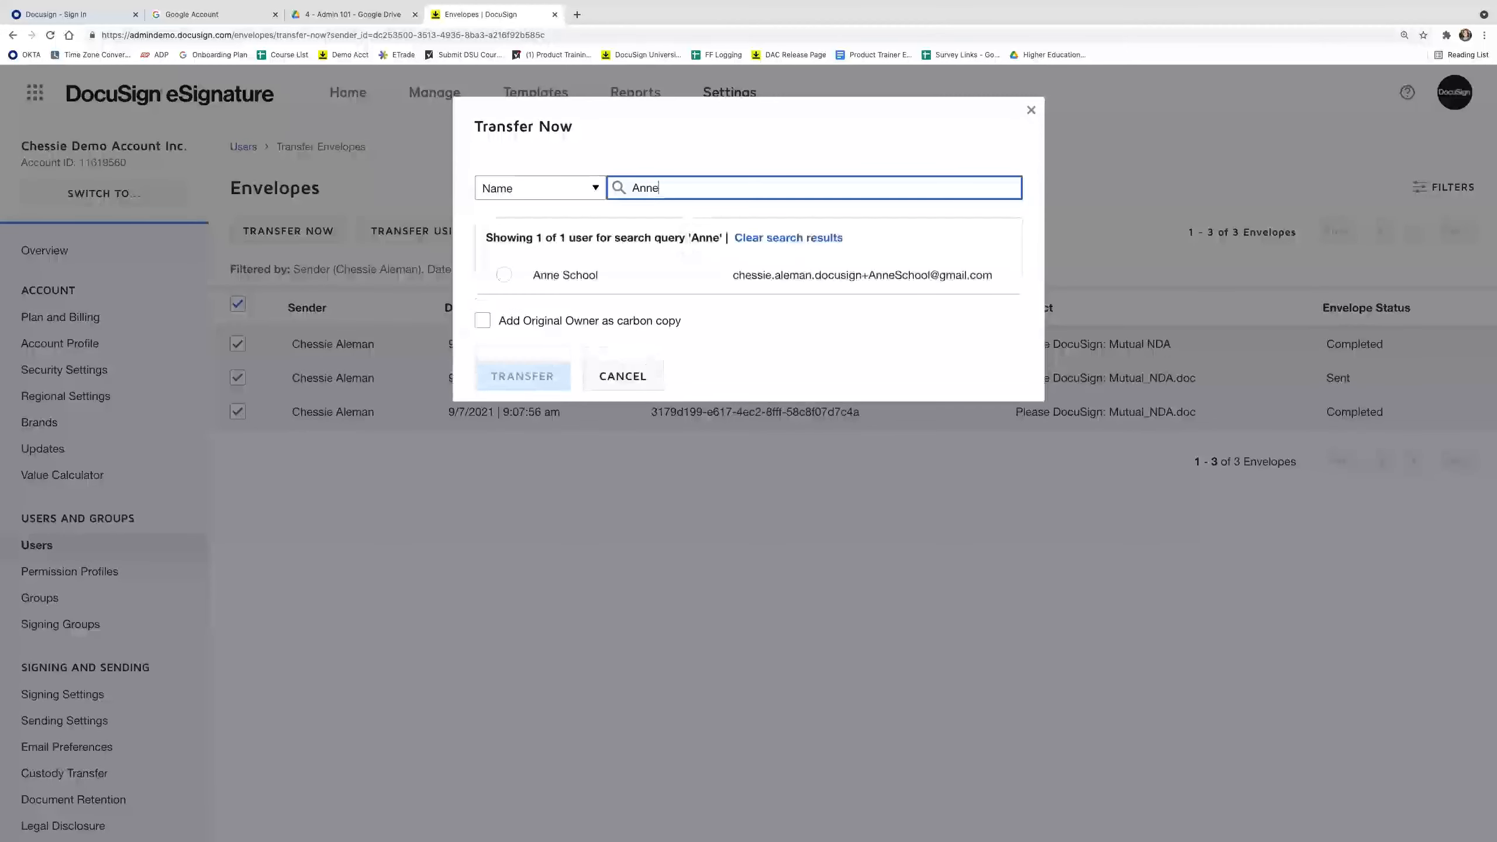
pyautogui.click(534, 282)
pyautogui.click(533, 282)
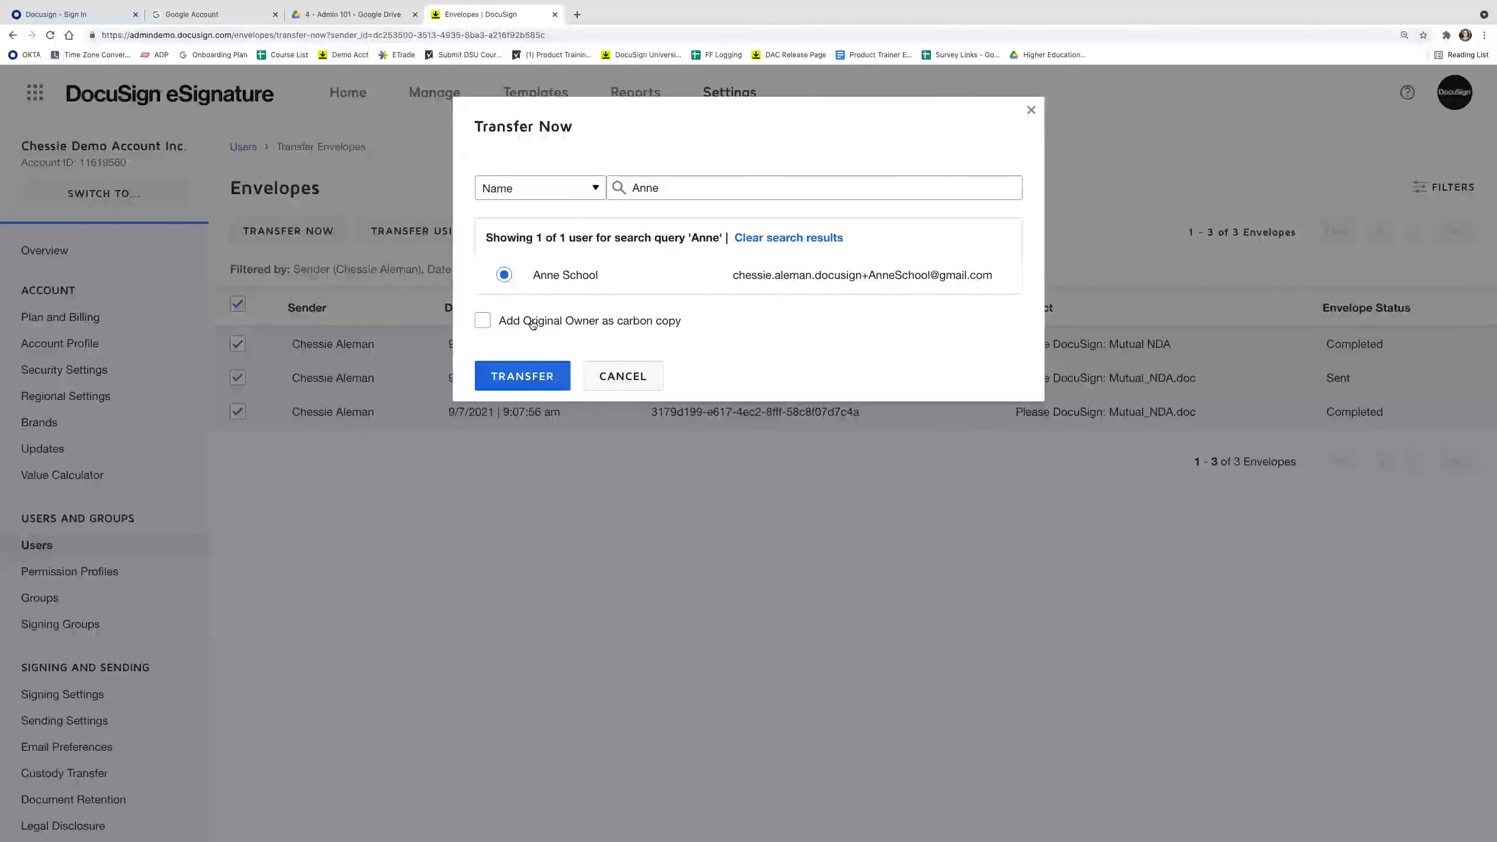
pyautogui.click(530, 379)
pyautogui.click(551, 239)
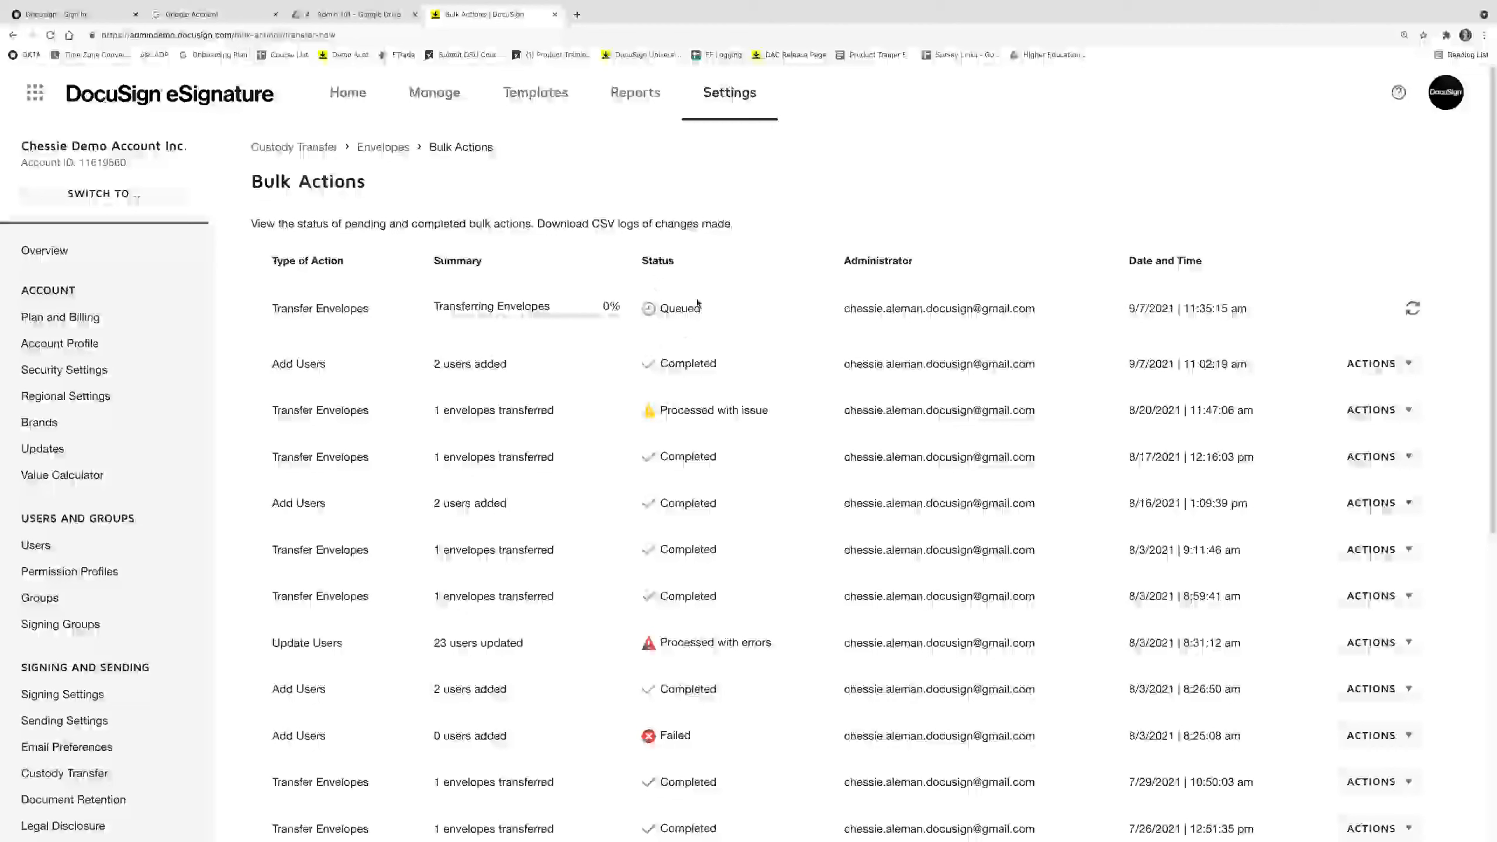
# Reload Bulk Actions until the transfer shows Completed with 3 envelopes transferred.
pyautogui.click(51, 36)
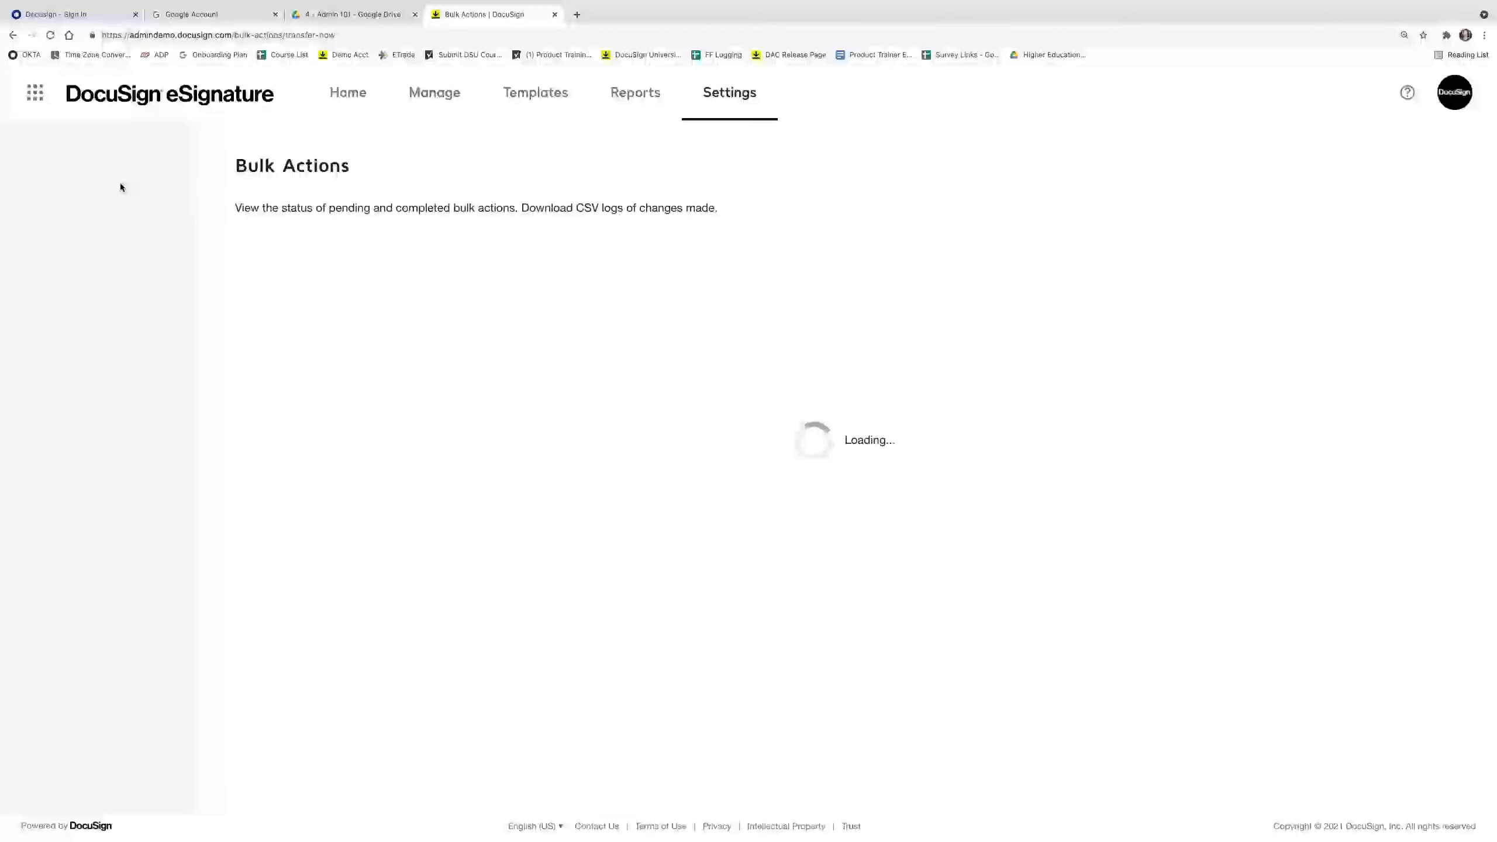
pyautogui.click(51, 37)
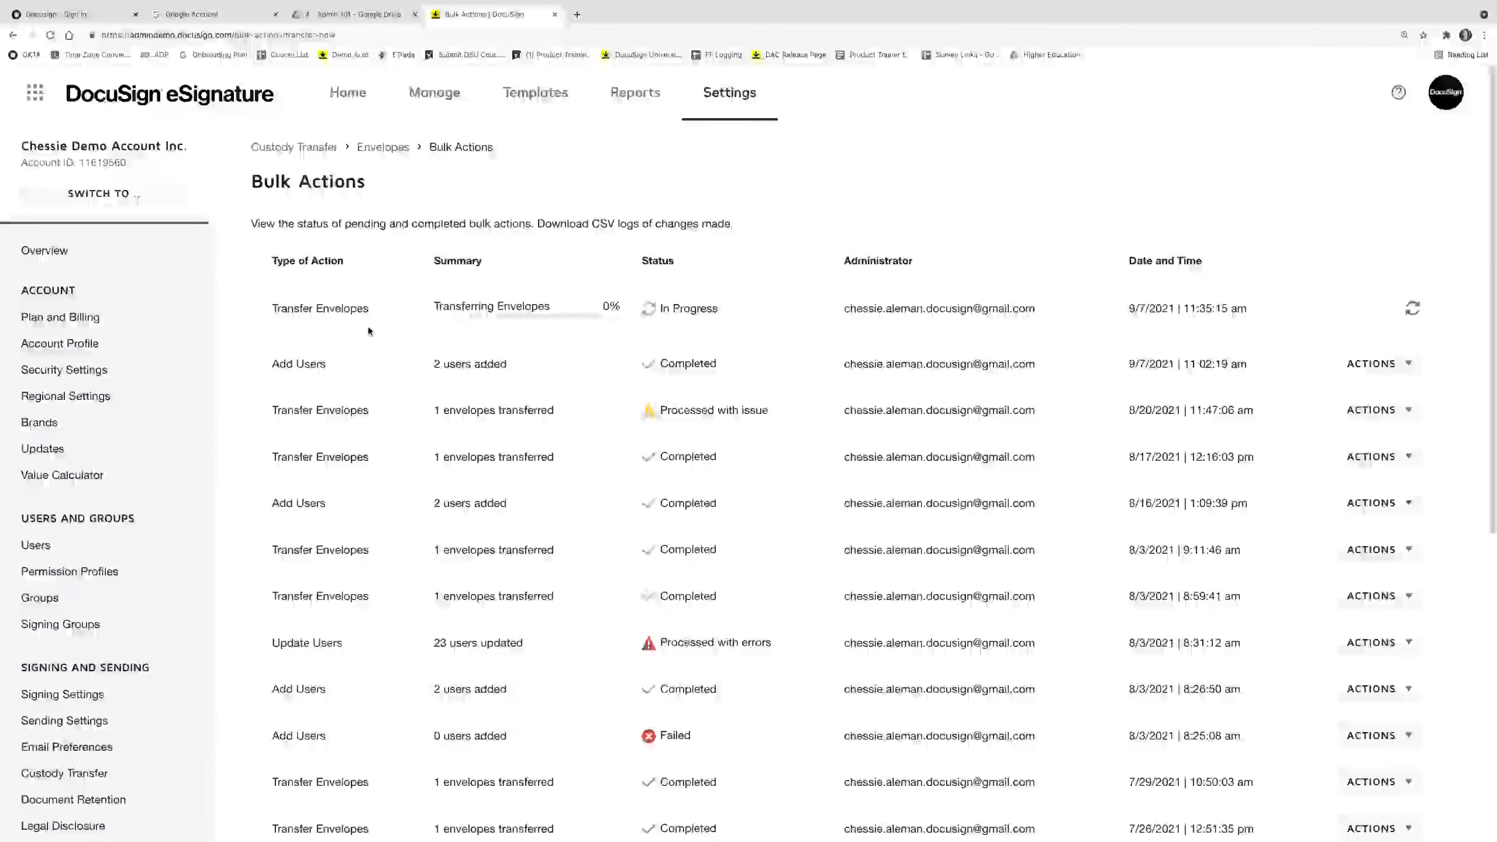
pyautogui.click(52, 36)
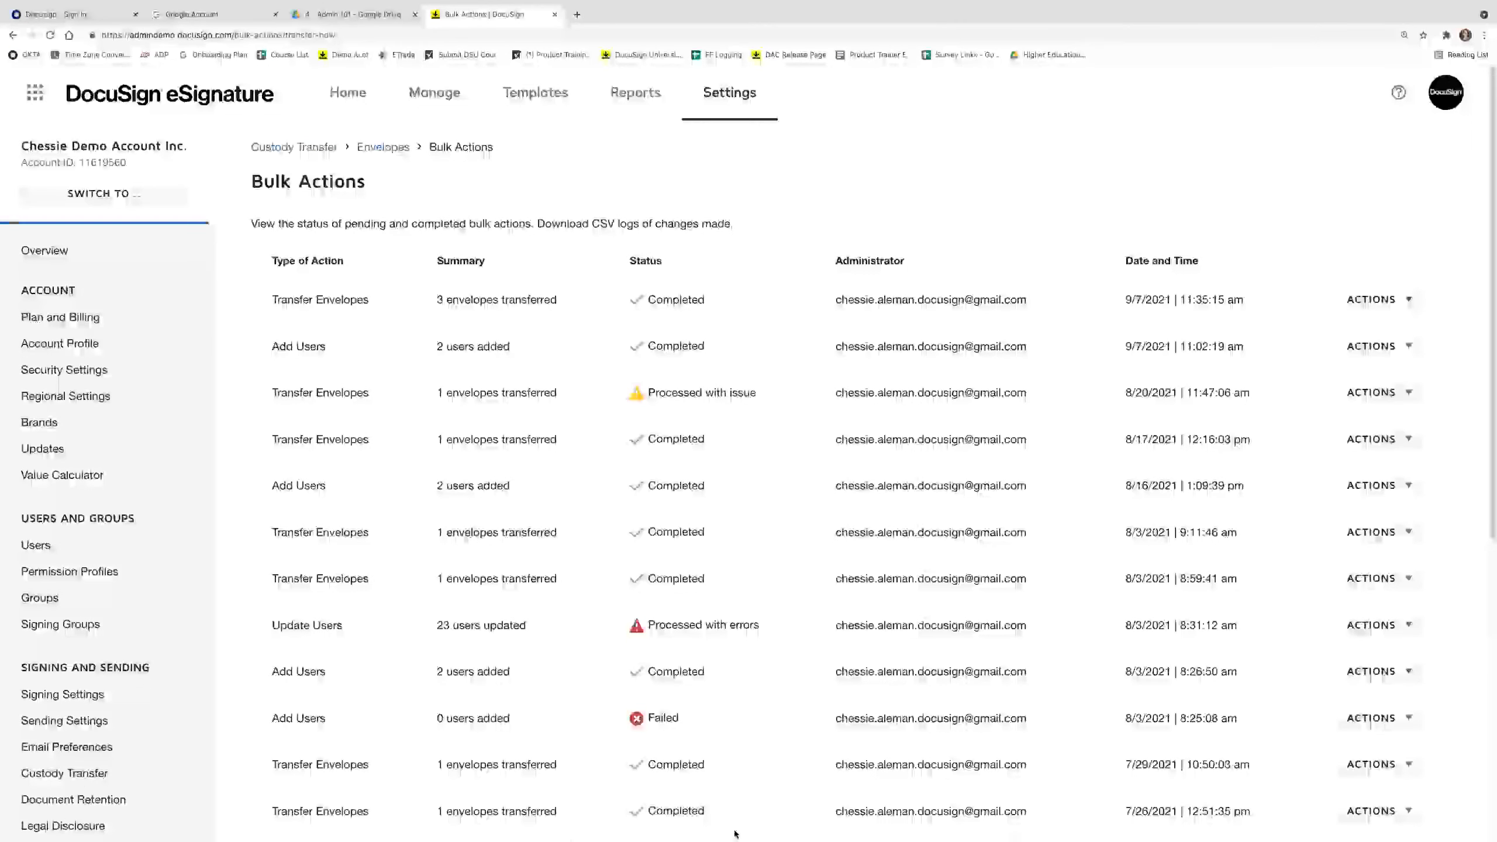
pyautogui.click(773, 826)
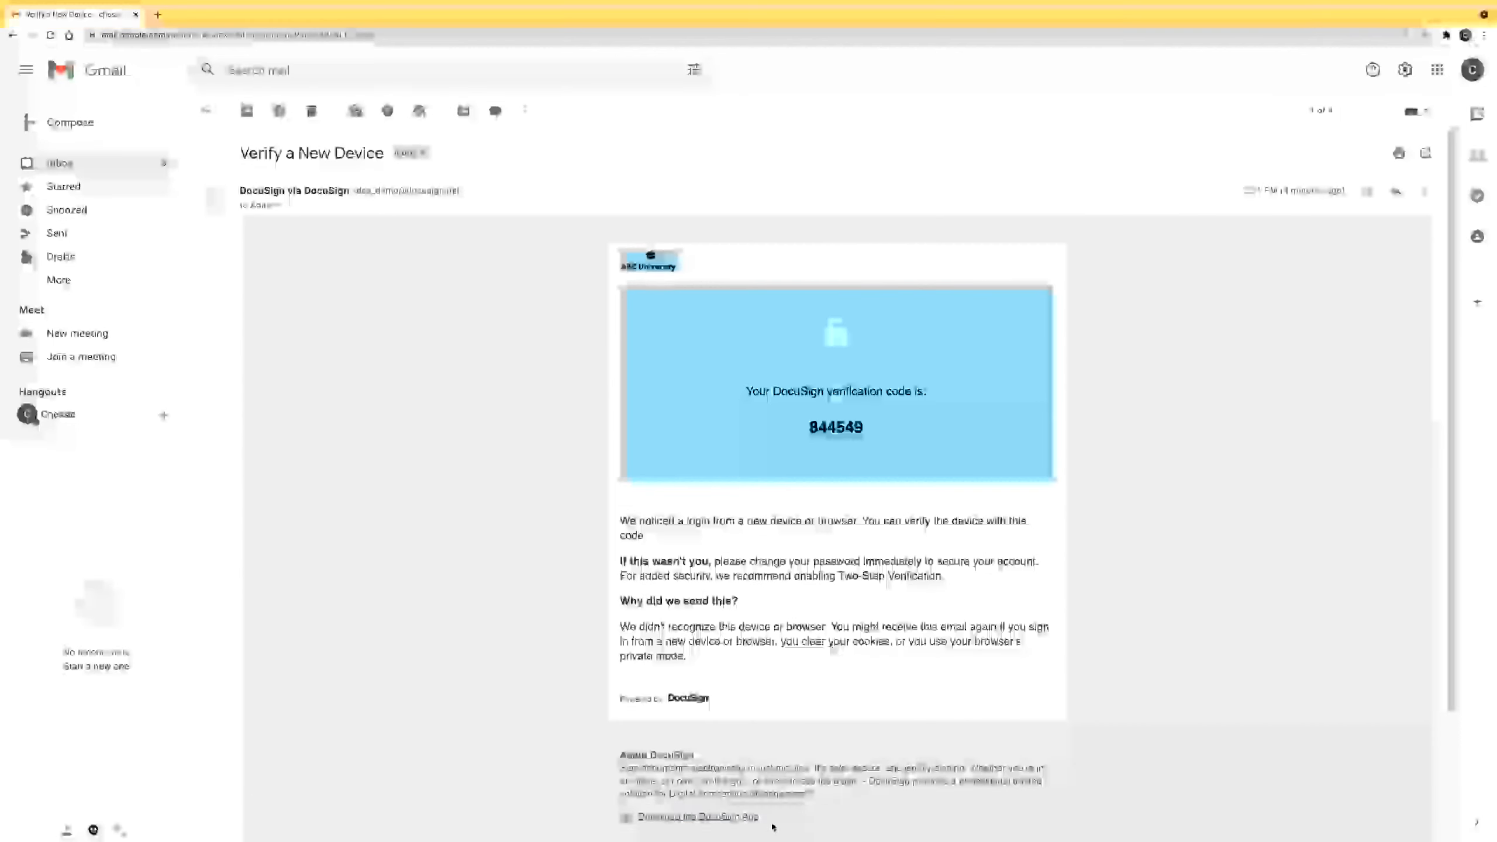
# In the new owner's Sent folder, review the first envelope's History for the ownership transfer.
pyautogui.rightClick(772, 825)
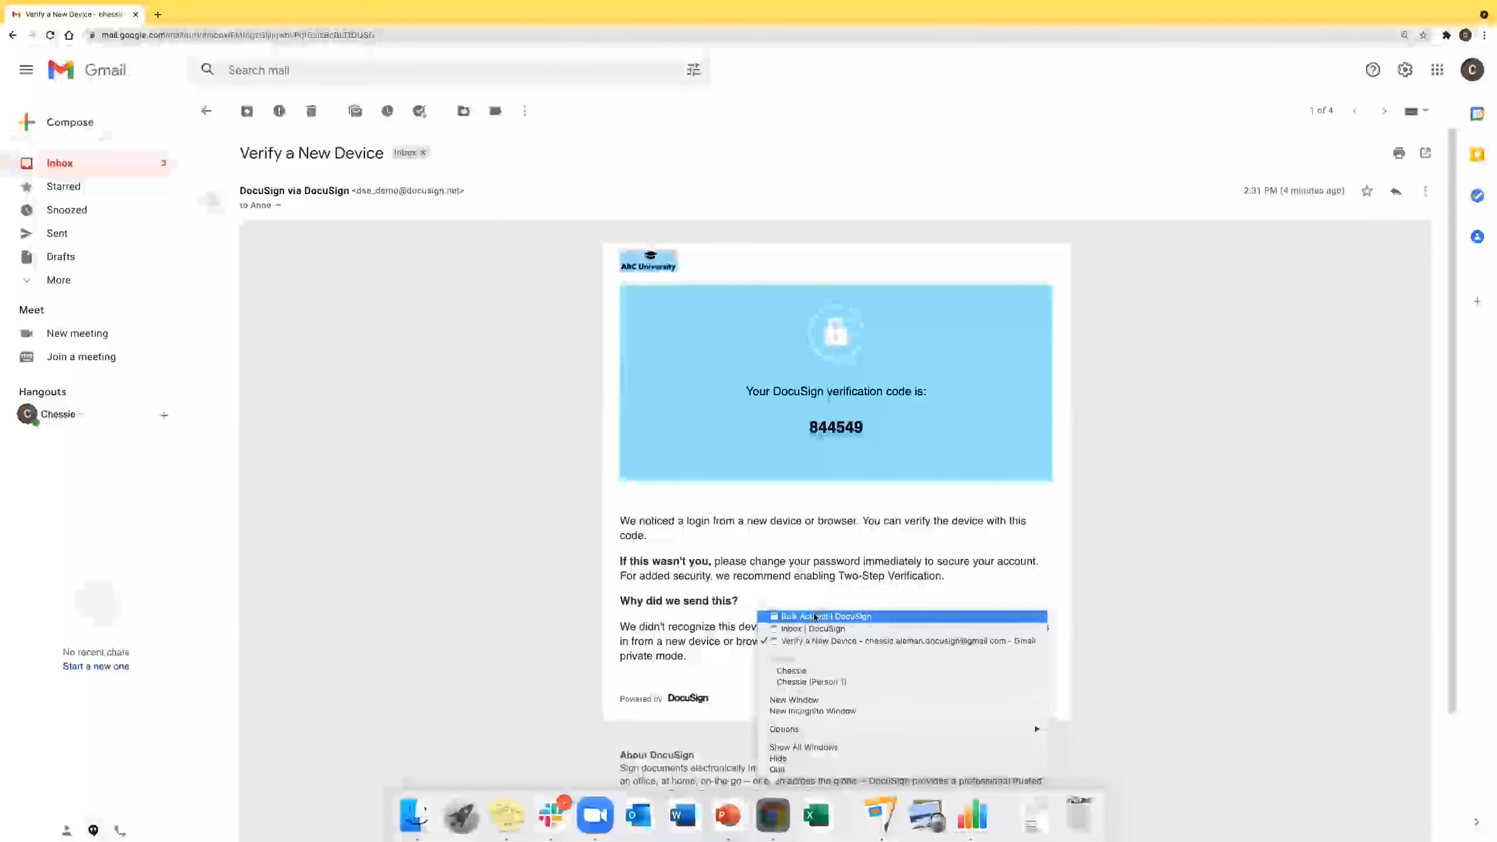
pyautogui.click(814, 616)
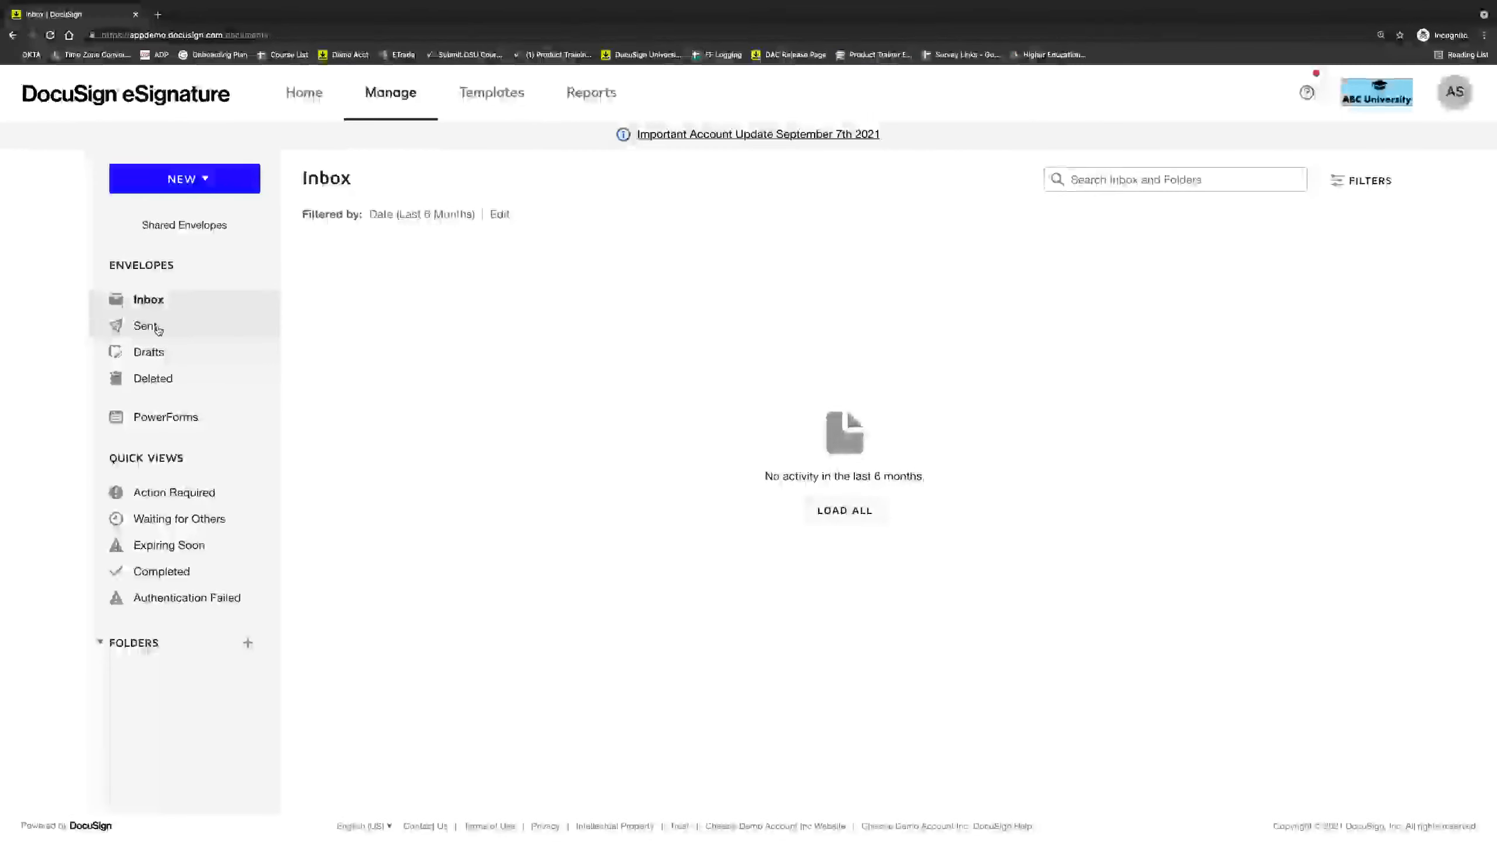
pyautogui.click(155, 327)
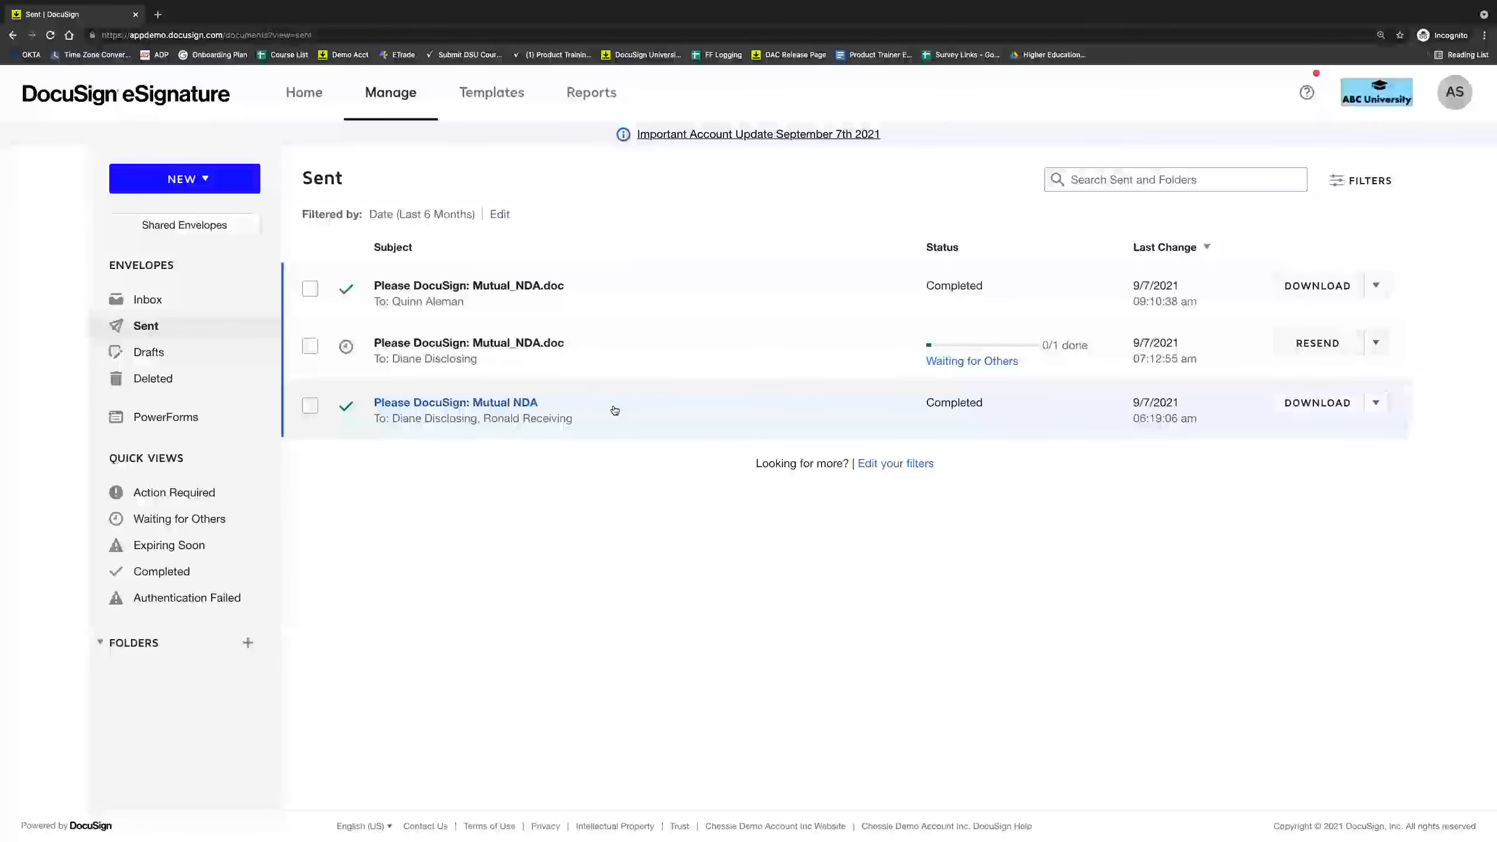
pyautogui.click(1375, 286)
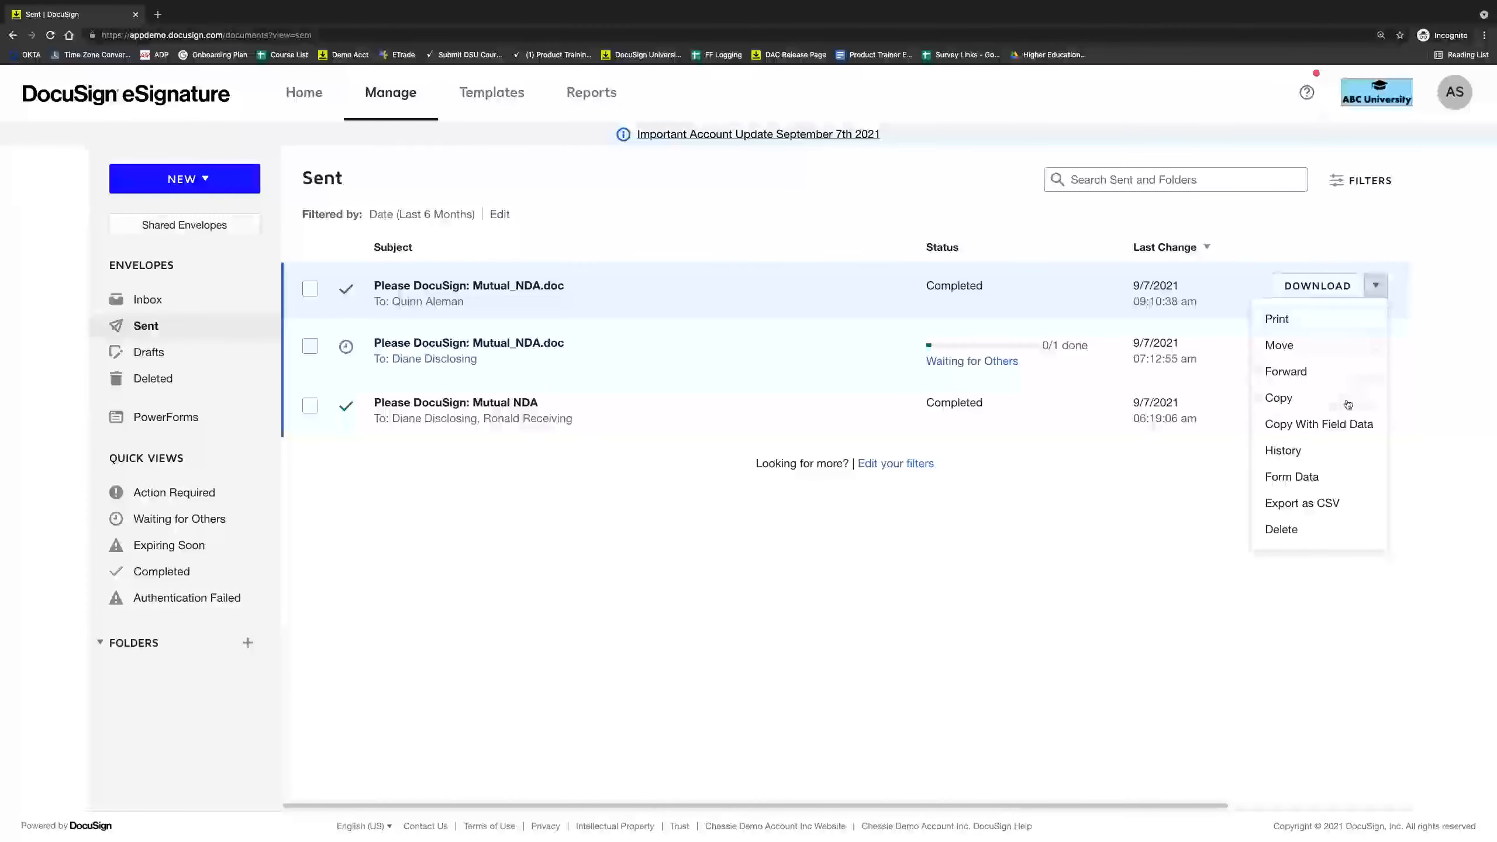
pyautogui.click(1319, 459)
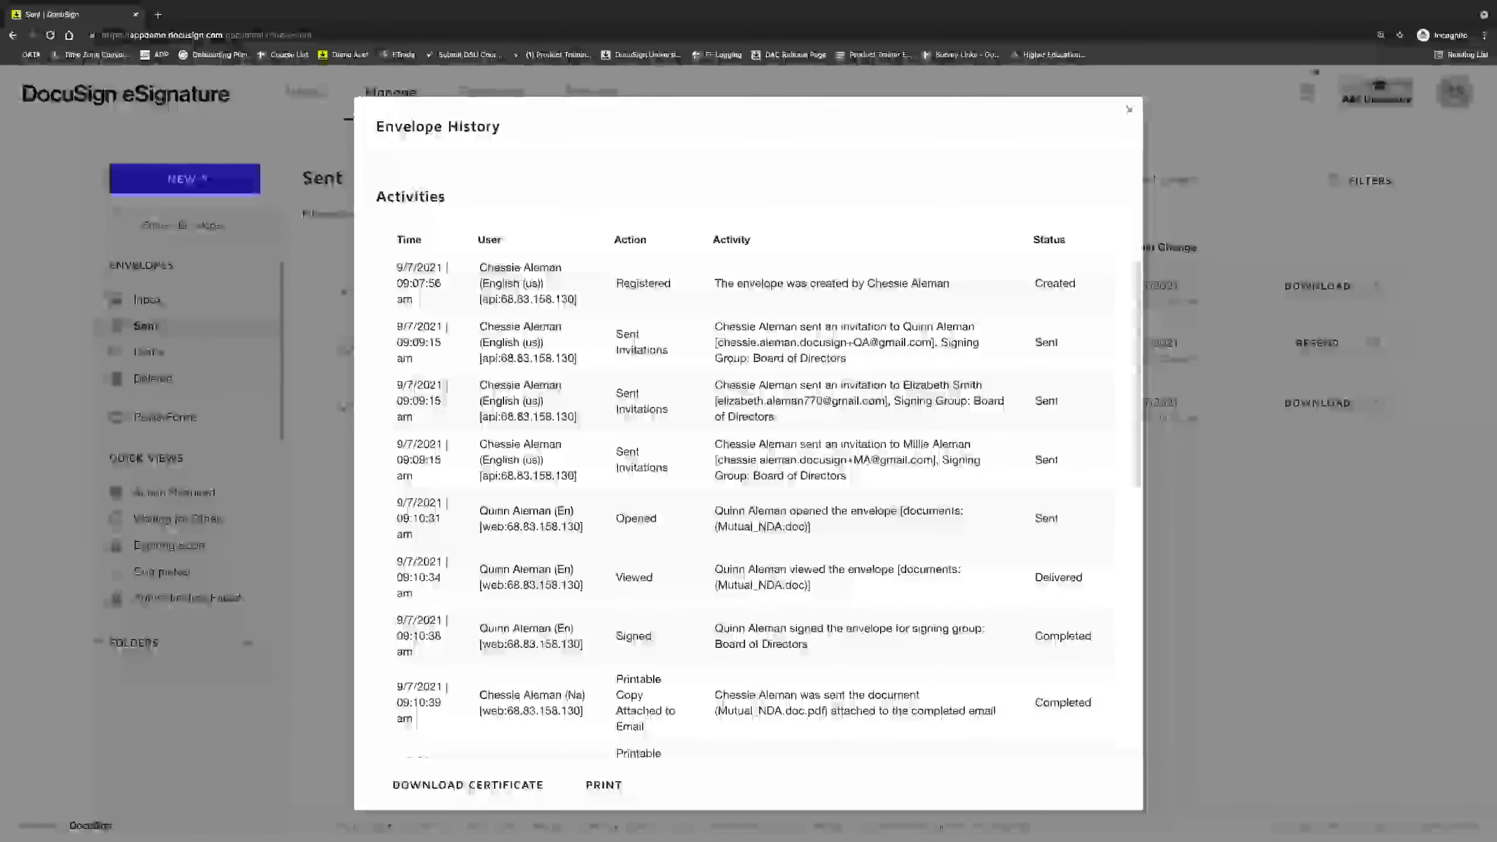
pyautogui.scroll(-5, 542, 488)
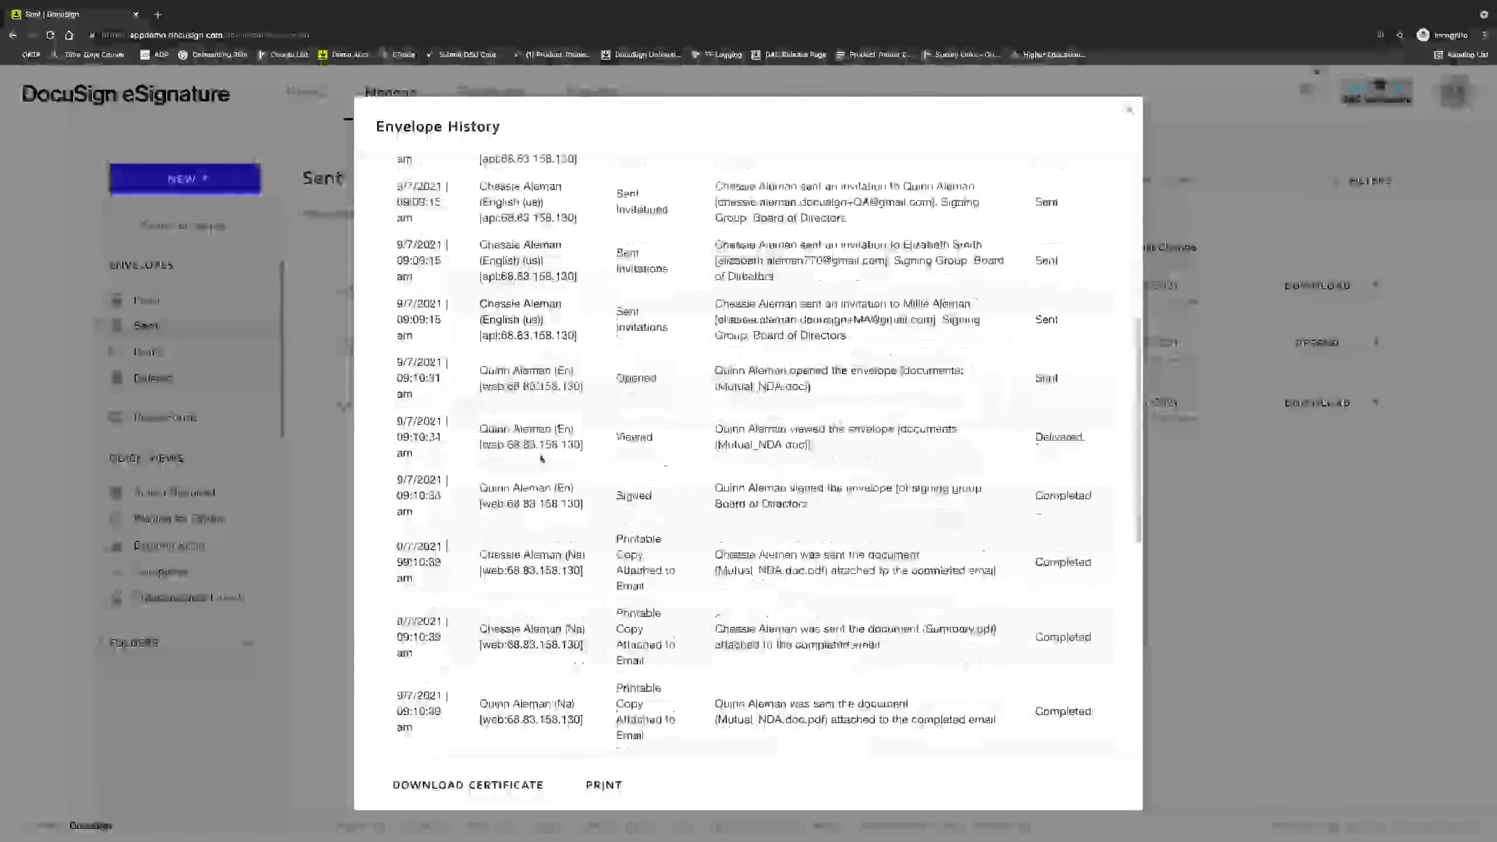
pyautogui.scroll(-8, 542, 488)
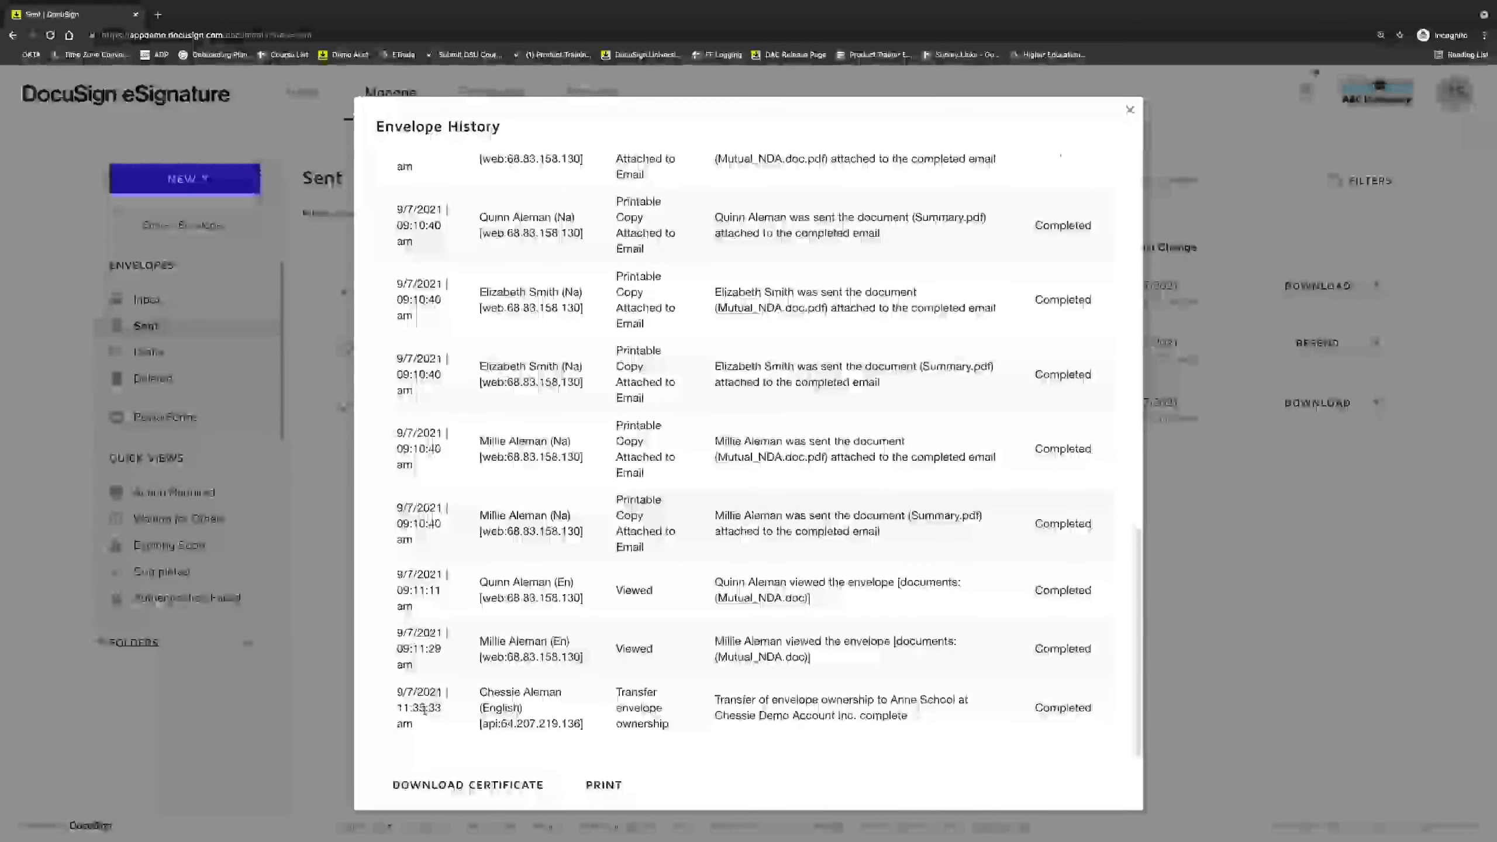
pyautogui.click(334, 695)
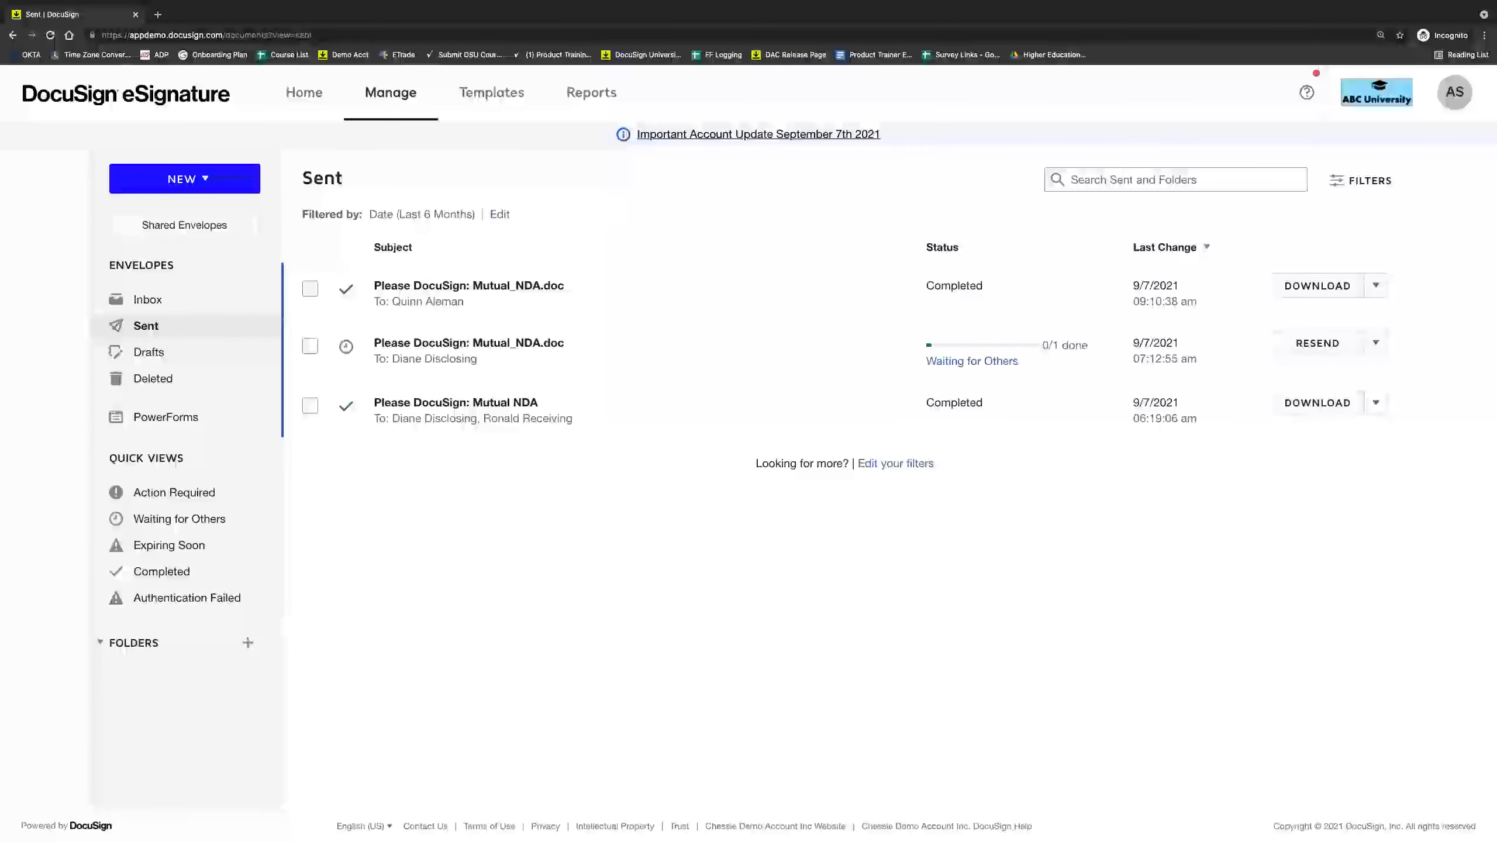
# Return to the admin window showing Bulk Actions.
pyautogui.moveTo(852, 834)
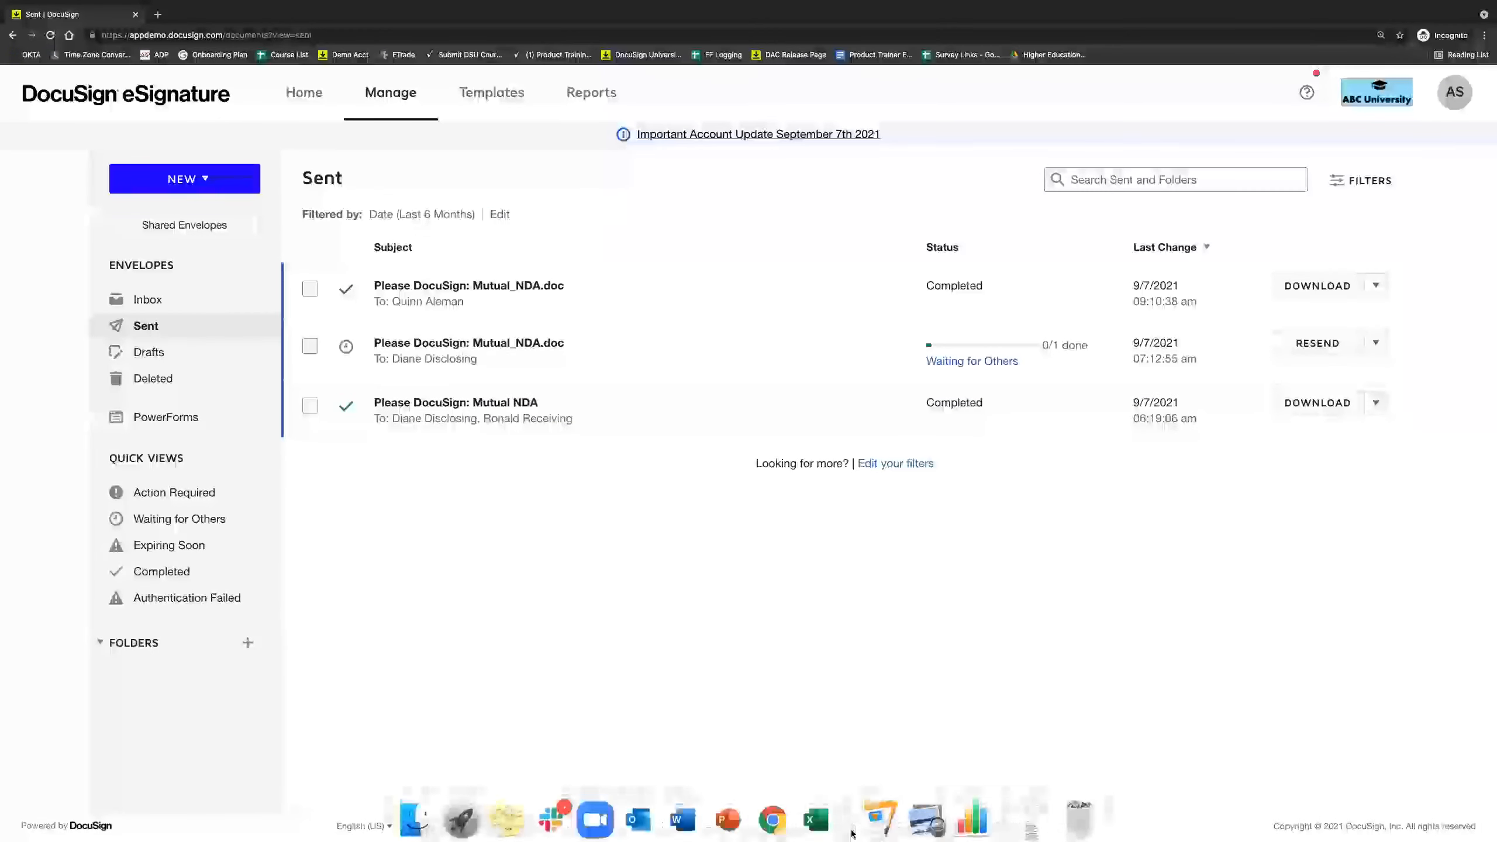
pyautogui.click(770, 834)
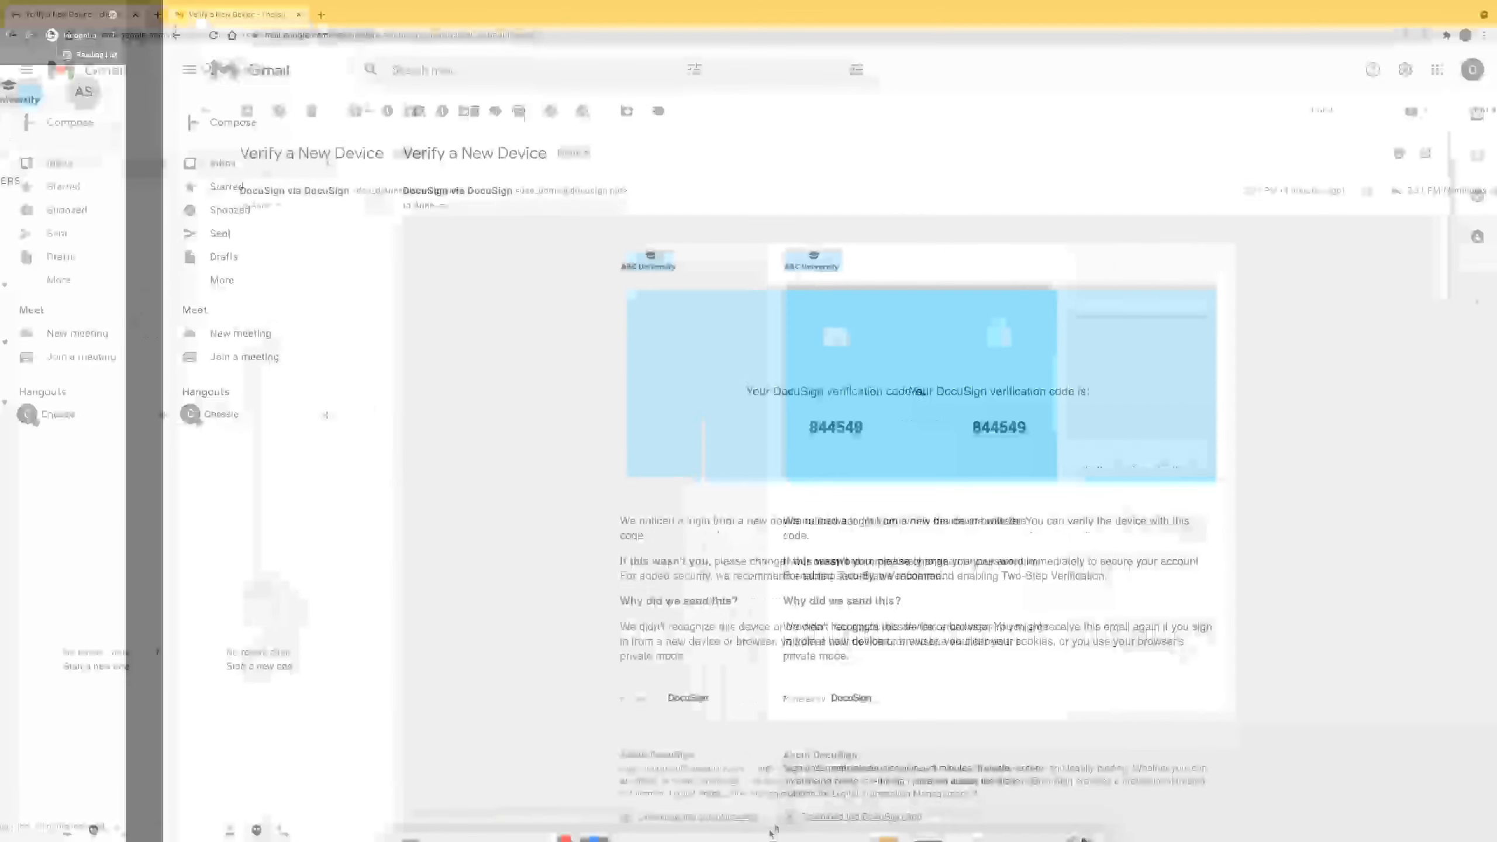
pyautogui.rightClick(770, 831)
pyautogui.click(788, 616)
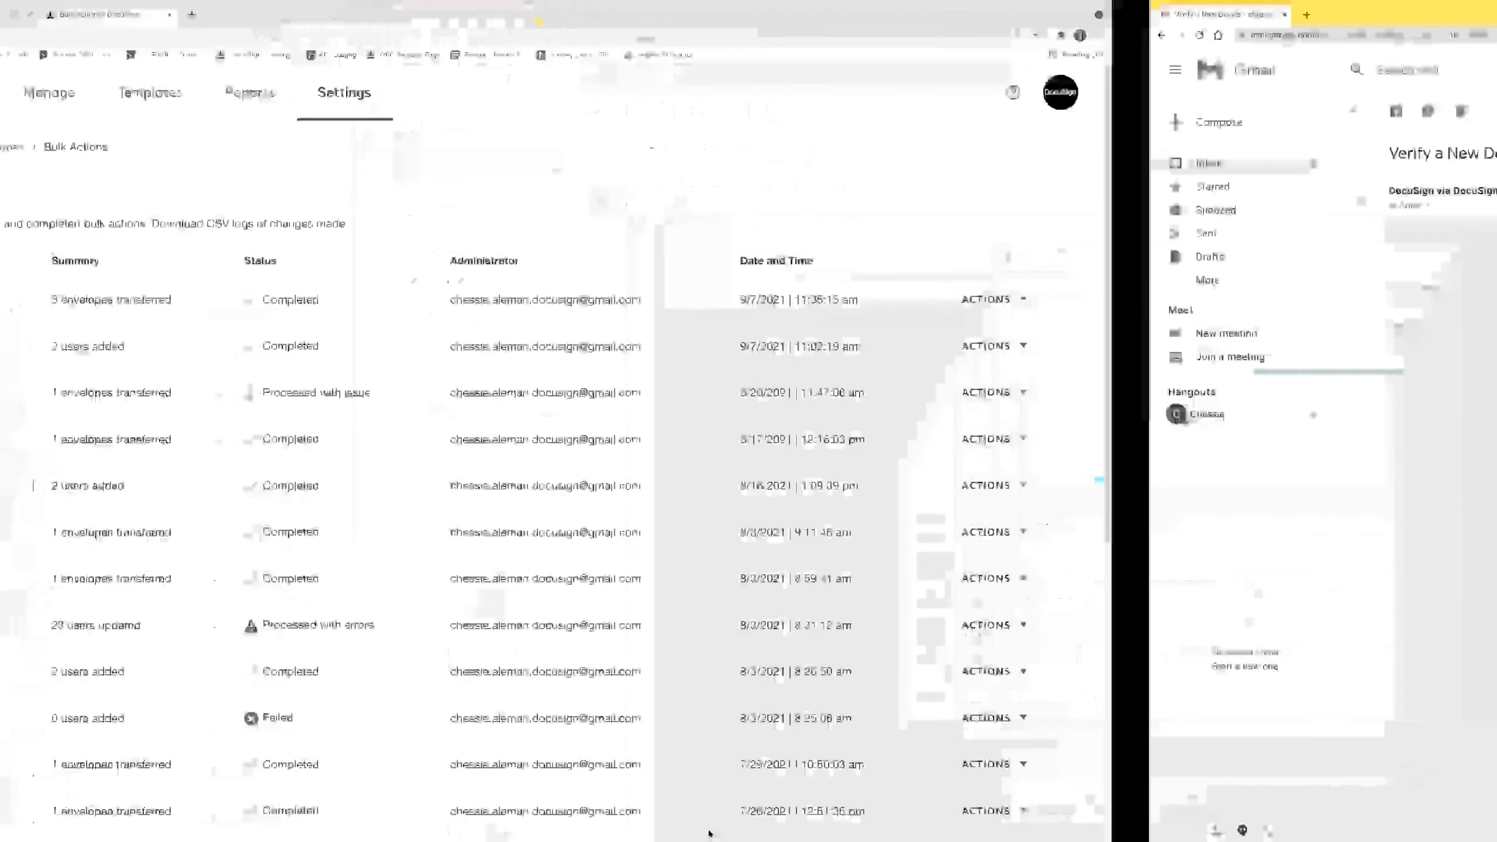
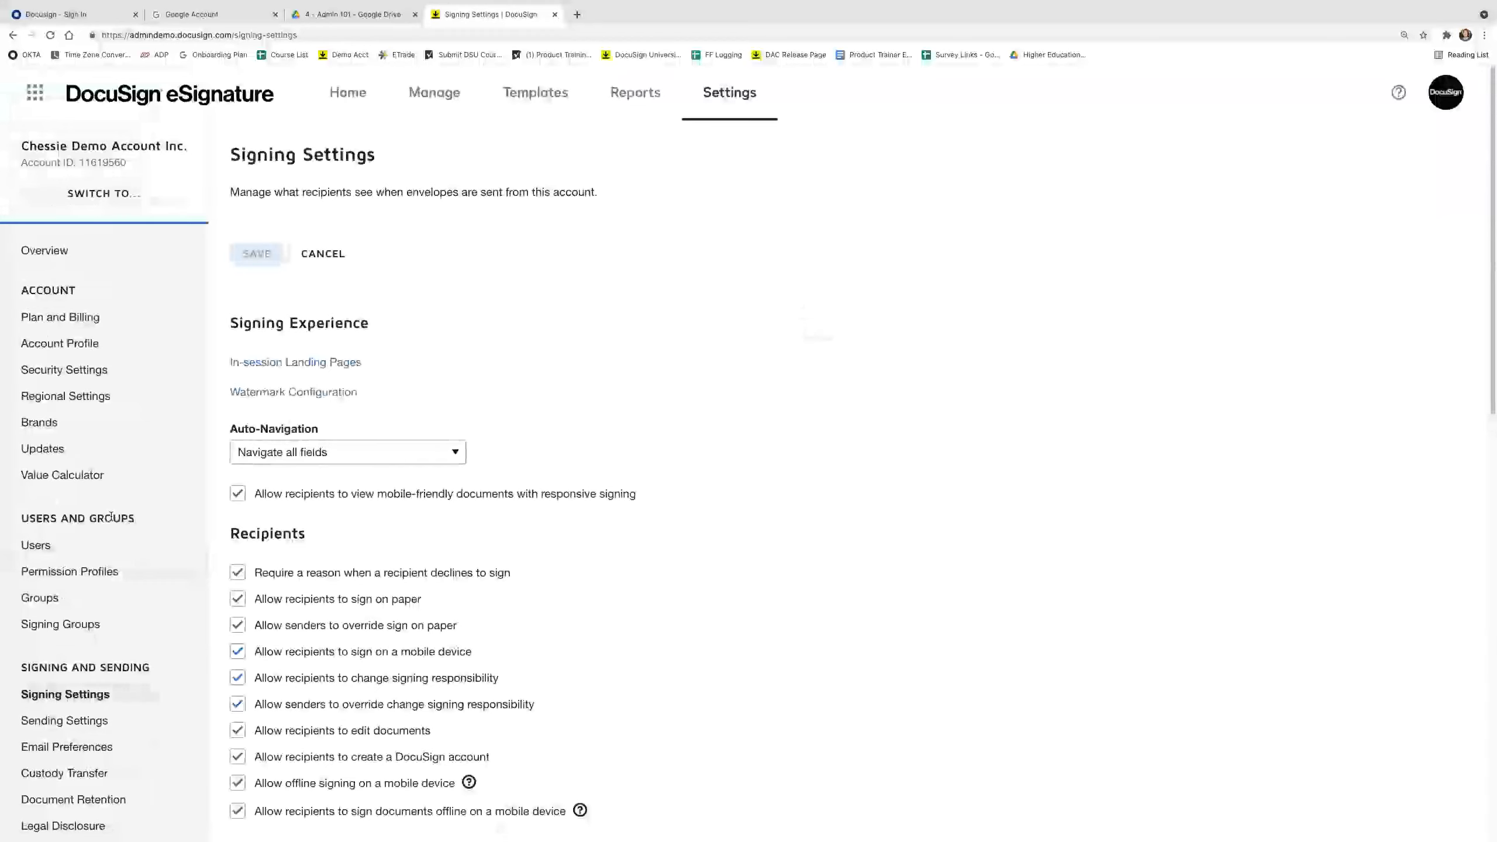
# Keep the auto-navigation option set to Navigate all fields.
pyautogui.scroll(-1, 342, 475)
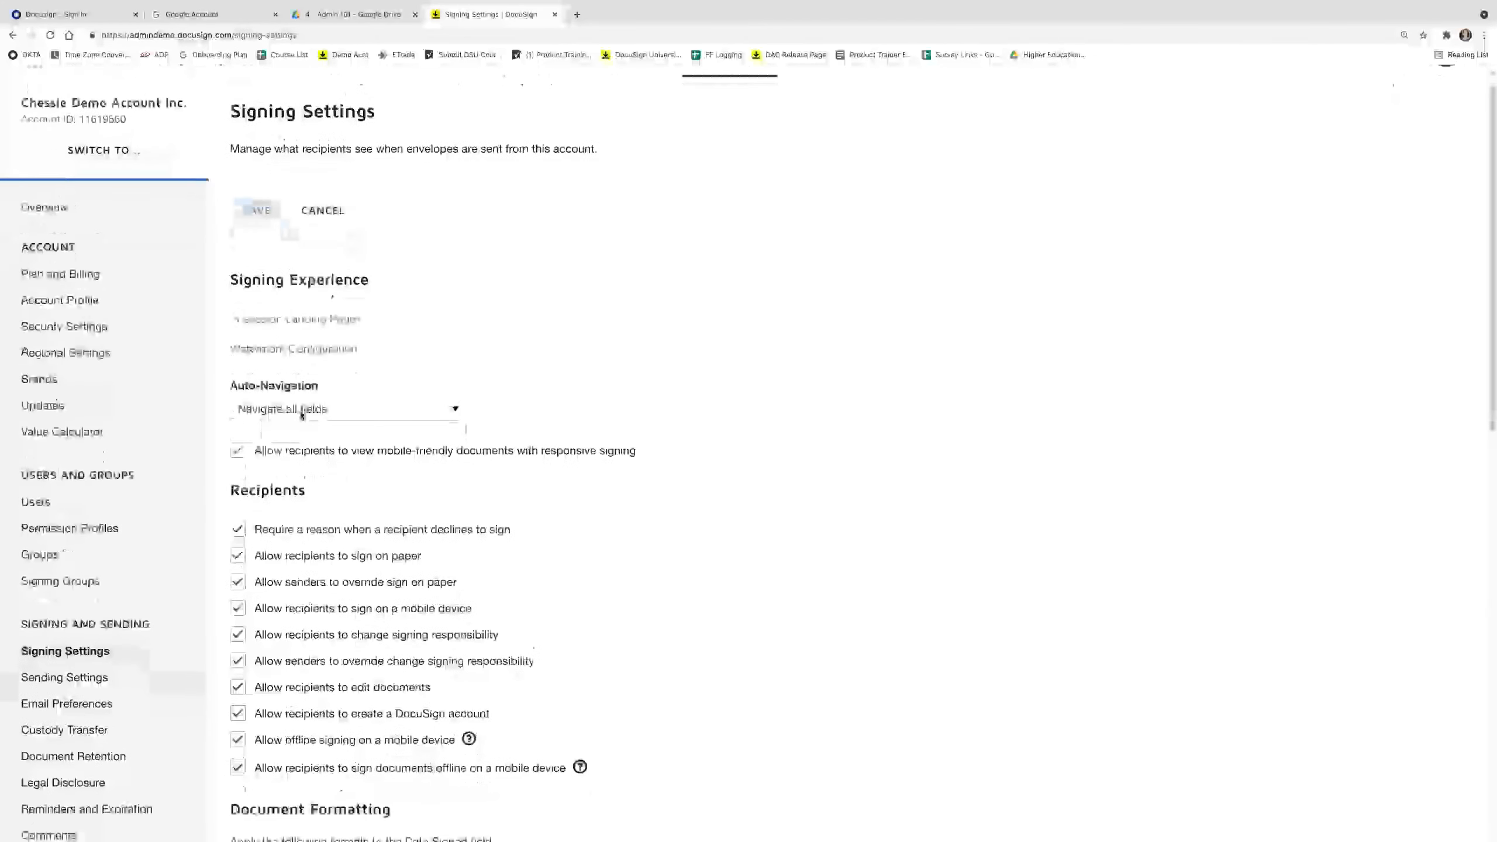
pyautogui.click(401, 460)
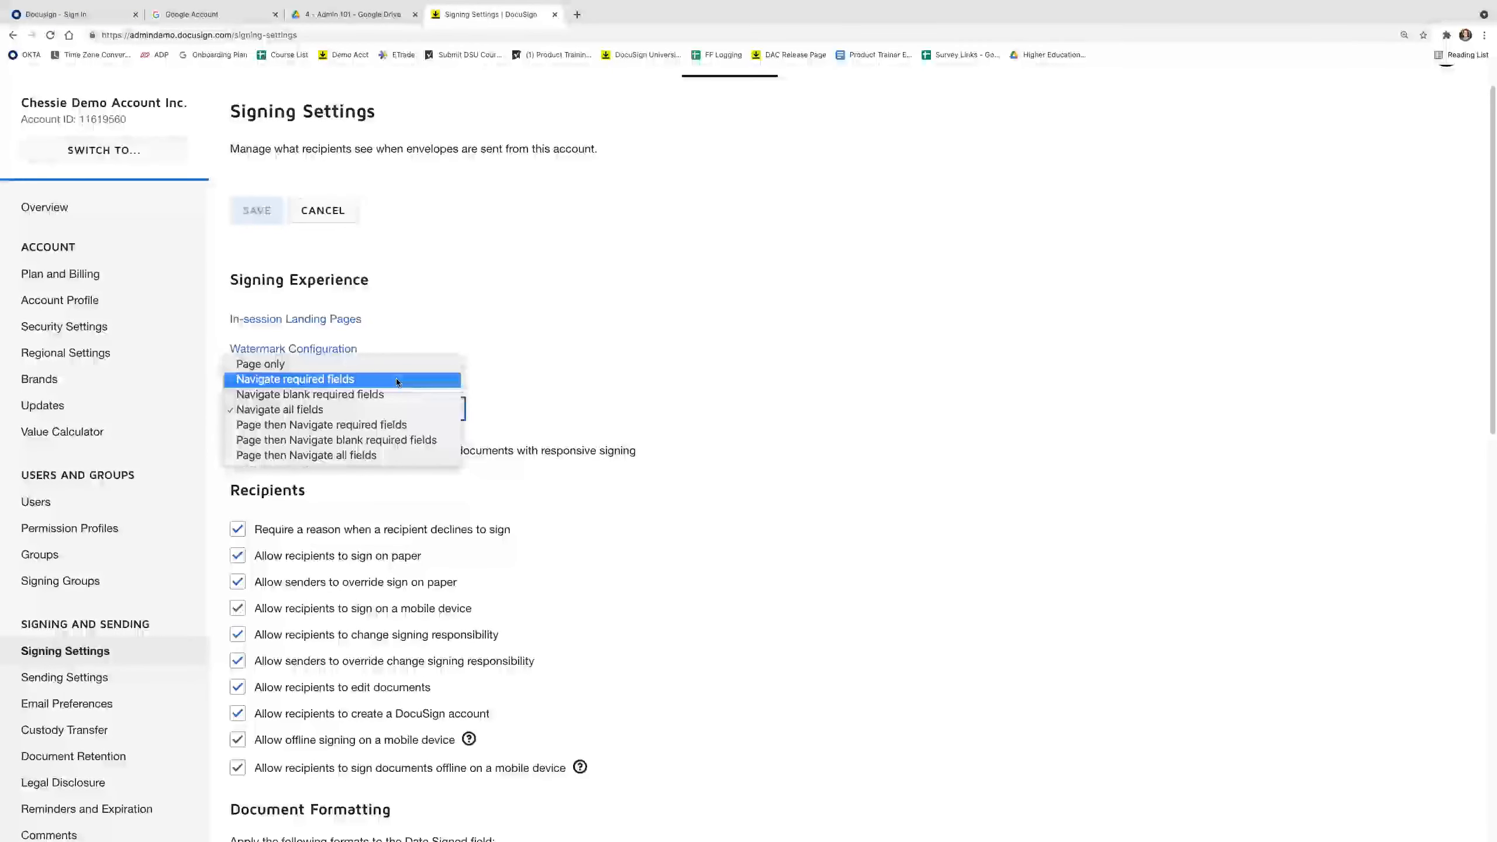
pyautogui.click(593, 401)
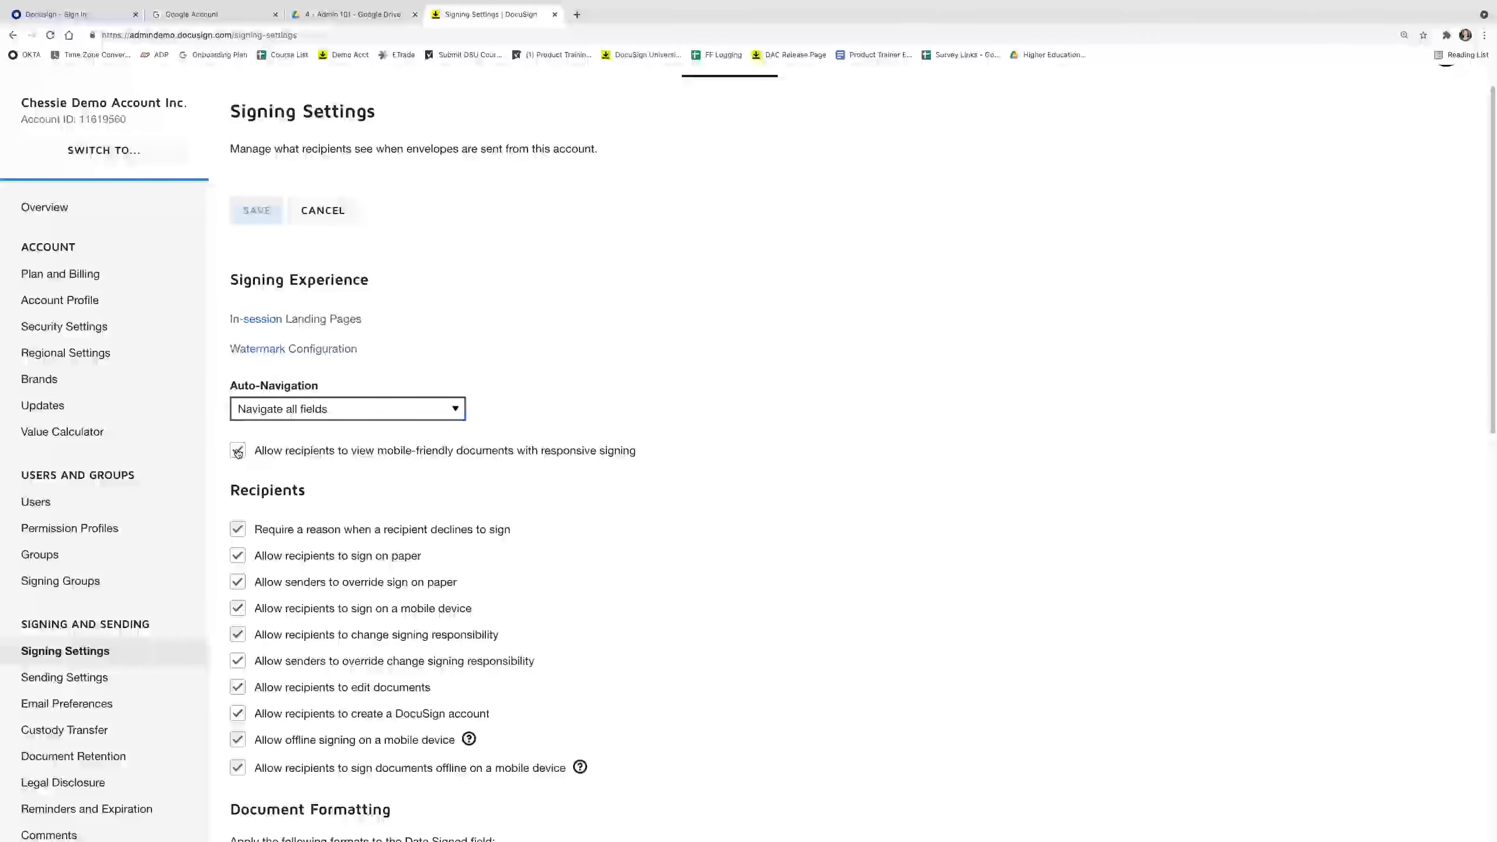
# Turn off 'Allow recipients to sign on paper' and 'Allow recipients to change signing responsibility'.
pyautogui.scroll(-1, 236, 450)
pyautogui.scroll(-3, 235, 450)
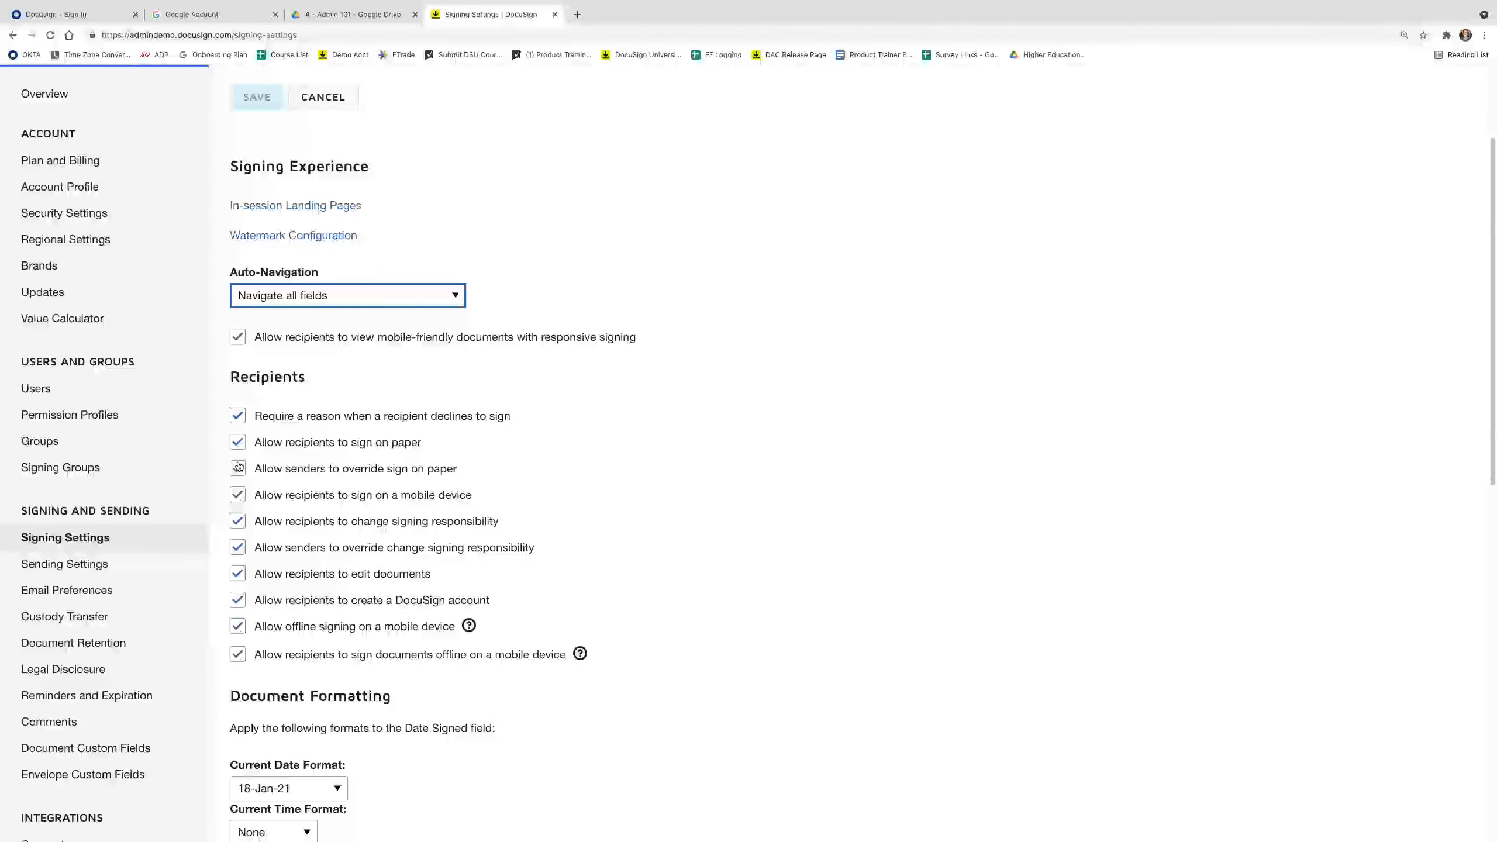
pyautogui.click(237, 443)
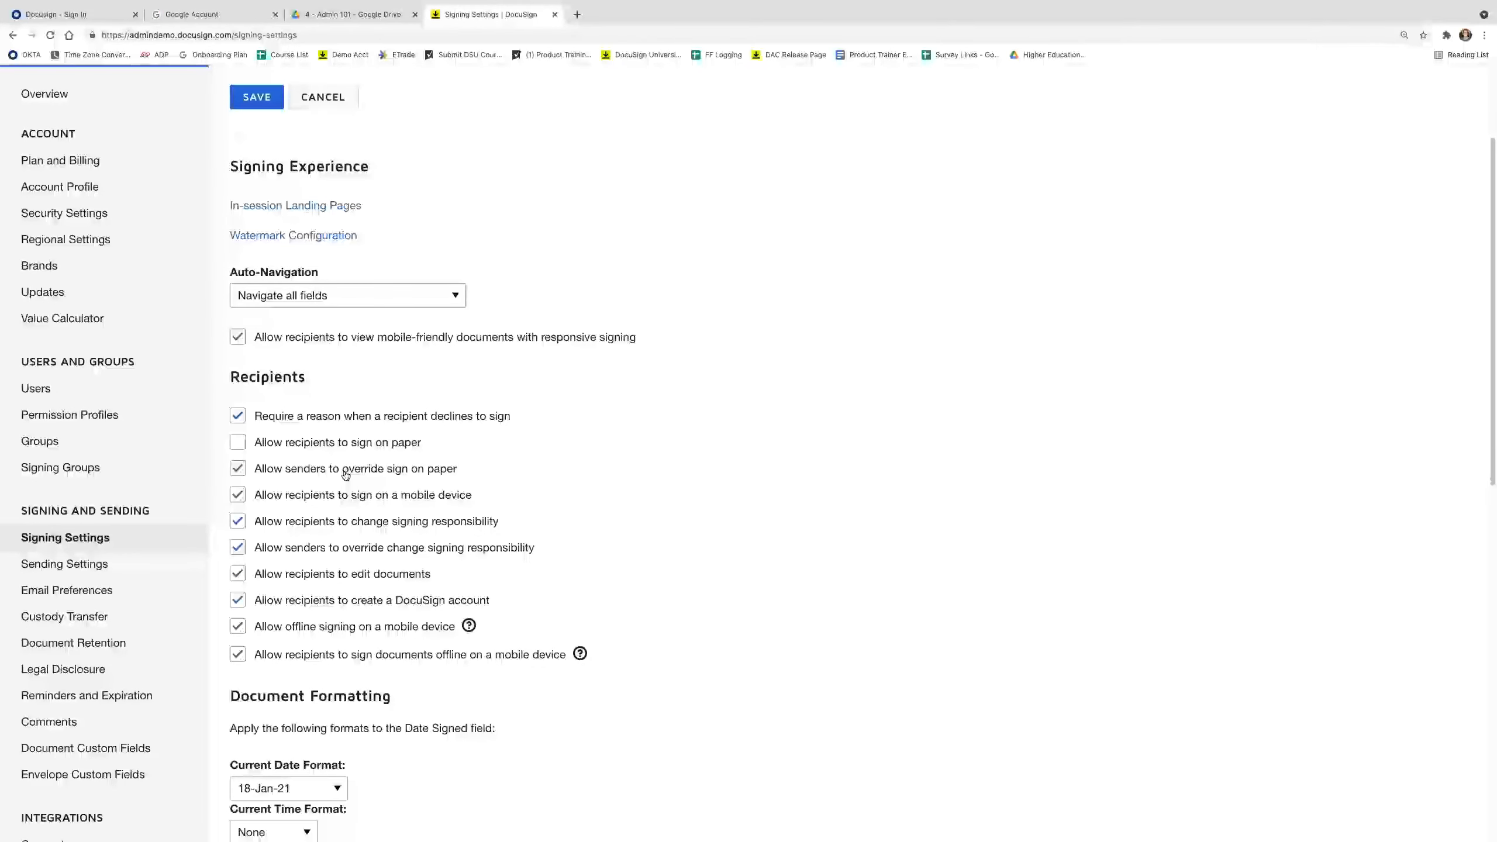
pyautogui.click(323, 528)
# Keep the Date Signed format as 18-Jan-21 with time format None.
pyautogui.scroll(-1, 307, 564)
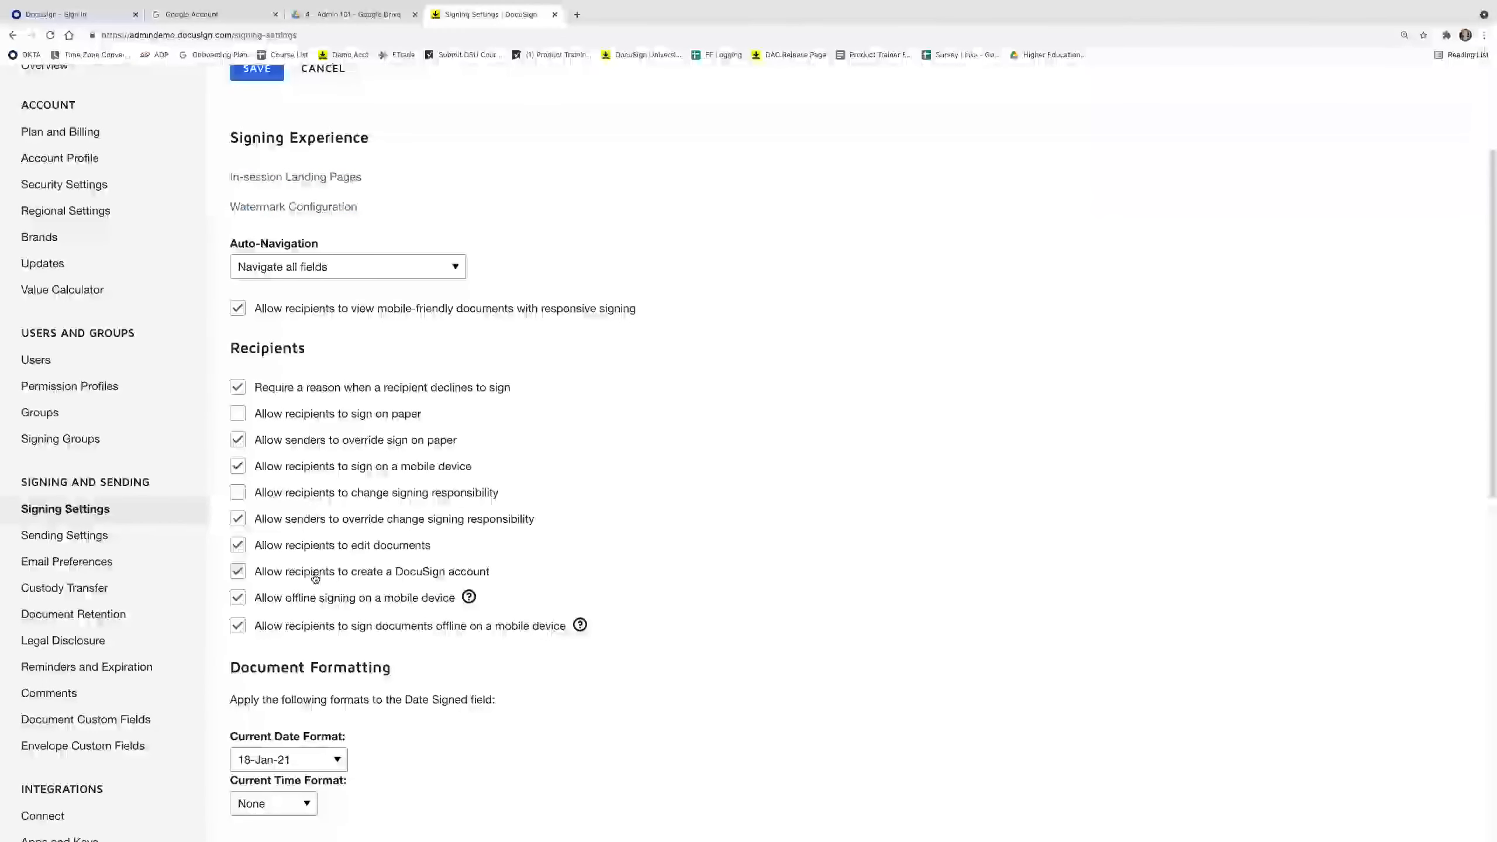
pyautogui.scroll(-1, 315, 579)
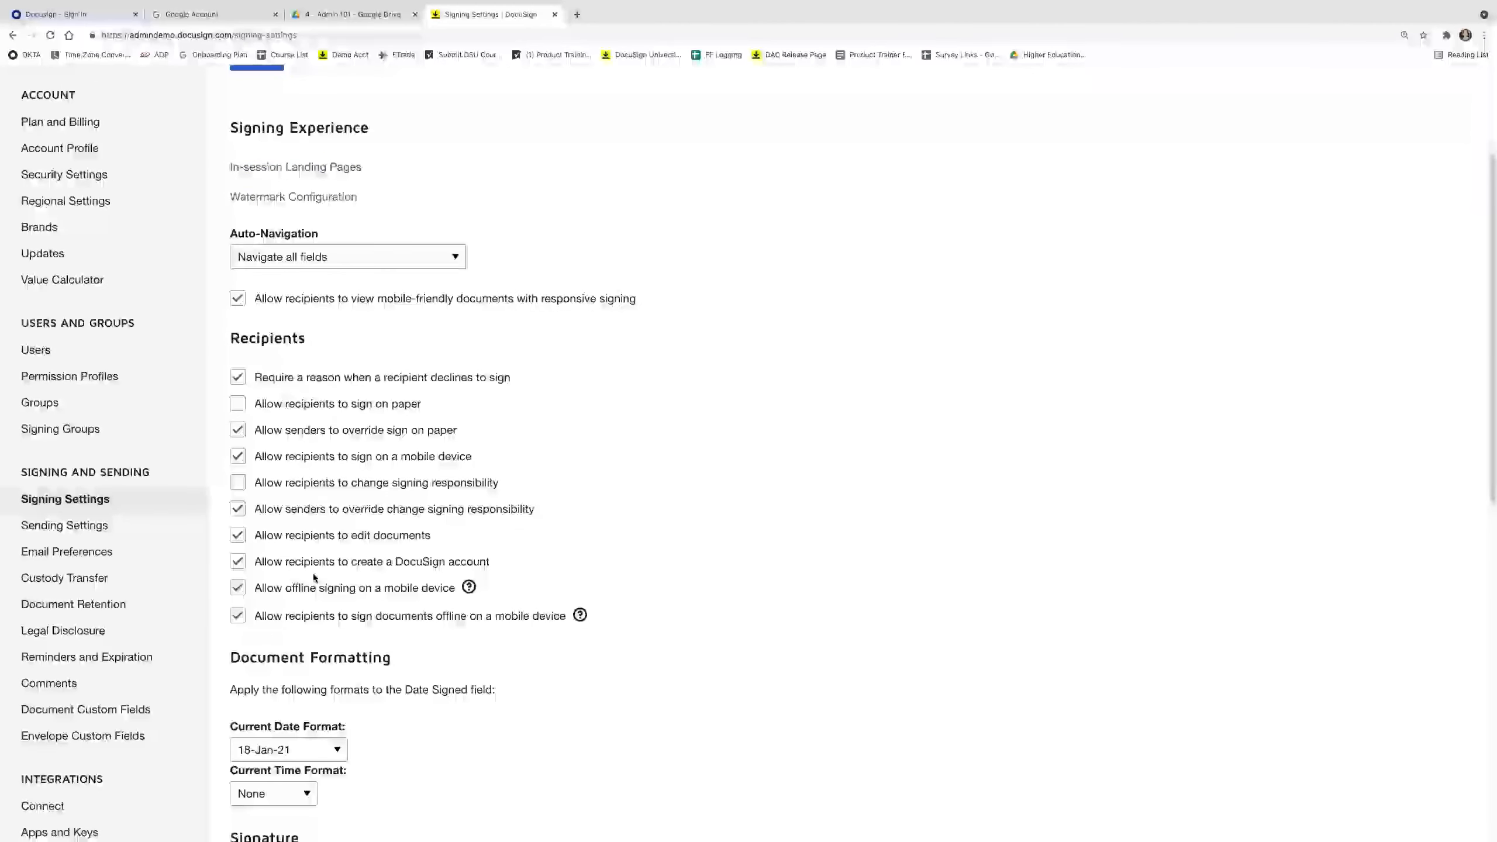
pyautogui.scroll(-4, 315, 579)
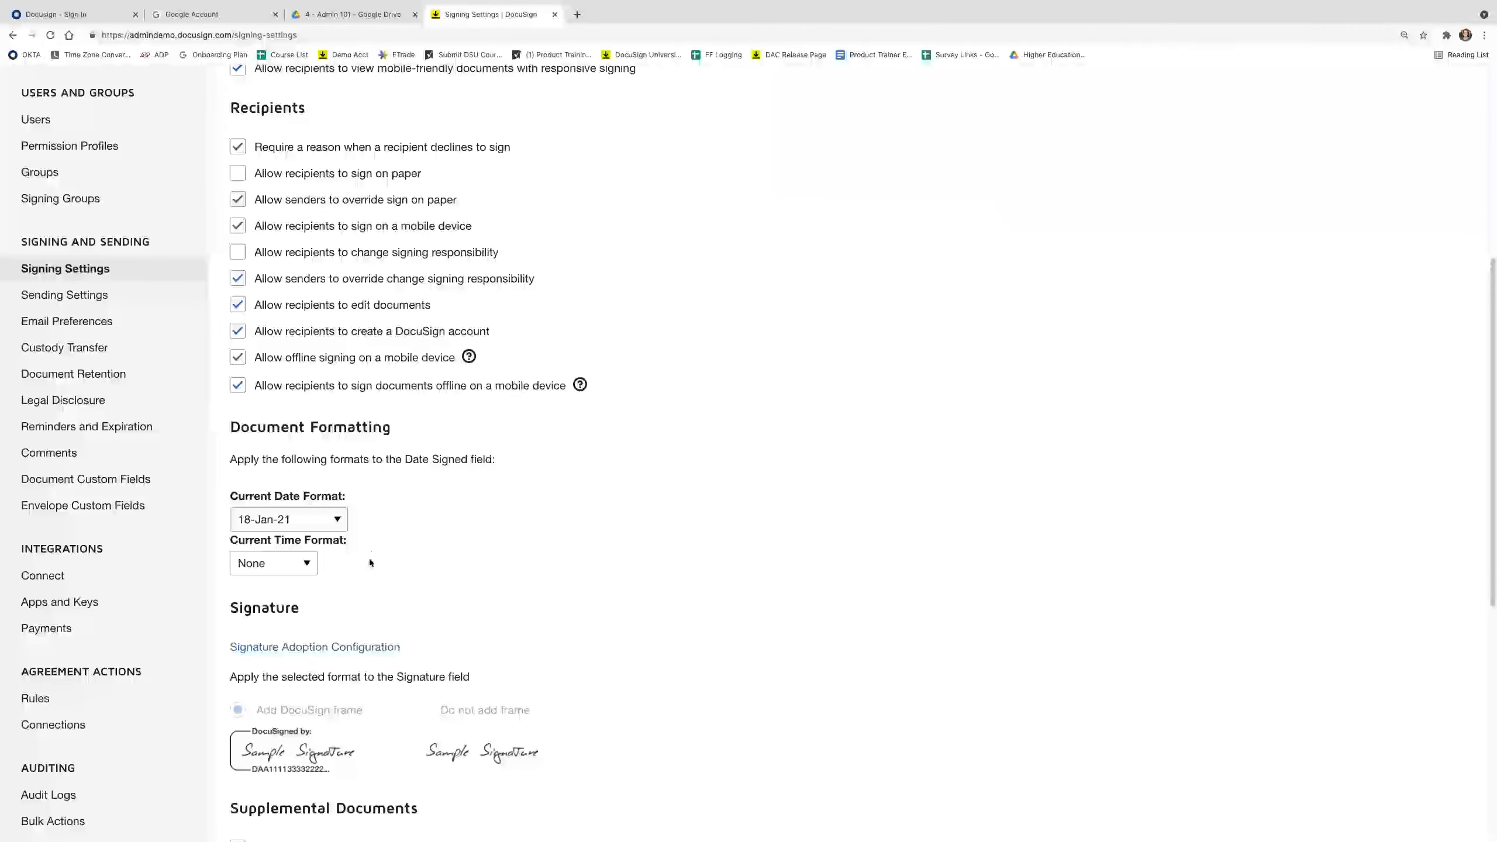
pyautogui.click(345, 519)
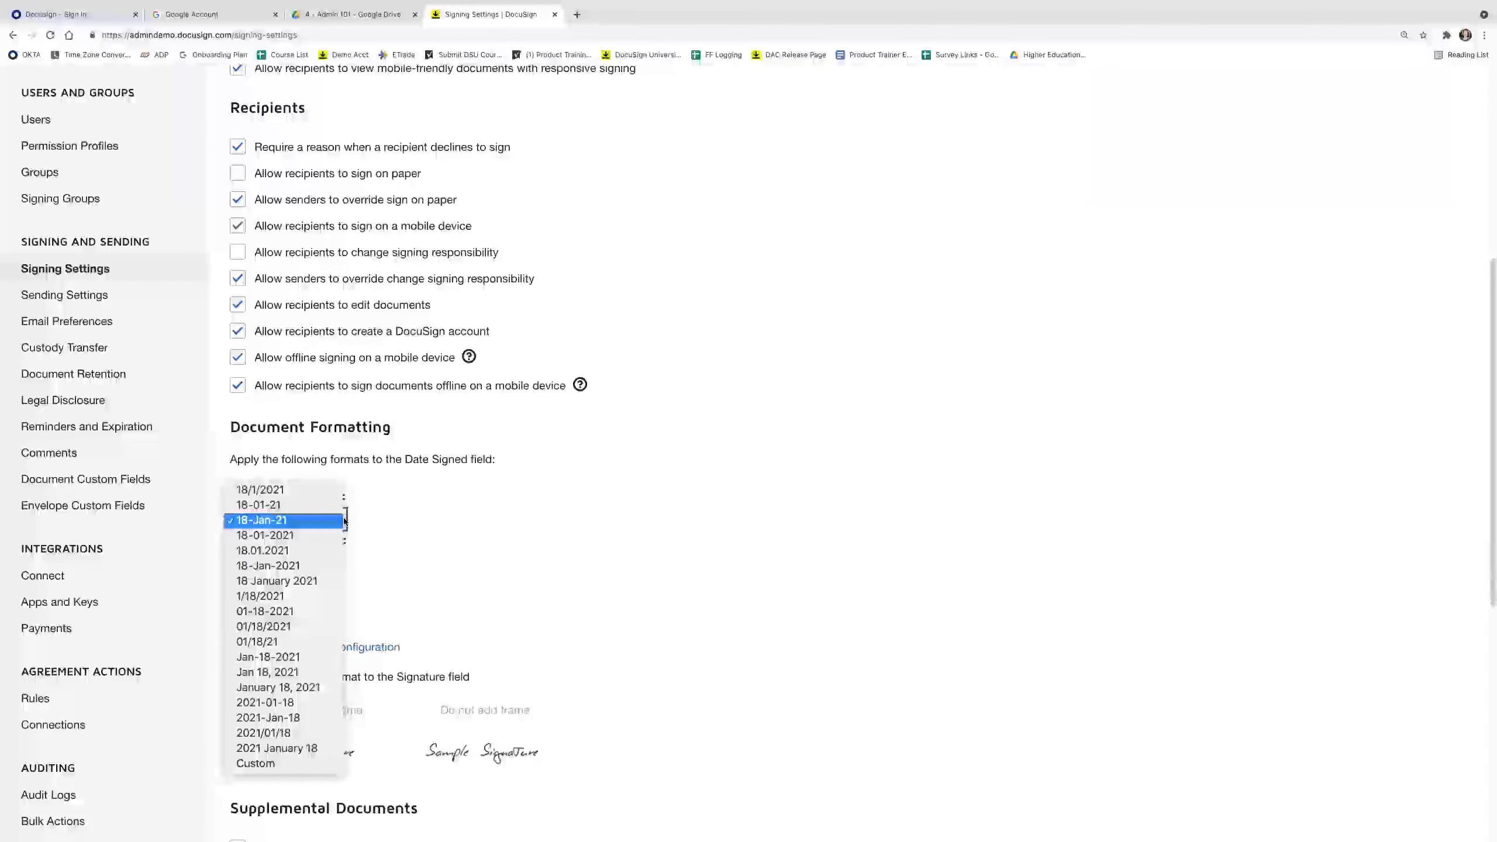
pyautogui.click(345, 523)
pyautogui.click(273, 564)
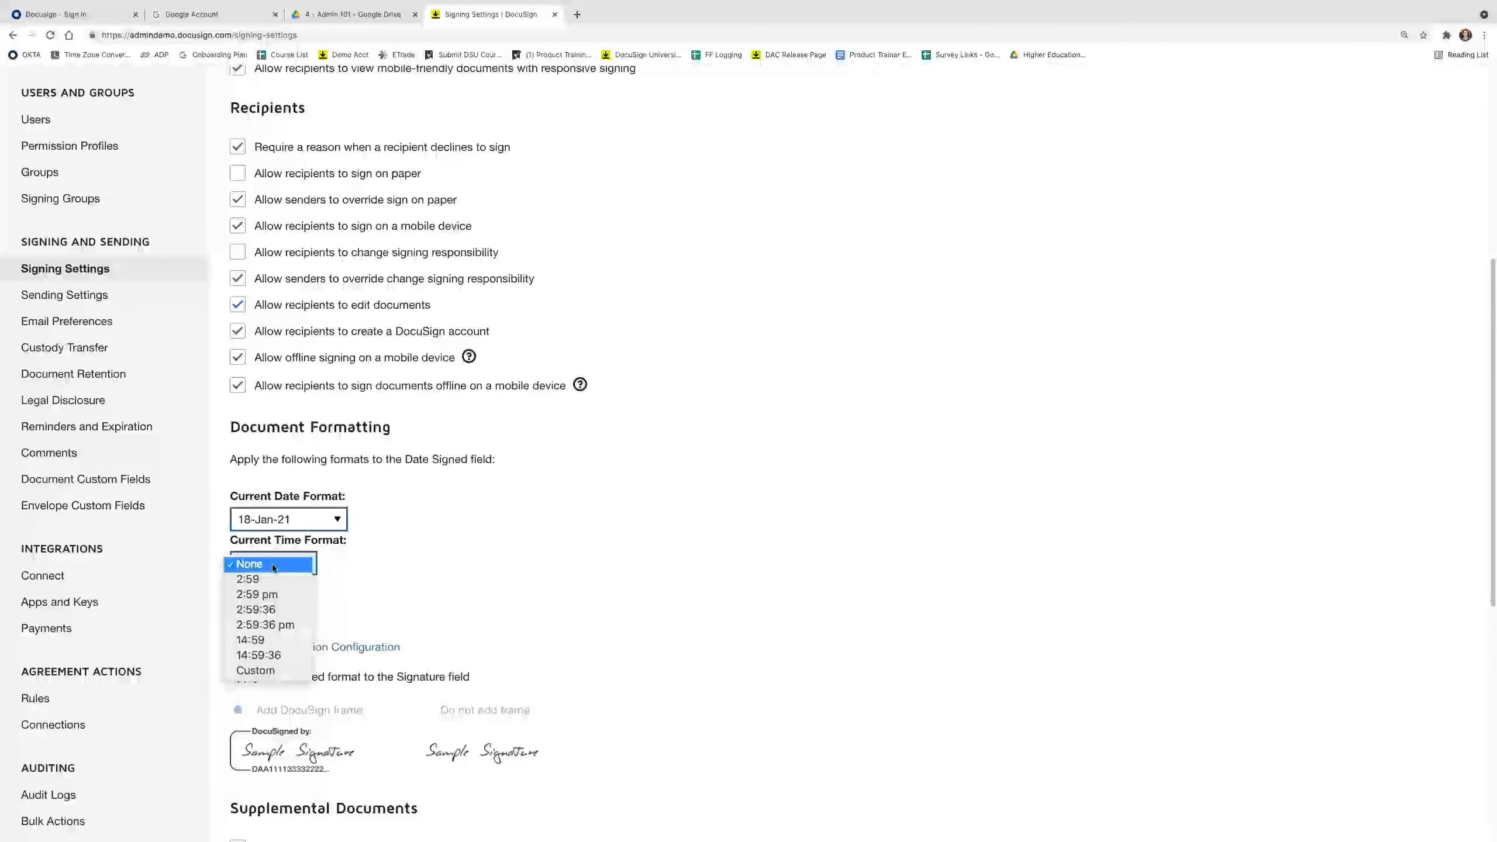
pyautogui.click(354, 566)
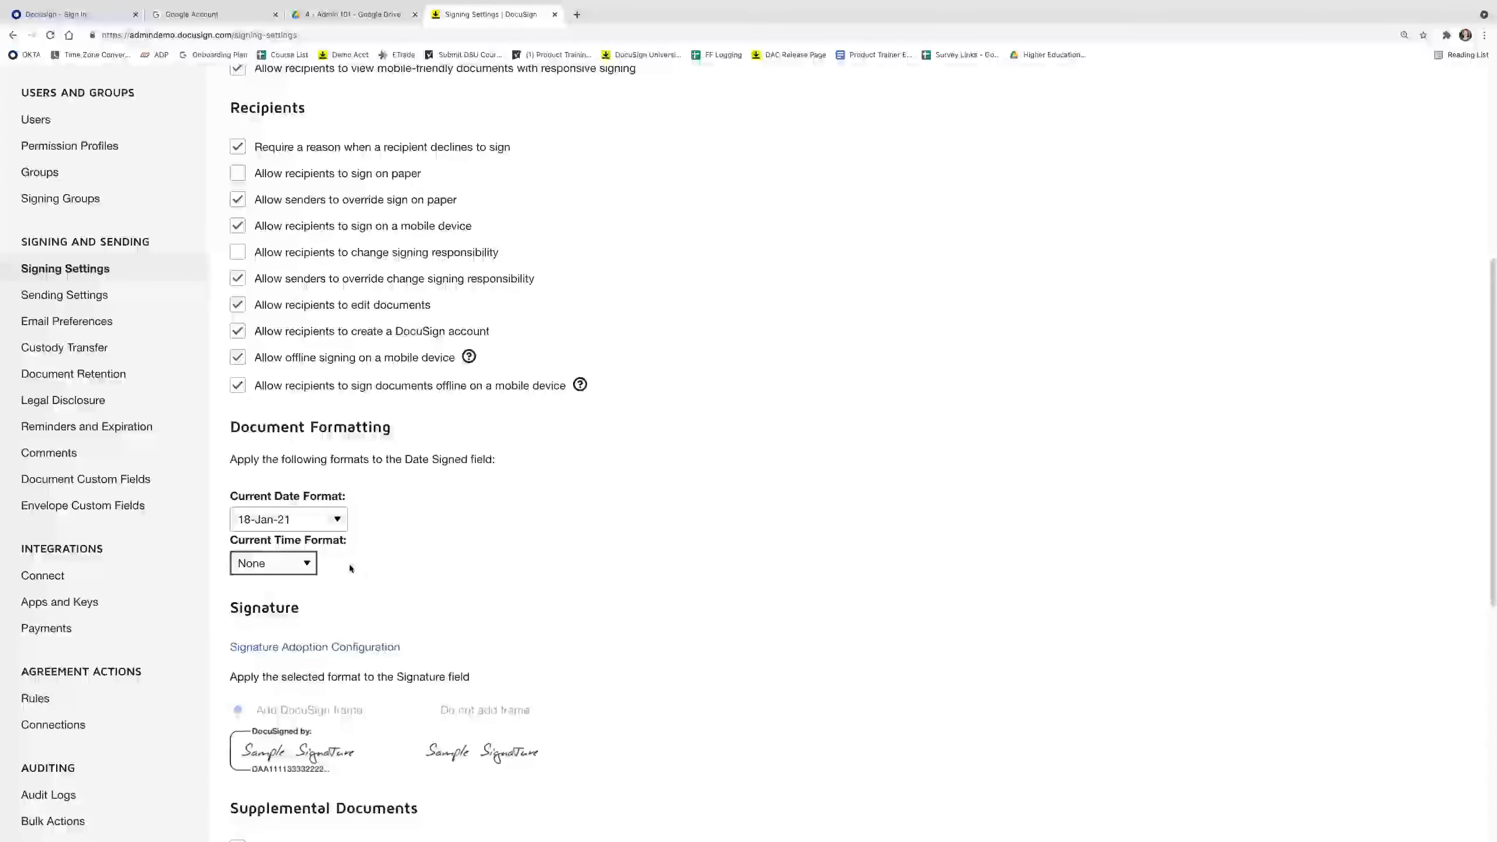
pyautogui.scroll(-3, 349, 565)
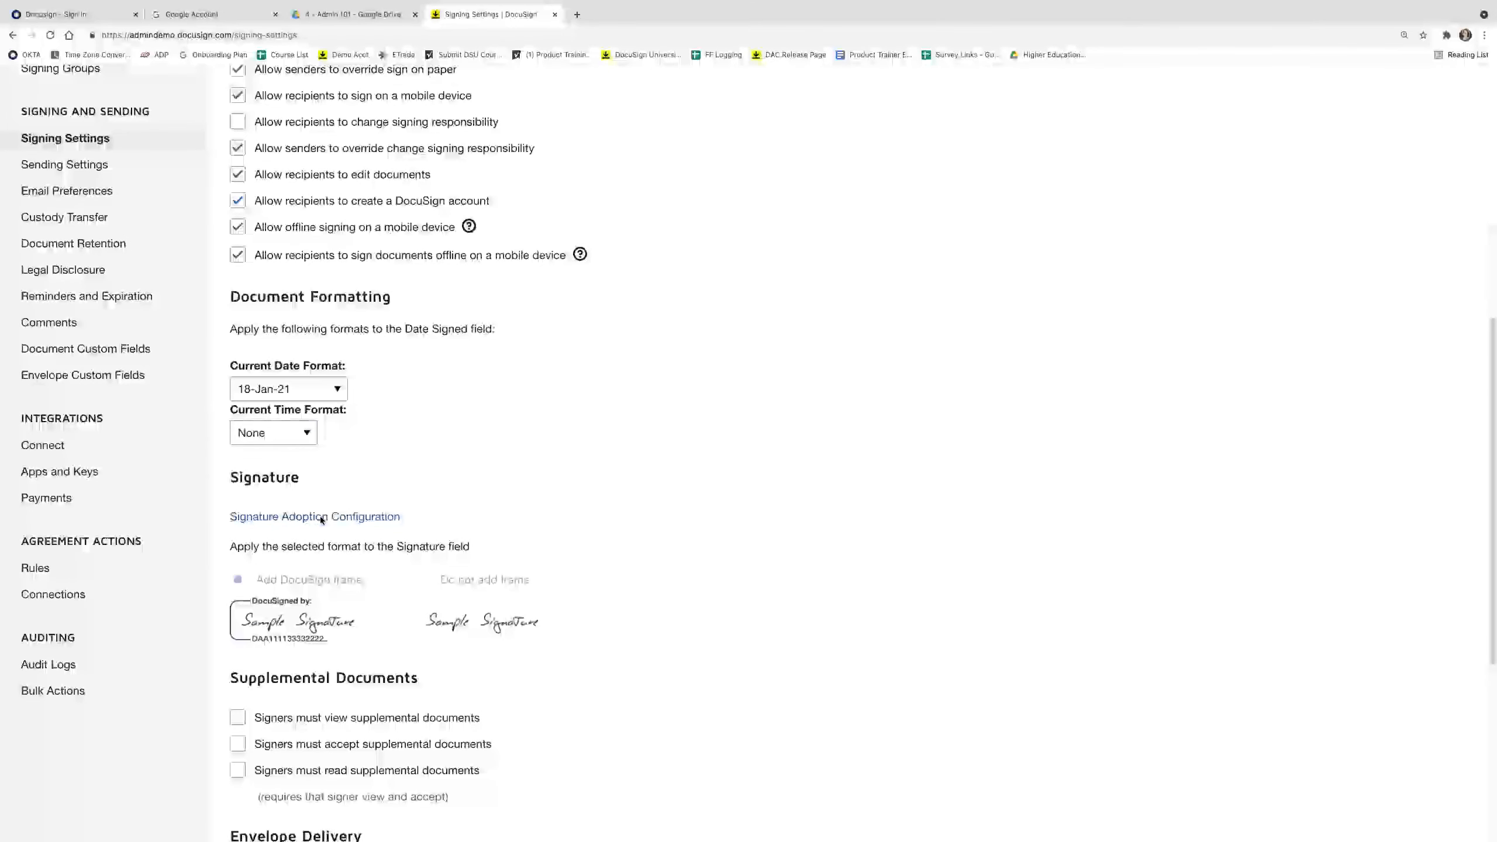
pyautogui.click(321, 517)
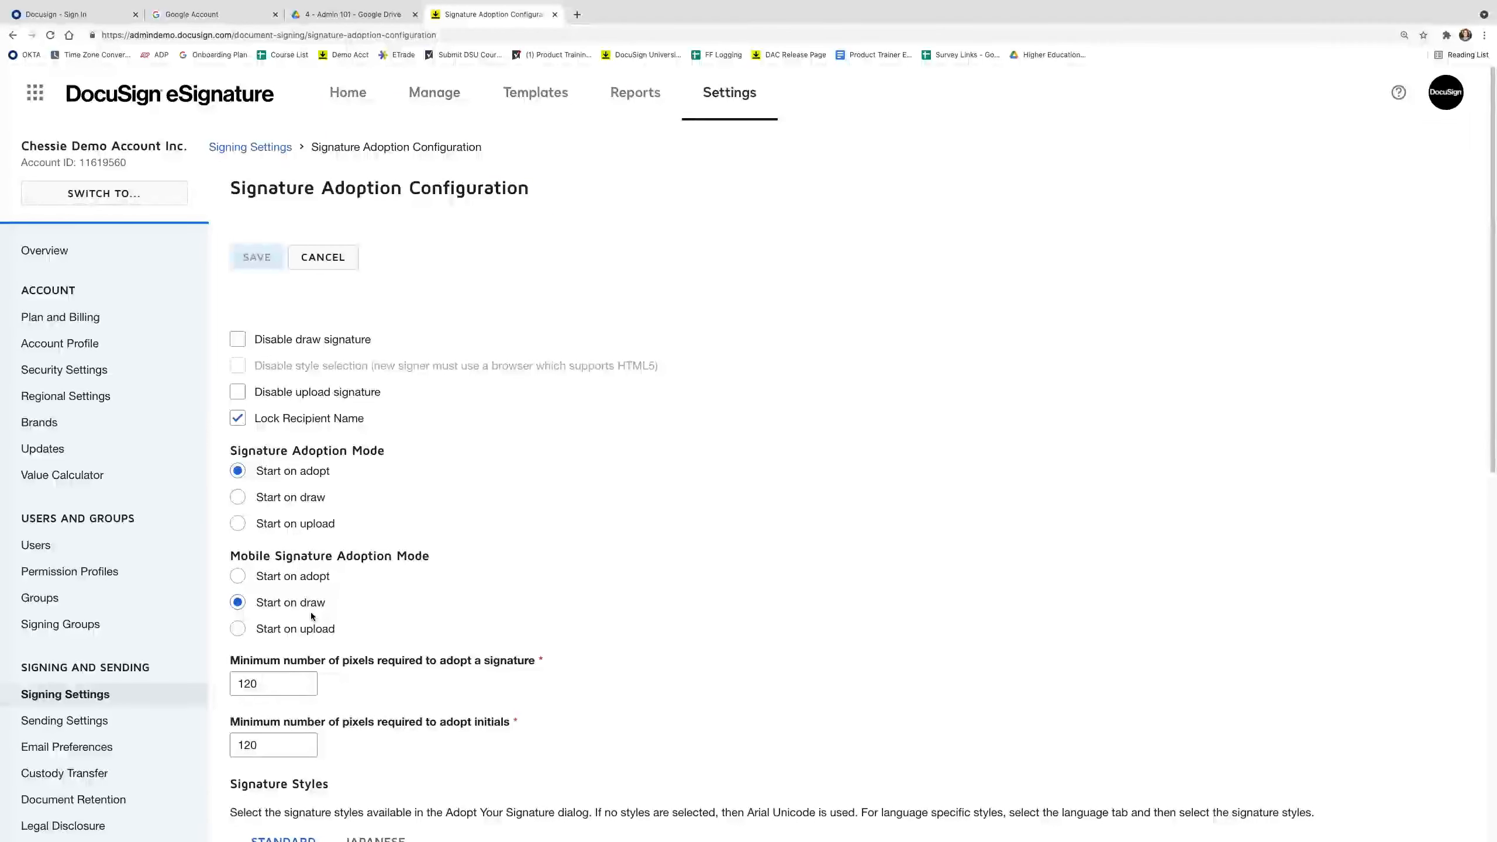
pyautogui.scroll(-4, 311, 613)
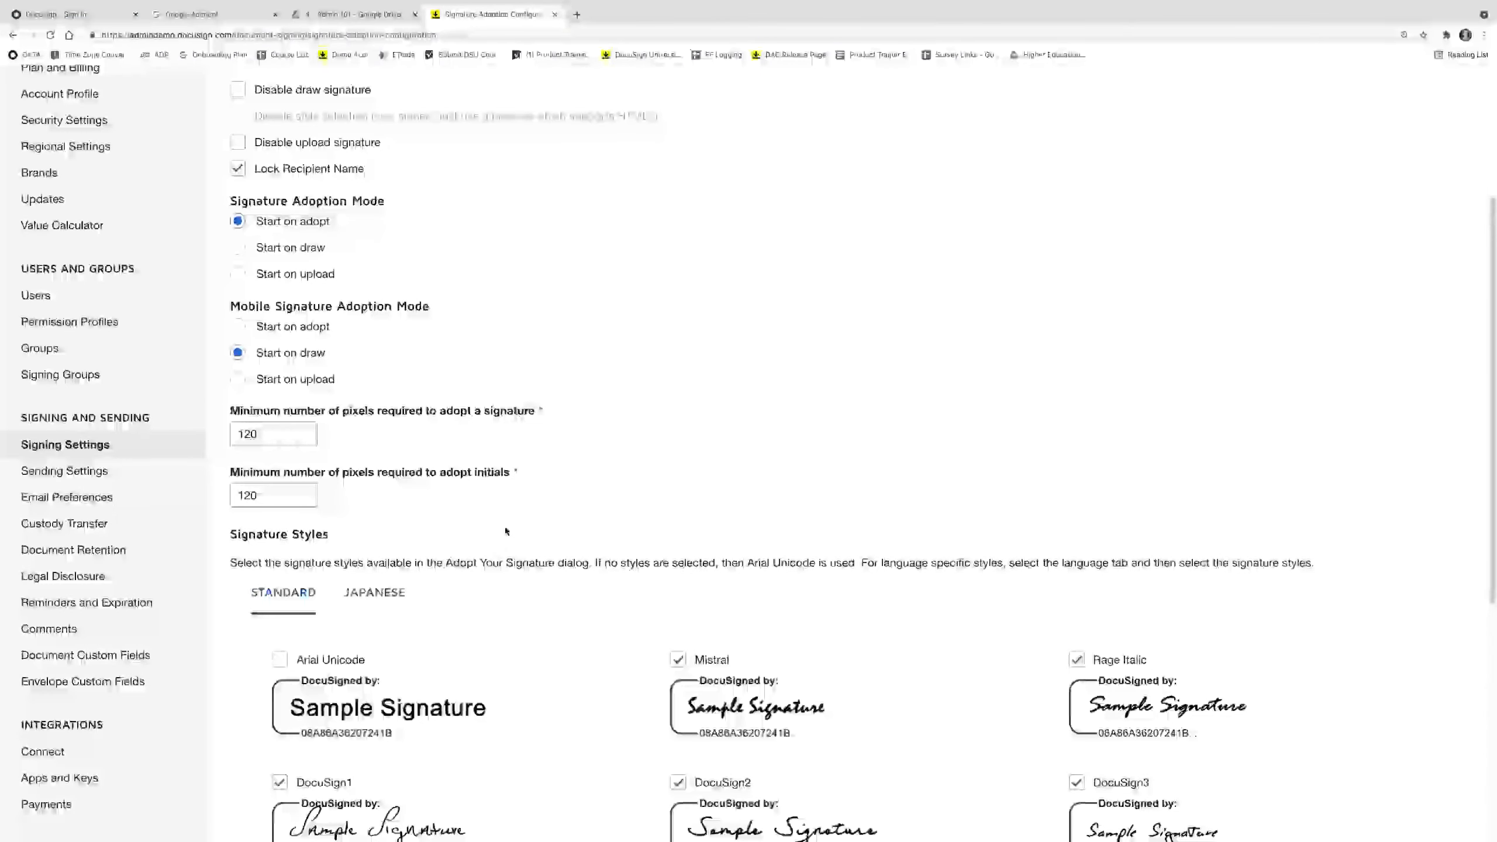
pyautogui.scroll(-5, 505, 532)
pyautogui.scroll(-3, 503, 536)
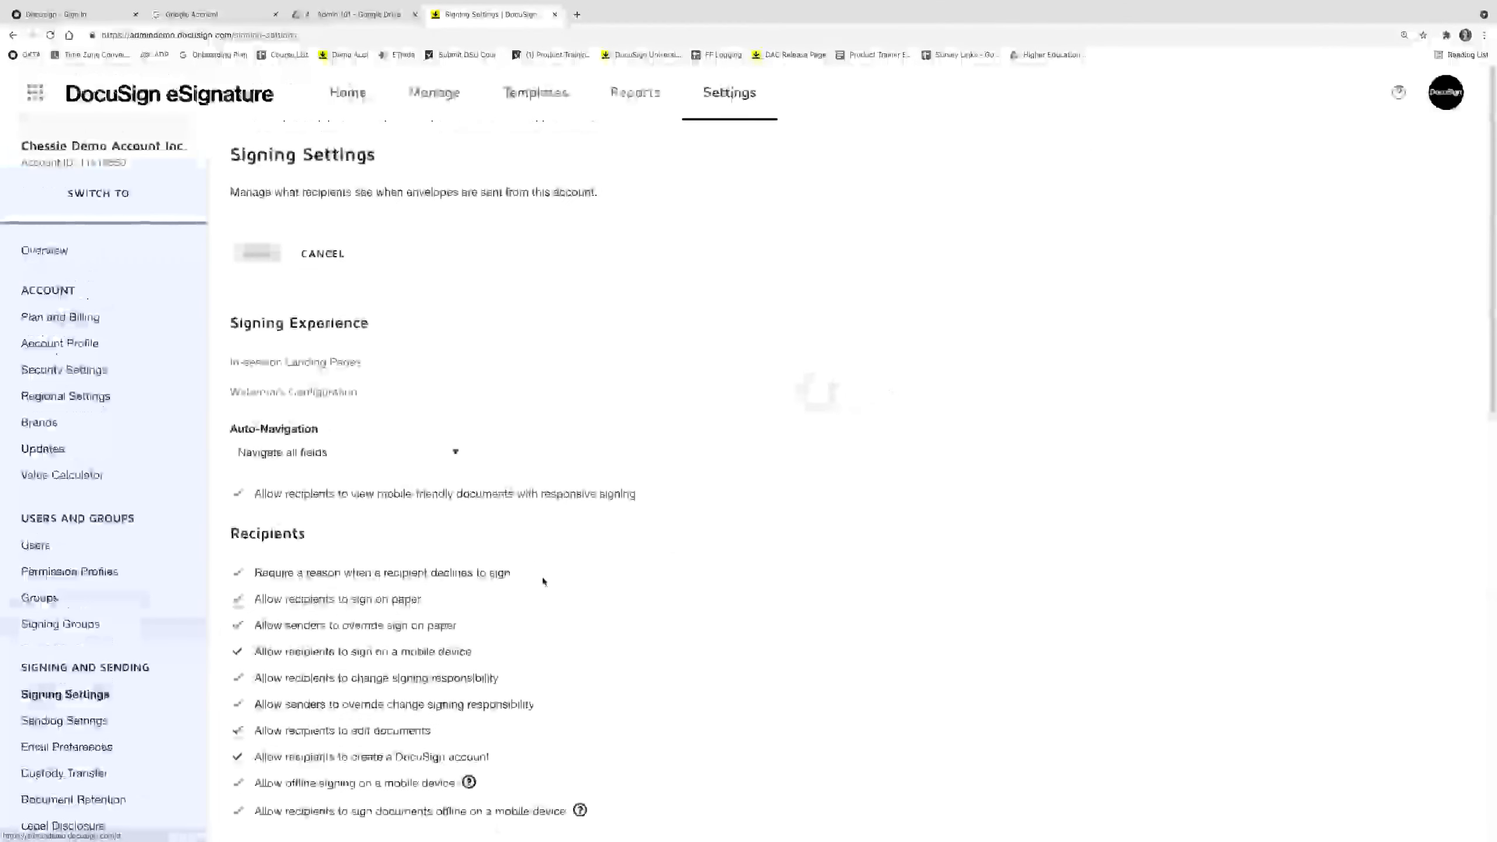
pyautogui.scroll(-4, 543, 583)
pyautogui.scroll(-8, 543, 583)
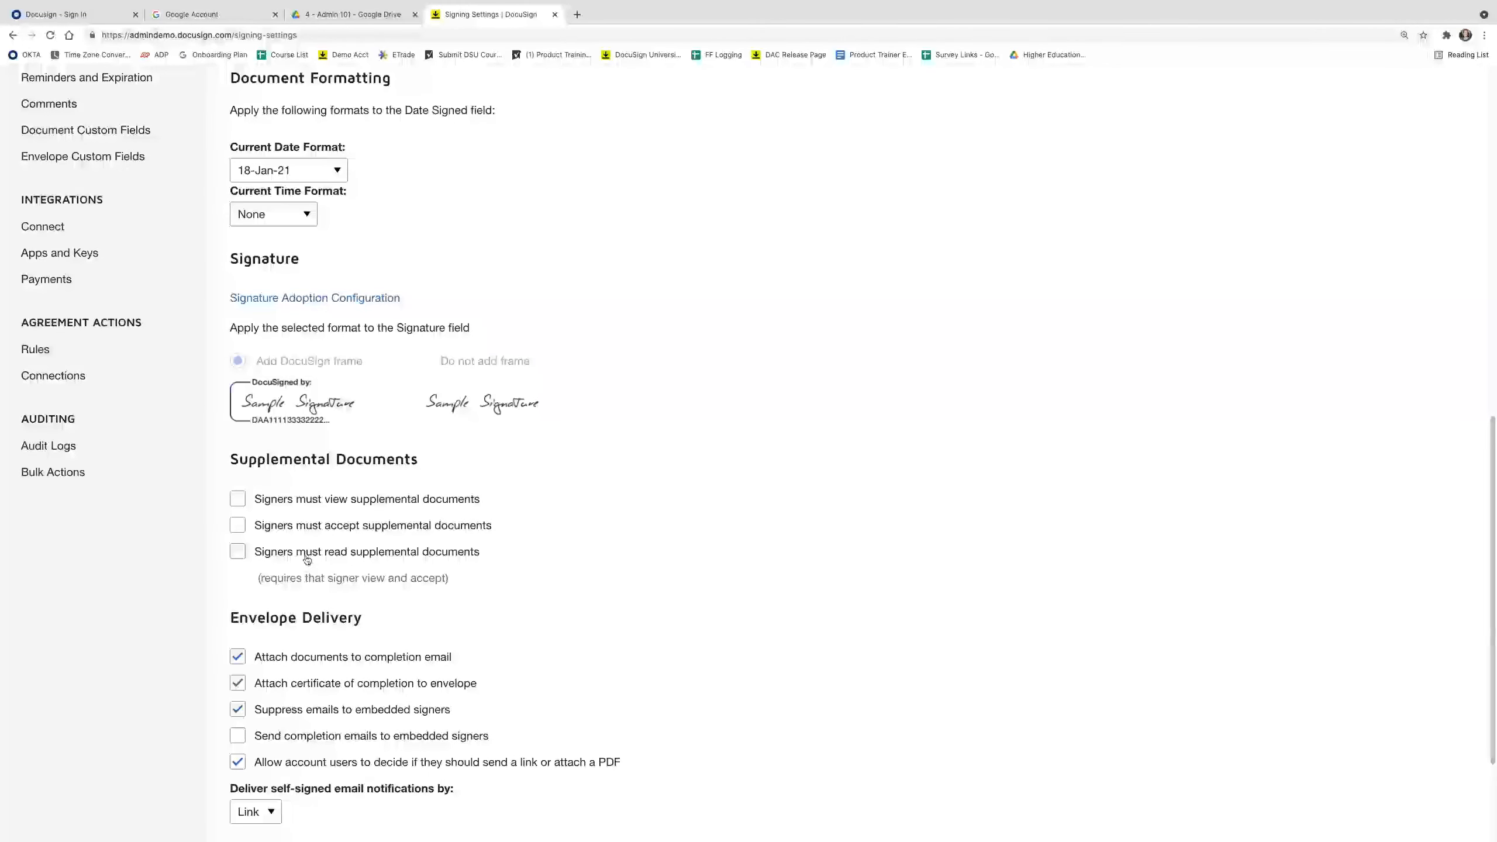
# Set the Supplemental Documents options so signers must view, accept and read them.
pyautogui.click(254, 557)
pyautogui.click(238, 524)
pyautogui.click(237, 500)
pyautogui.click(237, 552)
# Save the signing settings and return to the eSignature home page.
pyautogui.scroll(-1, 345, 530)
pyautogui.scroll(-3, 284, 792)
pyautogui.click(263, 783)
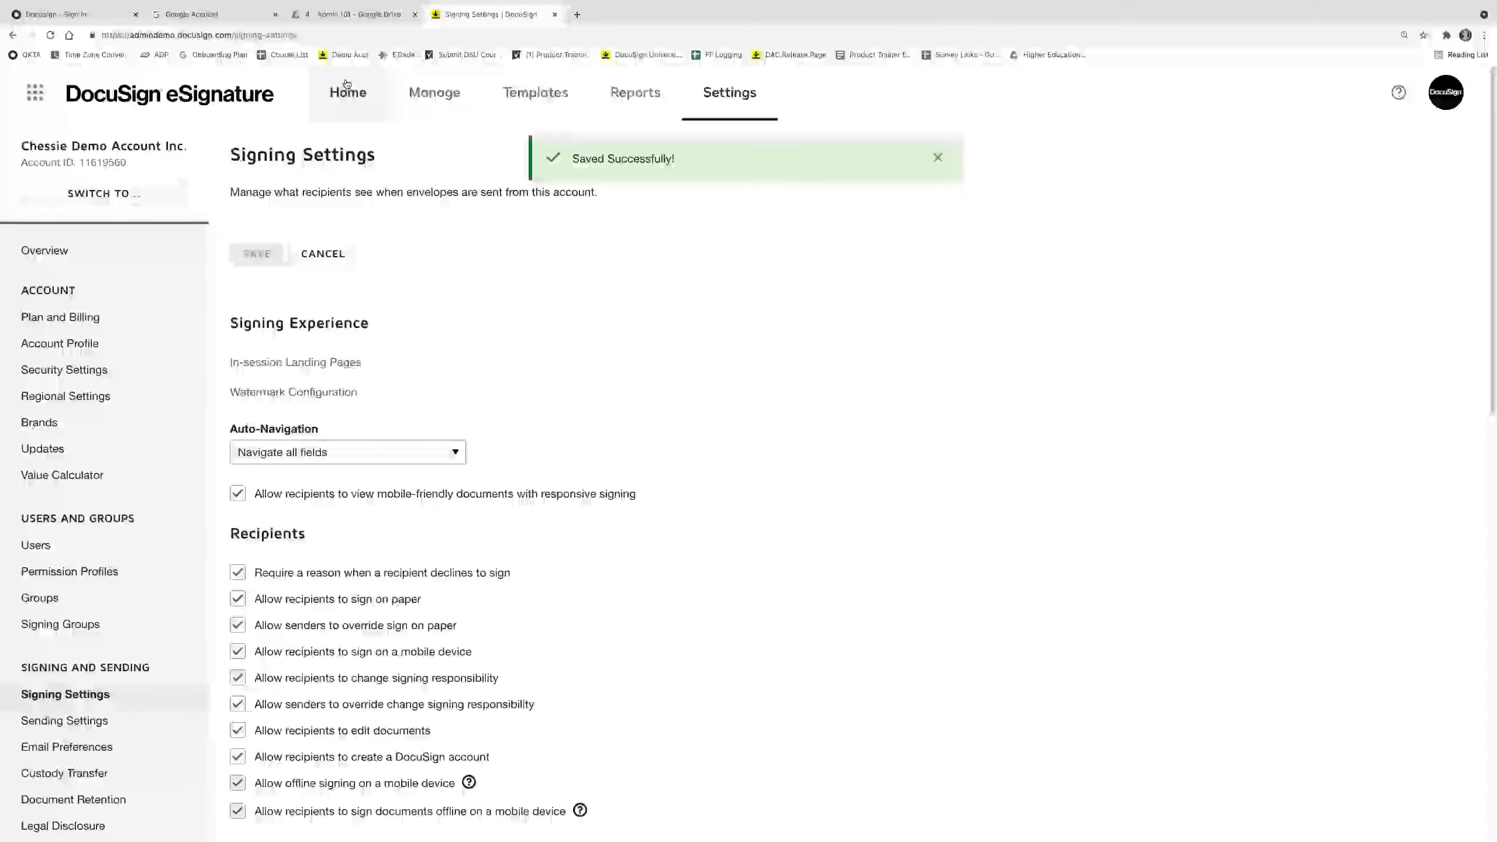
pyautogui.click(347, 84)
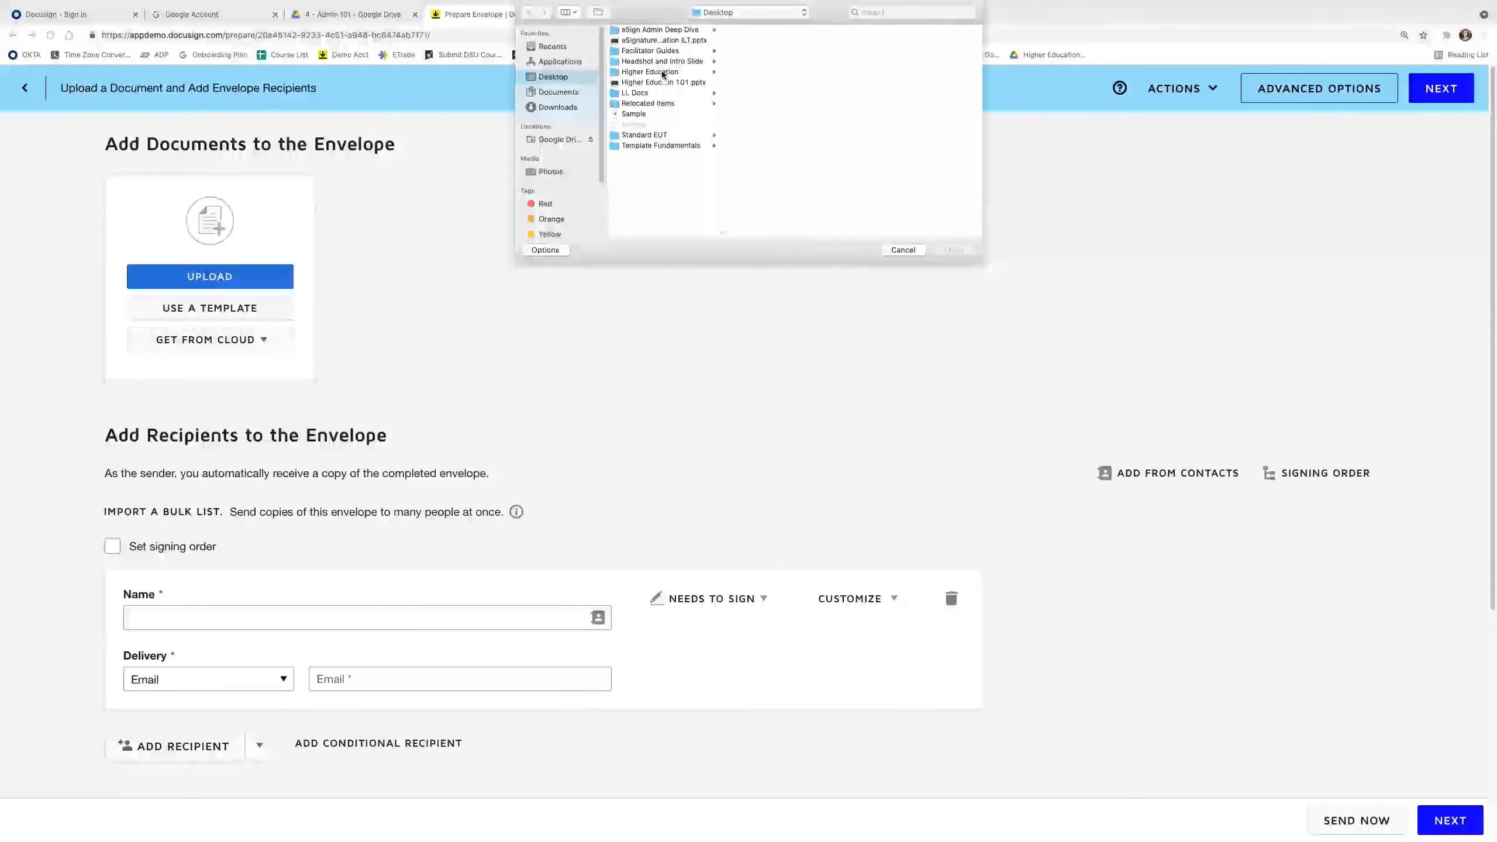
# Upload the offer letter from the Higher Education folder into a new envelope.
pyautogui.click(650, 72)
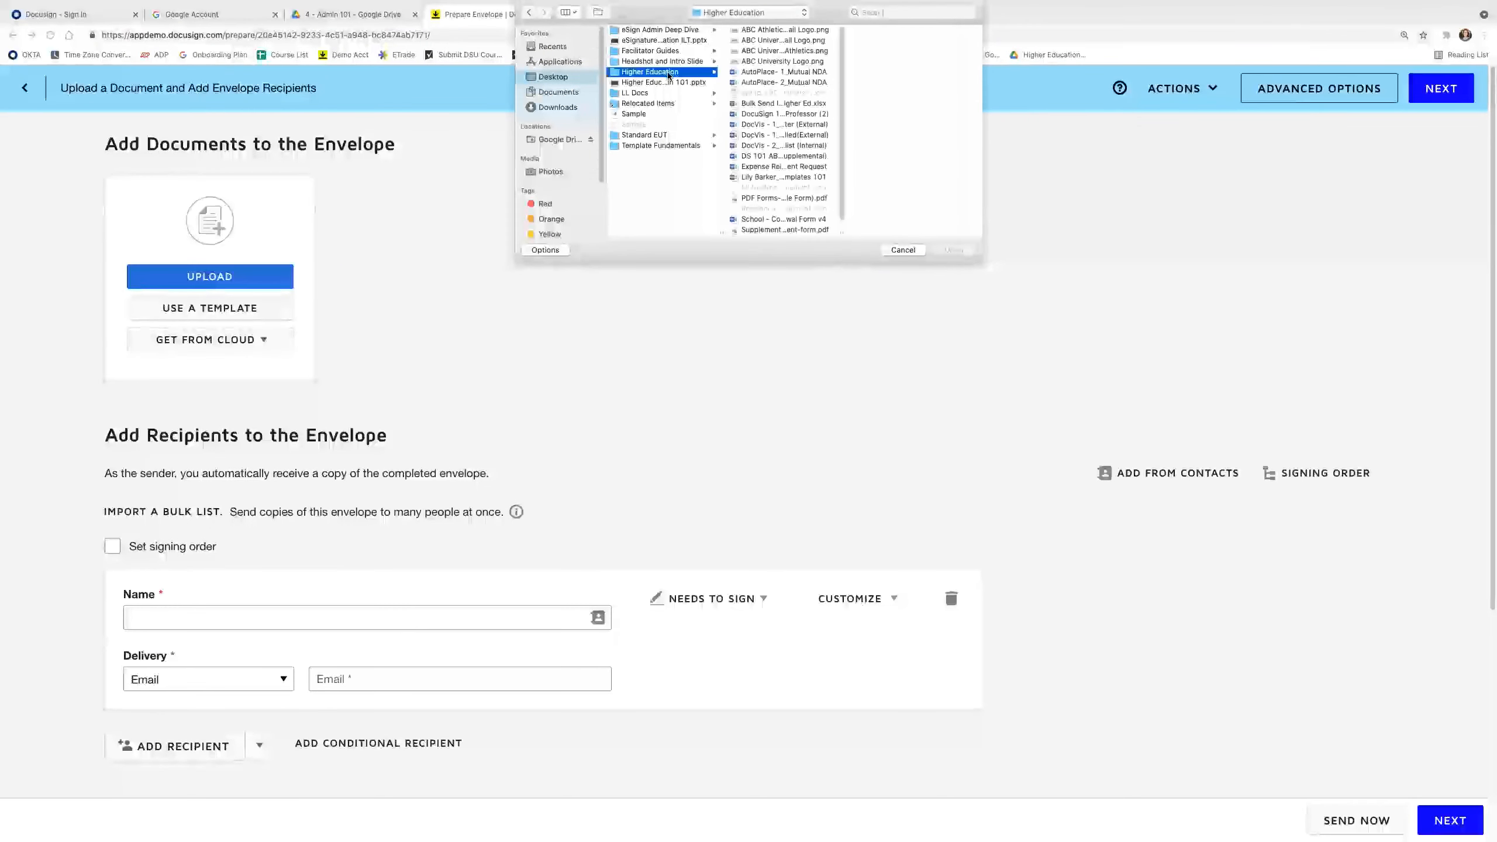
pyautogui.click(783, 177)
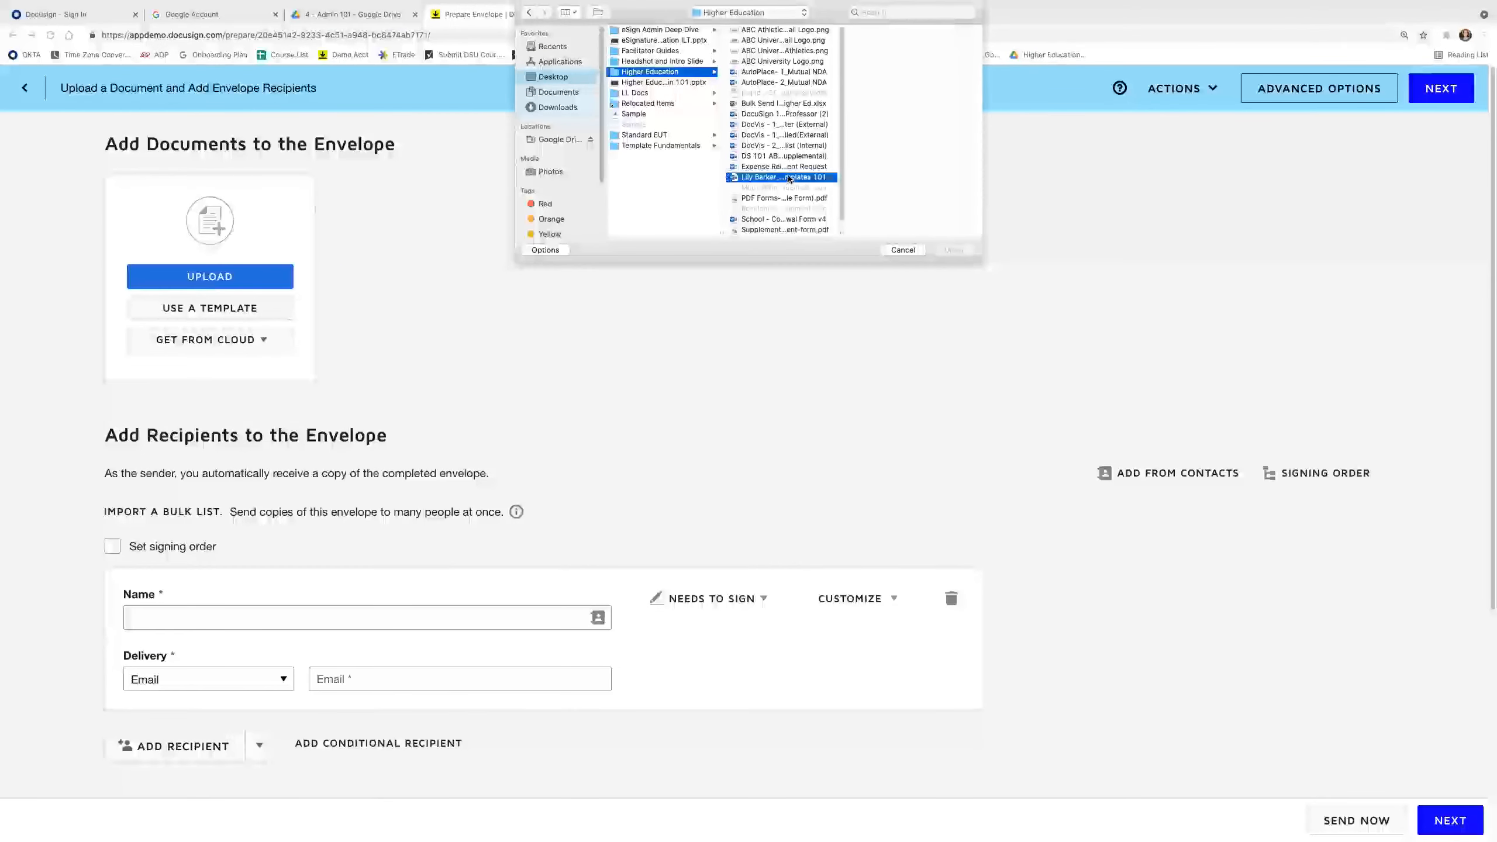
pyautogui.click(950, 251)
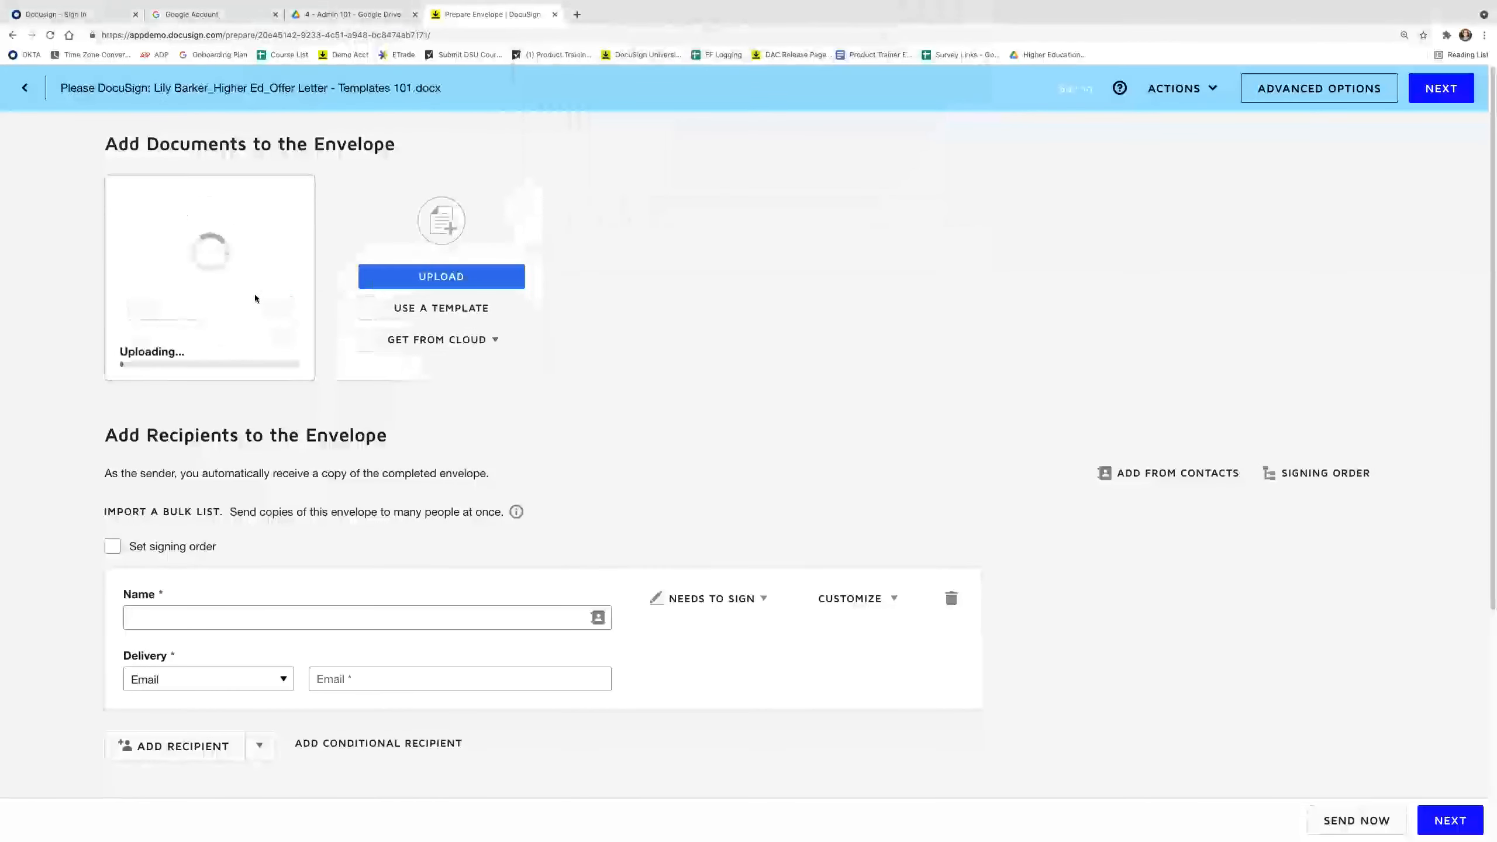
# Add the Supplemental Docs benefits-enrollment-form.pdf as a second envelope document.
pyautogui.click(377, 277)
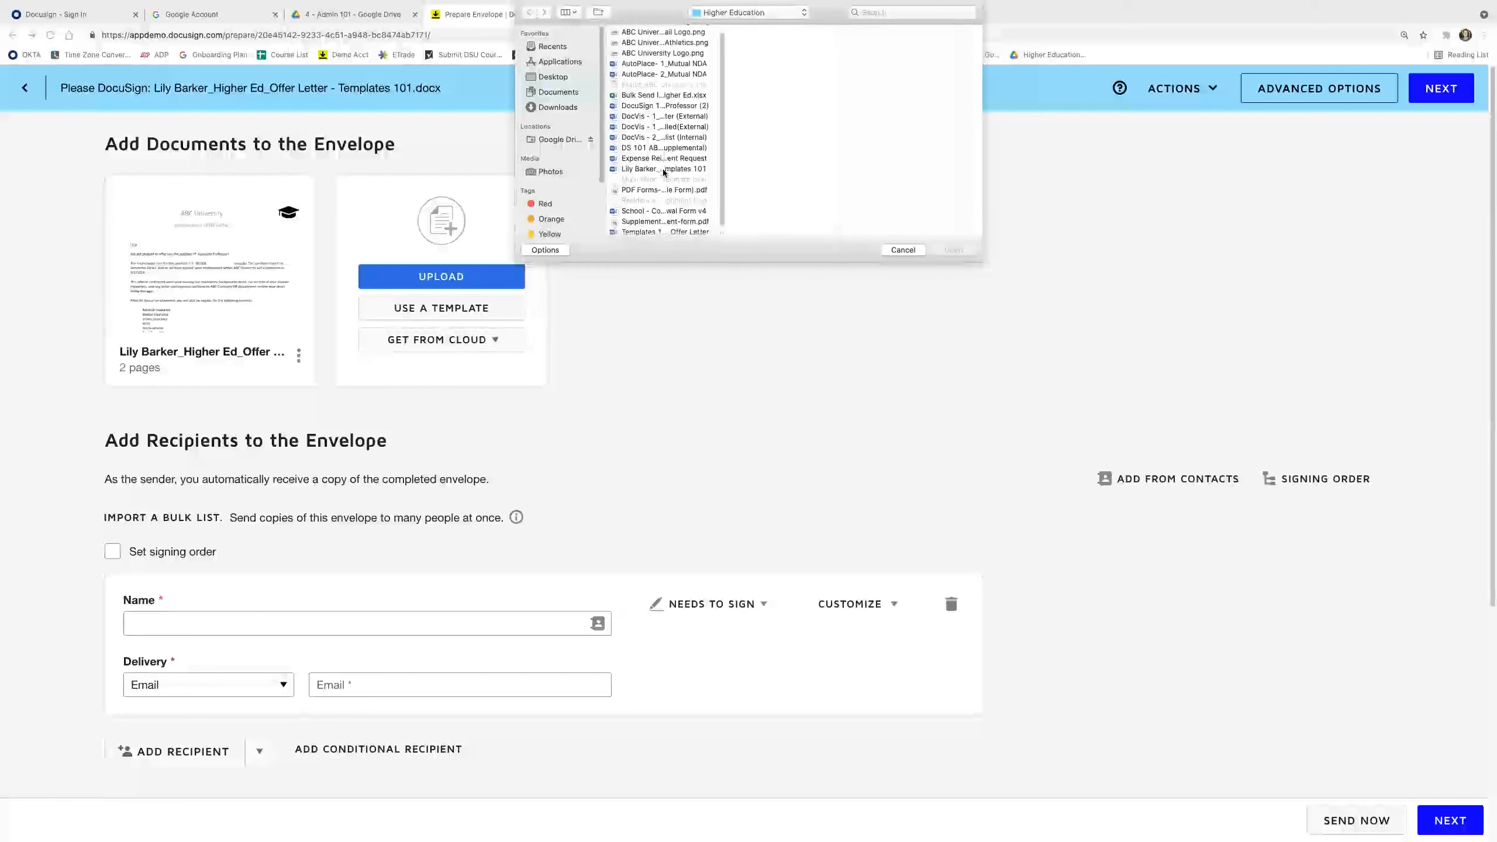
pyautogui.click(659, 222)
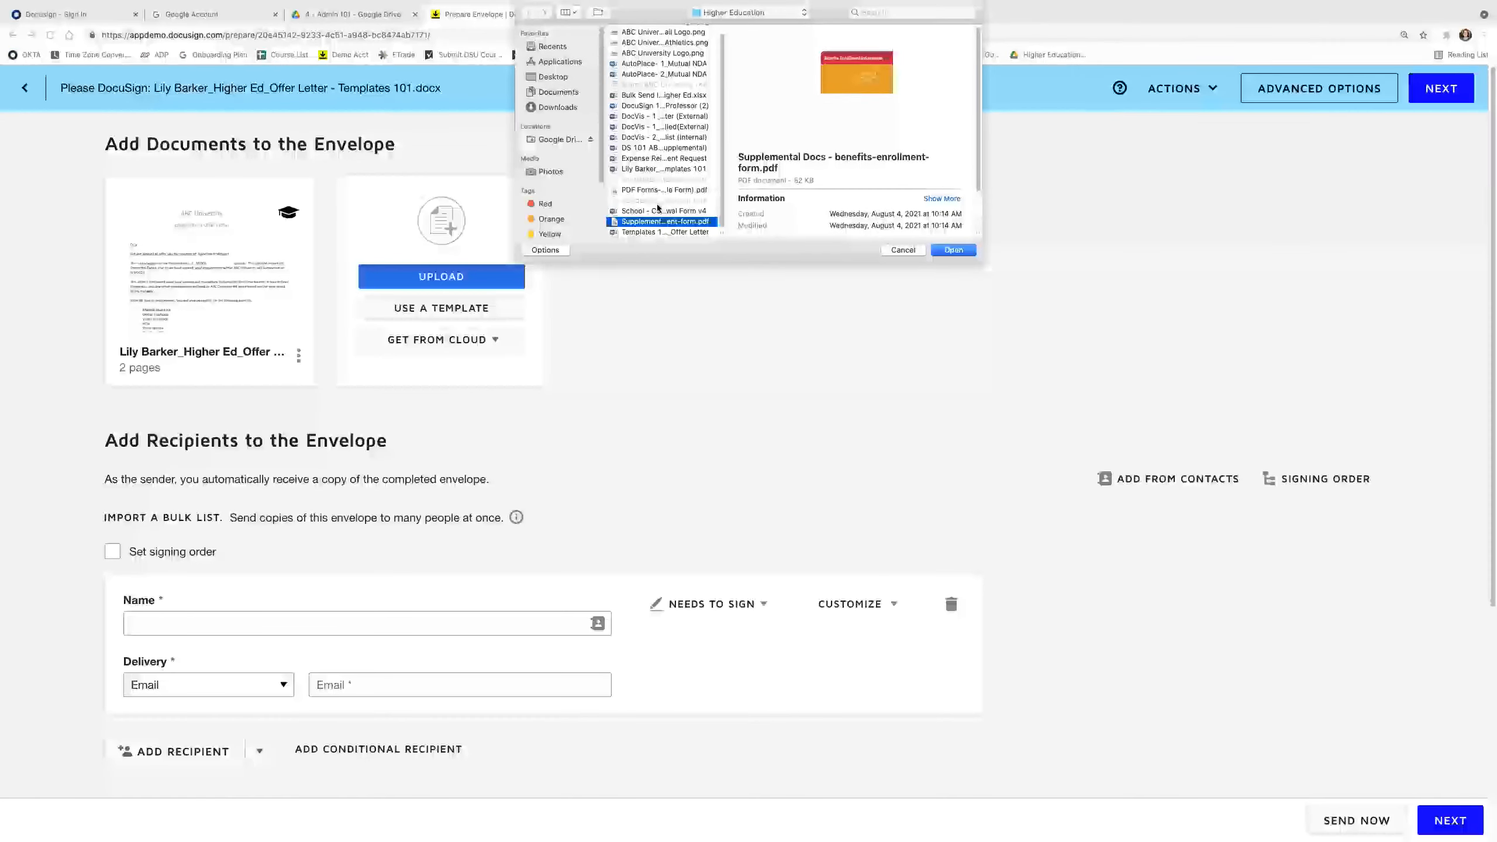
pyautogui.click(660, 211)
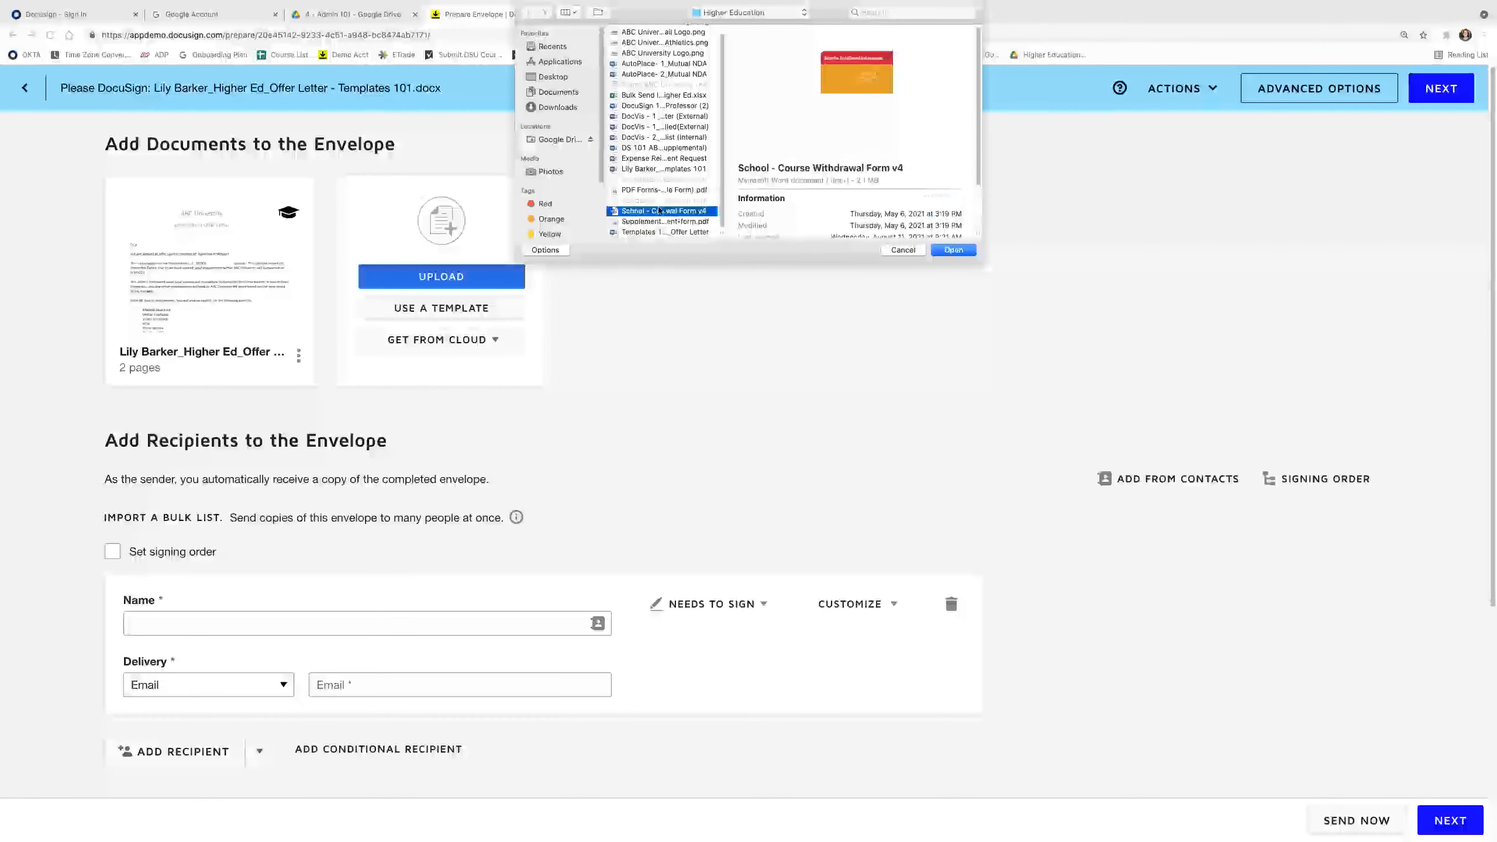
pyautogui.click(655, 168)
pyautogui.click(655, 148)
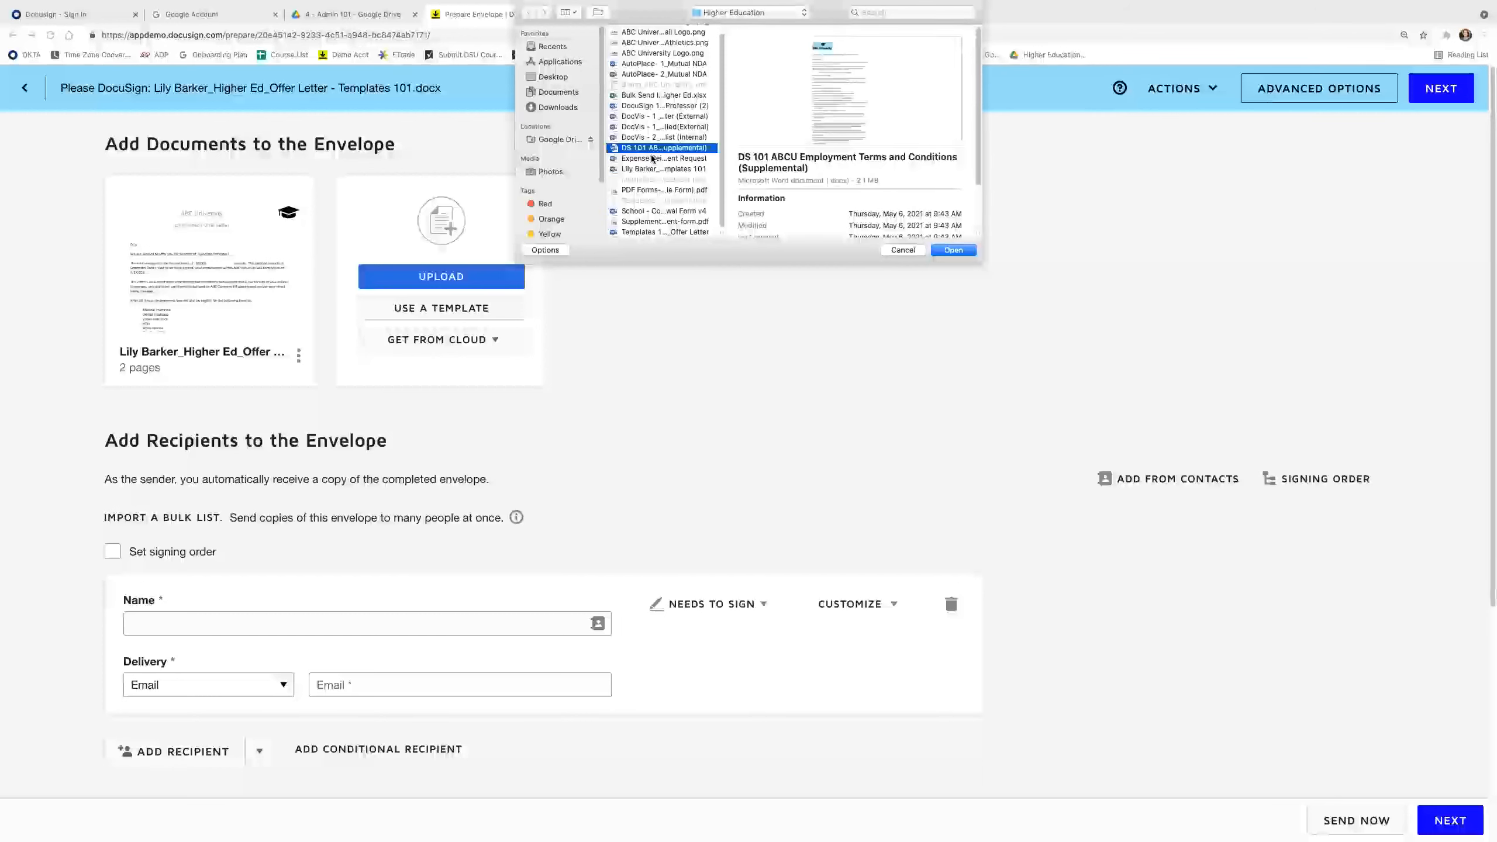
pyautogui.click(653, 158)
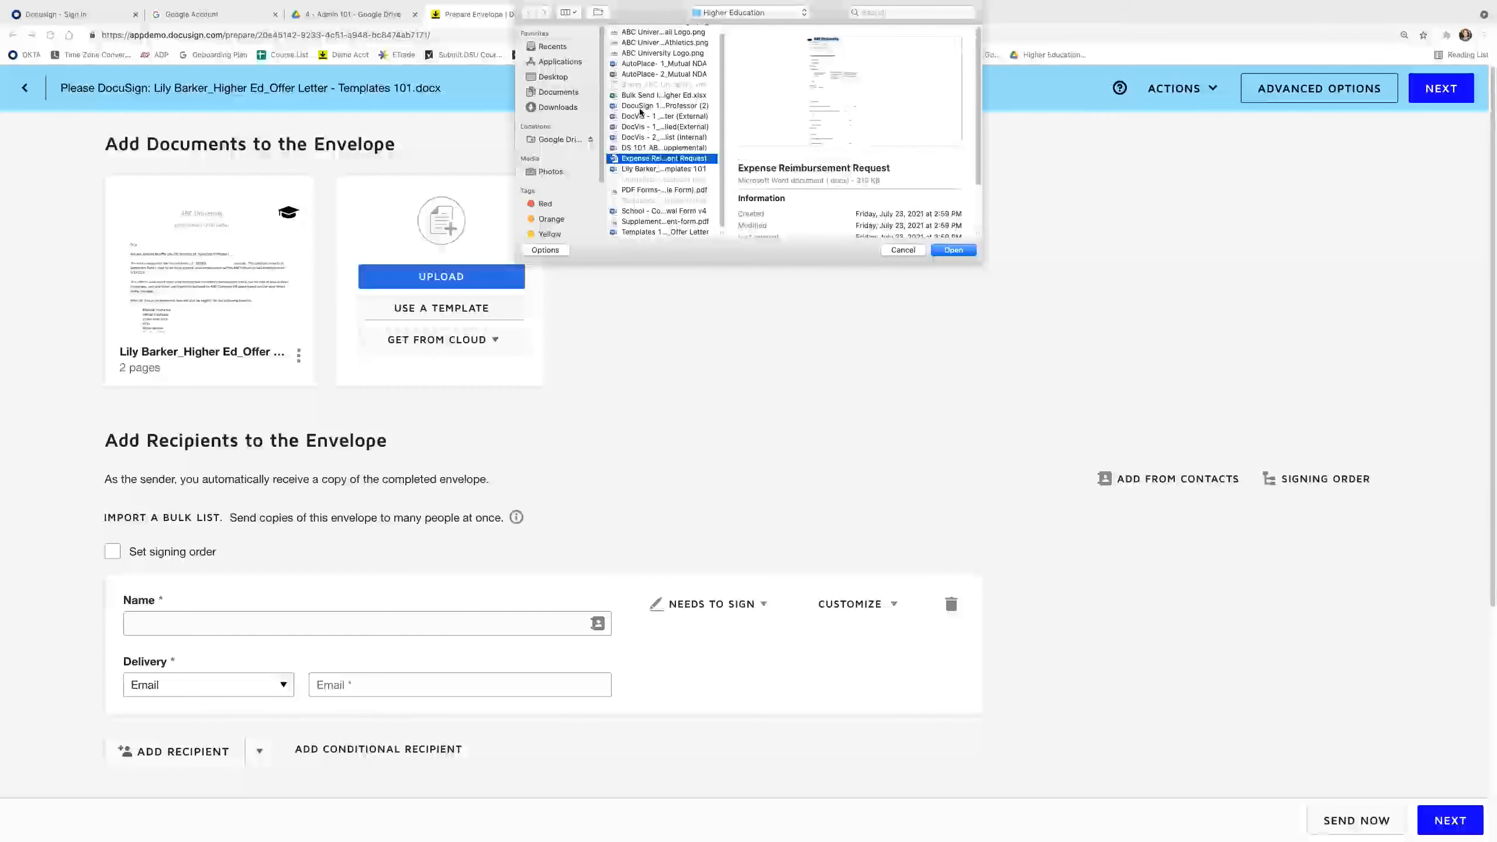
pyautogui.click(655, 210)
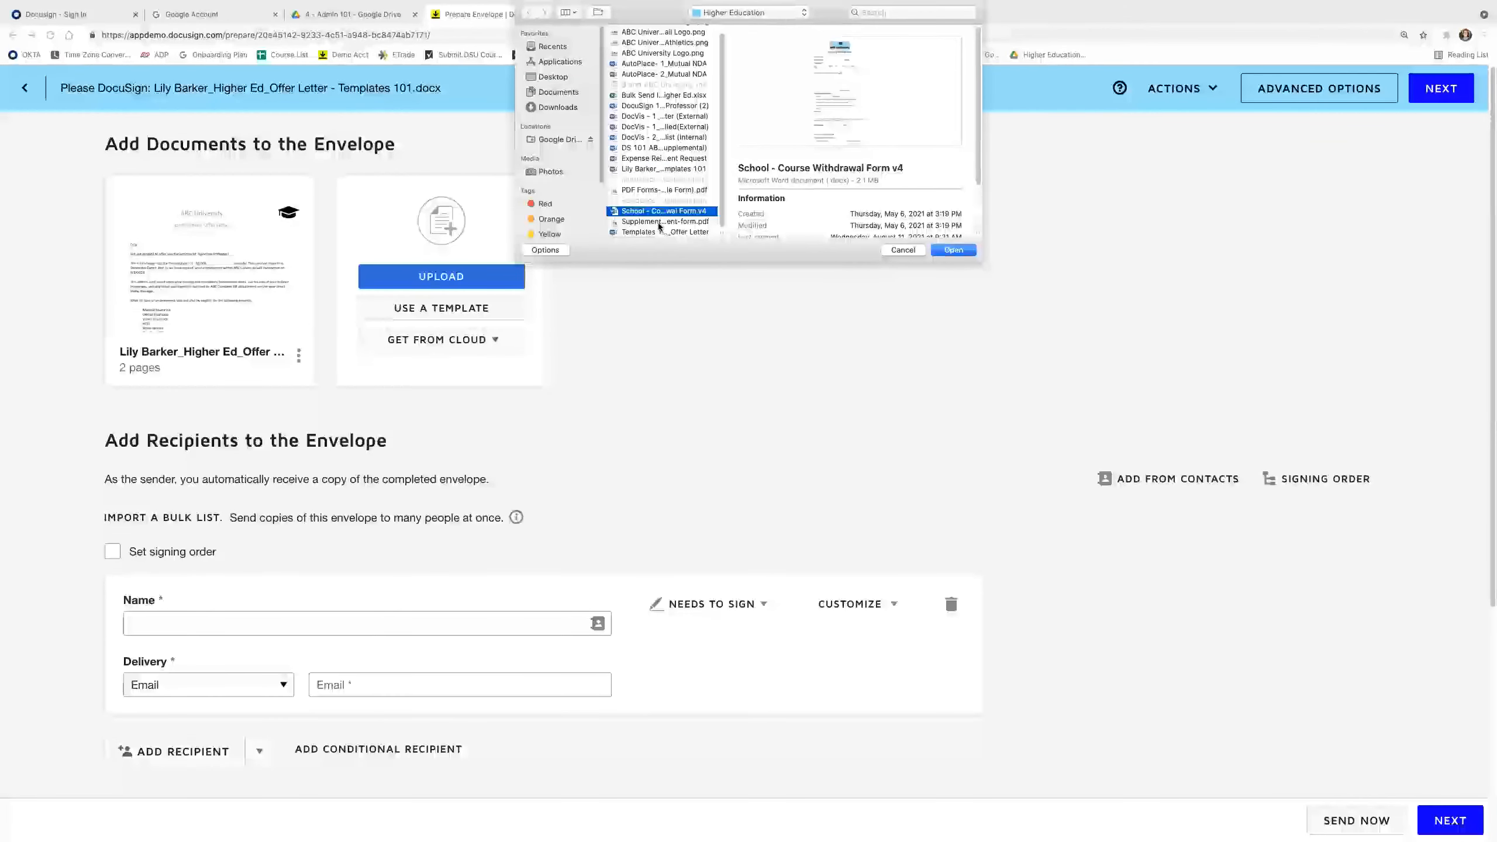
pyautogui.click(655, 221)
pyautogui.press('Return')
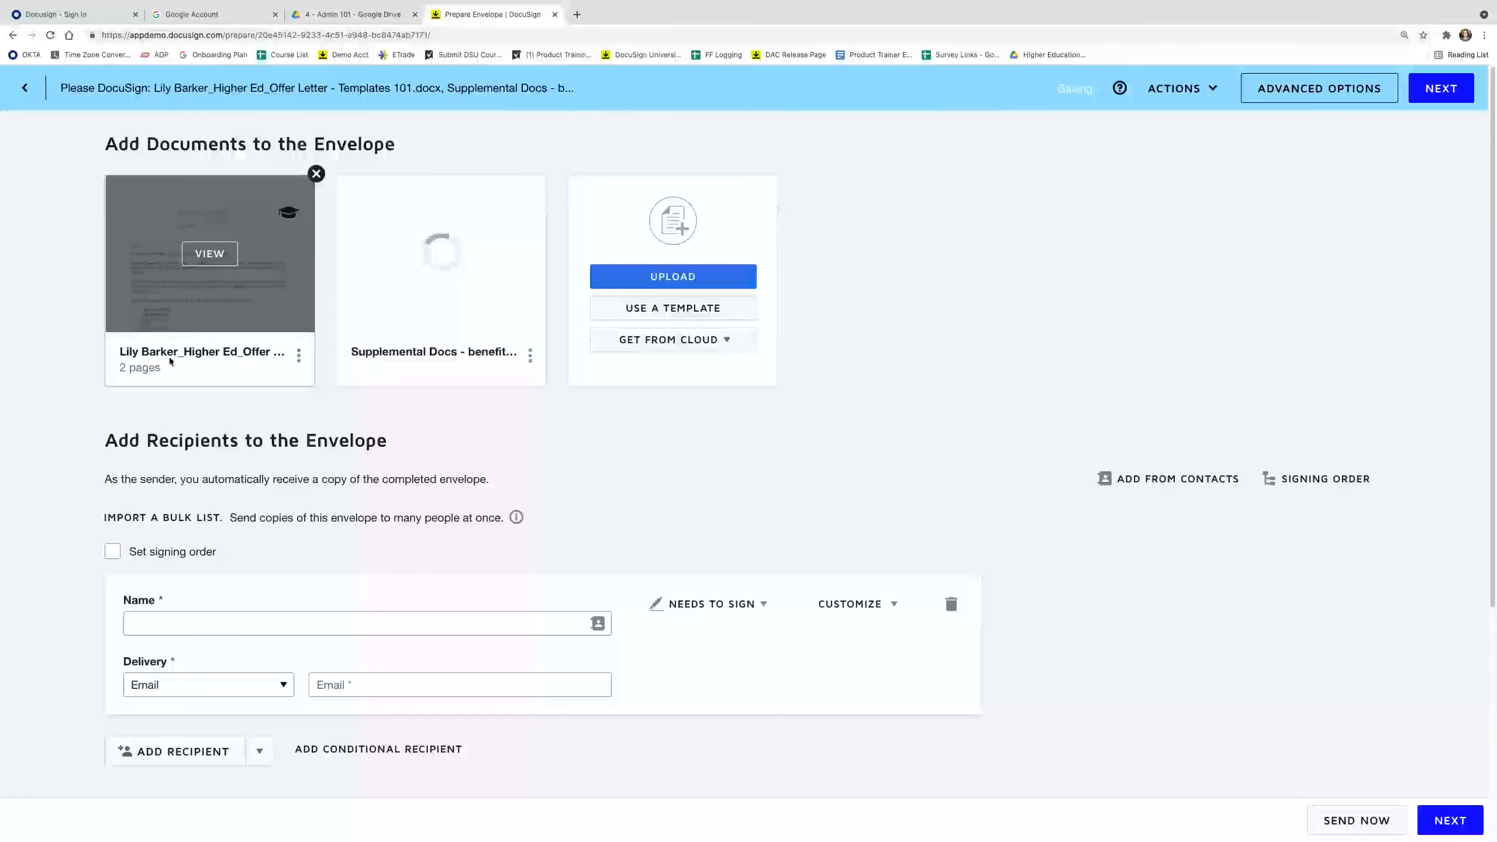
pyautogui.moveTo(411, 350)
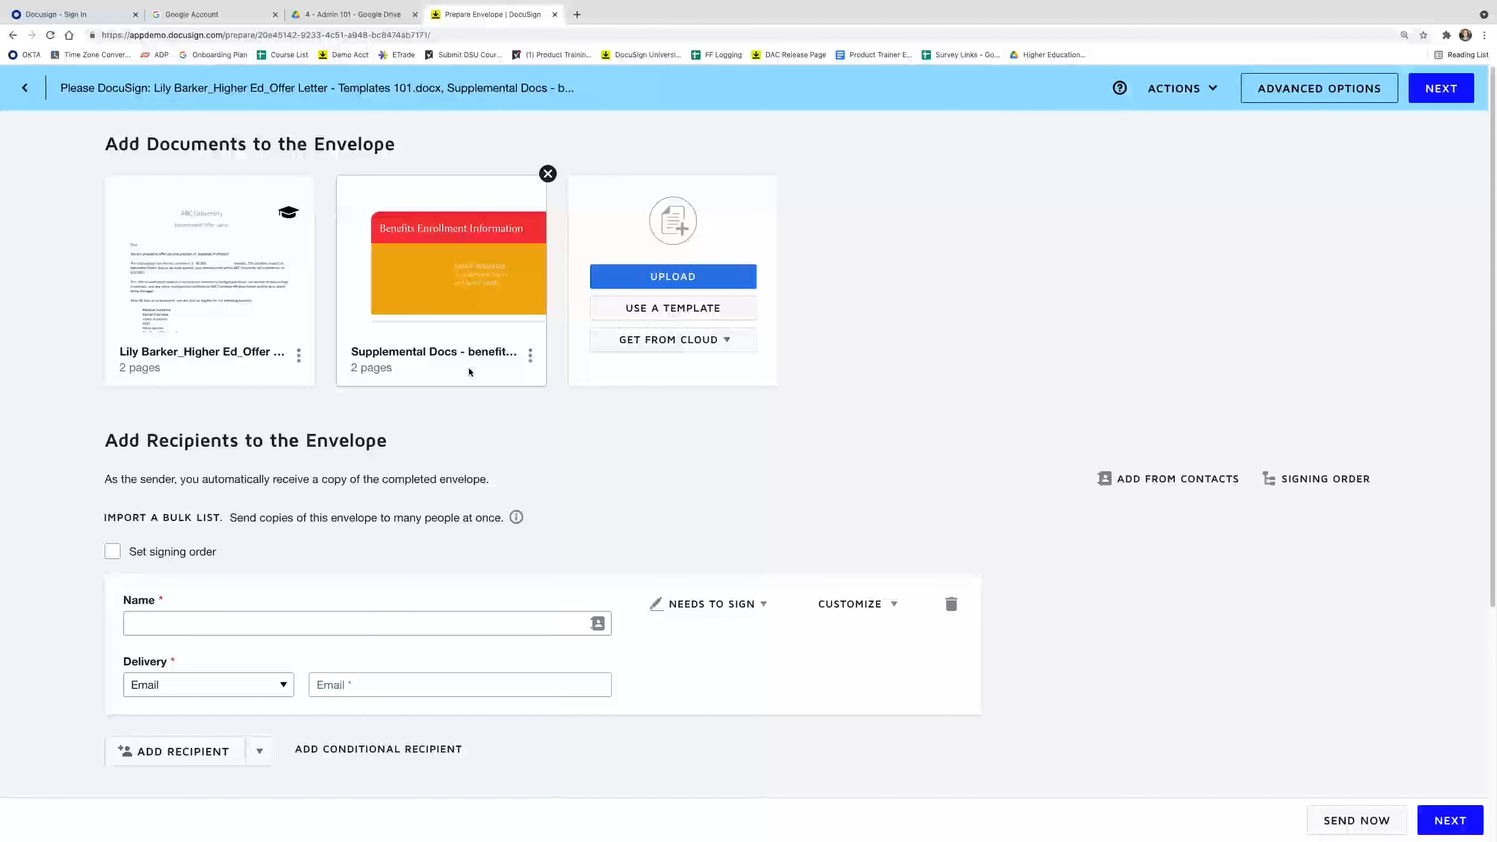
# Mark the benefits enrollment form as a supplemental document.
pyautogui.click(530, 355)
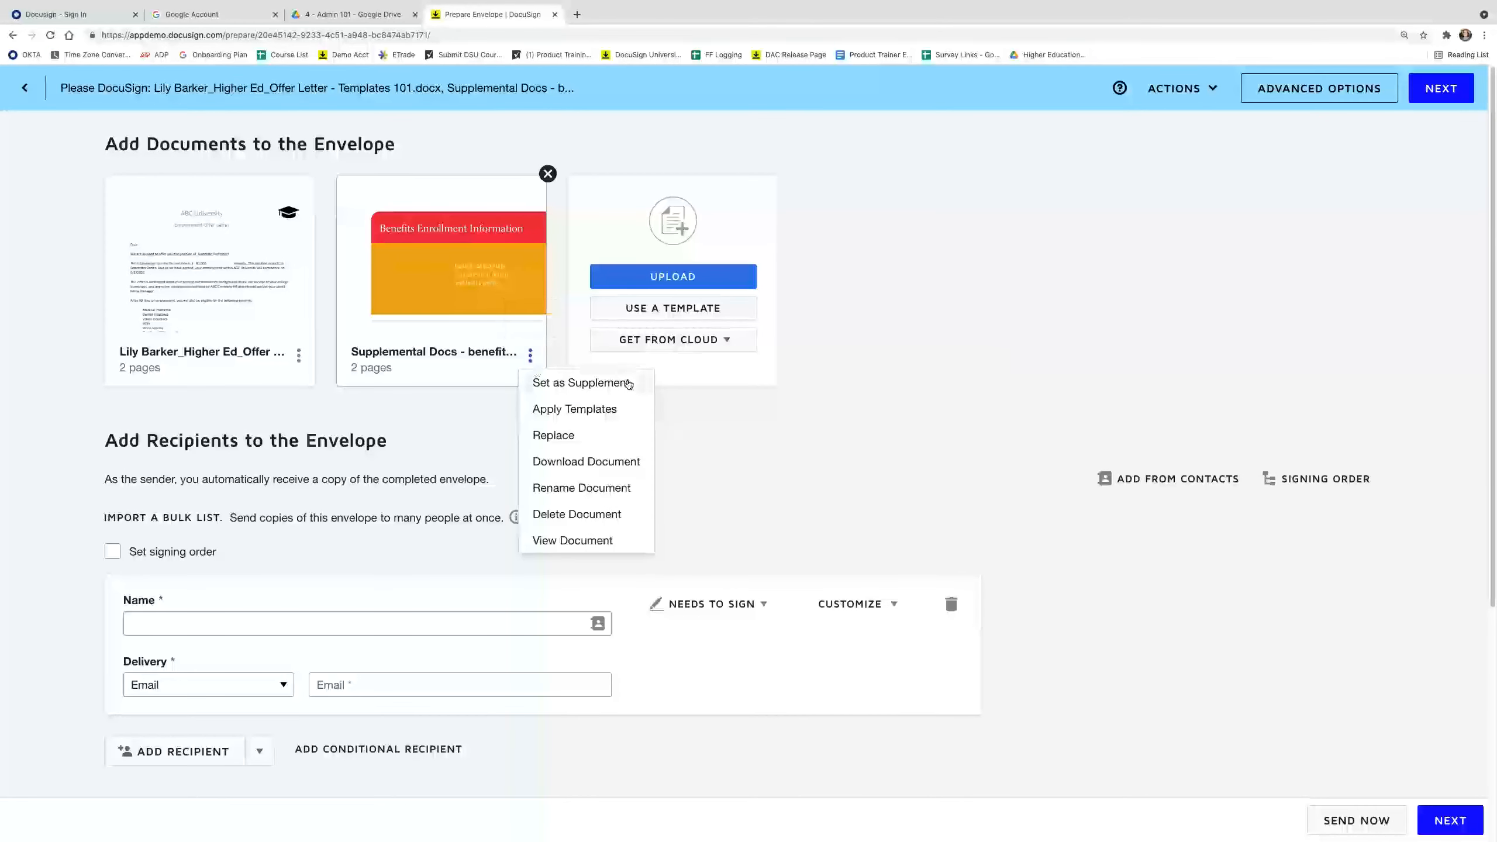
pyautogui.click(627, 385)
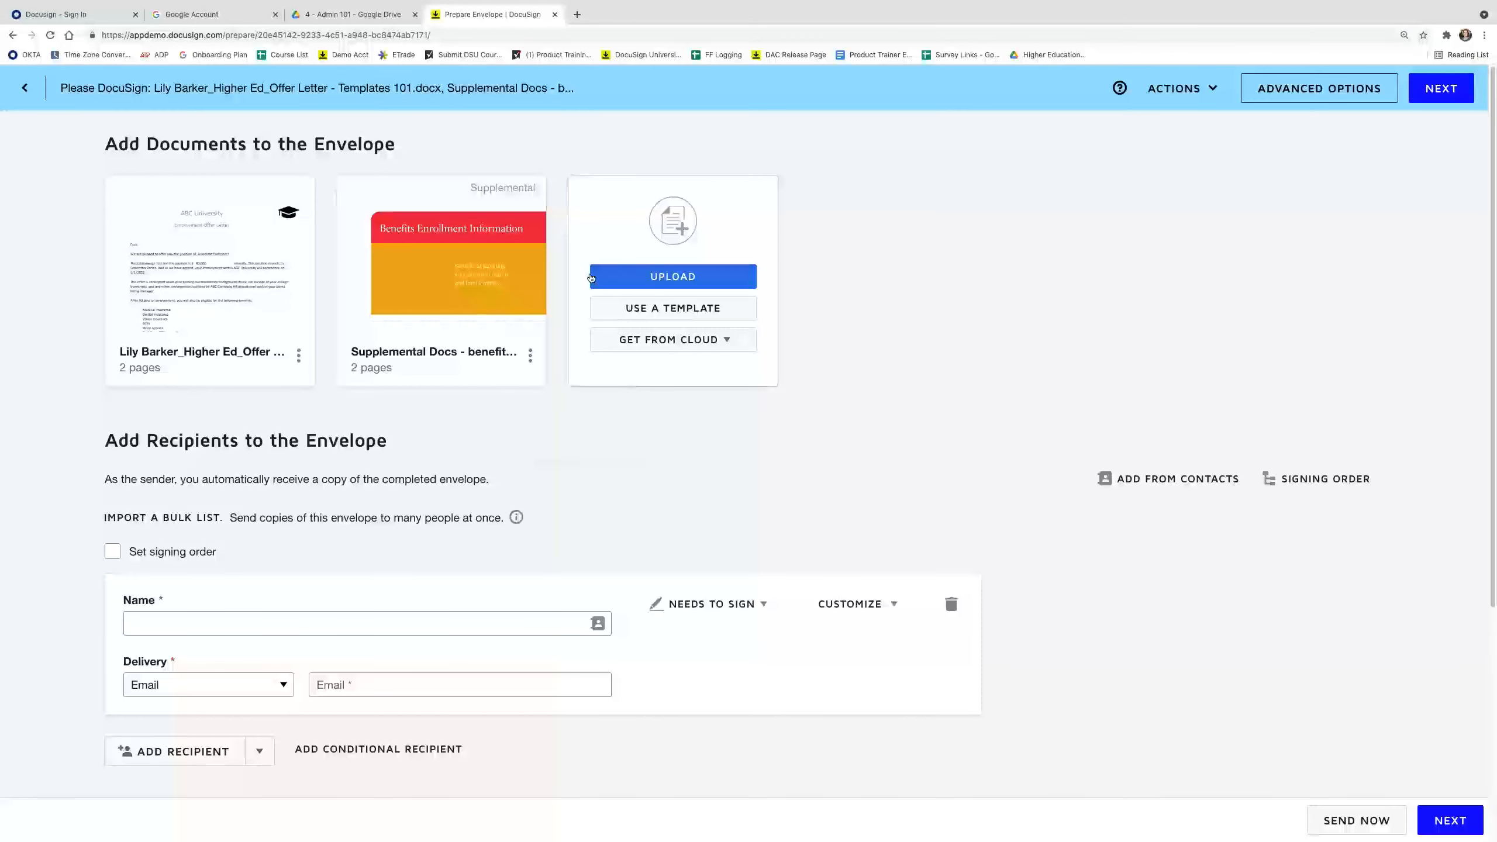
pyautogui.moveTo(466, 197)
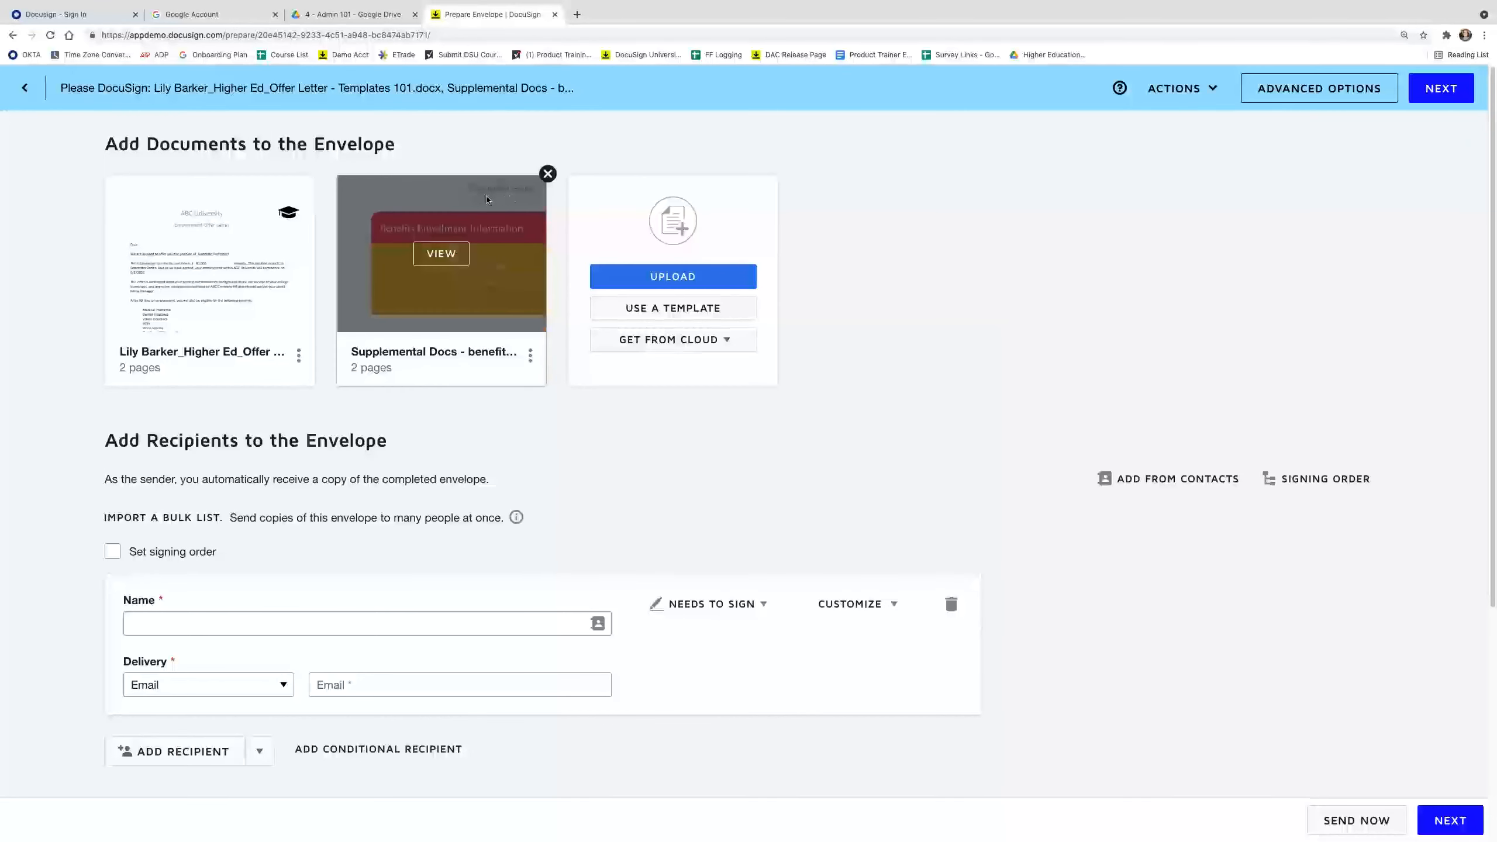
# Add the recipient from contacts by name, filling their email, and move to field placement.
pyautogui.click(301, 622)
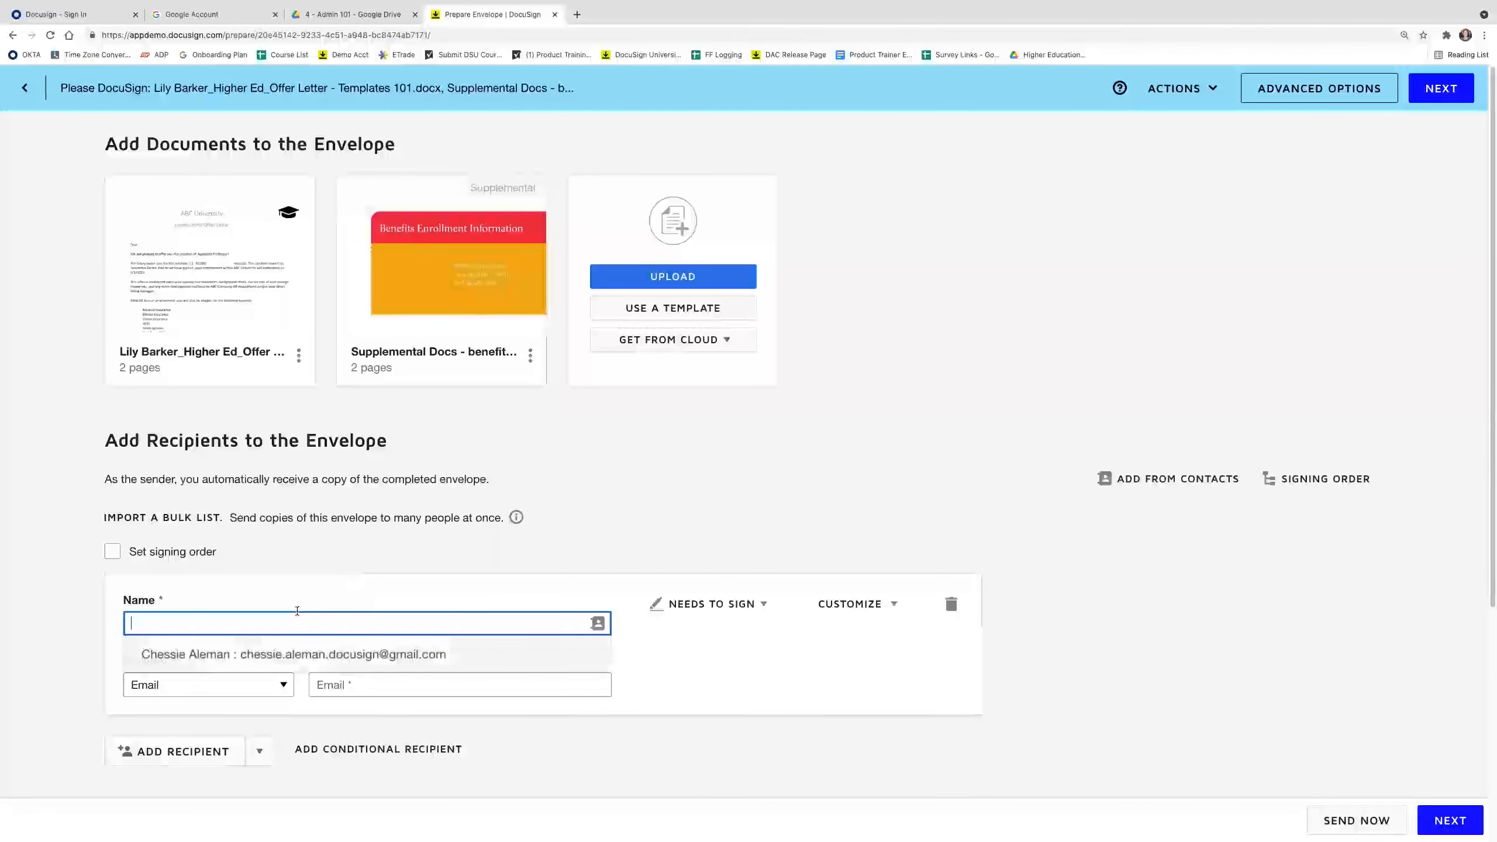
pyautogui.write('Lily')
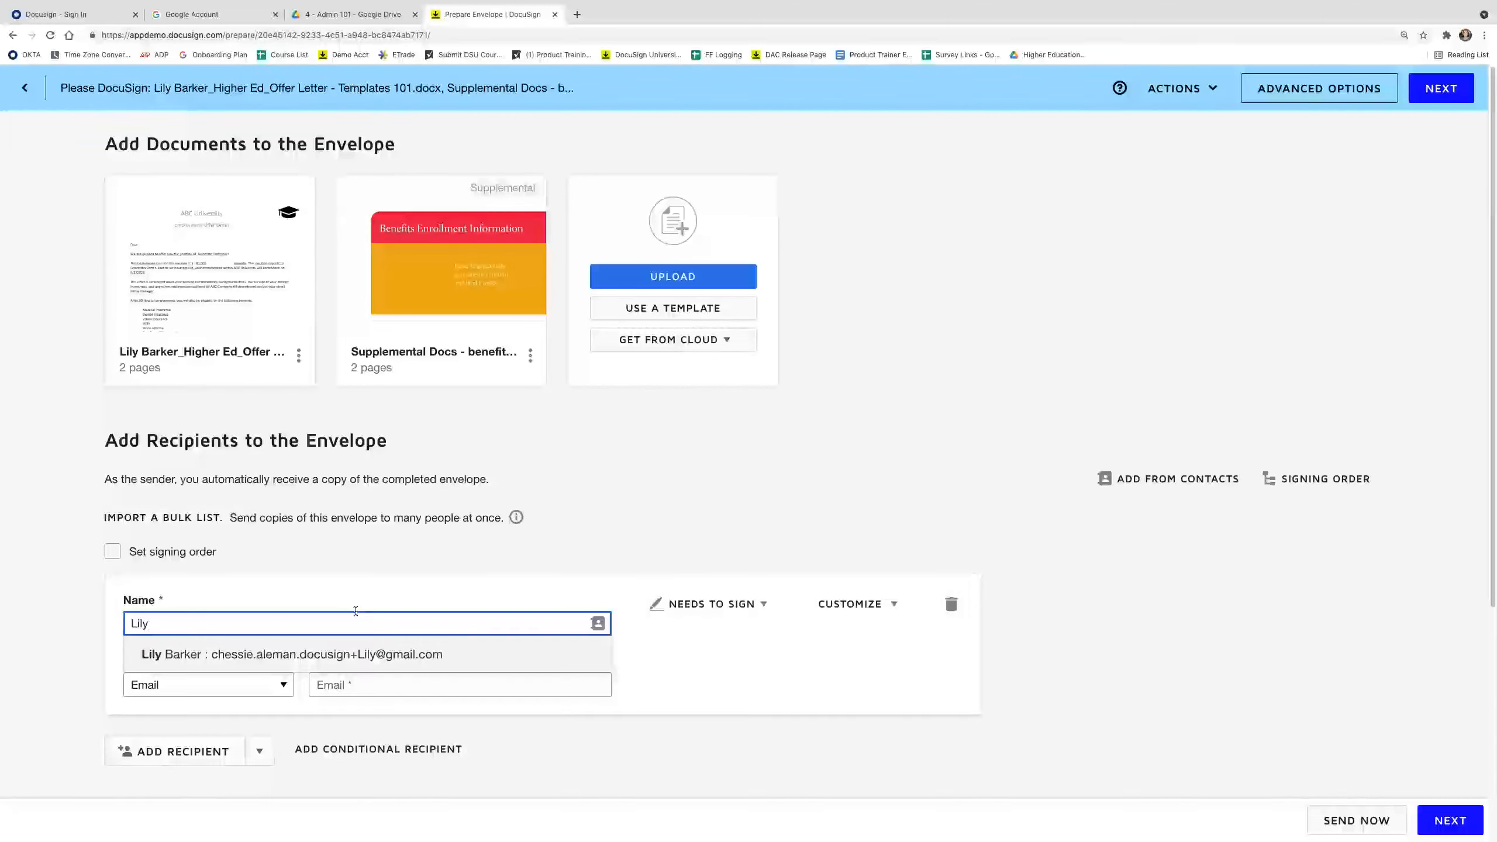
pyautogui.click(351, 654)
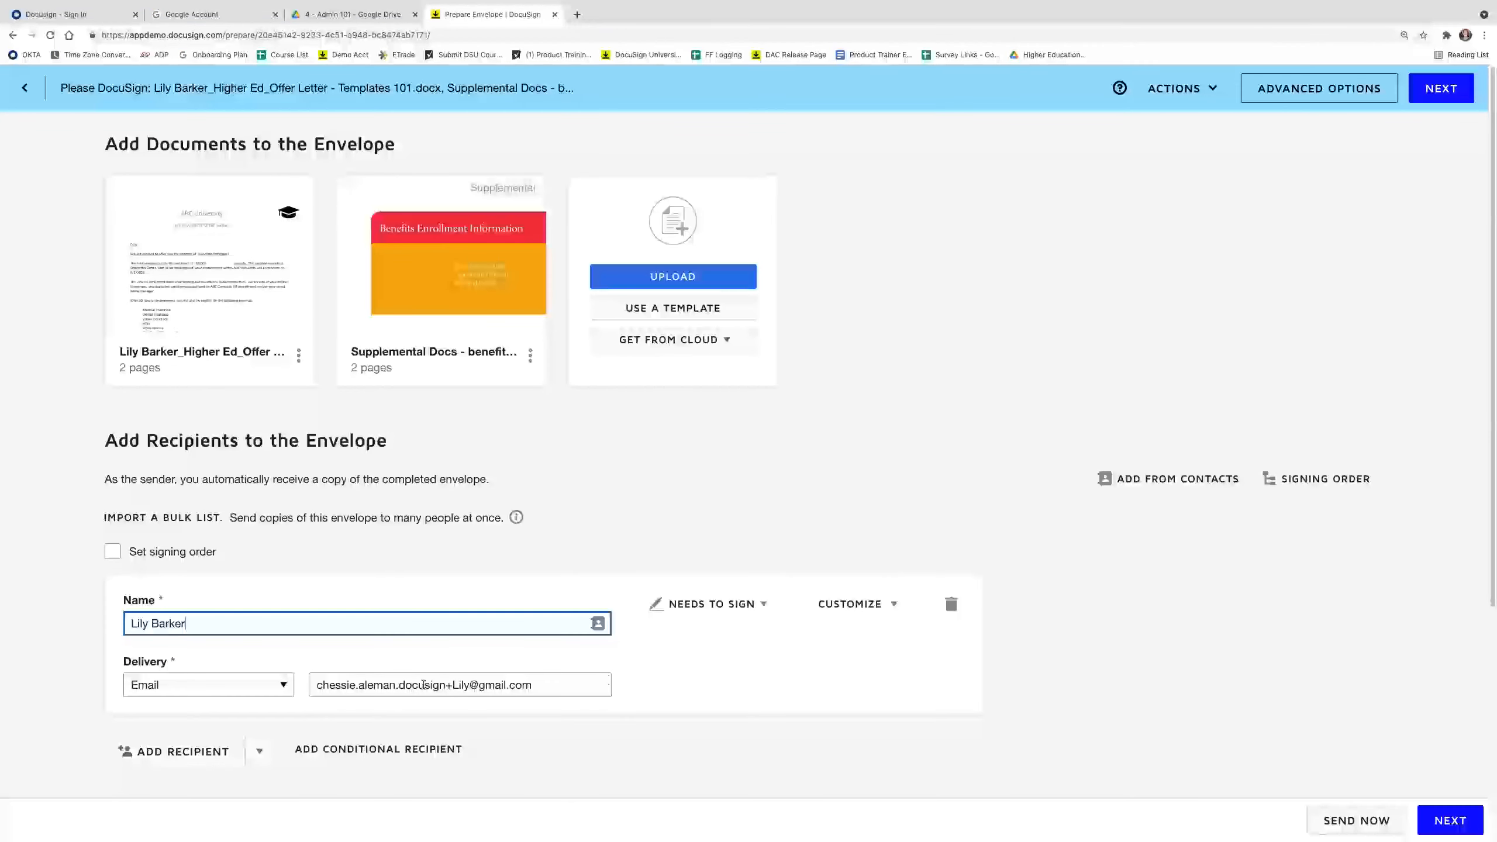
pyautogui.click(1443, 92)
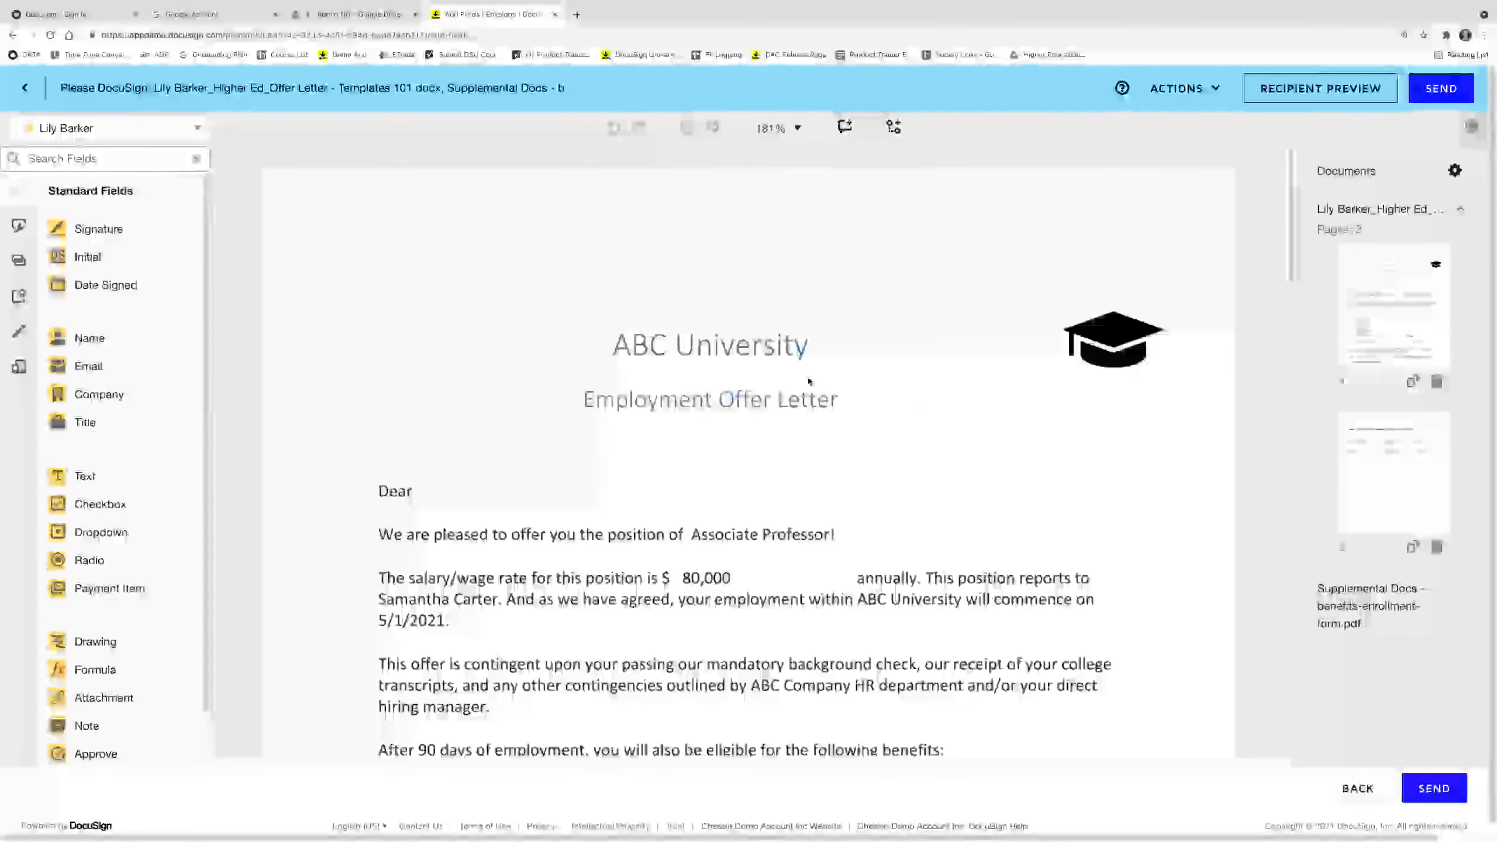
# Set the Supplemental Docs benefits form's Required Action to View only.
pyautogui.scroll(-2, 669, 524)
pyautogui.scroll(-15, 648, 439)
pyautogui.scroll(-6, 645, 469)
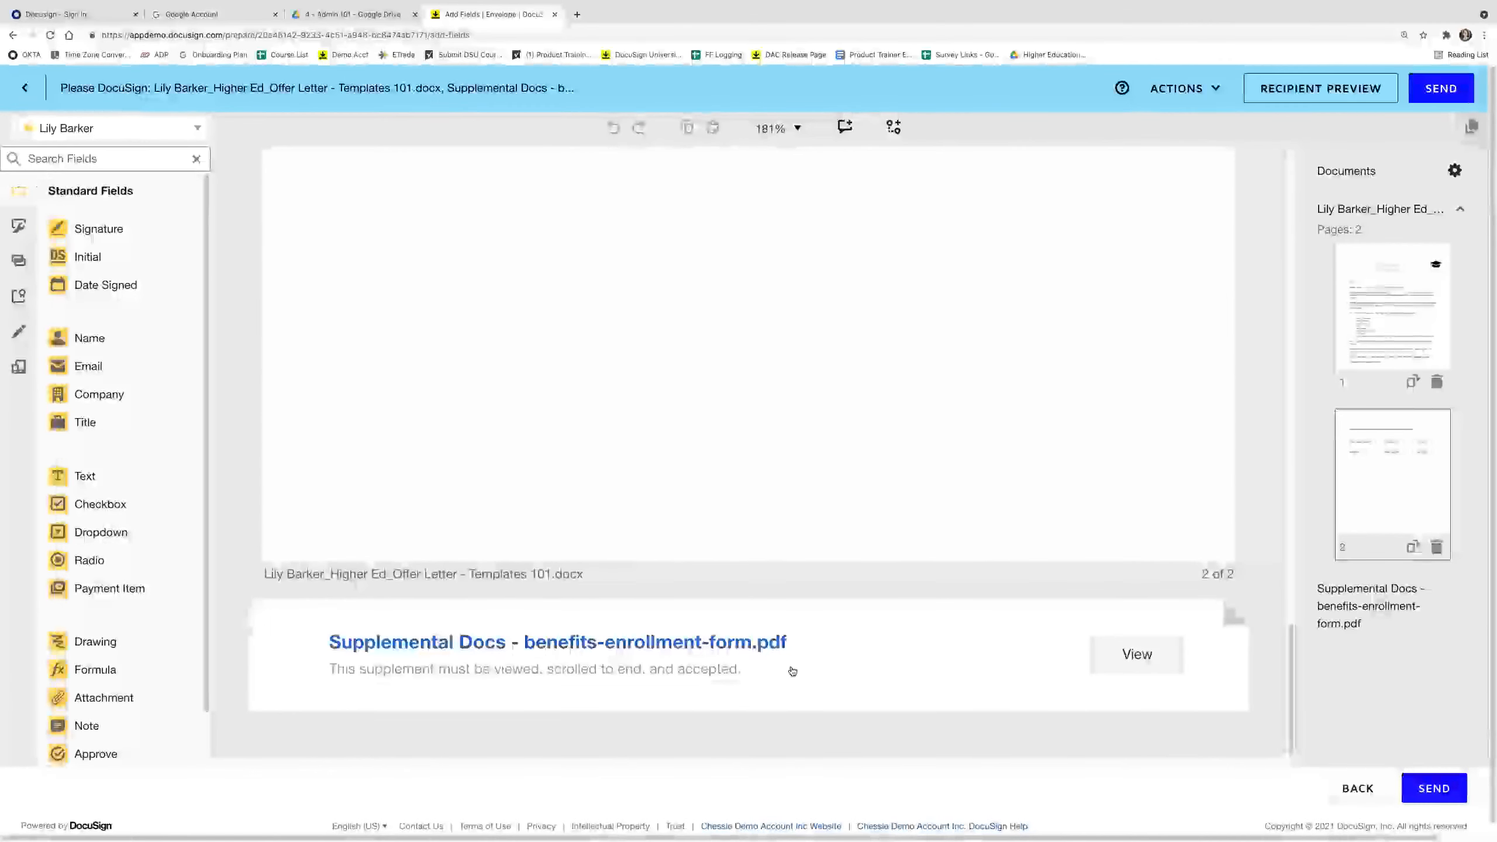
pyautogui.click(815, 671)
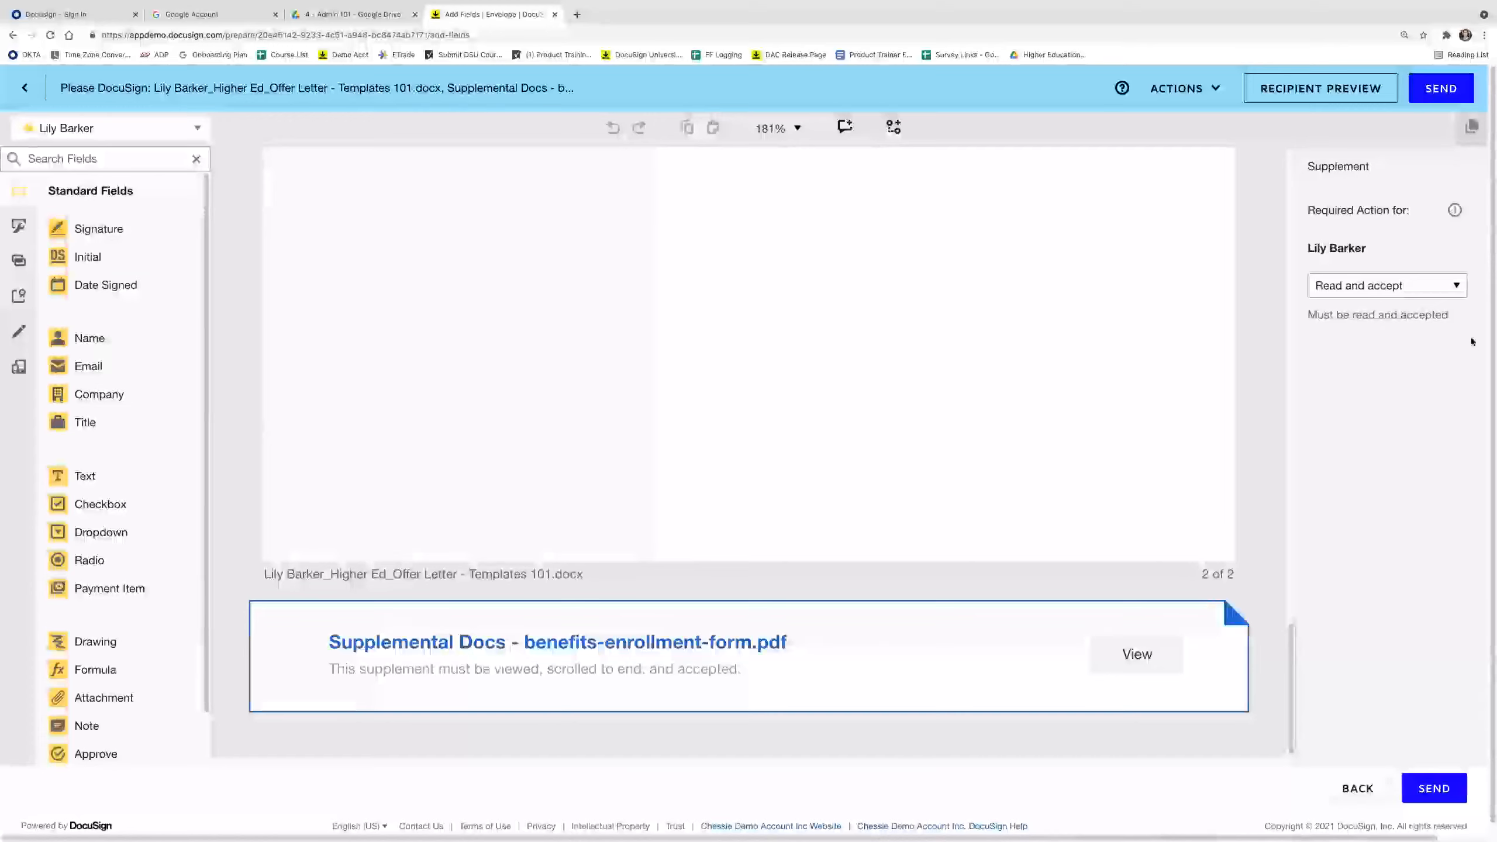
pyautogui.click(1451, 289)
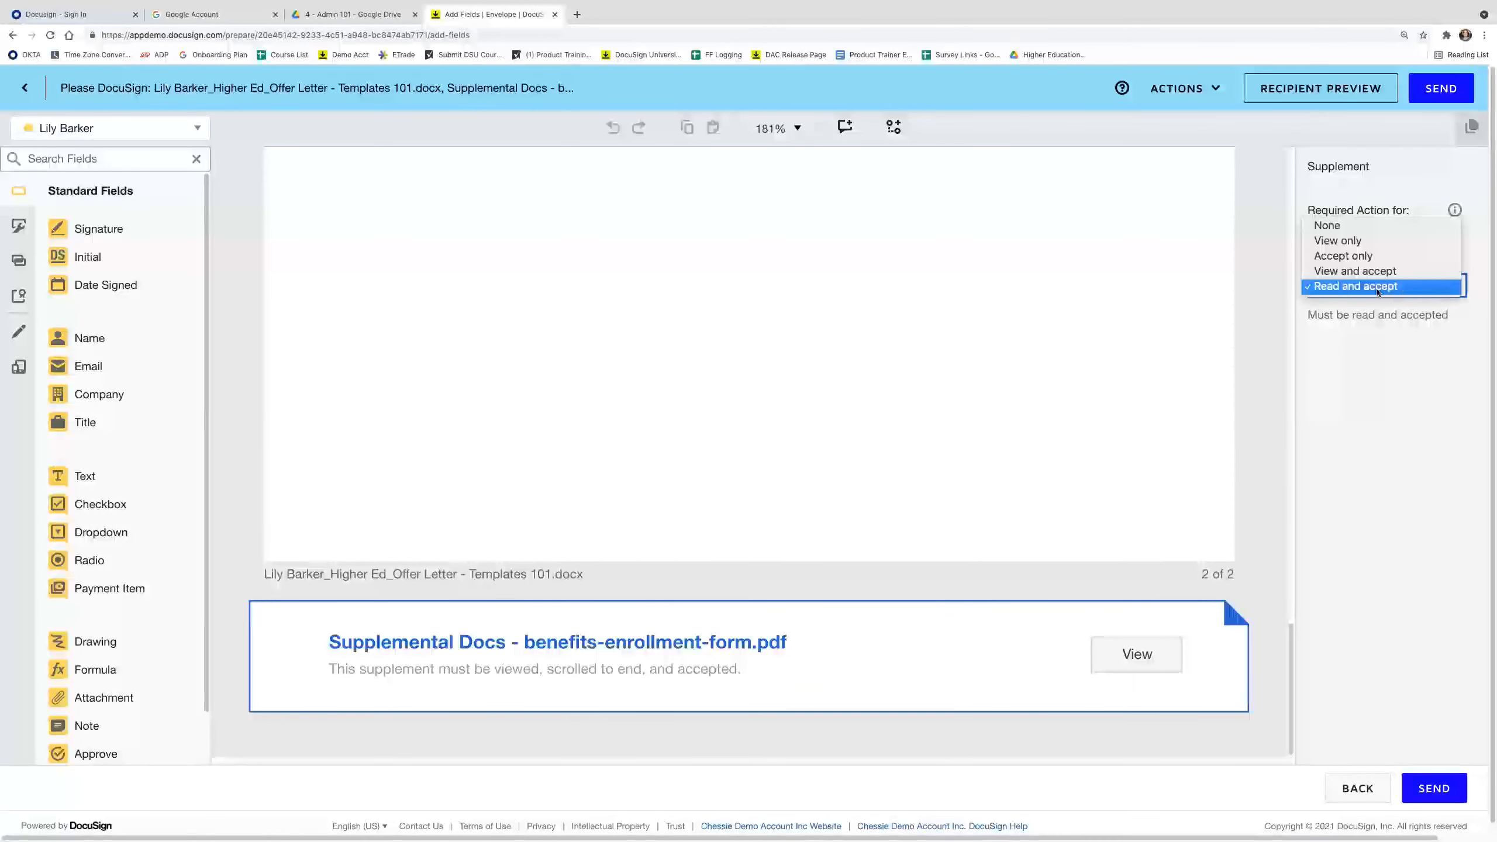
pyautogui.click(1339, 241)
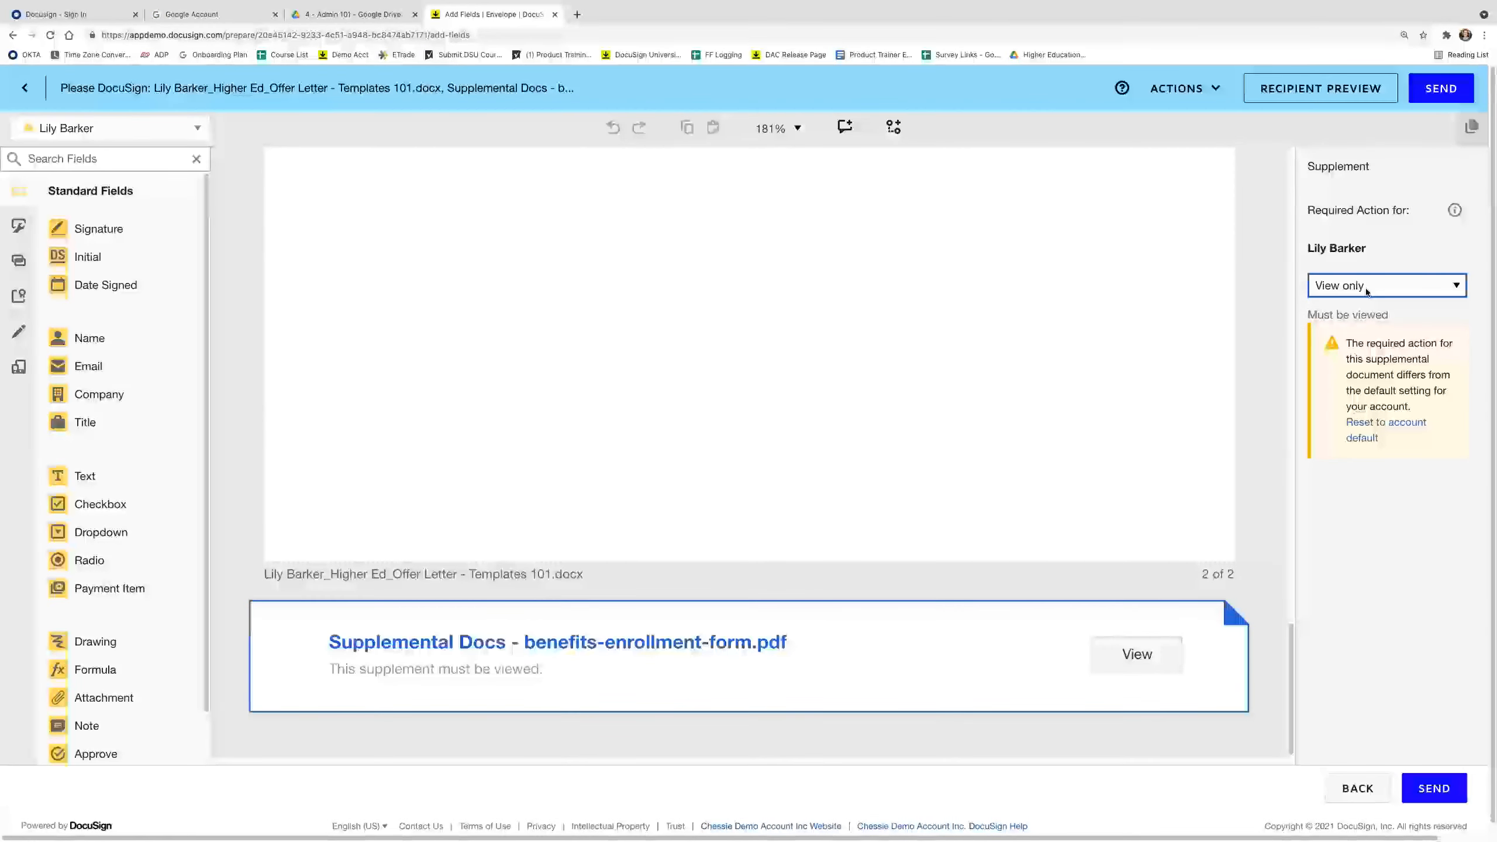
# Save and close the envelope draft, confirming the exit.
pyautogui.click(1217, 102)
pyautogui.click(1010, 318)
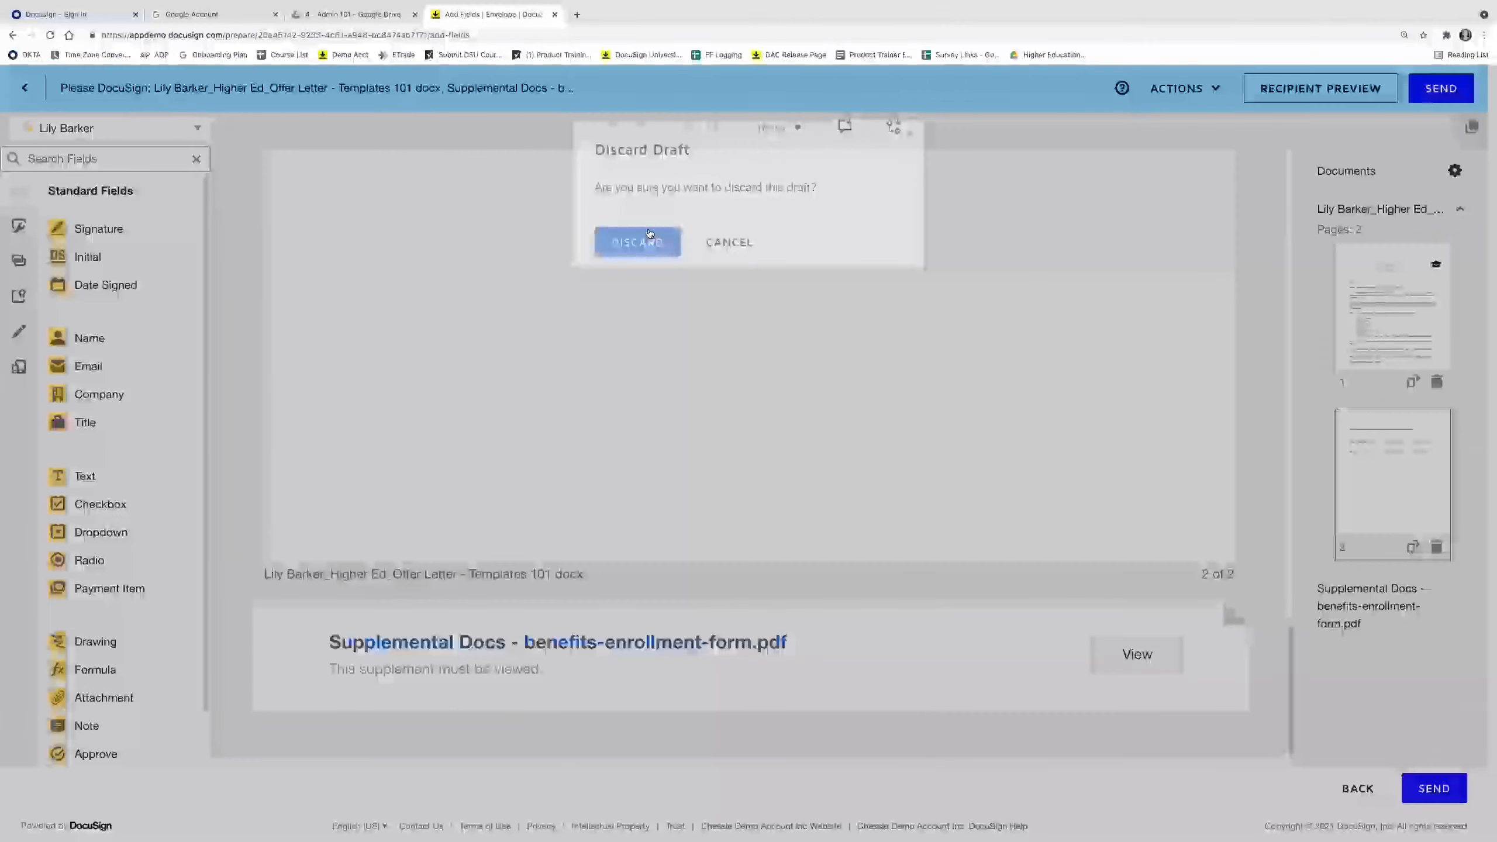
pyautogui.click(649, 236)
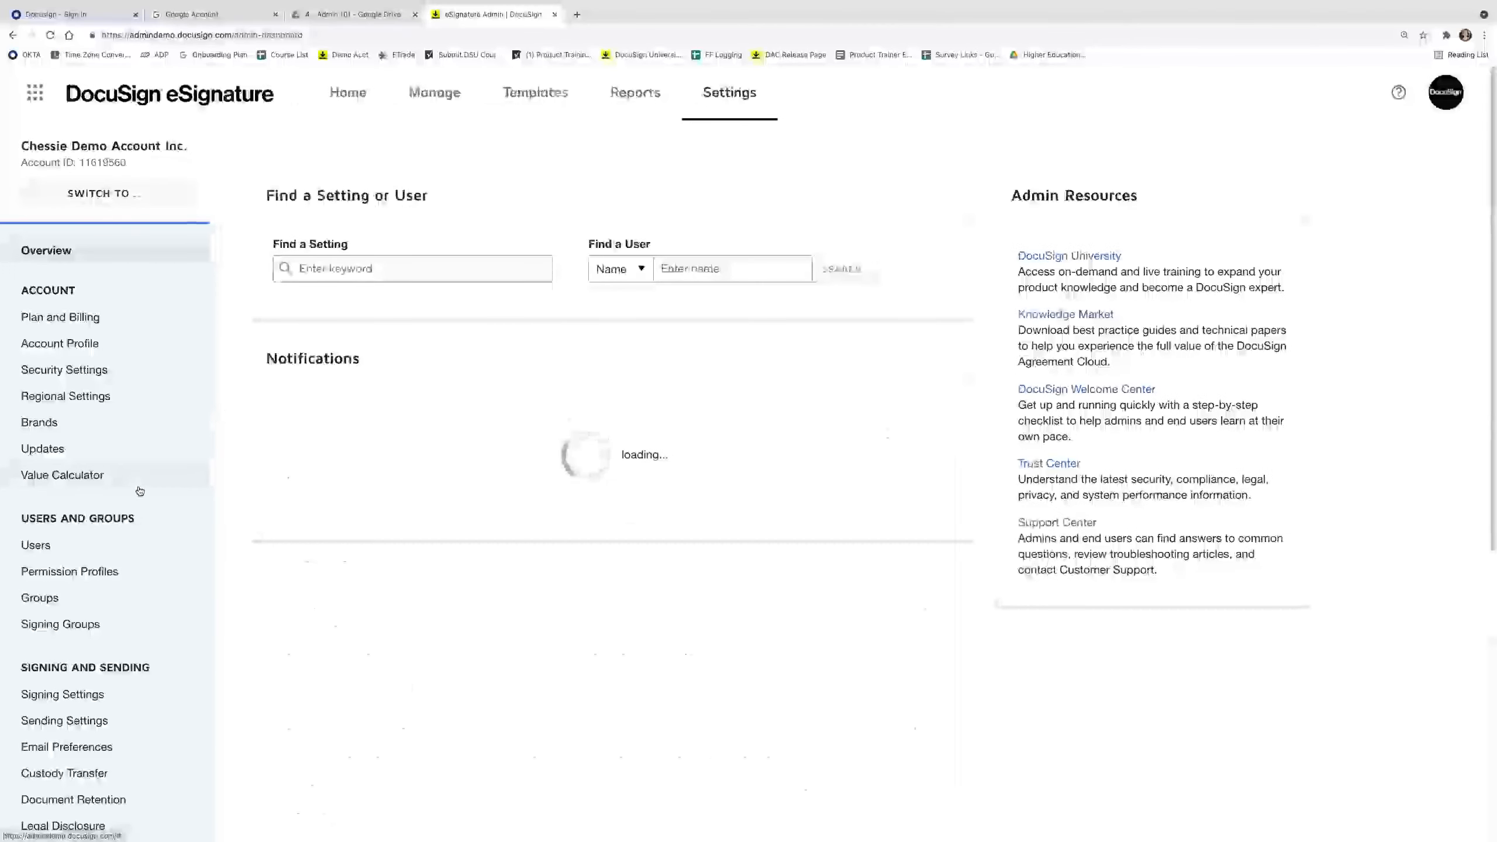
# In Signing Settings, uncheck attaching documents to completion emails and the certificate to envelopes.
pyautogui.scroll(-1, 129, 613)
pyautogui.click(97, 671)
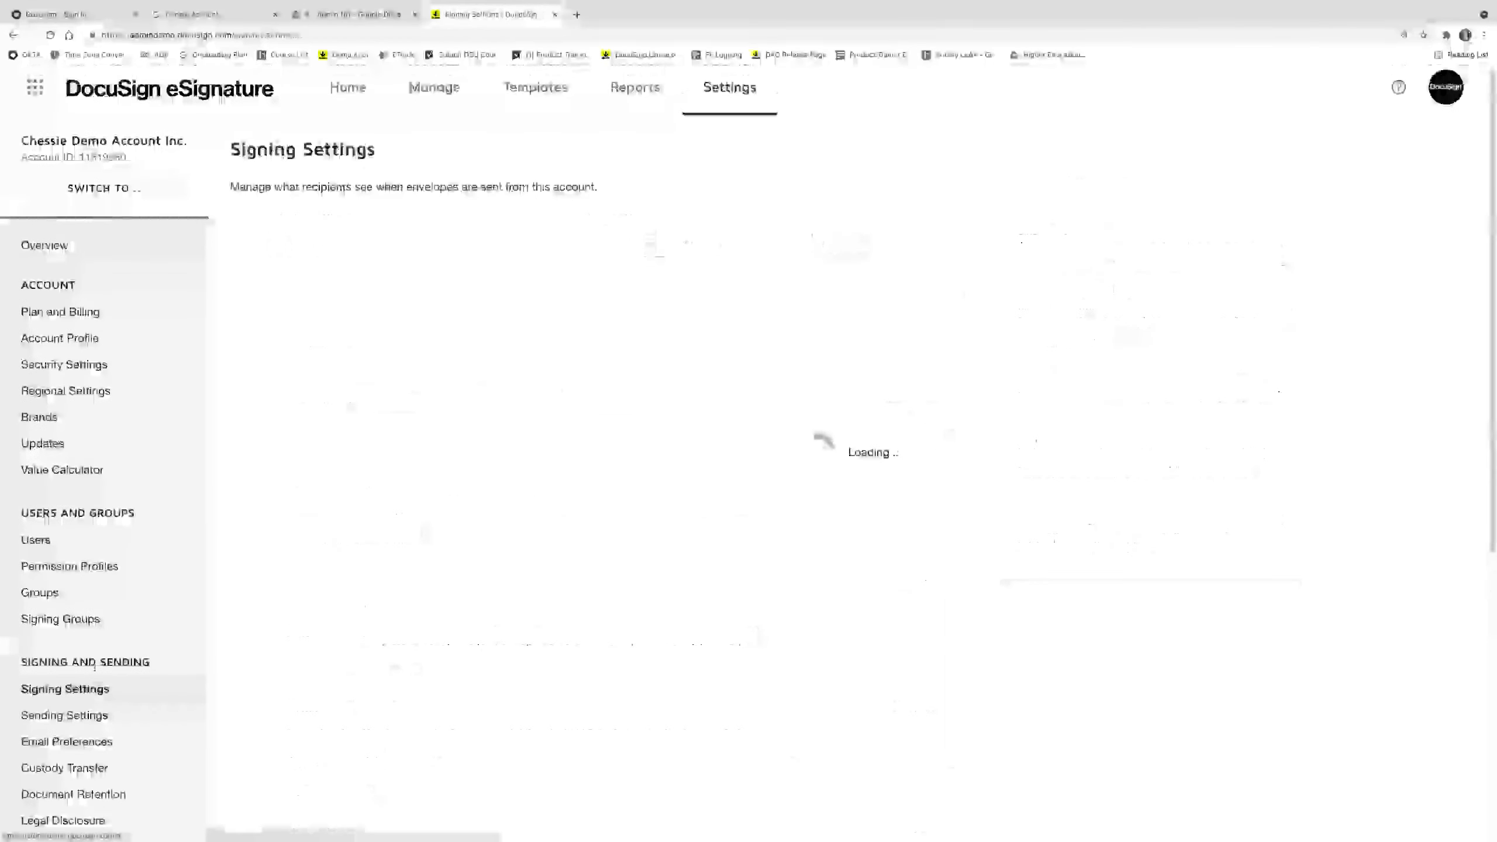
pyautogui.scroll(-8, 487, 607)
pyautogui.scroll(-8, 488, 608)
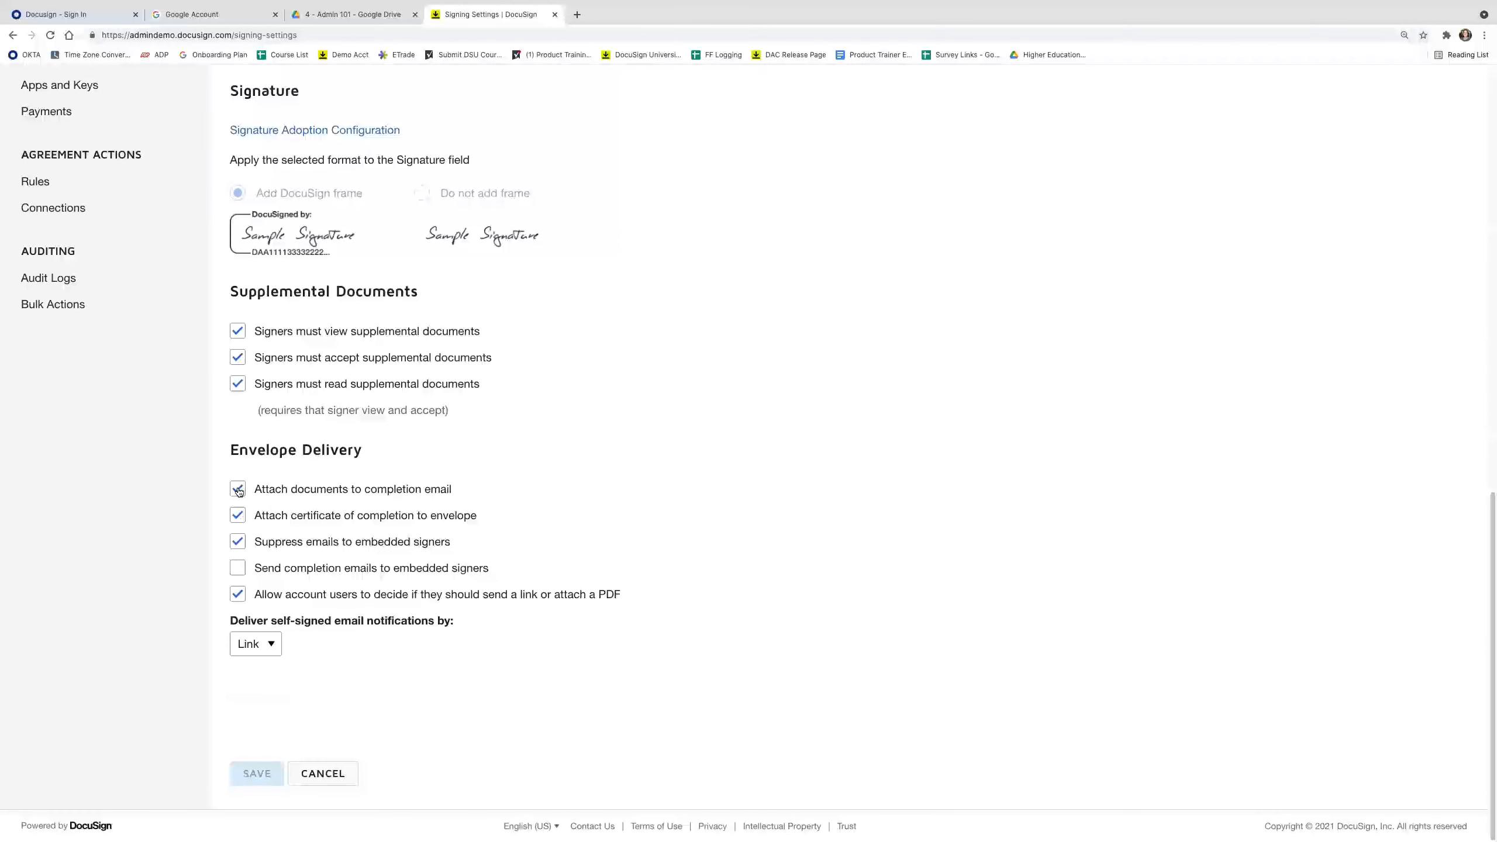
pyautogui.click(237, 490)
pyautogui.click(237, 515)
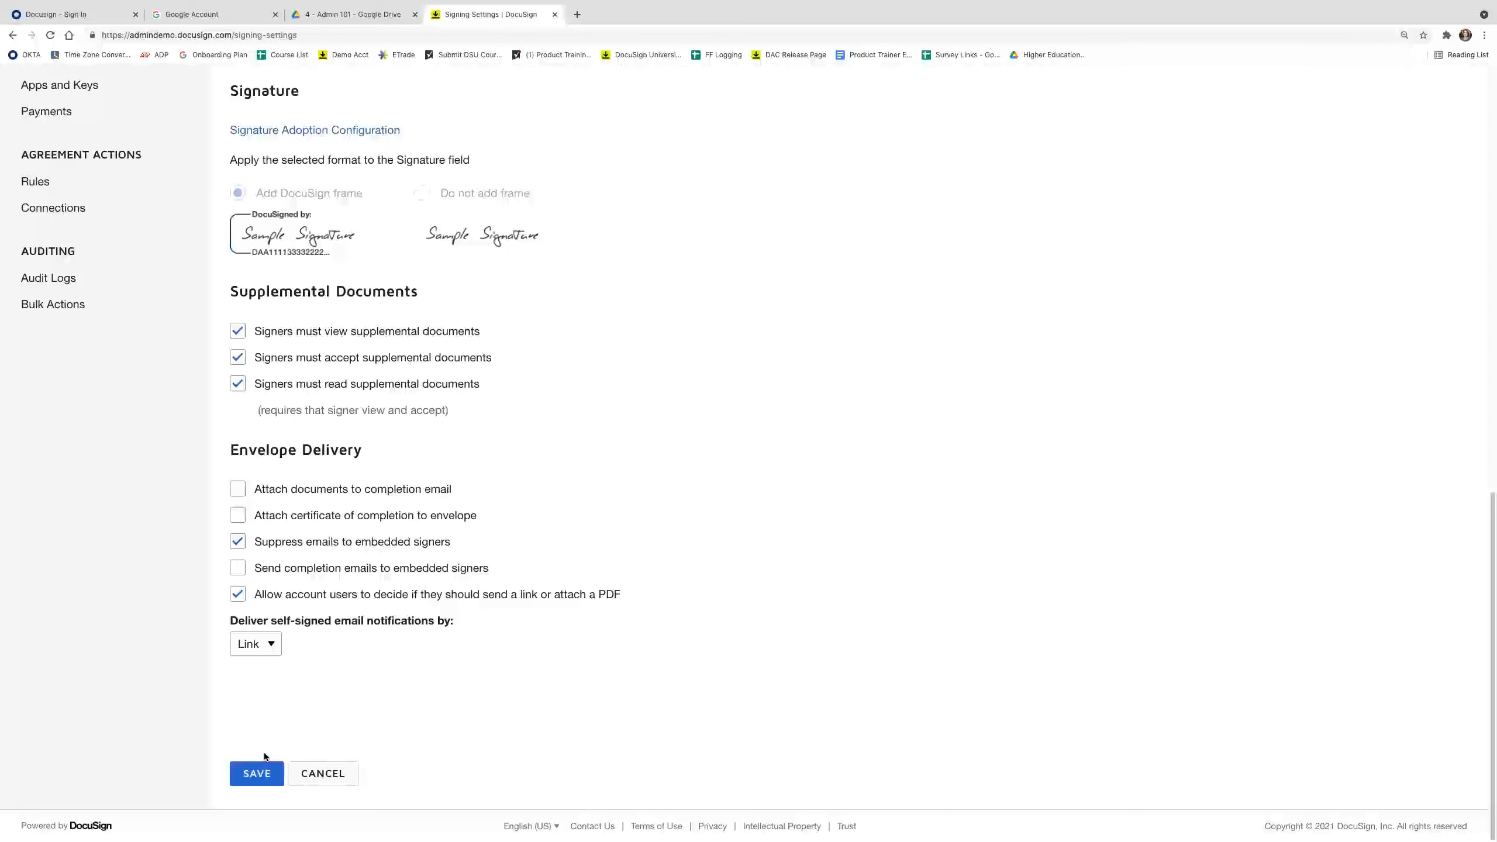
# Save the signing settings and return to the Fields slide in PowerPoint.
pyautogui.click(260, 773)
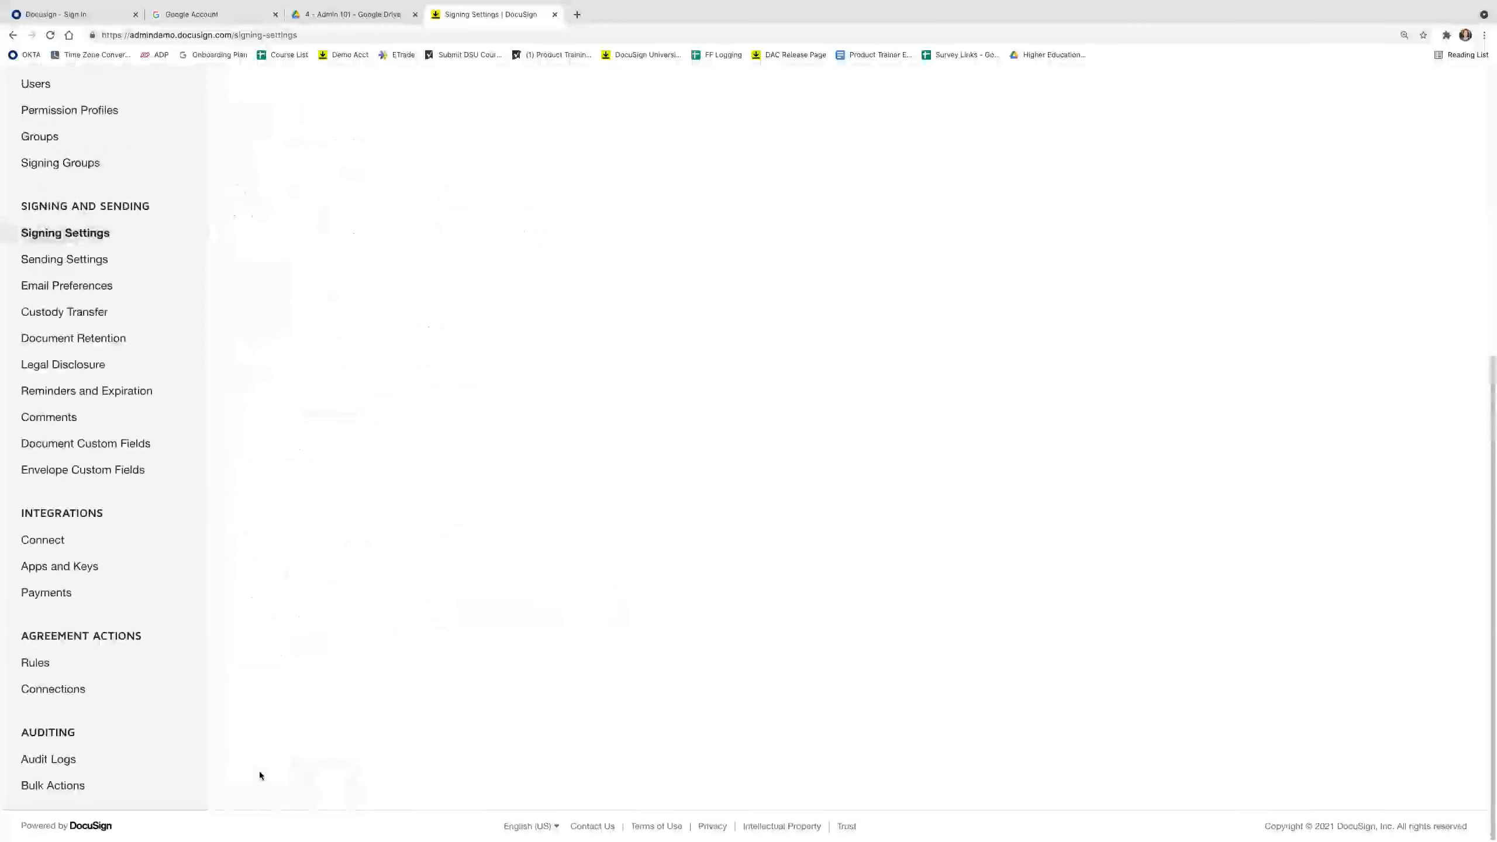
pyautogui.click(724, 827)
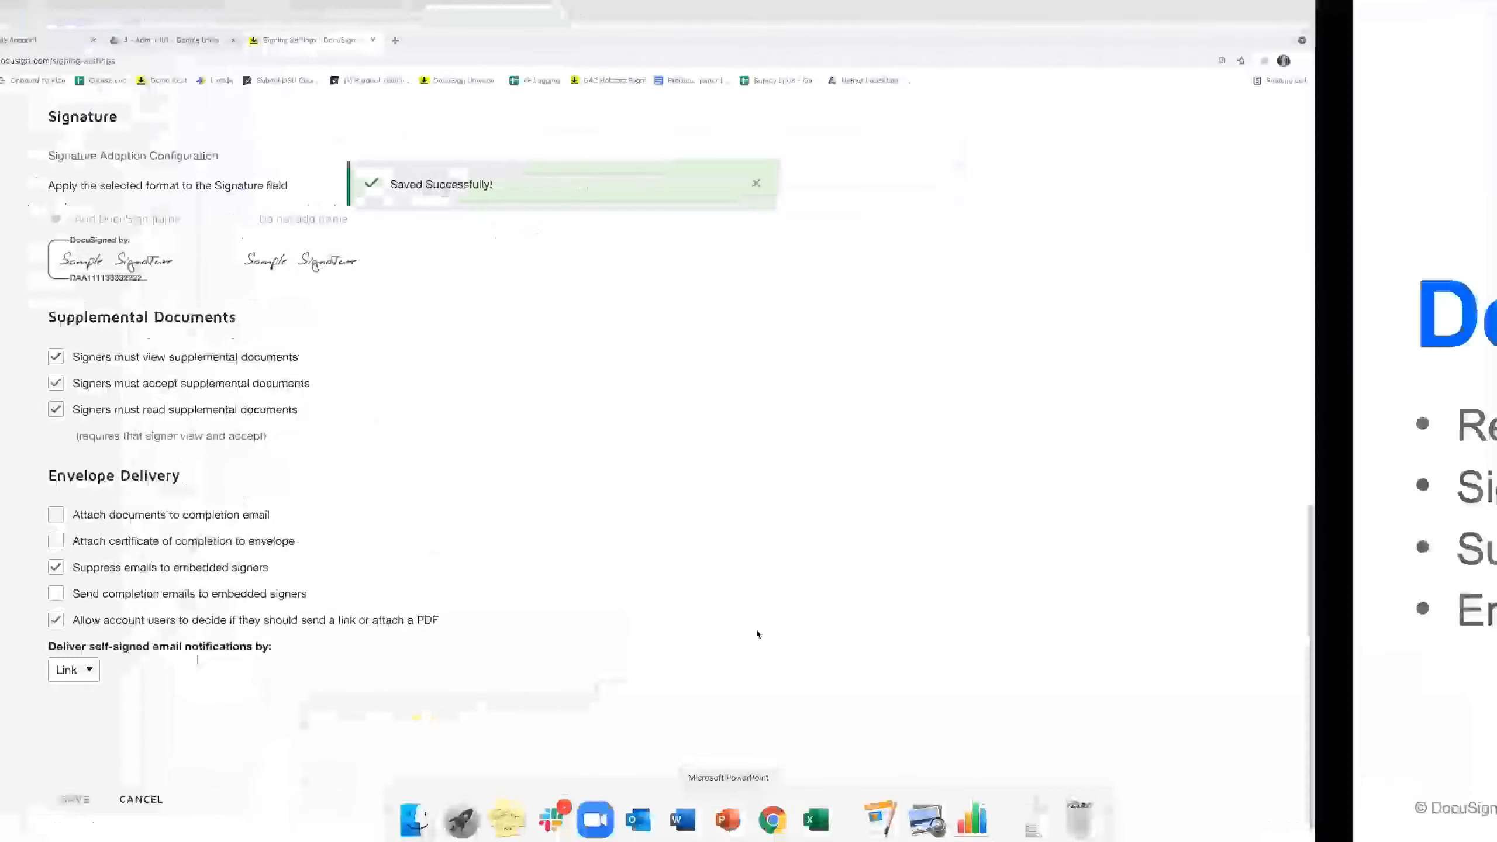
pyautogui.click(768, 595)
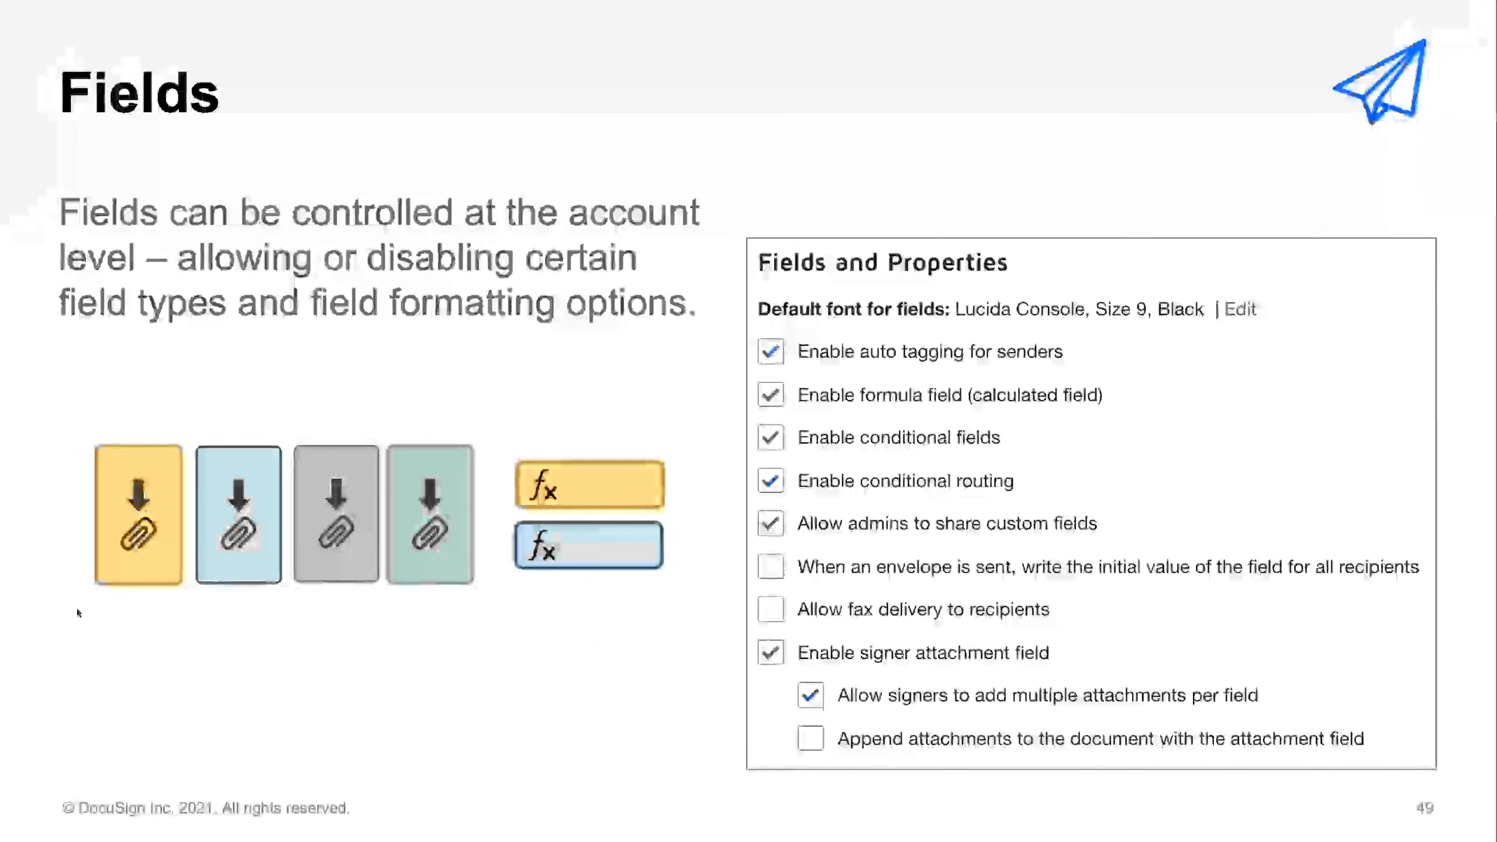
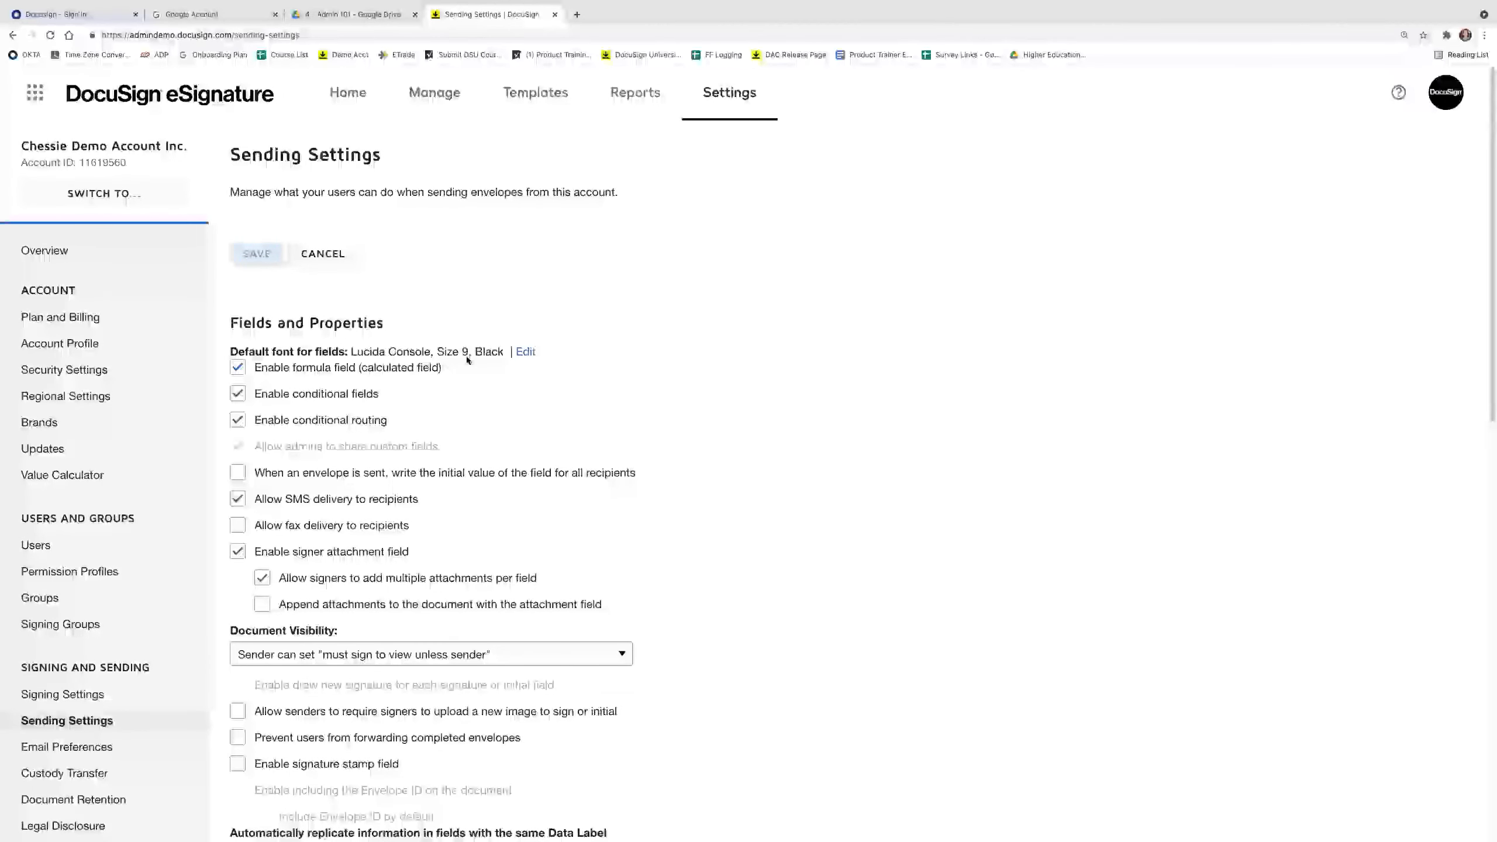
pyautogui.click(524, 353)
pyautogui.click(631, 248)
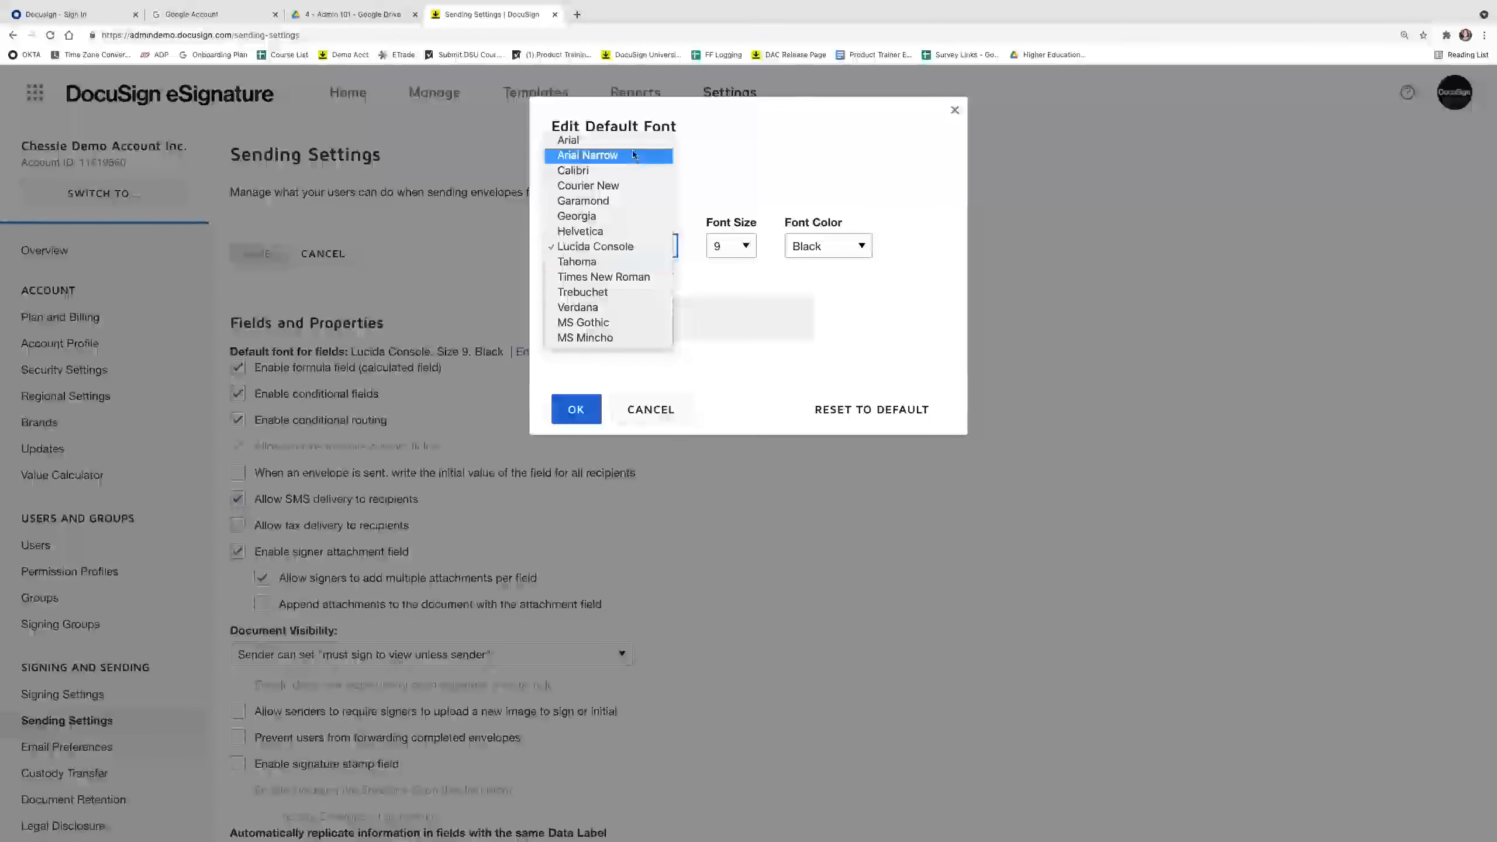
pyautogui.click(651, 411)
pyautogui.click(651, 410)
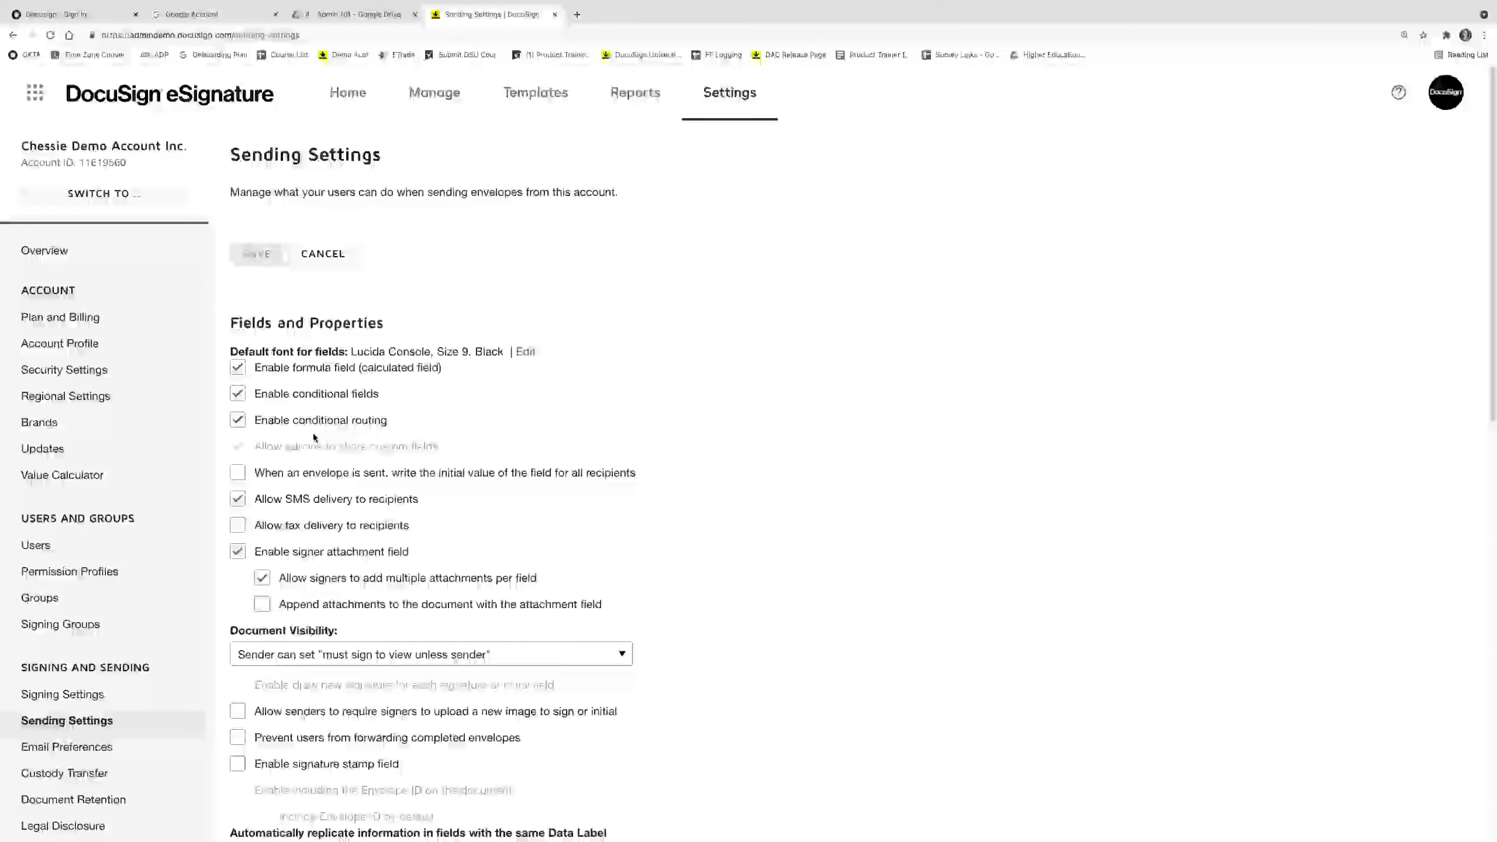
pyautogui.scroll(-2, 314, 437)
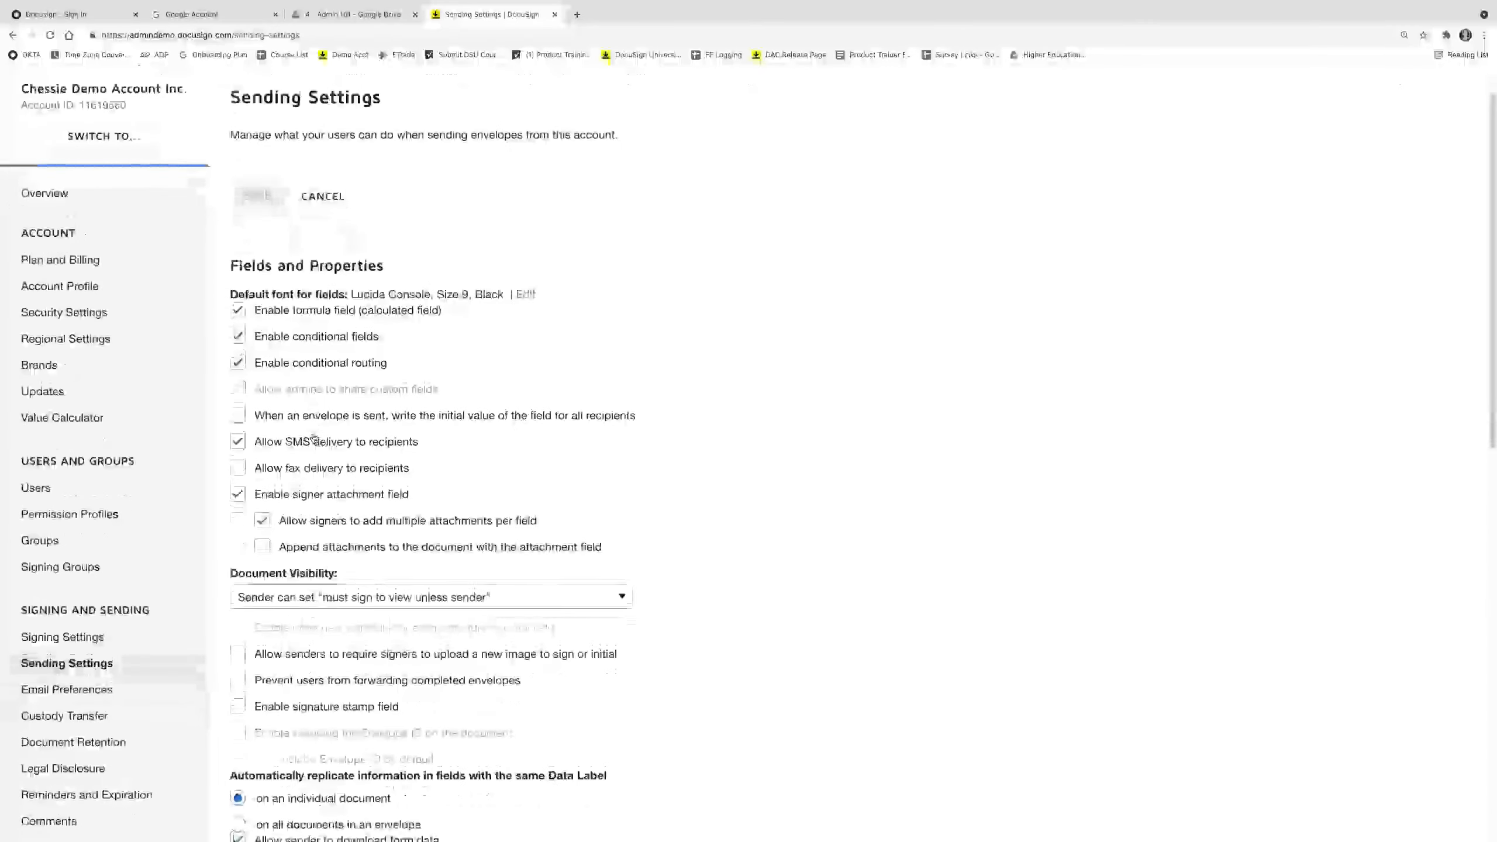
# Check the Document Visibility options in Sending Settings, keeping the current setting.
pyautogui.scroll(-2, 313, 441)
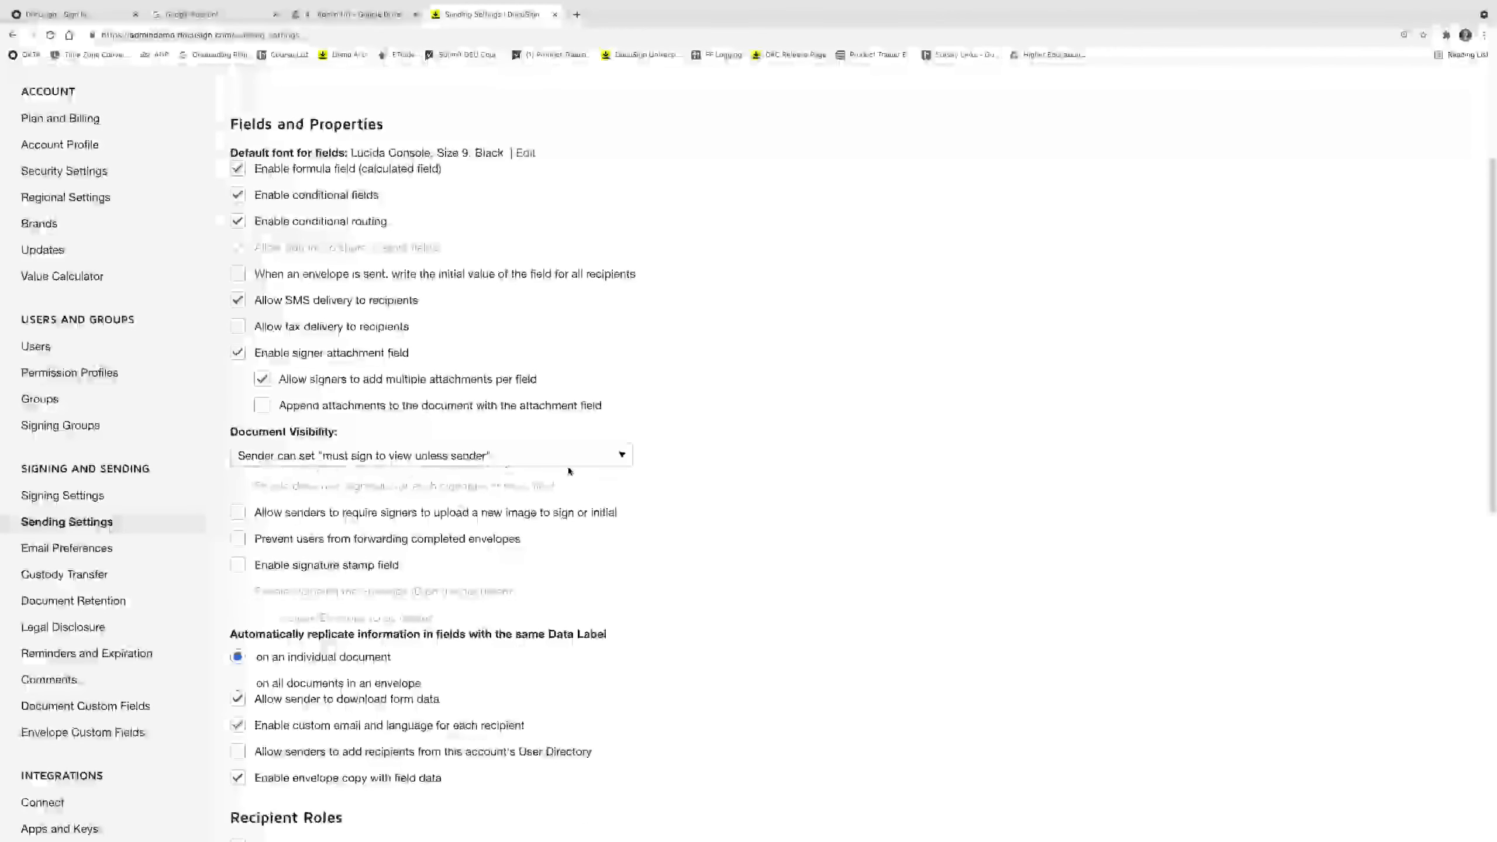
pyautogui.click(567, 461)
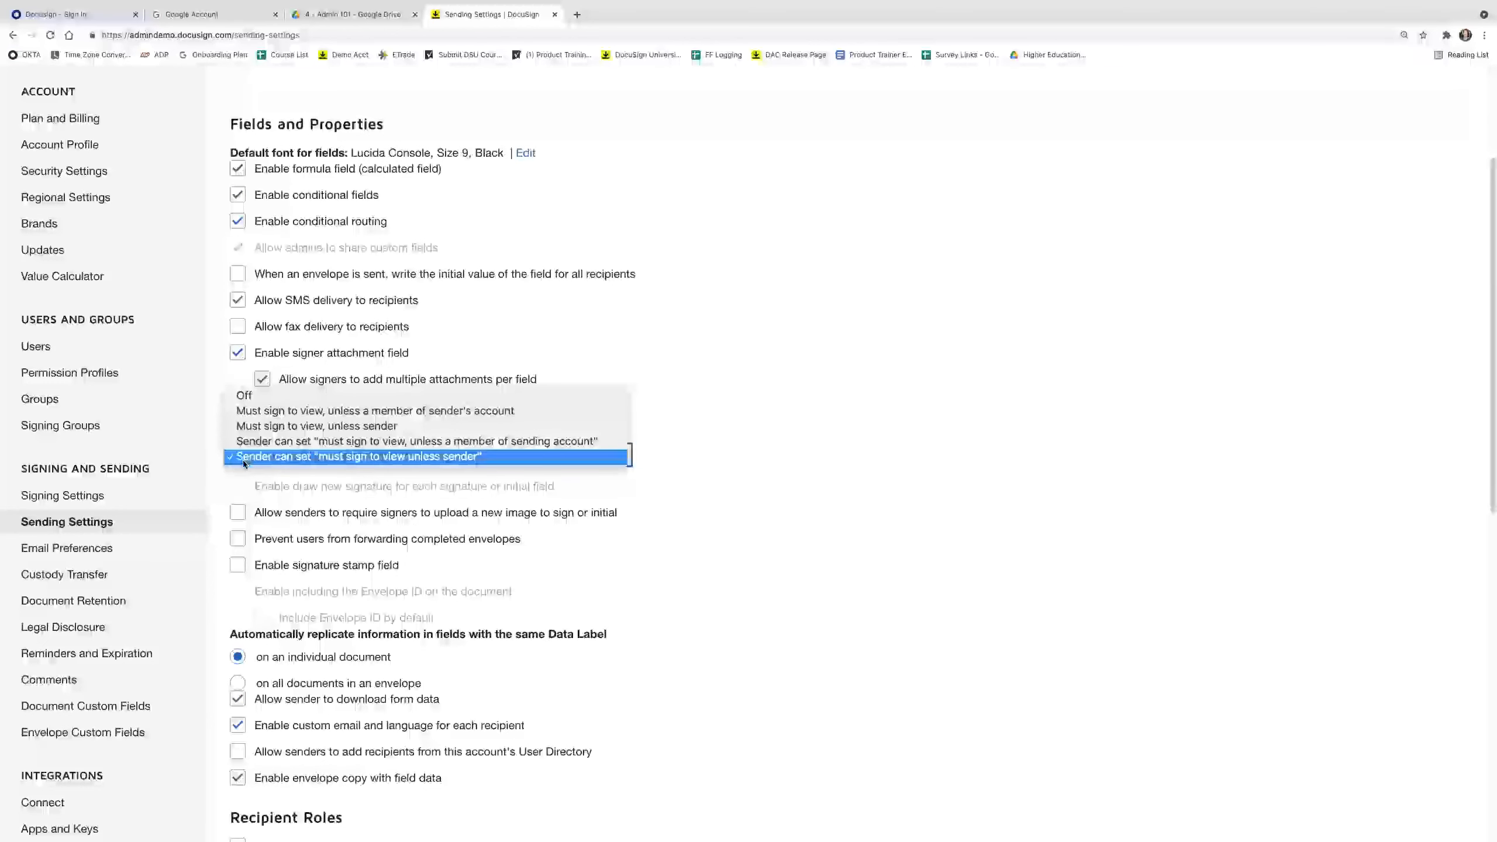
pyautogui.click(888, 461)
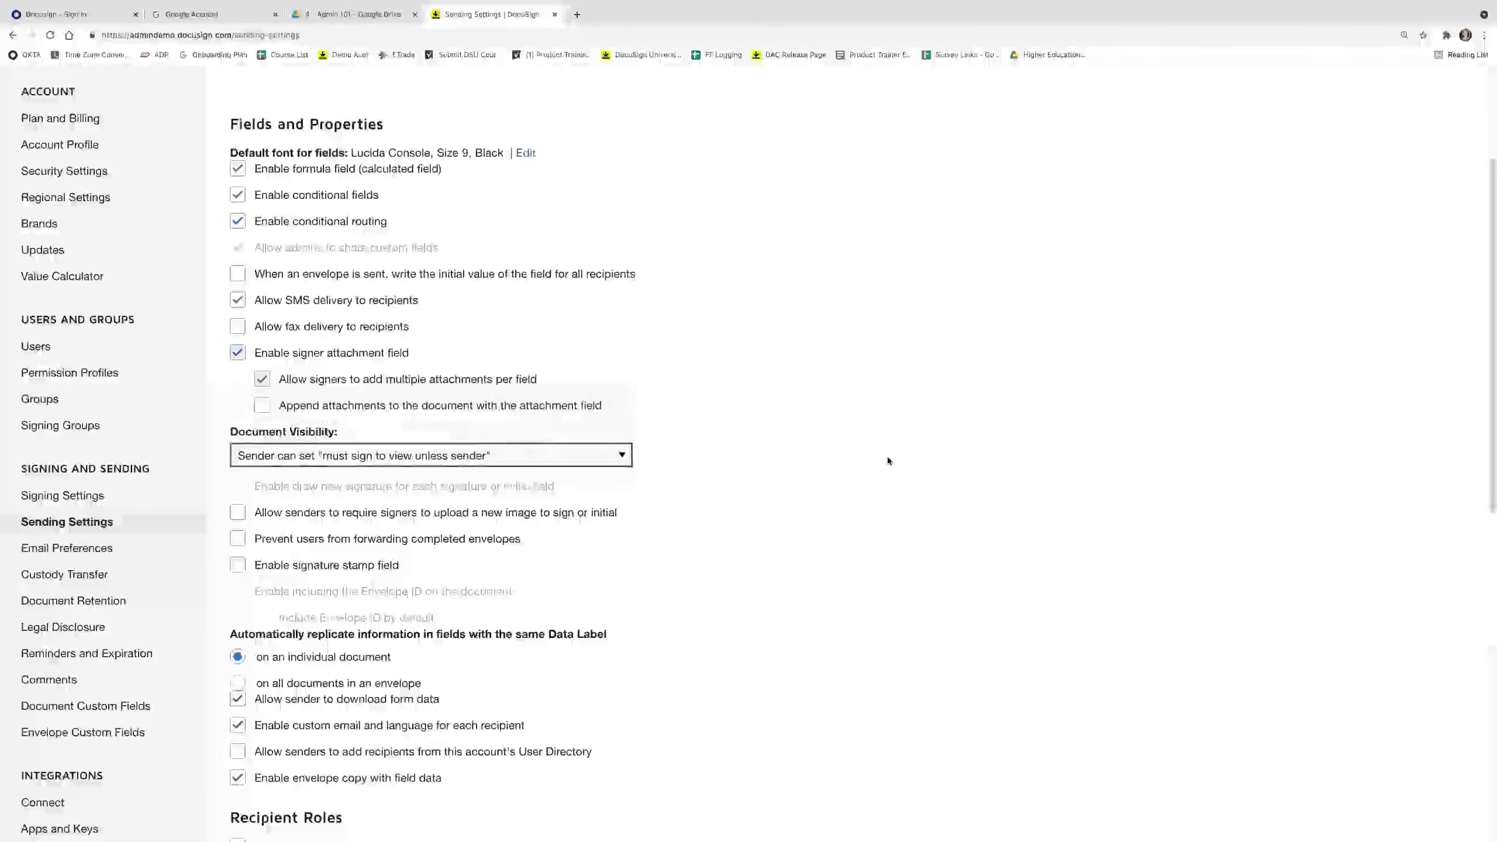
# Scroll through the remaining Sending Settings, then return to the main DocuSign app.
pyautogui.scroll(-1, 568, 587)
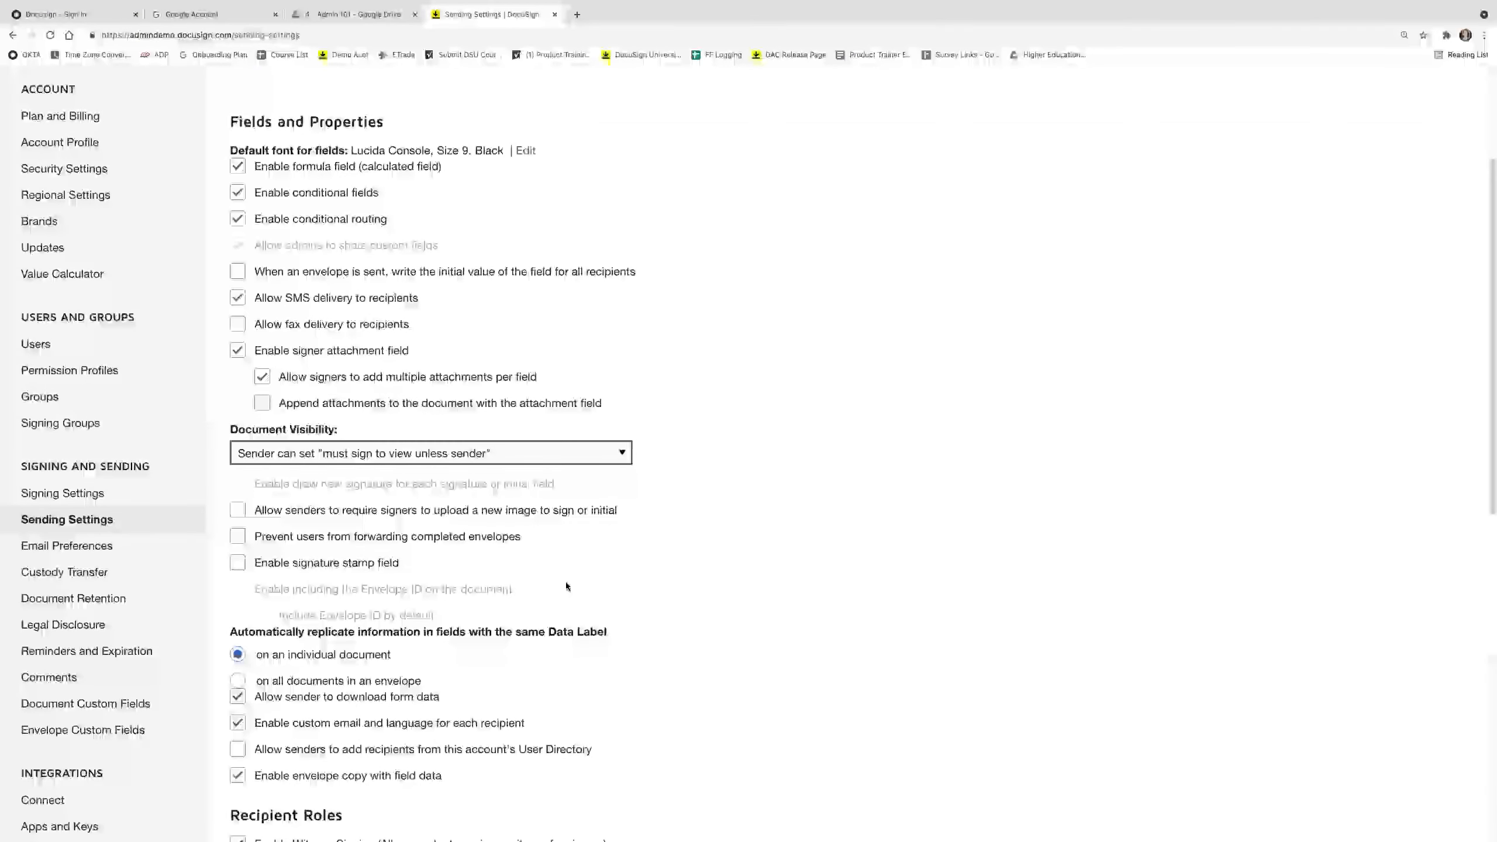
pyautogui.scroll(-1, 567, 584)
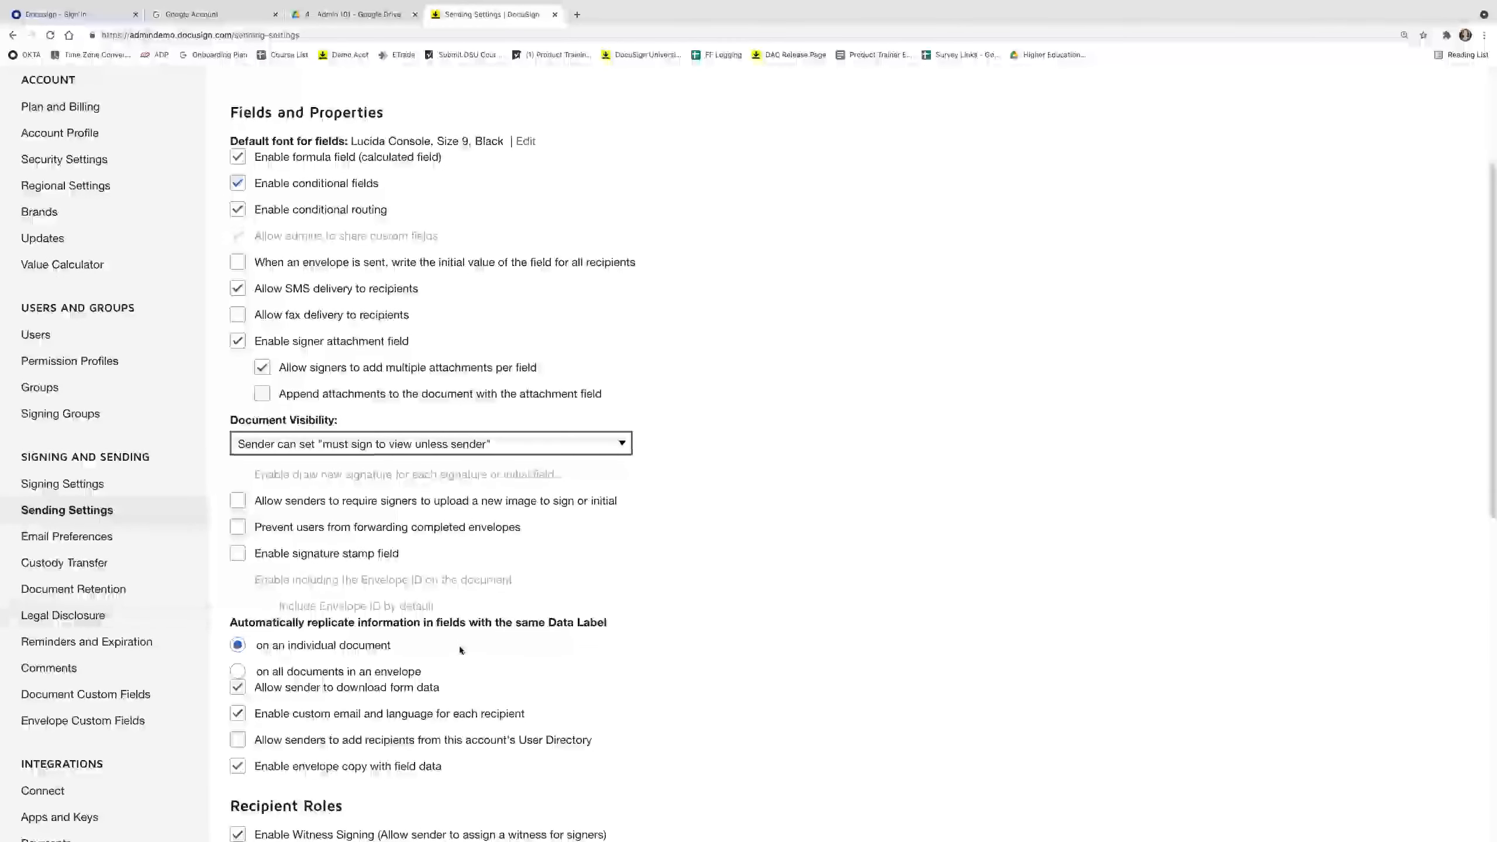
pyautogui.scroll(-1, 460, 647)
pyautogui.scroll(-1, 460, 650)
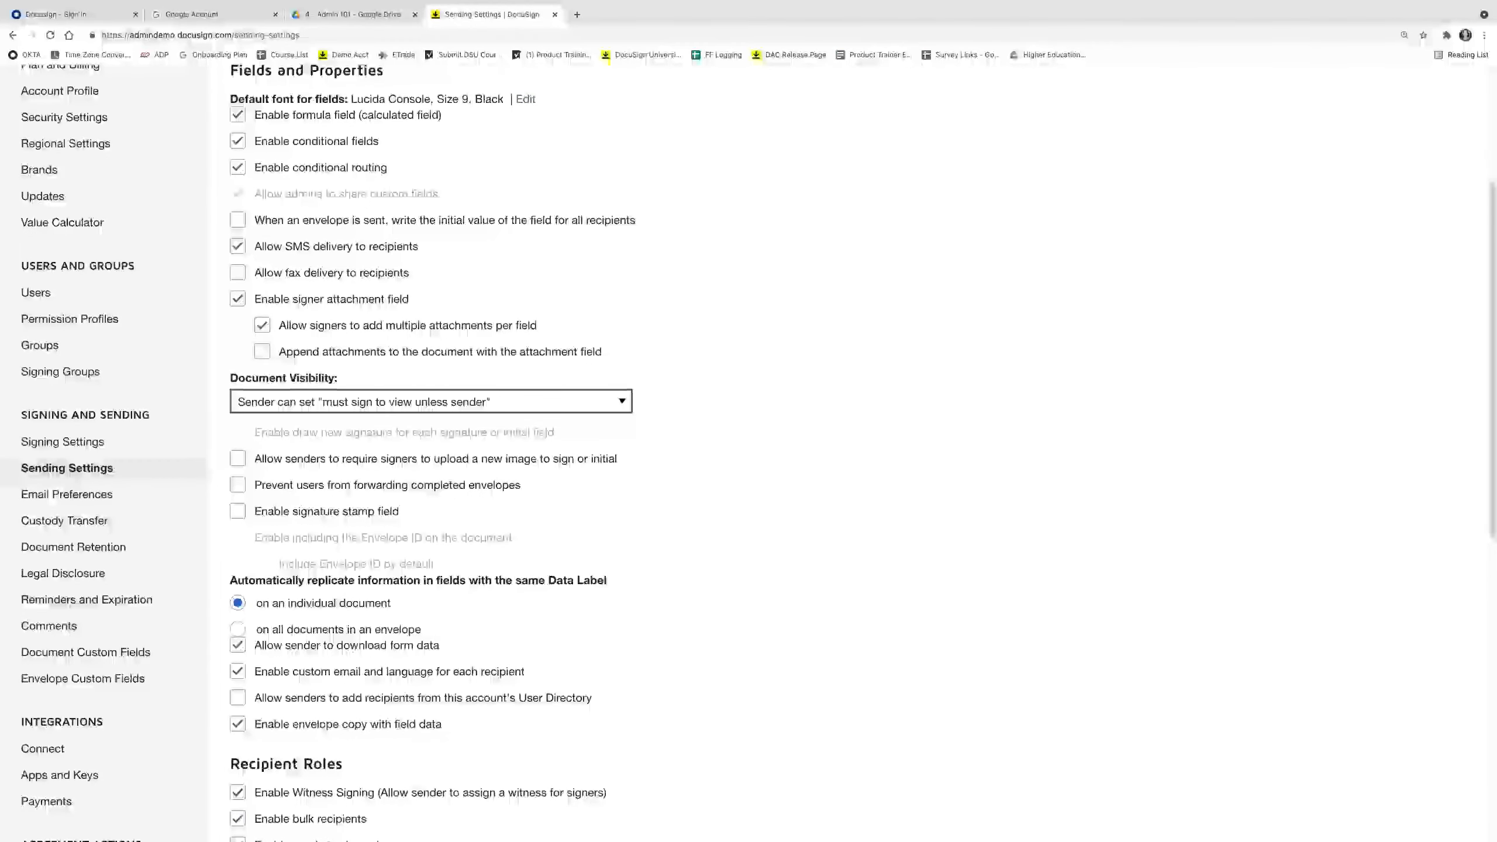
pyautogui.scroll(-5, 415, 537)
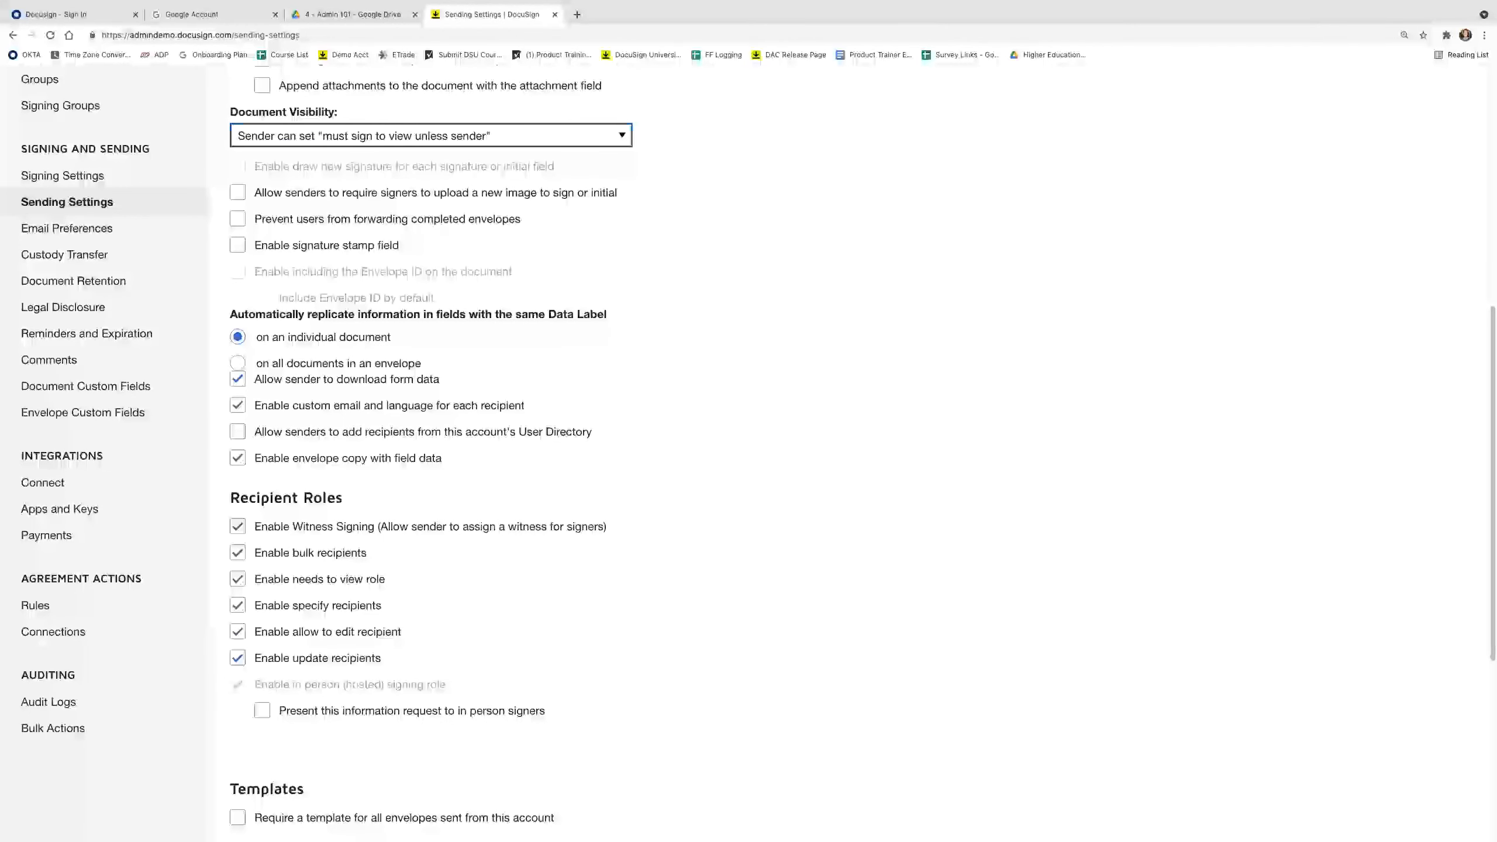
pyautogui.scroll(-1, 493, 600)
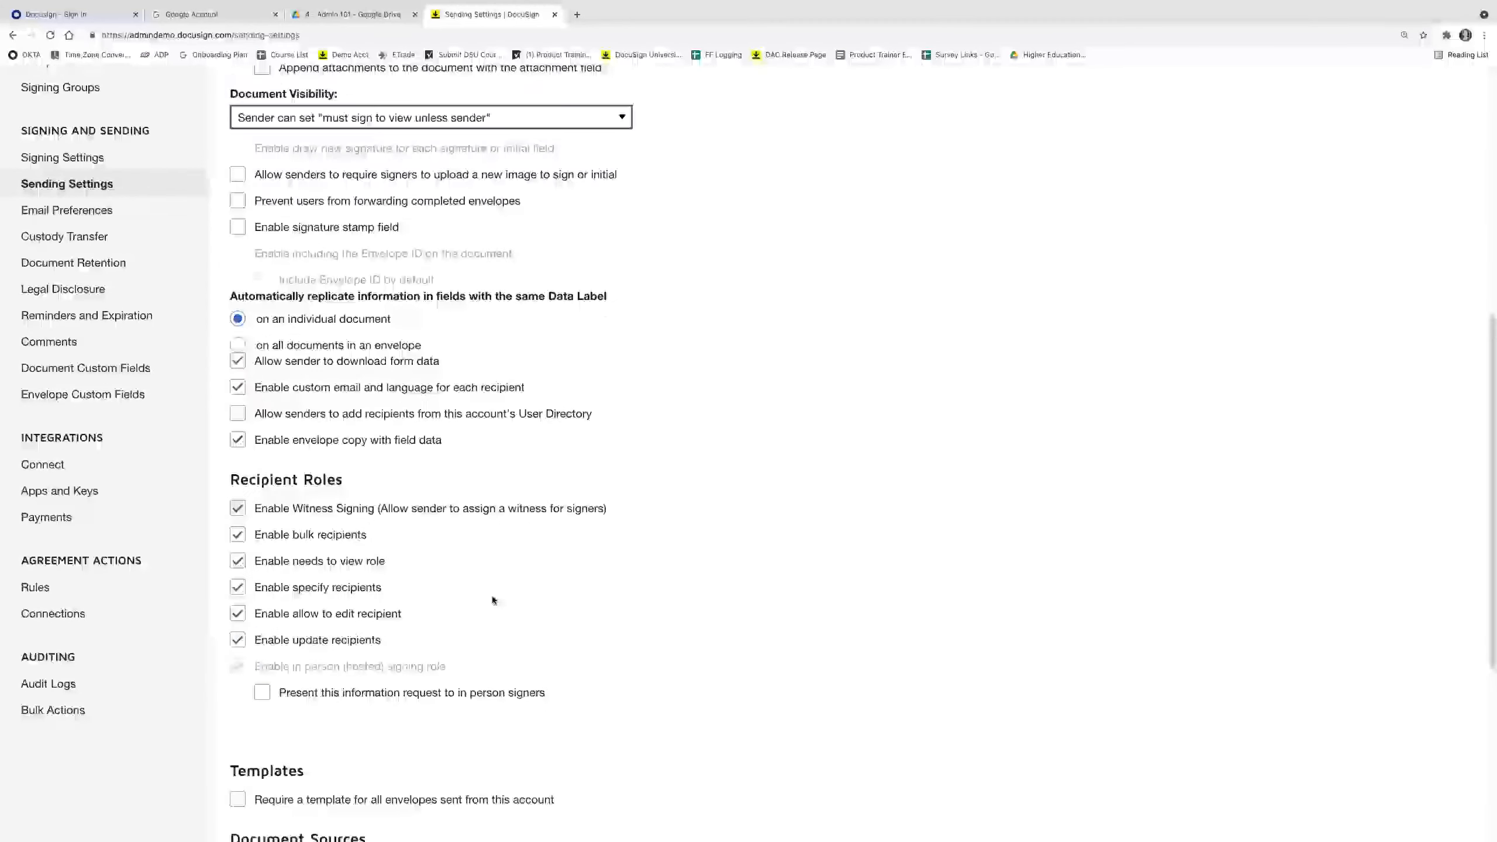
pyautogui.scroll(-5, 493, 600)
pyautogui.scroll(15, 402, 636)
pyautogui.click(343, 101)
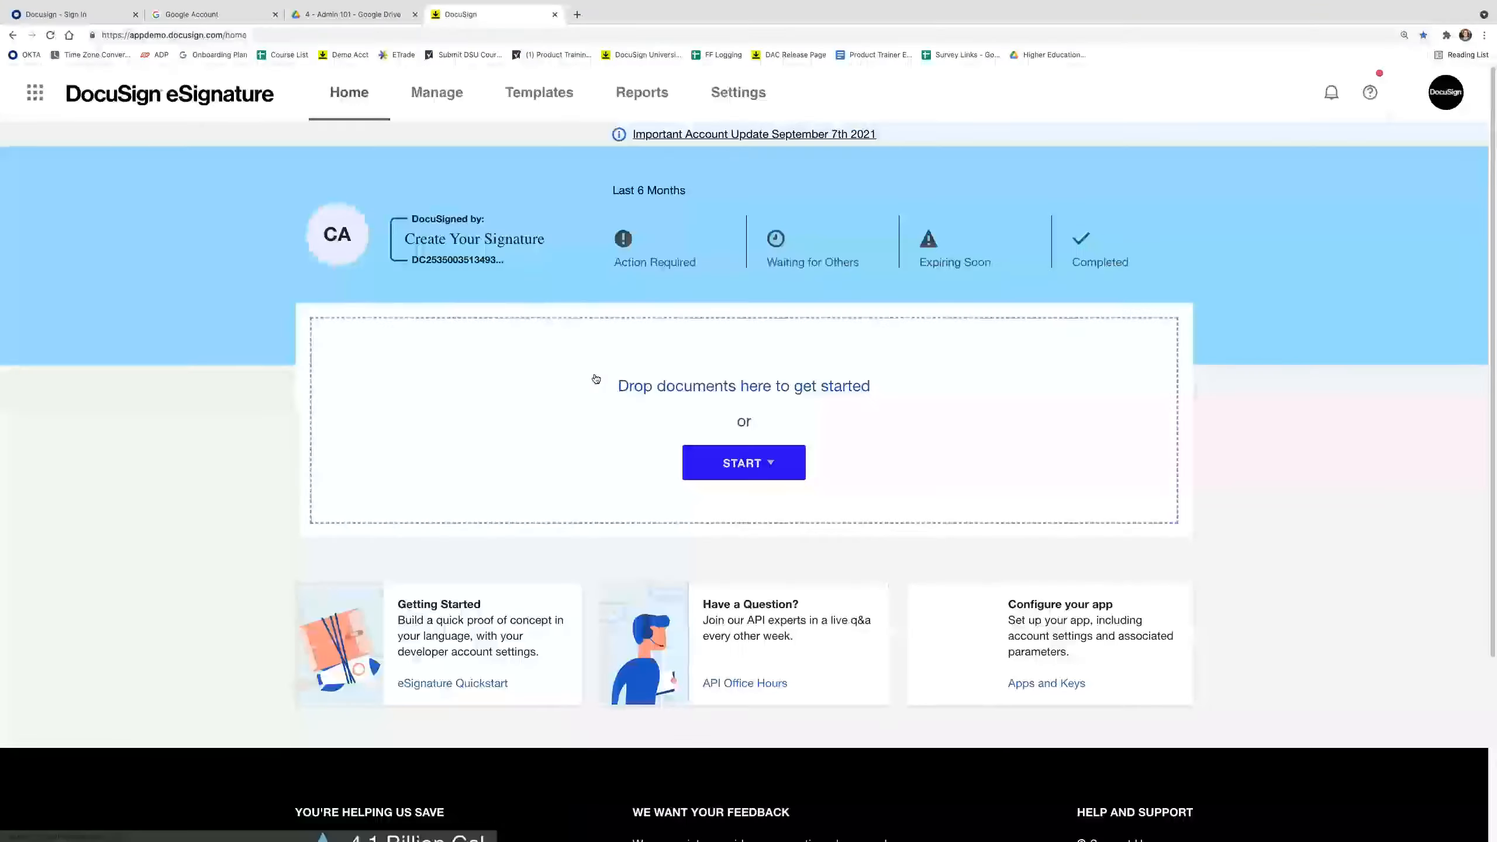
# Start a new envelope and upload the offer letter and supplemental employment terms files.
pyautogui.click(744, 463)
pyautogui.click(744, 501)
pyautogui.click(192, 277)
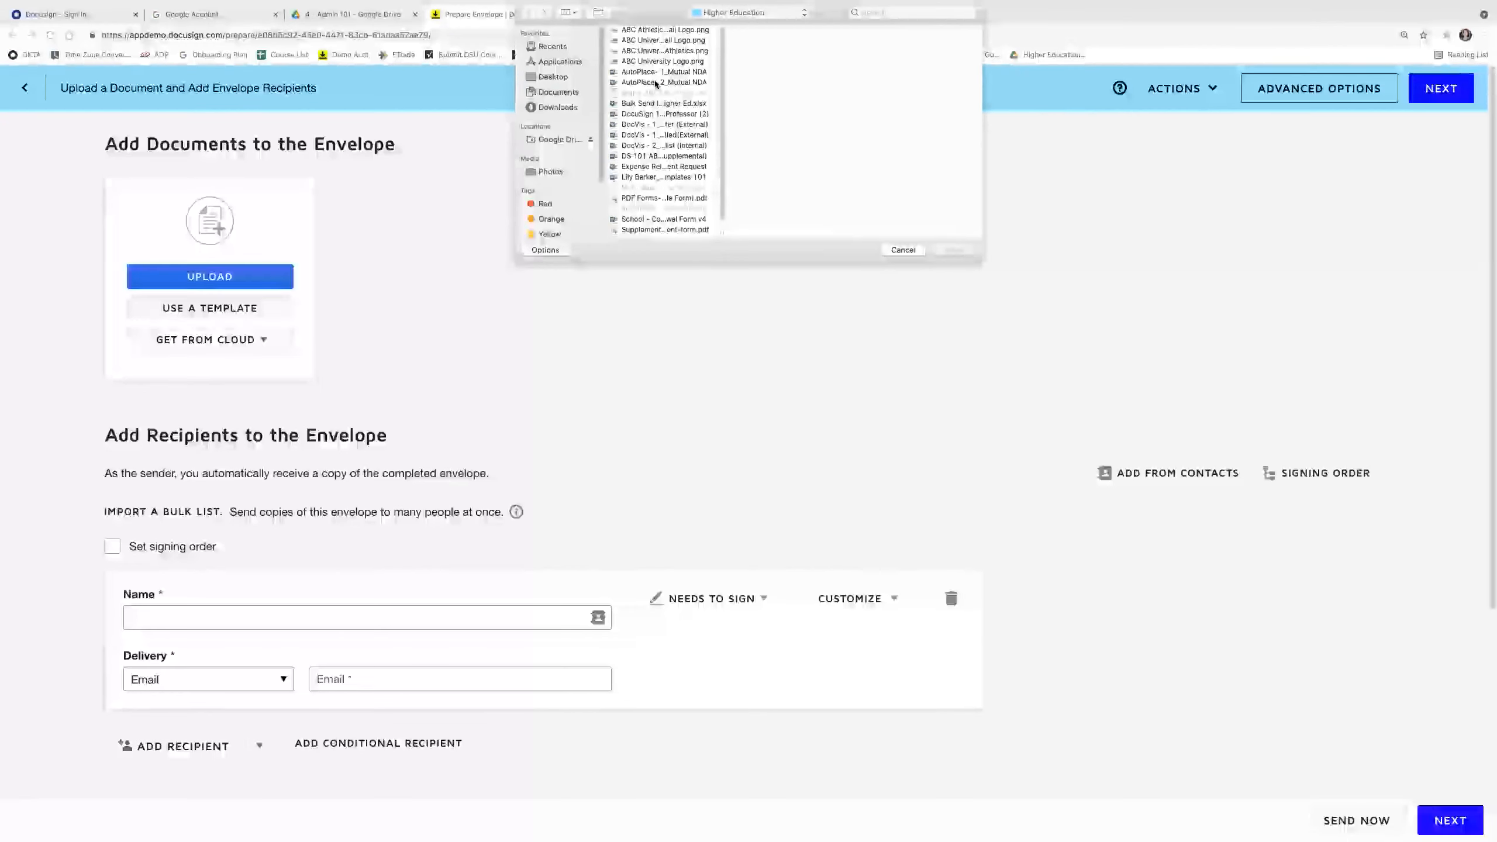
pyautogui.click(664, 177)
pyautogui.click(954, 250)
pyautogui.click(673, 277)
pyautogui.click(664, 156)
pyautogui.click(954, 250)
# Add the candidate and the hiring manager as signers, picking each from contact suggestions.
pyautogui.scroll(-1, 242, 490)
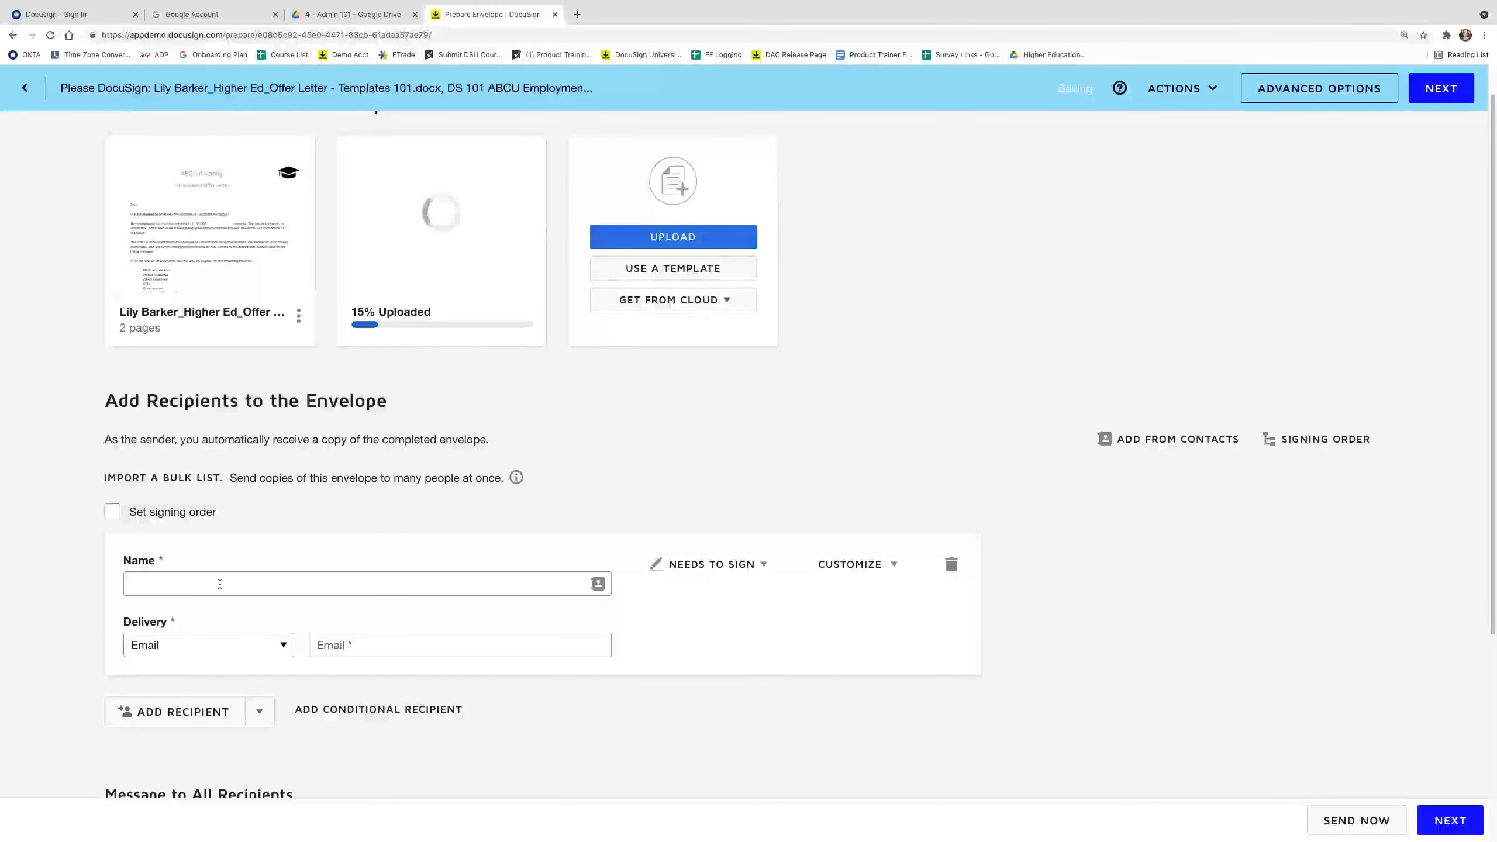
pyautogui.click(220, 583)
pyautogui.write('Lily')
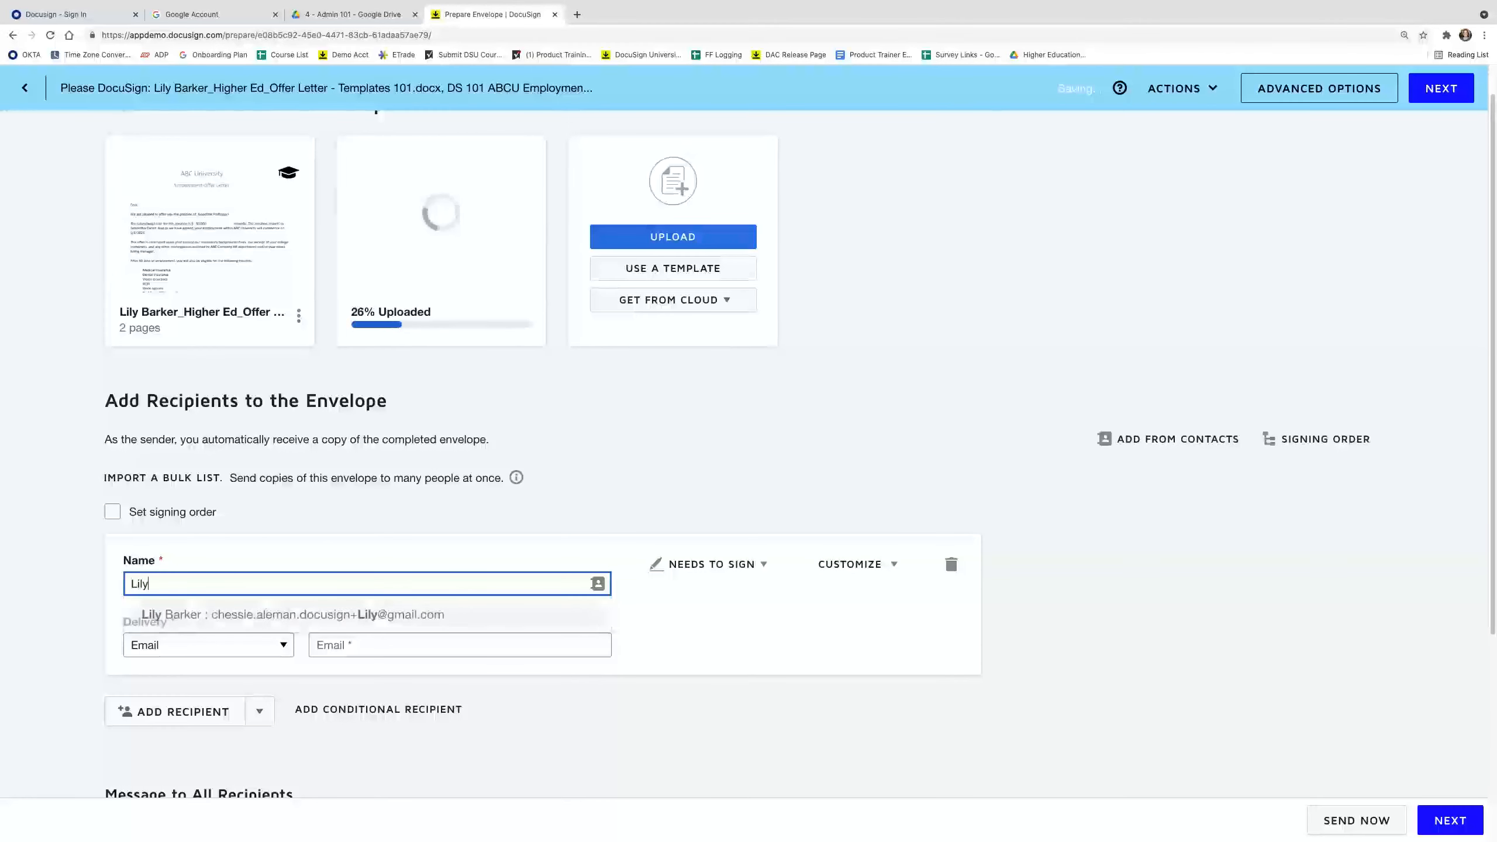
pyautogui.click(233, 615)
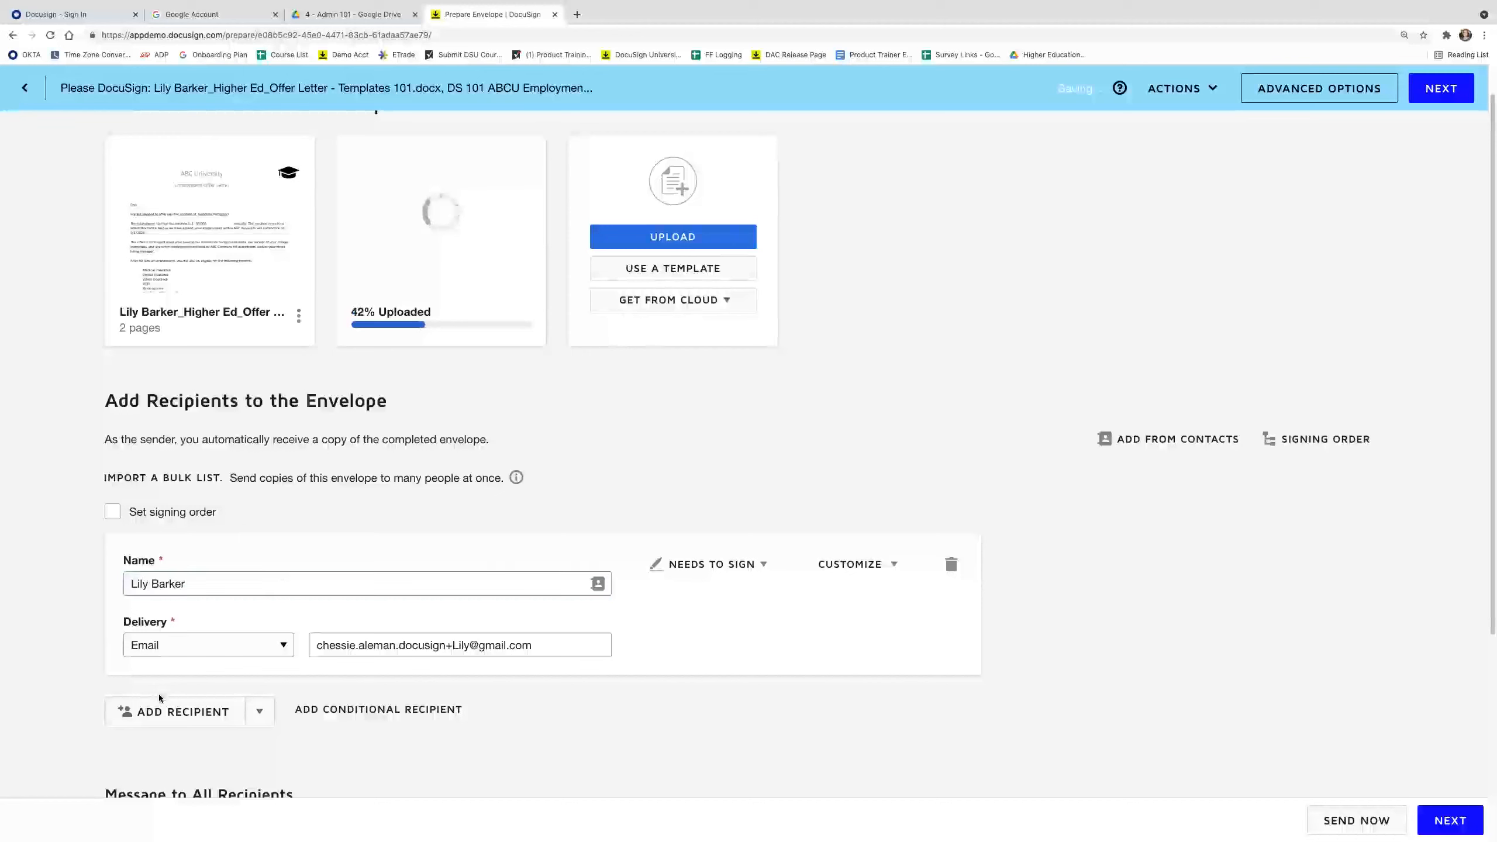
pyautogui.click(162, 711)
pyautogui.write('Hi')
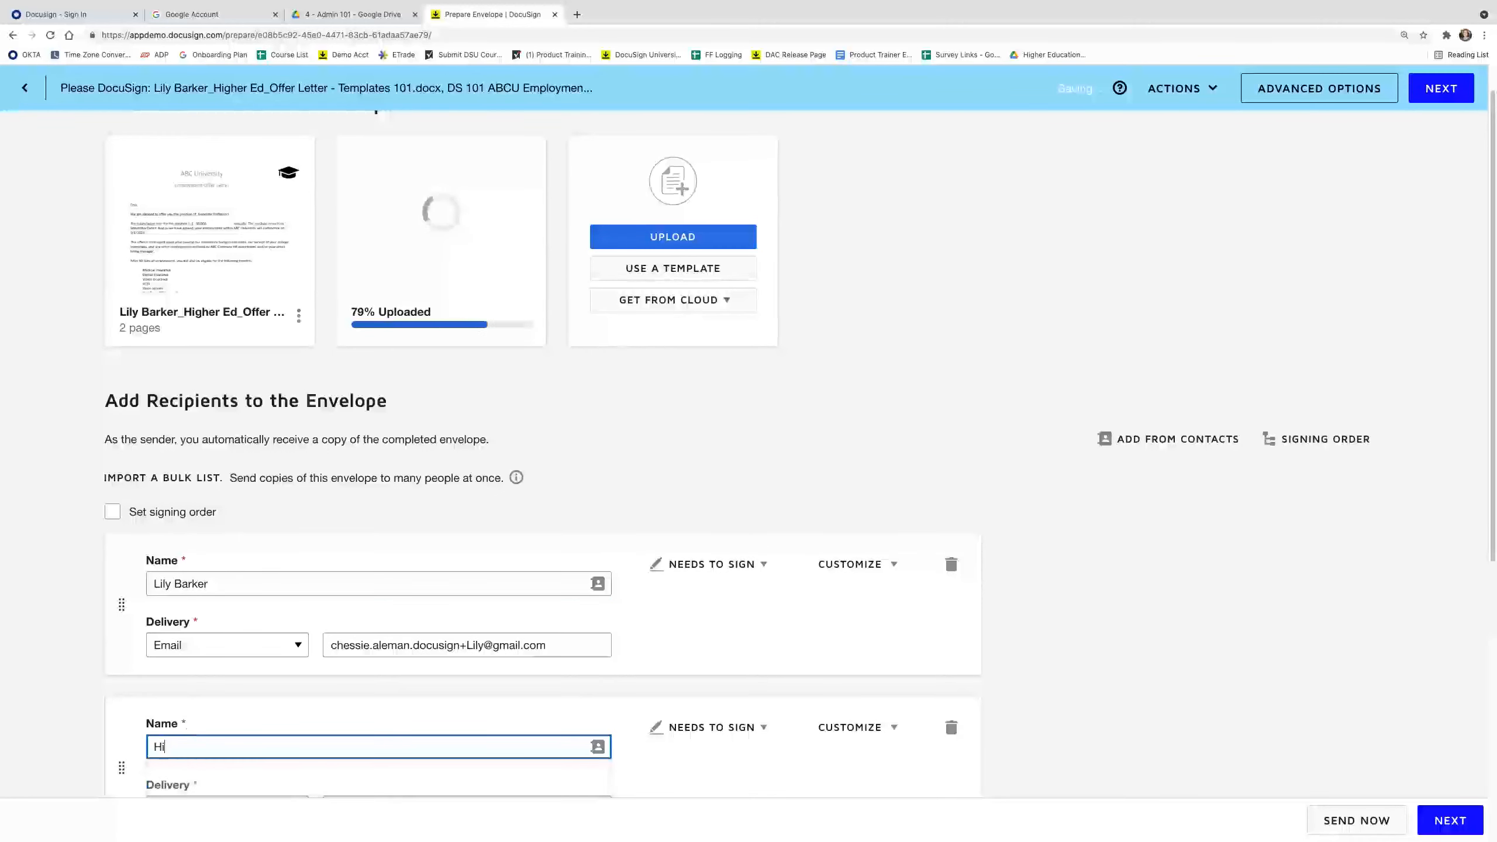
pyautogui.write('ri')
pyautogui.click(248, 777)
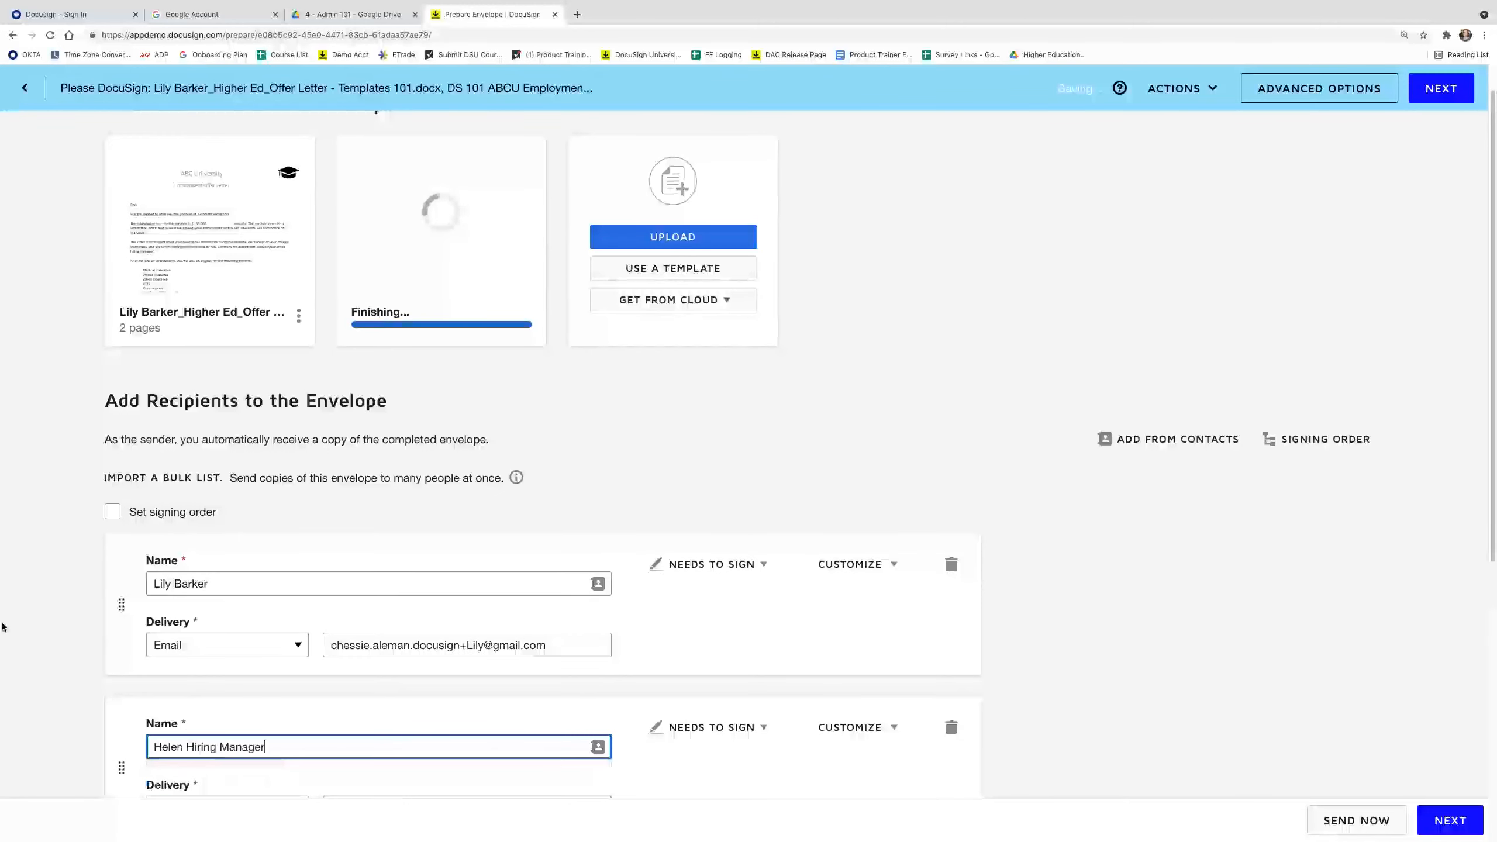
pyautogui.click(677, 472)
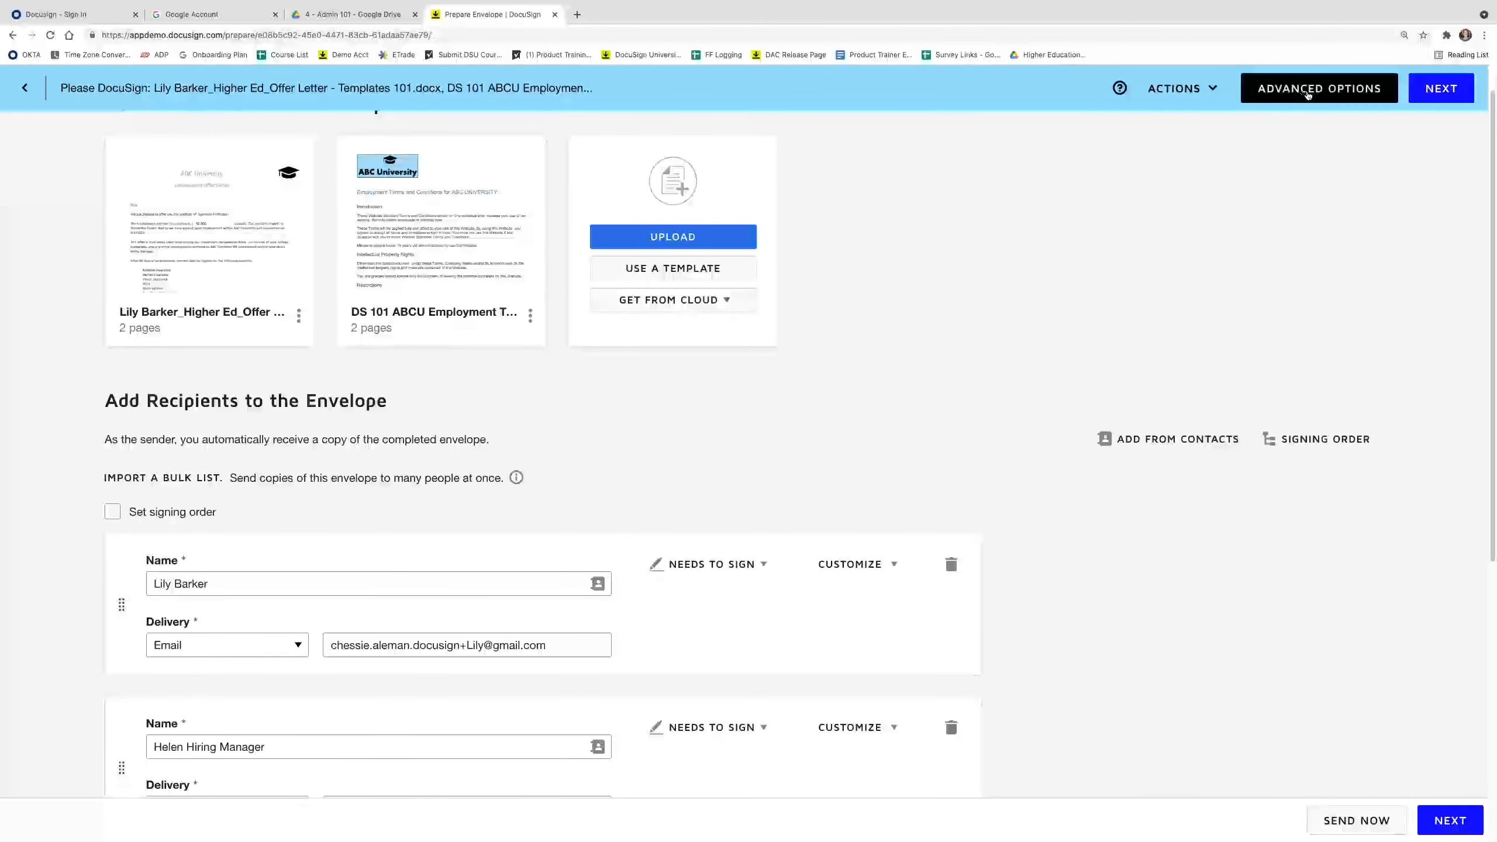
# Review the envelope's Advanced Options without changes, then continue to the field-placement step.
pyautogui.click(1308, 88)
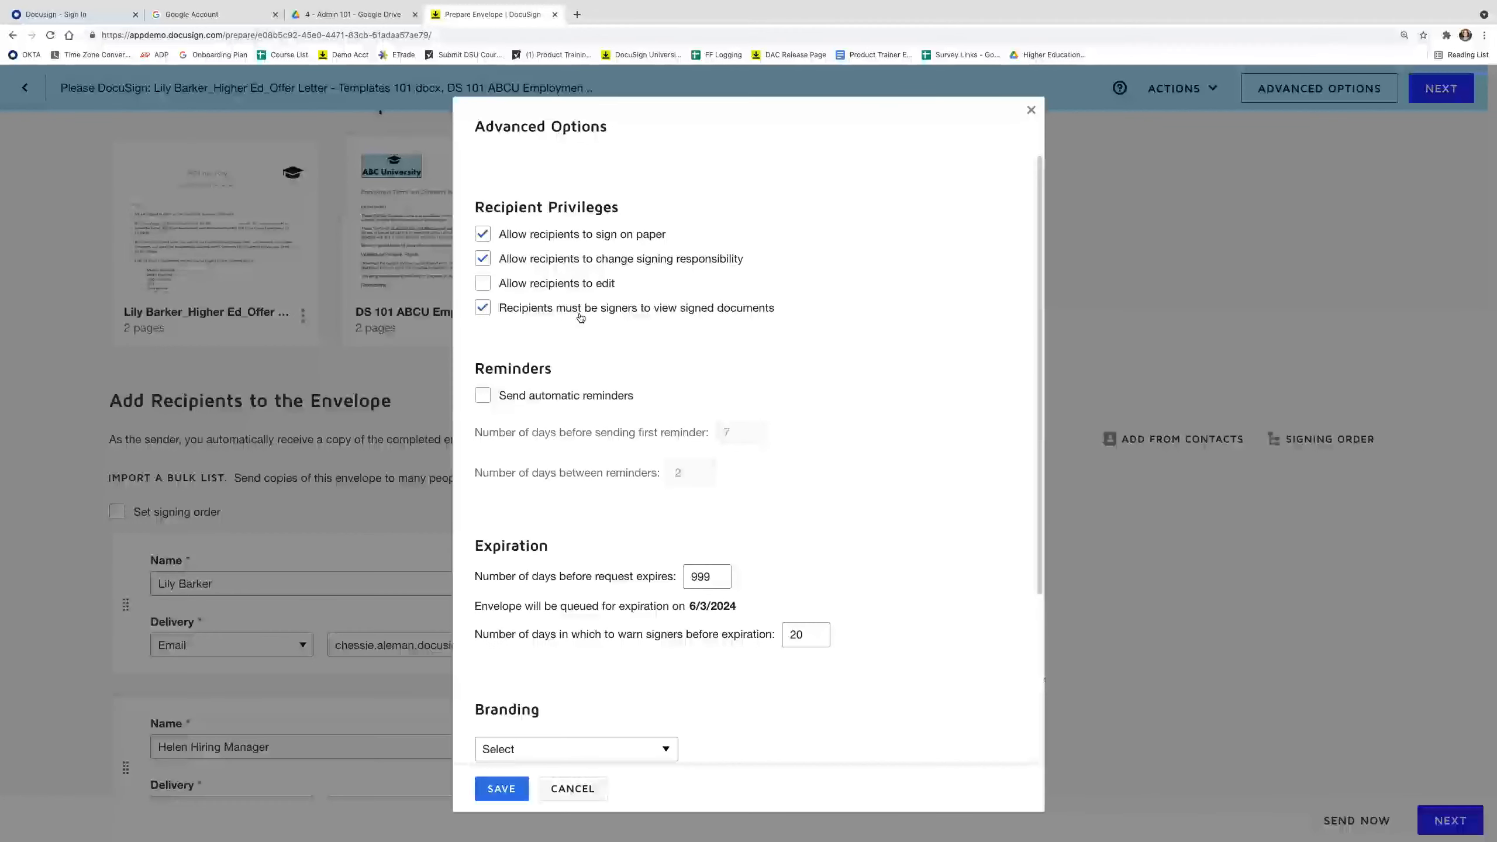
pyautogui.click(502, 789)
pyautogui.click(1450, 820)
# Place a signature field above the Candidate Signature line and switch the field recipient between the hiring manager and the candidate.
pyautogui.scroll(-10, 695, 466)
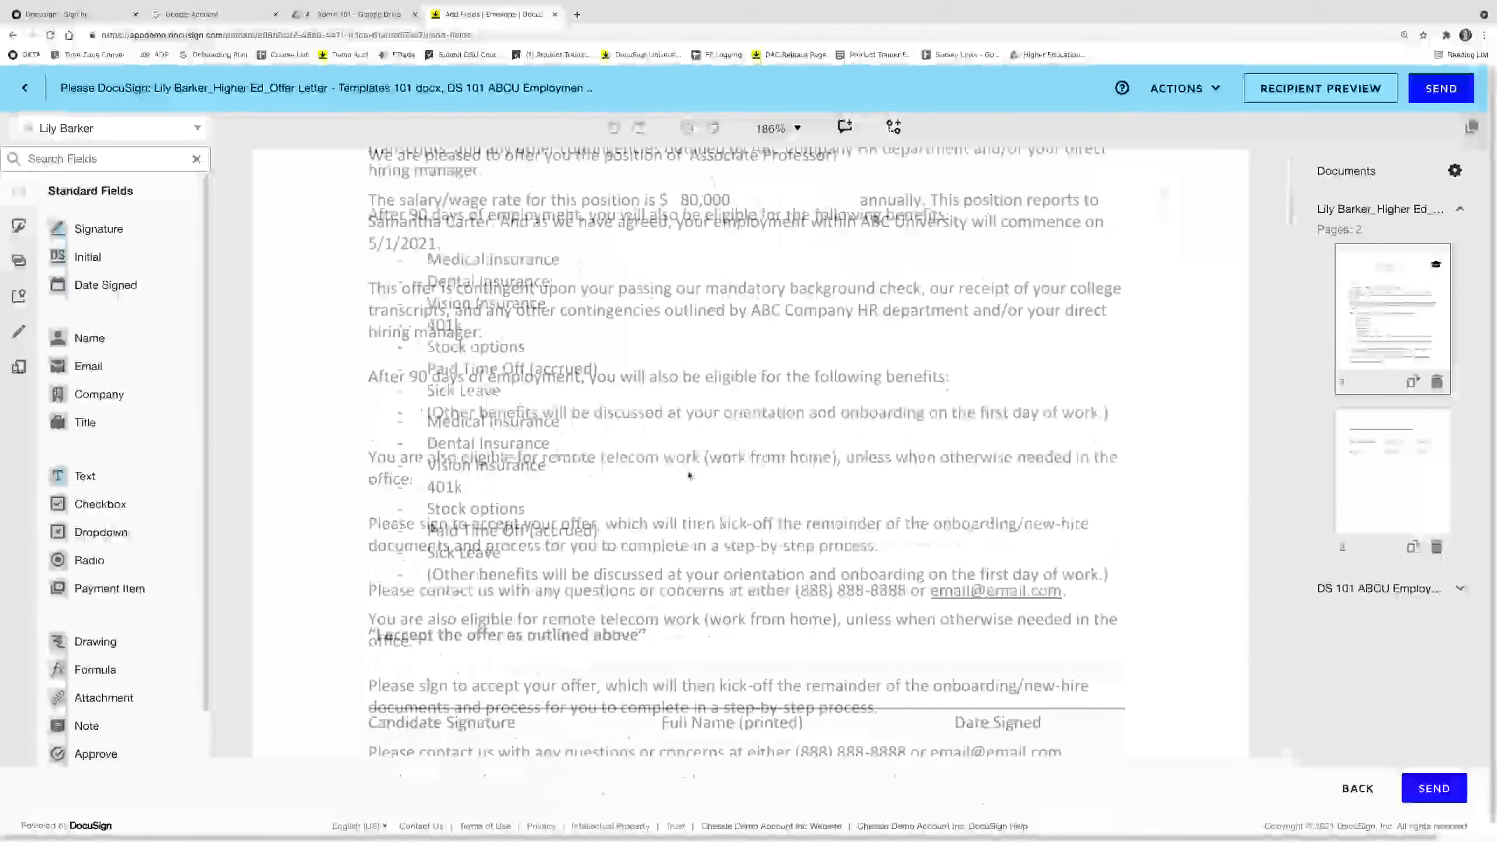
pyautogui.moveTo(88, 229); pyautogui.dragTo(374, 598)
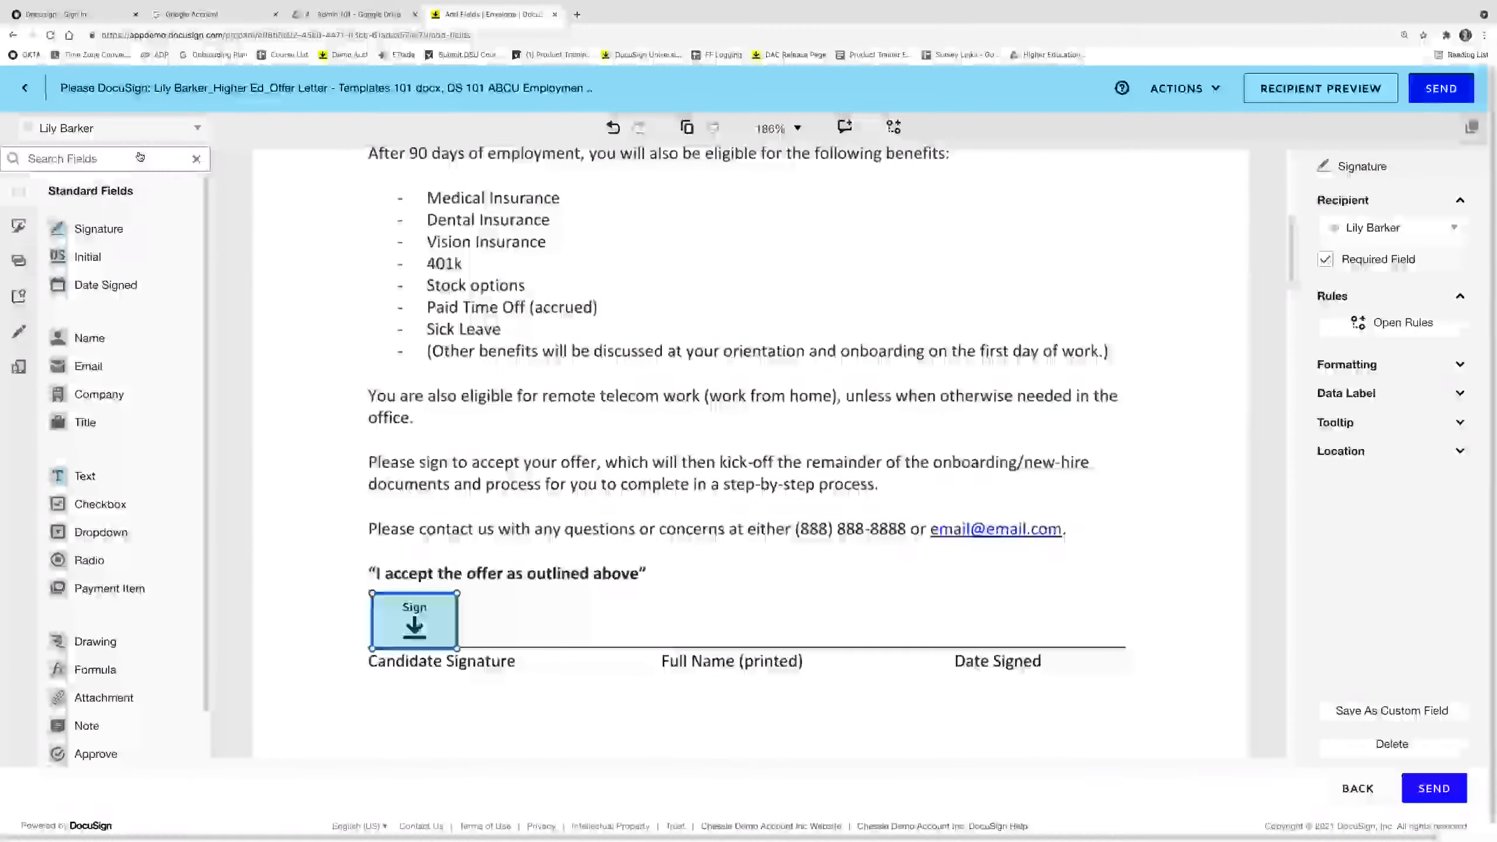
pyautogui.click(141, 135)
pyautogui.click(123, 185)
pyautogui.scroll(-15, 277, 282)
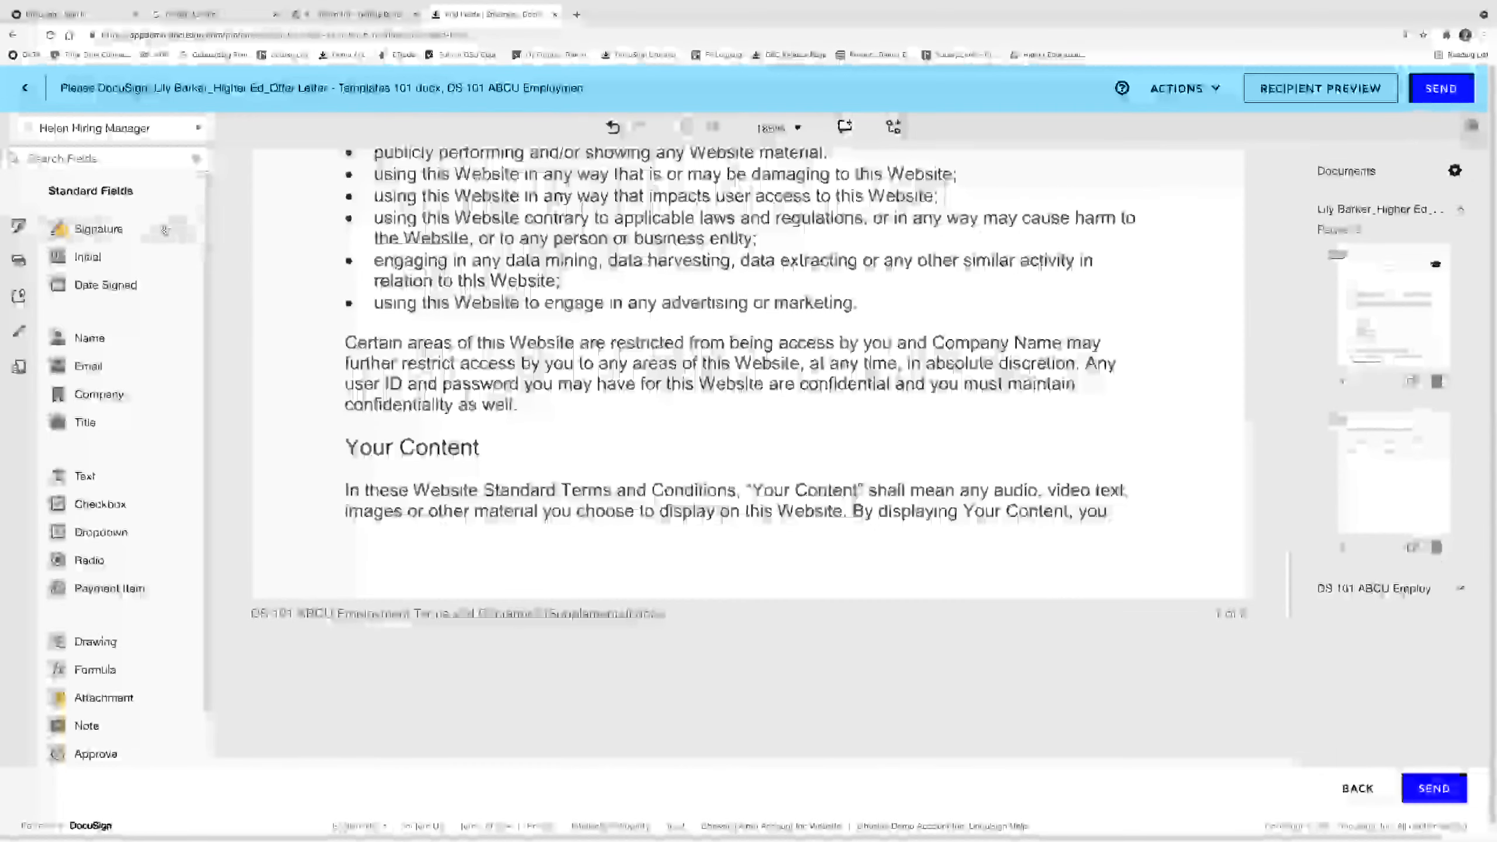
pyautogui.scroll(-6, 276, 282)
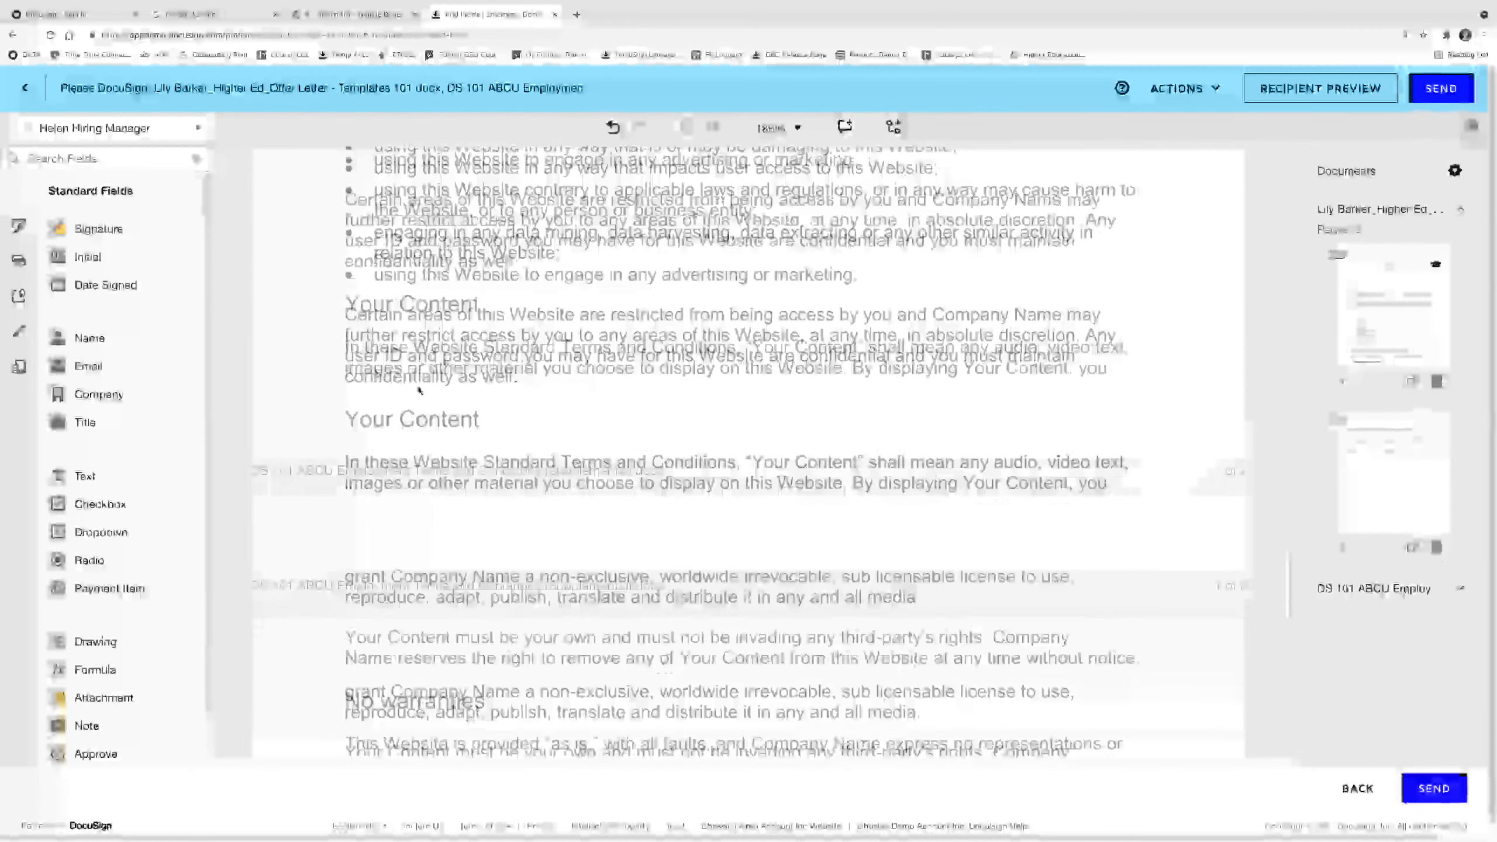
pyautogui.click(153, 128)
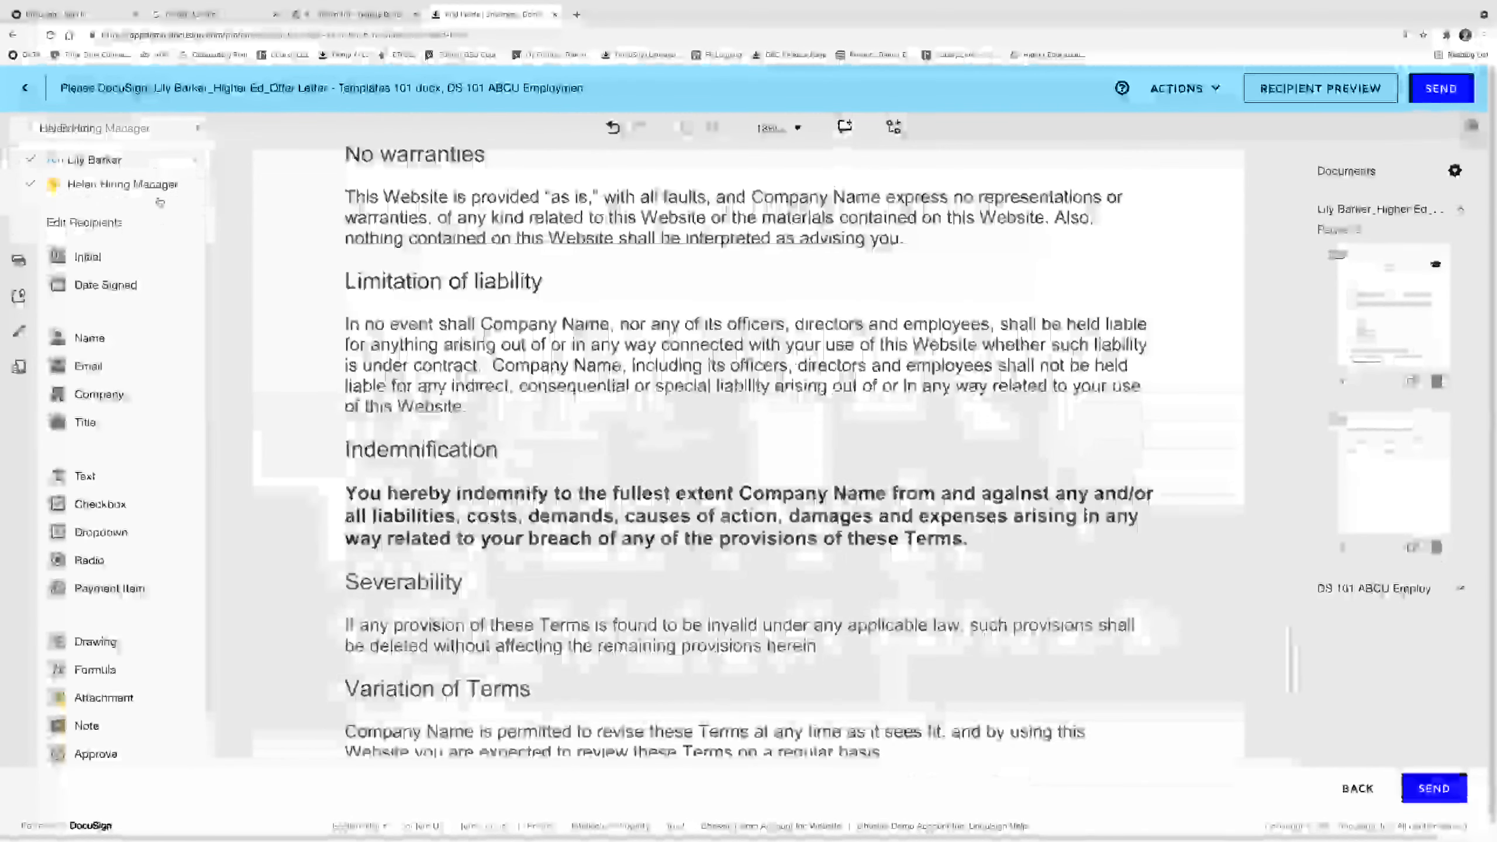
pyautogui.click(95, 157)
pyautogui.scroll(-9, 749, 448)
# Check the per-document visibility options, discard the envelope draft, and advance to the Legal Disclosure slide.
pyautogui.click(1454, 170)
pyautogui.click(1398, 239)
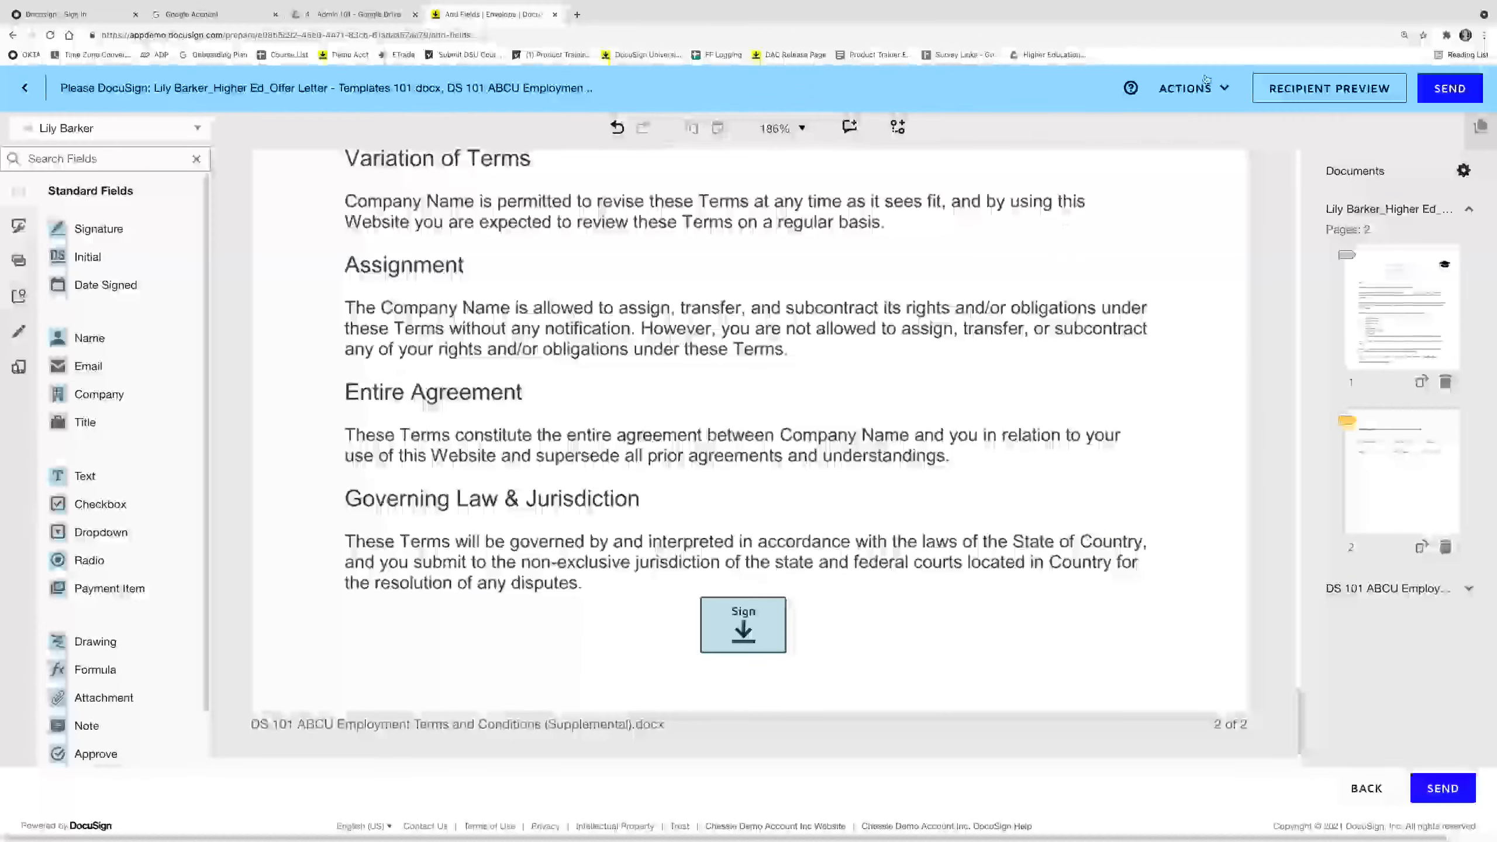
pyautogui.click(1192, 87)
pyautogui.click(1185, 177)
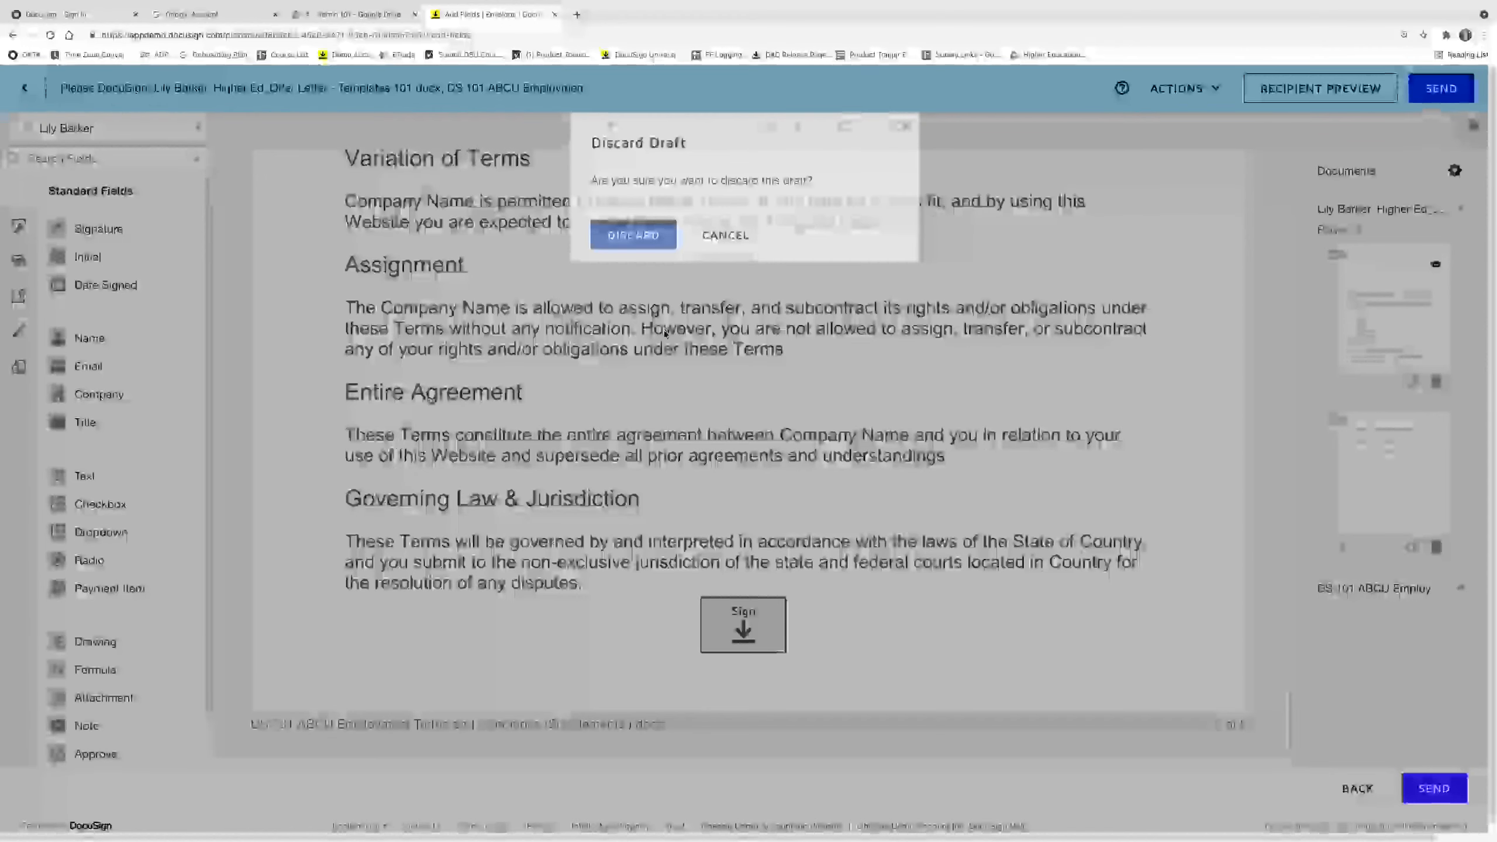
pyautogui.click(638, 219)
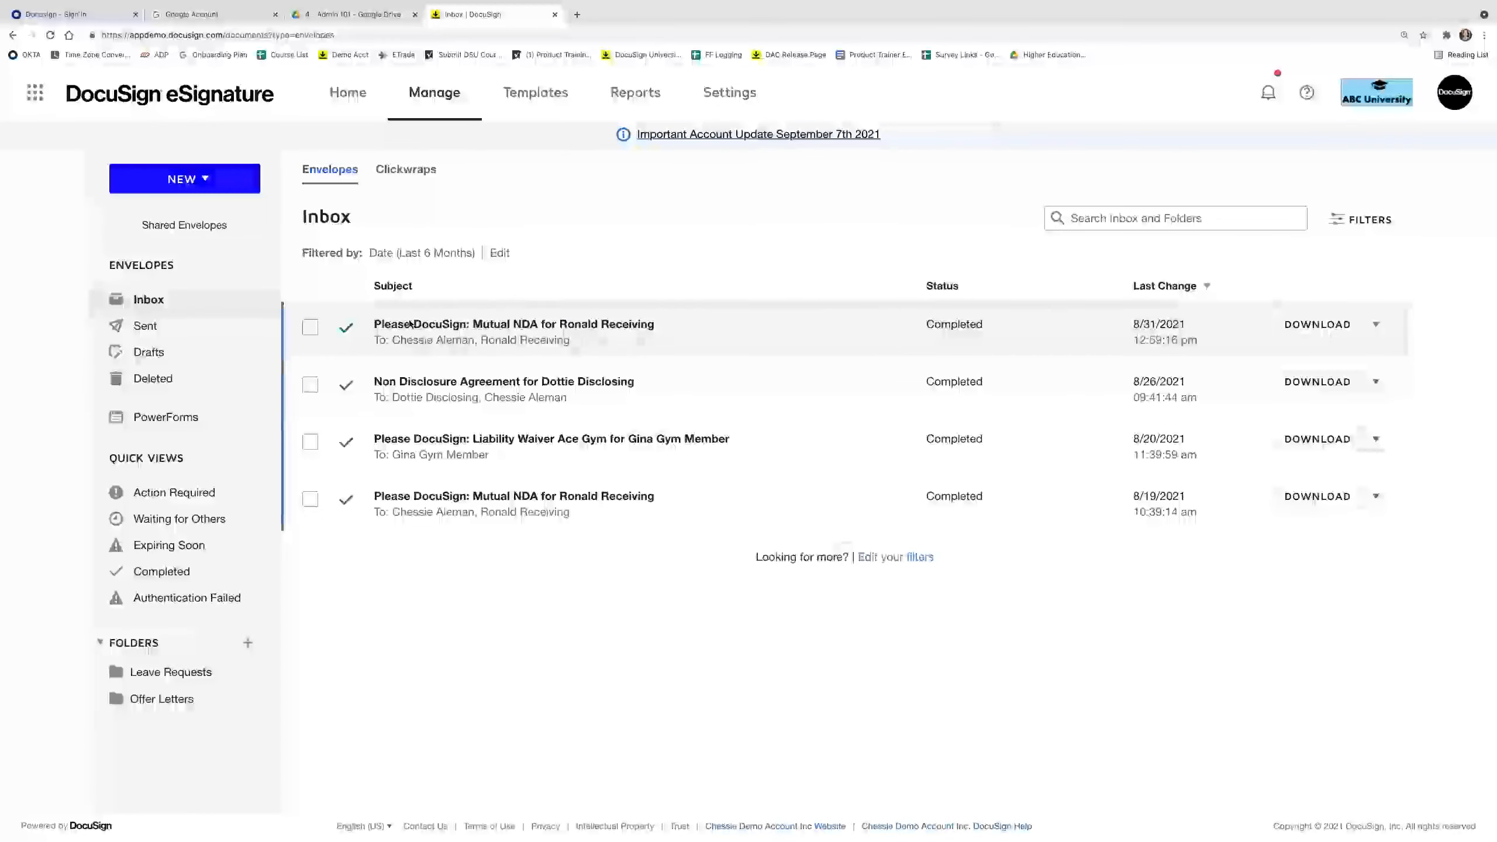
pyautogui.moveTo(691, 825)
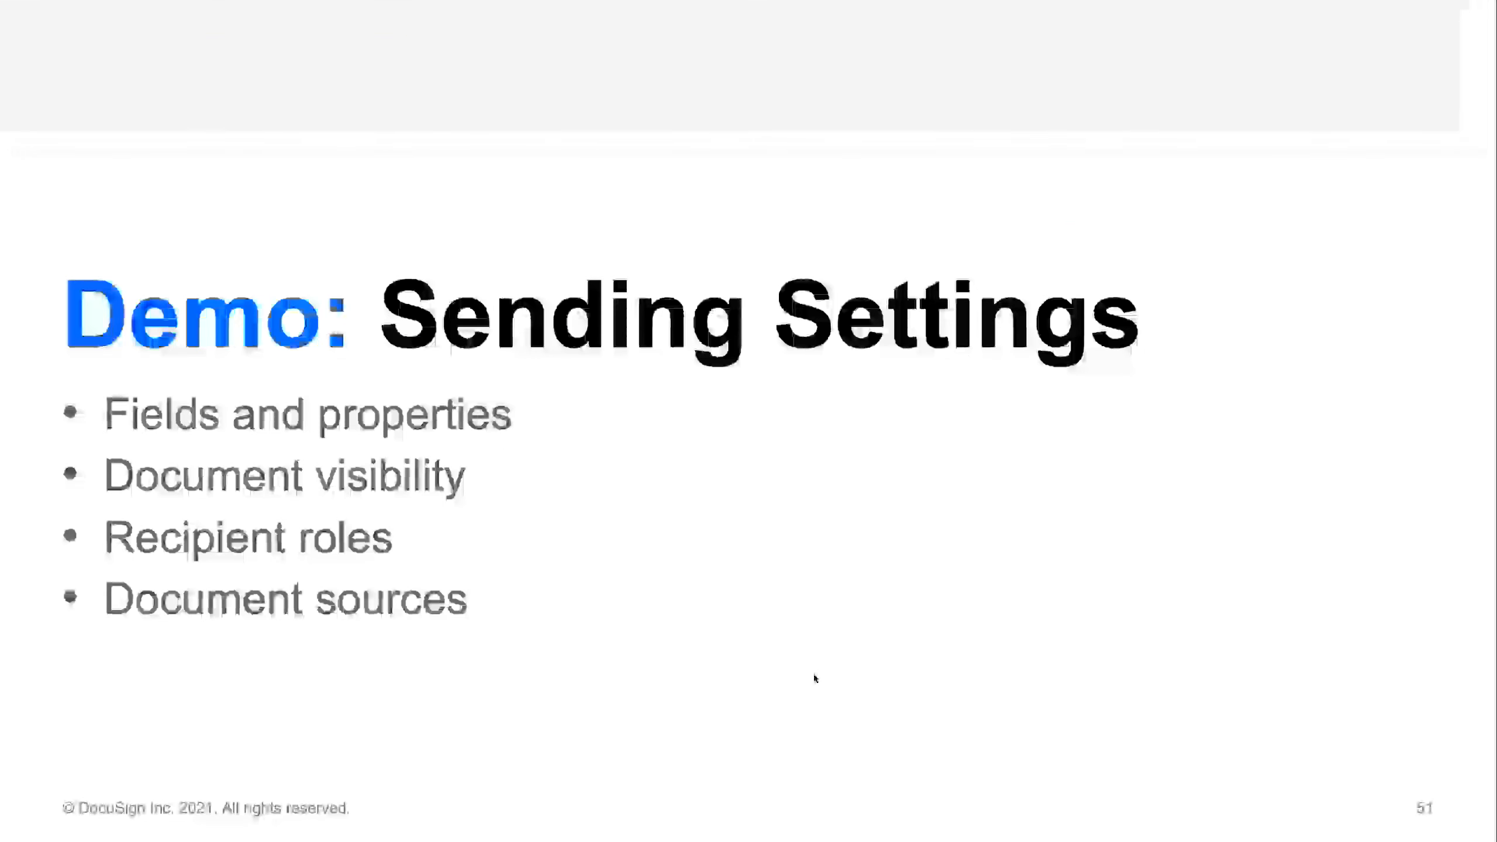
pyautogui.press('Right')
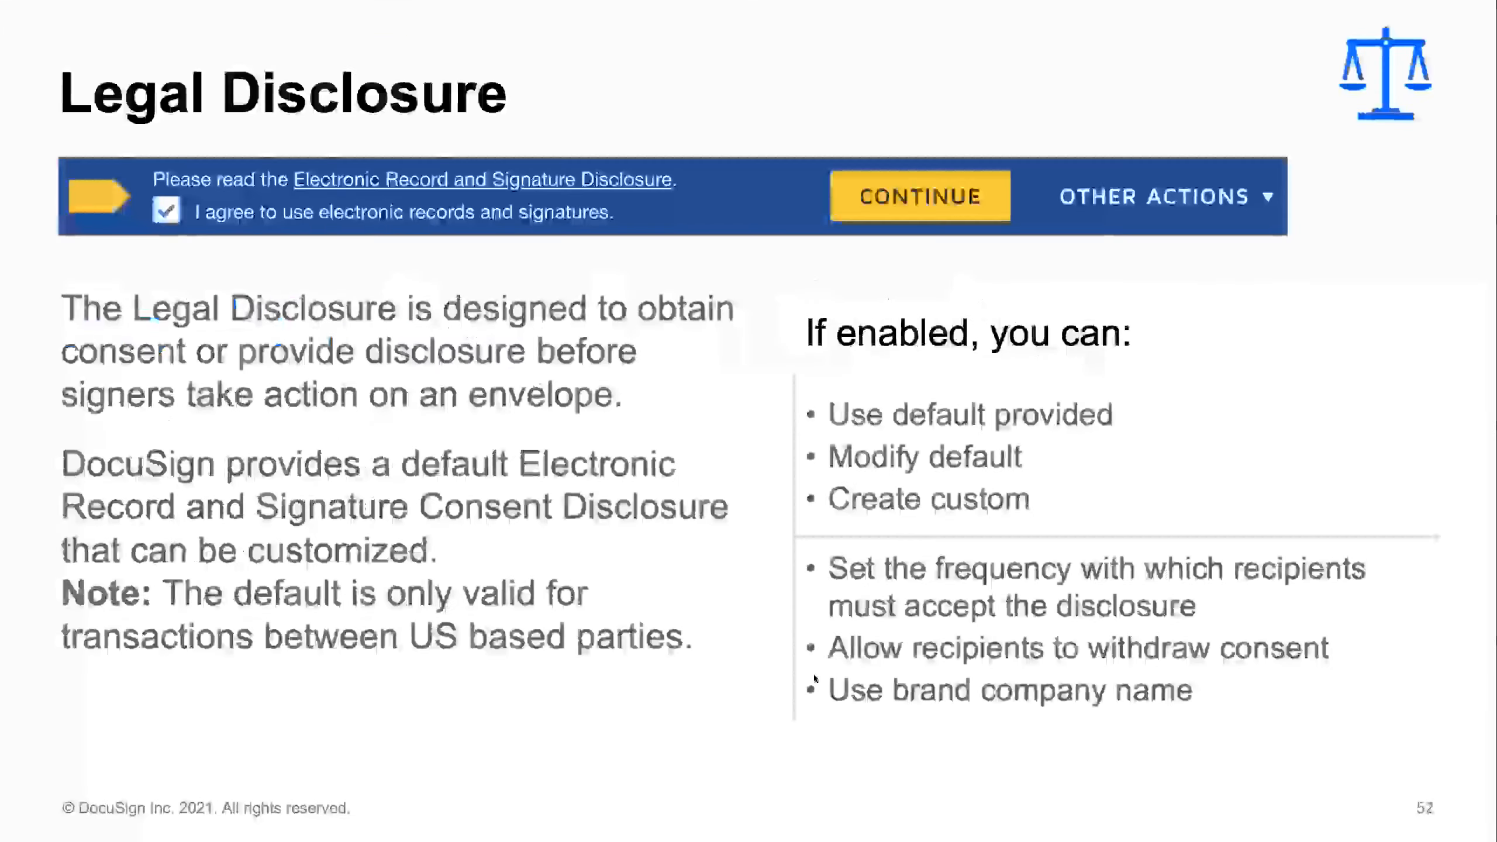
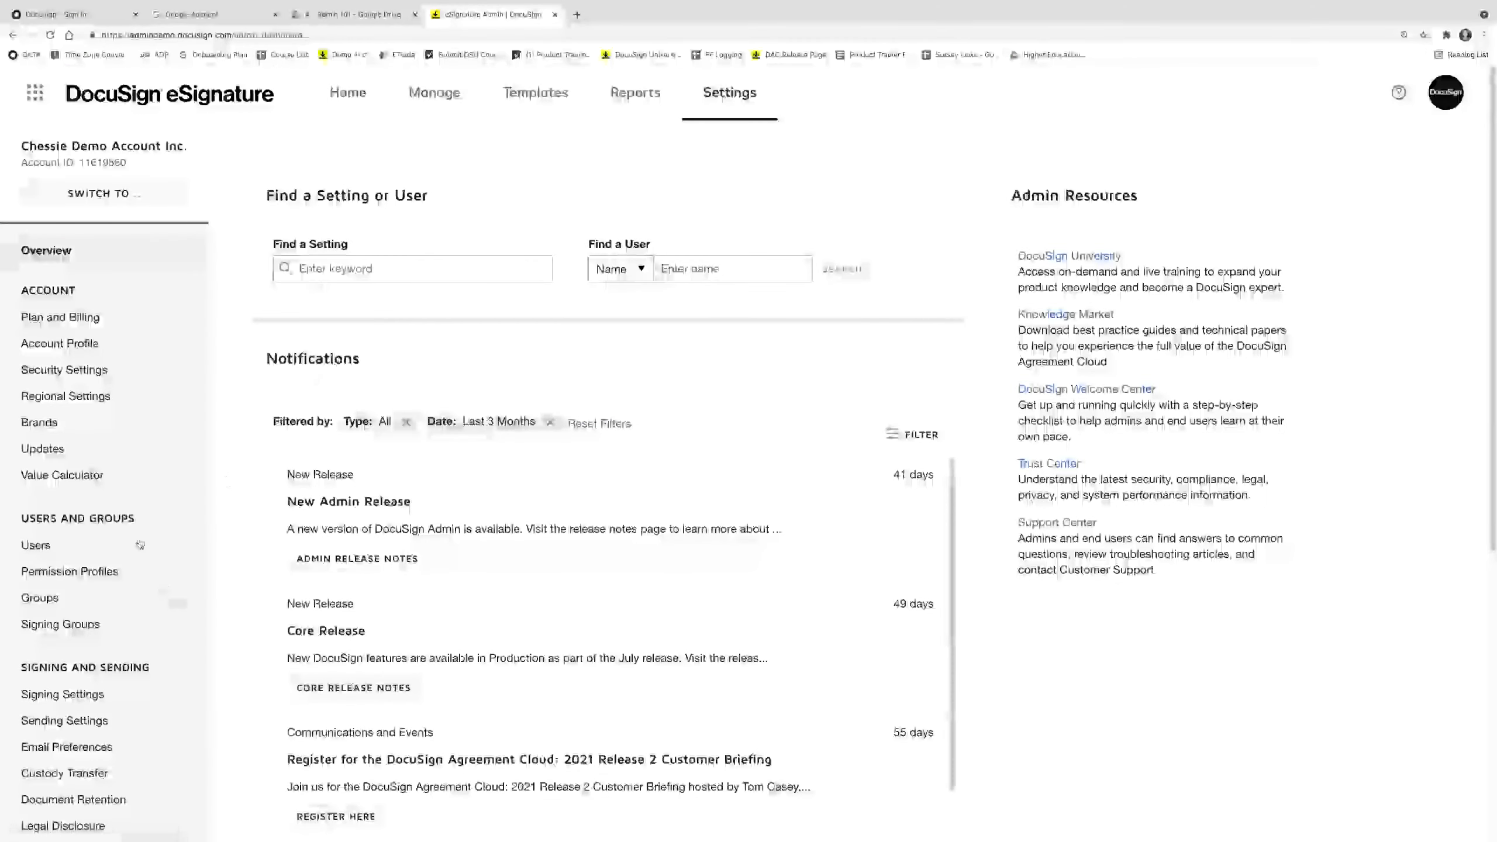
# Toggle envelope comments off and back on in Comments settings, save, and return to Home.
pyautogui.scroll(-3, 163, 589)
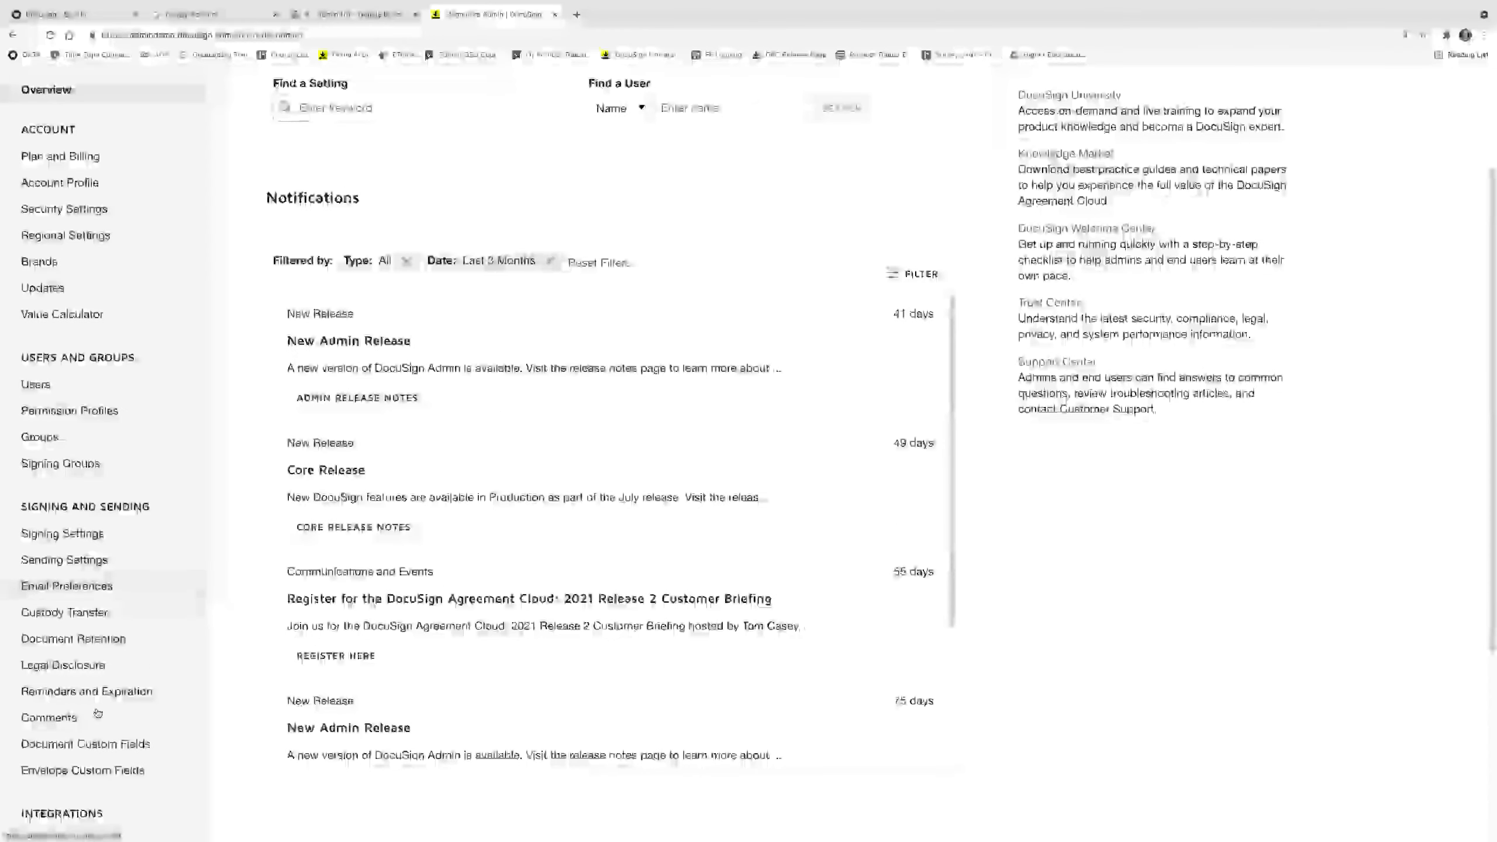
pyautogui.click(49, 717)
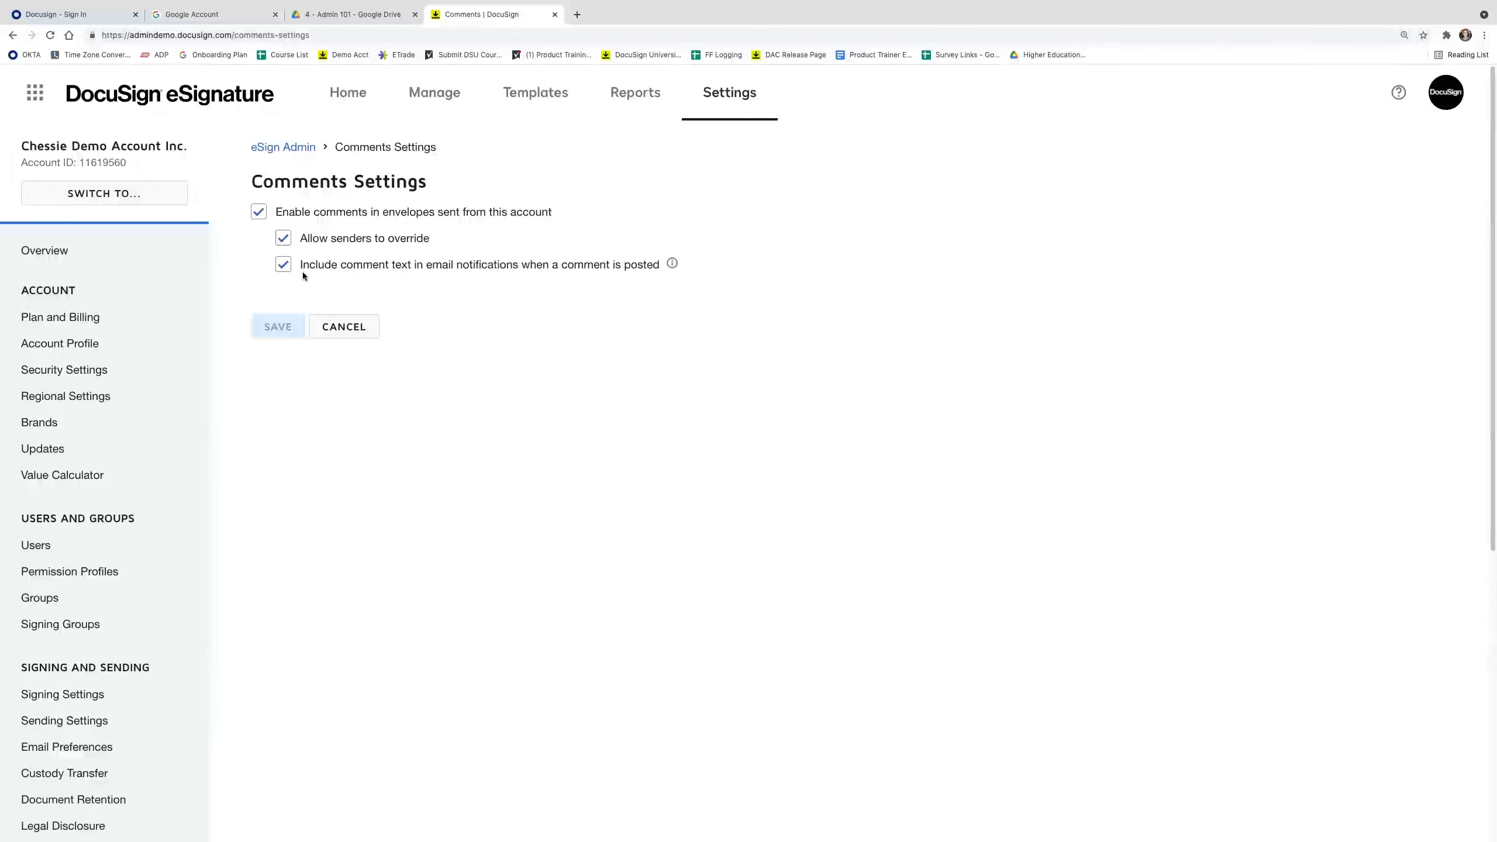
pyautogui.click(257, 213)
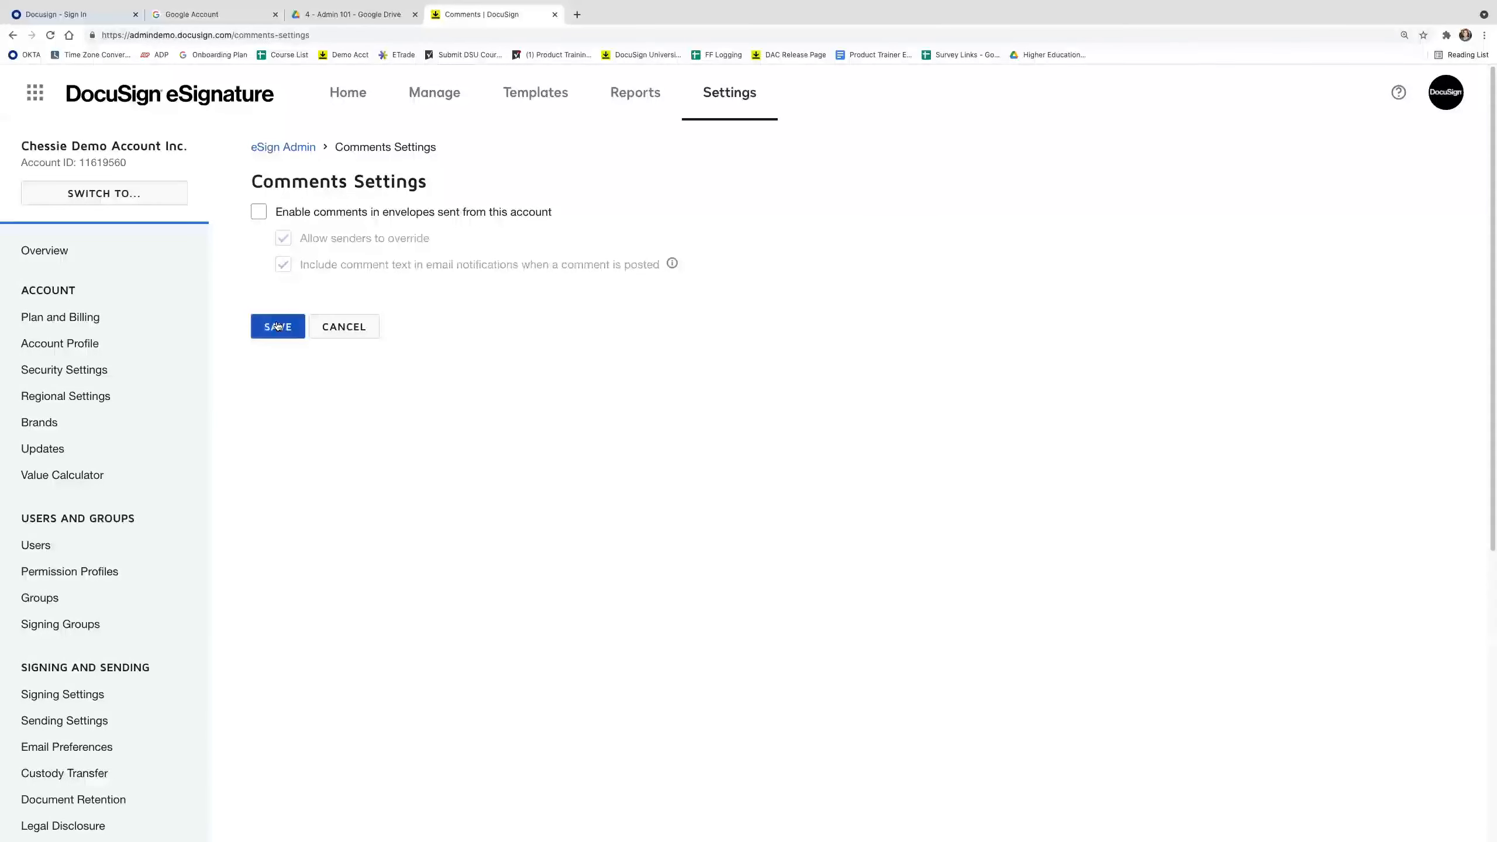
pyautogui.click(258, 214)
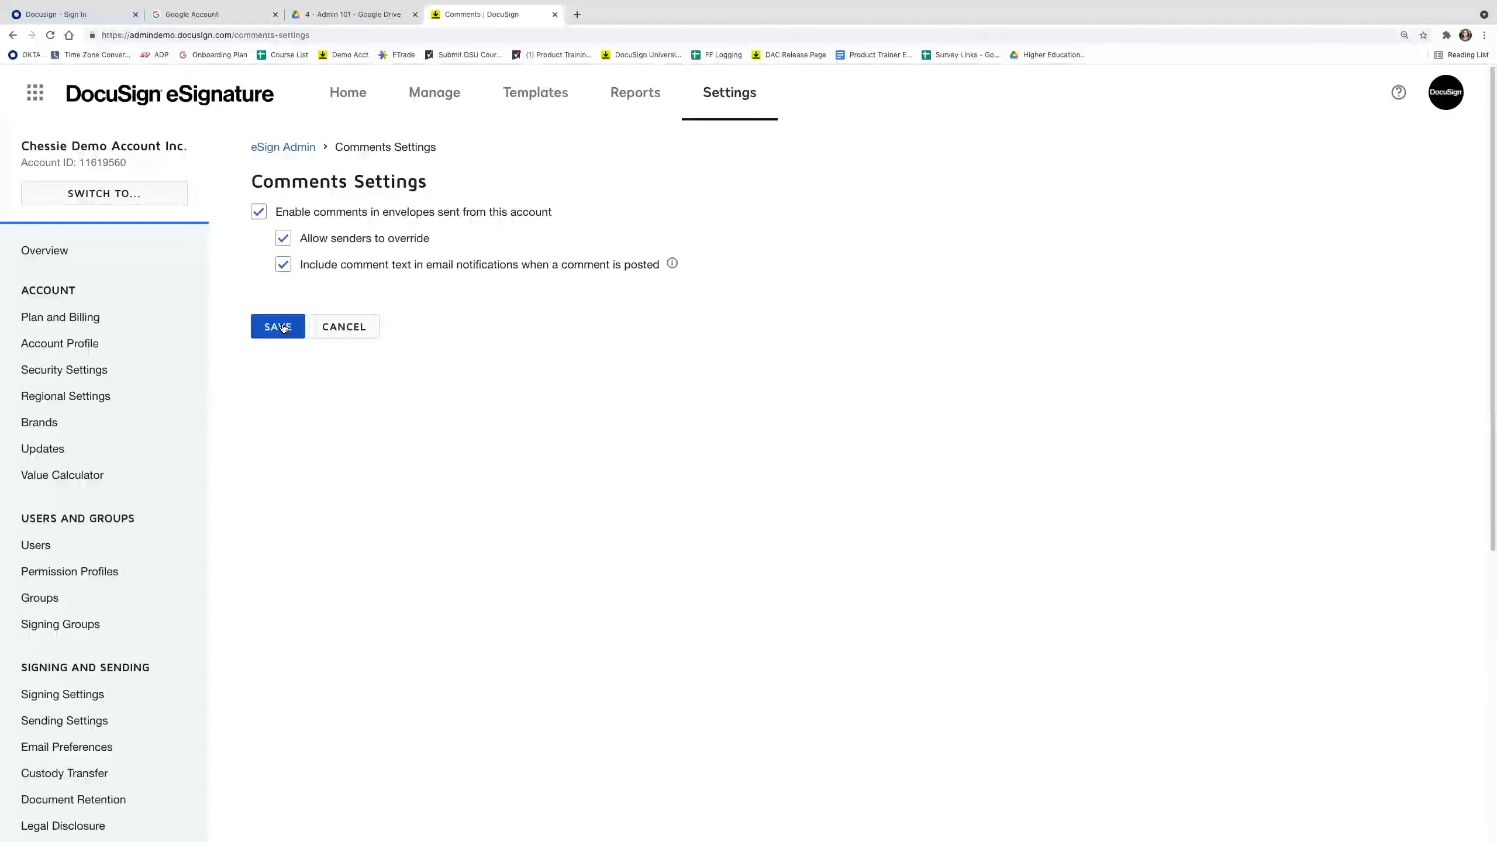
pyautogui.click(284, 328)
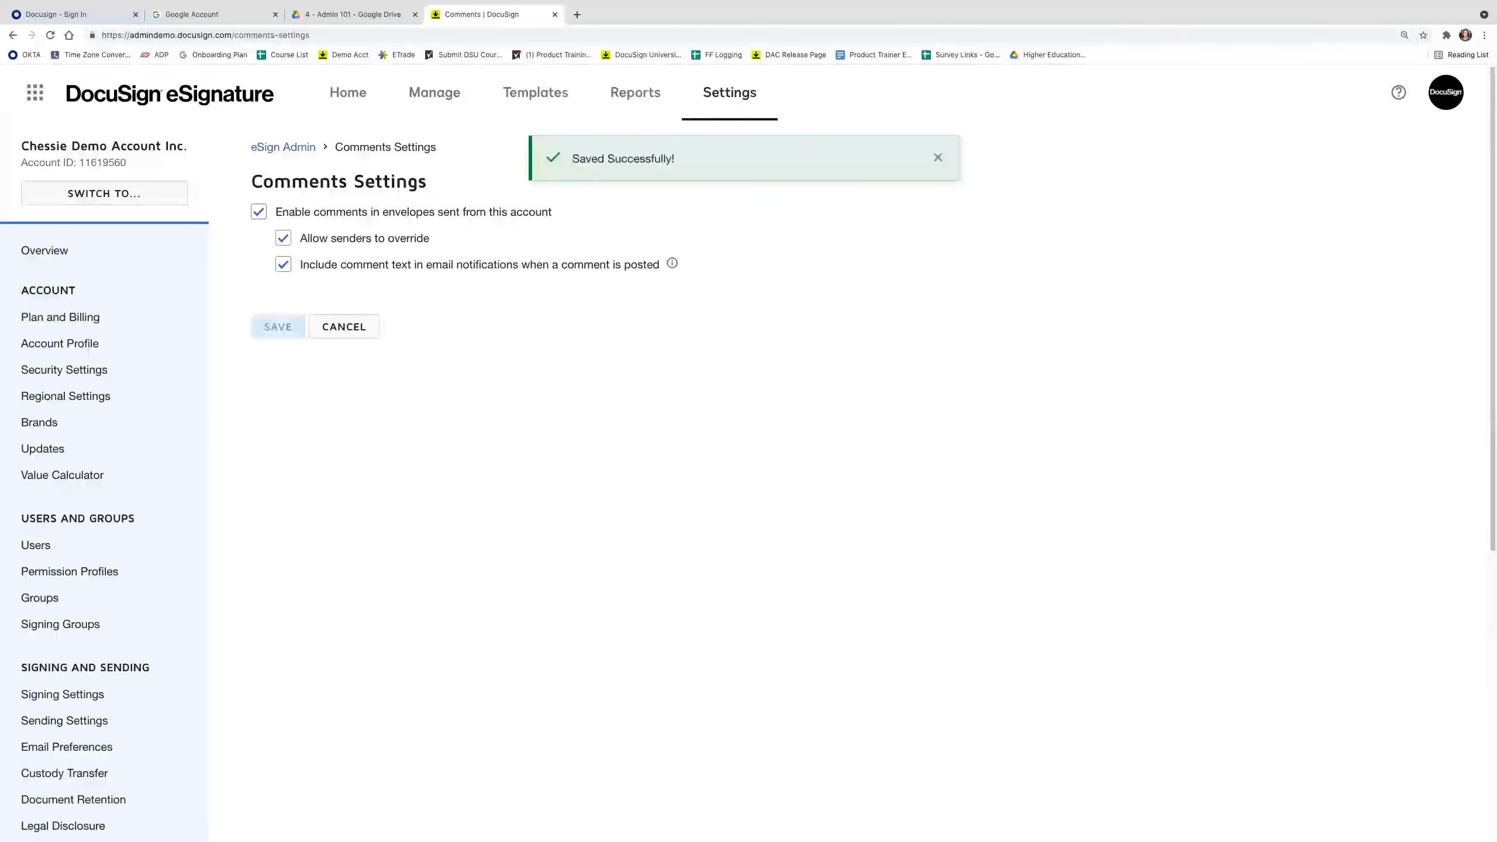
pyautogui.click(340, 96)
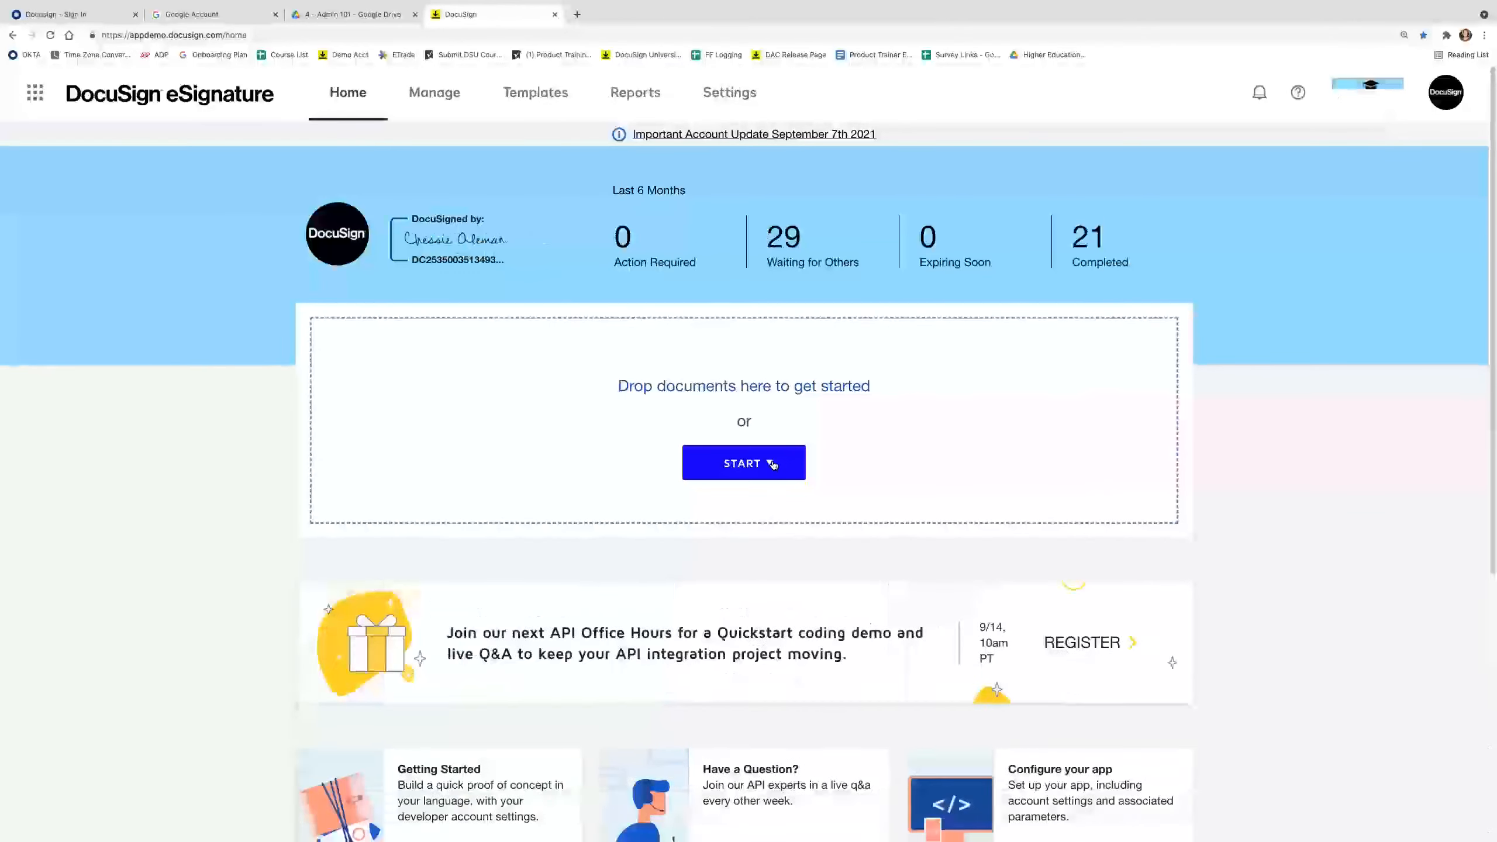
# Start a new envelope and upload Mutual_NDA.doc.
pyautogui.click(773, 471)
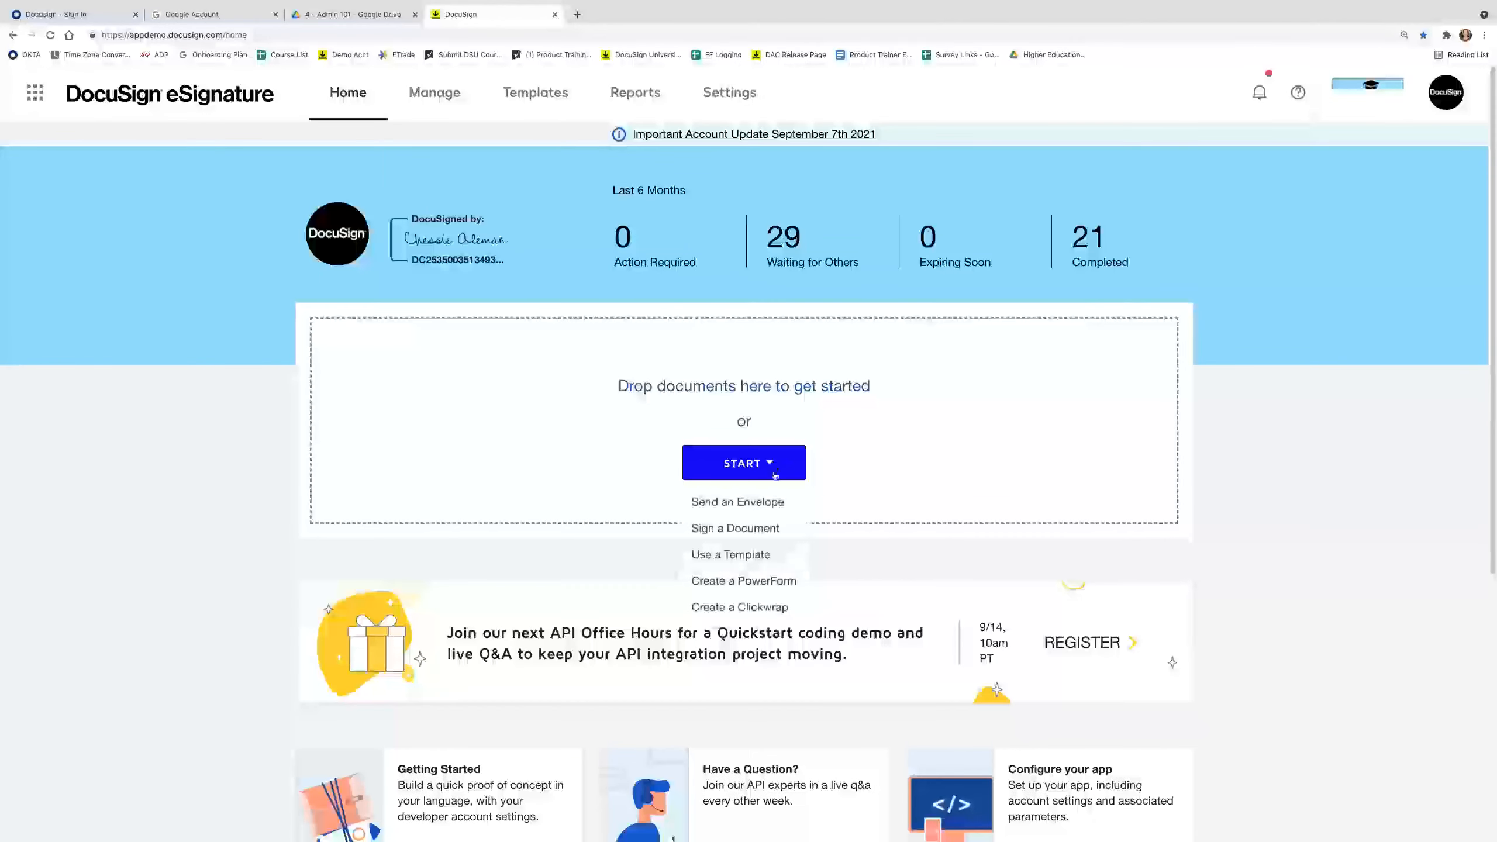
pyautogui.click(777, 502)
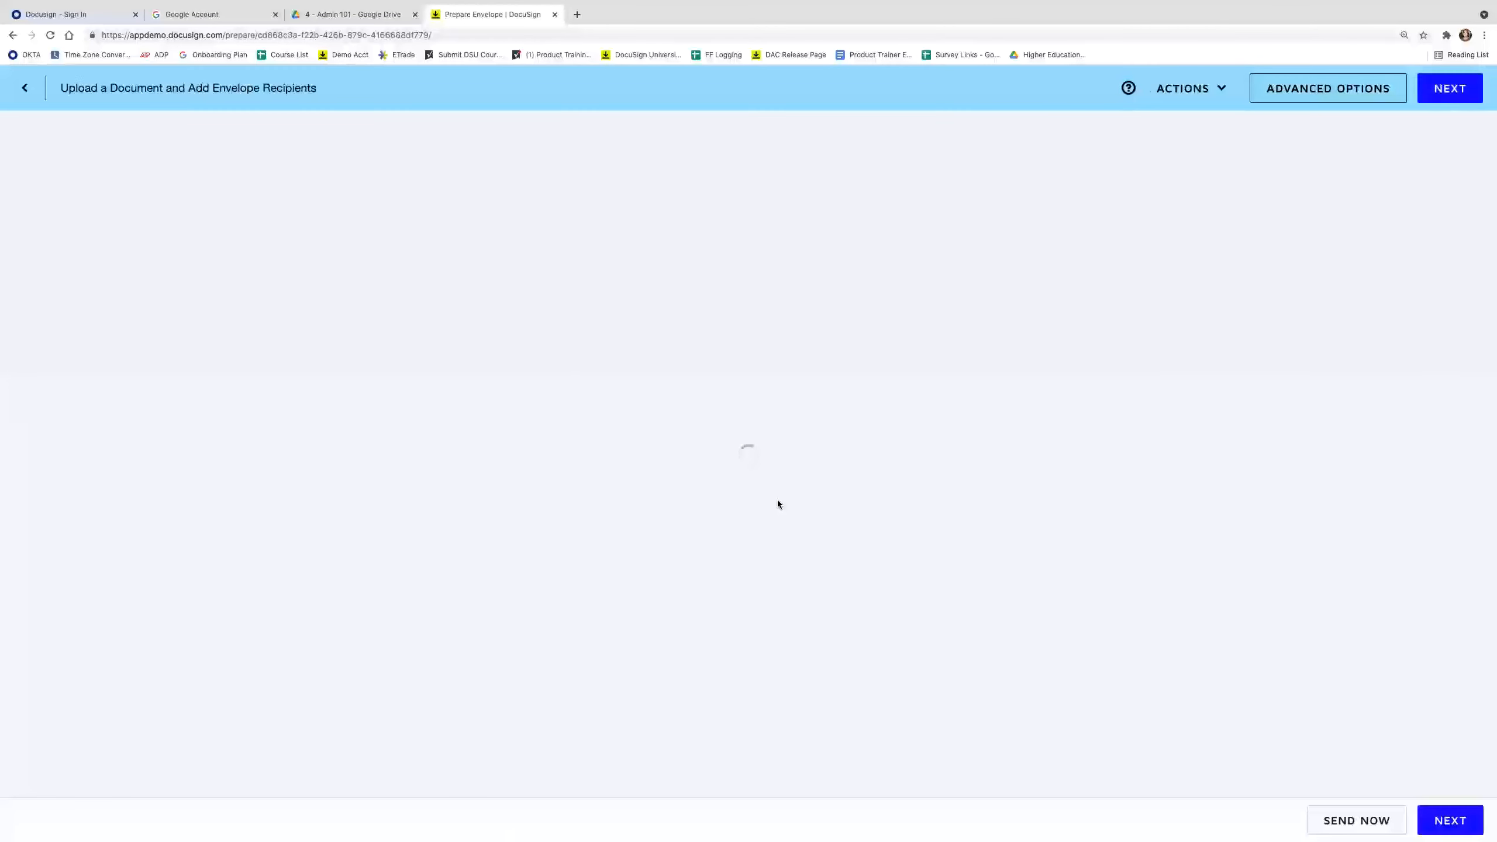
pyautogui.click(210, 277)
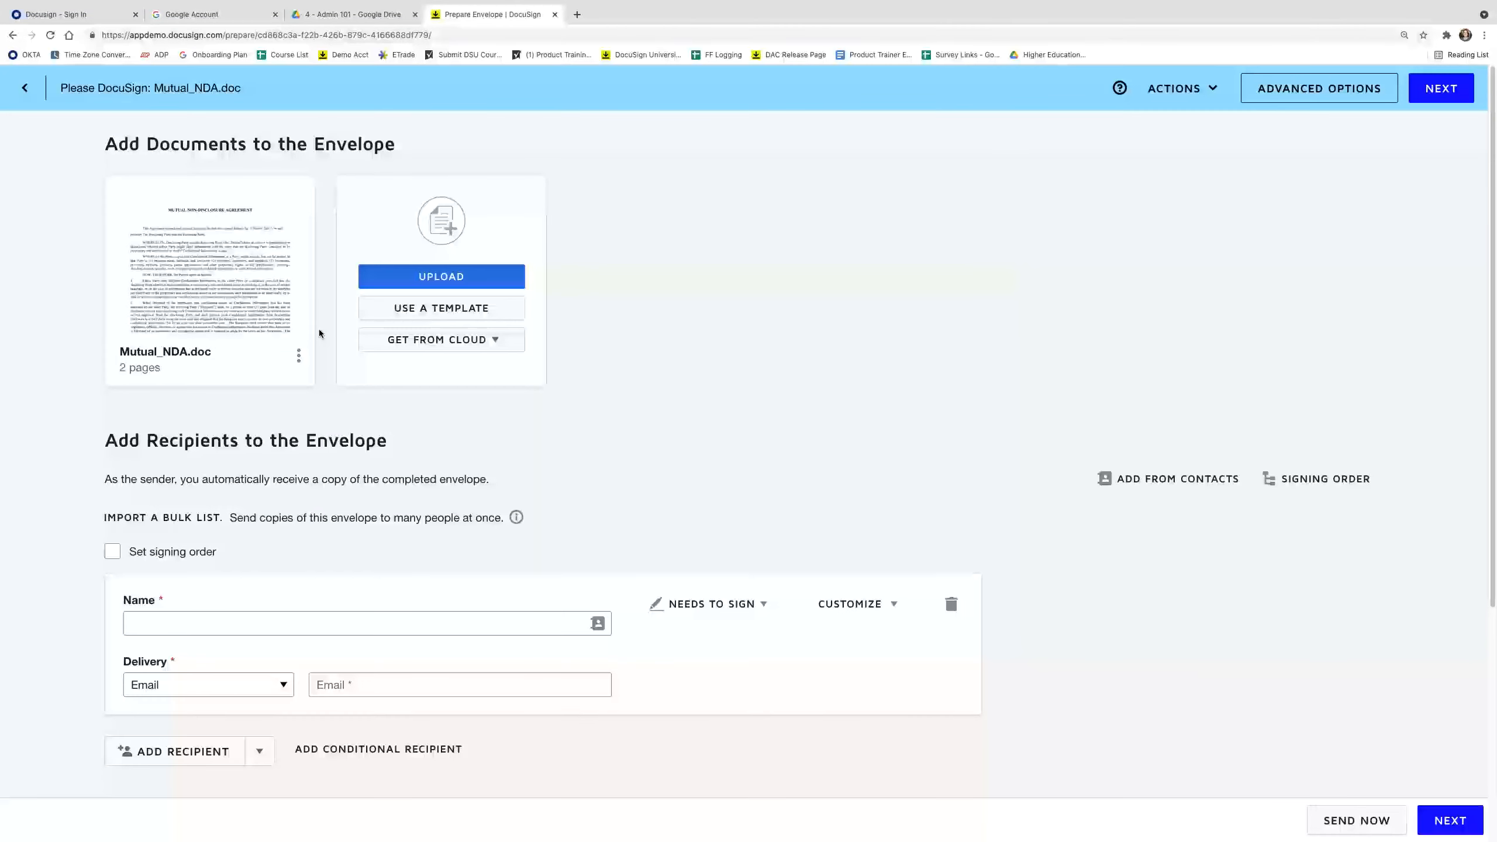
# Add two signers: the first signer's name and email, then a suggested contact as the second.
pyautogui.scroll(-2, 236, 501)
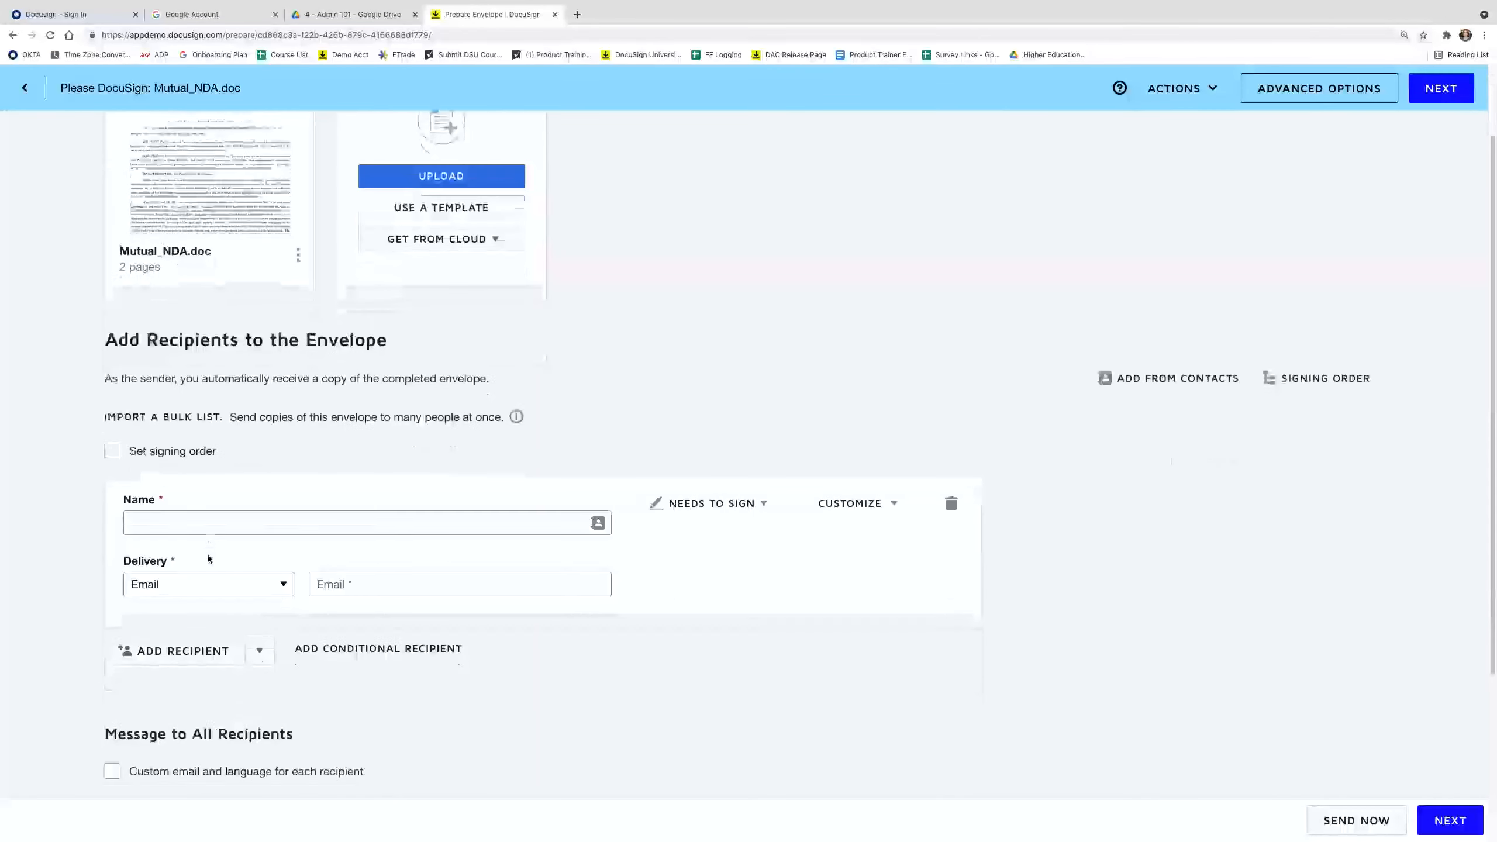
pyautogui.click(193, 527)
pyautogui.write('Diane')
pyautogui.click(236, 553)
pyautogui.click(183, 651)
pyautogui.click(211, 689)
pyautogui.write('Ronal')
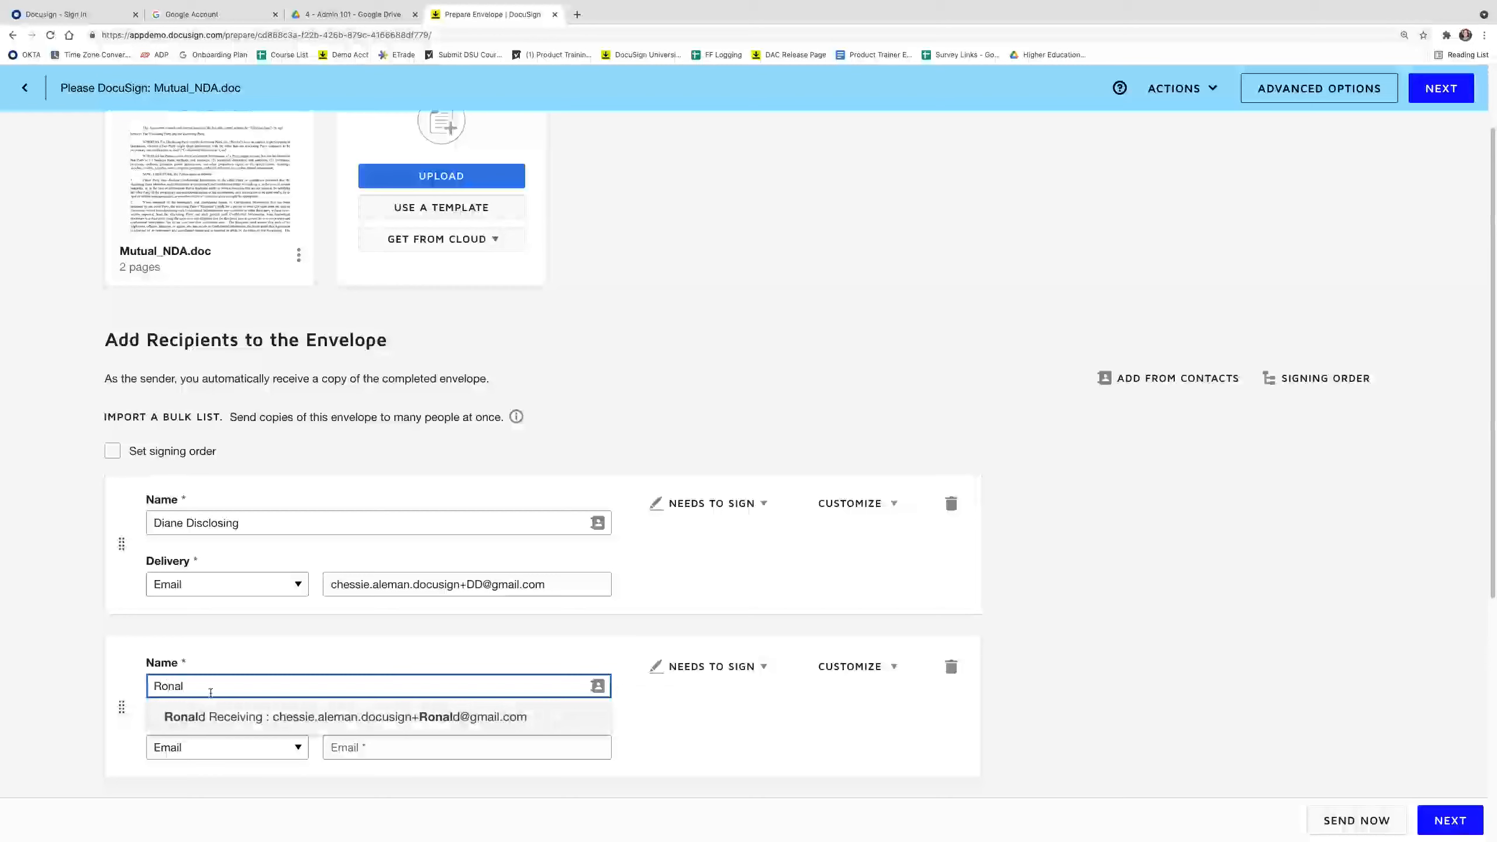
pyautogui.click(292, 721)
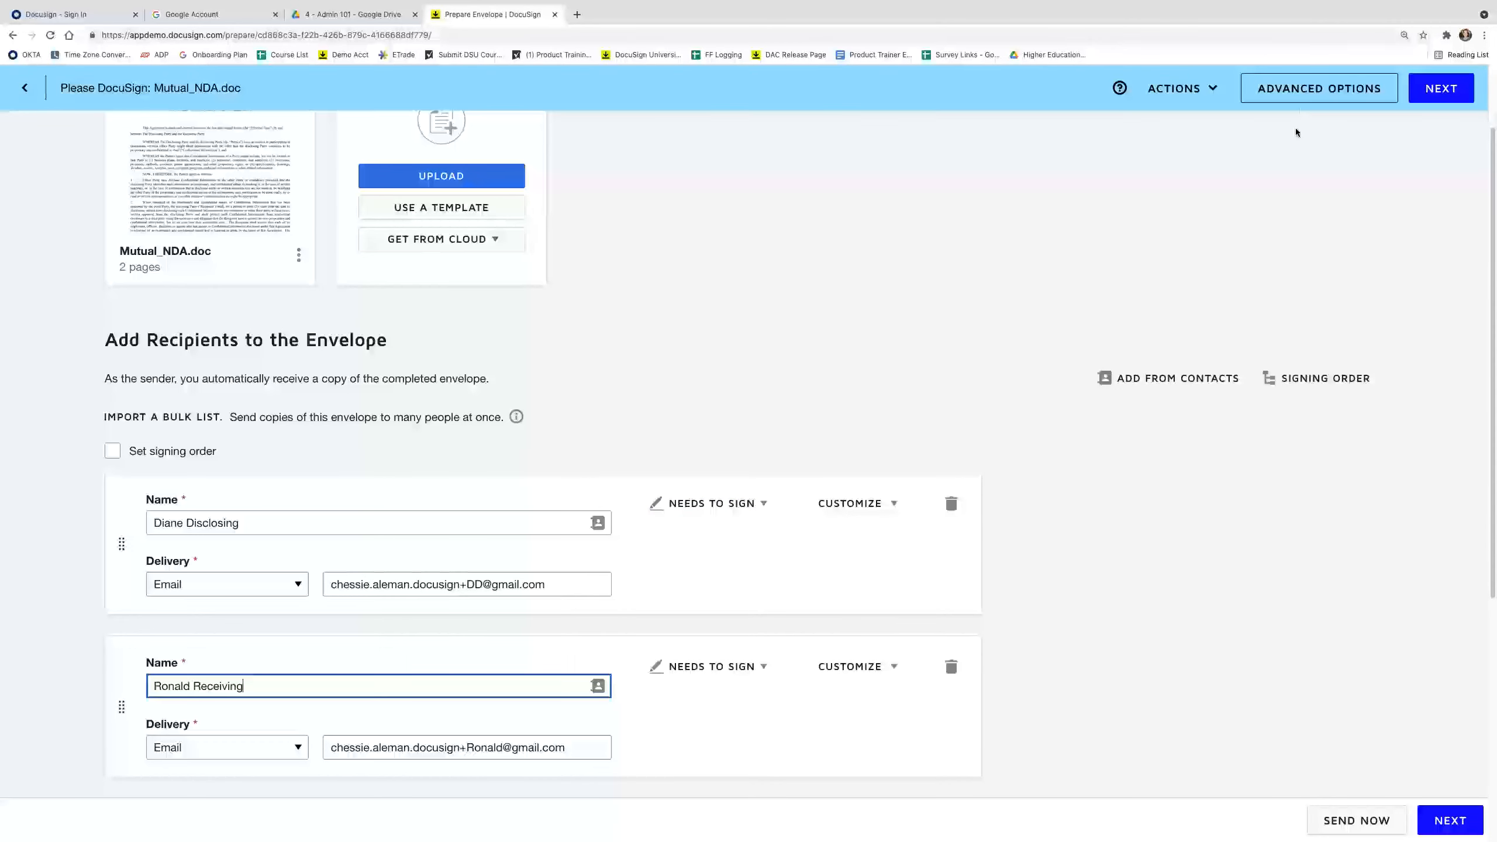
# Enable comments in the envelope's Advanced Options and save.
pyautogui.click(1327, 99)
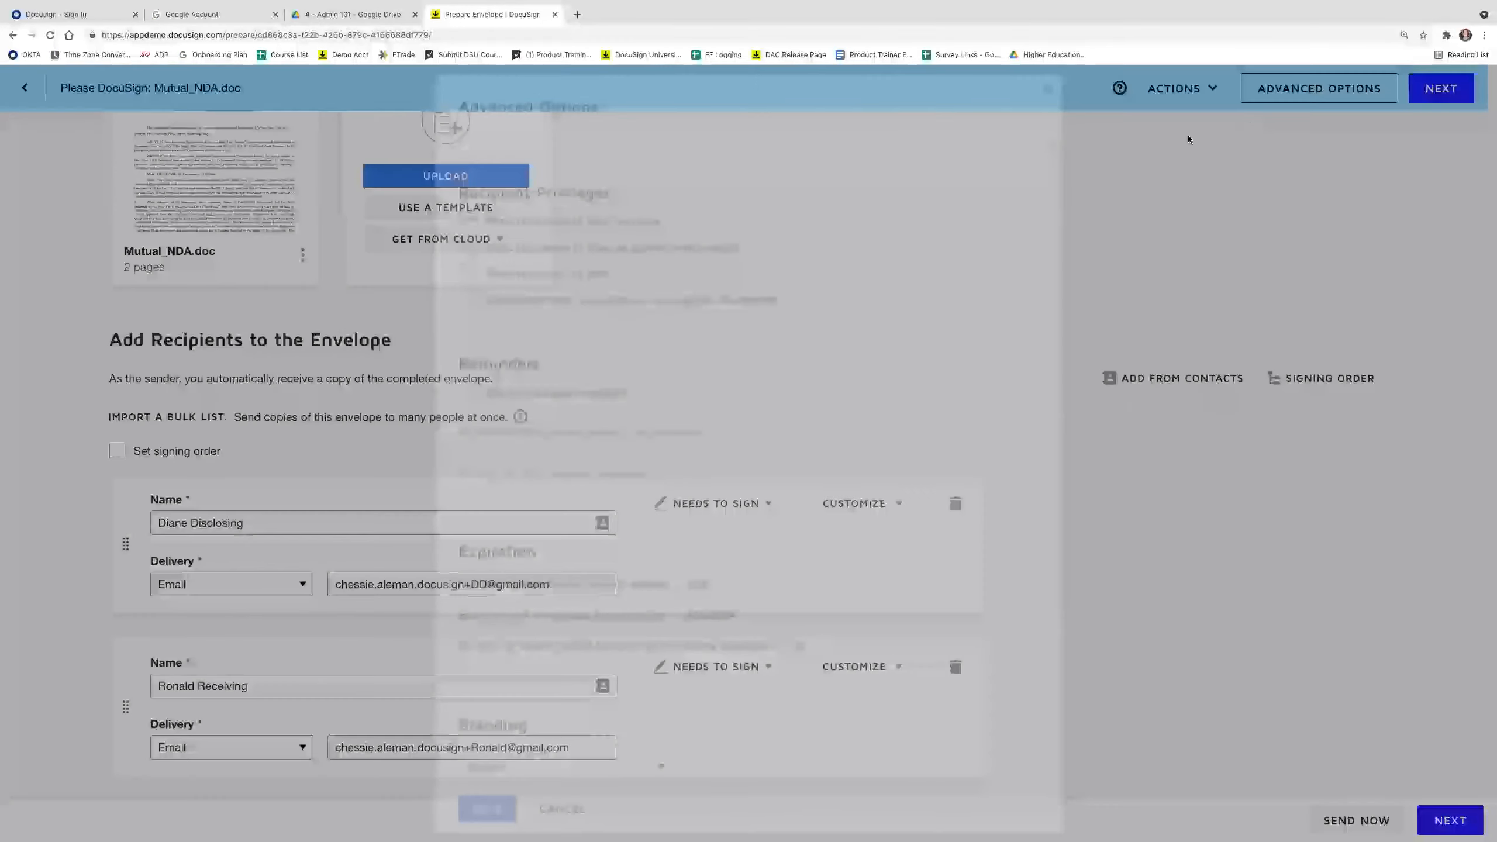
pyautogui.scroll(-4, 665, 381)
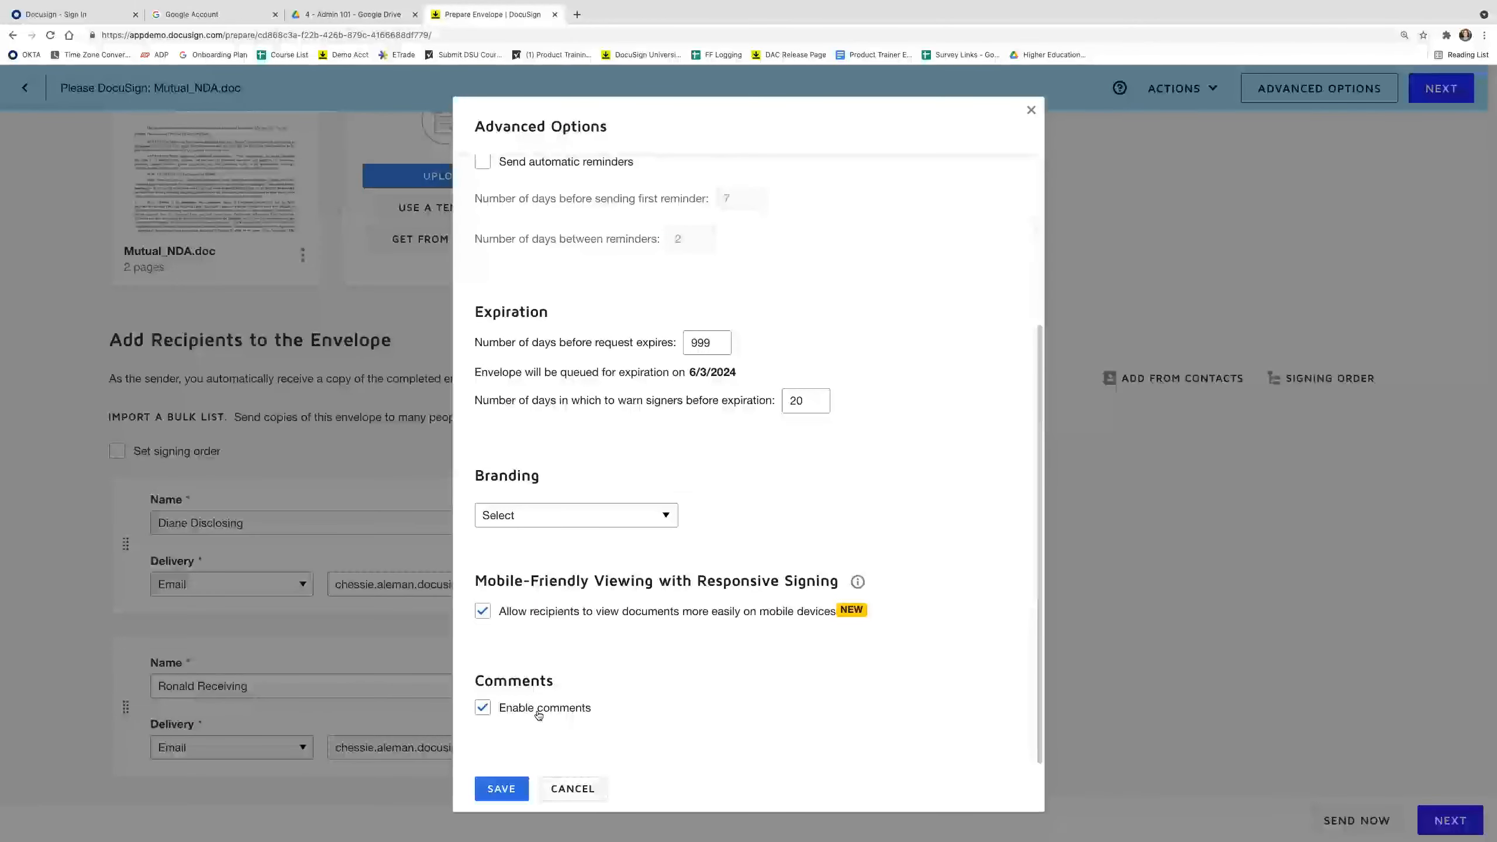
pyautogui.click(506, 798)
# Place a Signature field on the Disclosing Party signature line.
pyautogui.click(1450, 820)
pyautogui.scroll(-20, 749, 454)
pyautogui.moveTo(170, 234); pyautogui.dragTo(366, 376)
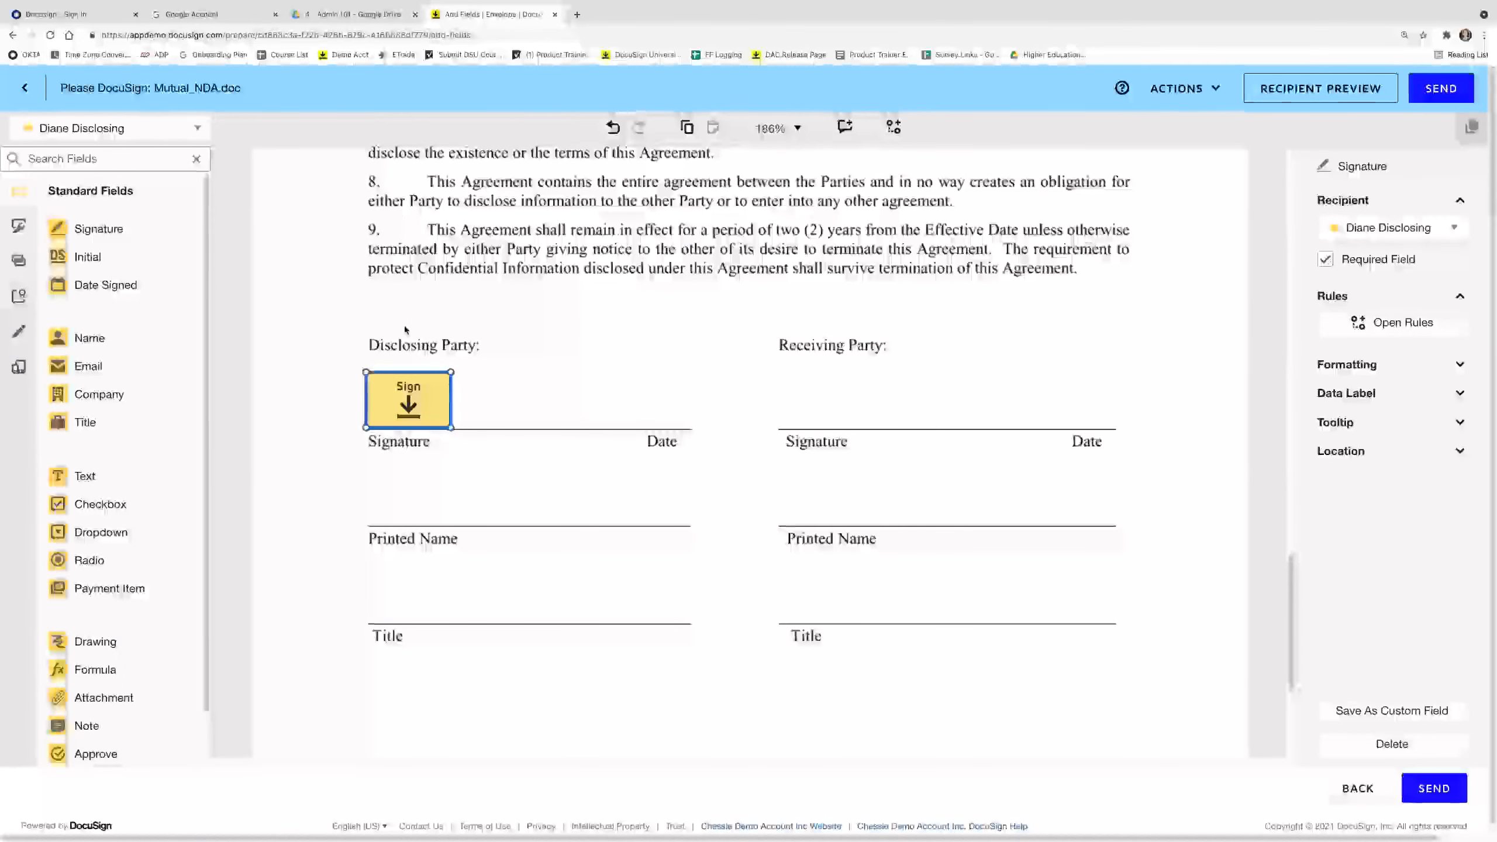
# Place a Signature field for the second signer under Receiving Party and send the envelope.
pyautogui.click(135, 129)
pyautogui.click(118, 186)
pyautogui.moveTo(150, 219); pyautogui.dragTo(781, 378)
pyautogui.click(730, 381)
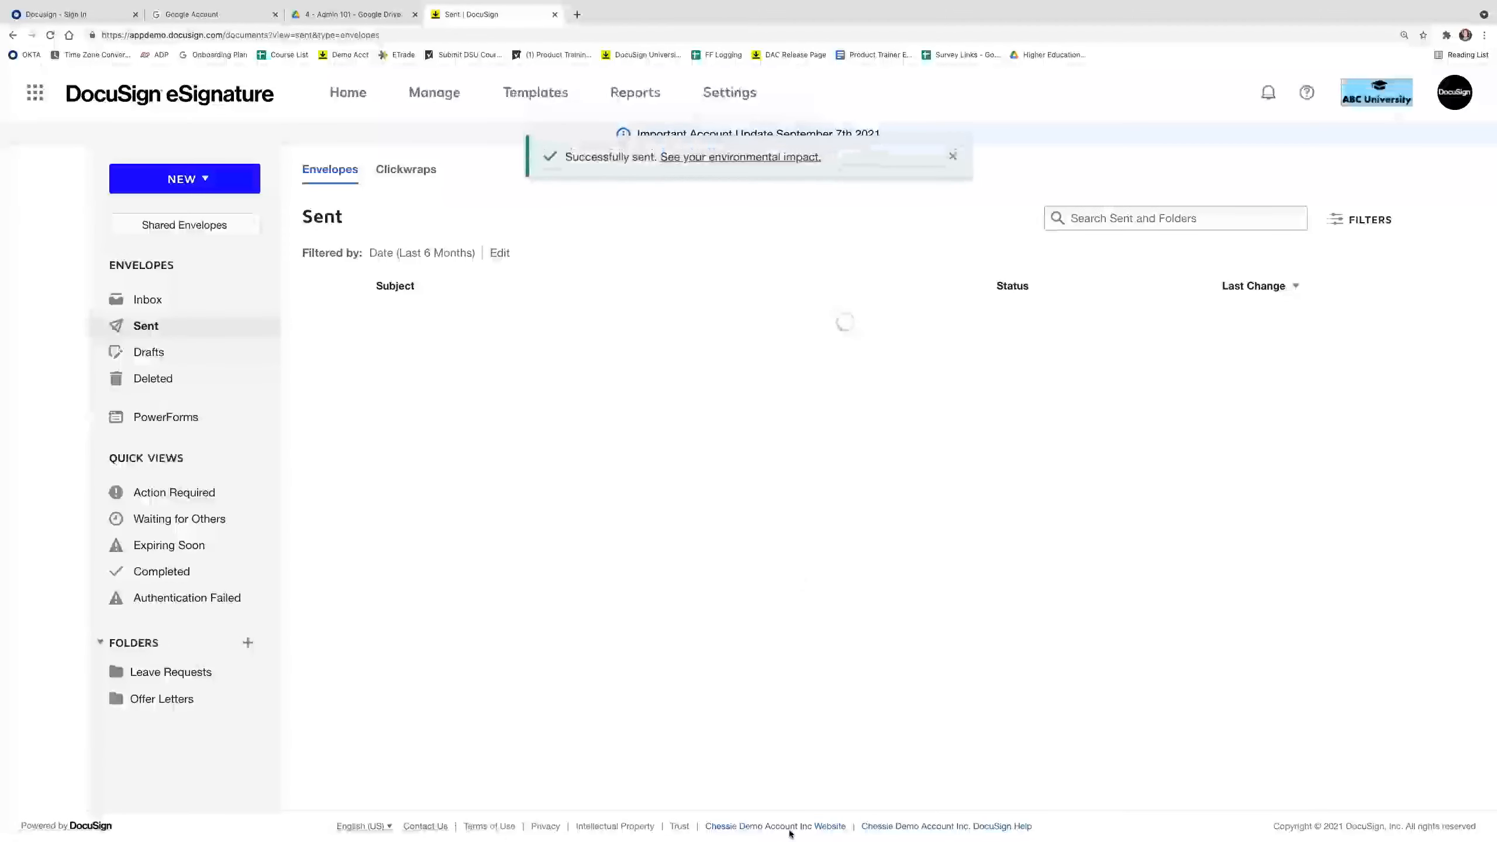
pyautogui.moveTo(787, 838)
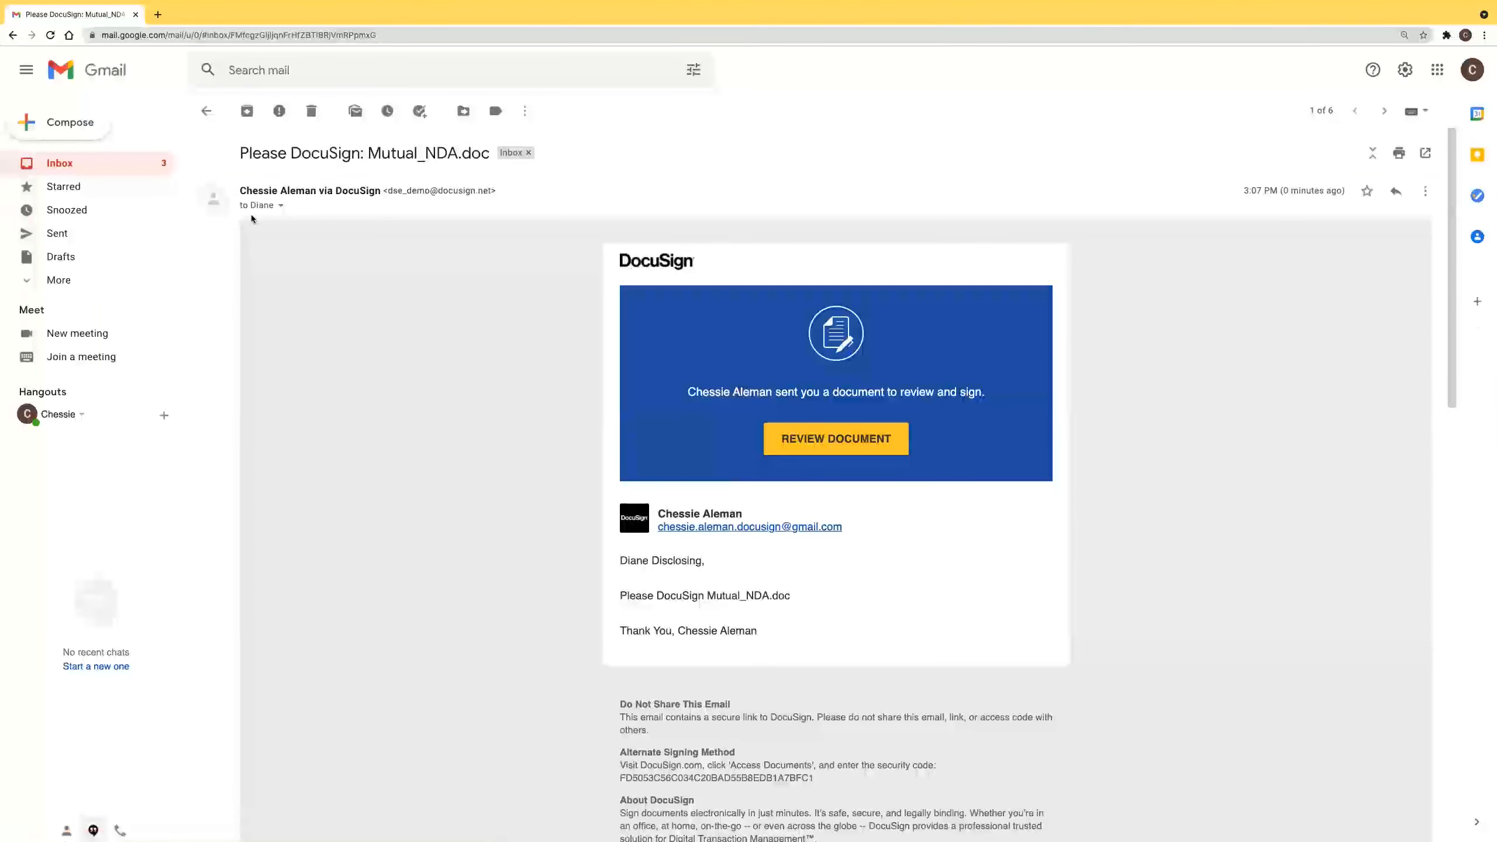
# Open Mutual_NDA.doc for review from the Please DocuSign email.
pyautogui.click(854, 451)
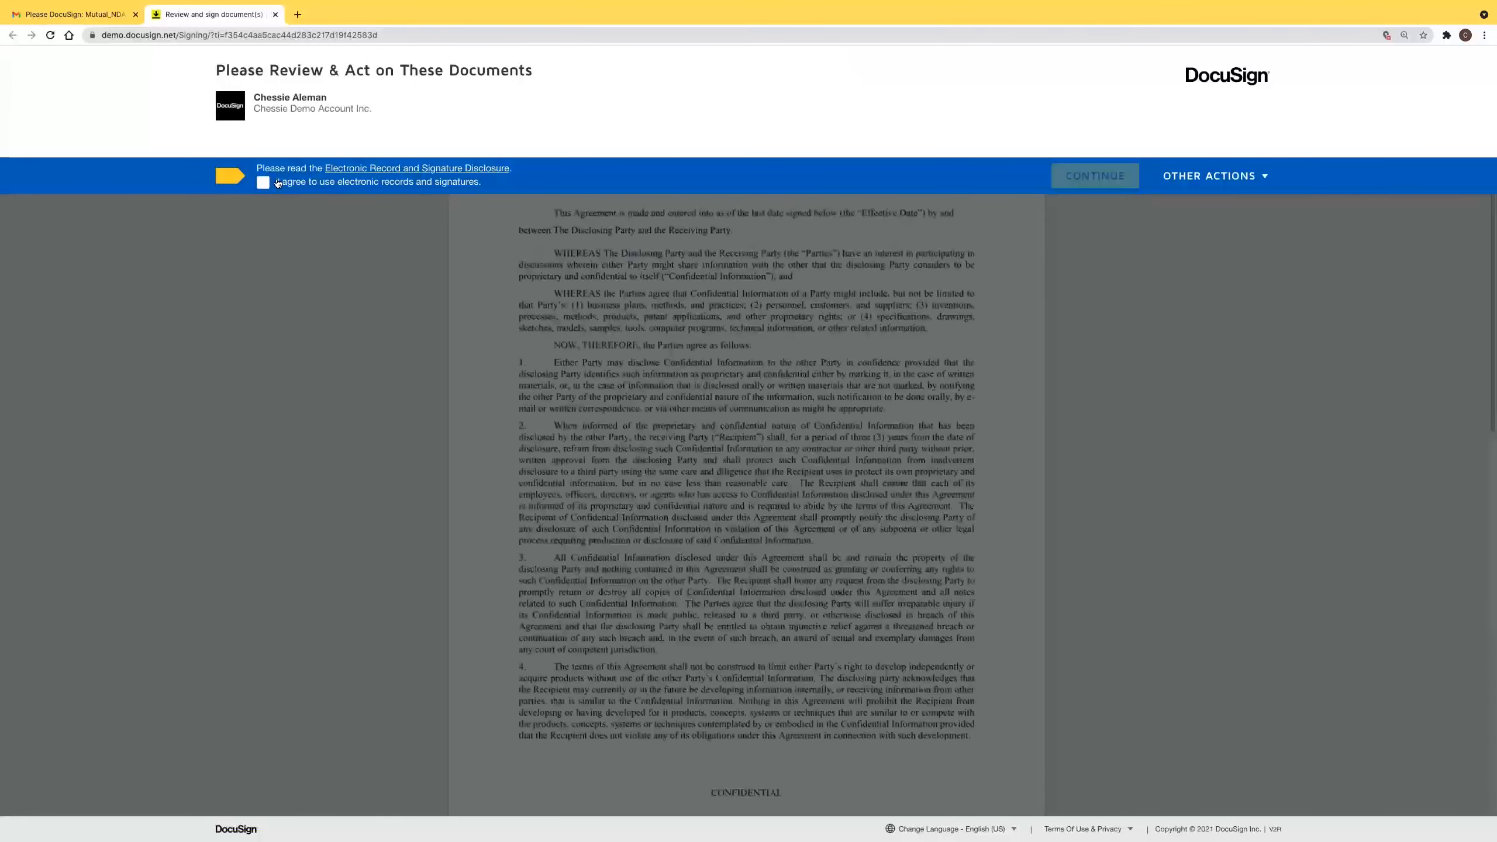
# Agree to electronic records and signatures after reading the disclosure, then continue to the document.
pyautogui.click(347, 184)
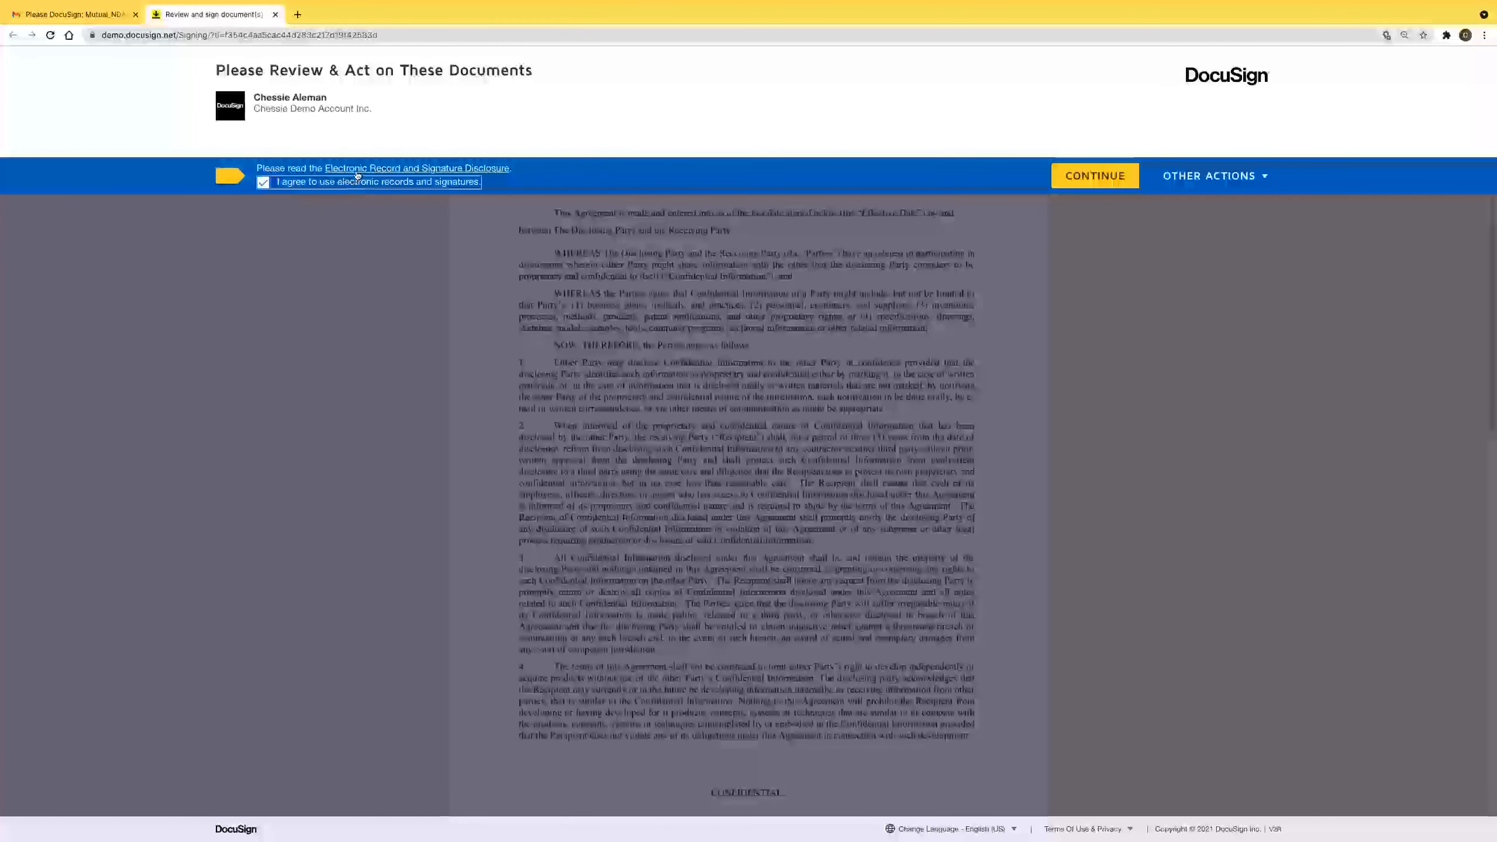
pyautogui.click(415, 169)
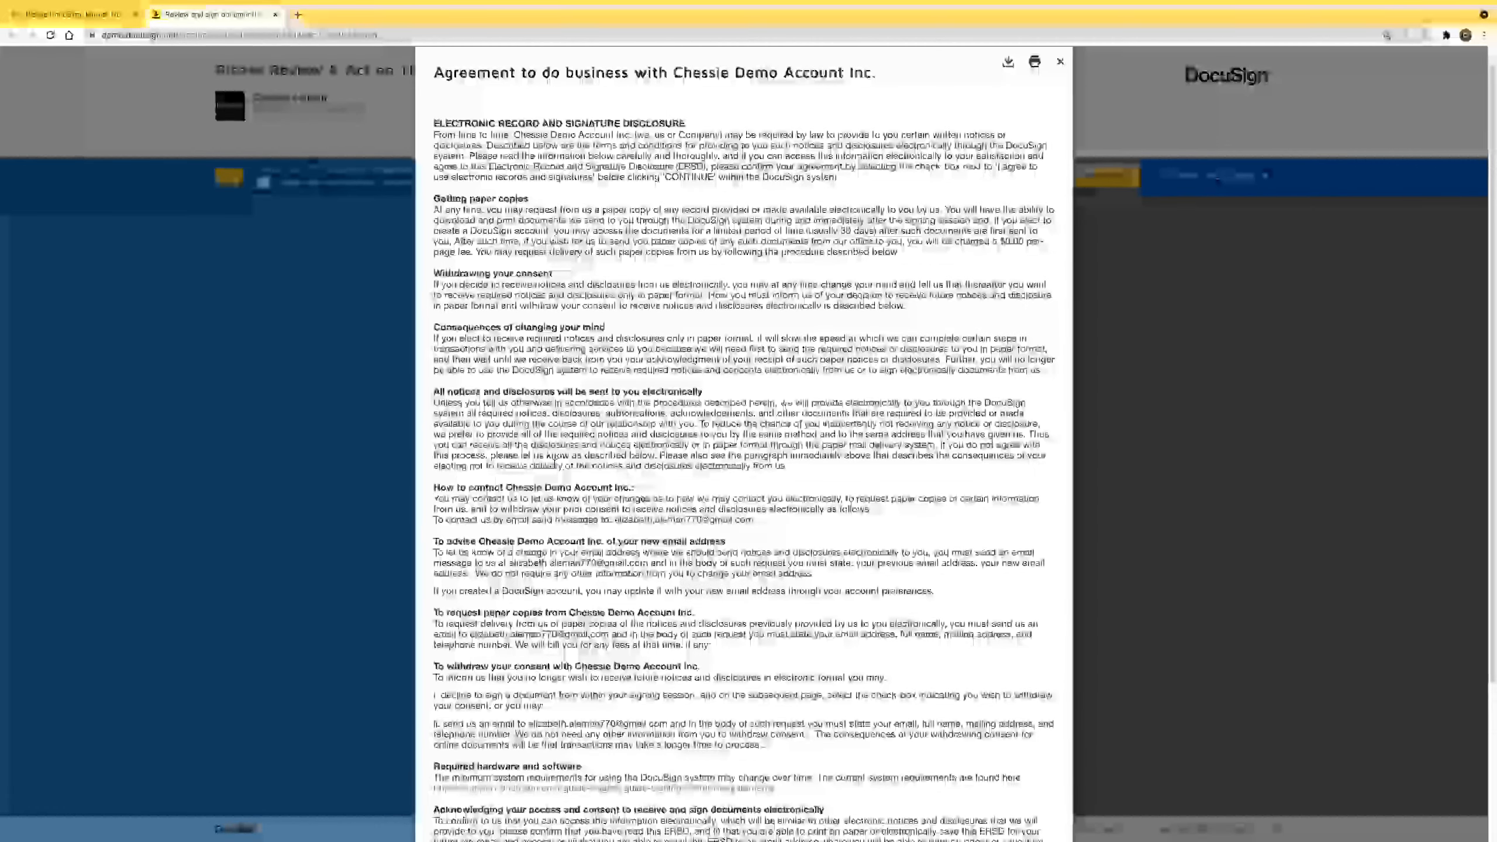
pyautogui.scroll(-3, 532, 118)
pyautogui.scroll(3, 1101, 188)
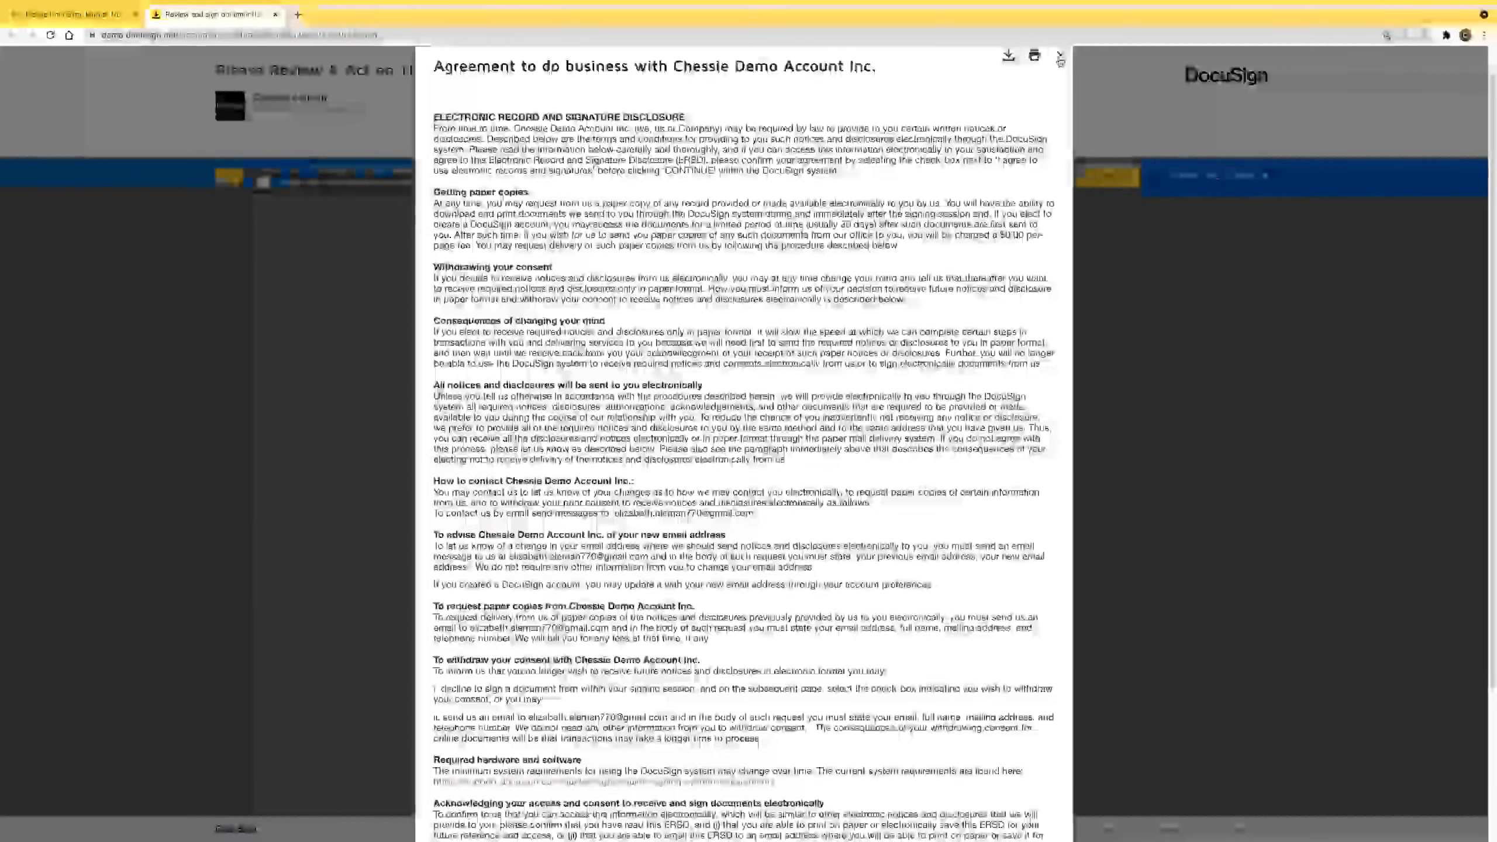
pyautogui.click(1100, 186)
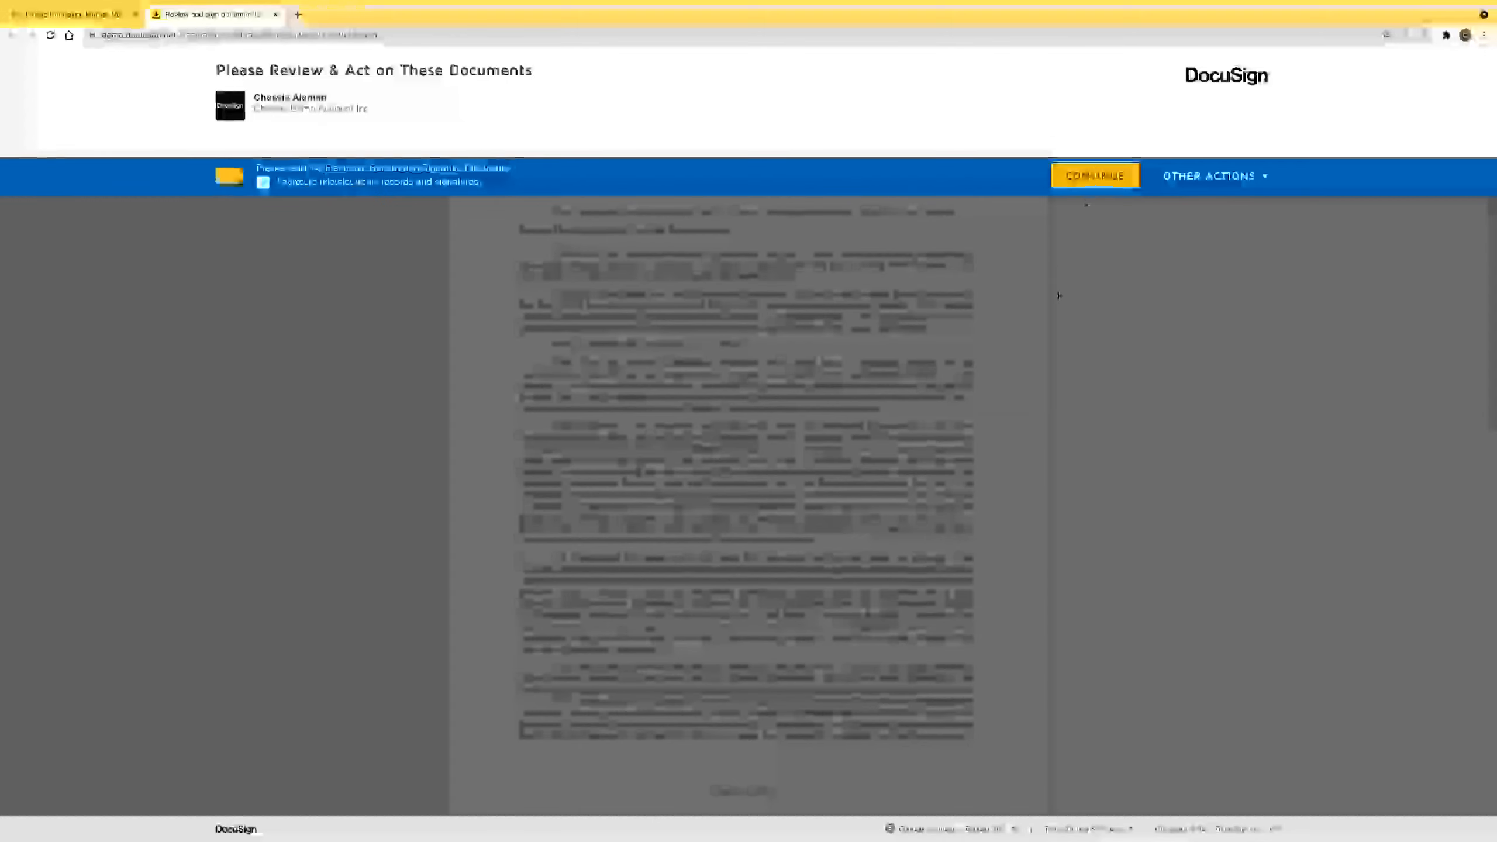
pyautogui.click(1100, 180)
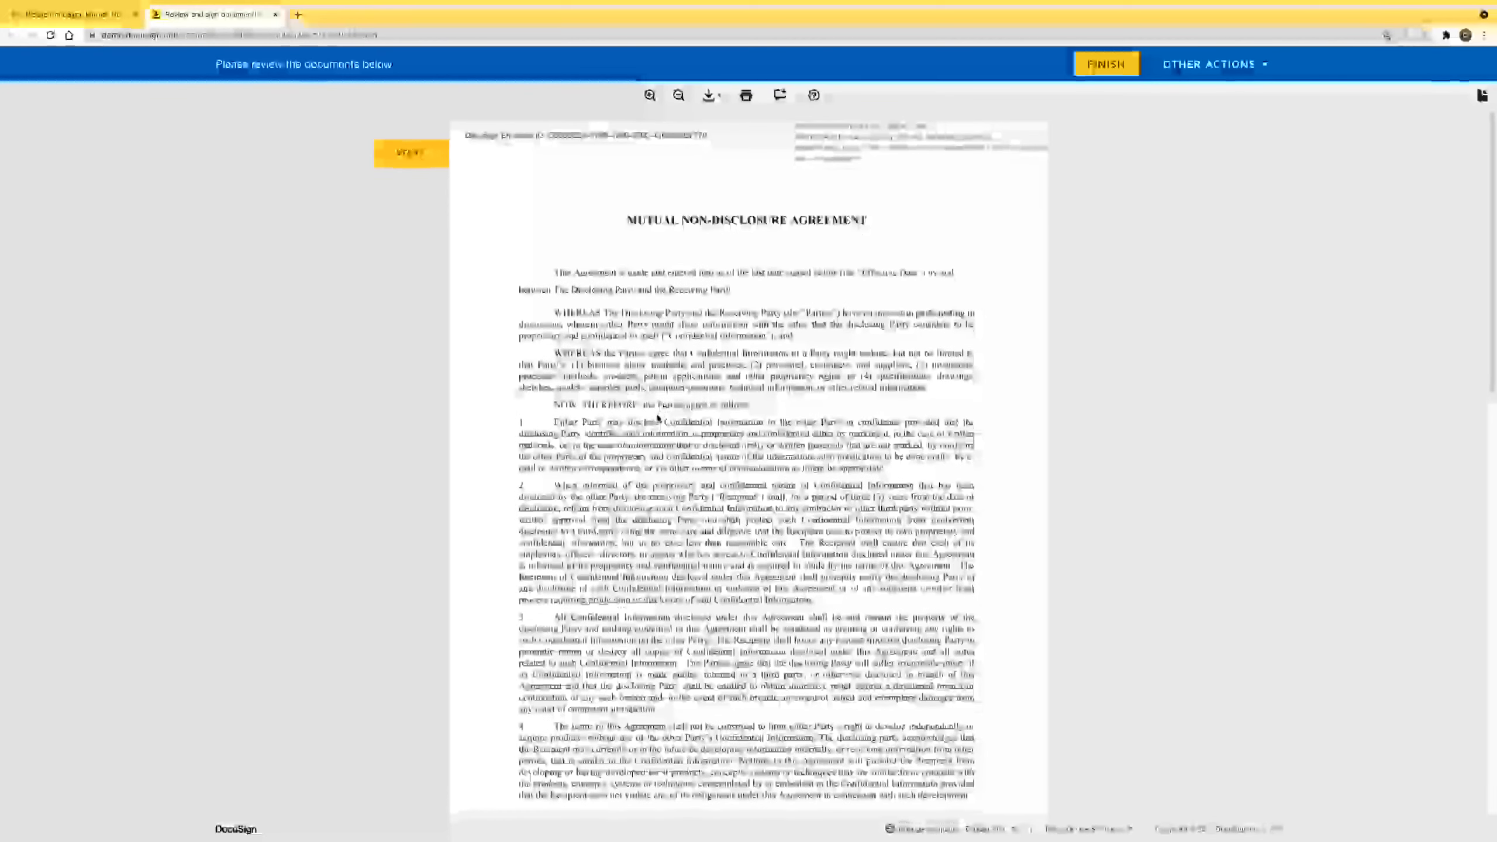
pyautogui.scroll(-15, 664, 461)
# Sign the Disclosing Party field with a ready-made signature style after previewing draw and upload.
pyautogui.click(542, 454)
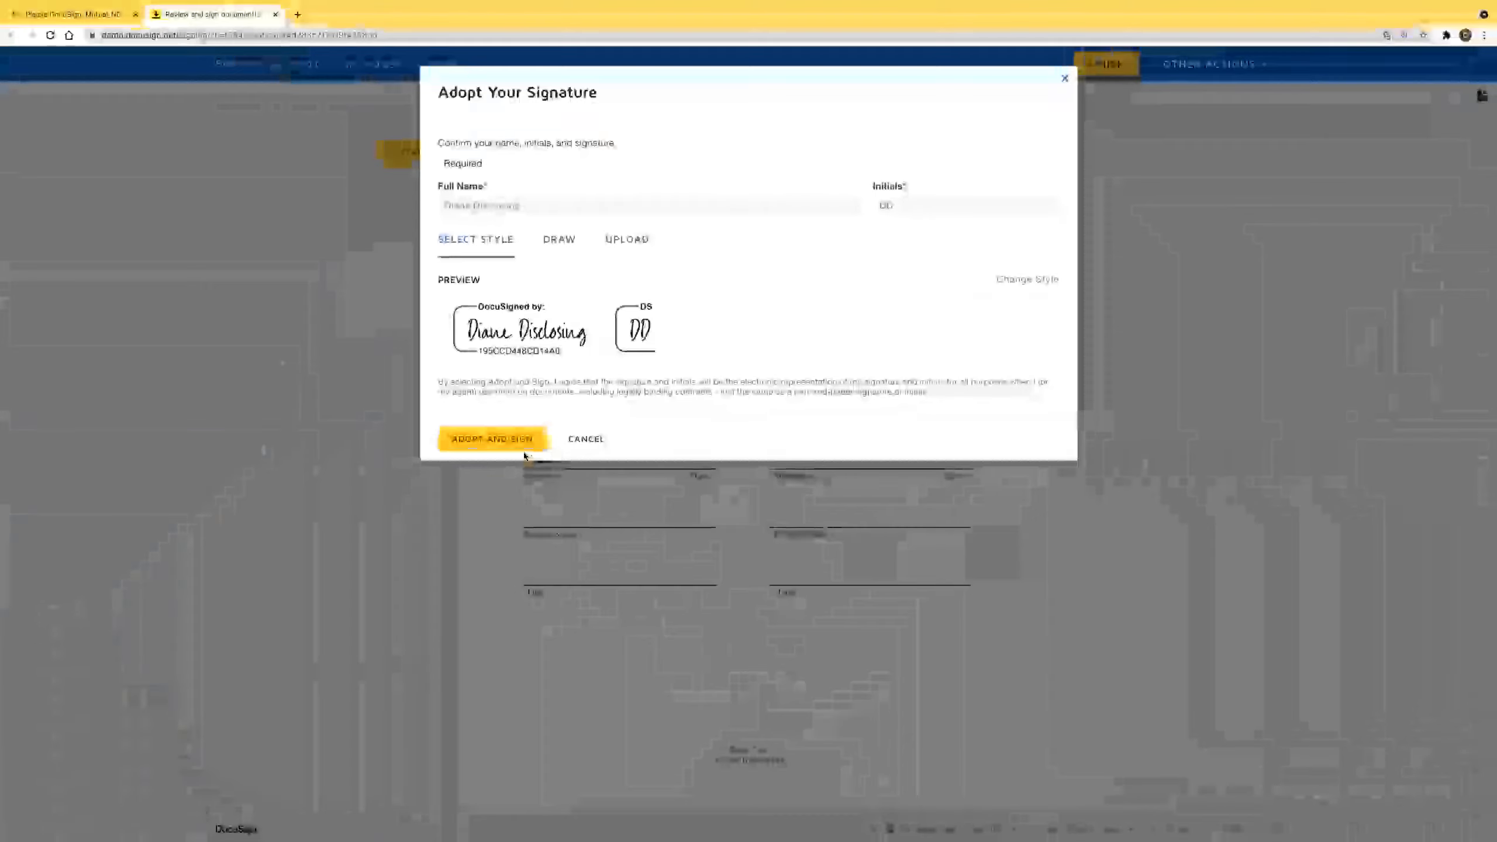
pyautogui.click(560, 242)
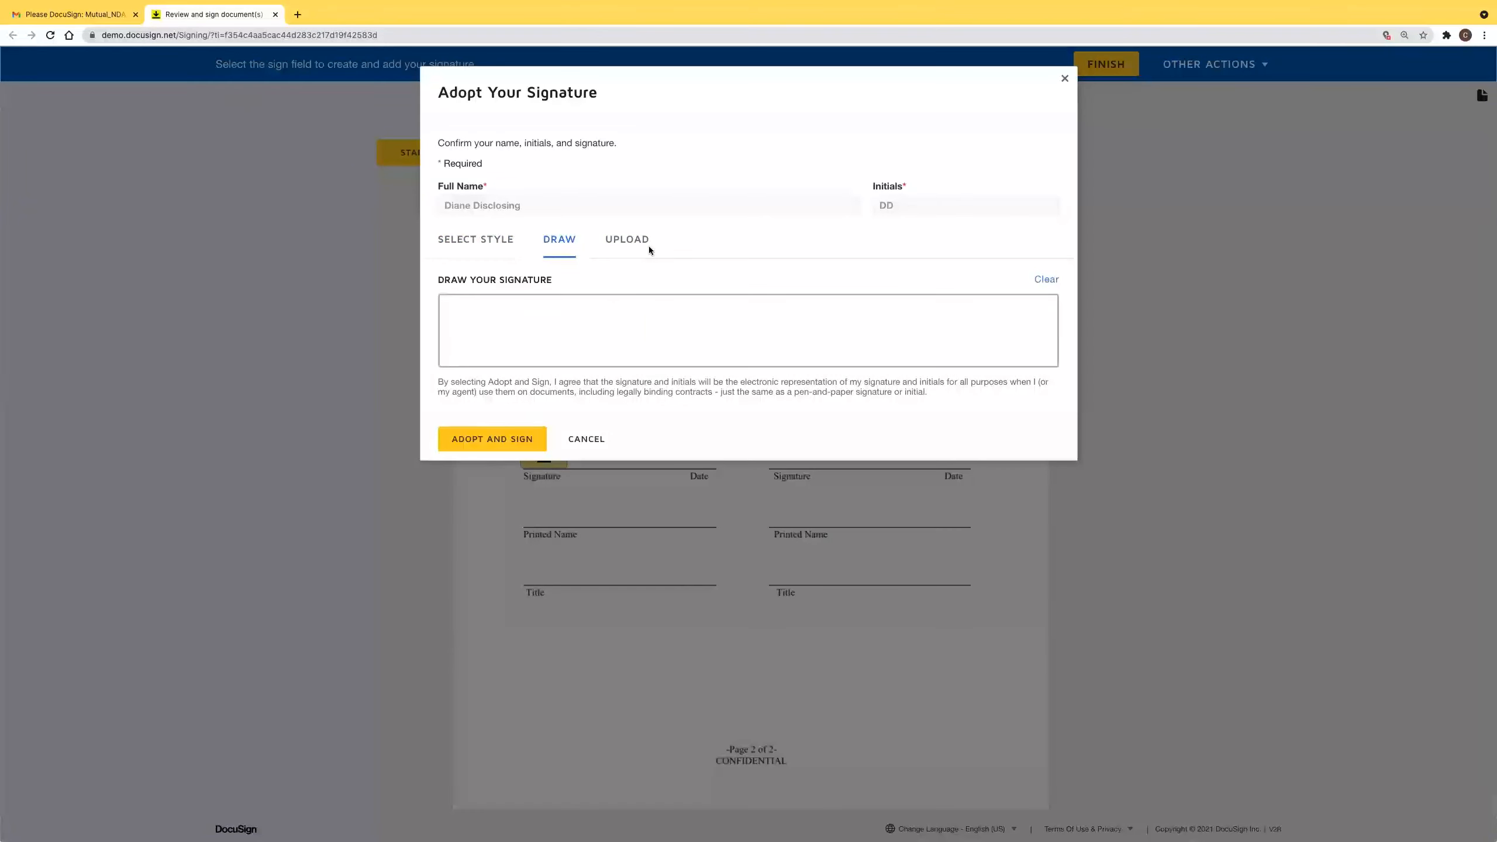
pyautogui.click(646, 249)
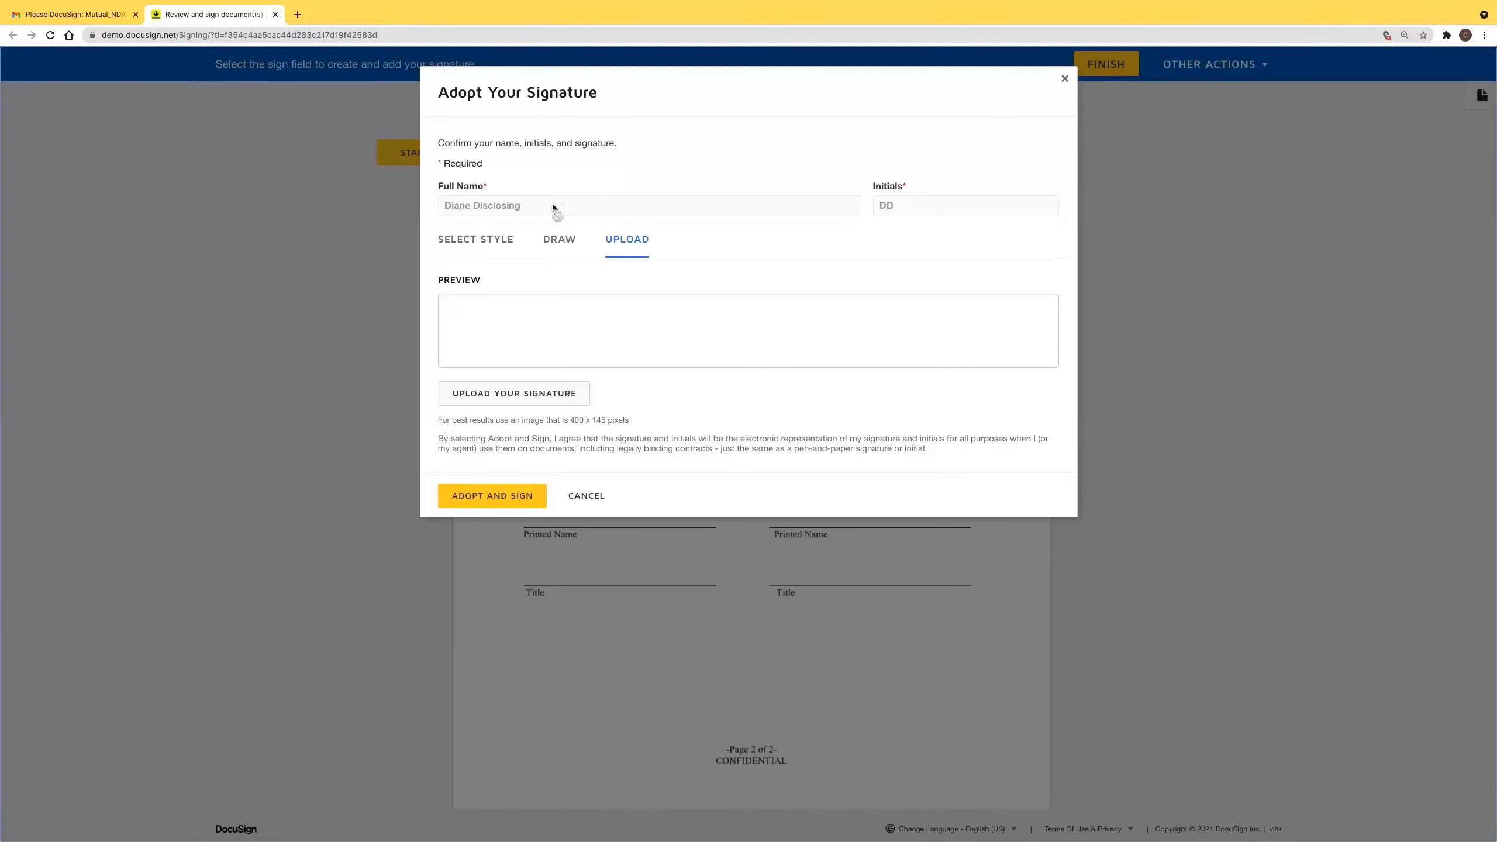
pyautogui.click(476, 241)
pyautogui.click(493, 439)
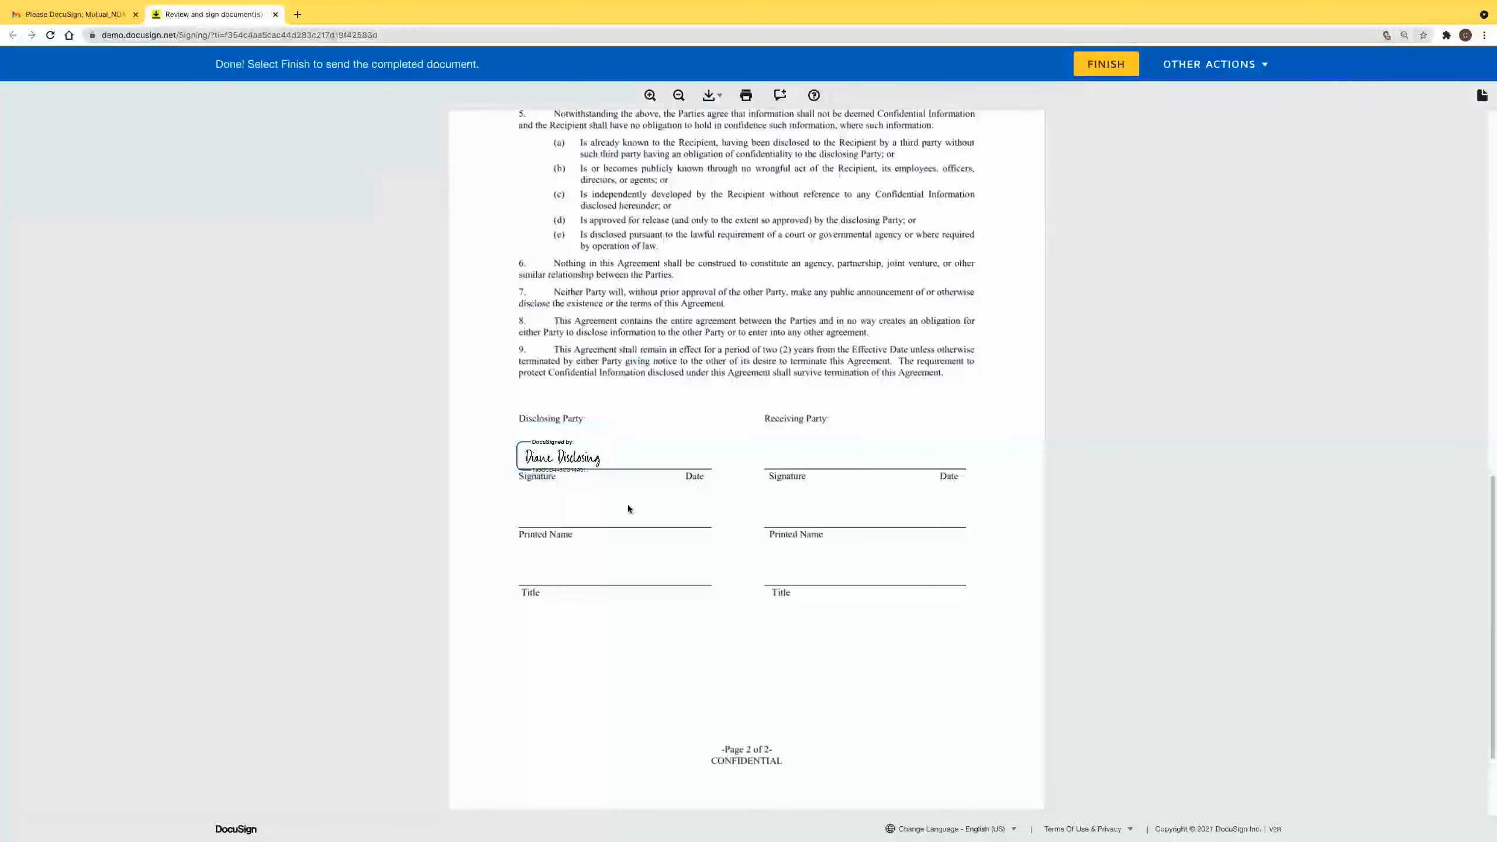
# Post 'Is there an early opt out option?' beside clause 9, visible only to sender and receiving party.
pyautogui.click(782, 99)
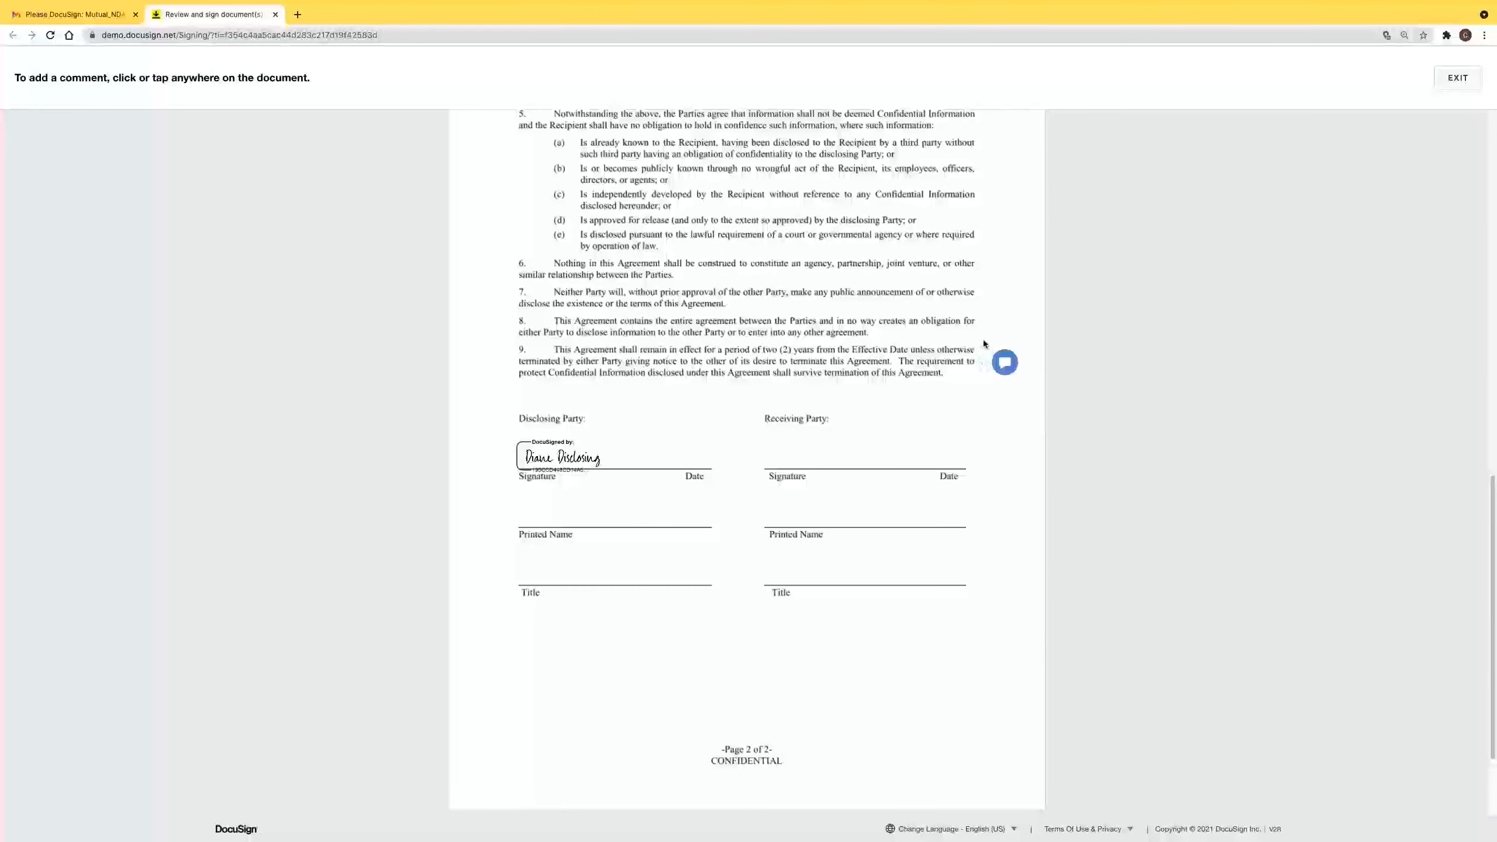
pyautogui.click(999, 386)
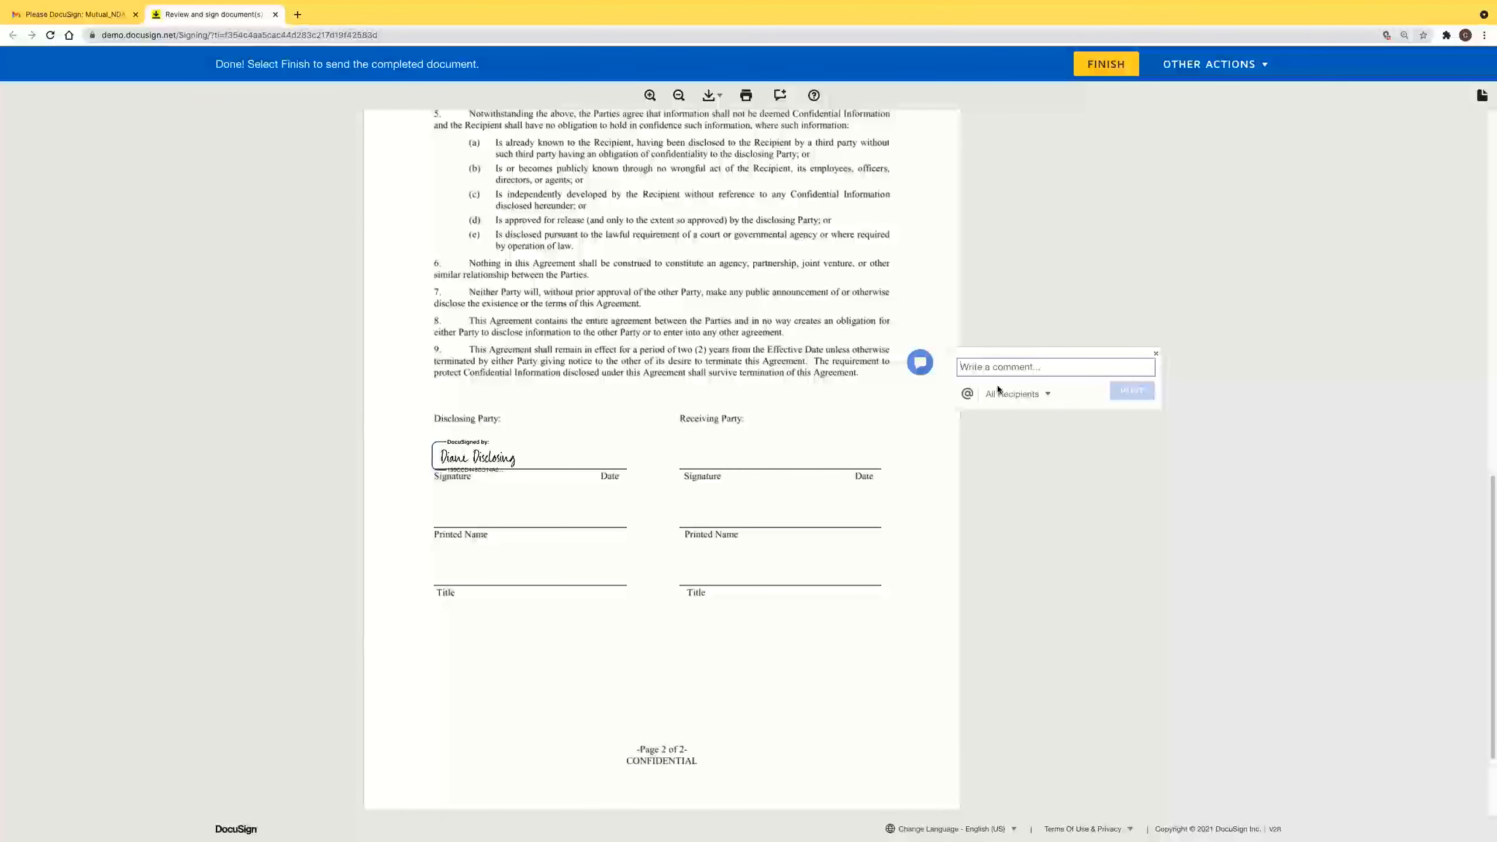
pyautogui.write('Is t')
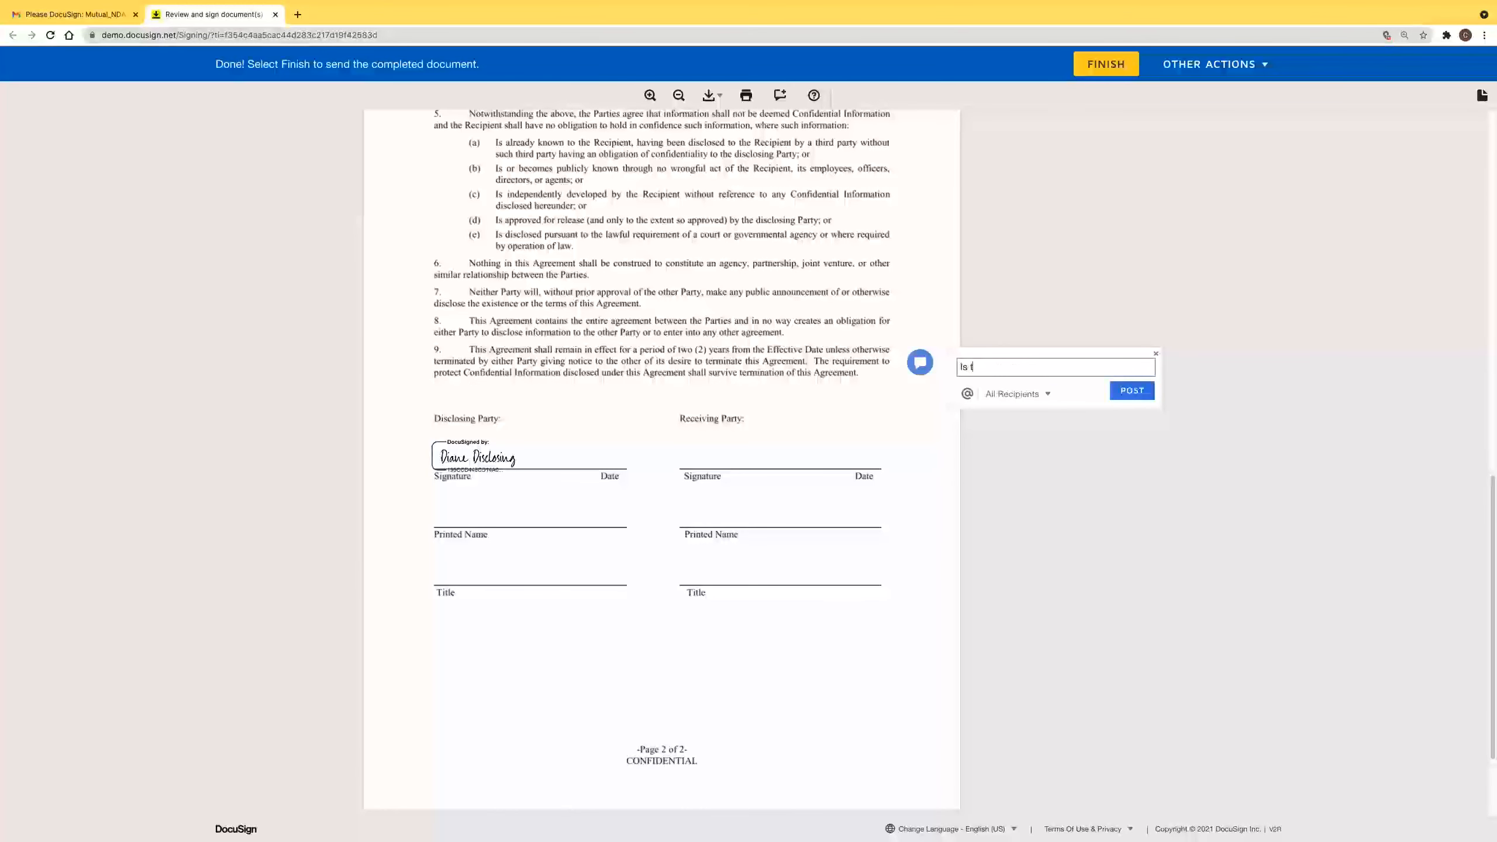
pyautogui.write('here an early opt out option?')
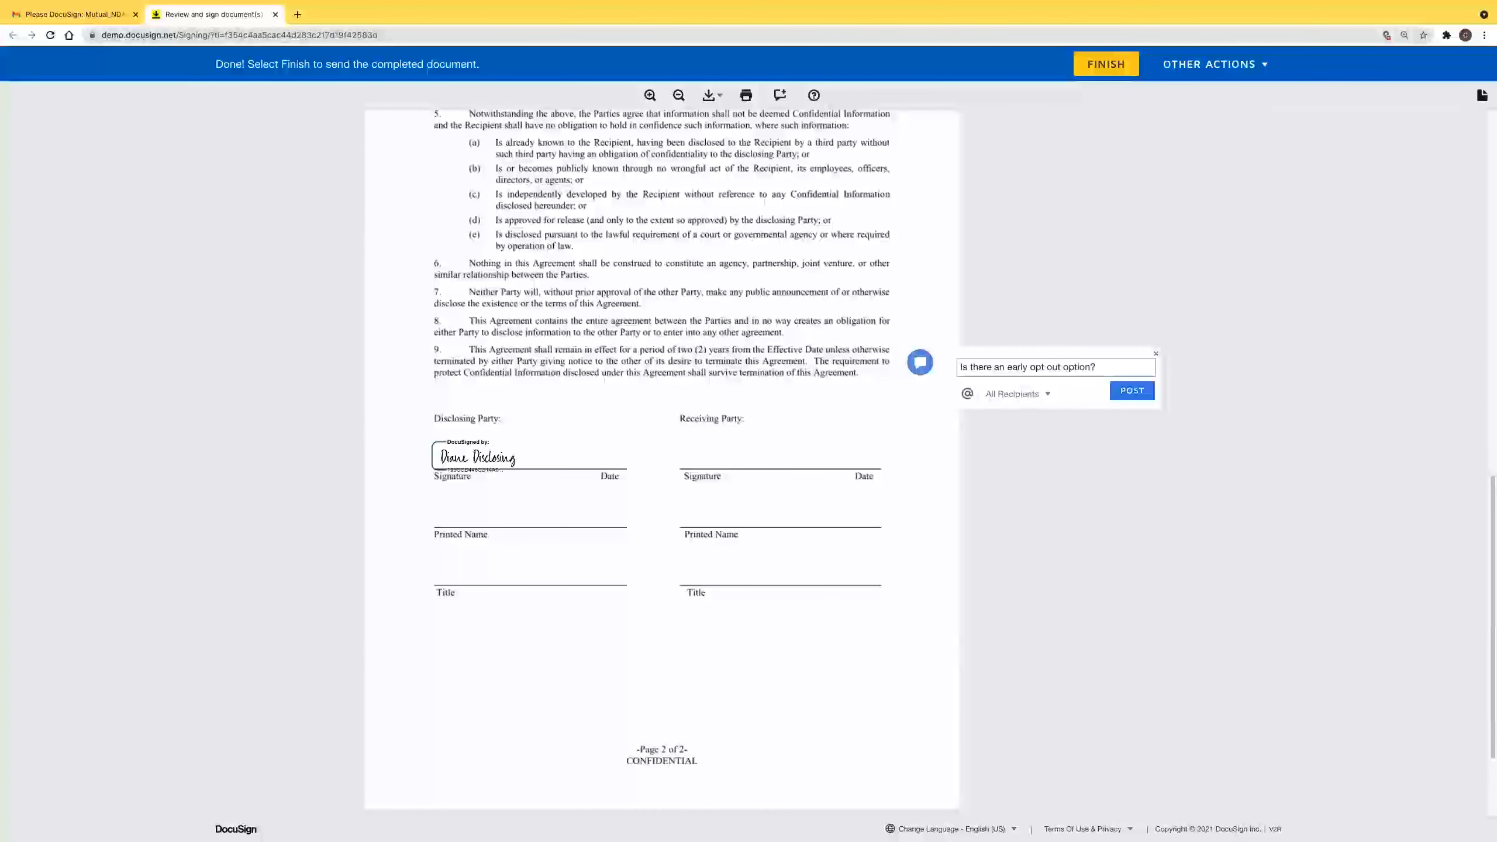
pyautogui.click(1036, 399)
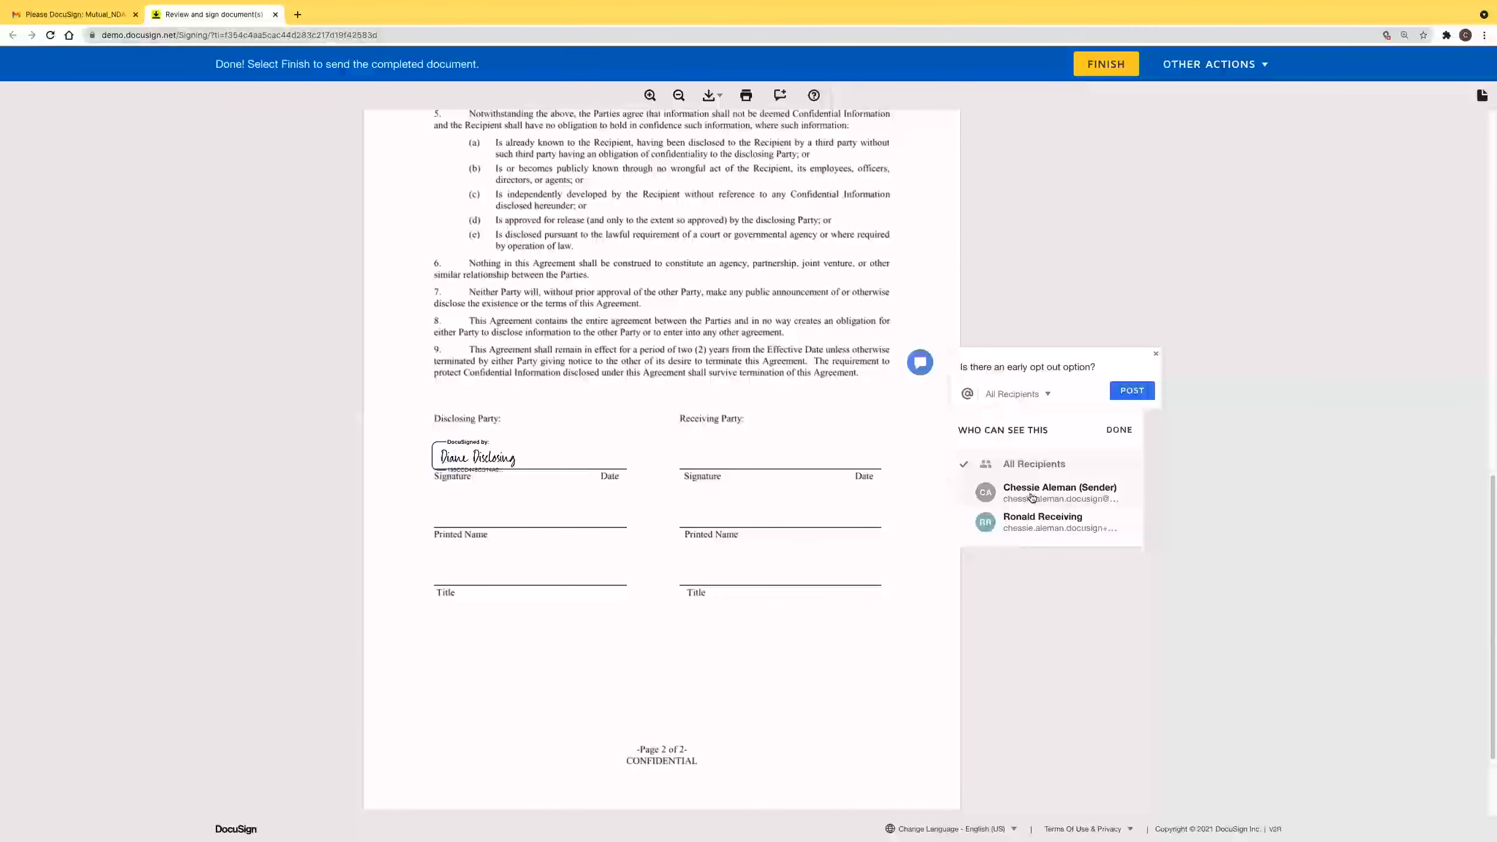
pyautogui.click(1034, 528)
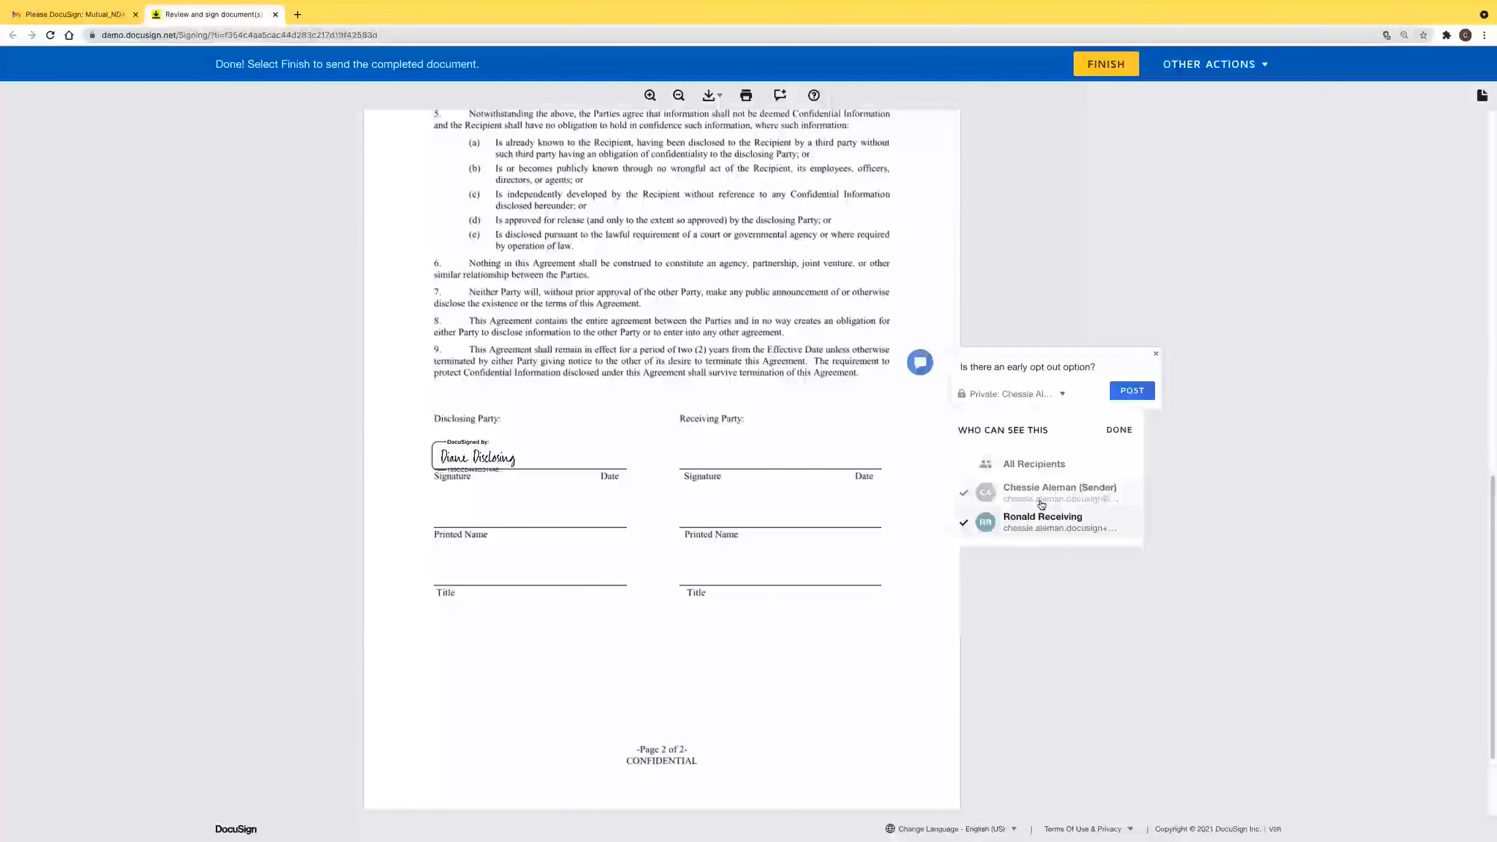
pyautogui.click(1132, 391)
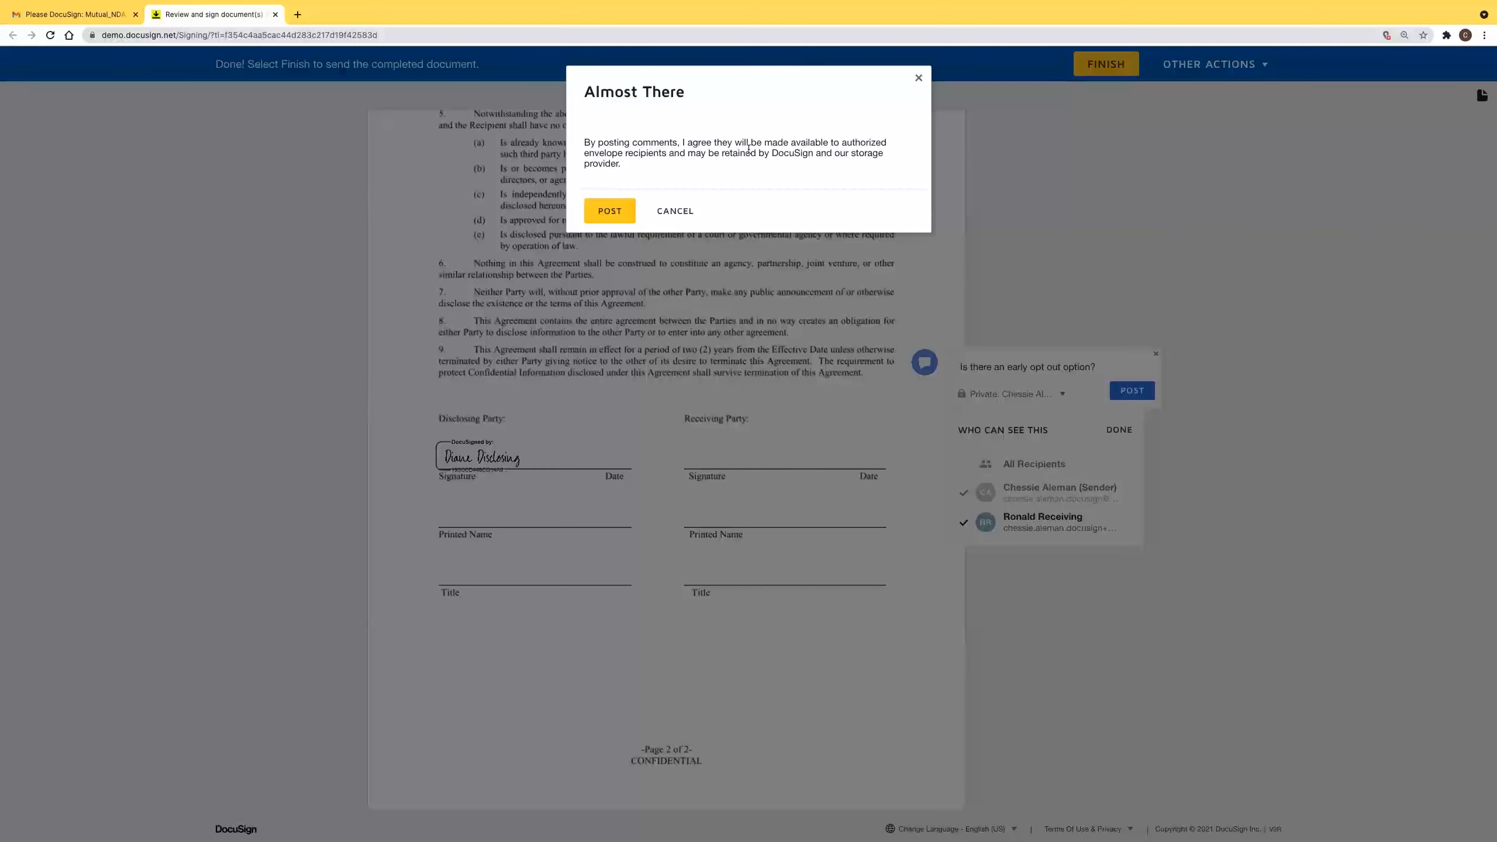
pyautogui.click(612, 210)
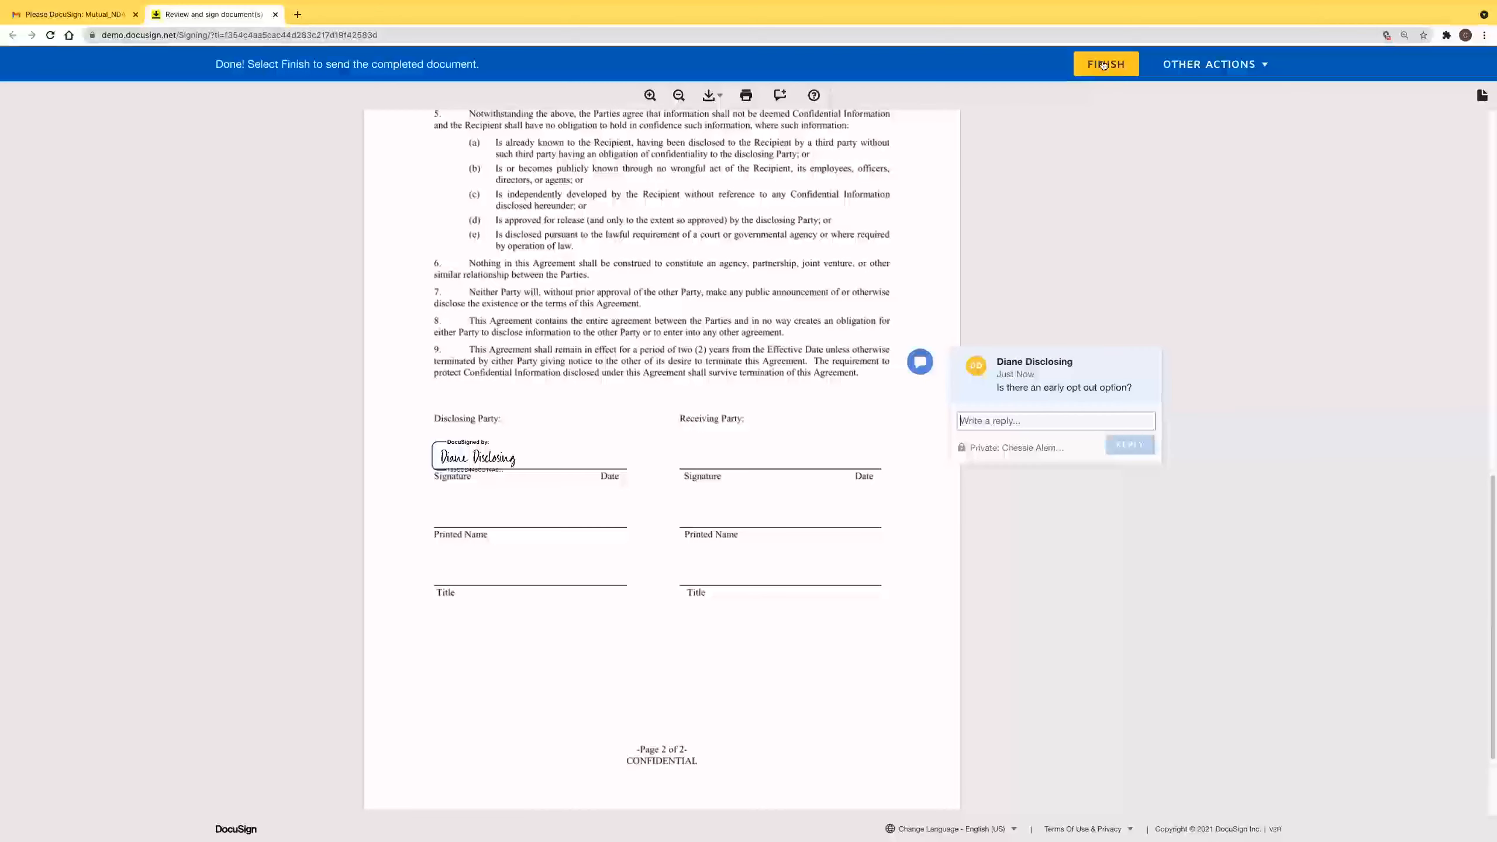
# Finish signing, decline saving a copy, and switch back to Gmail.
pyautogui.click(1105, 64)
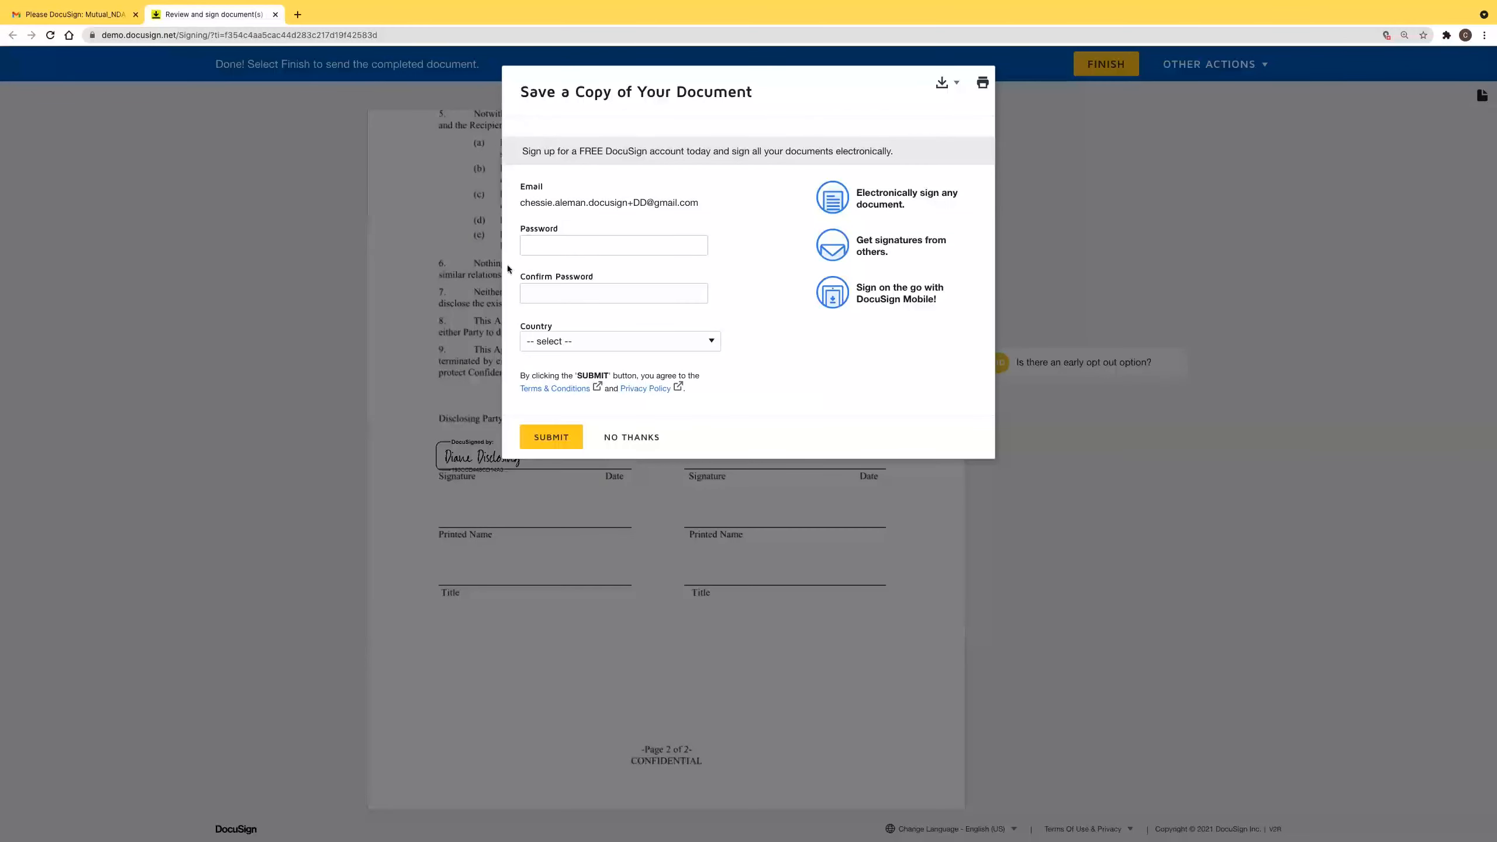
pyautogui.click(623, 439)
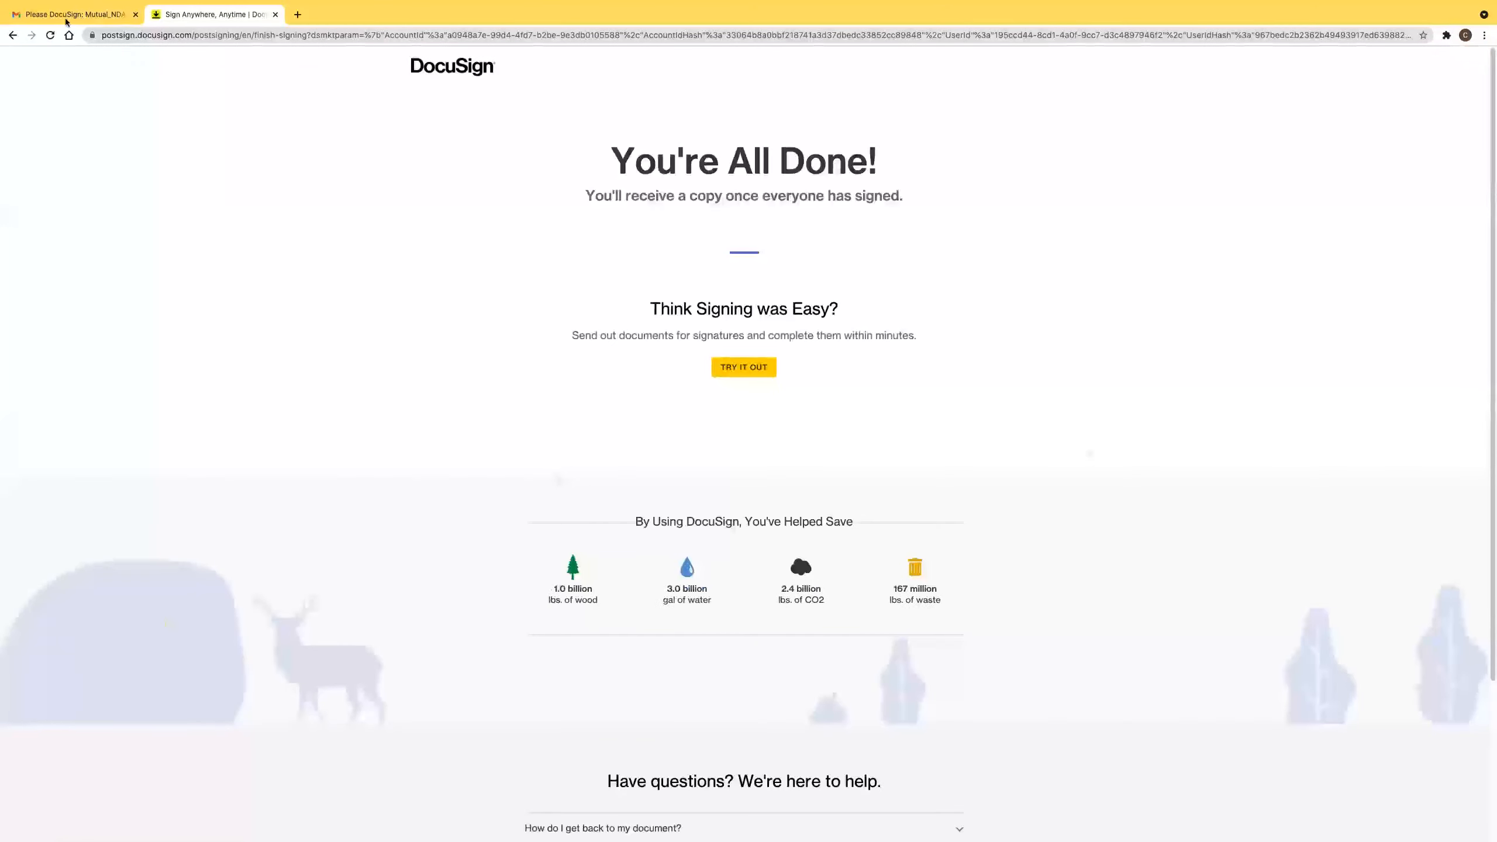
pyautogui.click(66, 18)
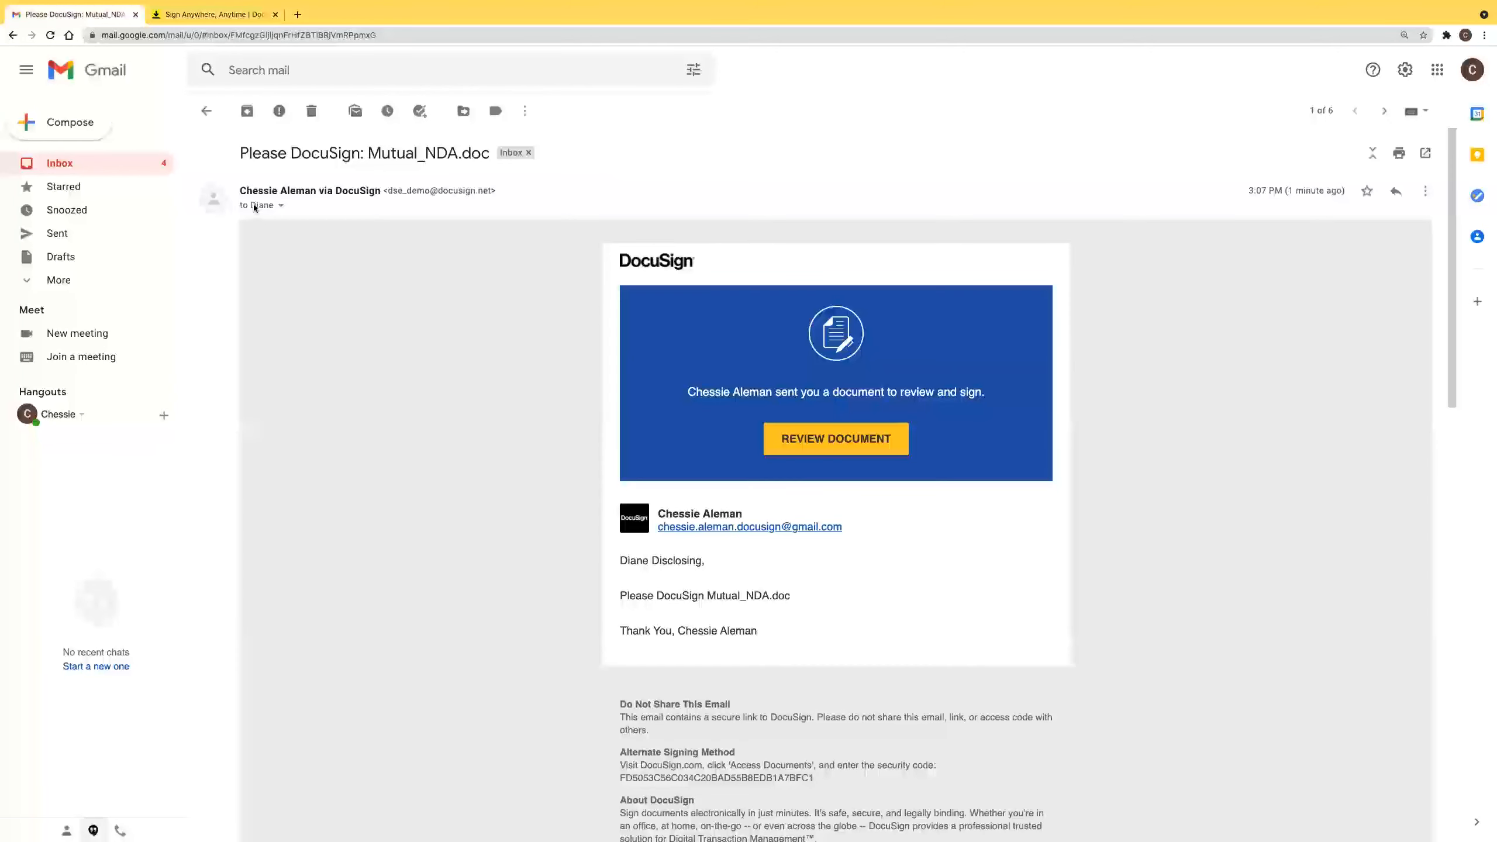
# Read the New comment email, then open the receiving party's Mutual_NDA.doc request for review.
pyautogui.click(207, 111)
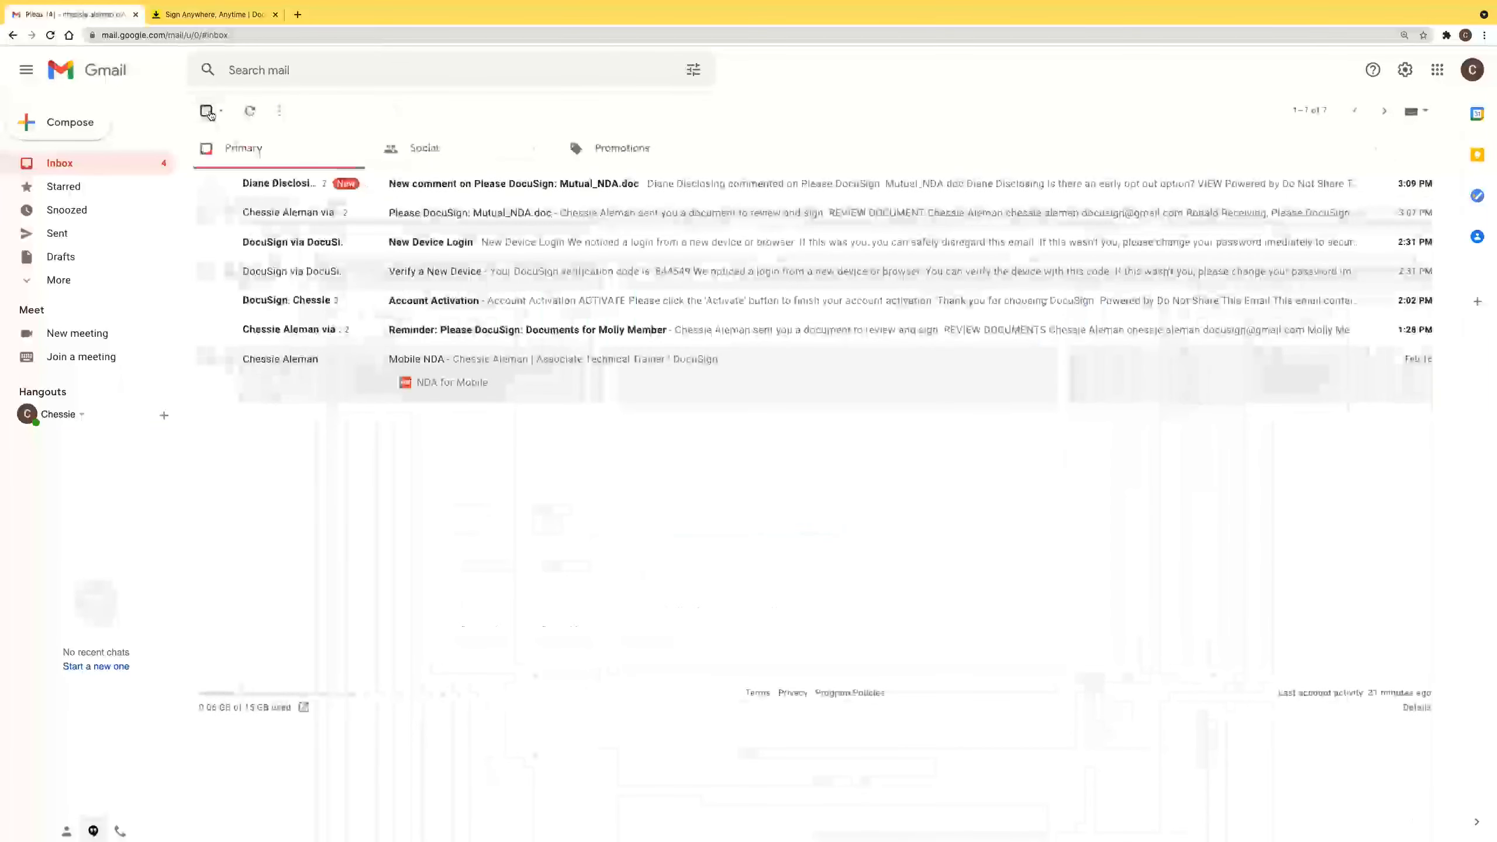
pyautogui.click(267, 187)
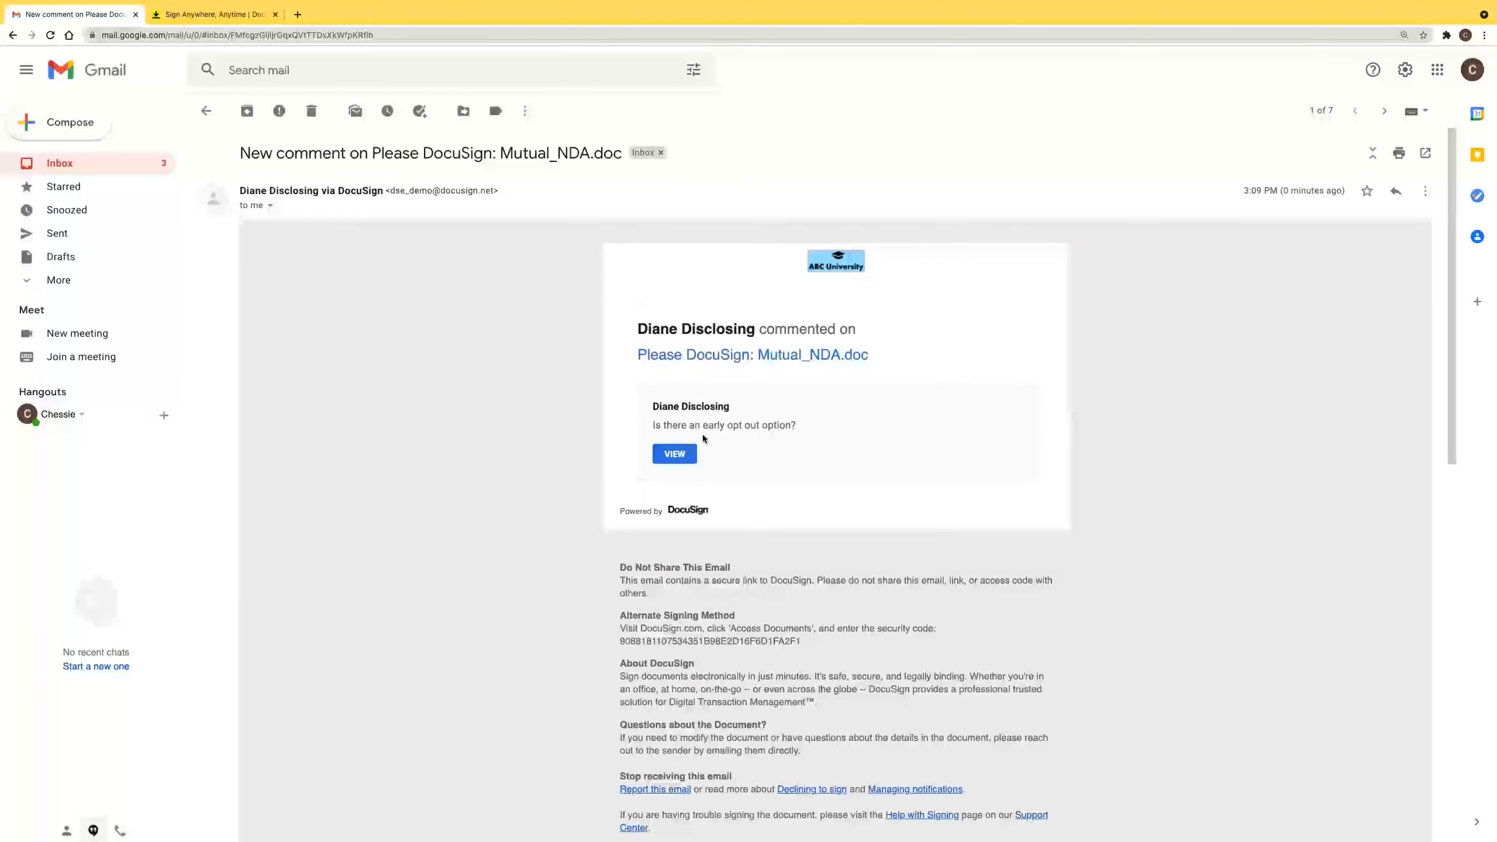
pyautogui.click(207, 112)
pyautogui.click(354, 211)
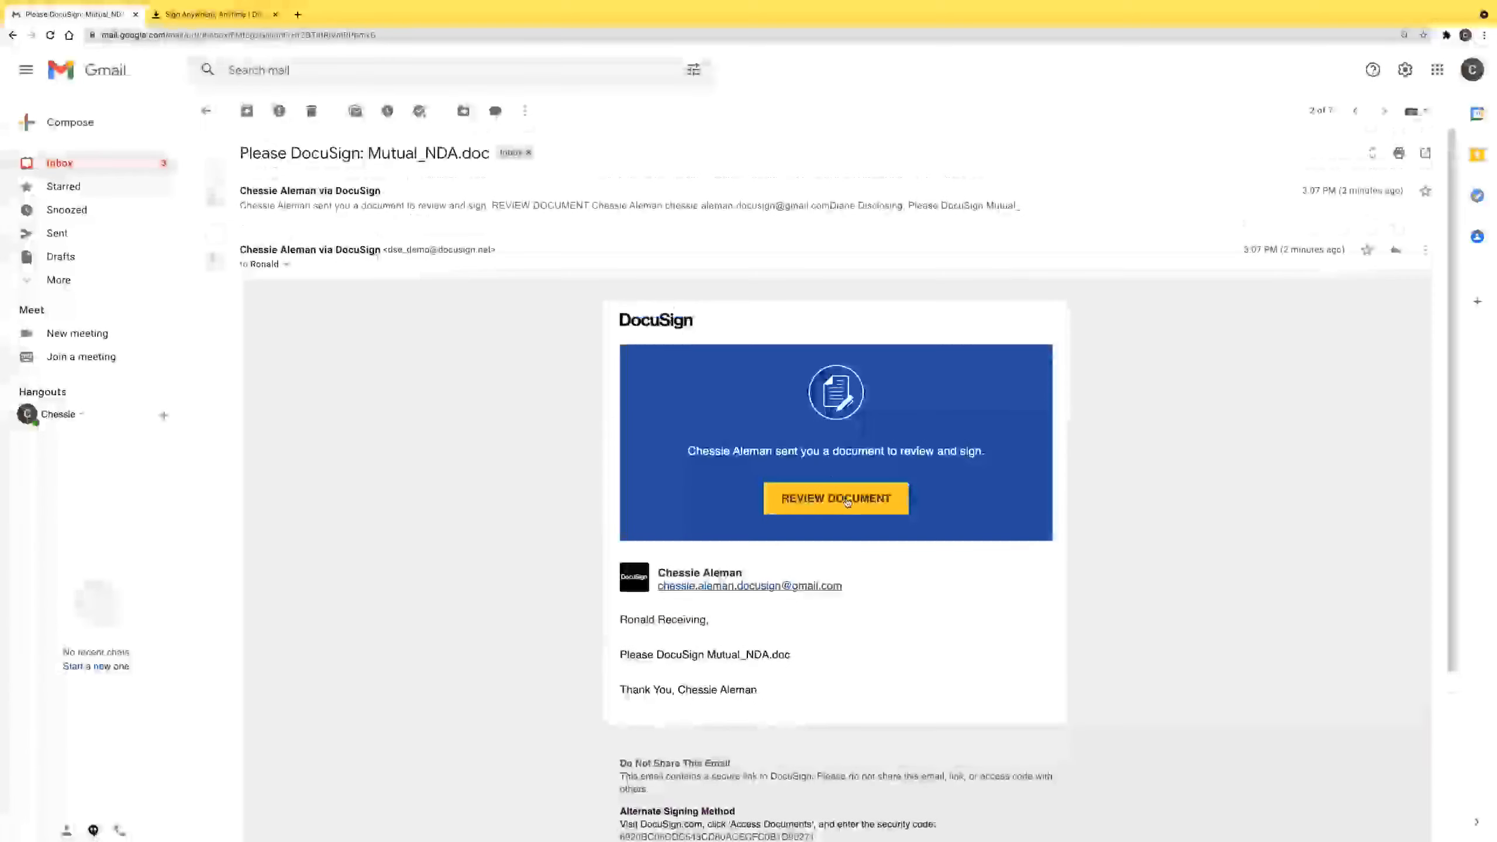
pyautogui.click(847, 501)
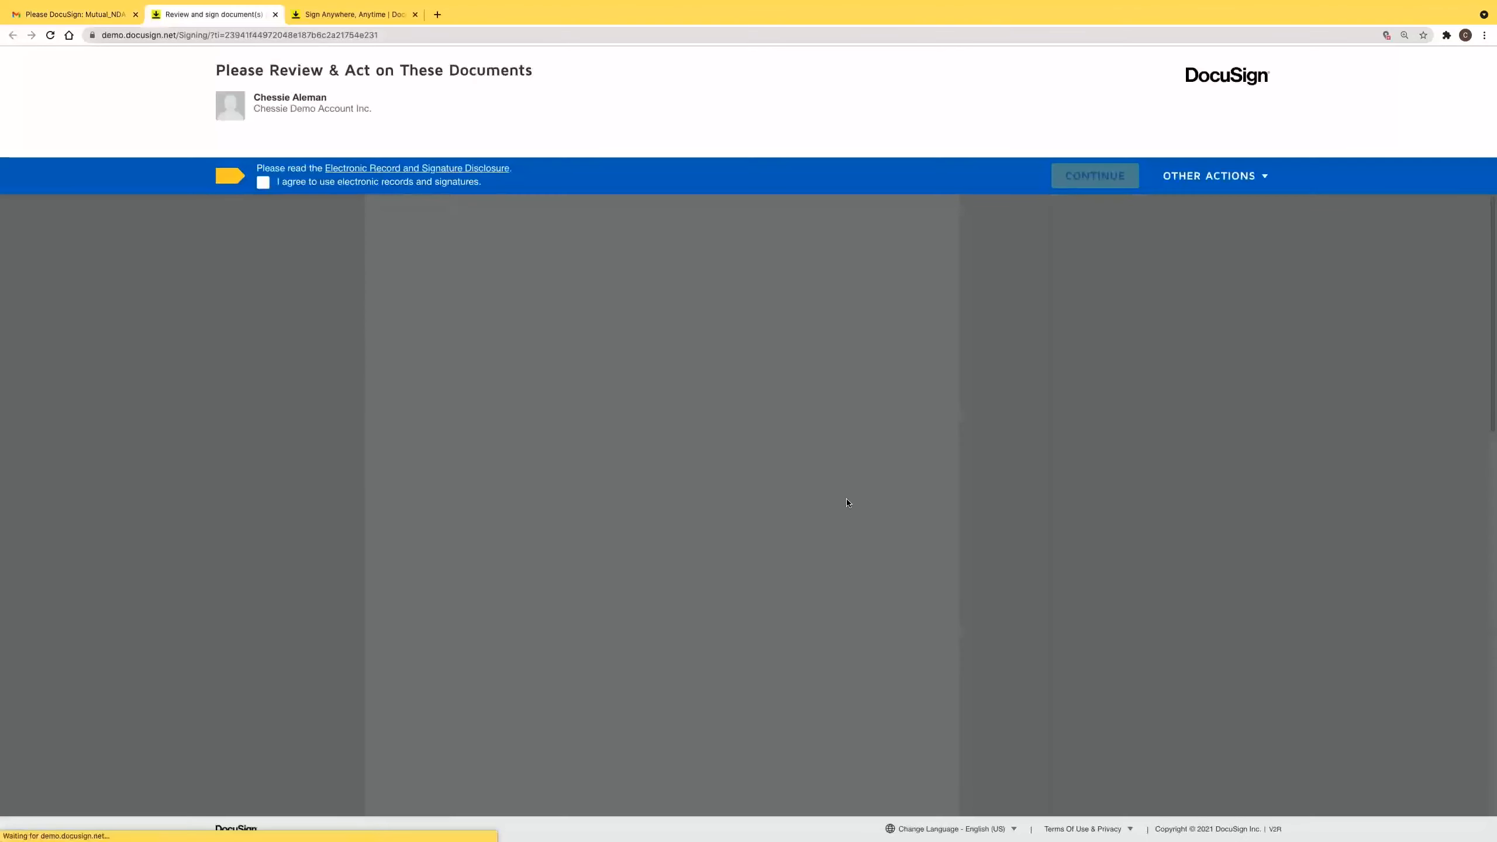
# Accept electronic records and privately reply 'Yes. There is an option to opt out at 18 months. This is noted in clause 9.'.
pyautogui.click(278, 183)
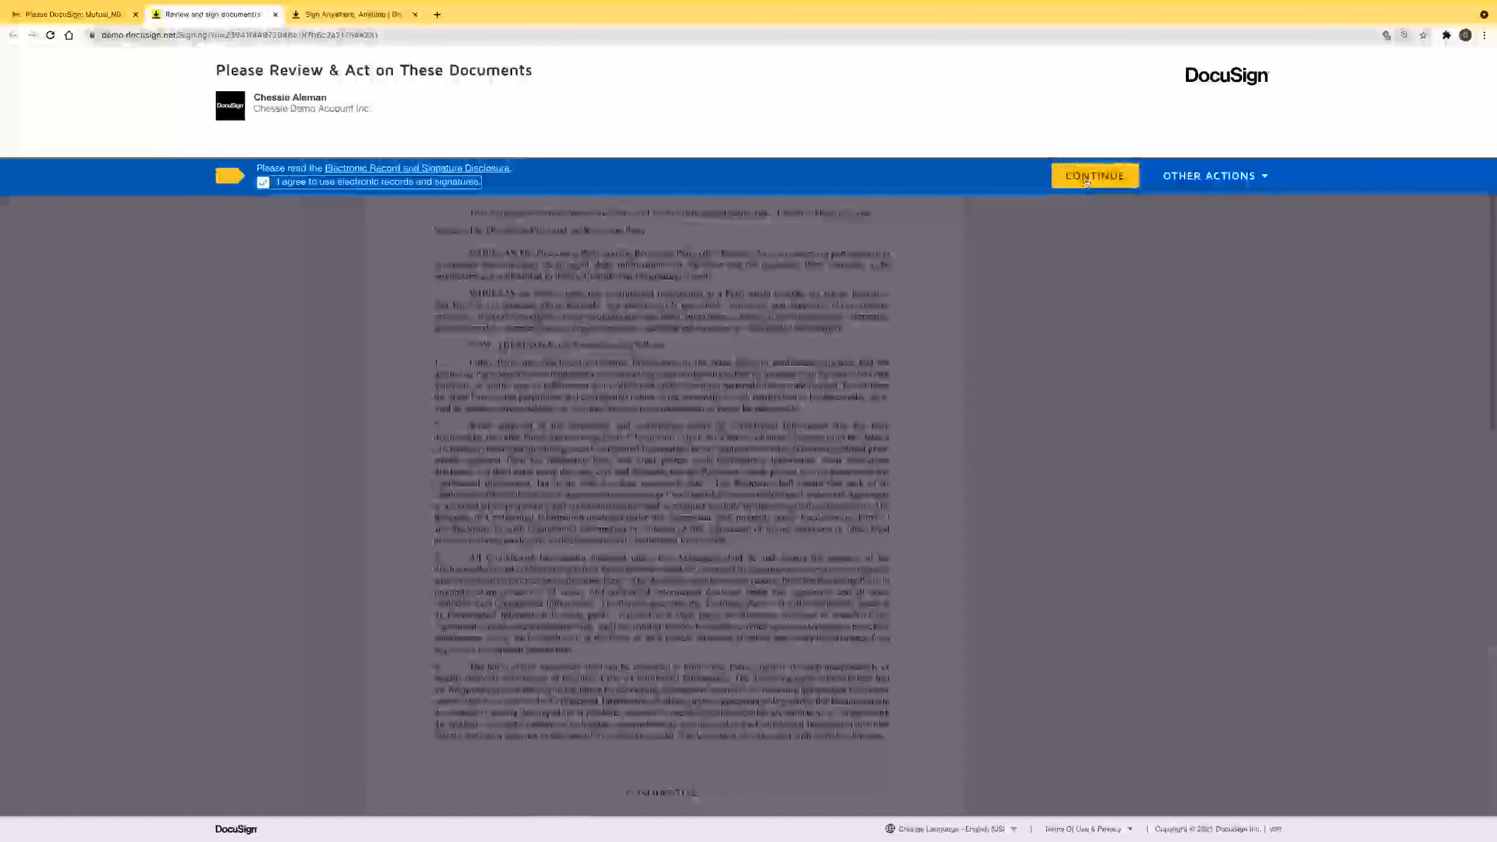
pyautogui.scroll(-6, 656, 401)
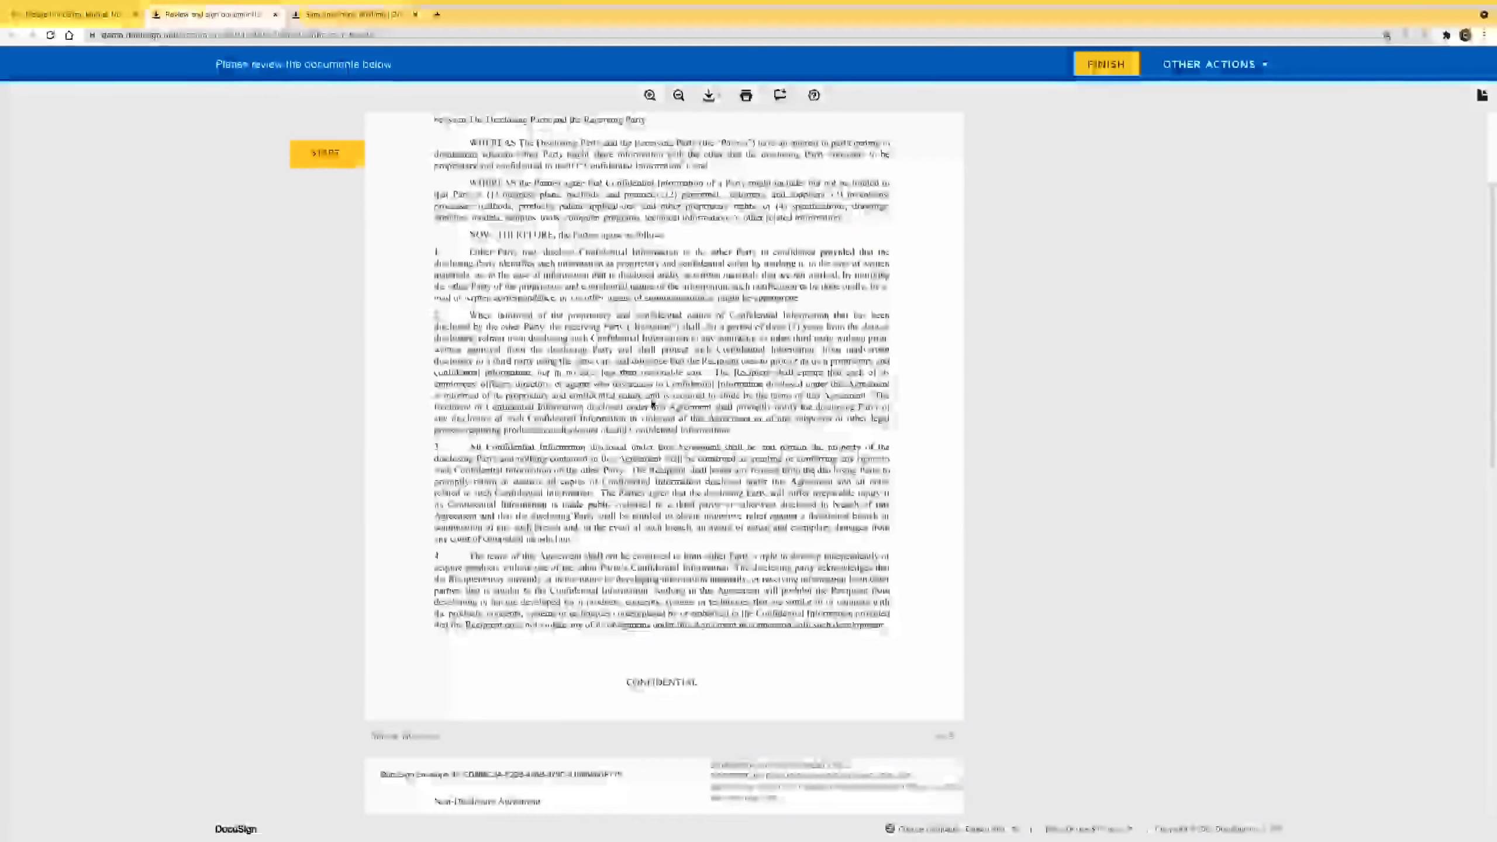
pyautogui.scroll(-7, 656, 412)
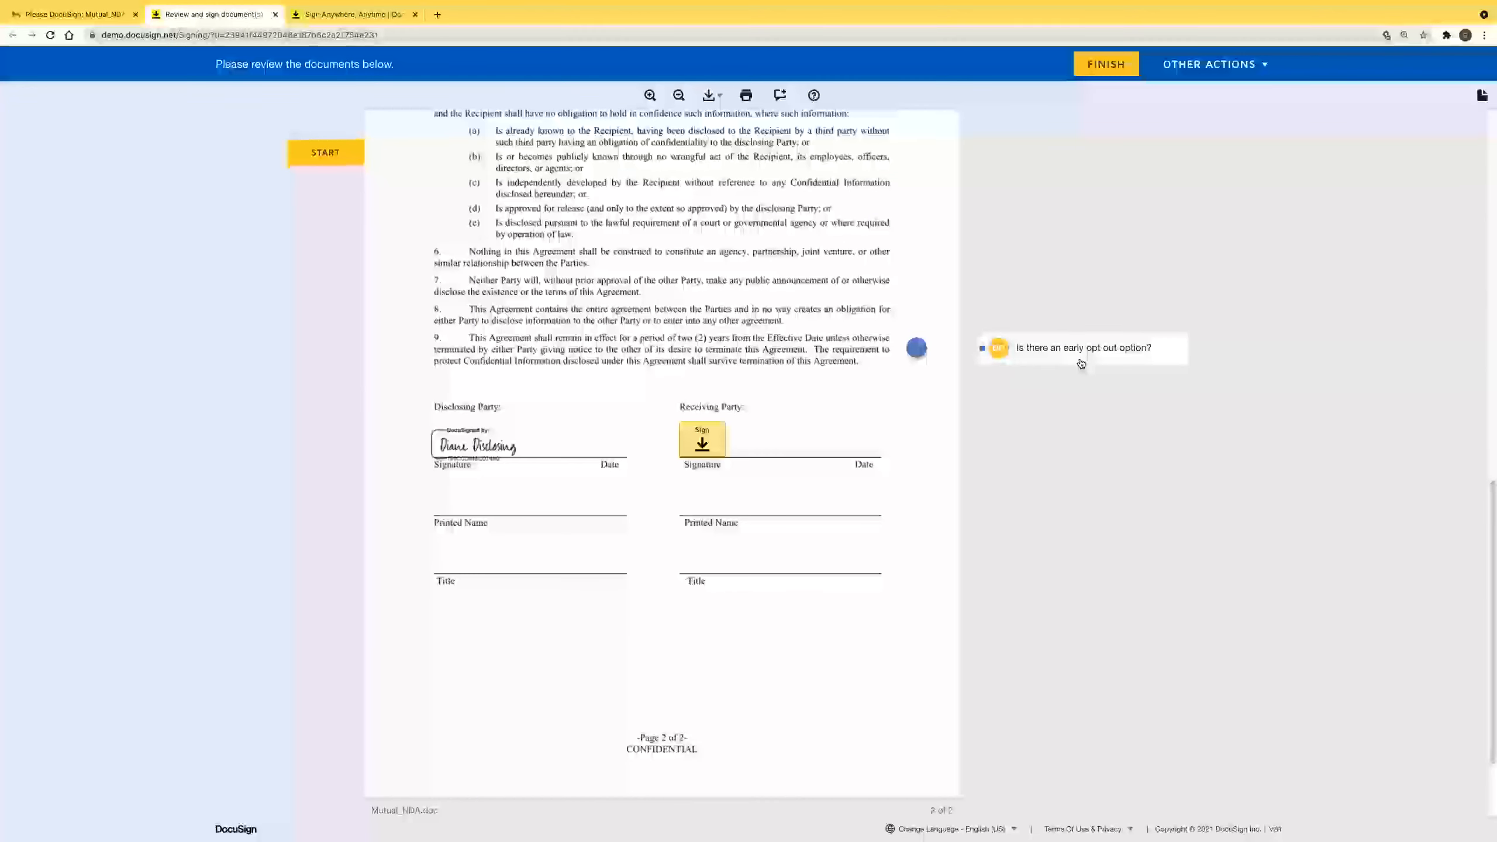
pyautogui.click(1083, 362)
pyautogui.write('Yes. There is an option to opt out ')
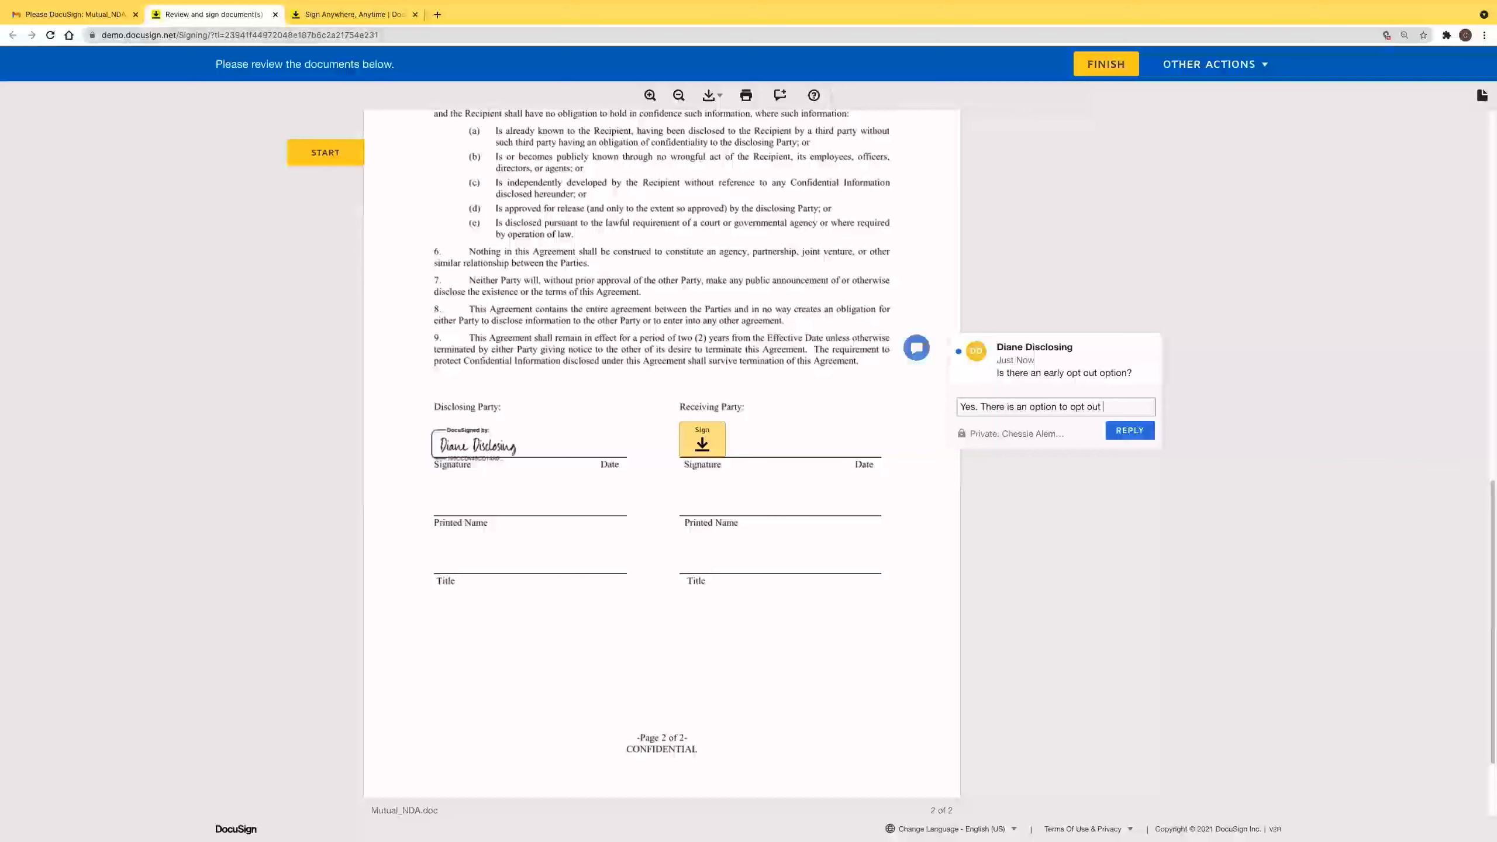
pyautogui.write('at 18 months. This is noted')
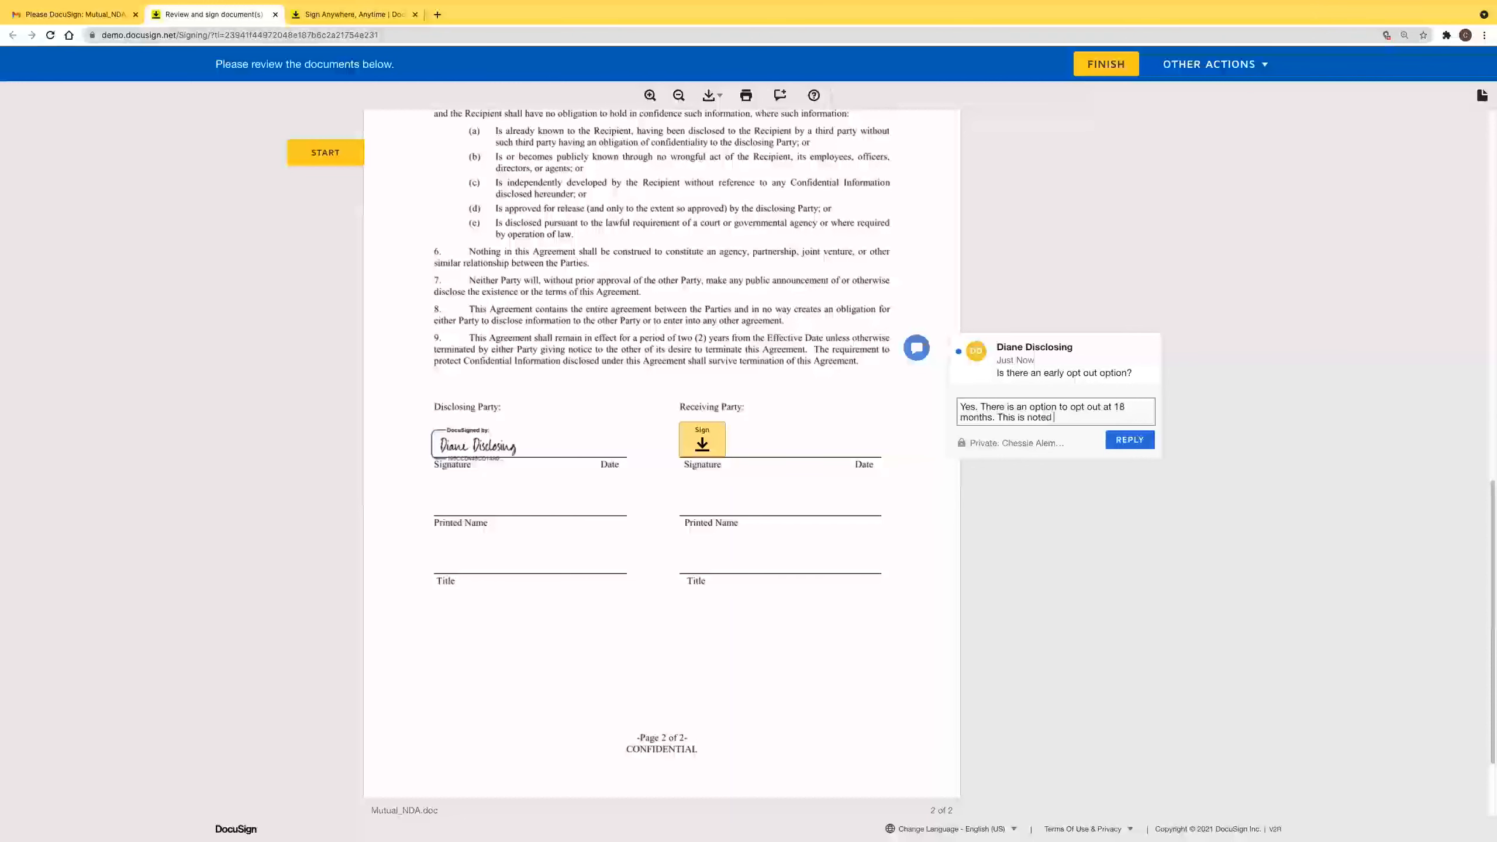
pyautogui.write(' in clause 9.')
pyautogui.click(1122, 440)
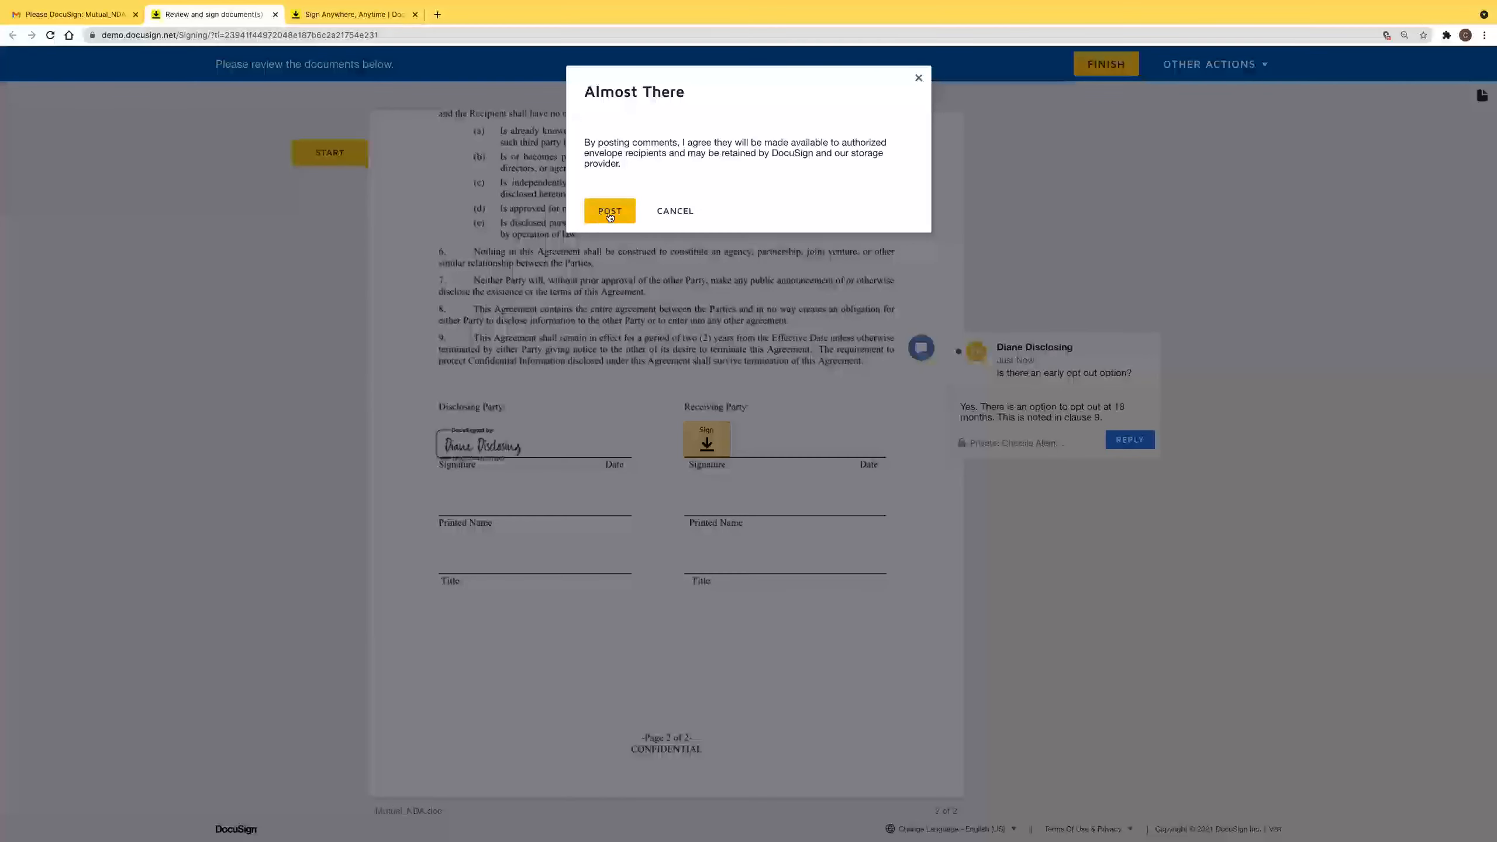
pyautogui.click(609, 211)
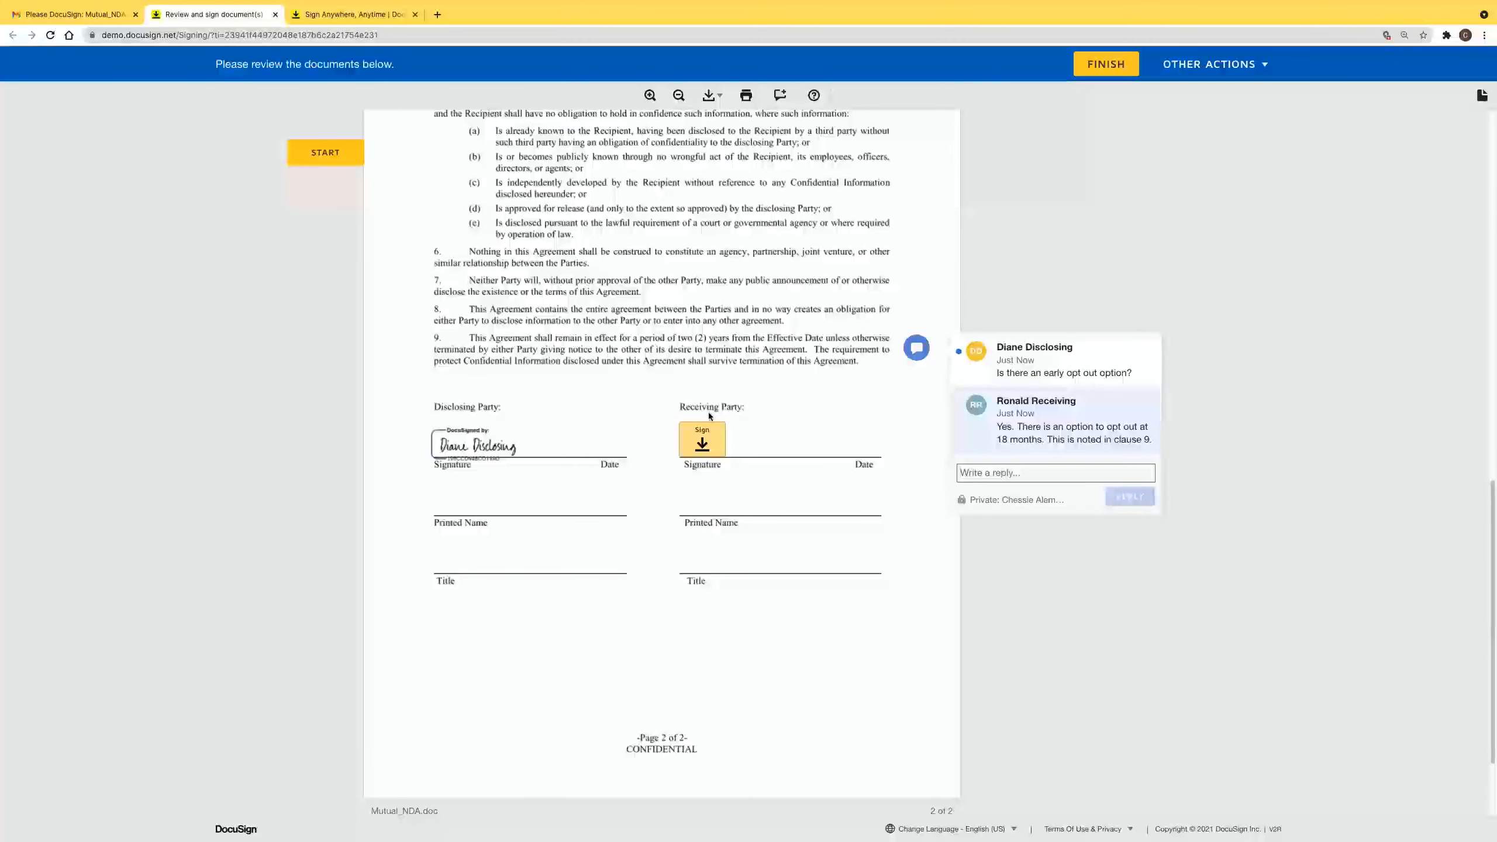
# Sign the Receiving Party field and finish, declining to save a copy.
pyautogui.click(710, 451)
pyautogui.click(1106, 63)
pyautogui.click(649, 441)
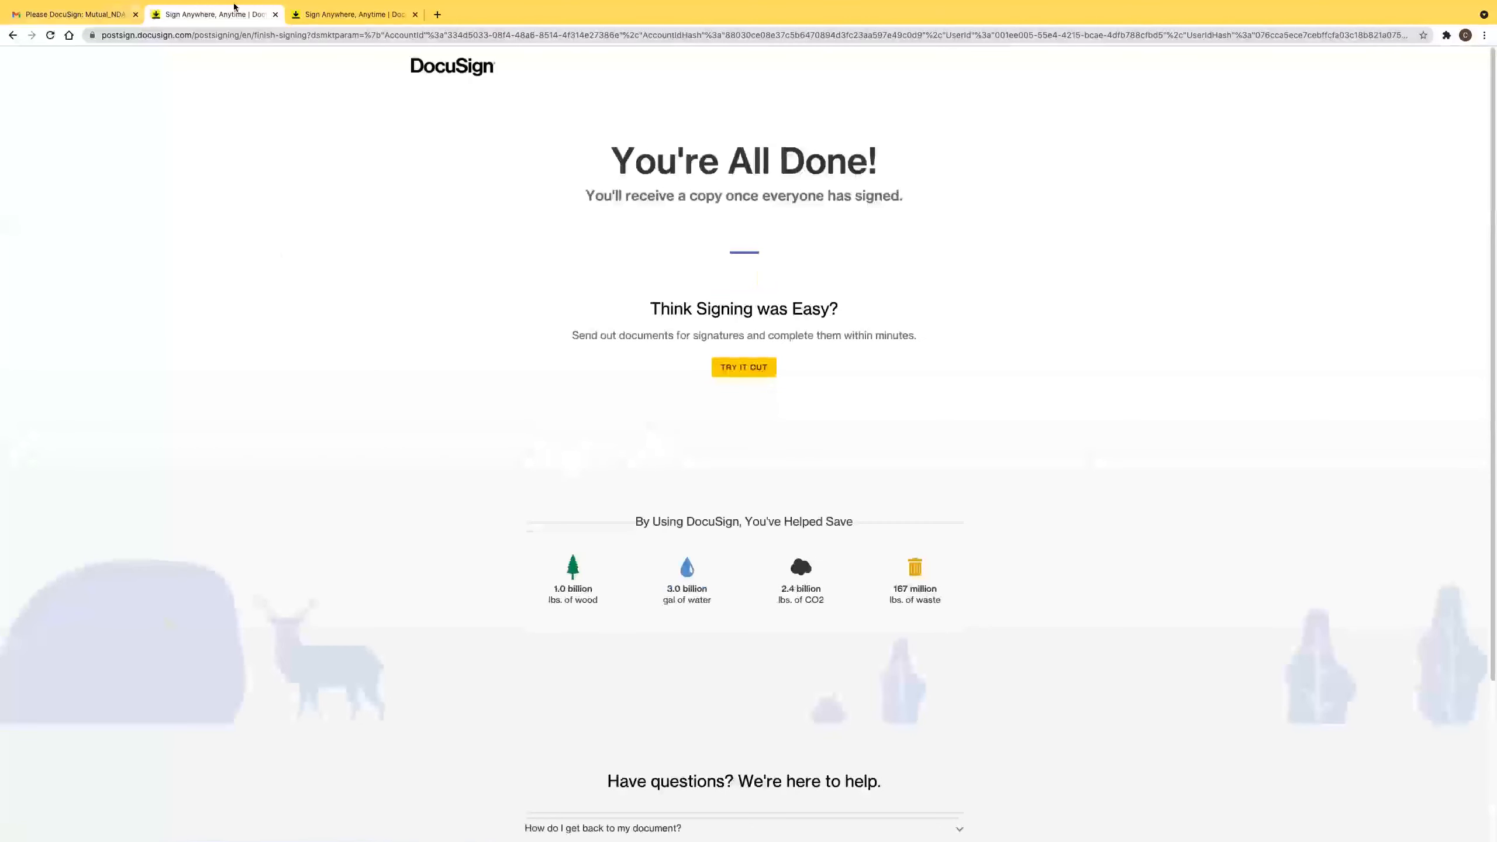
# Close both DocuSign tabs, check the comment thread, and open the Completed Mutual_NDA.doc email.
pyautogui.click(278, 15)
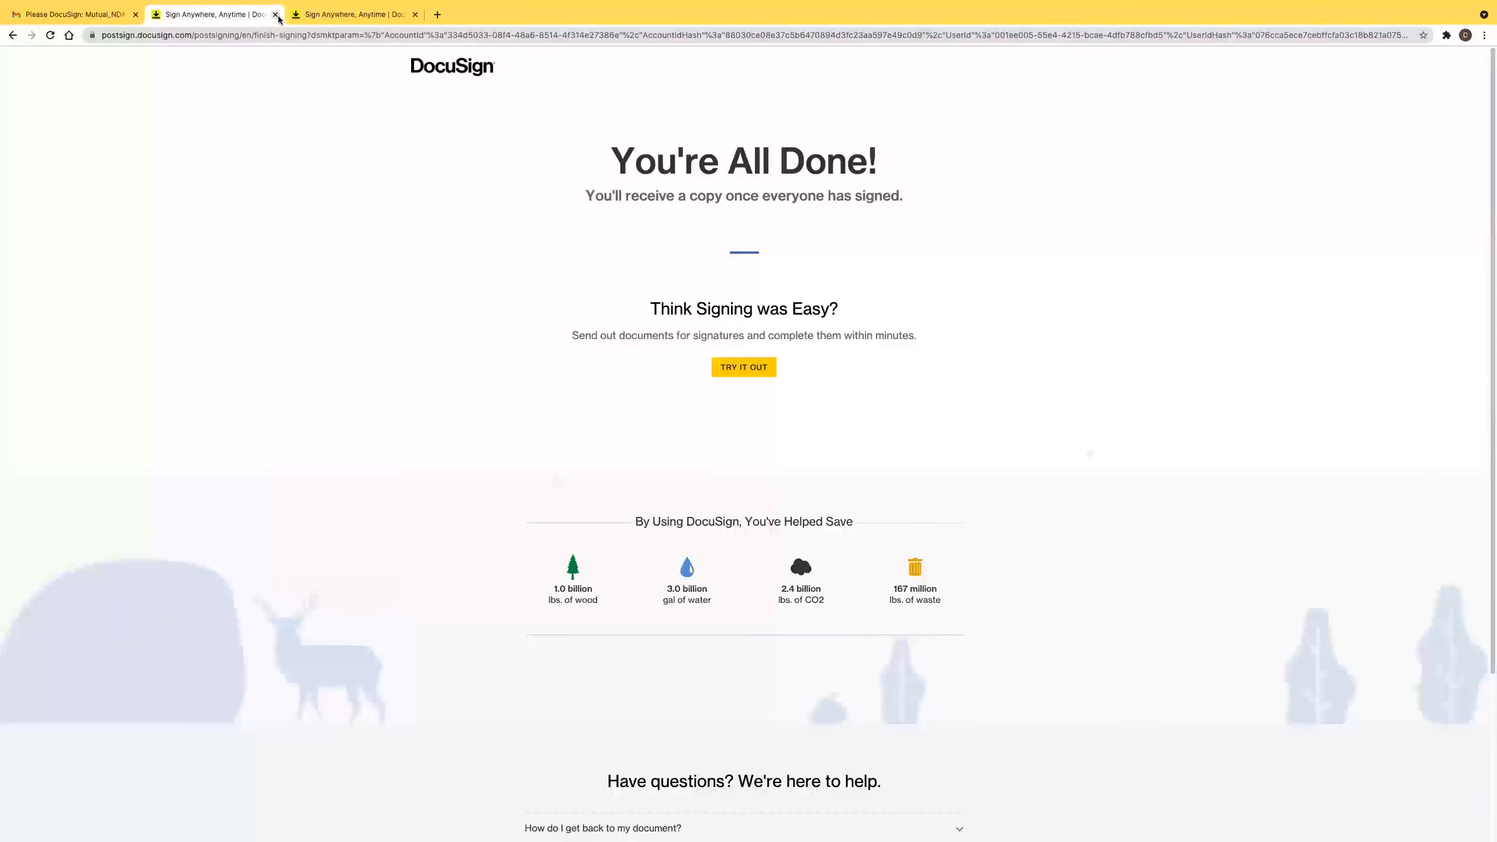
pyautogui.click(277, 15)
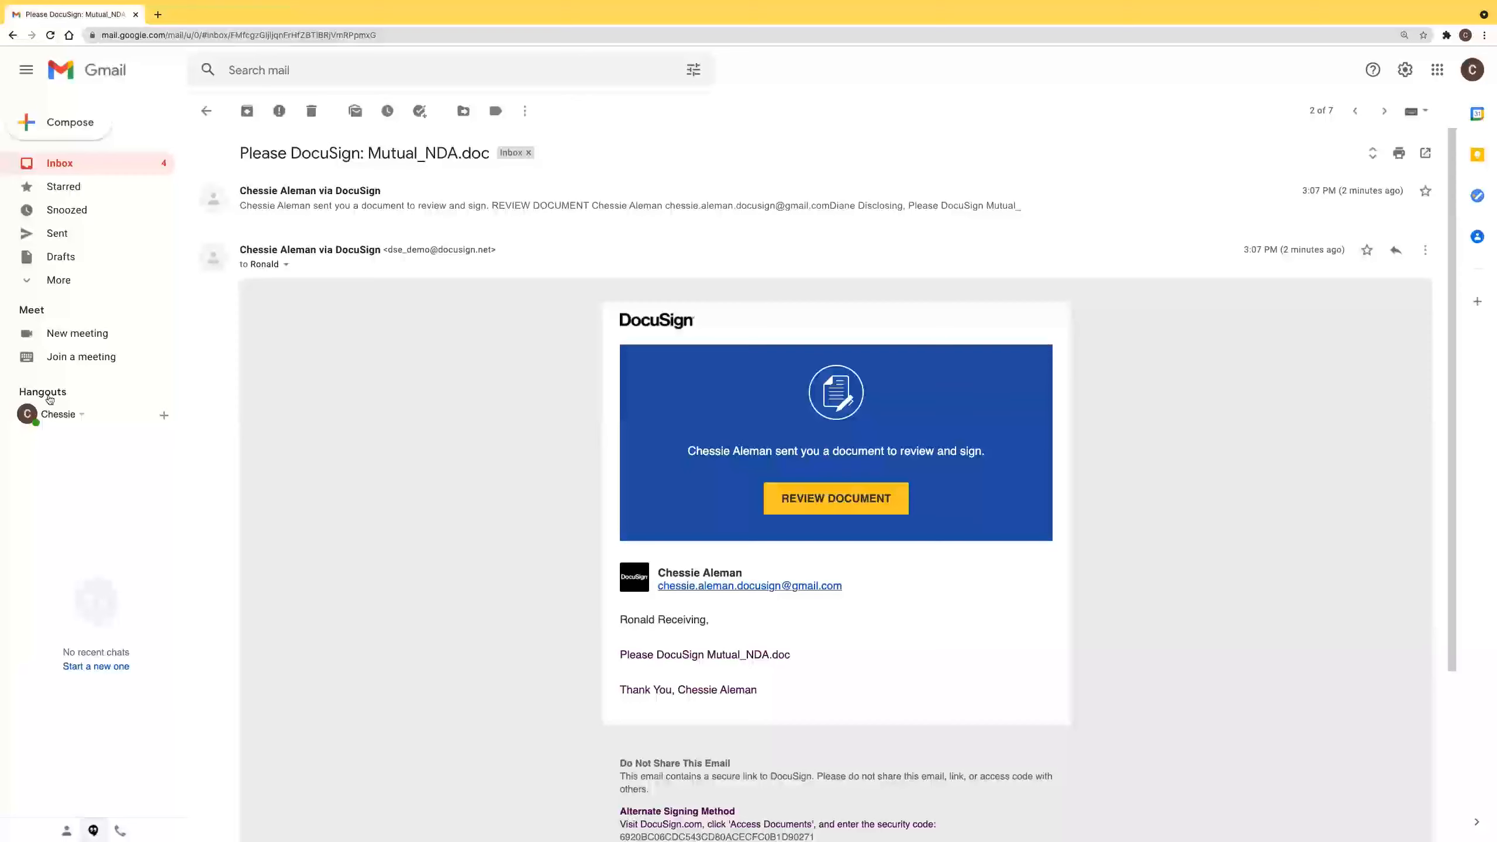
pyautogui.click(206, 111)
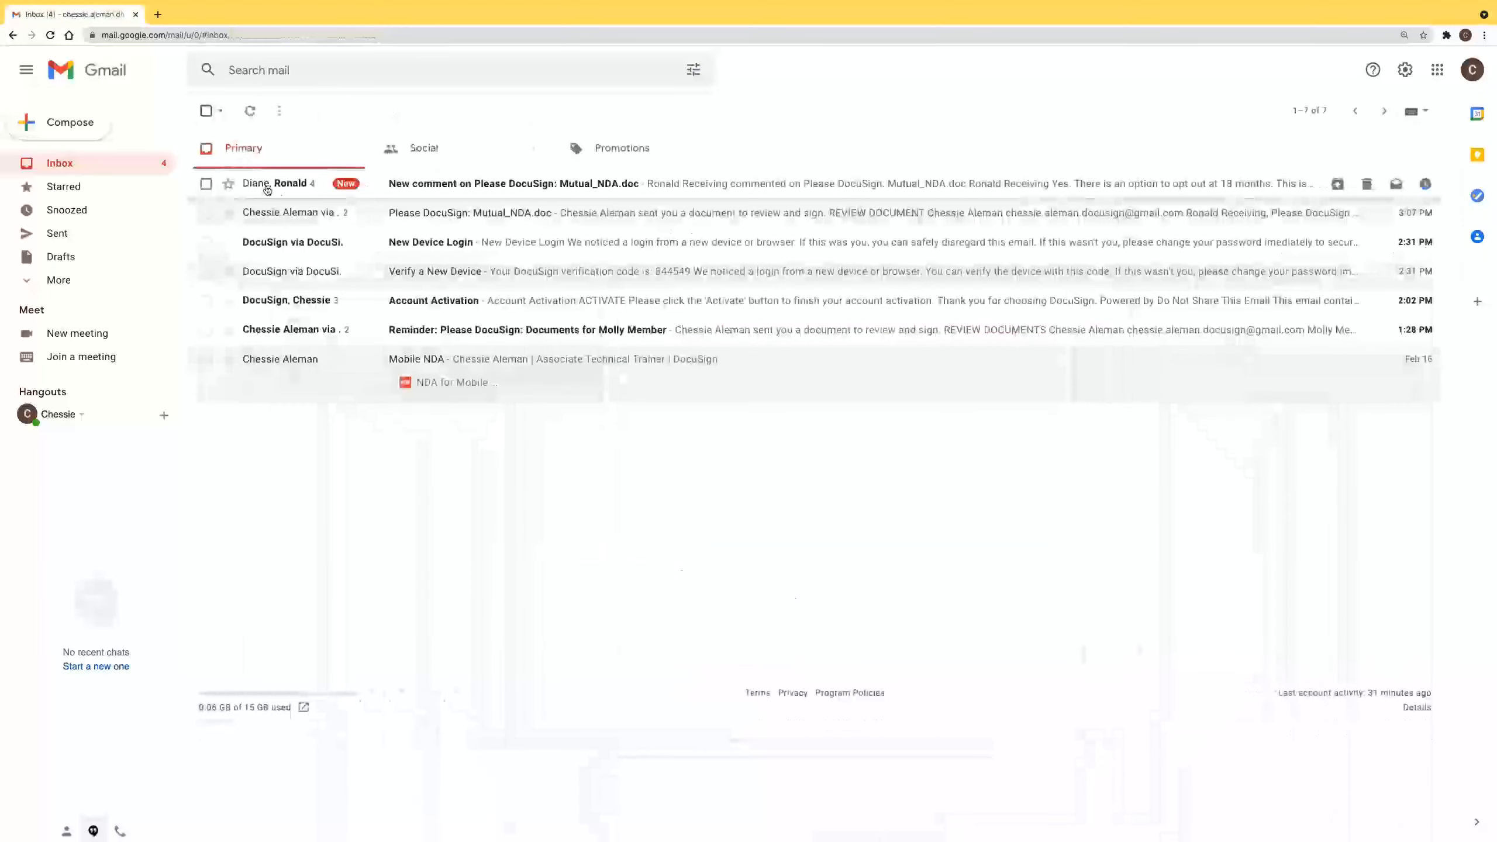
pyautogui.click(267, 191)
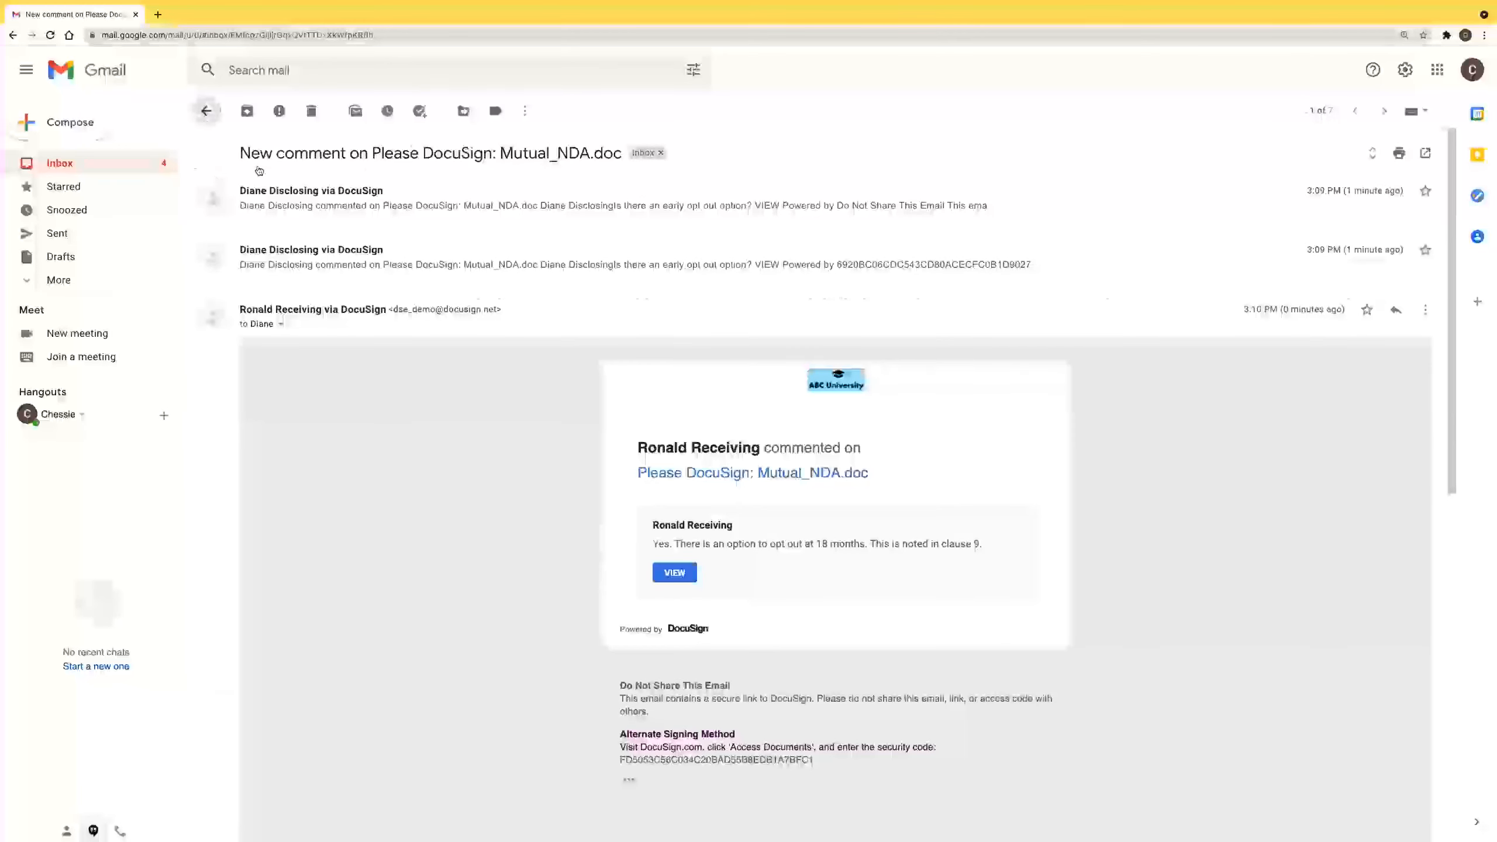
pyautogui.click(206, 114)
pyautogui.click(277, 186)
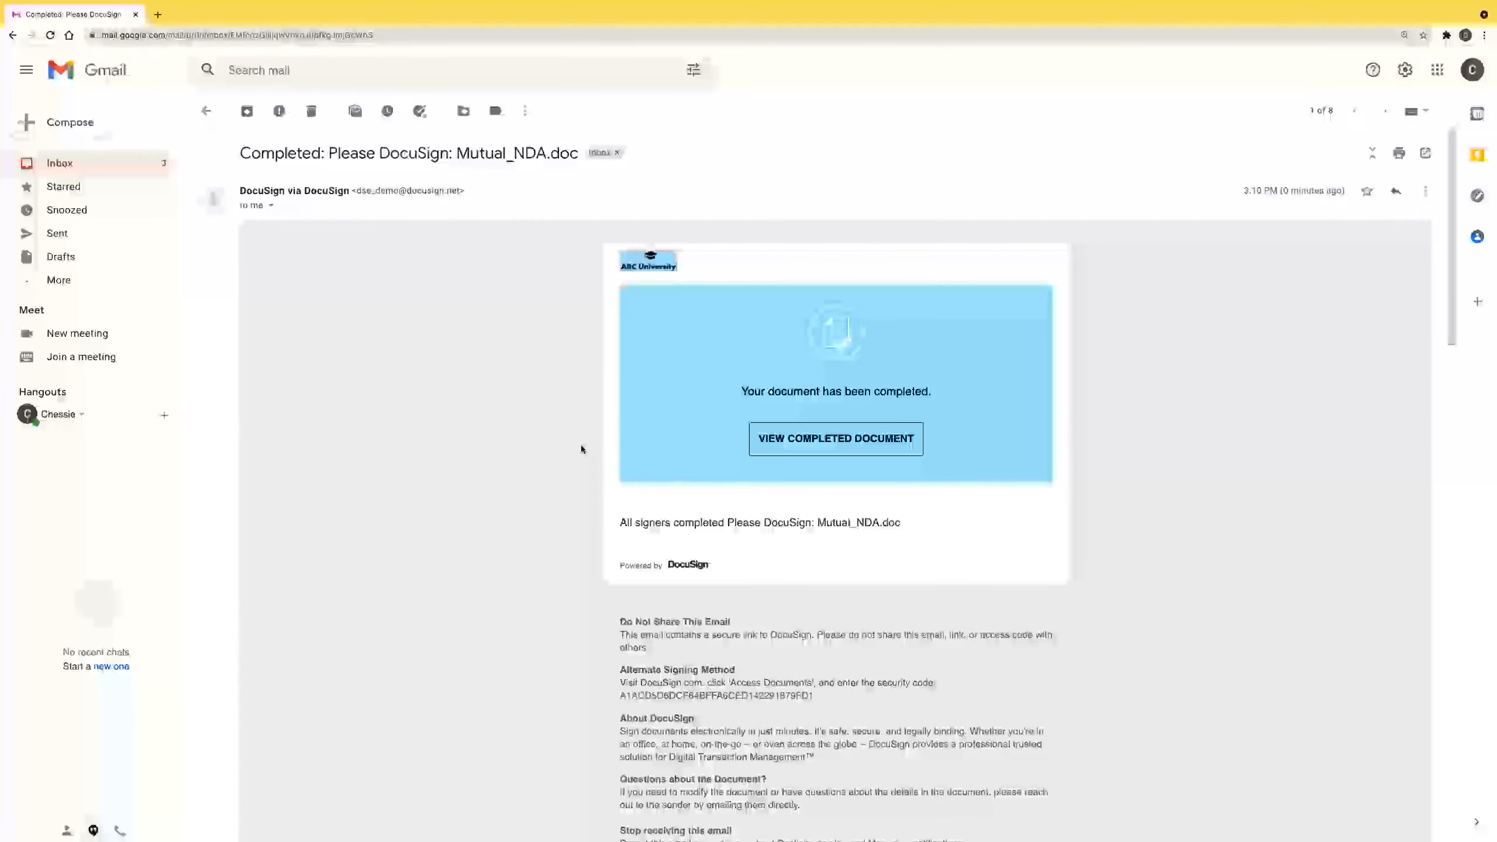
pyautogui.scroll(-12, 528, 498)
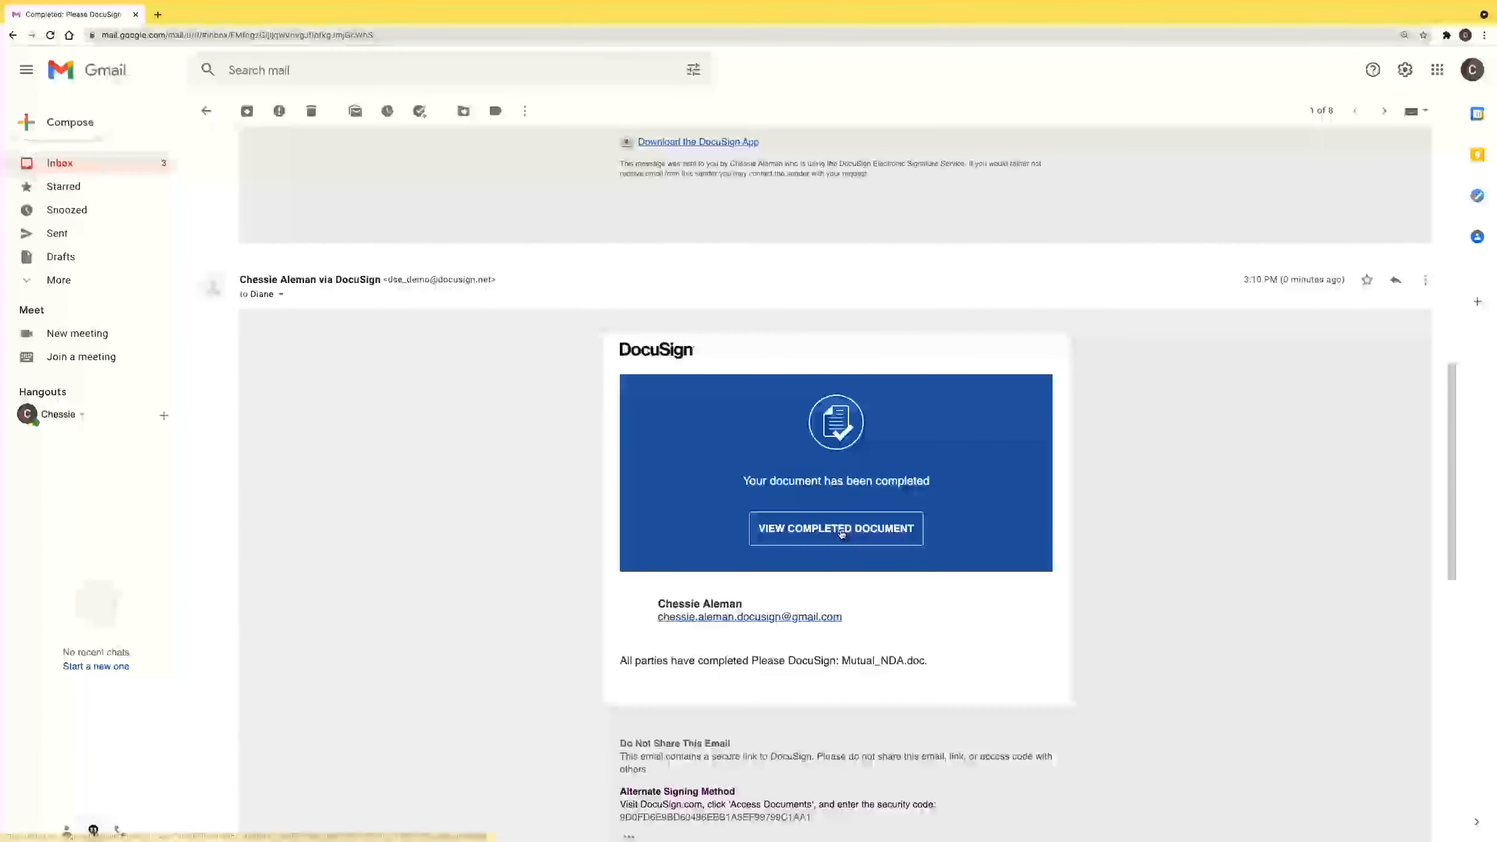
# Open the completed Mutual_NDA.doc from the email's View Completed Document button.
pyautogui.click(863, 534)
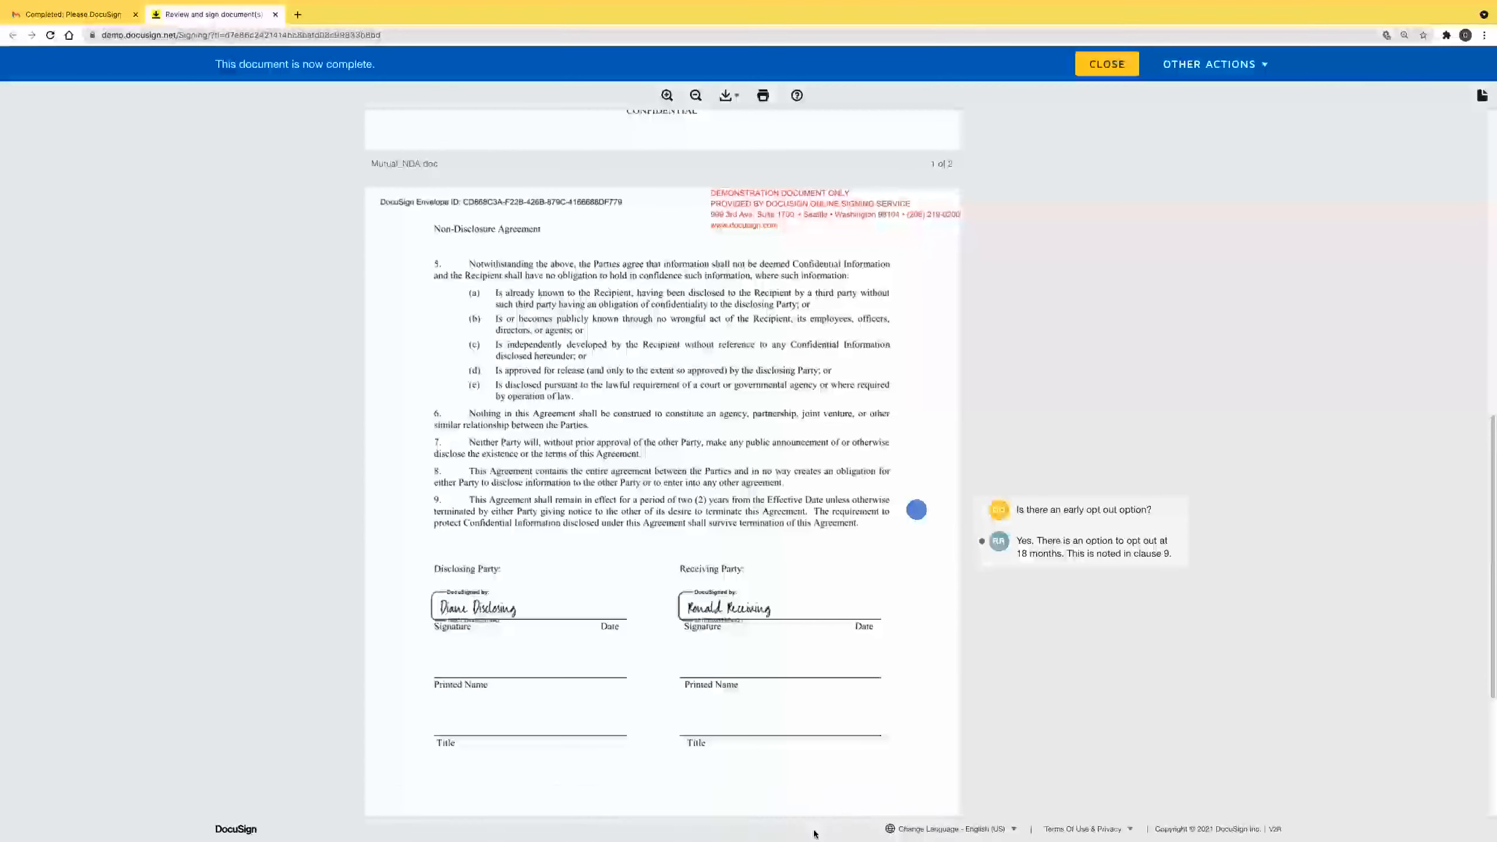
pyautogui.moveTo(813, 840)
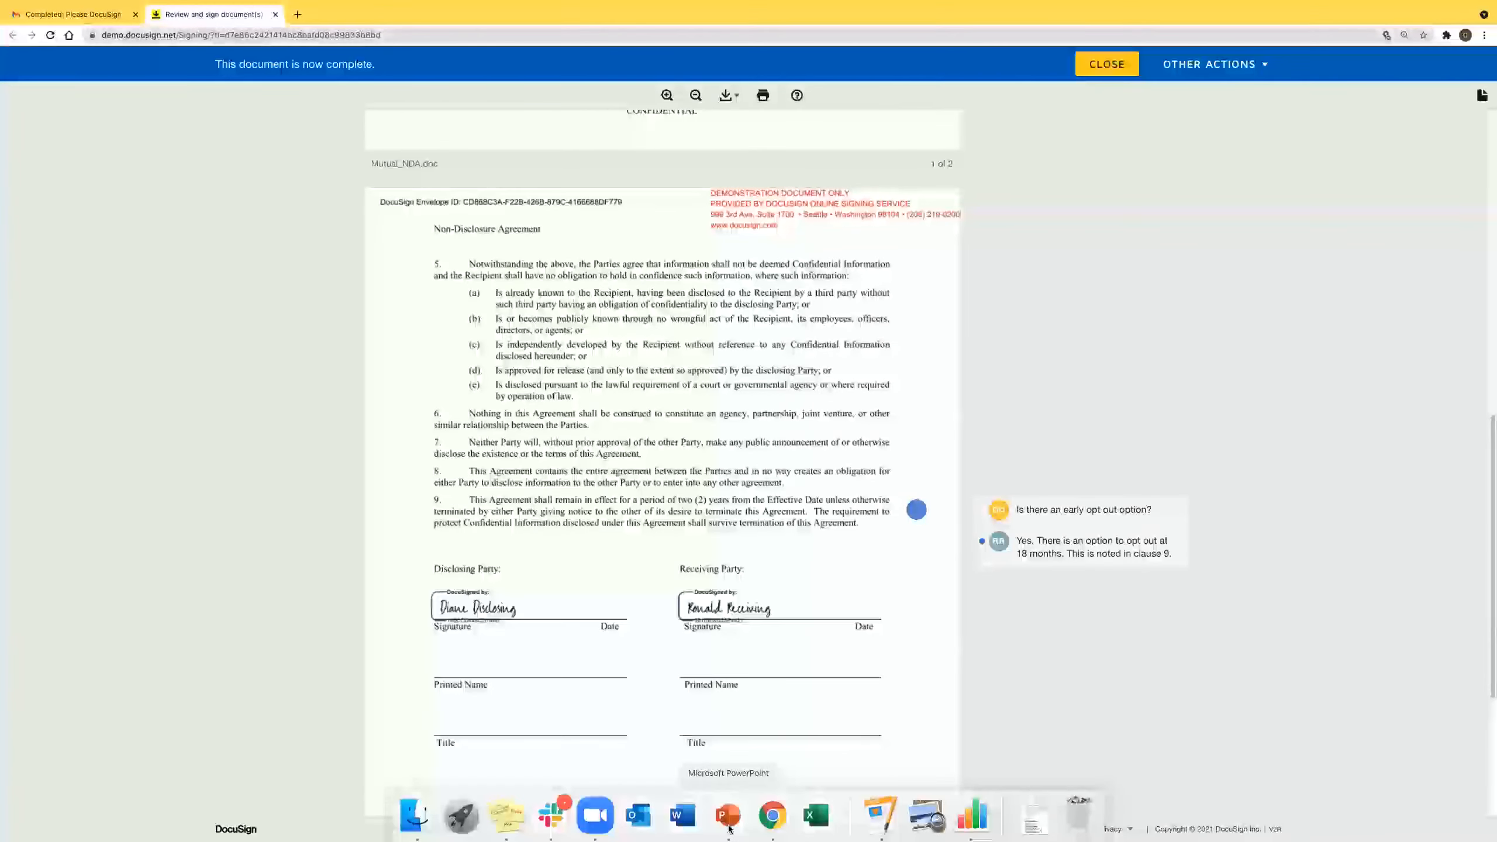
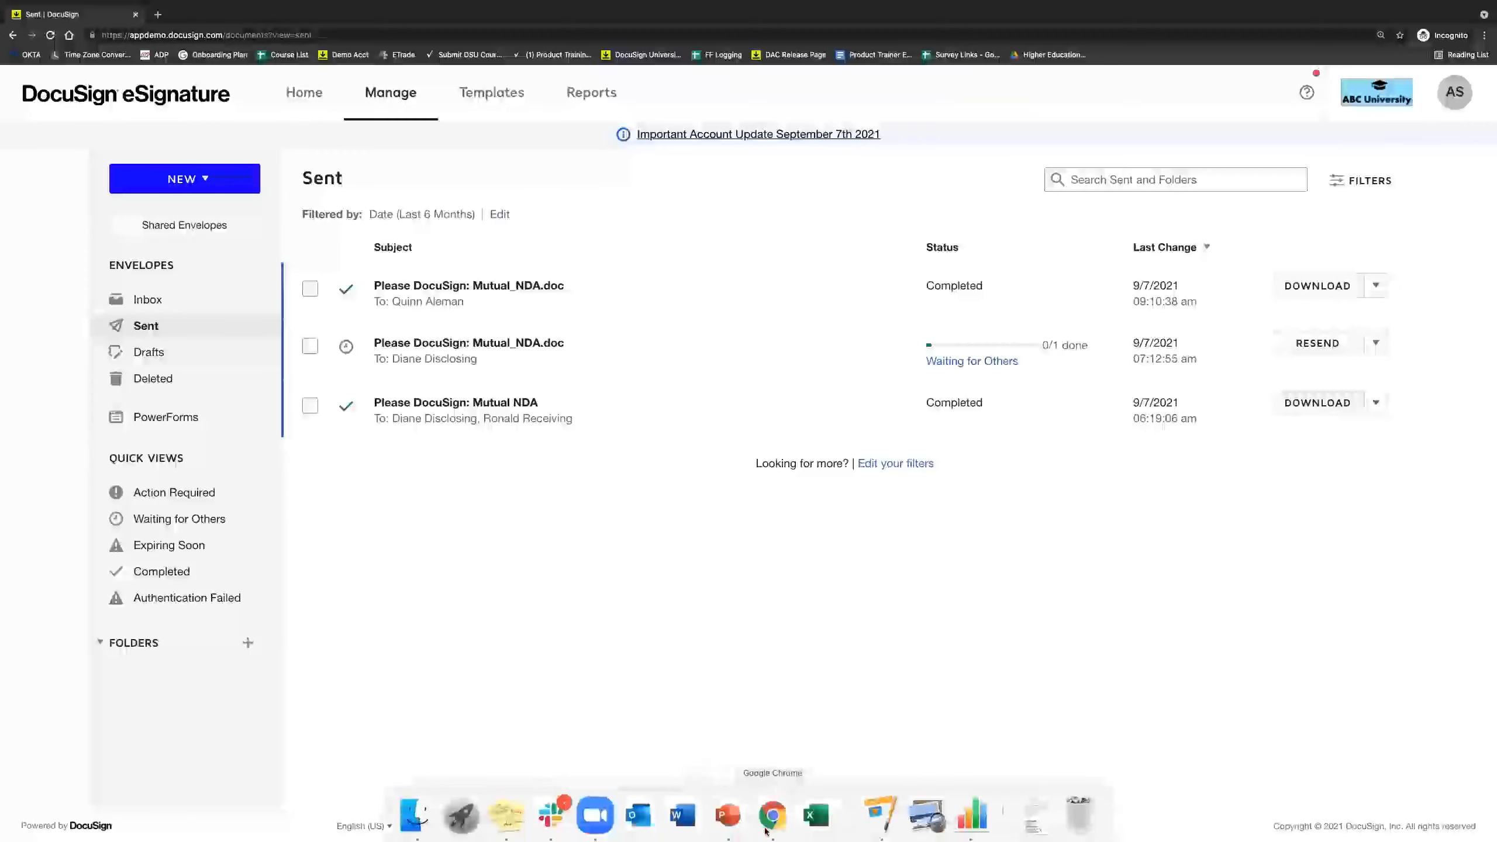
# In the admin DocuSign window, open Settings > Document Custom Fields to list the six existing fields.
pyautogui.rightClick(773, 823)
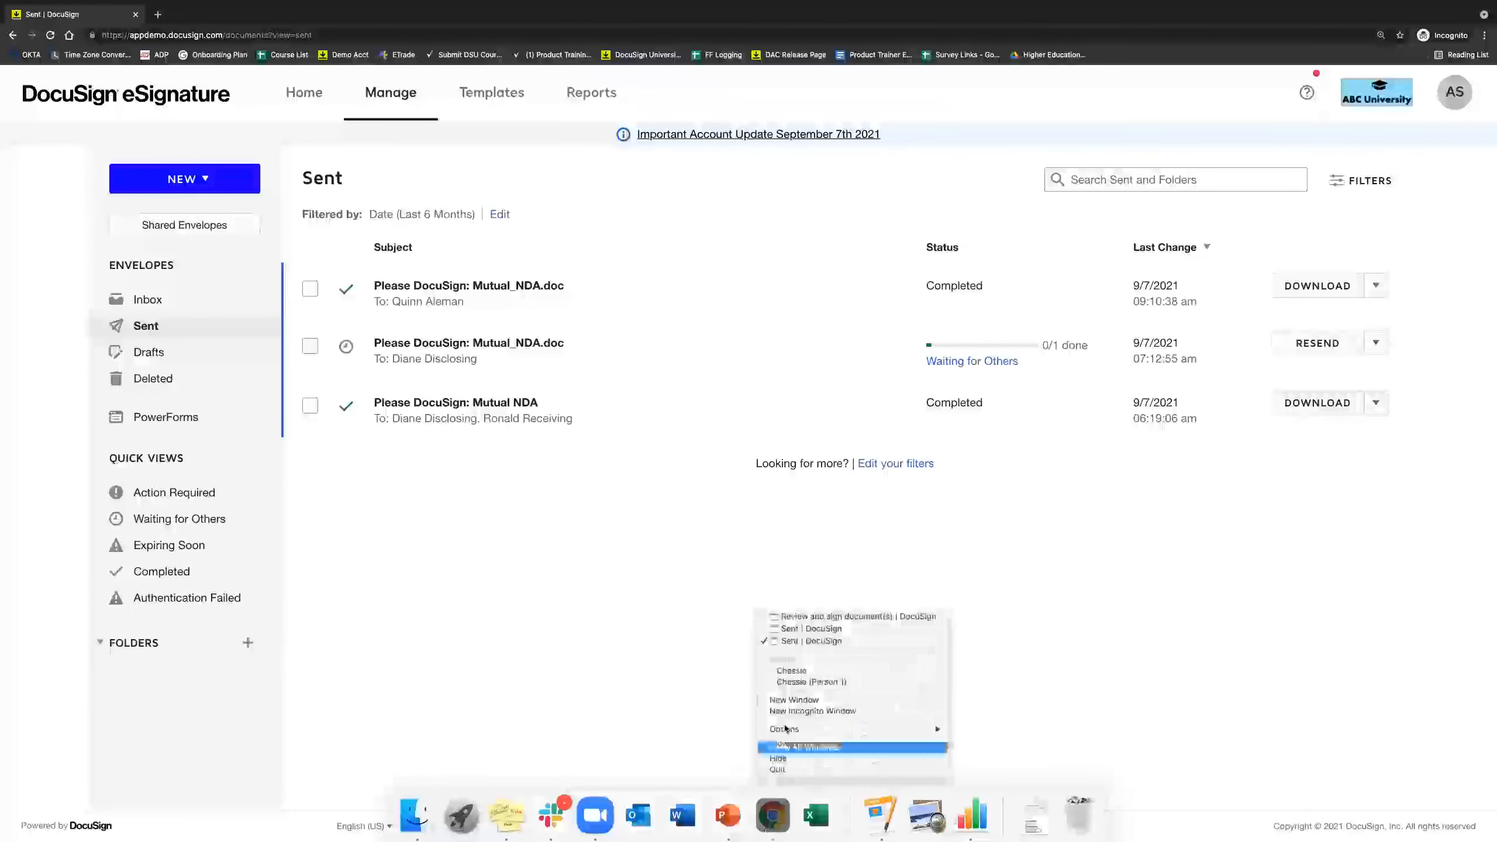
pyautogui.click(797, 629)
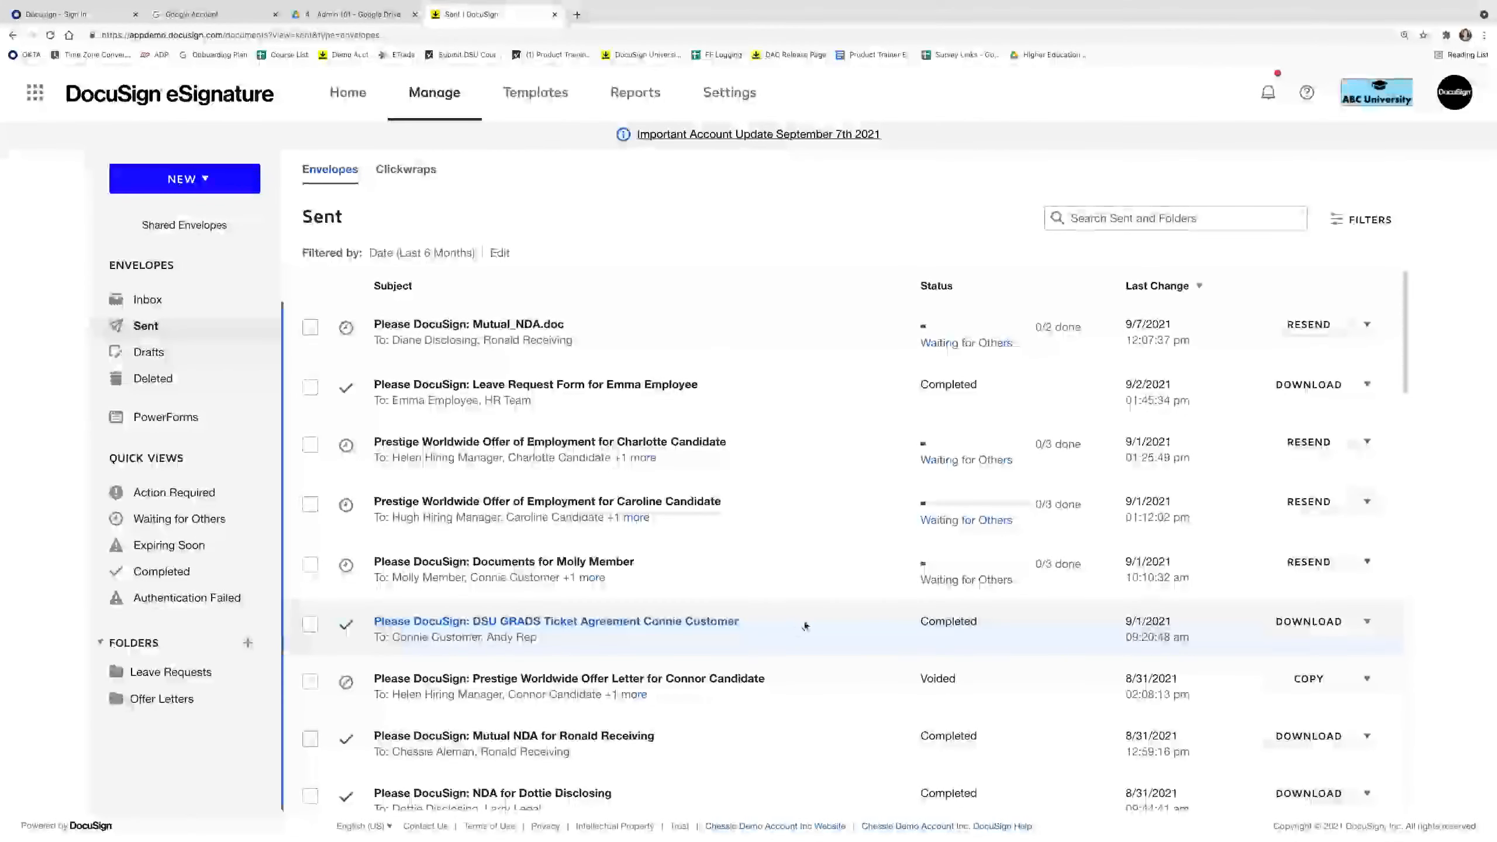
pyautogui.click(716, 95)
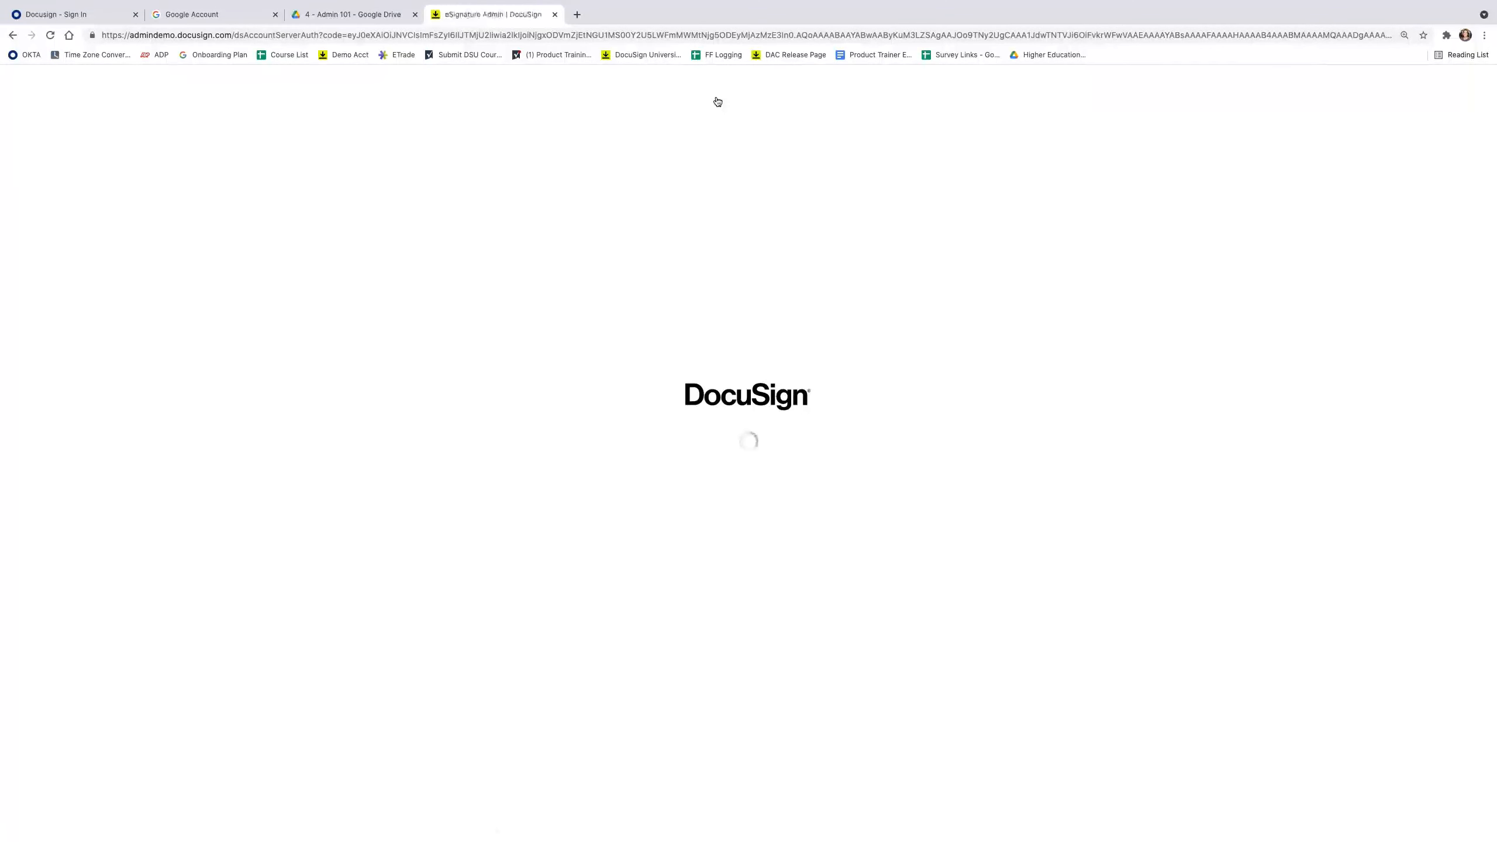
pyautogui.scroll(-4, 133, 483)
pyautogui.click(161, 717)
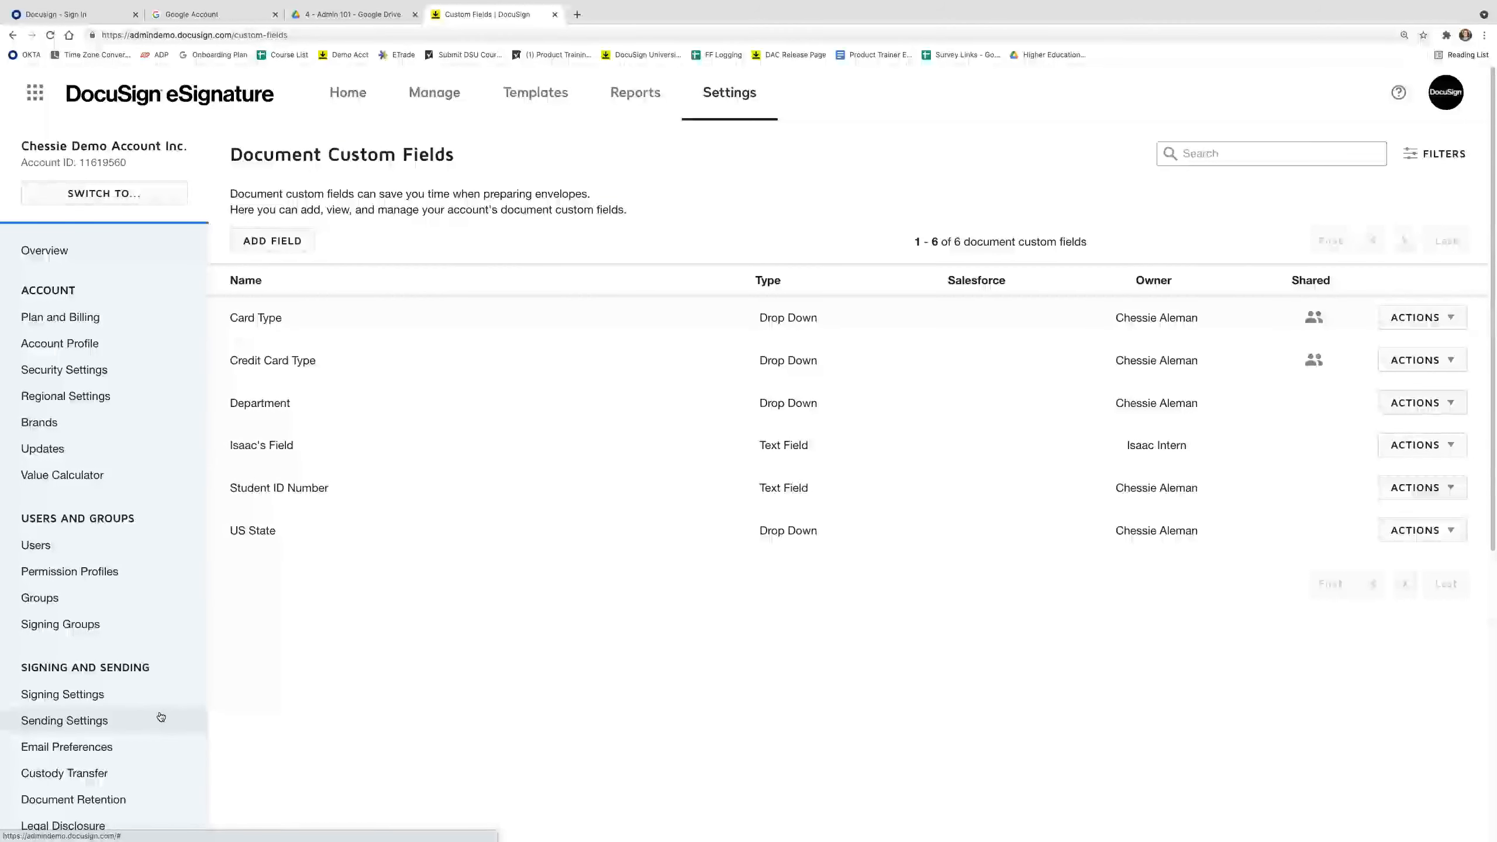
# Add a Drop Down field 'ABC University Sports Team' with Soccer, Football, Basketball, Volleyball, Tennis.
pyautogui.click(272, 241)
pyautogui.write('A')
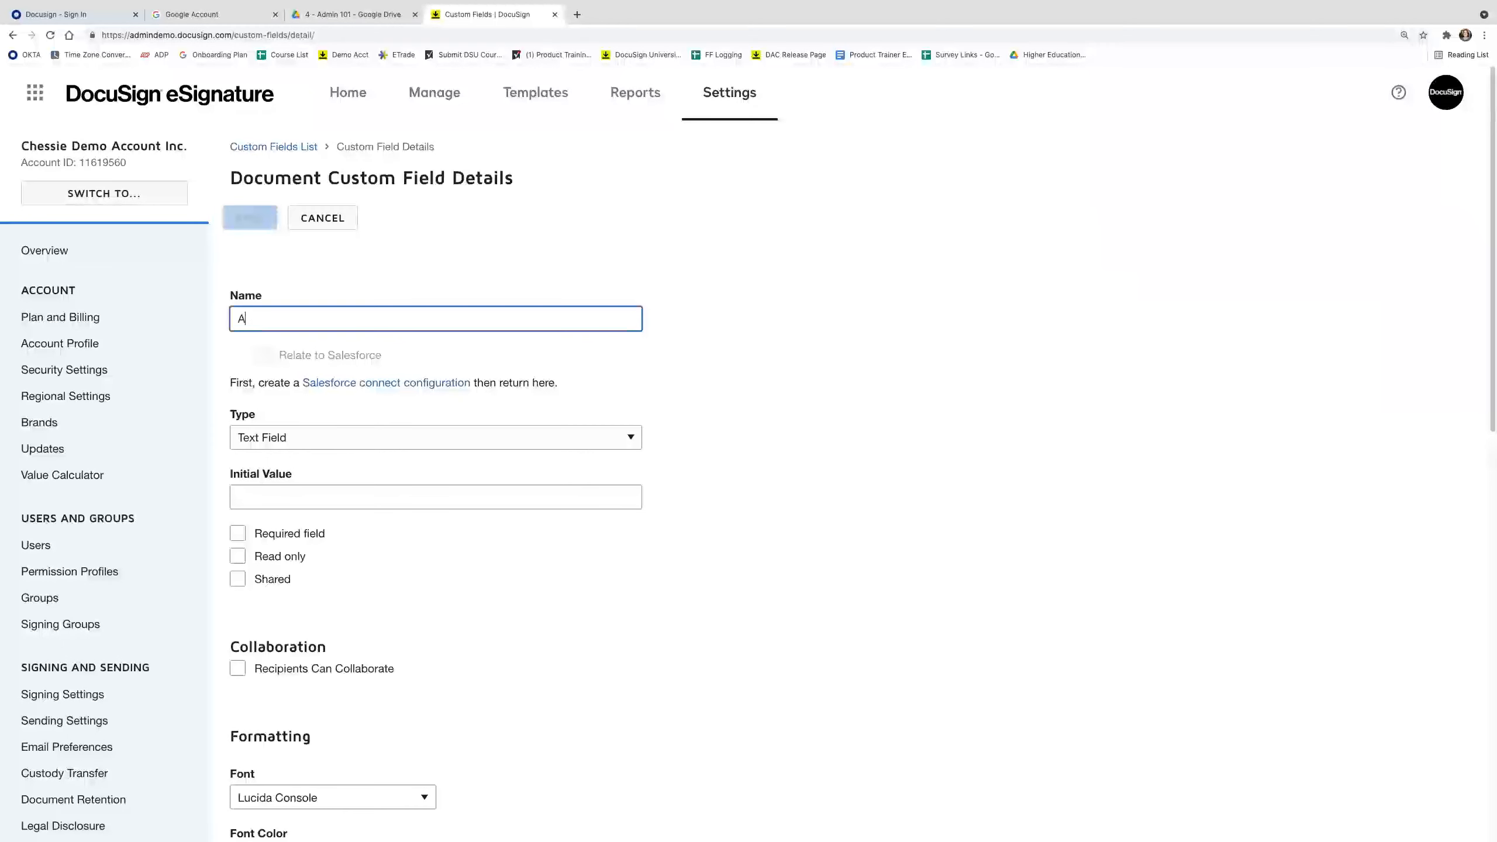
pyautogui.write('BC University ')
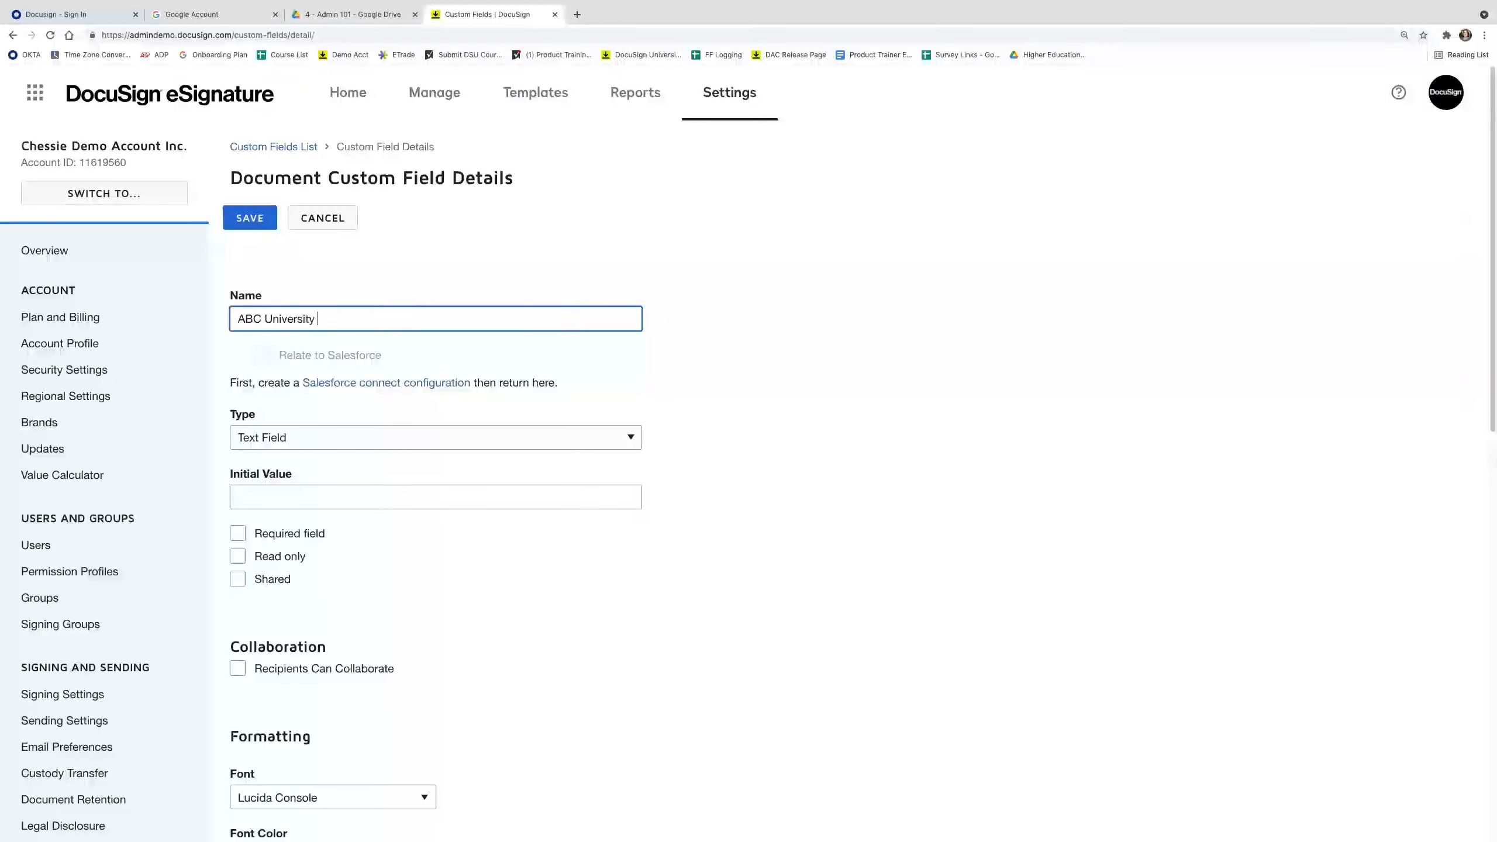
pyautogui.write('Sports Team')
pyautogui.click(295, 439)
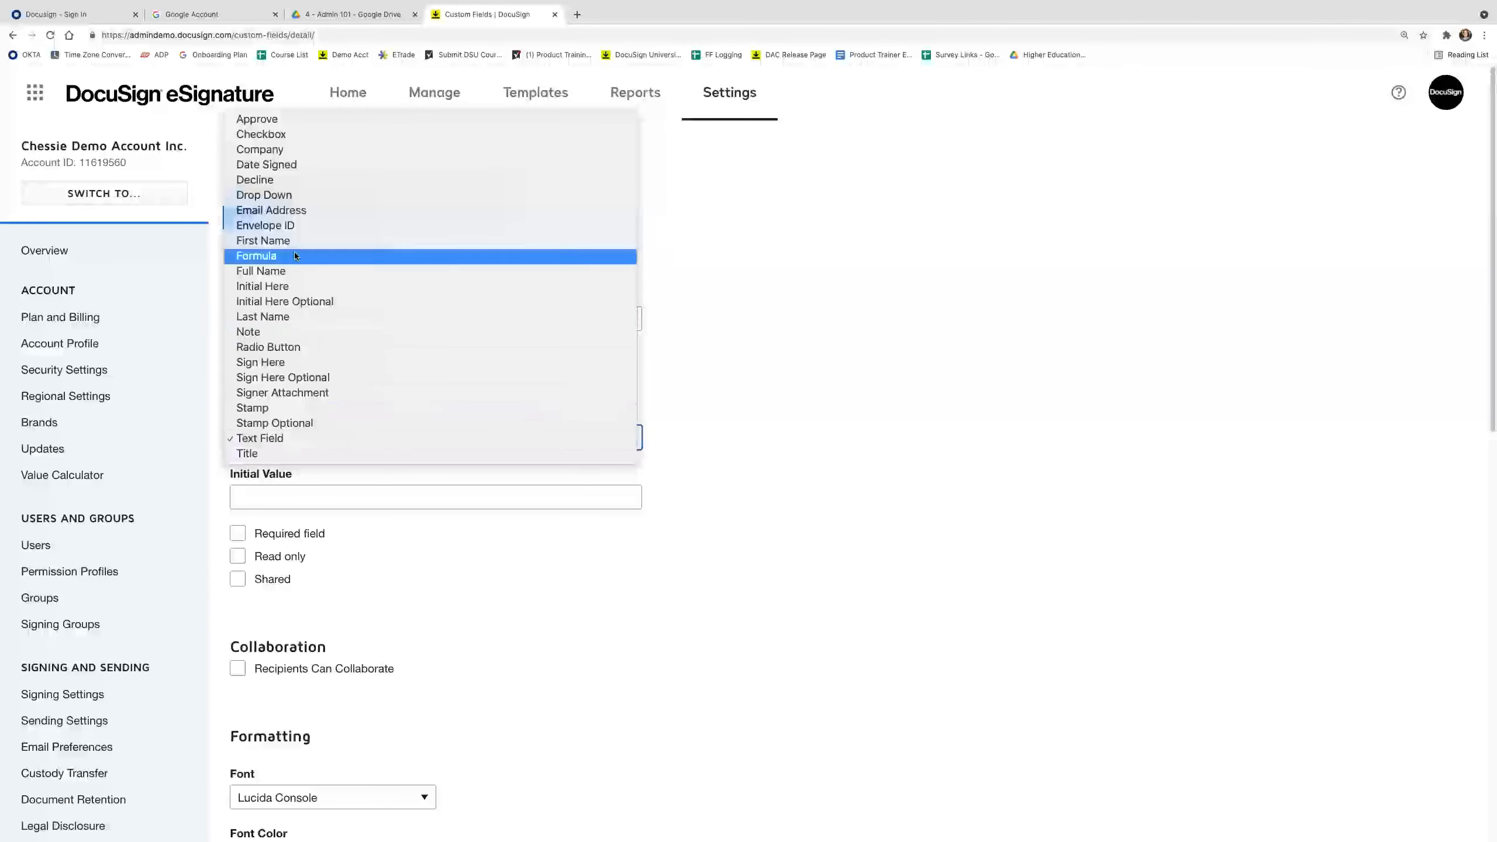
pyautogui.click(293, 196)
pyautogui.click(307, 505)
pyautogui.write('Soccer;')
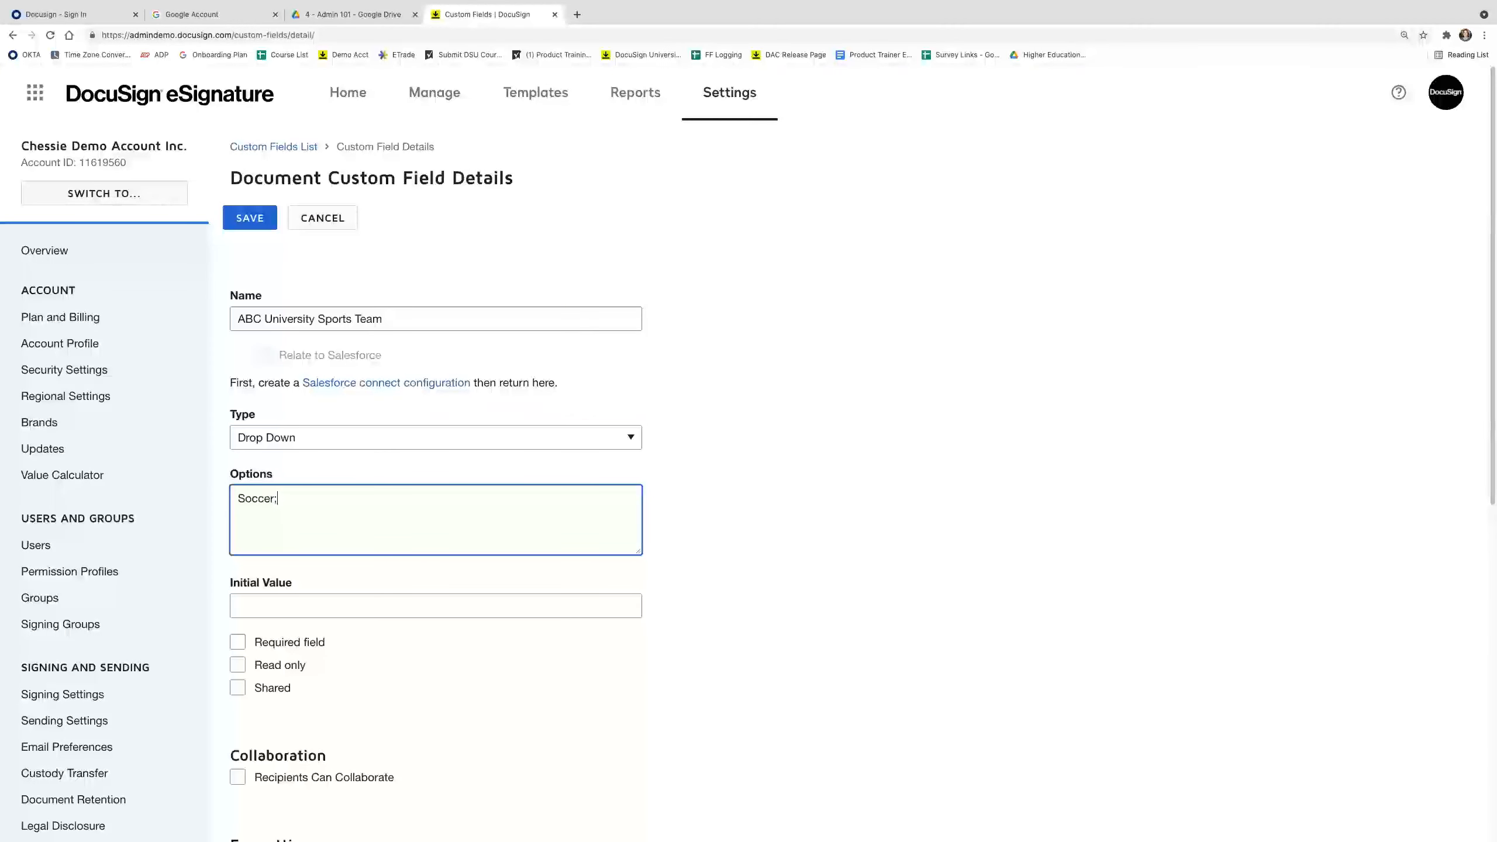
pyautogui.write(' Football; Basketball; Volleyball; Tennis')
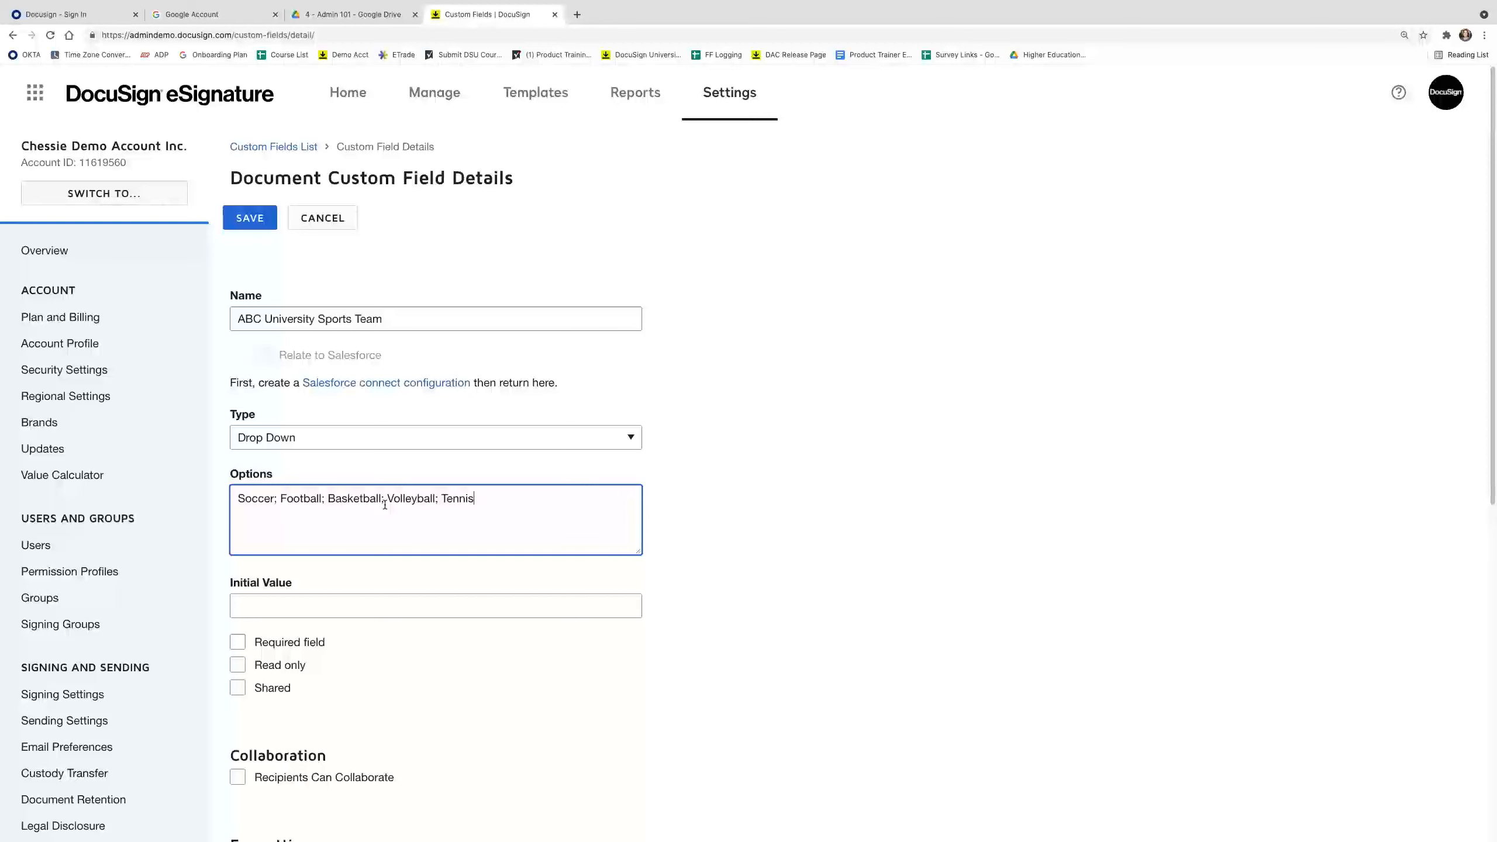
# Mark the sports team field Required and Shared, then save it.
pyautogui.scroll(-1, 303, 634)
pyautogui.click(294, 625)
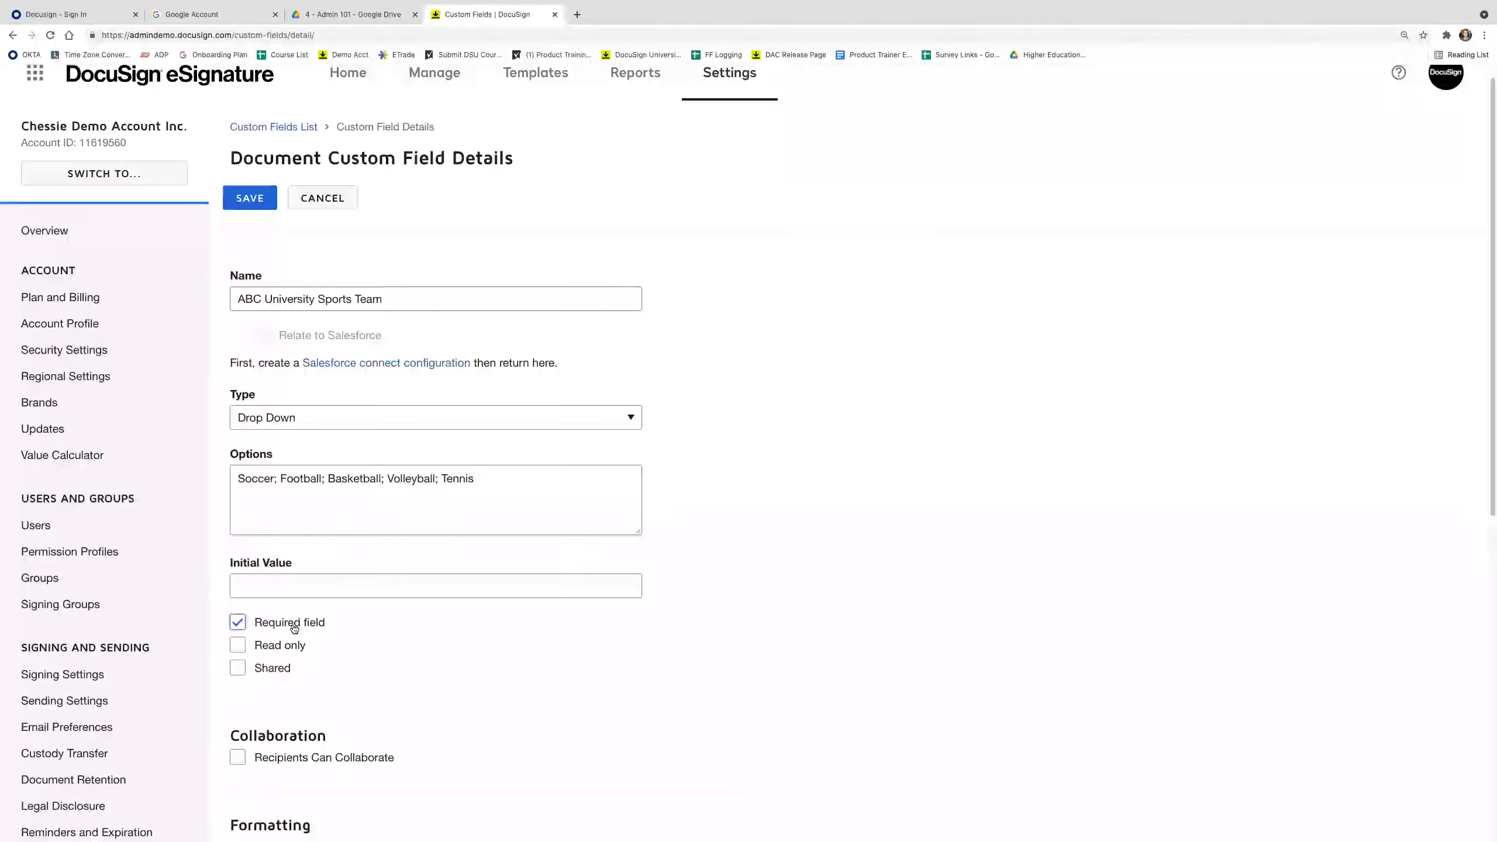
pyautogui.click(237, 671)
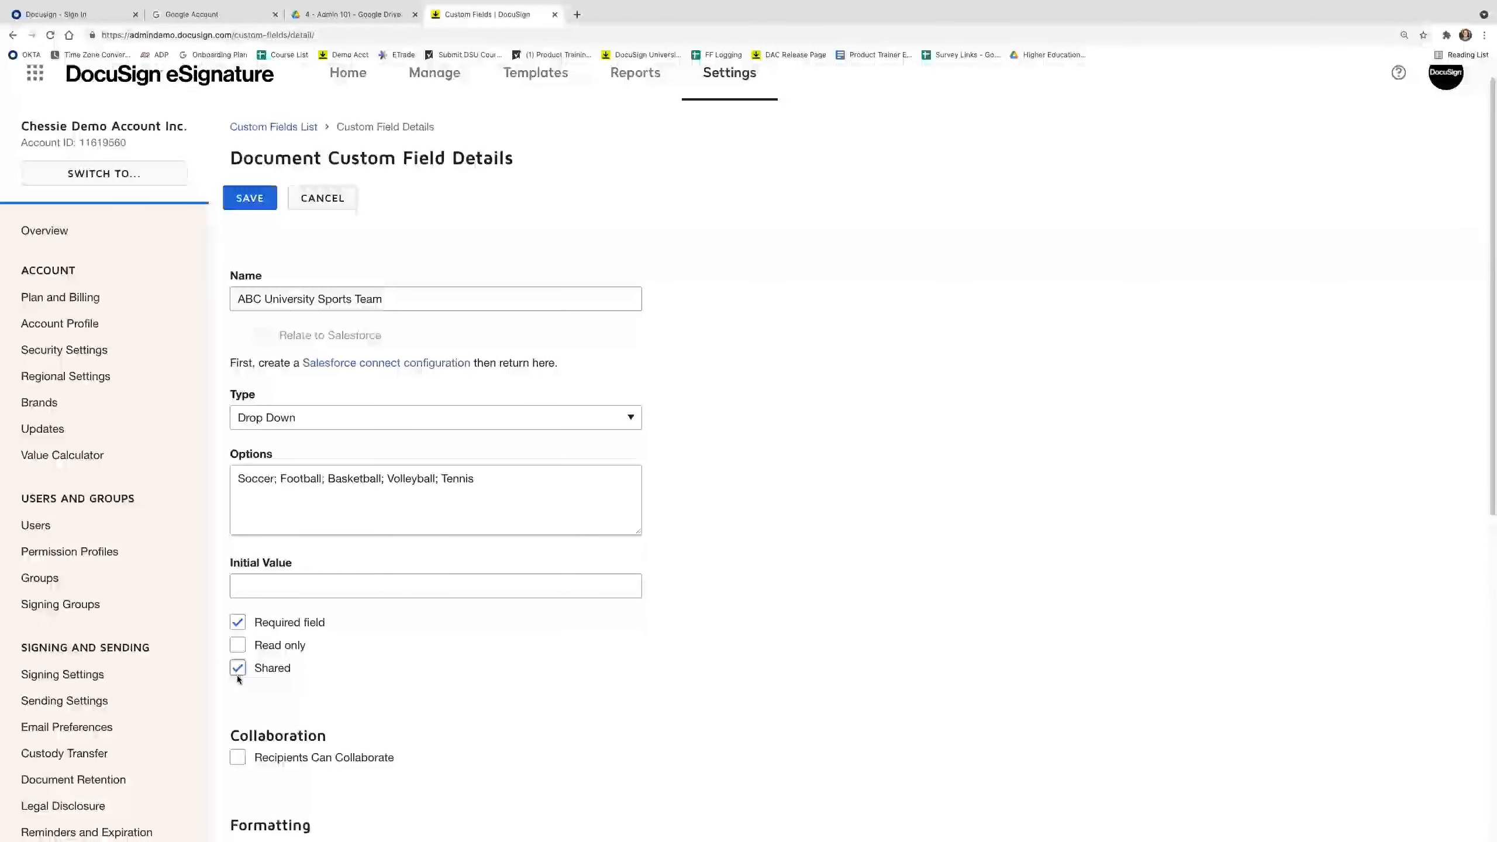
pyautogui.scroll(-3, 236, 675)
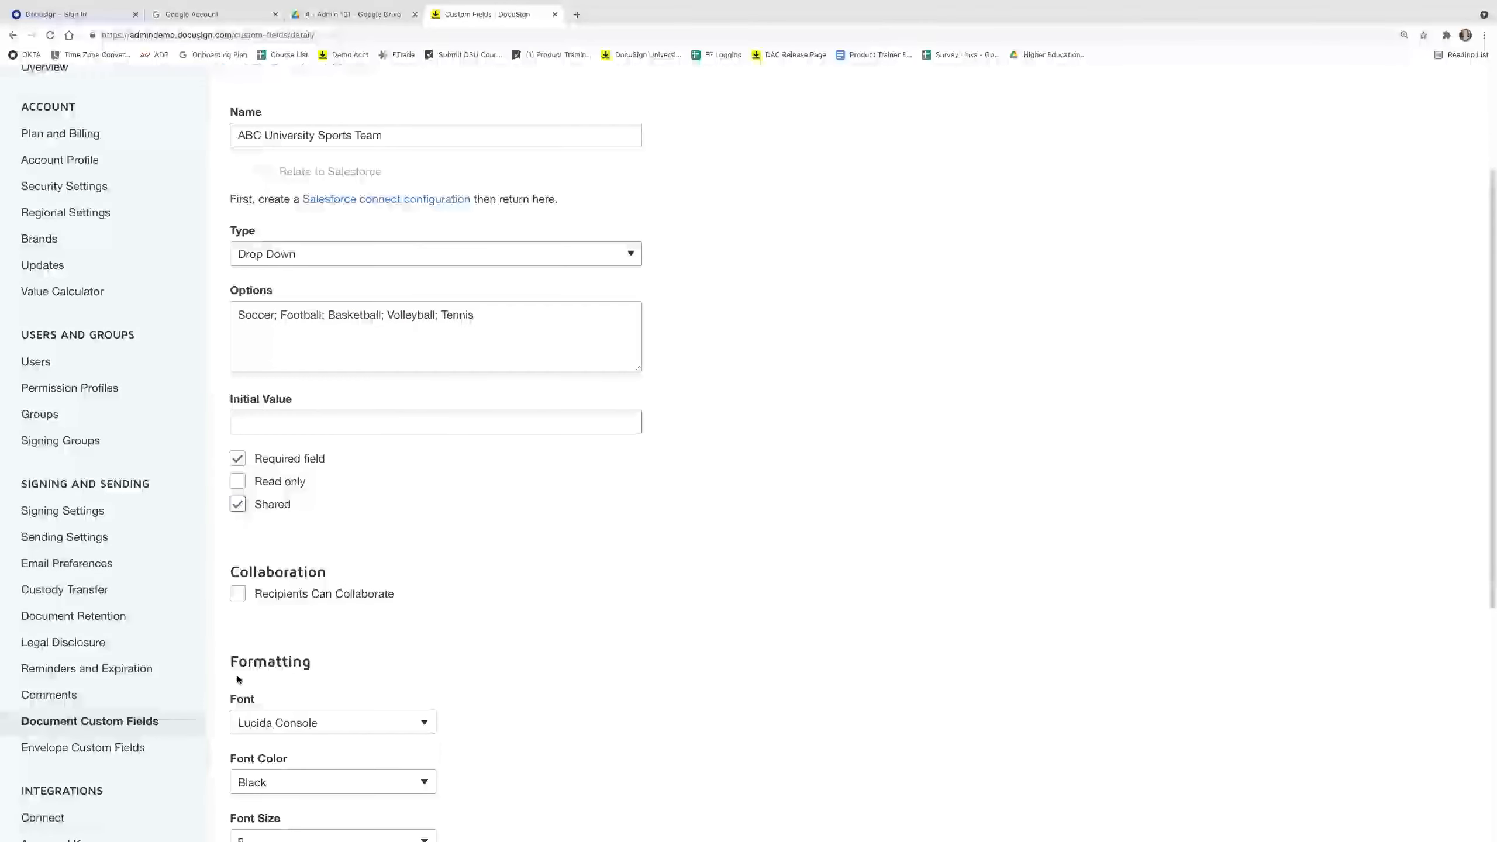
pyautogui.scroll(-4, 237, 680)
pyautogui.scroll(-3, 238, 689)
pyautogui.click(255, 750)
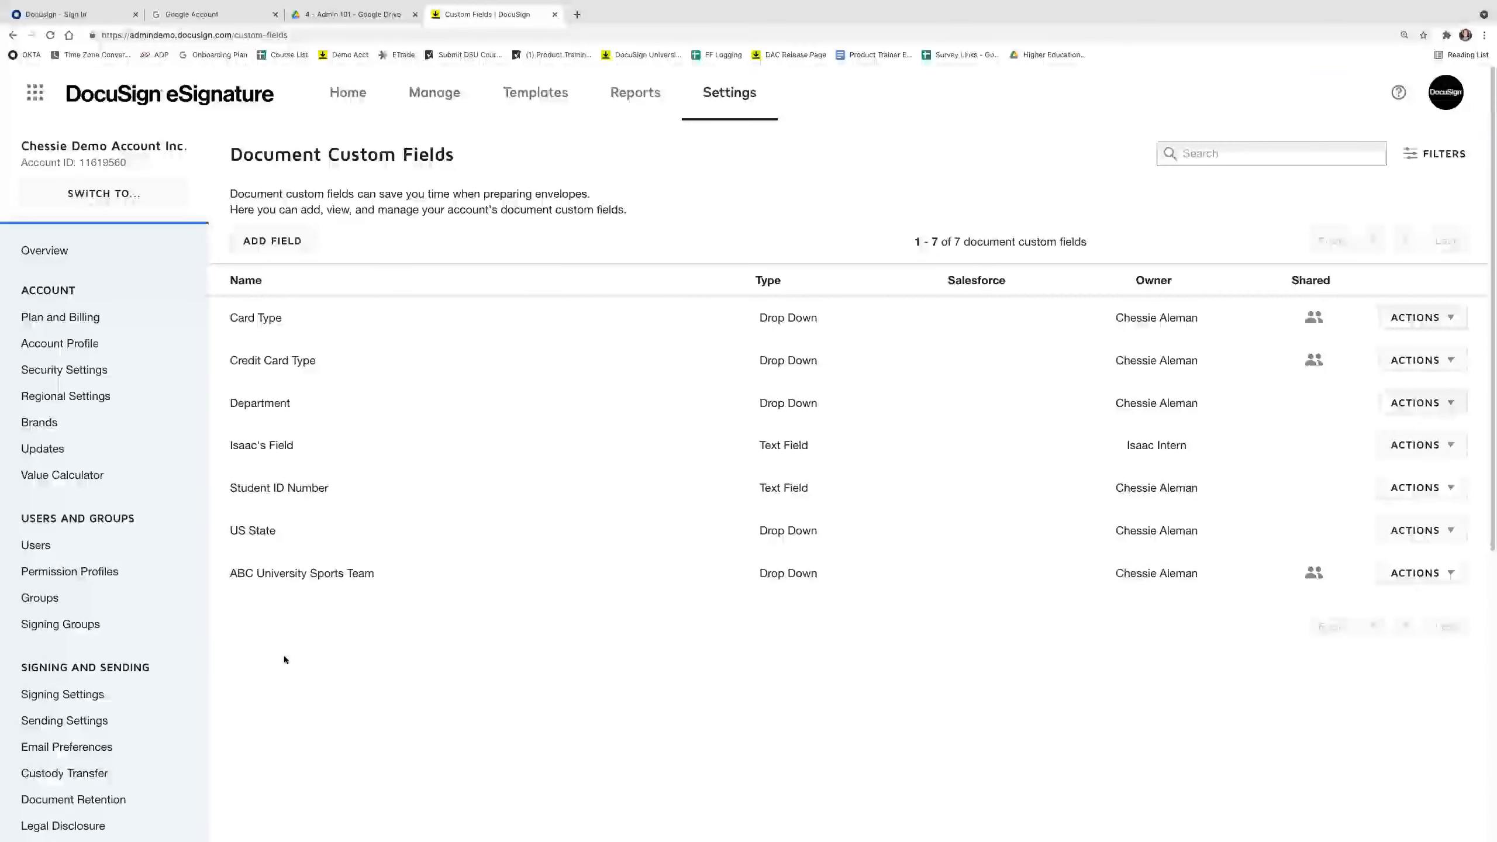
# On Envelope Custom Fields, start a new field named 'ABC University Department'.
pyautogui.scroll(-2, 281, 656)
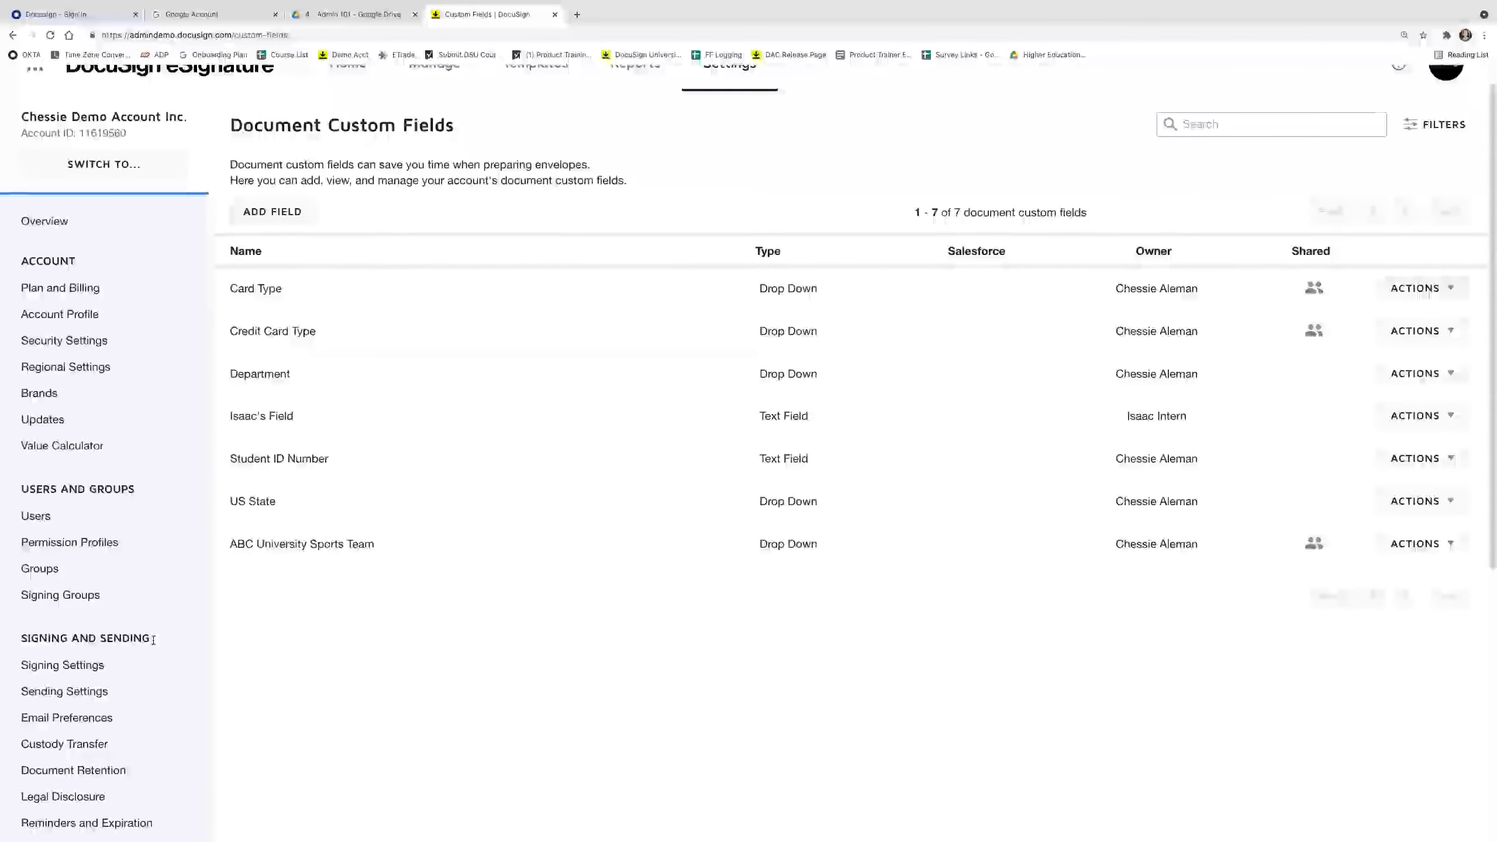
pyautogui.scroll(-3, 150, 665)
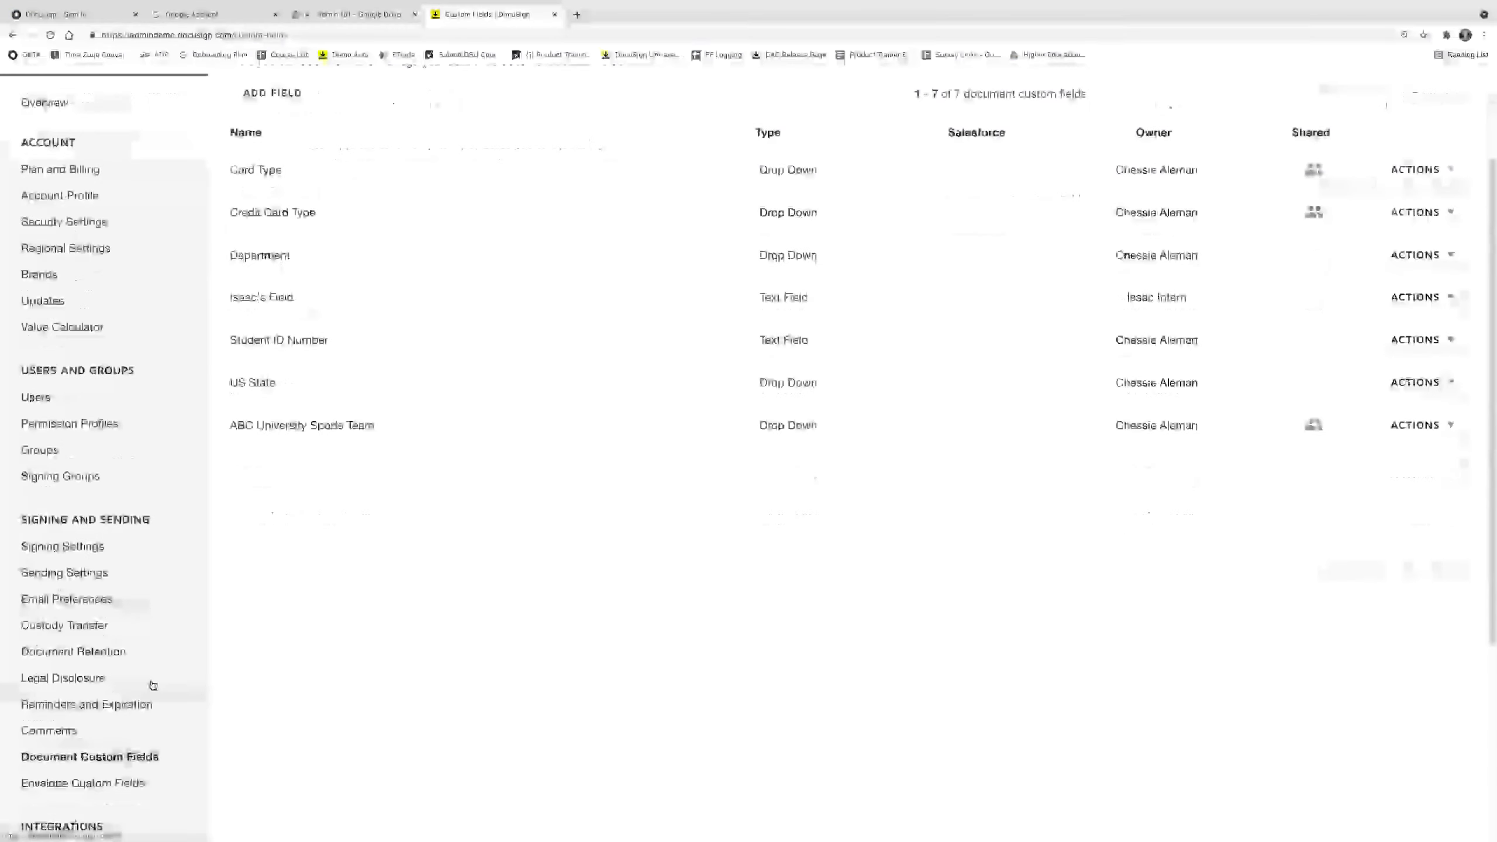
pyautogui.click(134, 785)
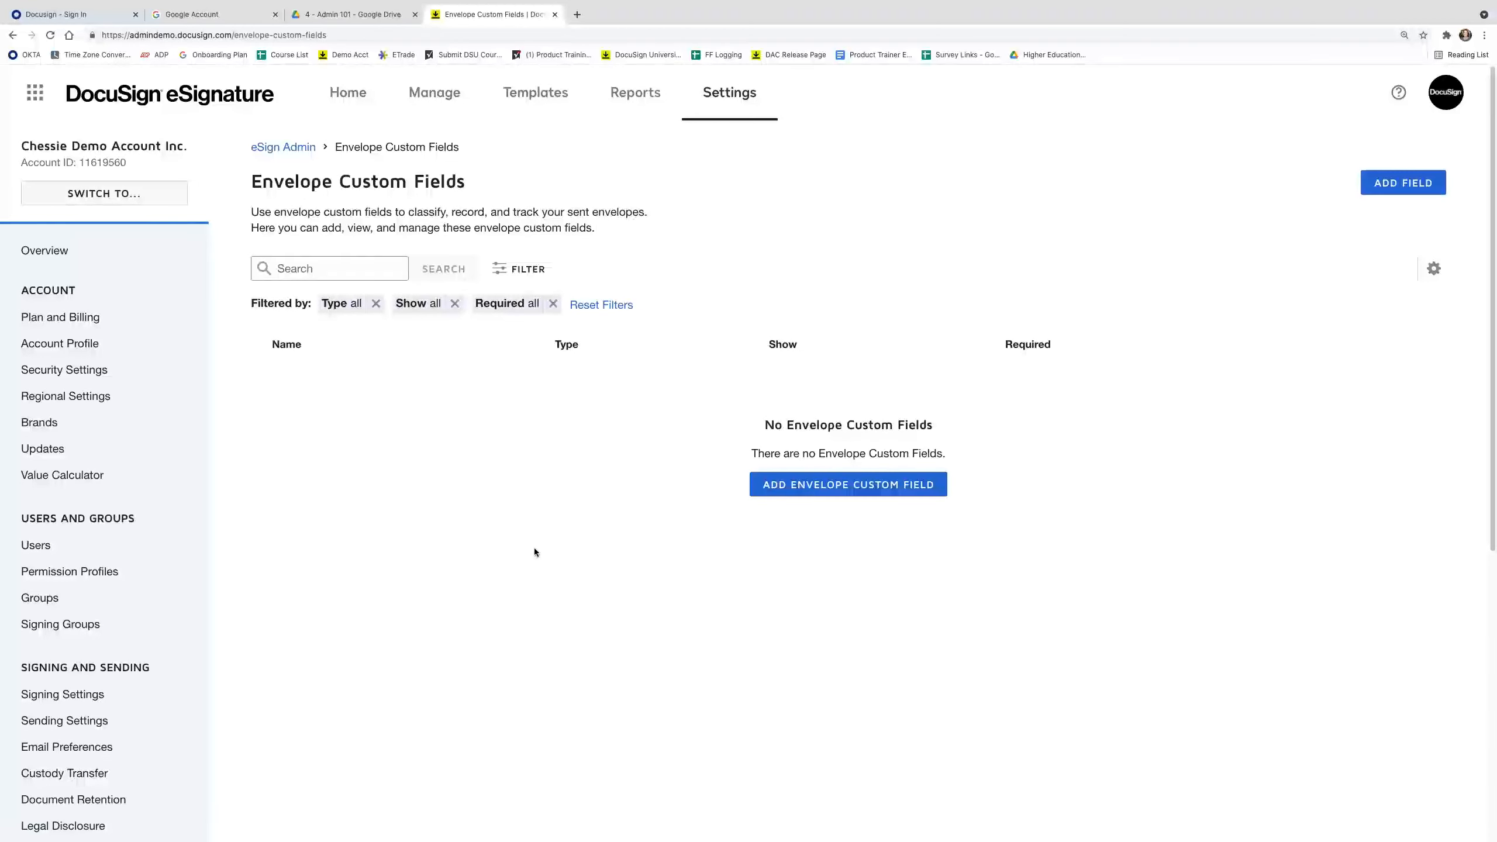
pyautogui.click(819, 498)
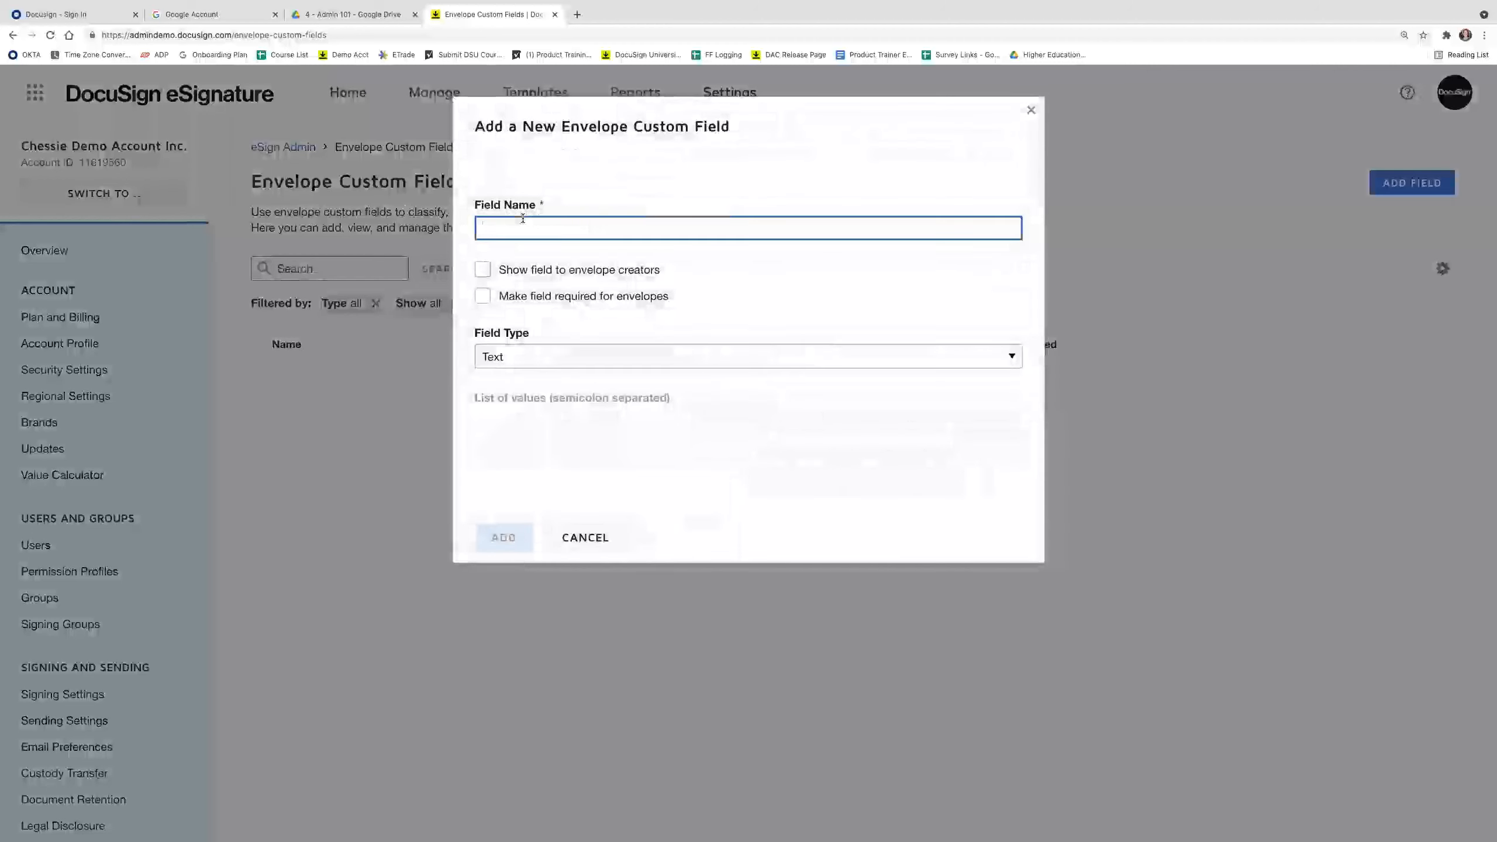
pyautogui.write('ABC Unver')
pyautogui.press('BackSpace')
pyautogui.write('iversity Detp')
pyautogui.press('BackSpace')
pyautogui.press('BackSpace')
pyautogui.write('partment')
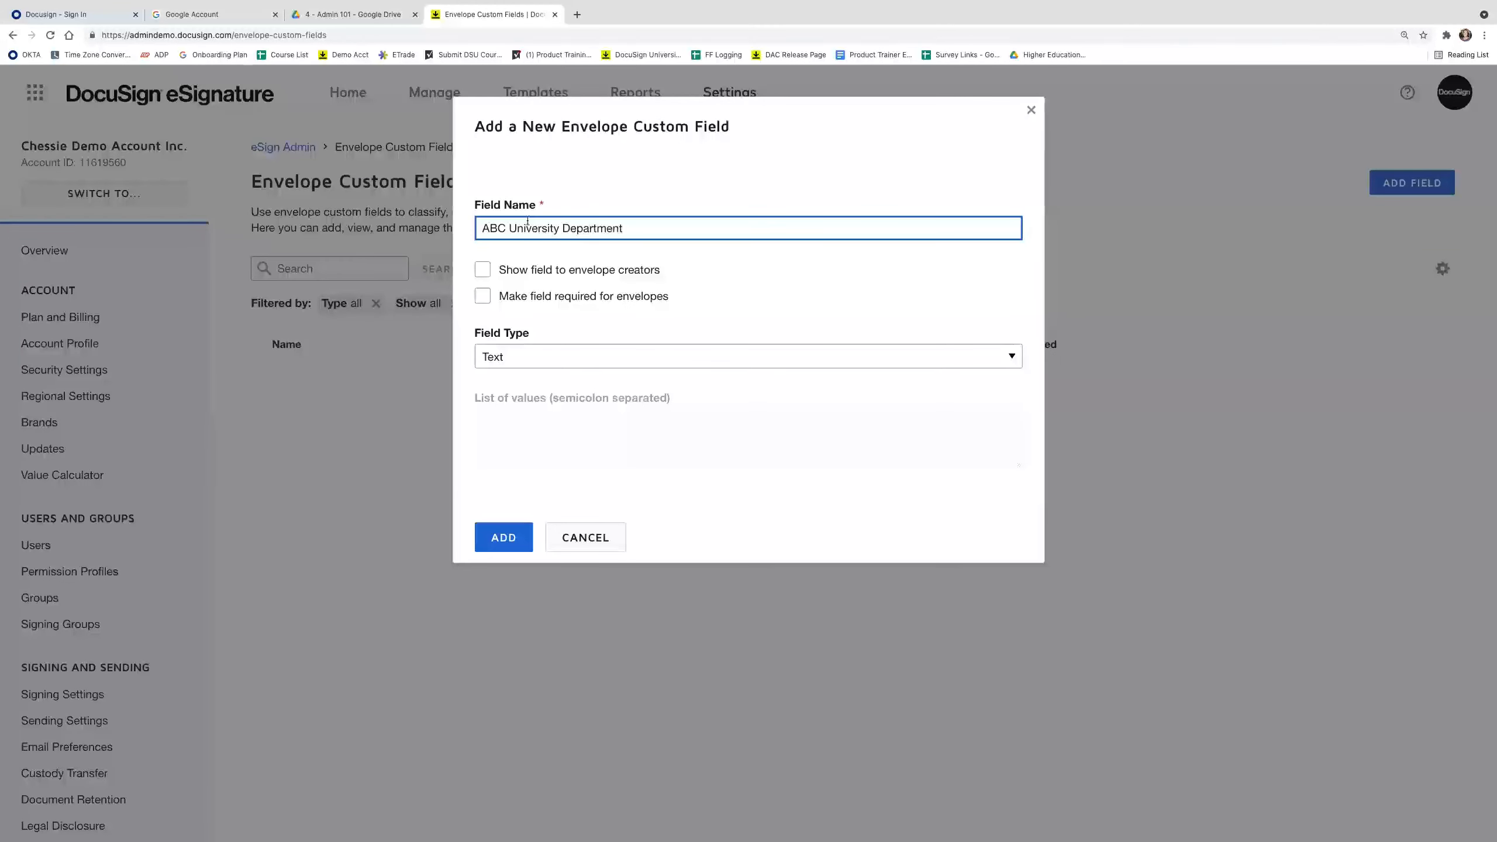
# Make it a required List shown to creators with HR, IT, Admissions, Finance, Athletics, and add it.
pyautogui.click(489, 275)
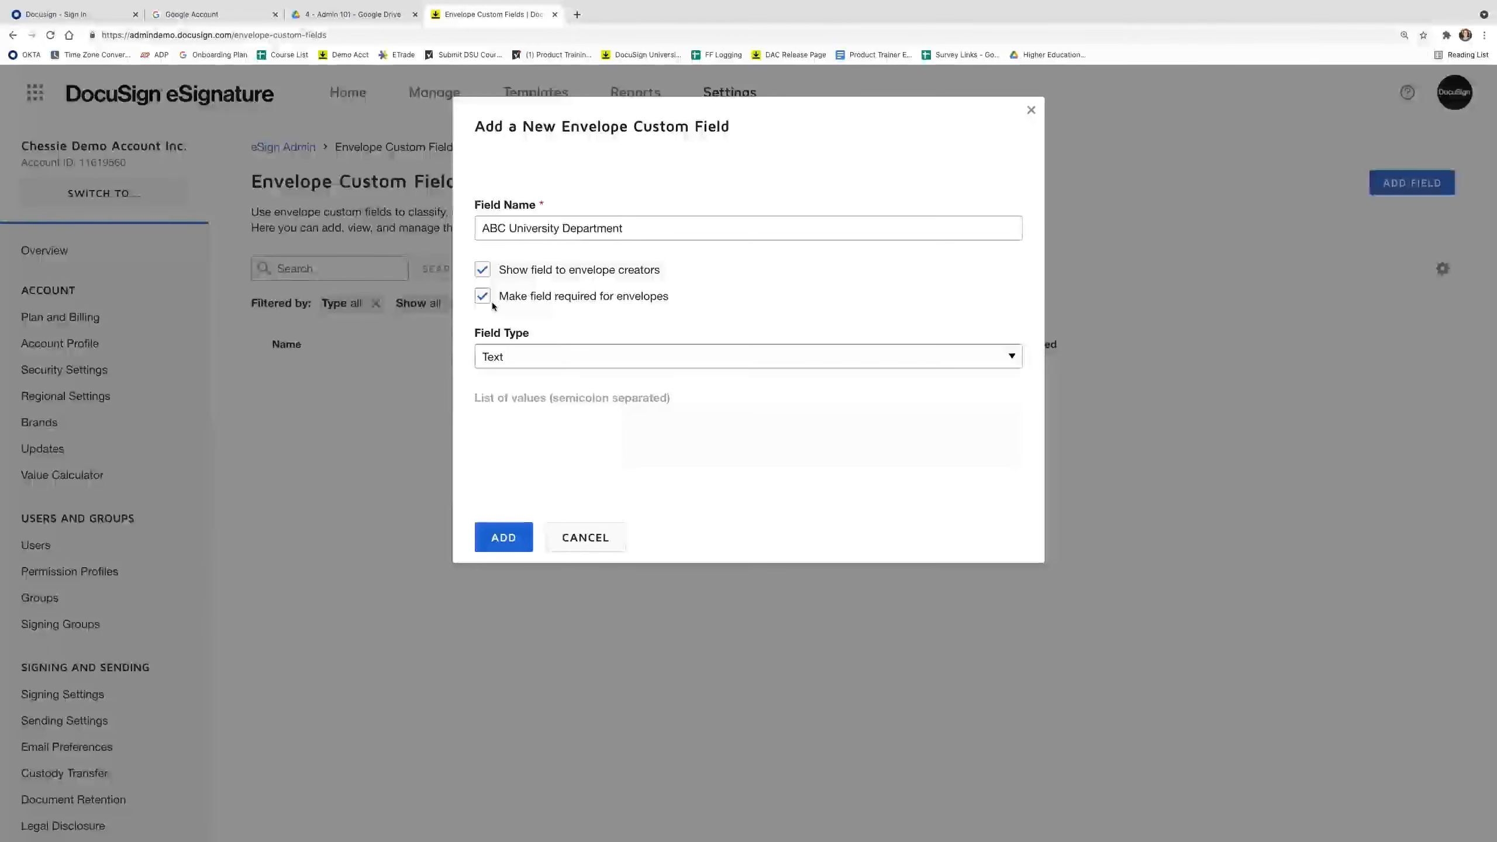
pyautogui.click(578, 354)
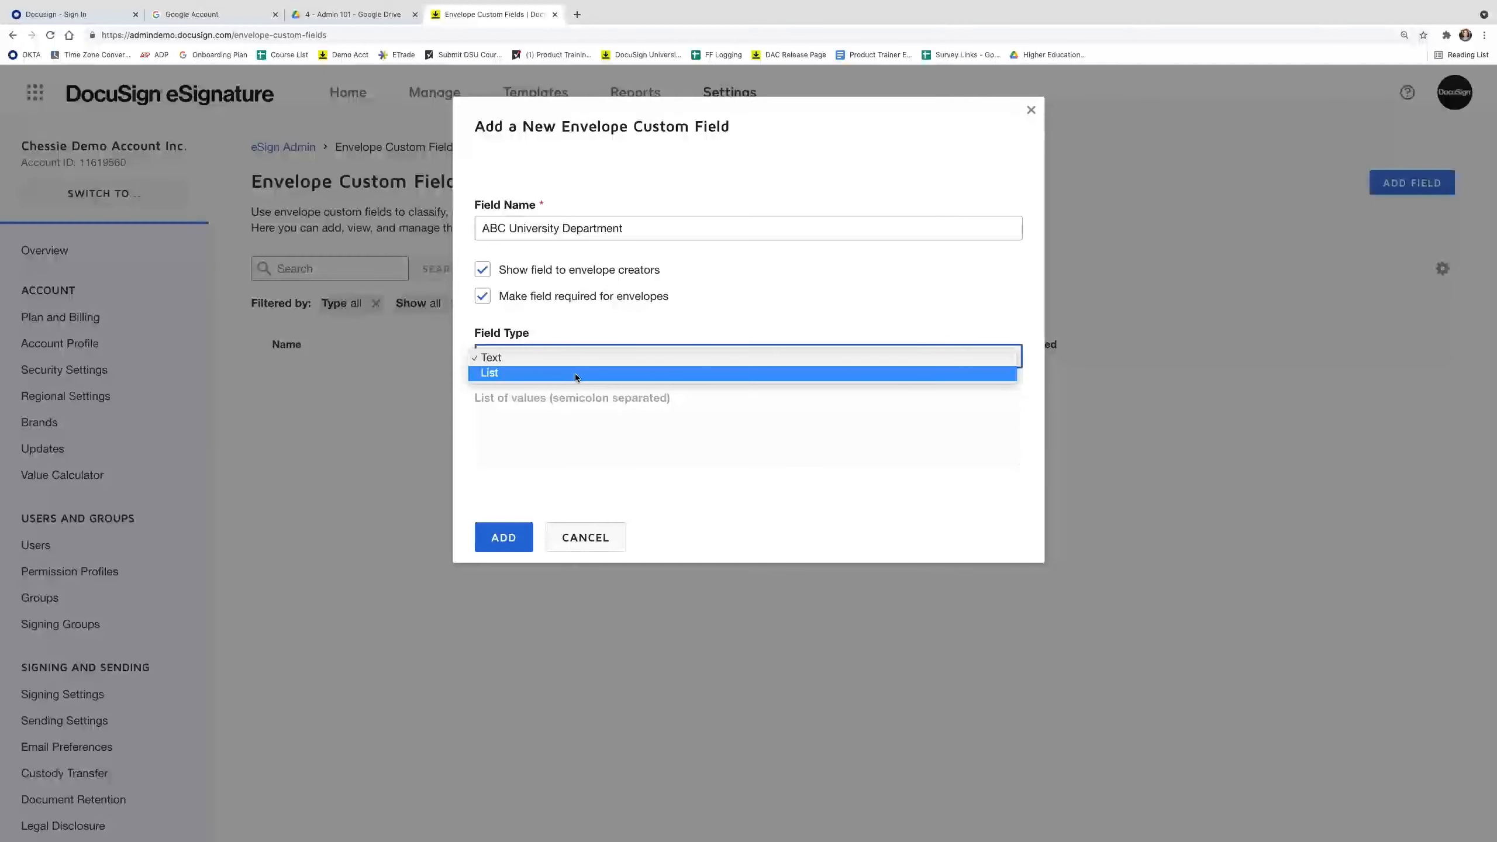
pyautogui.click(576, 376)
pyautogui.click(569, 434)
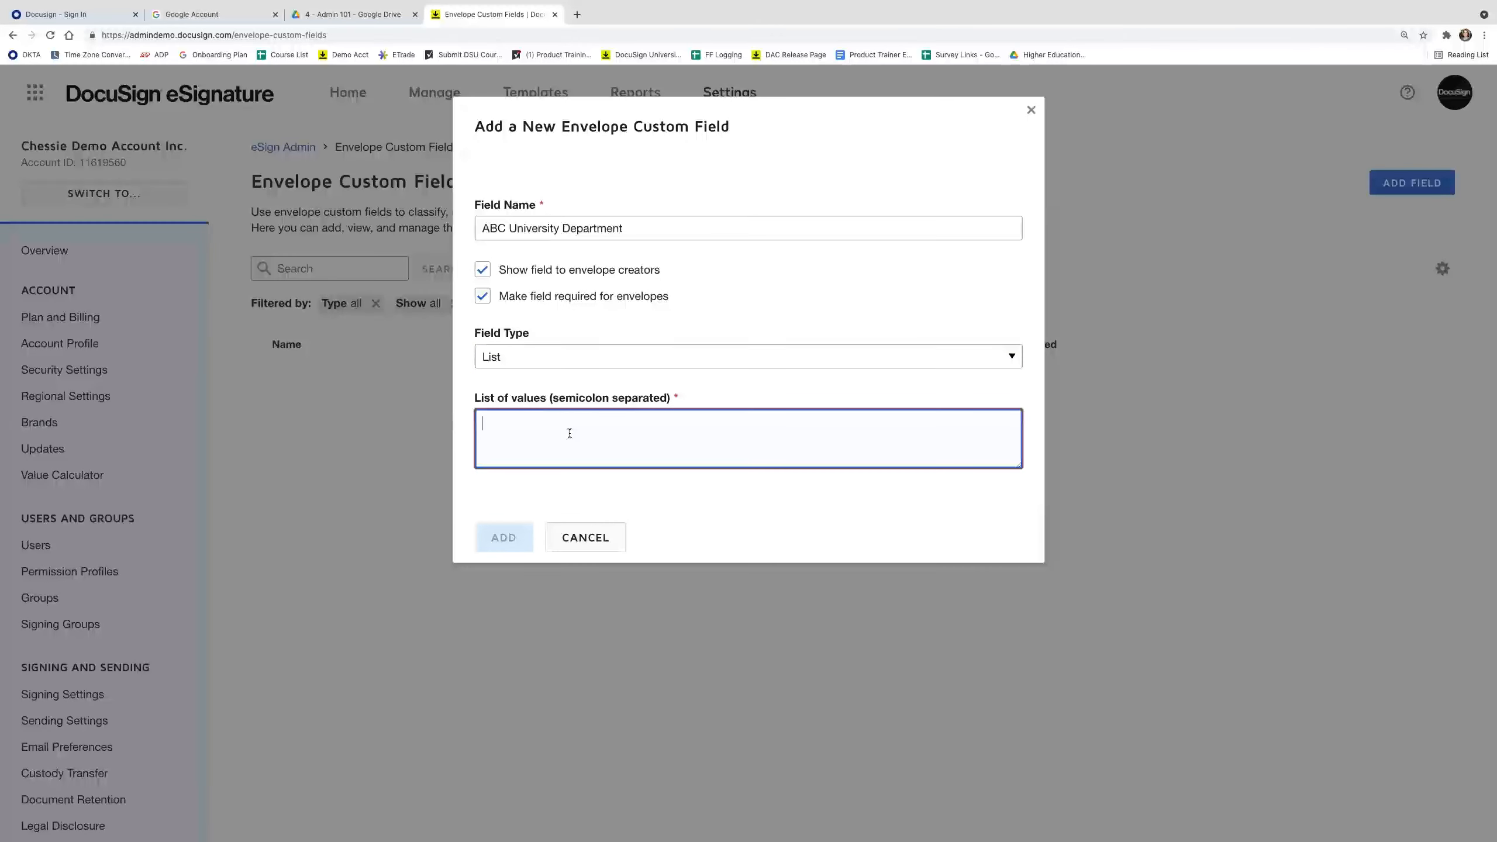
pyautogui.write('HR')
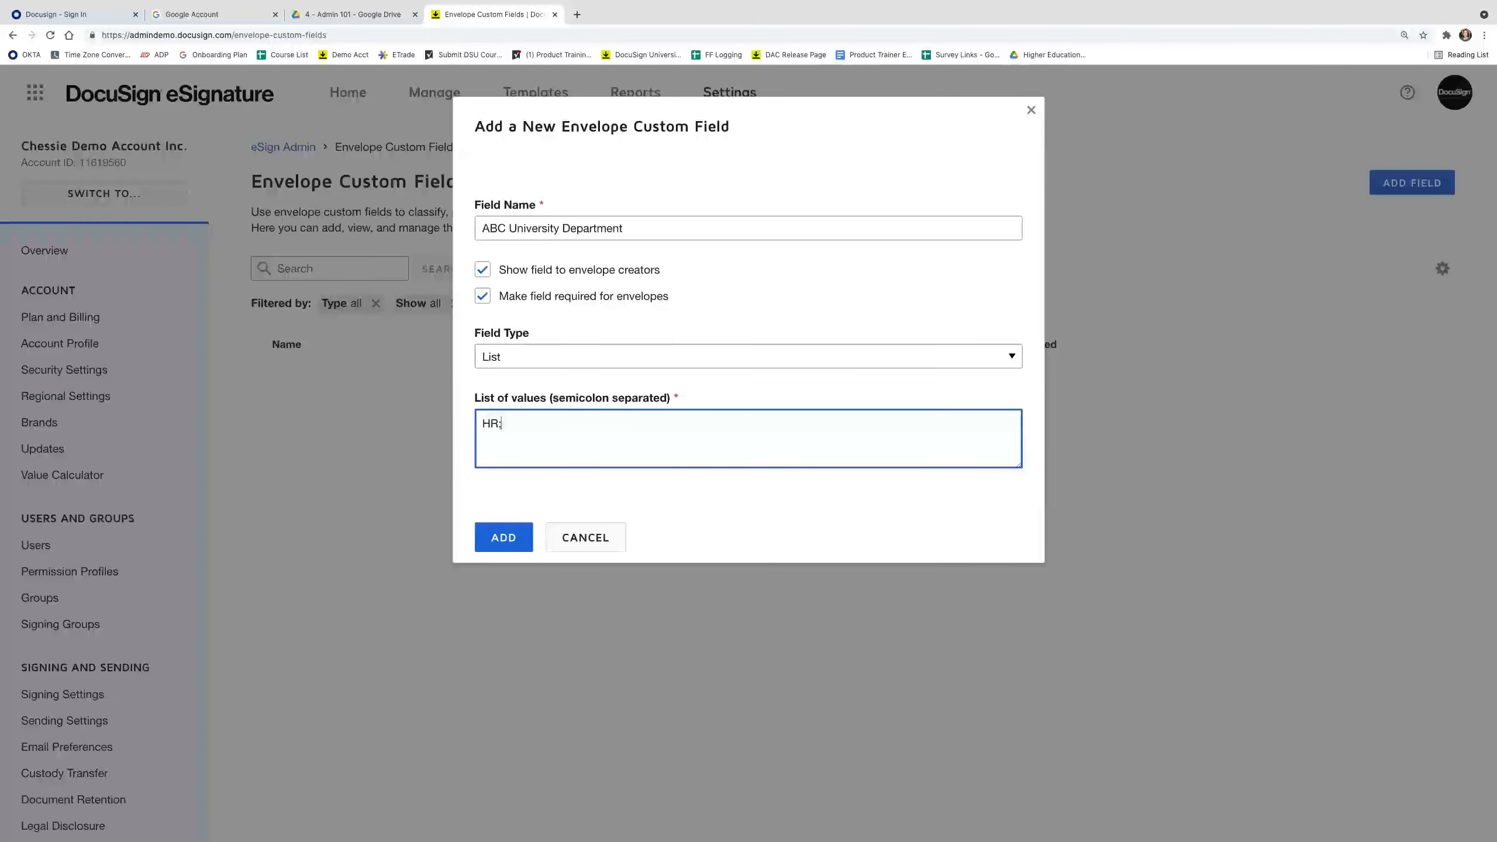
pyautogui.write(' IT; Admissions;;')
pyautogui.write('Finance; Athletics')
pyautogui.click(492, 548)
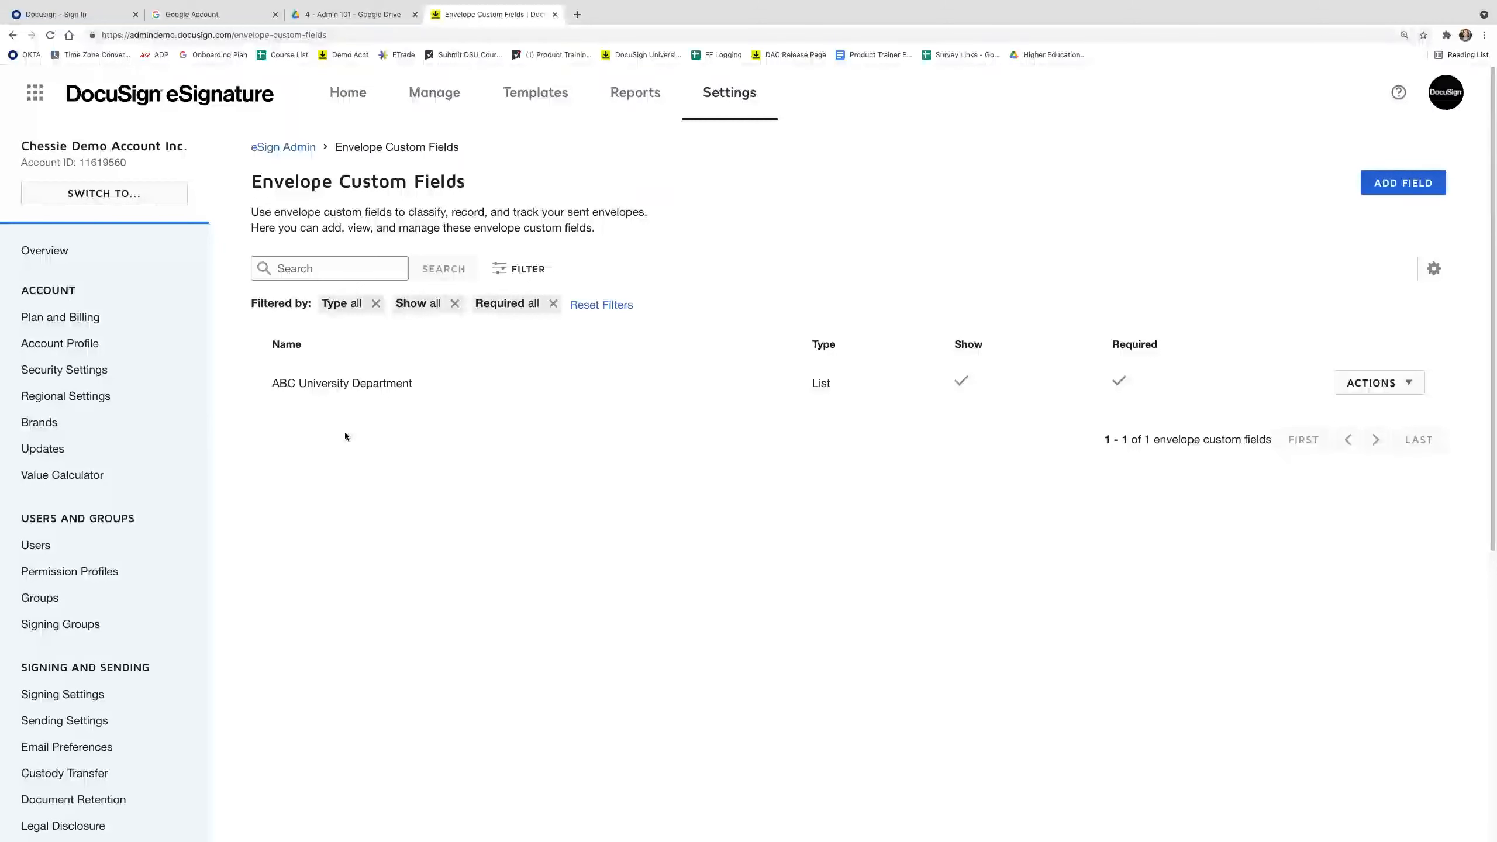
# Start a new envelope from the home page and upload Mutual_NDA.doc.
pyautogui.click(339, 103)
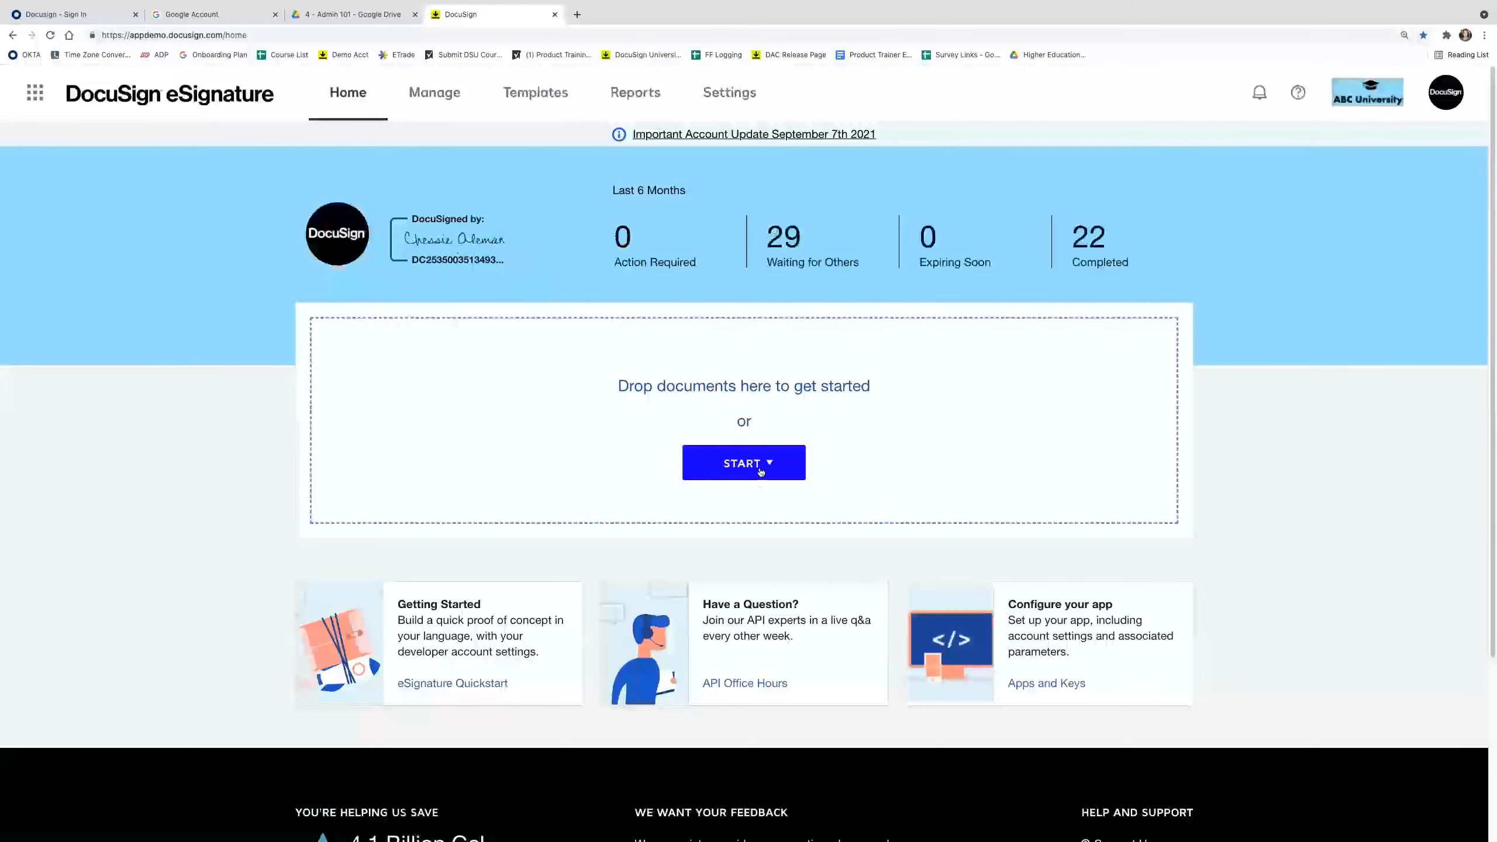
pyautogui.click(760, 466)
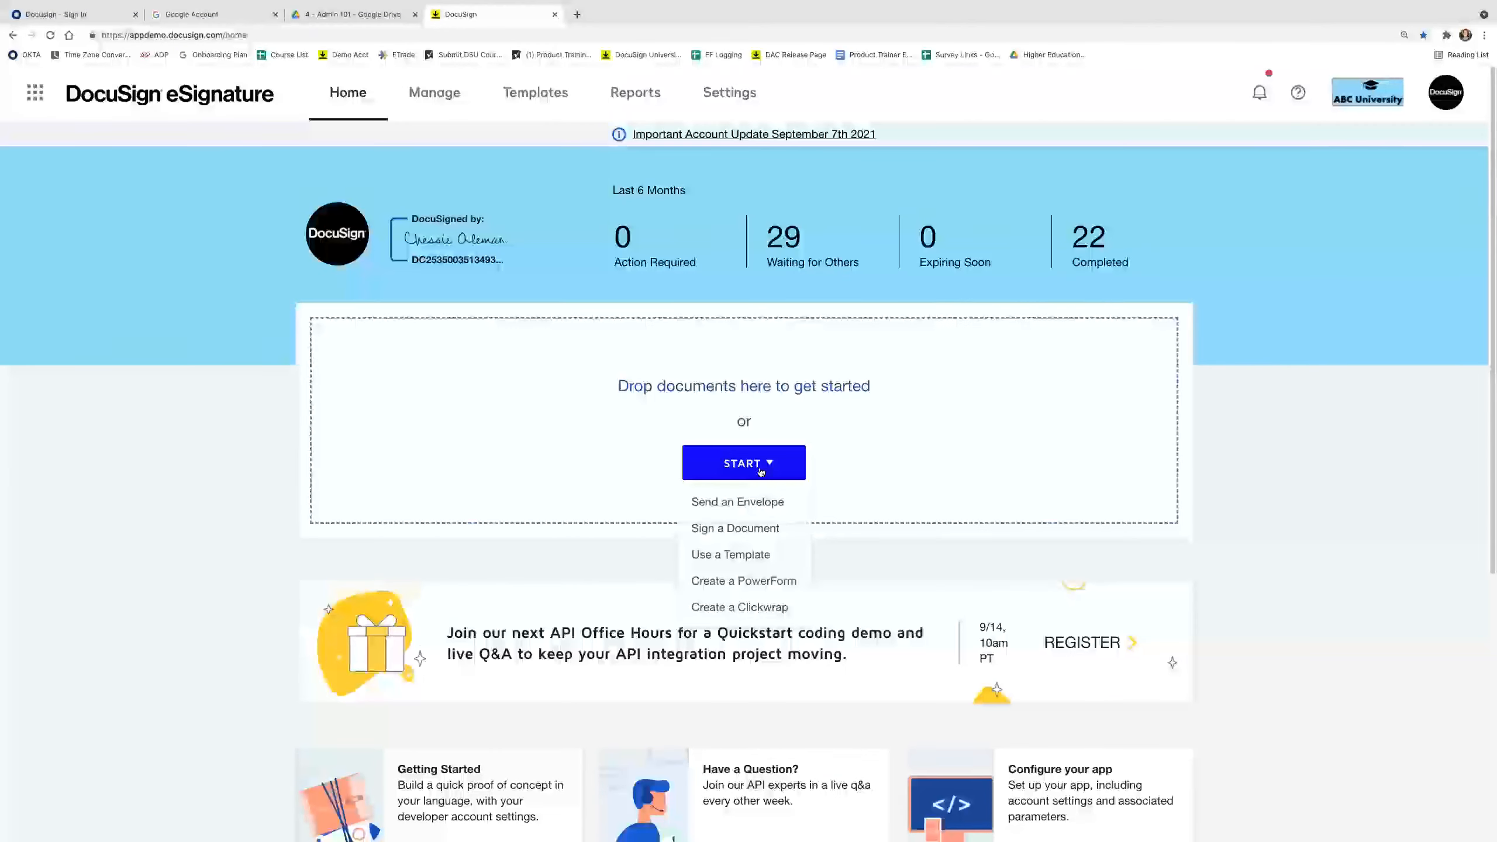
pyautogui.click(763, 503)
pyautogui.click(210, 276)
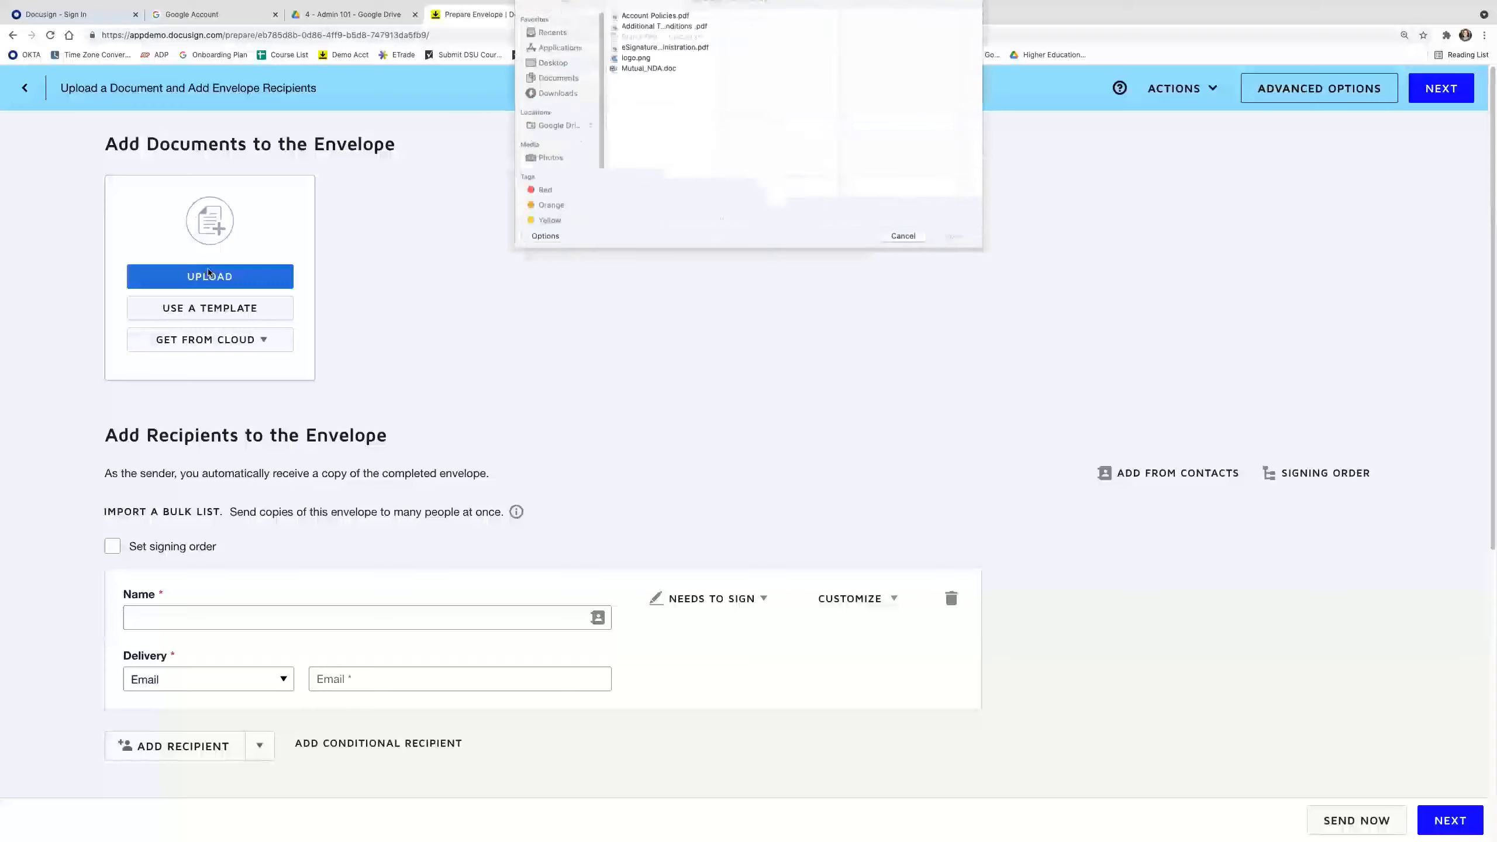
pyautogui.click(649, 82)
pyautogui.click(955, 250)
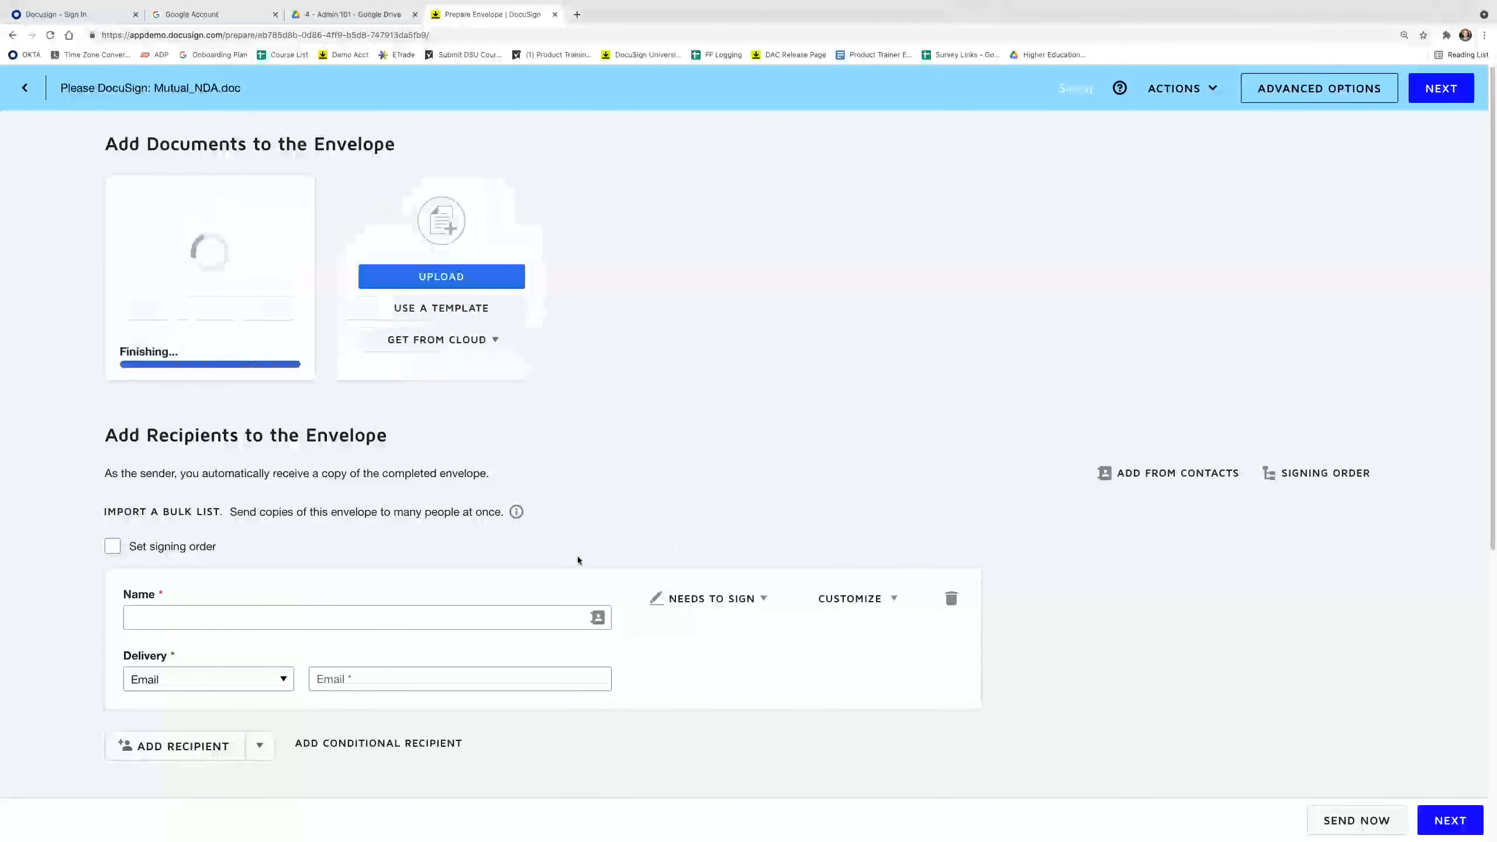
# Add the signer's full name and e-mail address as the recipient.
pyautogui.scroll(-3, 294, 581)
pyautogui.click(252, 514)
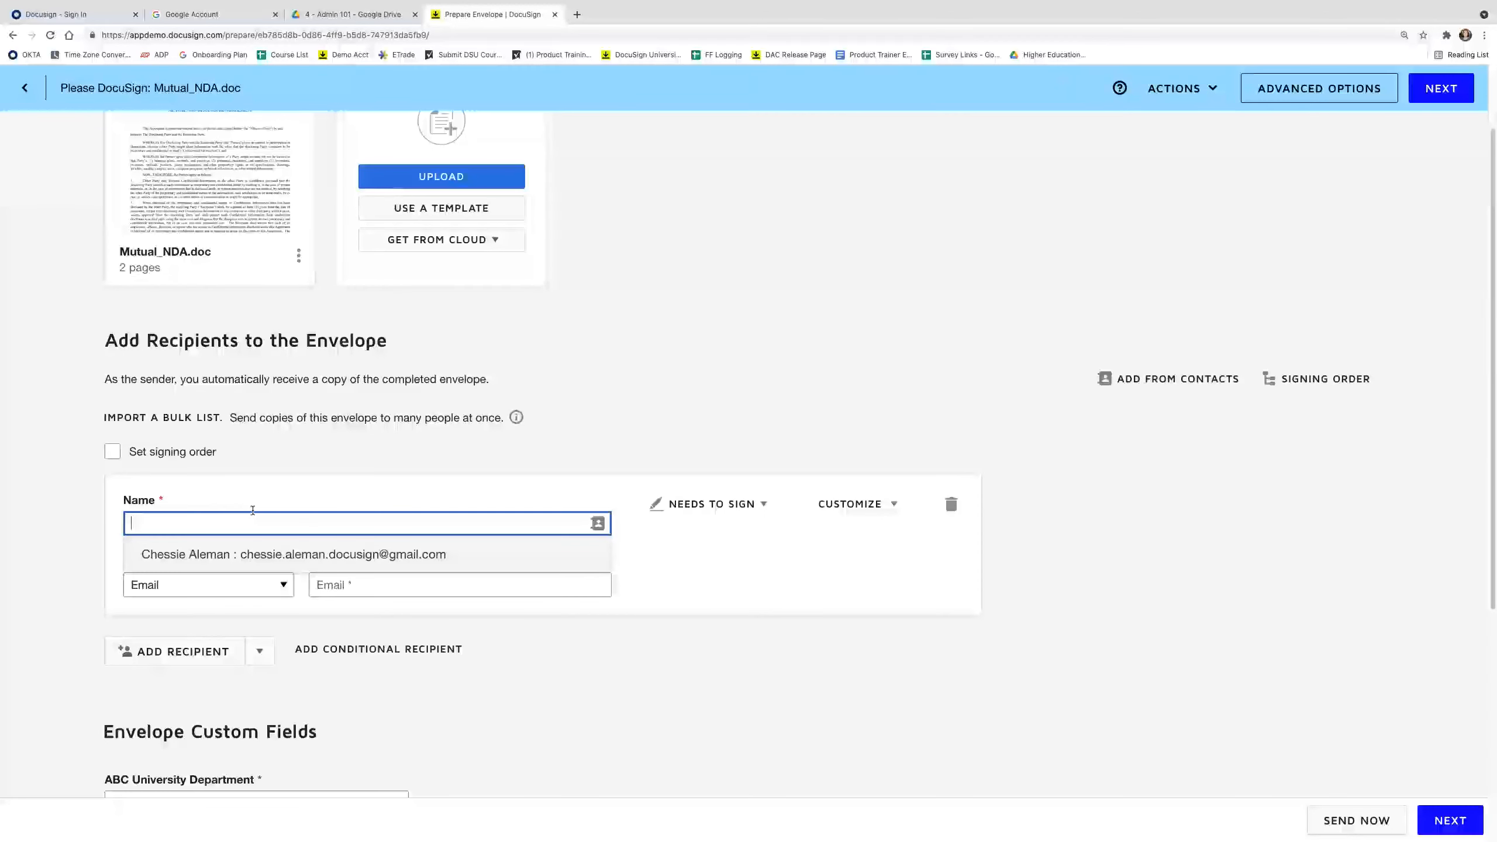
pyautogui.write('Abby Alumni')
pyautogui.click(462, 584)
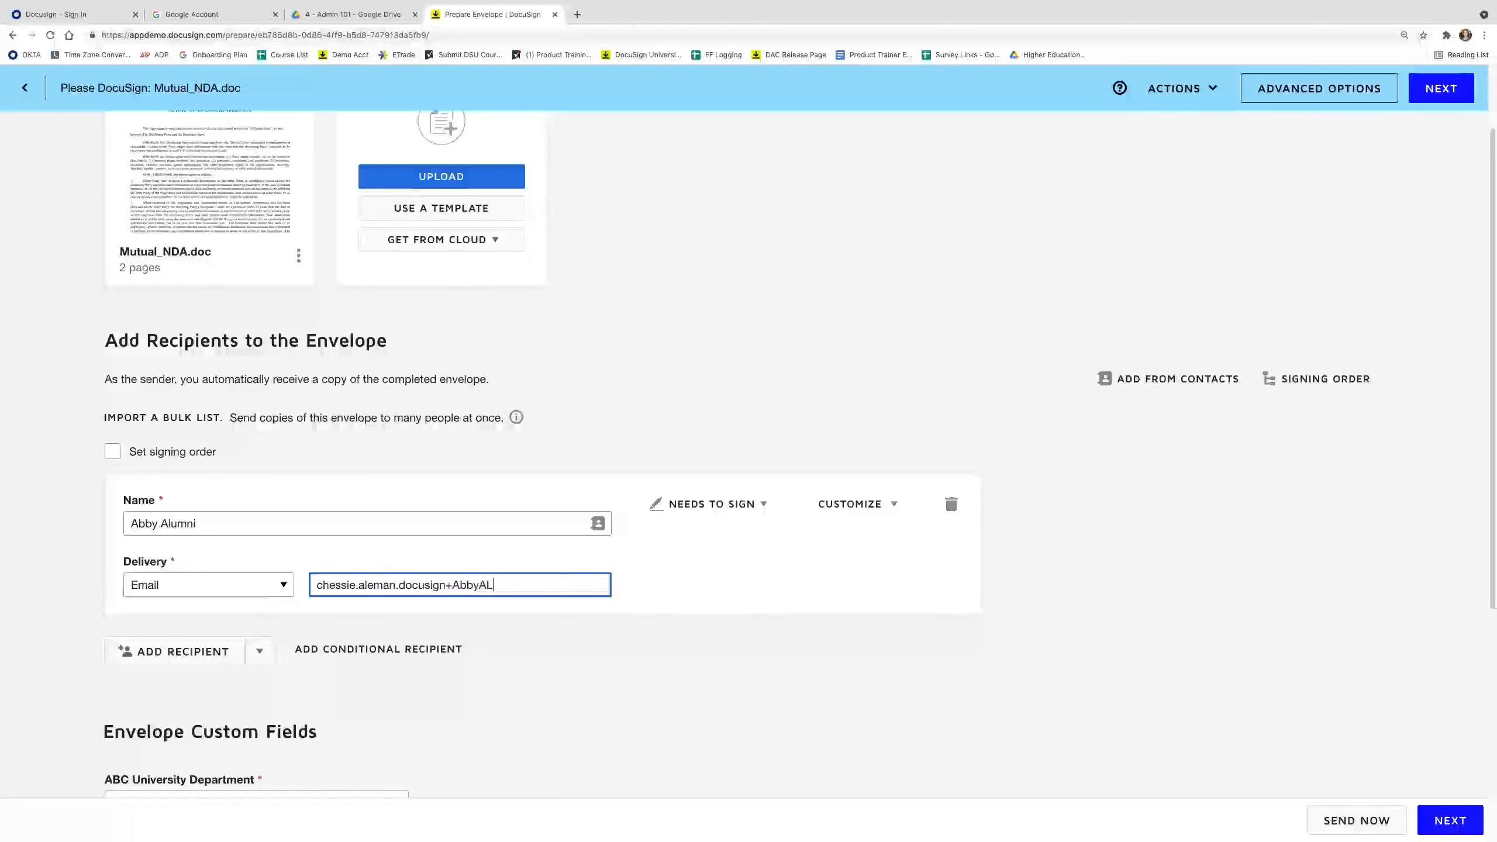
# Set ABC University Department to Athletics and subject to 'Season Ticket Renewal - ABC University'.
pyautogui.scroll(-5, 377, 566)
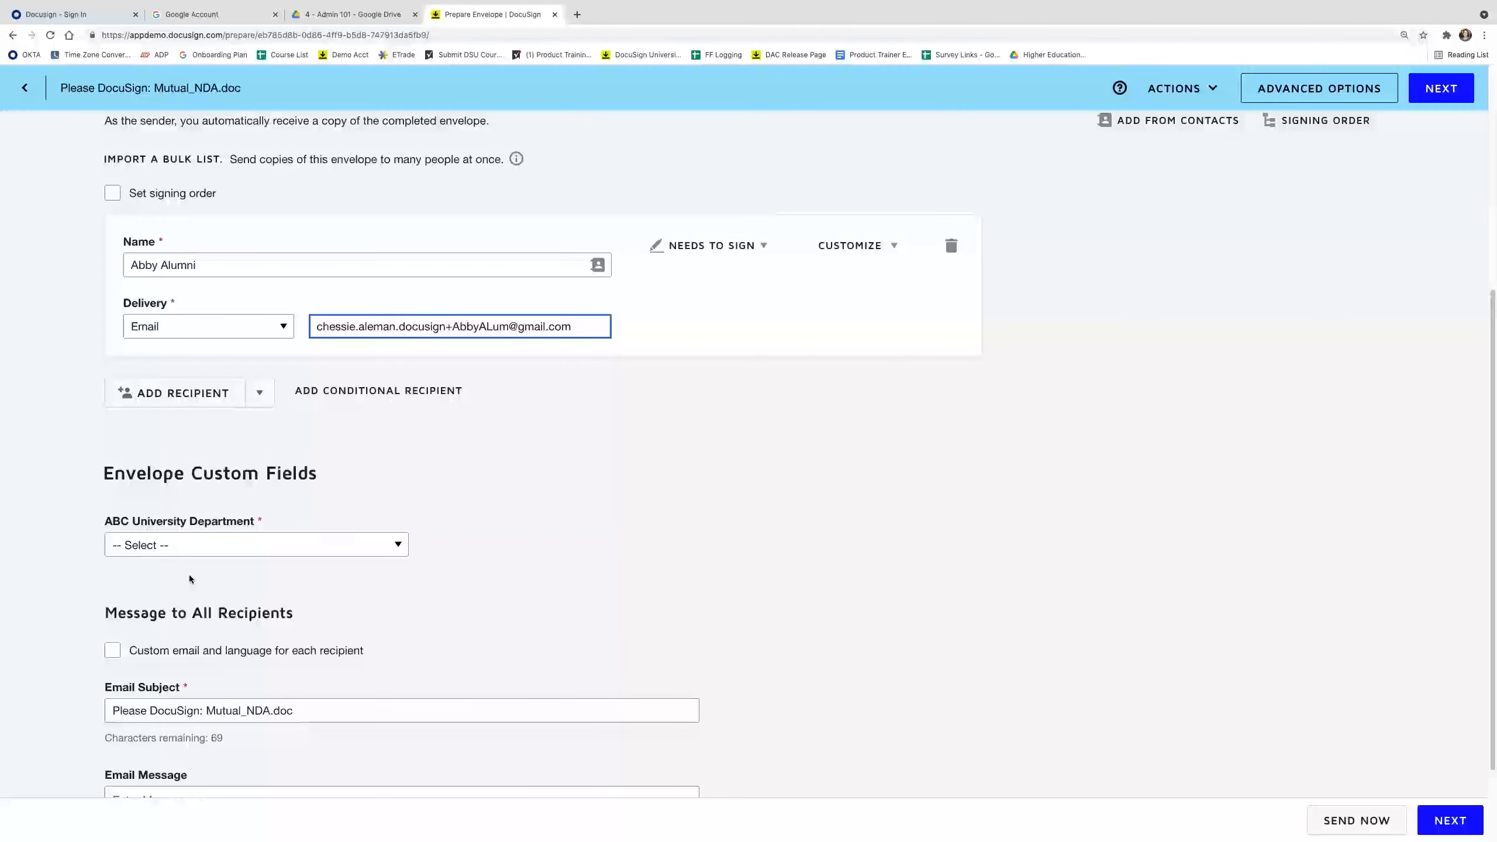
pyautogui.click(265, 547)
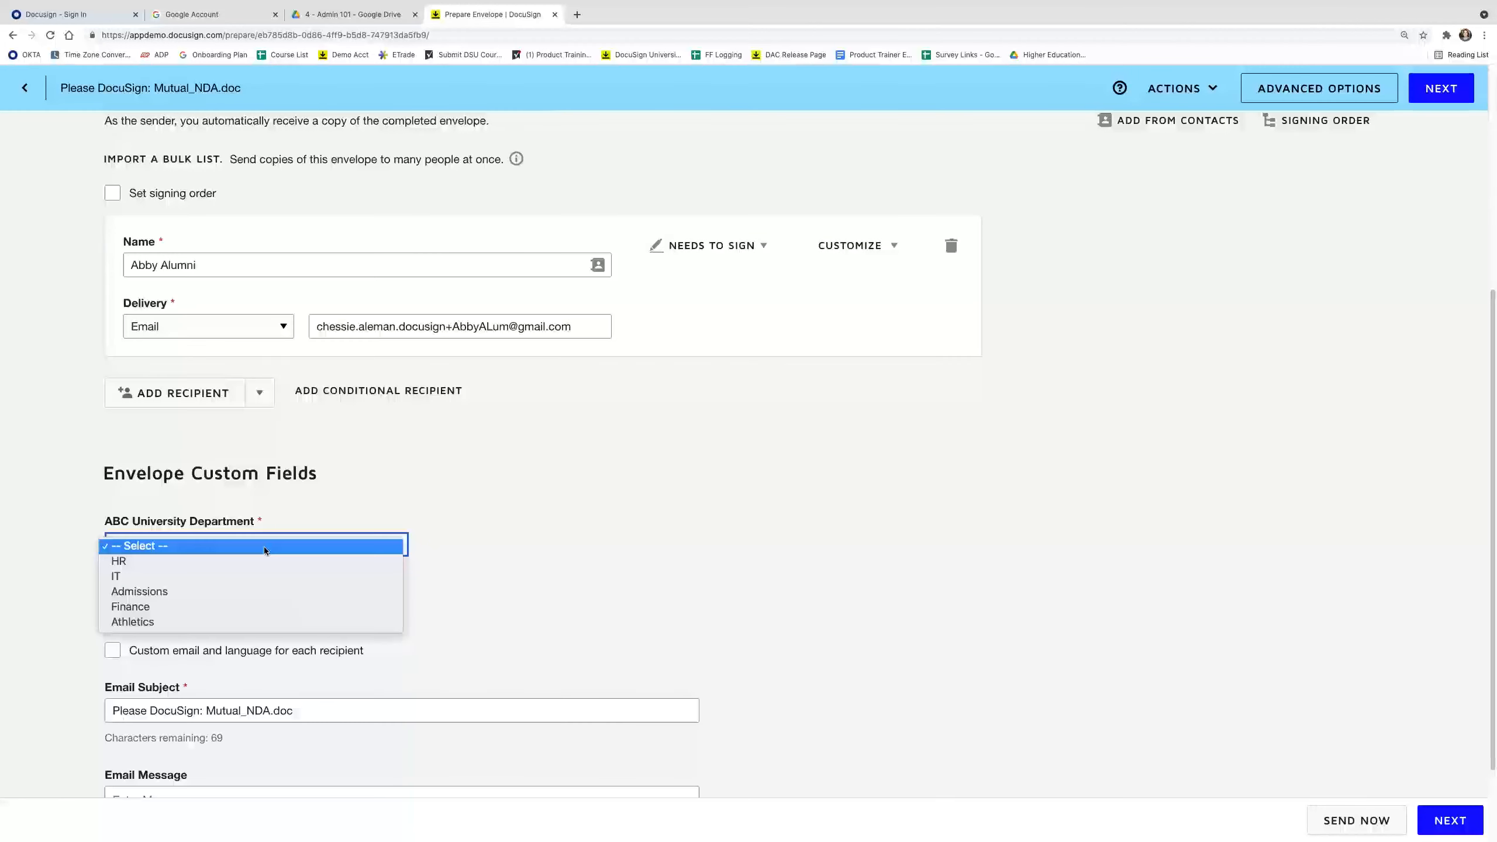
pyautogui.click(268, 623)
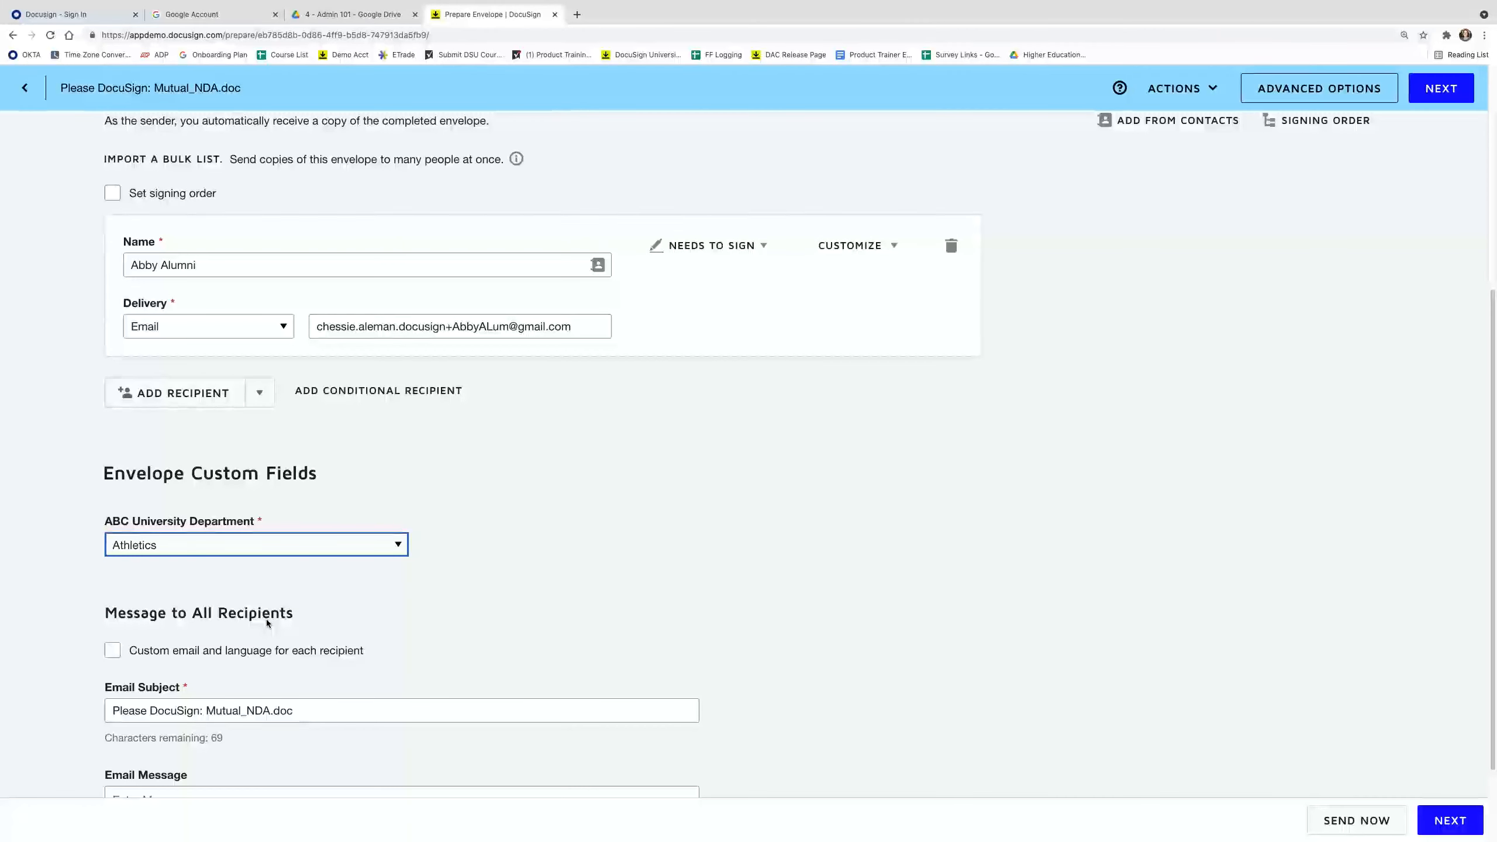
pyautogui.scroll(-2, 266, 619)
pyautogui.moveTo(295, 603); pyautogui.dragTo(110, 603)
pyautogui.write('Season Ticket Renewal - ABC Universirty')
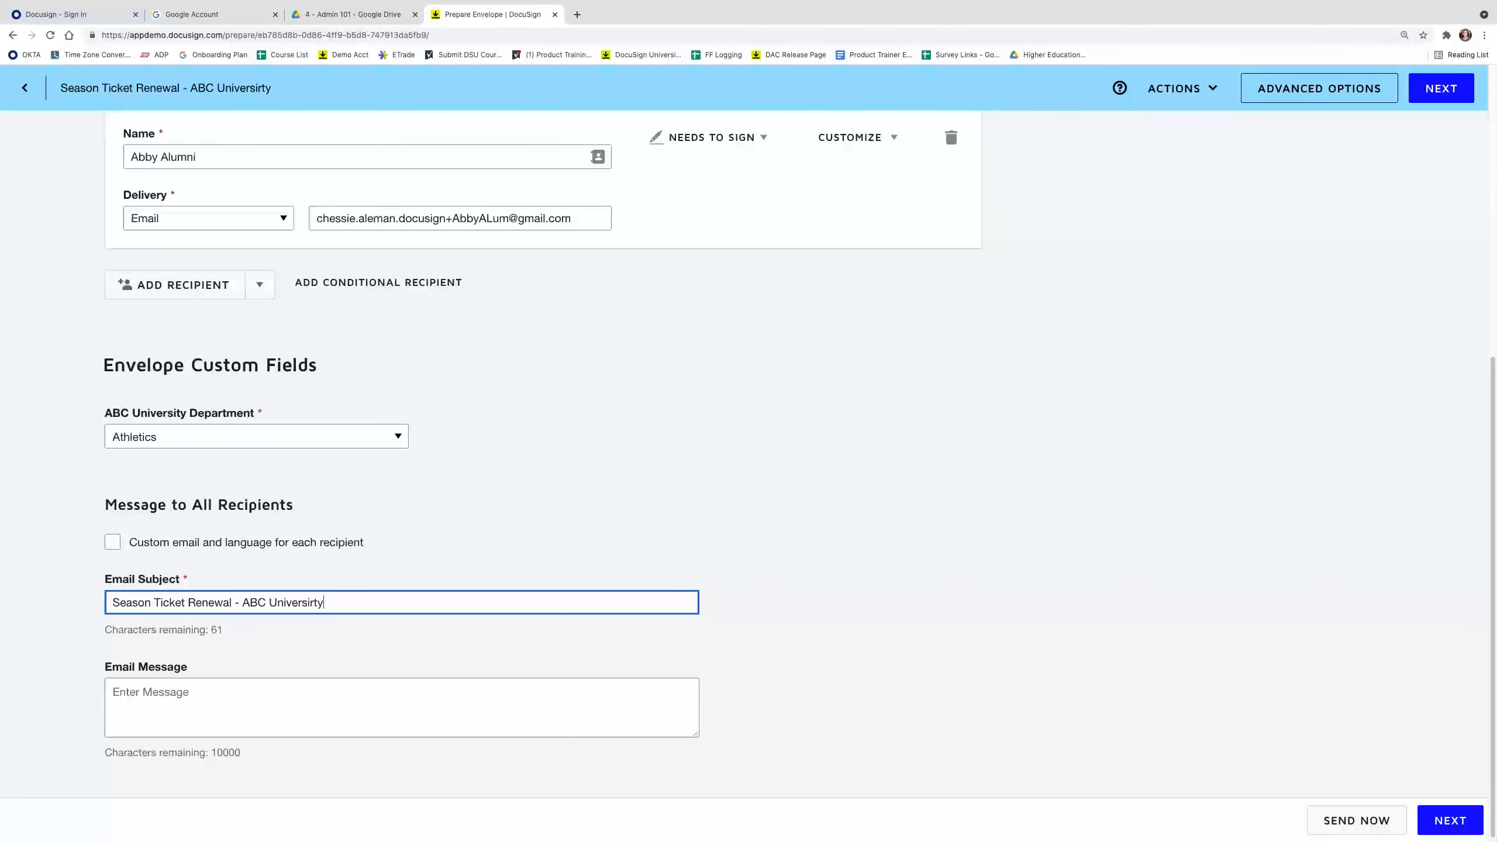
pyautogui.press('BackSpace')
pyautogui.press('BackSpace')
pyautogui.press('BackSpace')
pyautogui.write('ty')
pyautogui.click(923, 667)
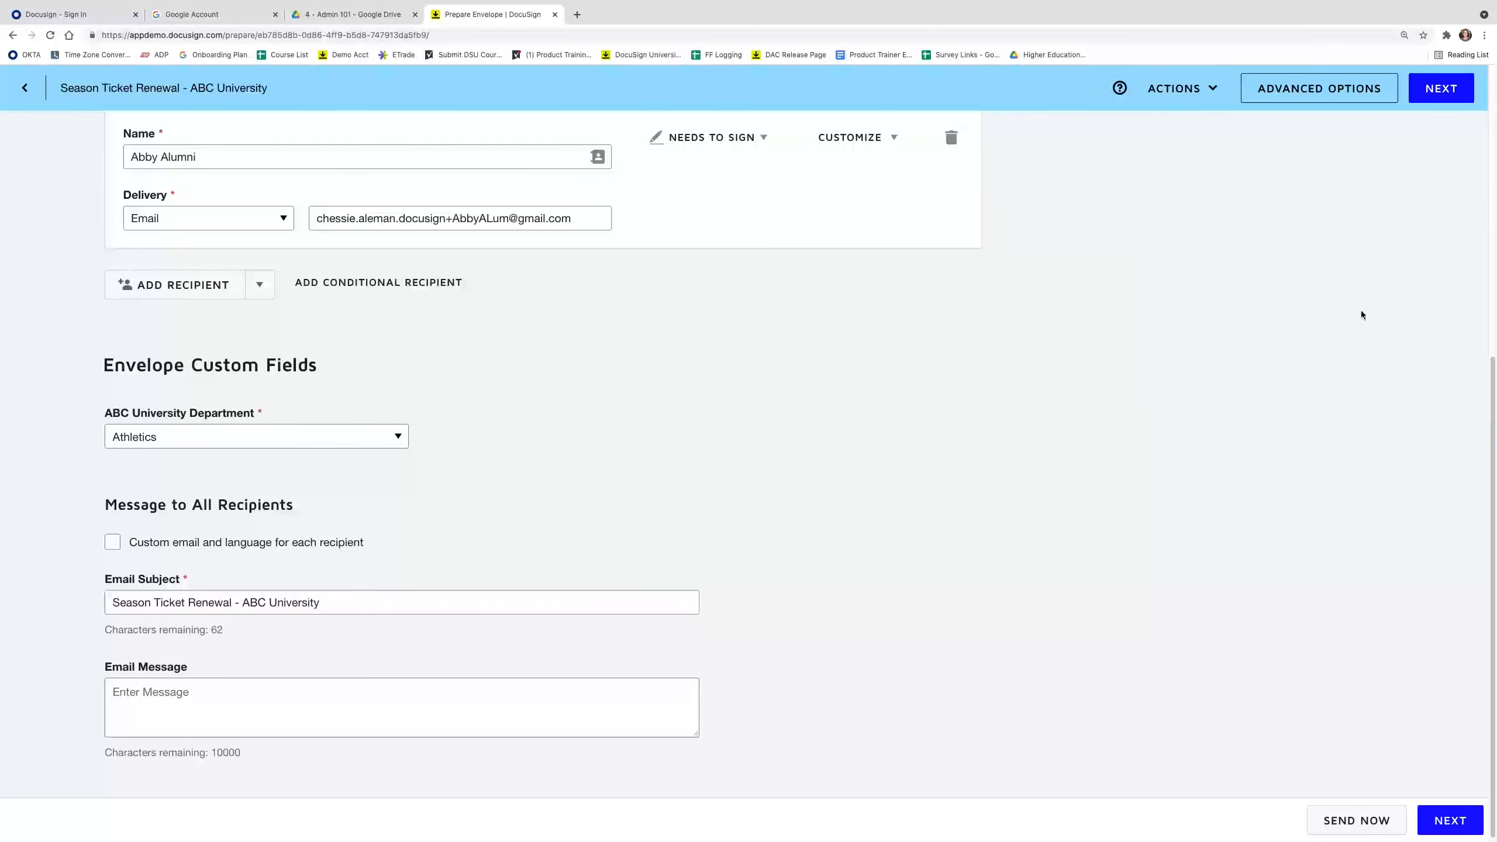
# Move to field placement and drop a Signature field on page 2's Disclosing Party line.
pyautogui.click(1442, 95)
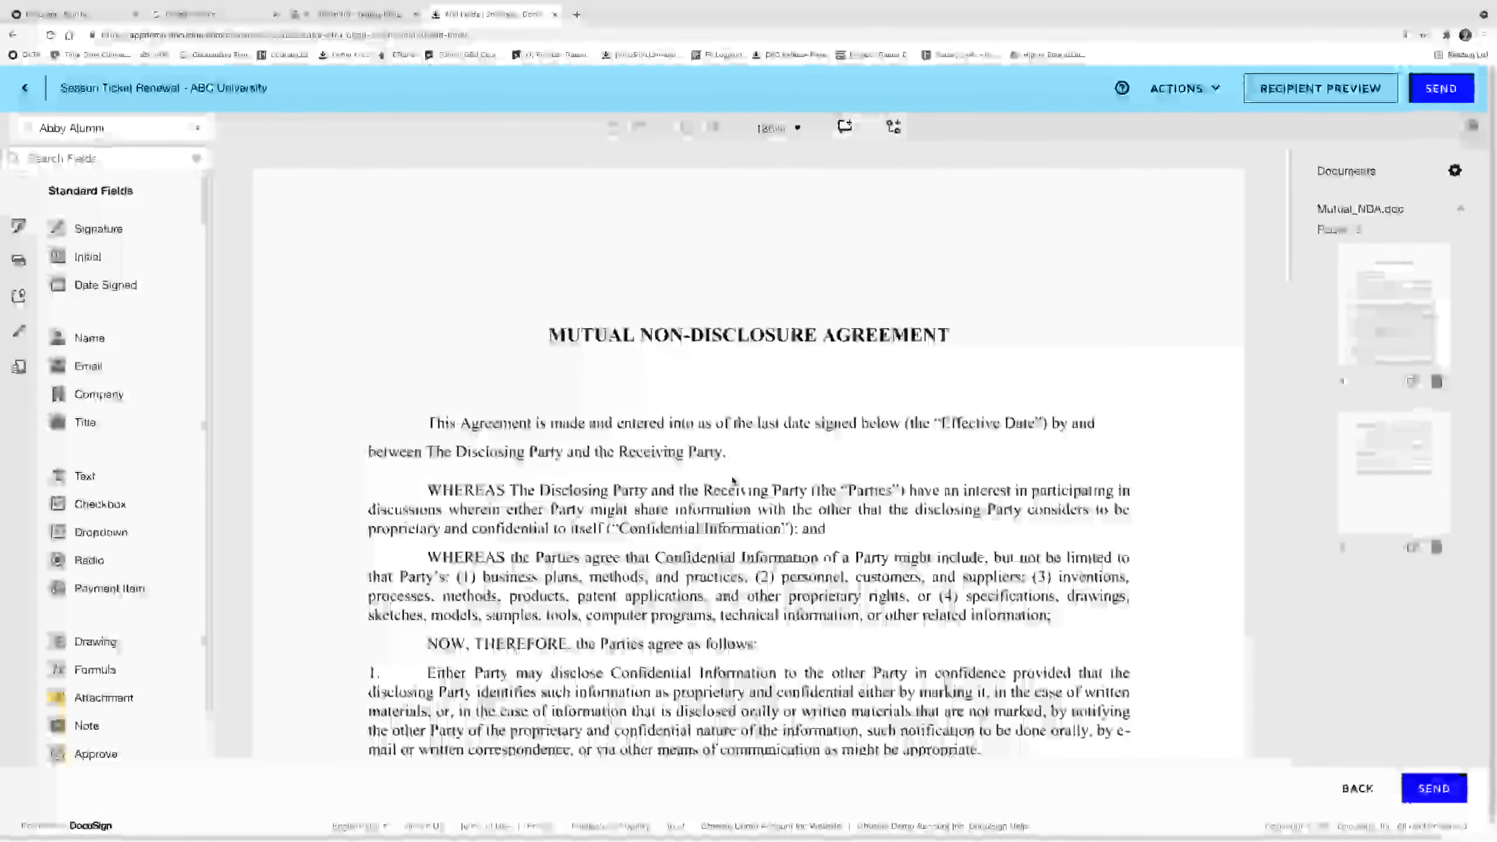
pyautogui.scroll(-1, 691, 478)
pyautogui.scroll(-8, 692, 478)
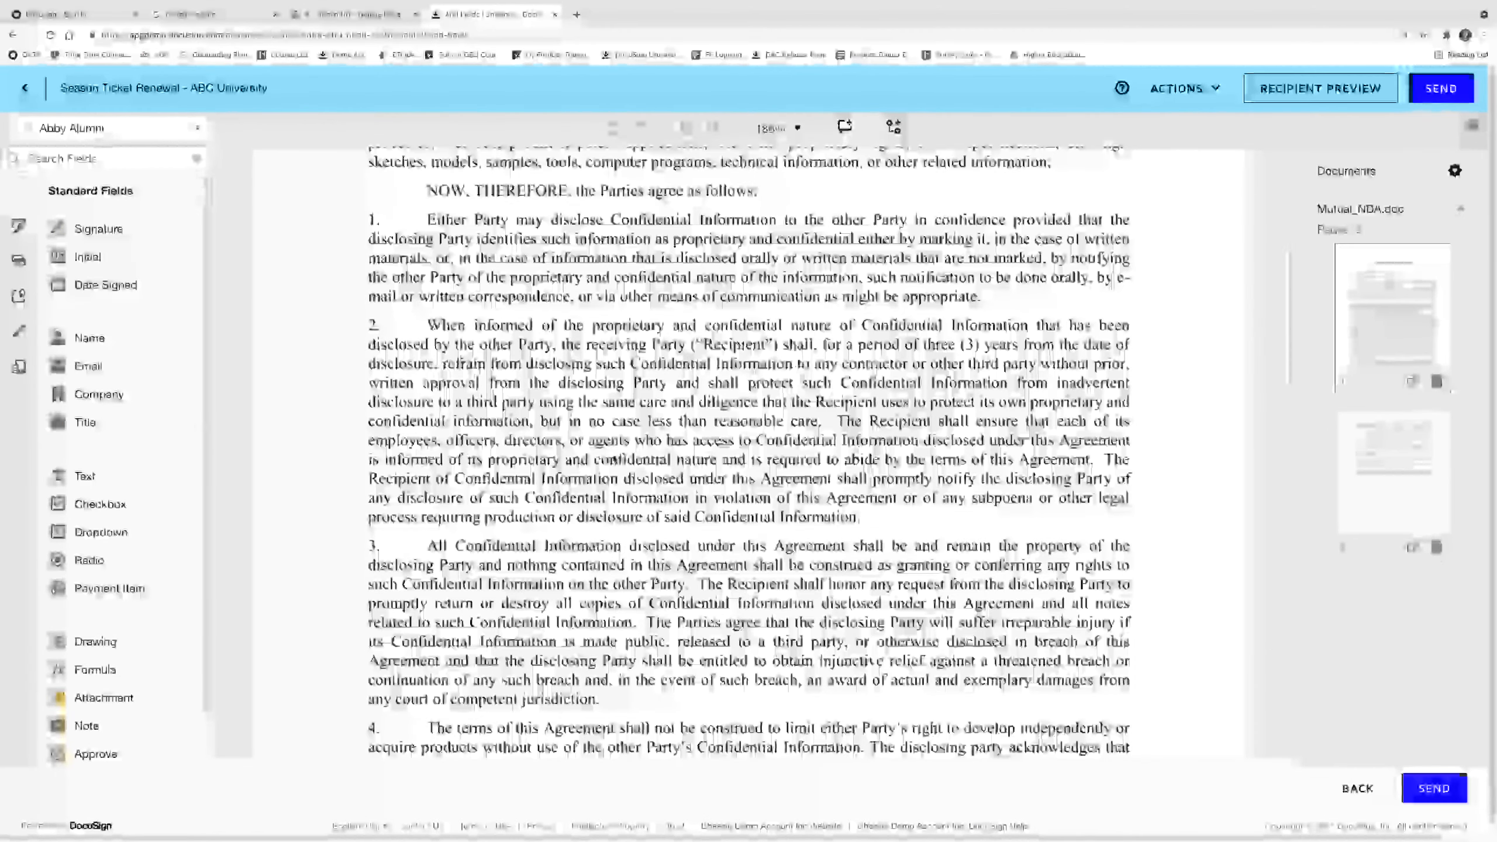
pyautogui.scroll(-10, 614, 462)
pyautogui.moveTo(157, 228)
pyautogui.mouseDown()
pyautogui.moveTo(389, 282)
pyautogui.moveTo(376, 283)
pyautogui.mouseUp()
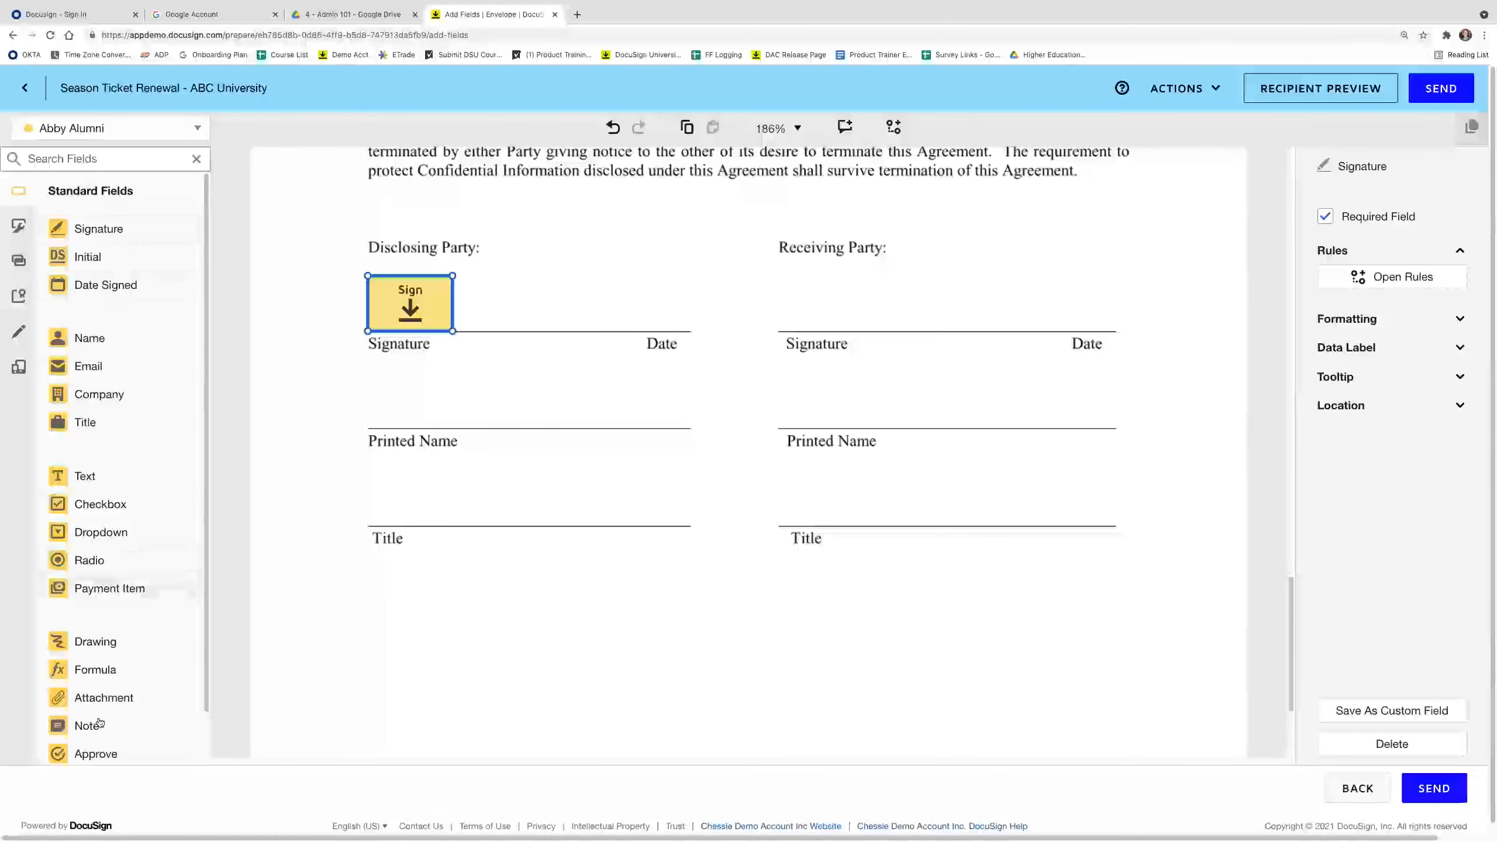
# Place the ABC University Sports Team dropdown beside the Disclosing Party signature.
pyautogui.click(18, 232)
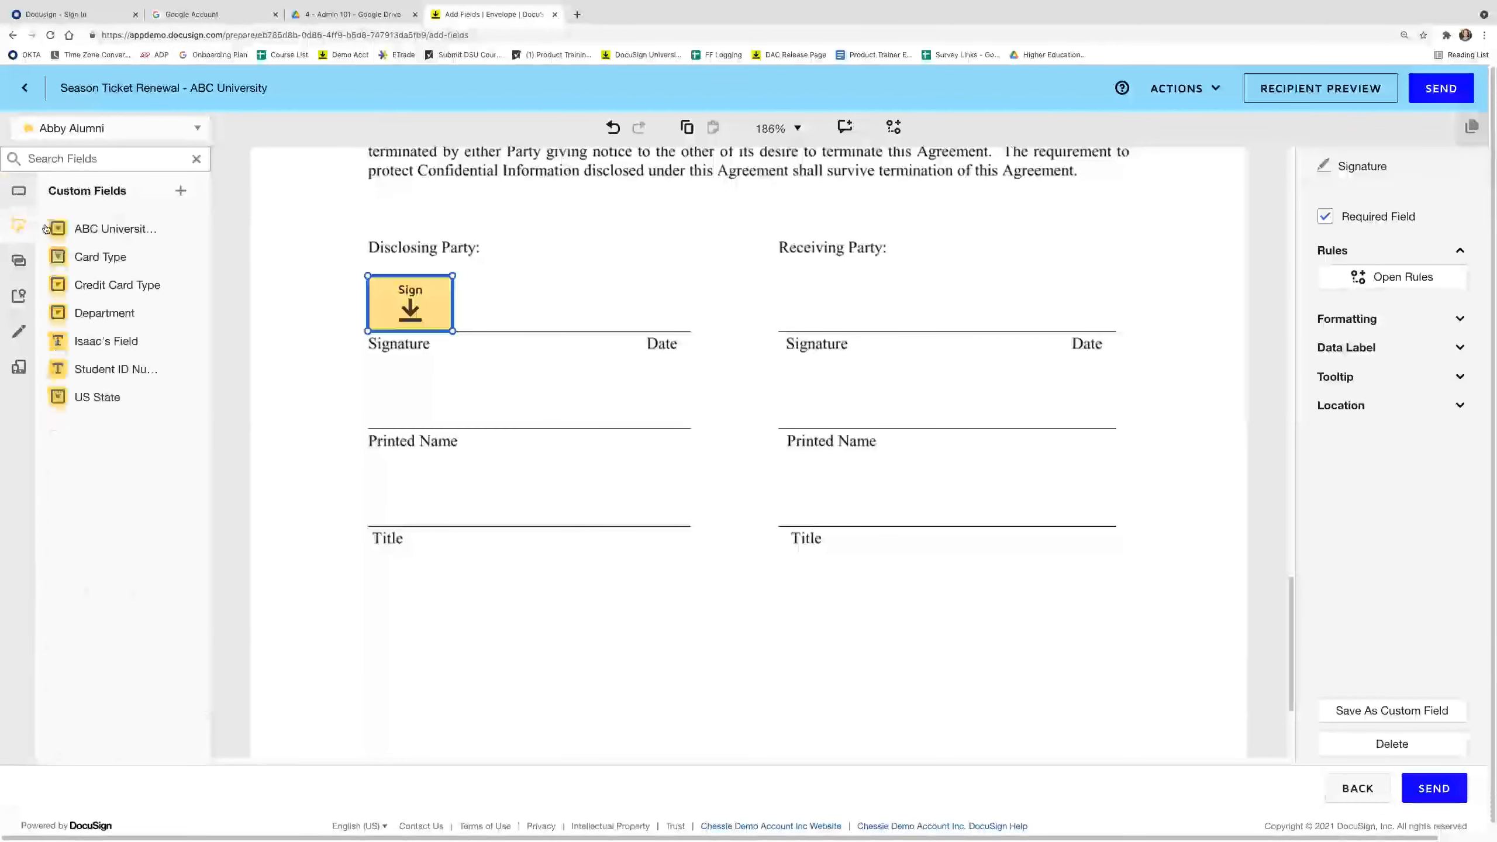
pyautogui.moveTo(144, 232); pyautogui.dragTo(563, 312)
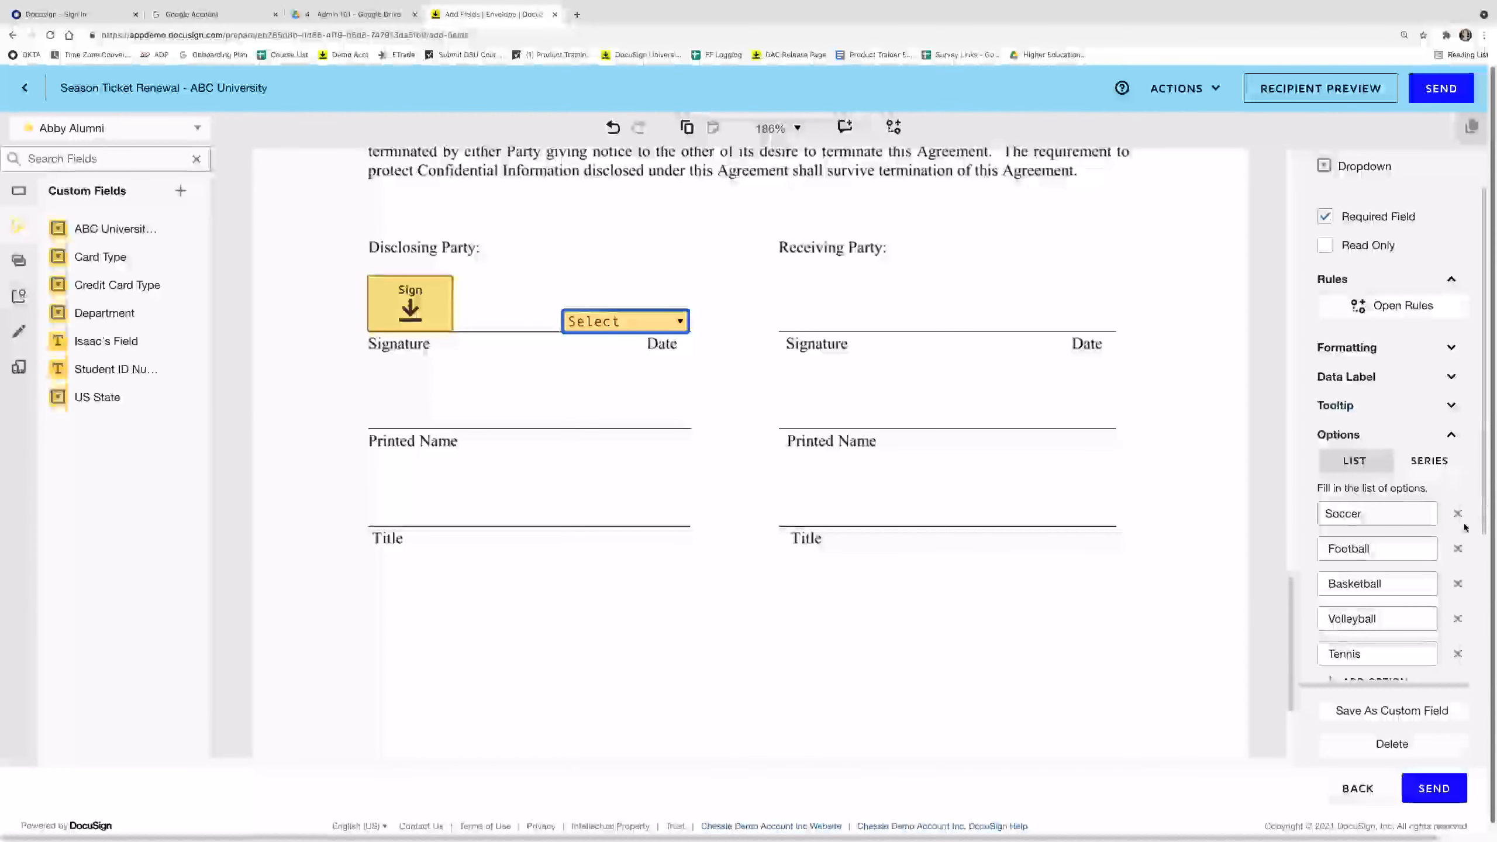
pyautogui.scroll(-1, 1390, 565)
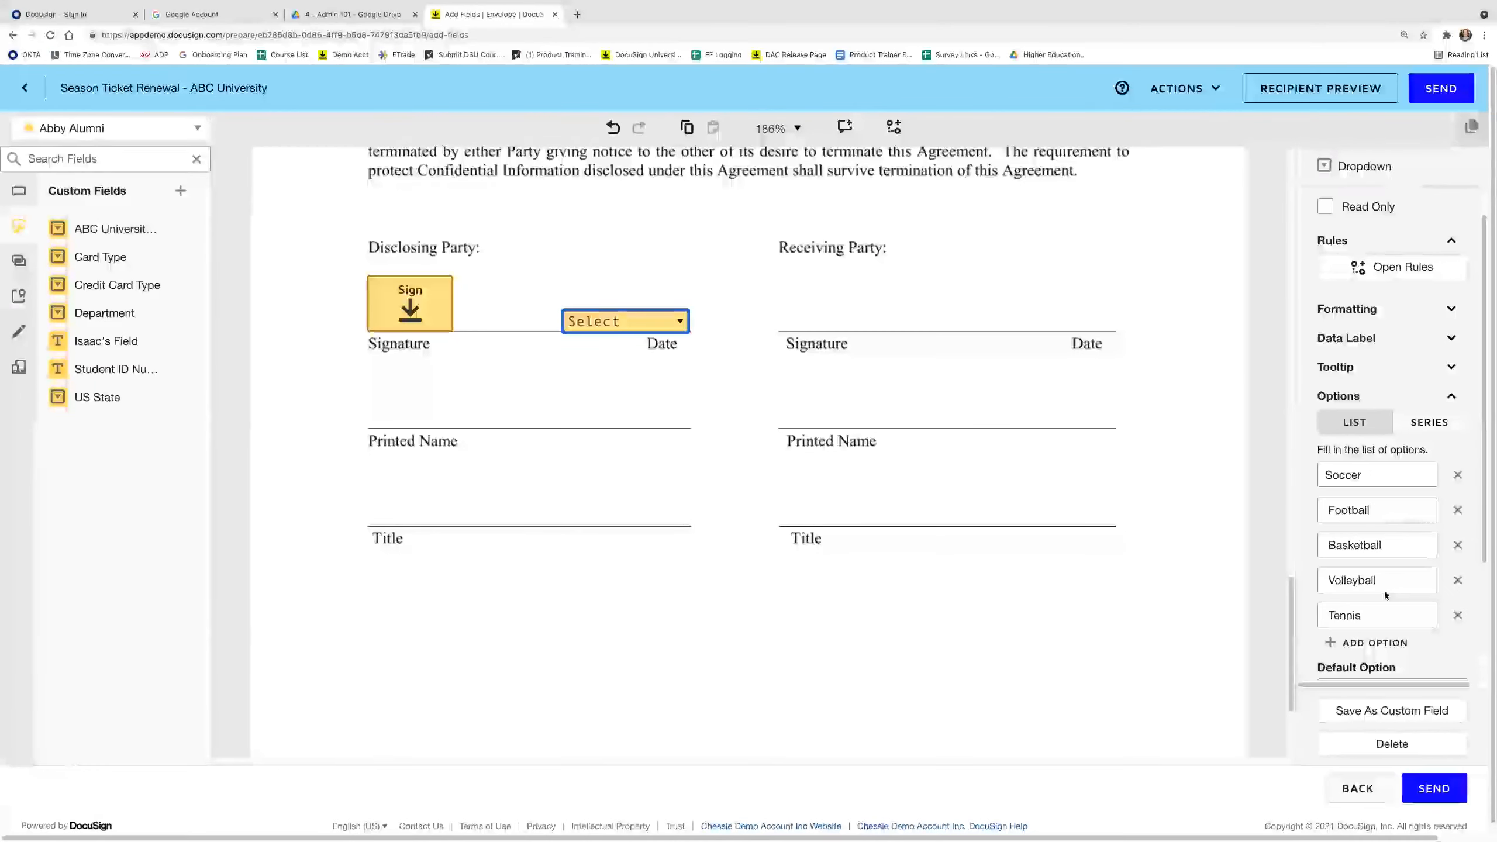
pyautogui.click(1095, 647)
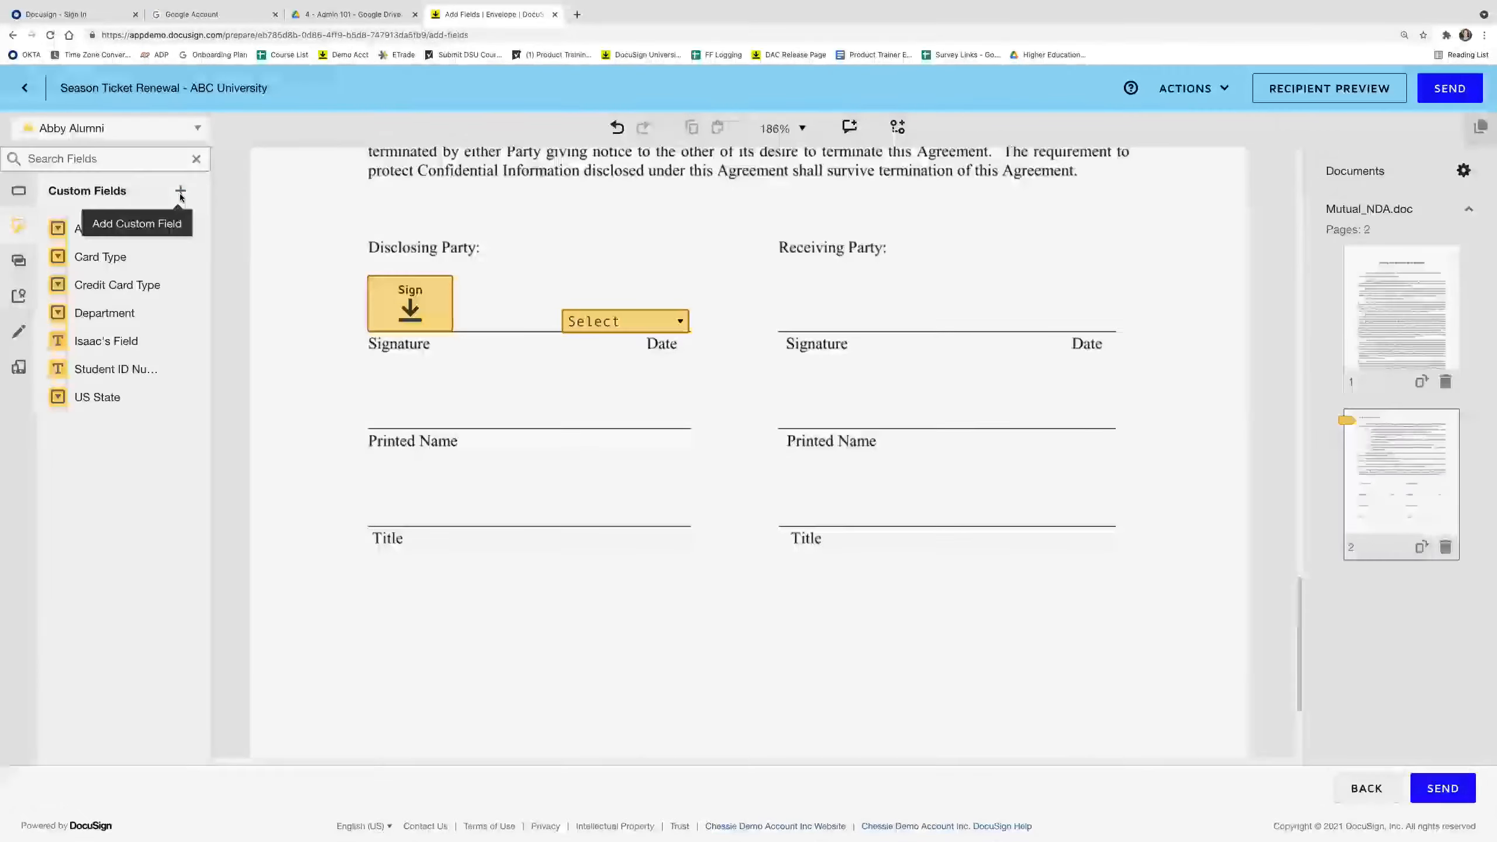
# Cancel the Add Custom Field dialog without saving and send the envelope.
pyautogui.click(180, 193)
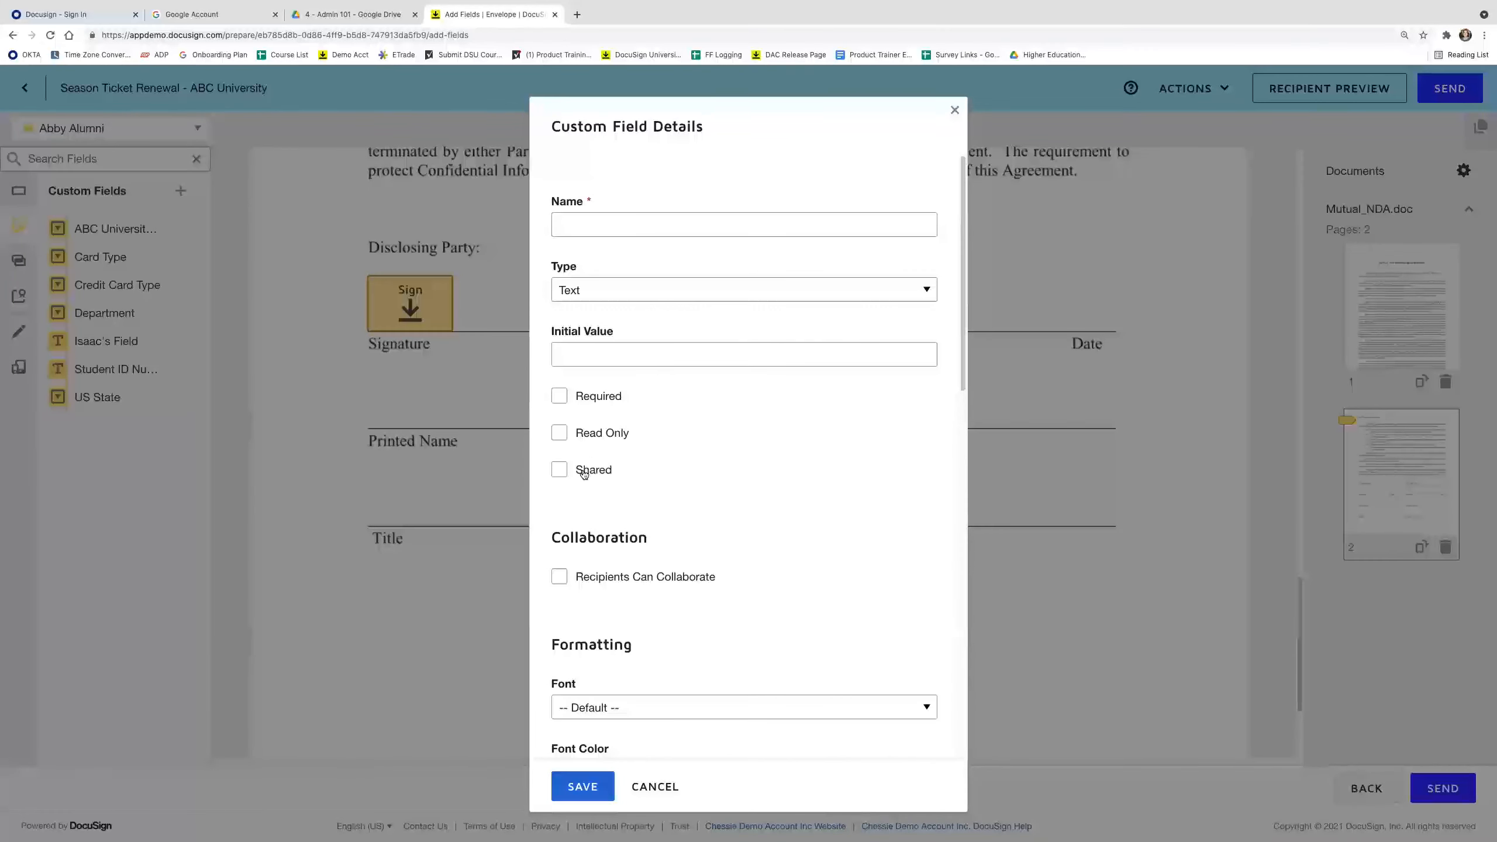
pyautogui.click(655, 787)
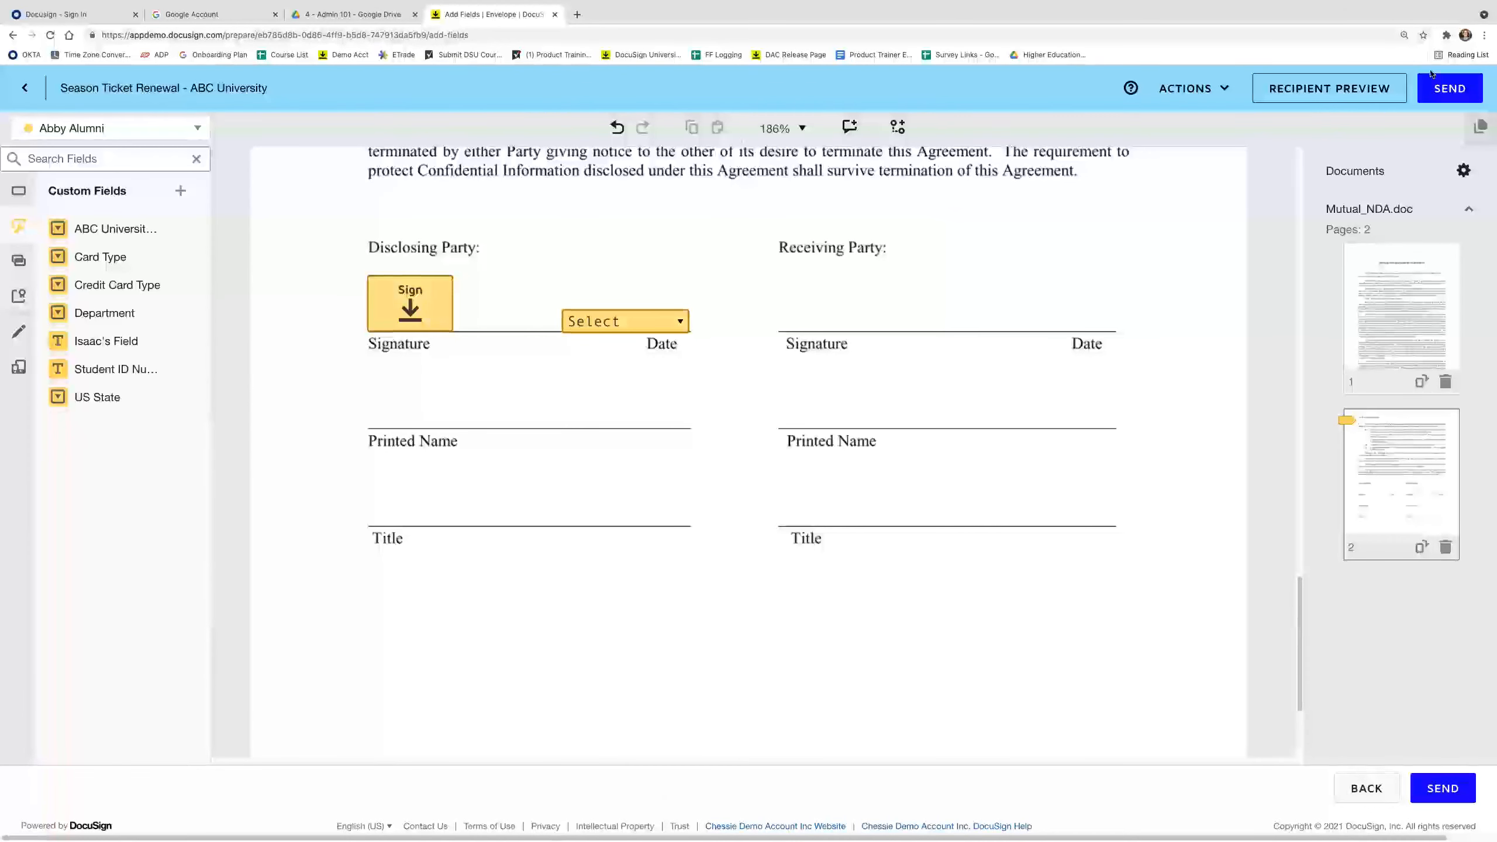
pyautogui.click(1450, 89)
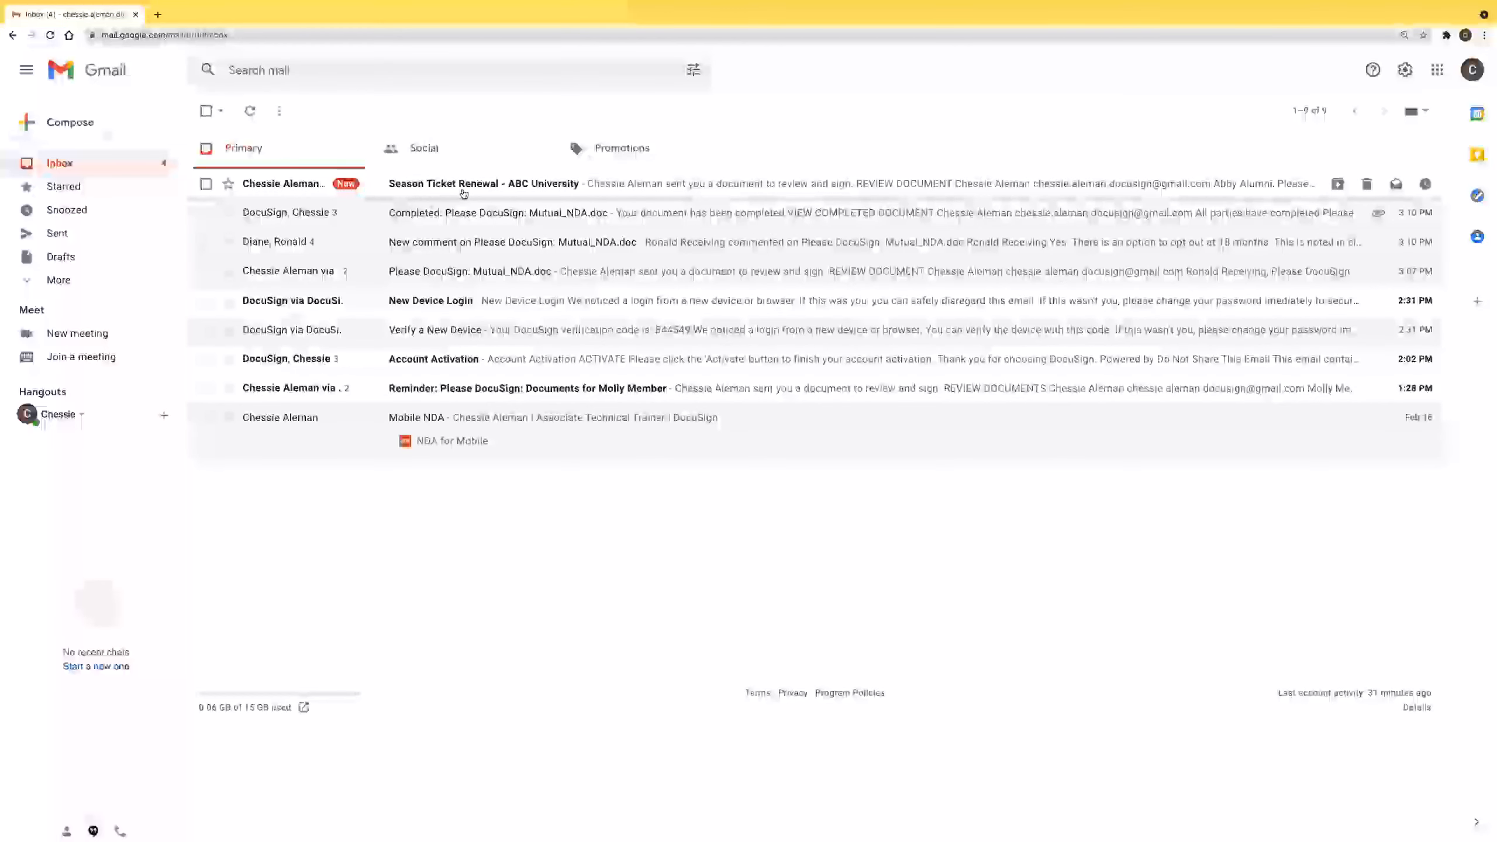
# Open the Season Ticket Renewal - ABC University email and launch its Review Document link.
pyautogui.click(464, 193)
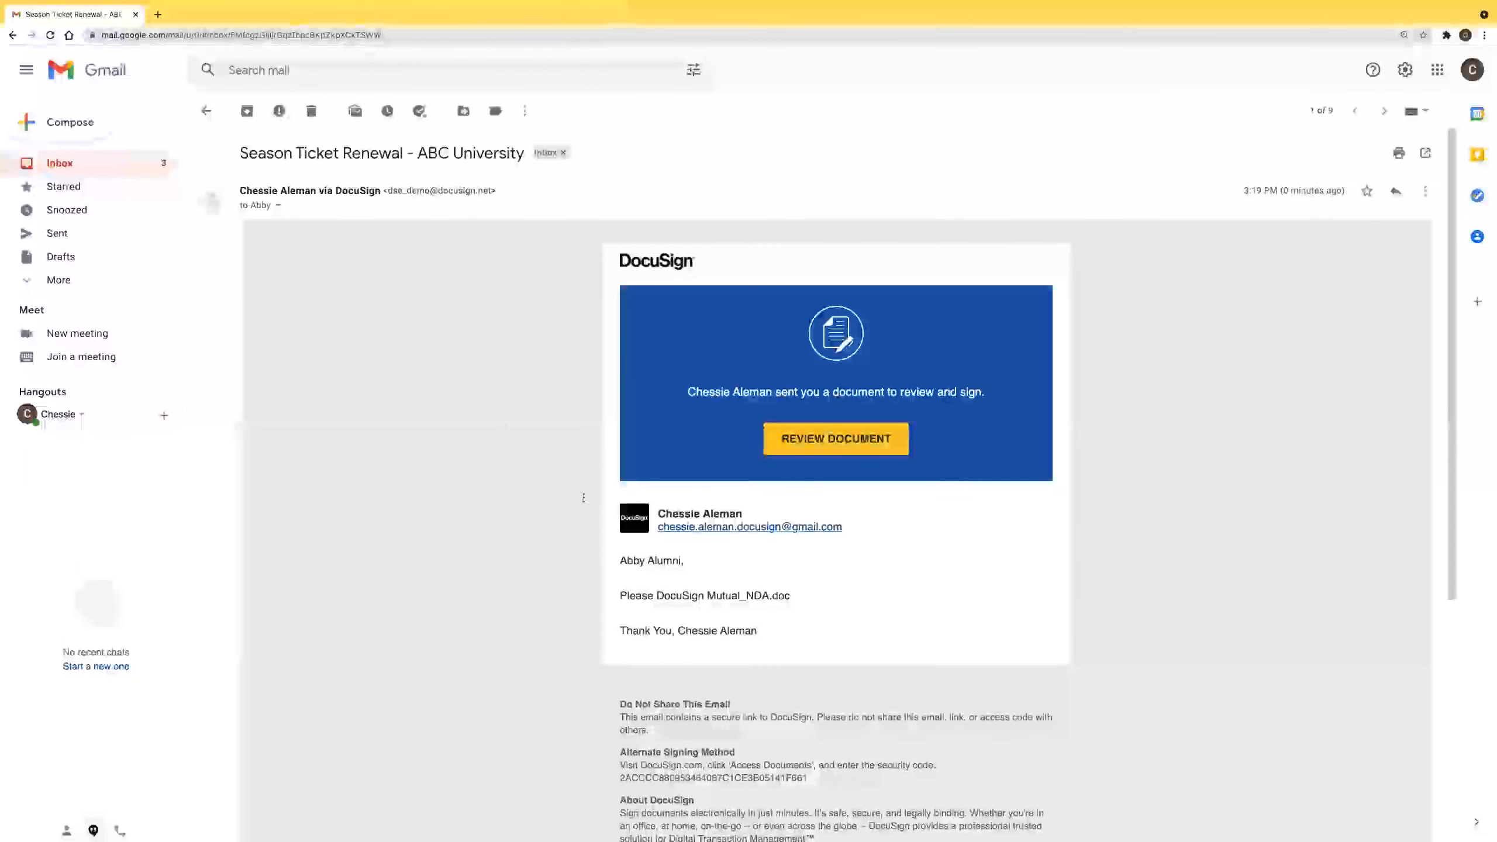
pyautogui.click(866, 448)
# Accept electronic-records consent, continue, and choose Football in the sports team dropdown.
pyautogui.click(260, 177)
pyautogui.click(1093, 174)
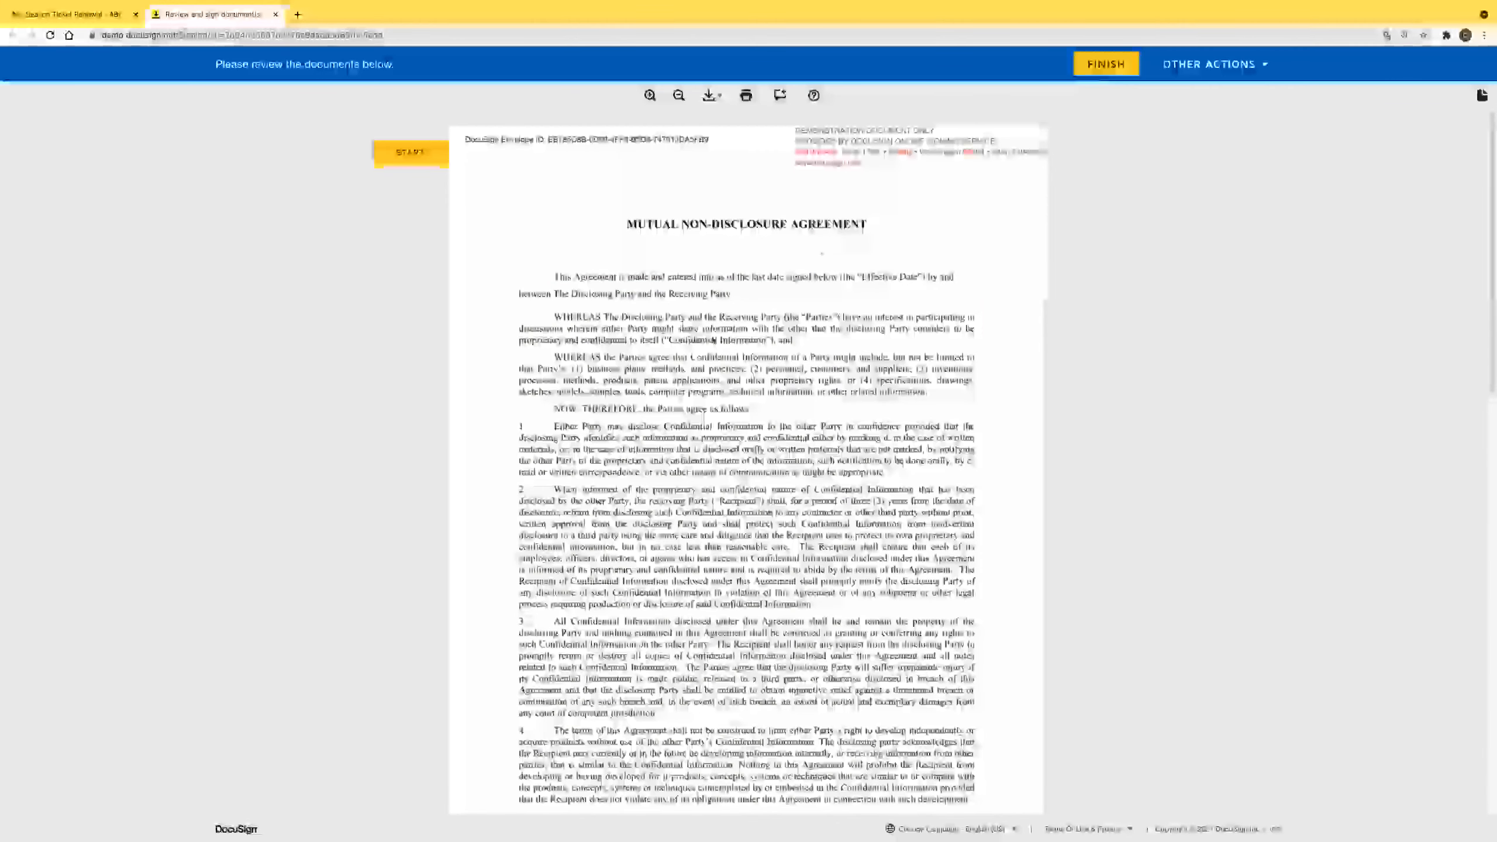
pyautogui.scroll(-9, 715, 403)
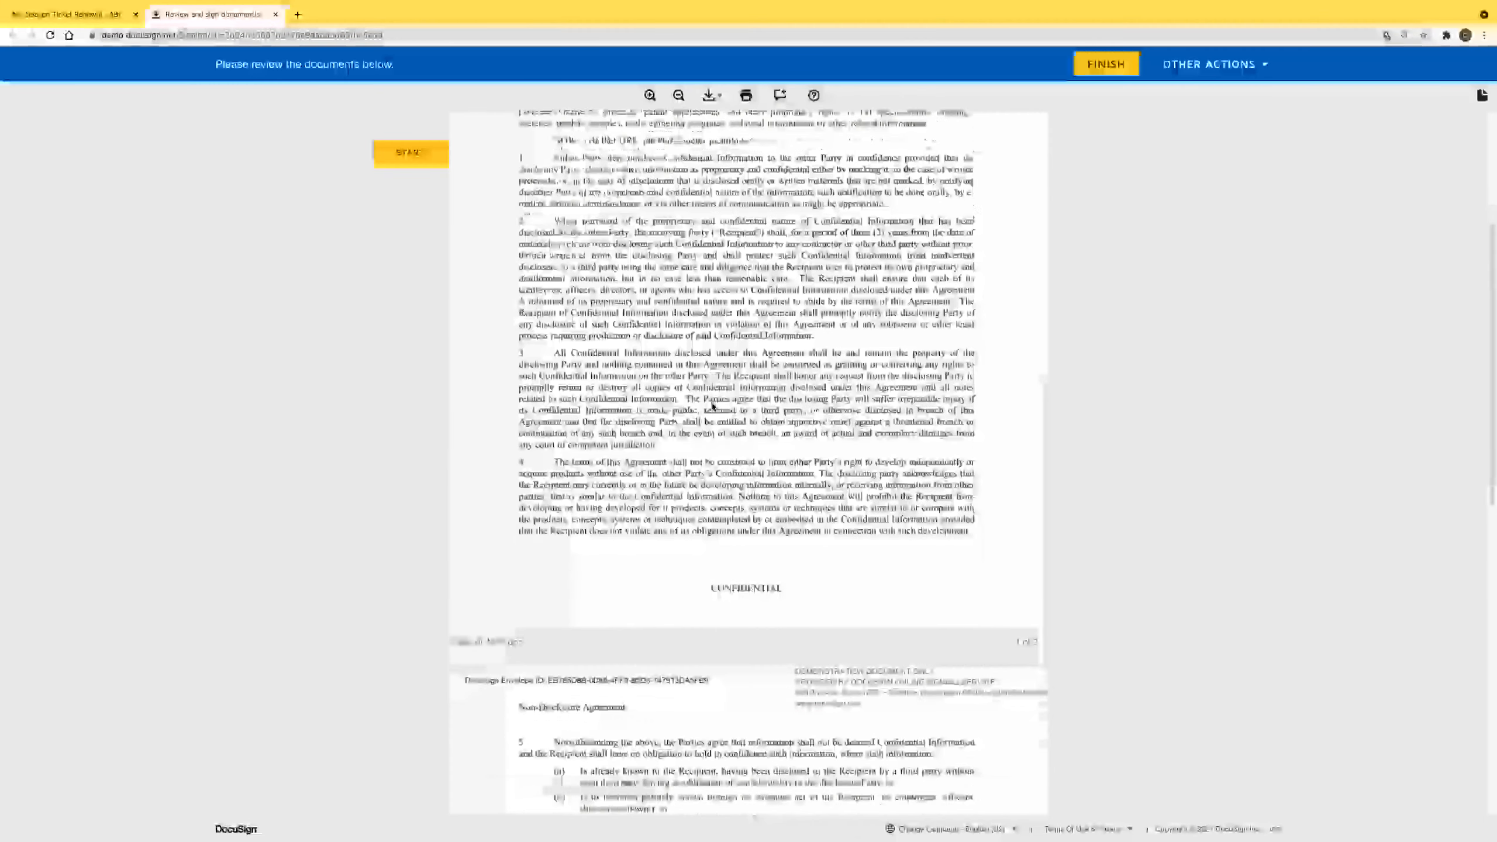
pyautogui.scroll(-6, 720, 460)
pyautogui.click(710, 458)
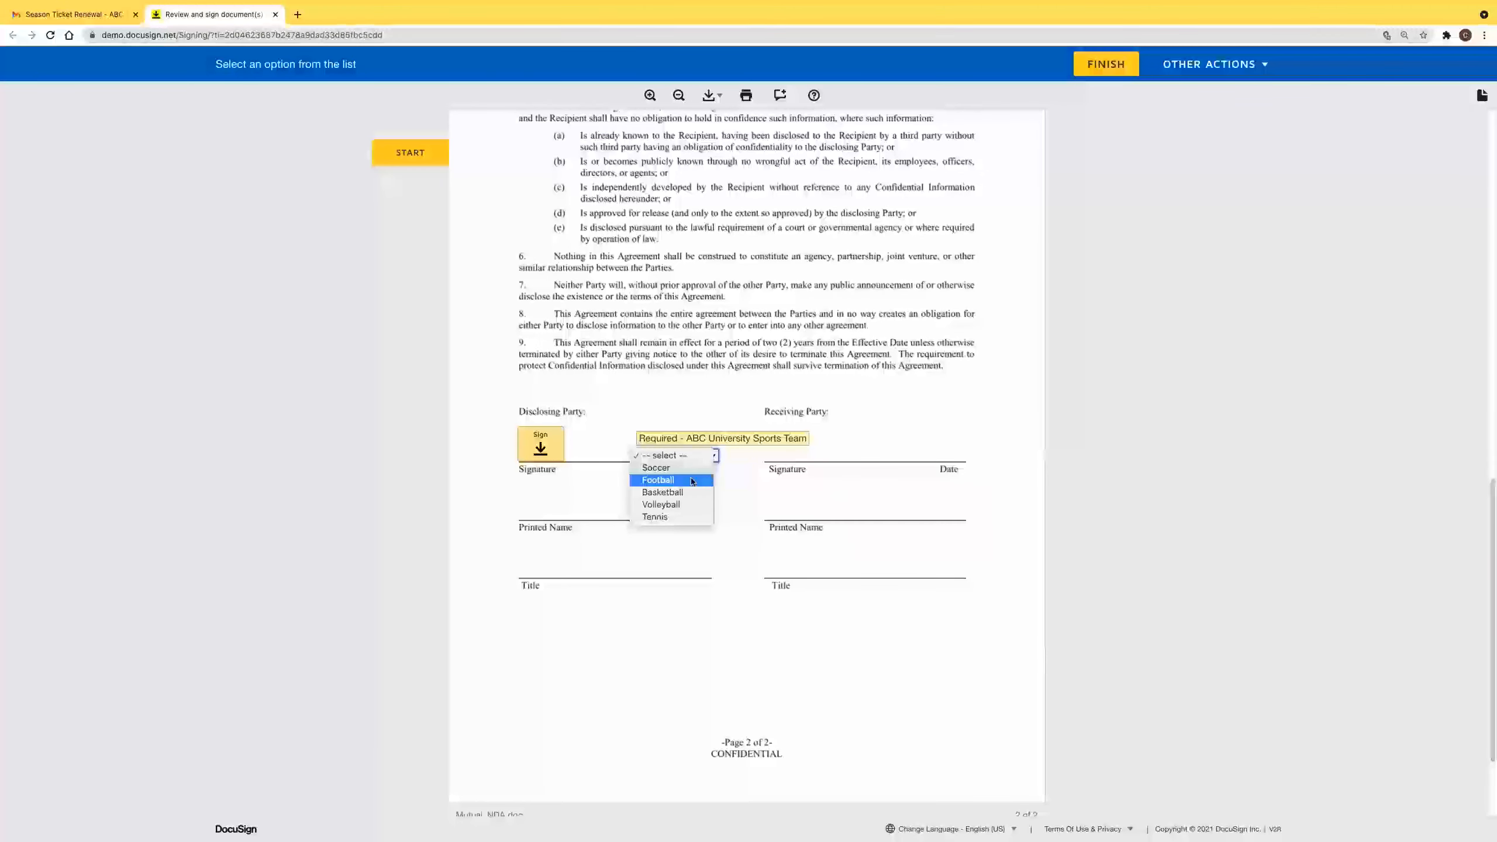
pyautogui.click(658, 479)
# Adopt and sign the signature field, finish, and return to the sender's DocuSign window.
pyautogui.click(534, 453)
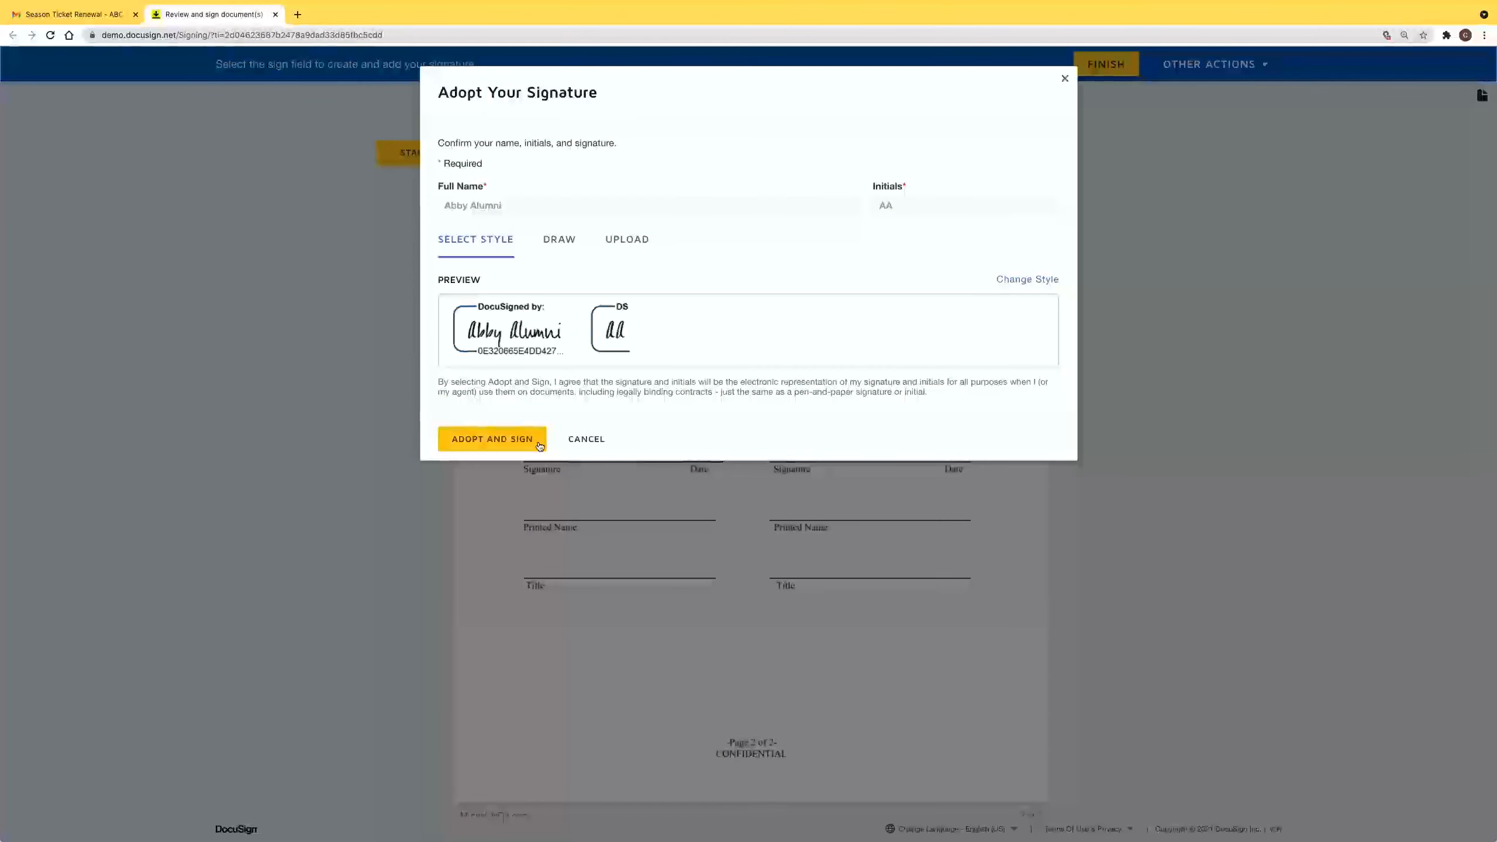
pyautogui.click(534, 438)
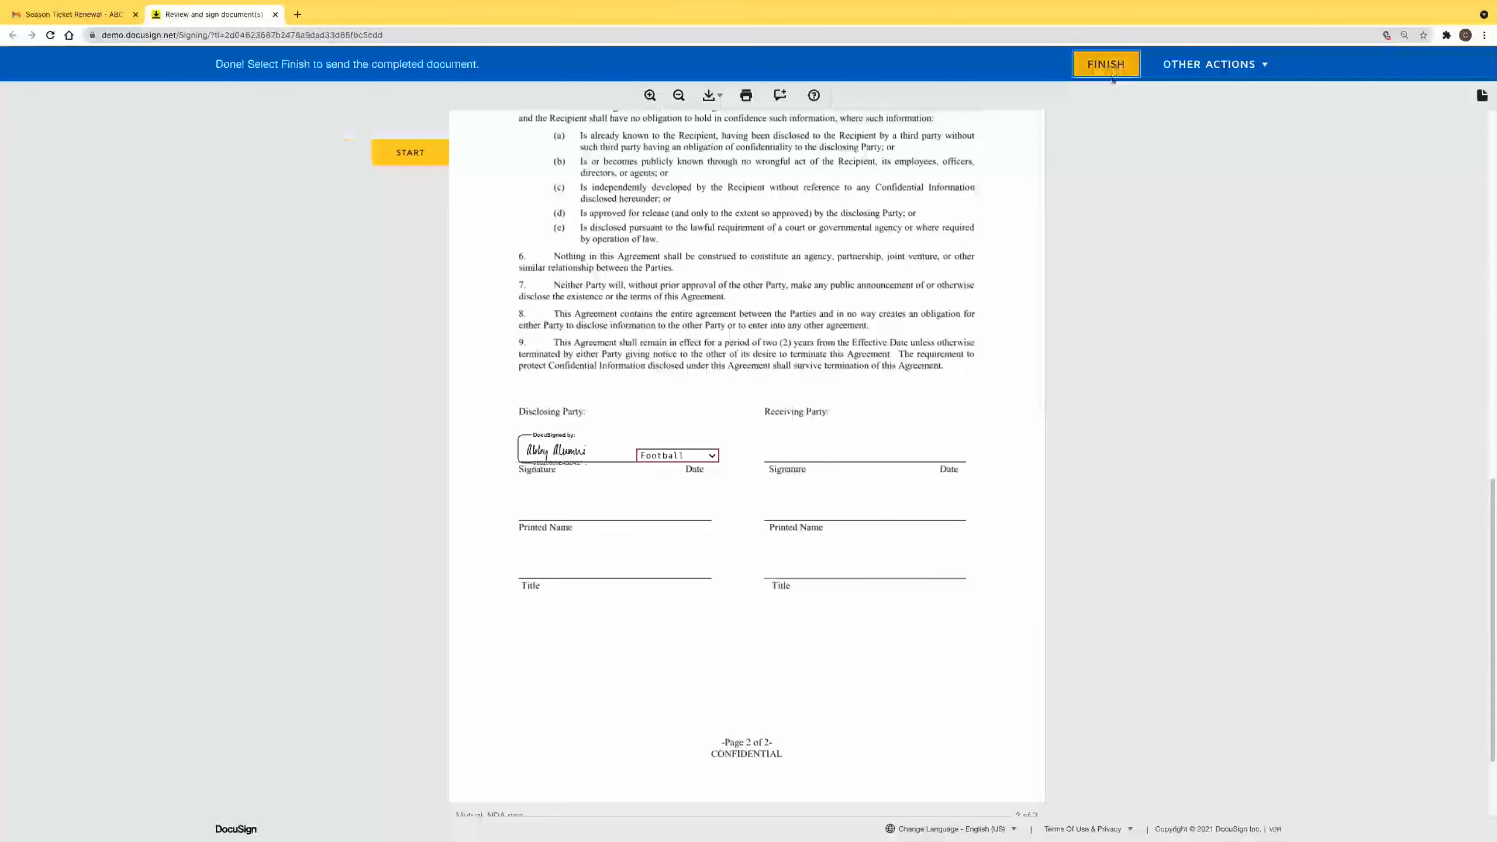
pyautogui.click(1113, 68)
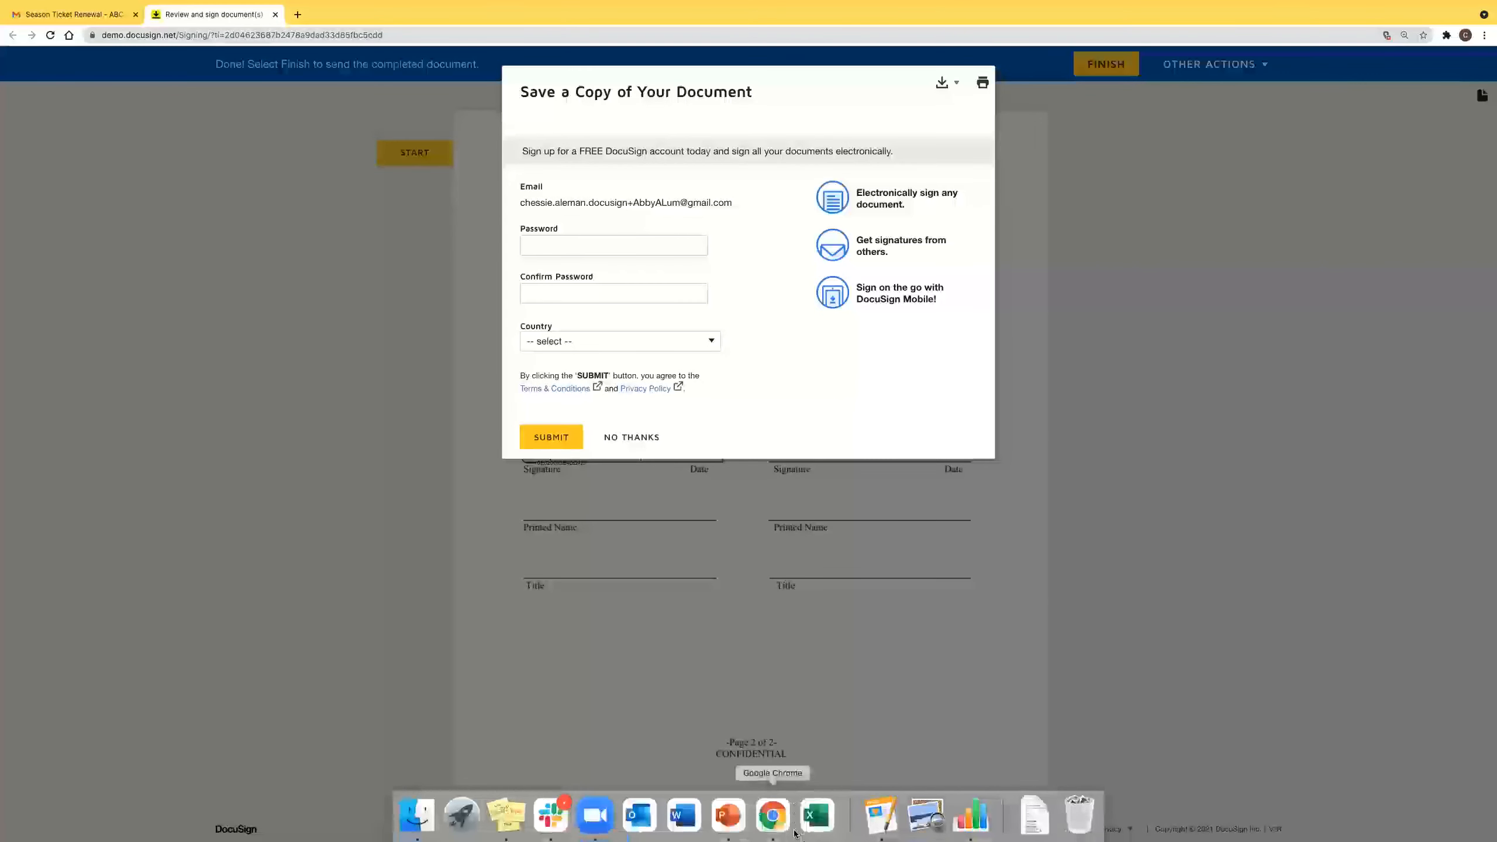
pyautogui.click(777, 834)
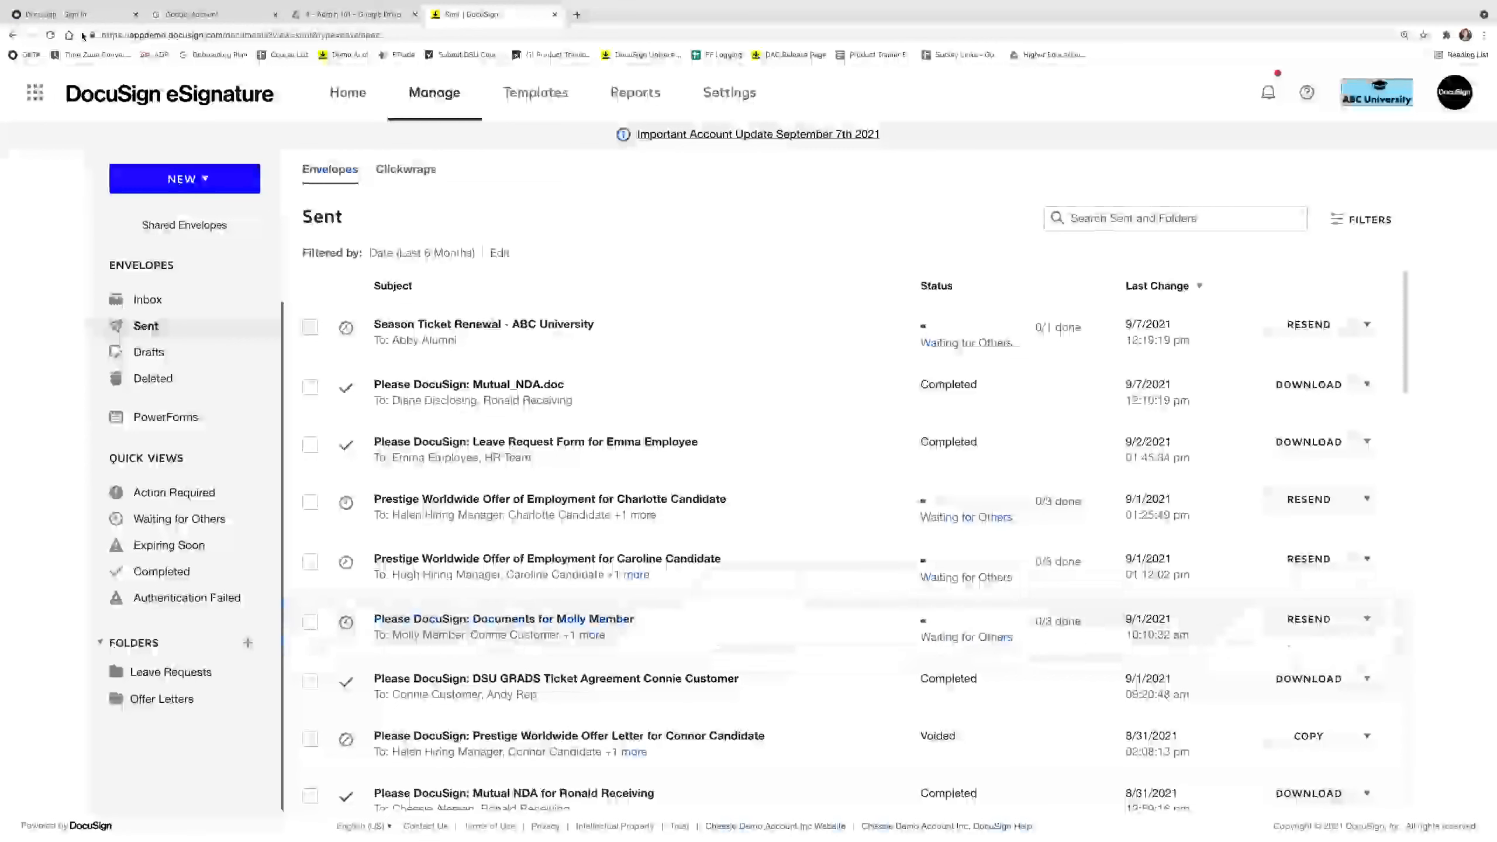
# Reload Sent, open the completed Season Ticket Renewal envelope, and bring up its download options.
pyautogui.click(51, 36)
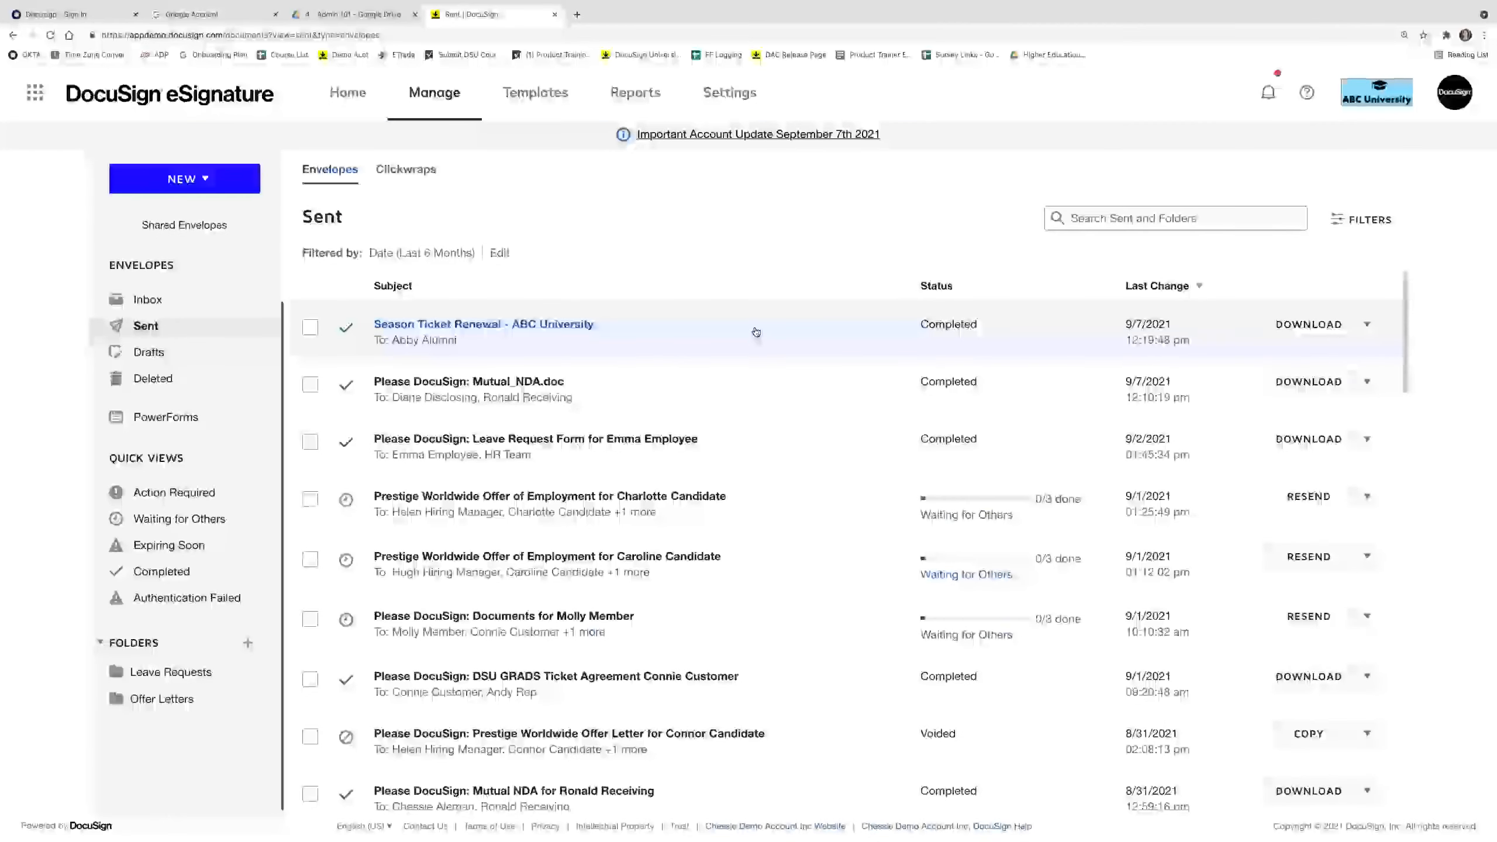
pyautogui.click(756, 332)
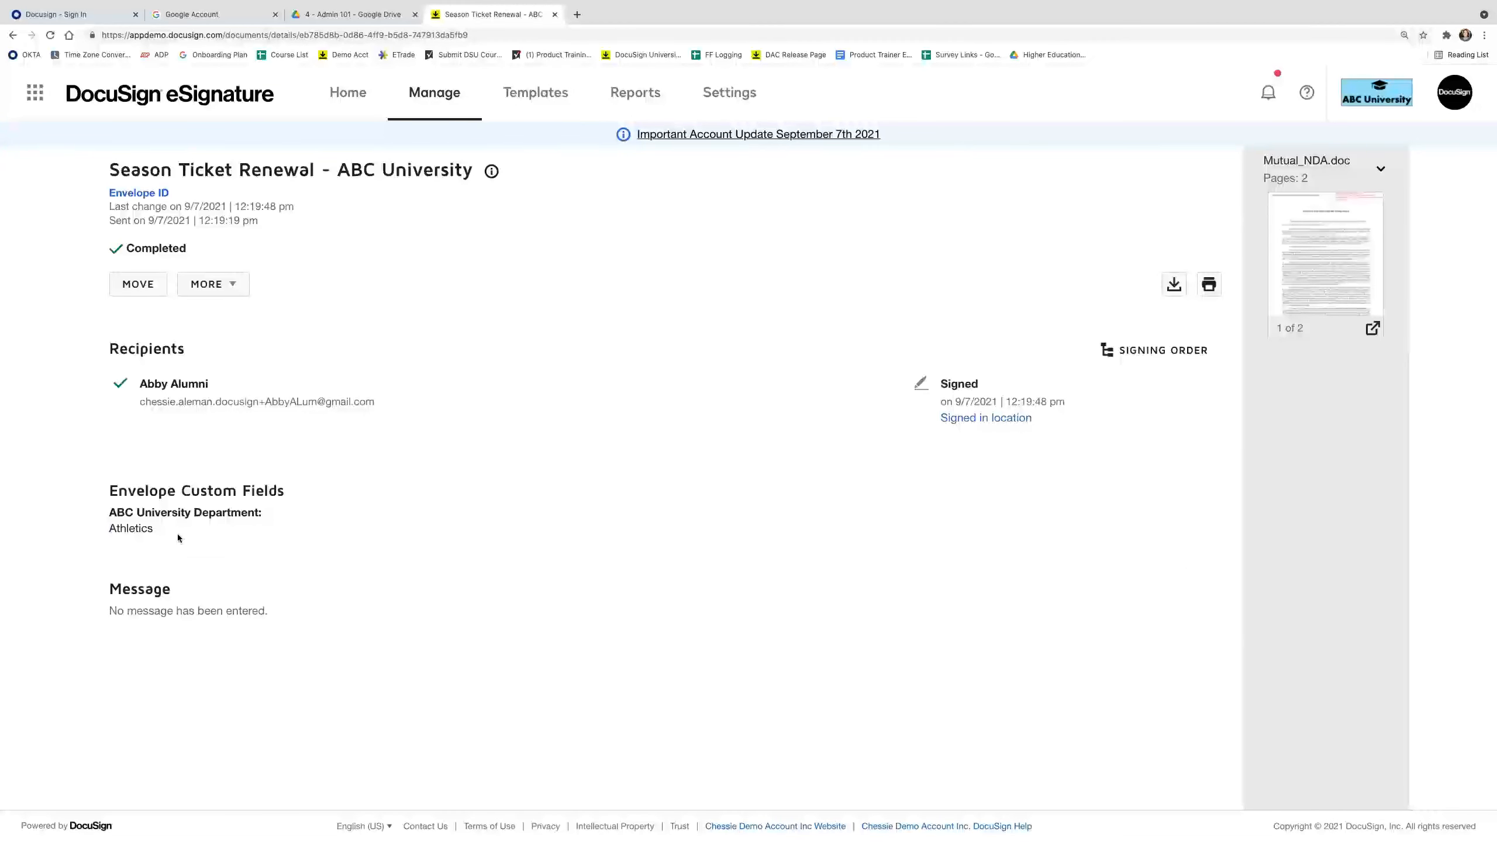
pyautogui.doubleClick(176, 529)
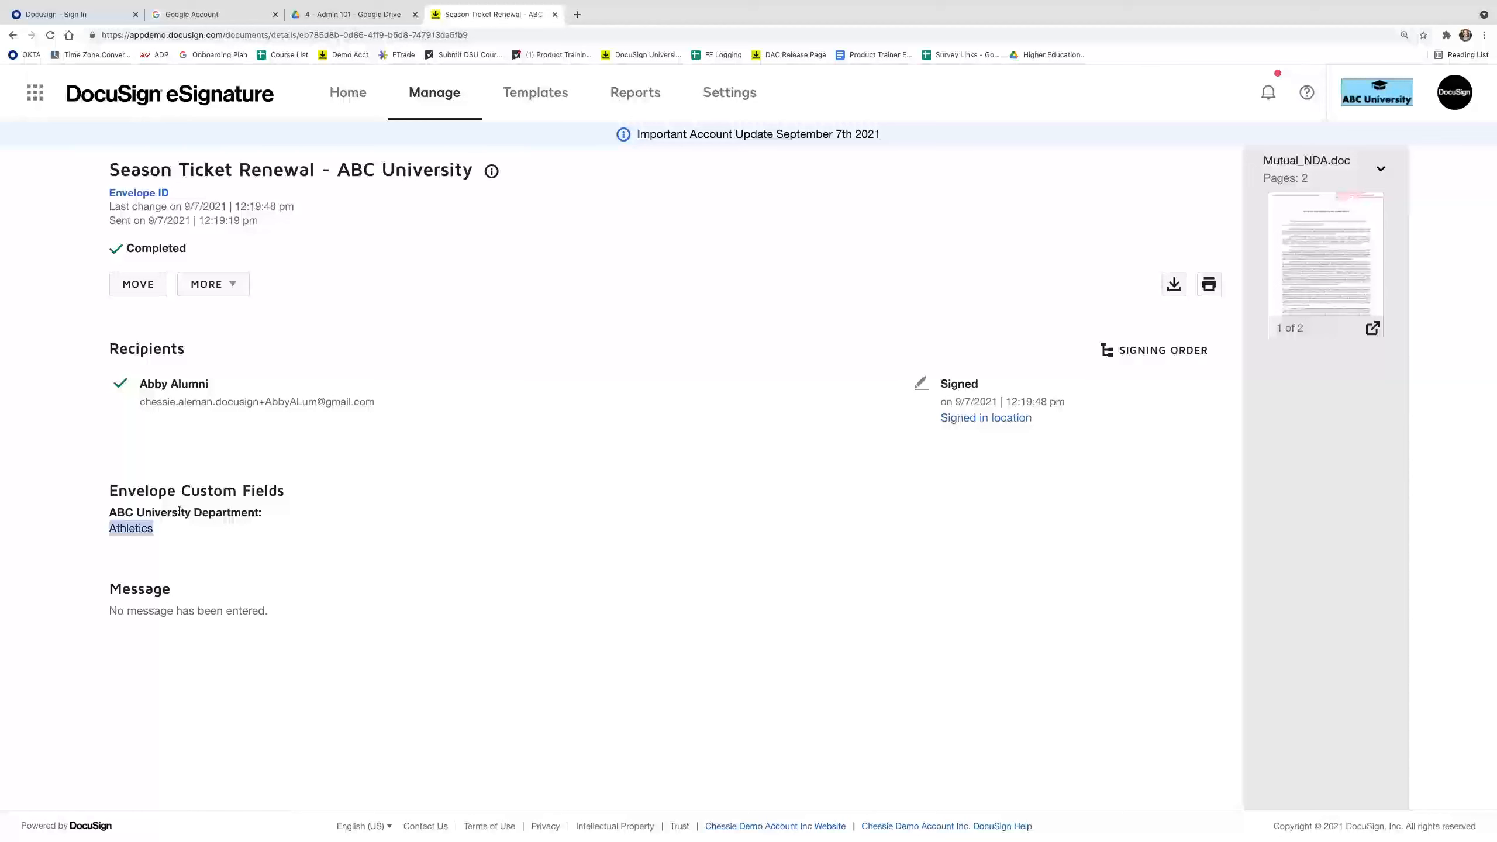
pyautogui.click(162, 532)
pyautogui.click(216, 289)
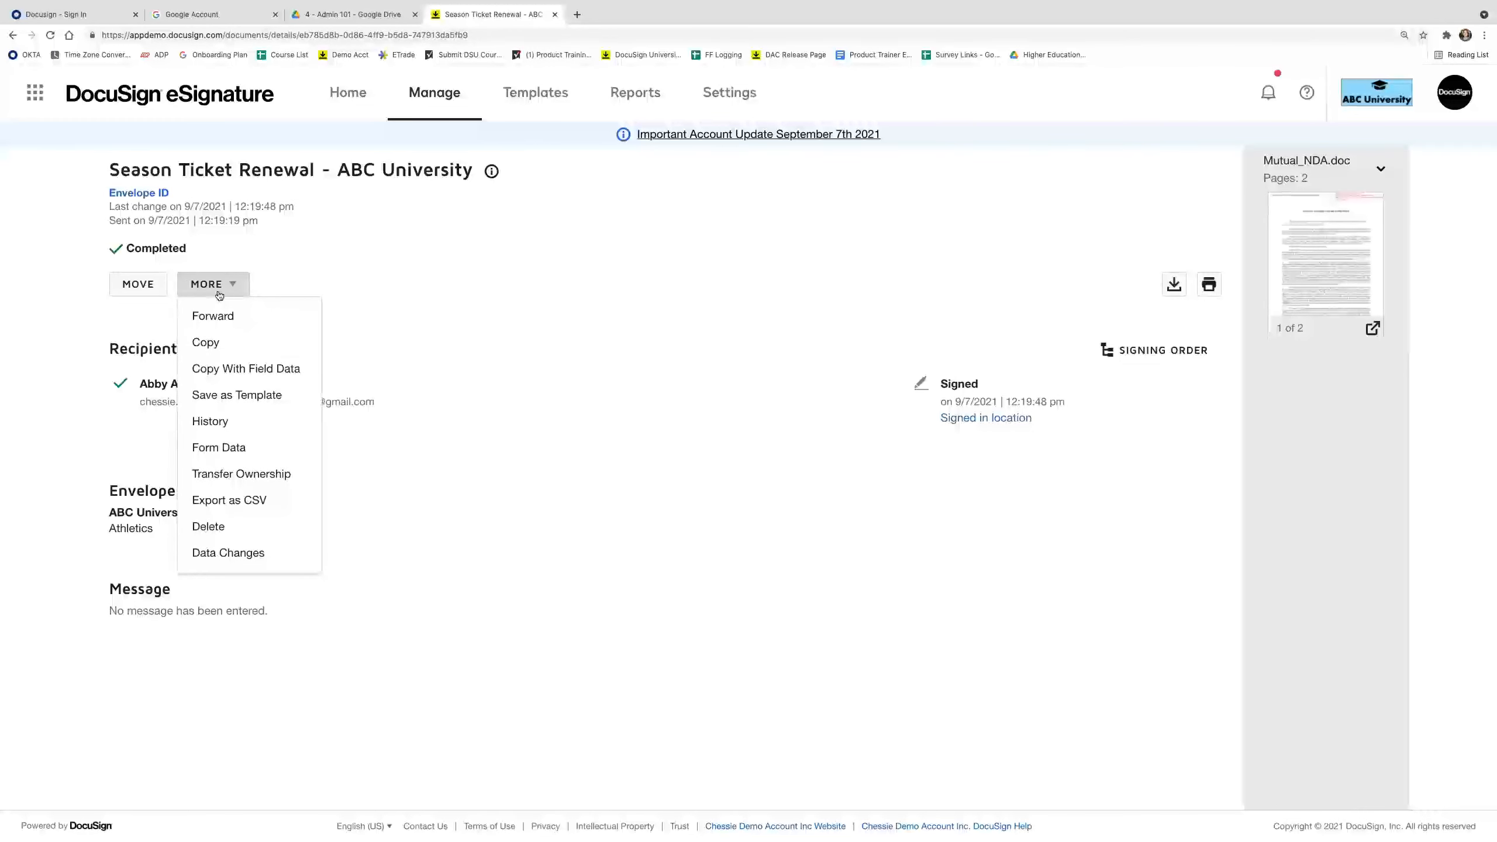
pyautogui.click(522, 304)
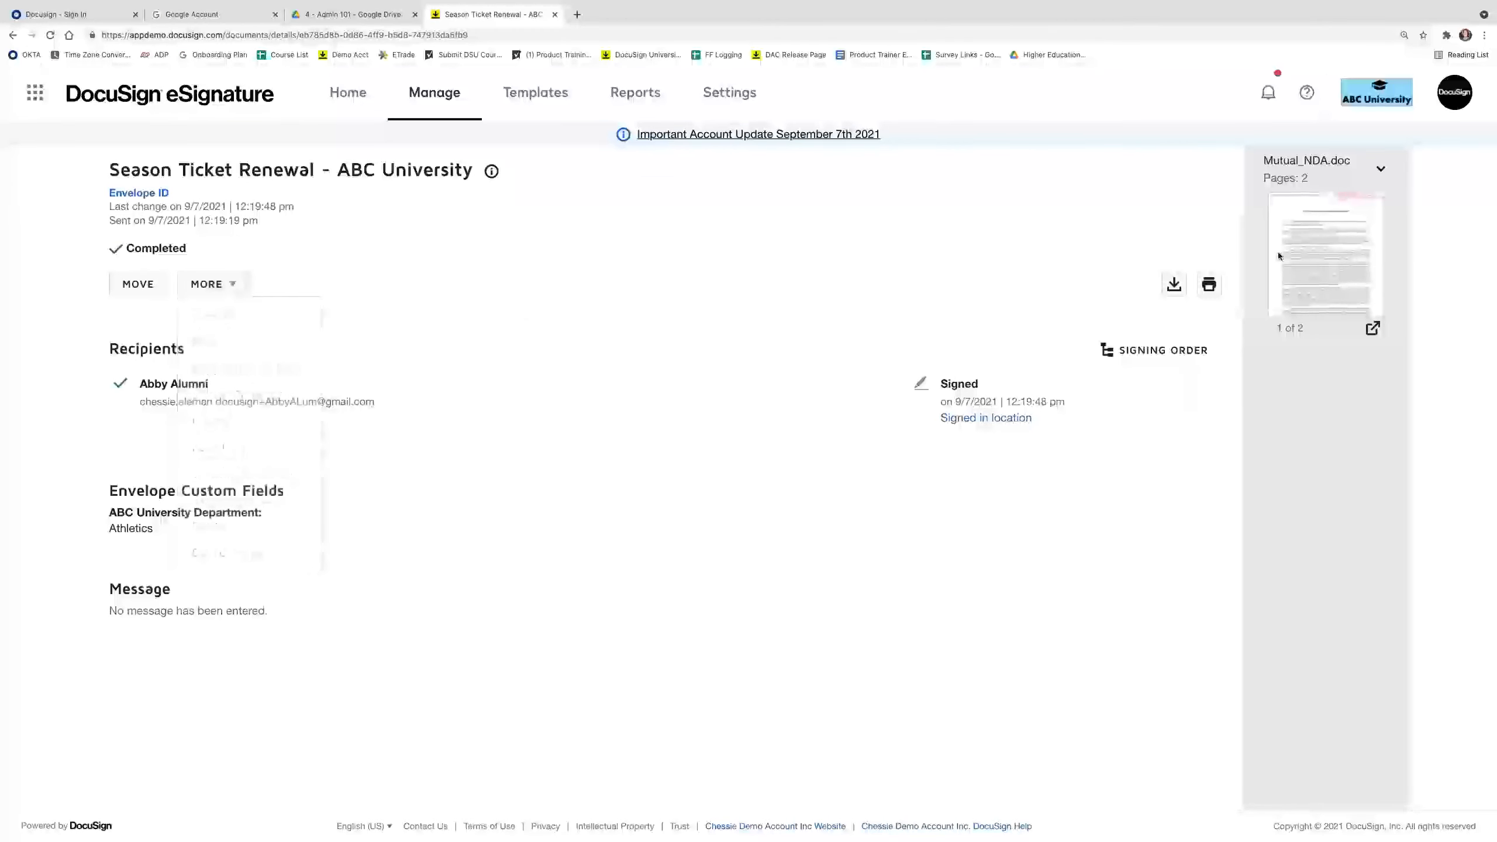
pyautogui.click(1175, 285)
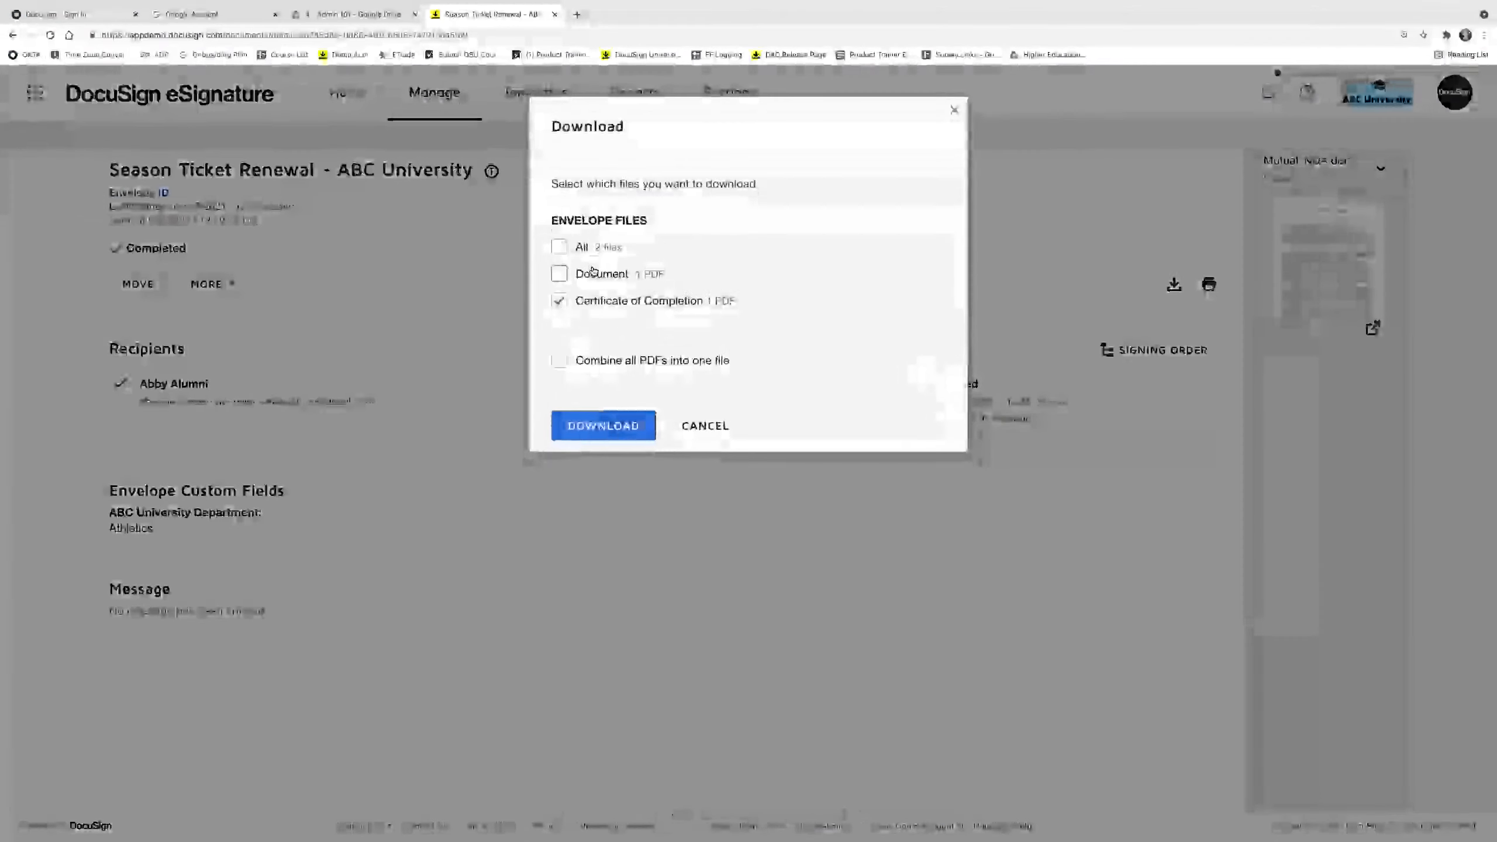
# Save the Certificate of Completion as certificate.pdf, open and zoom it, then return to the envelope.
pyautogui.click(601, 423)
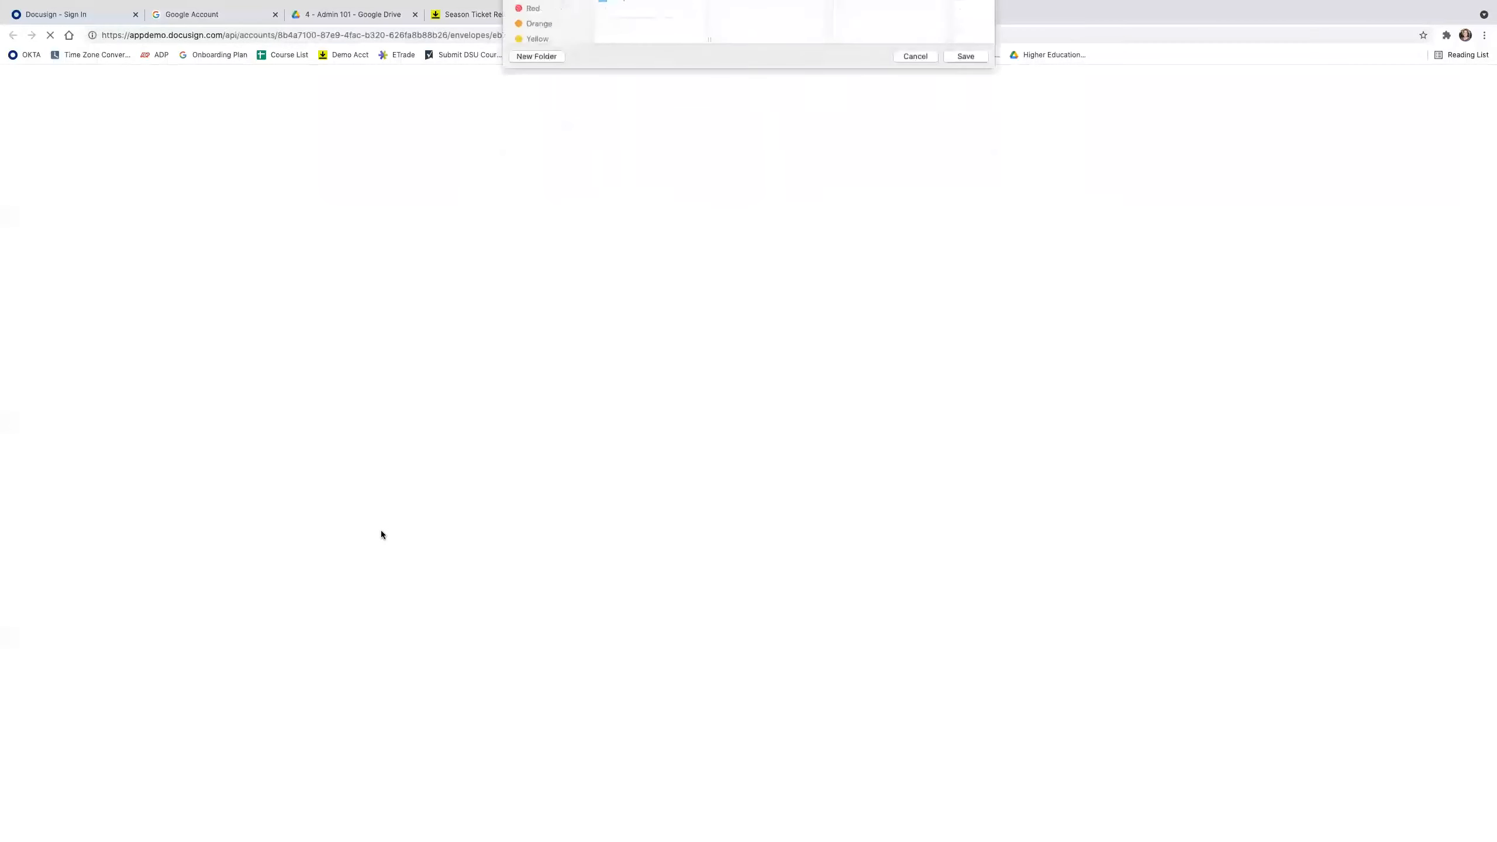
pyautogui.click(975, 252)
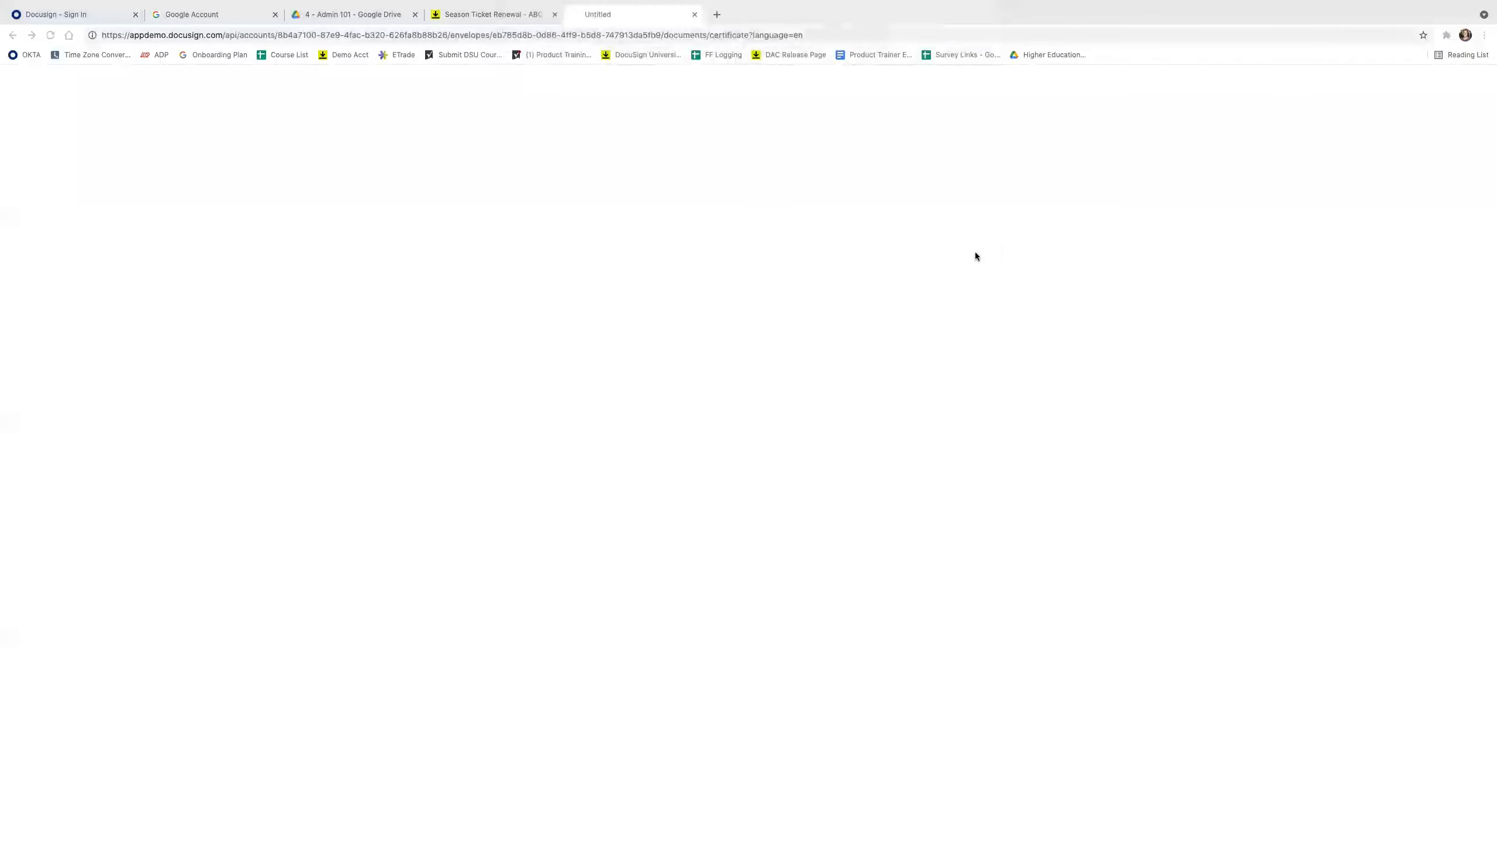
pyautogui.click(35, 827)
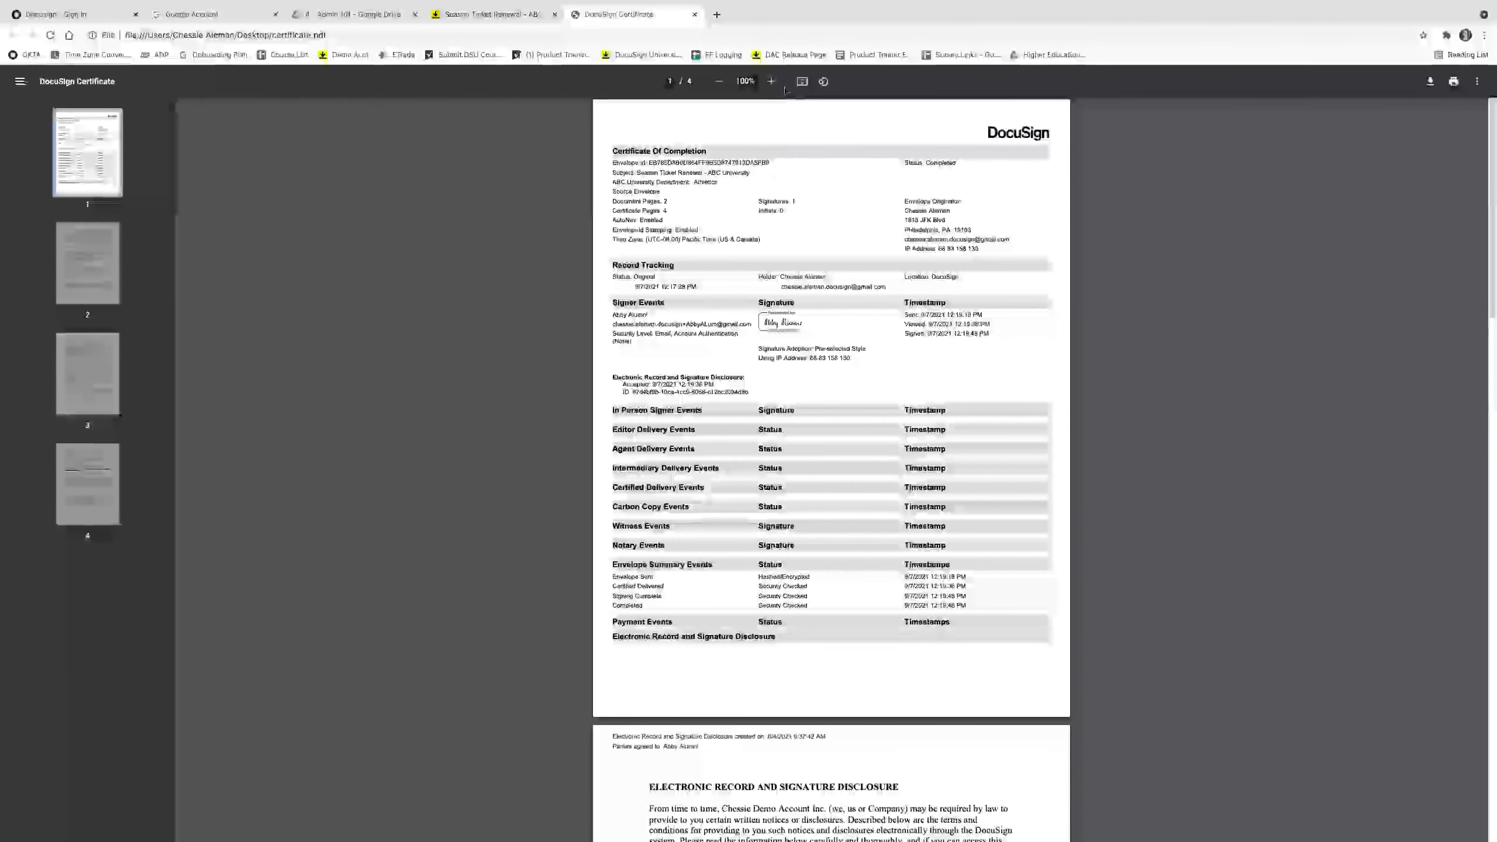
pyautogui.click(771, 81)
pyautogui.click(772, 81)
pyautogui.click(771, 81)
pyautogui.click(772, 81)
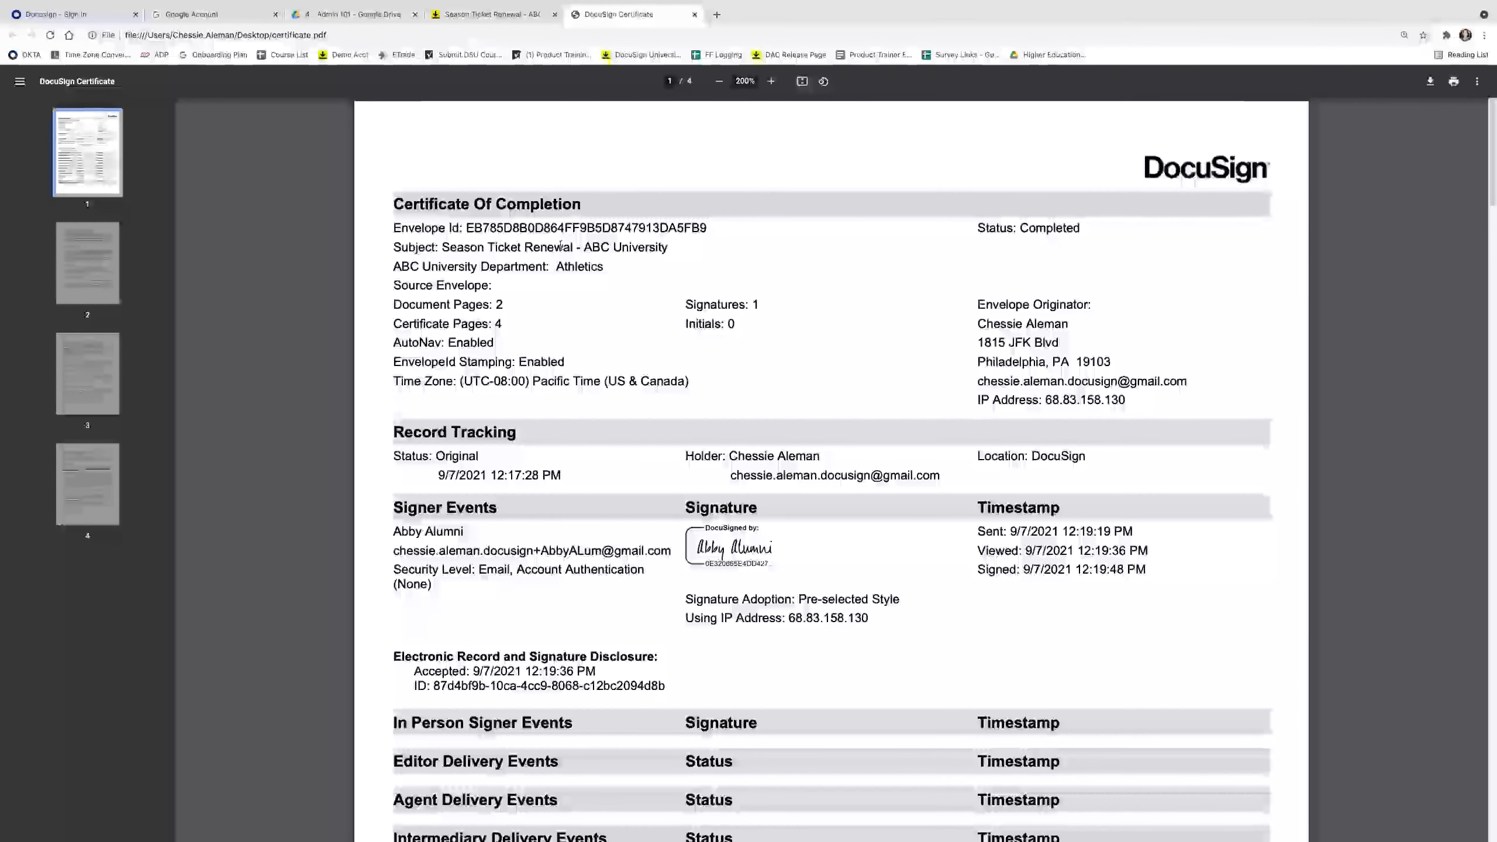
pyautogui.click(529, 17)
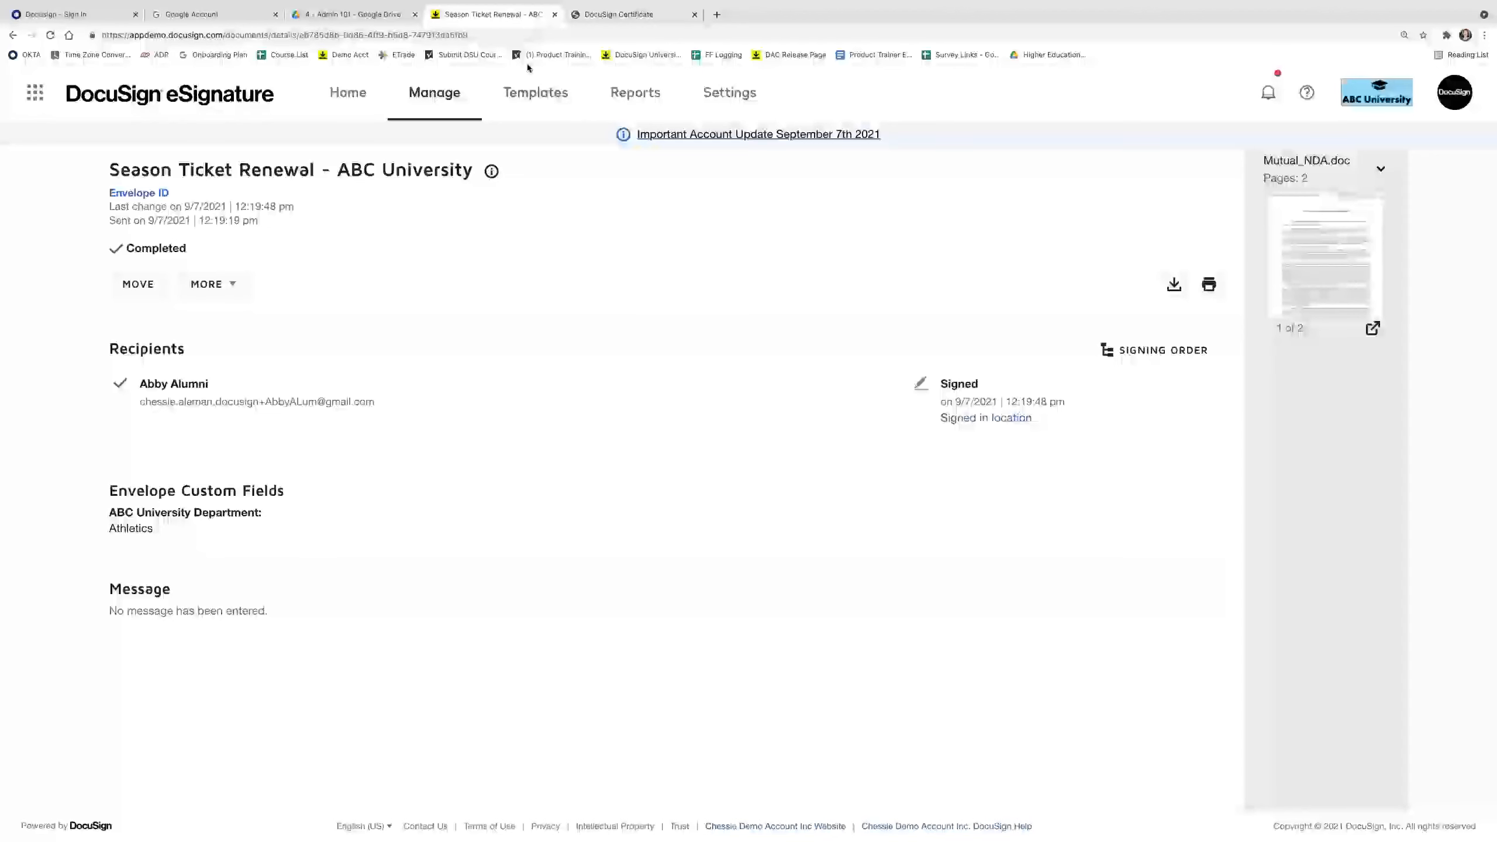
# Search the Sent envelopes list for 'Football'.
pyautogui.click(445, 106)
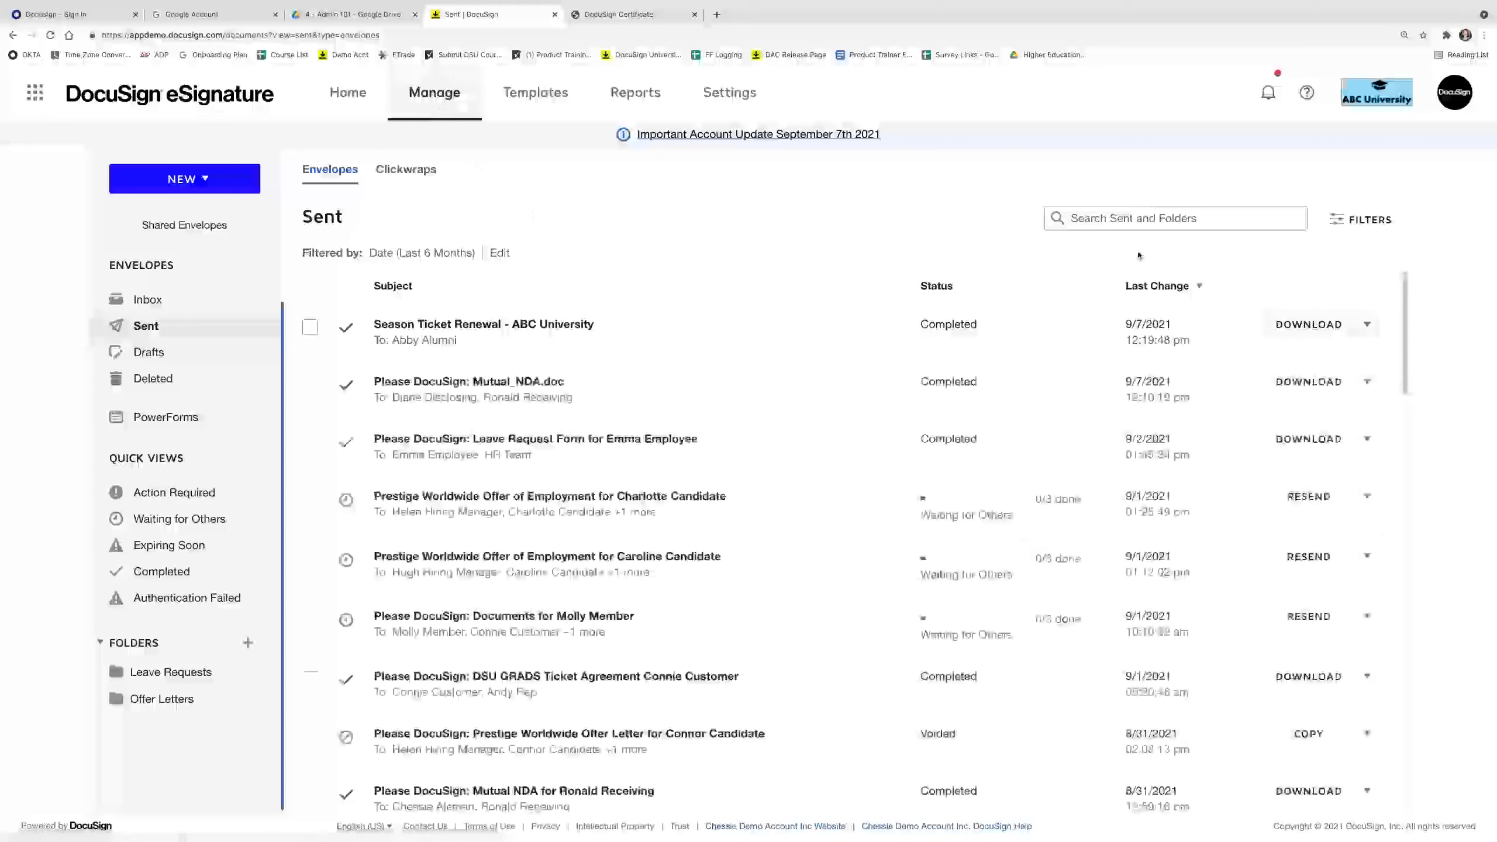
pyautogui.click(1193, 218)
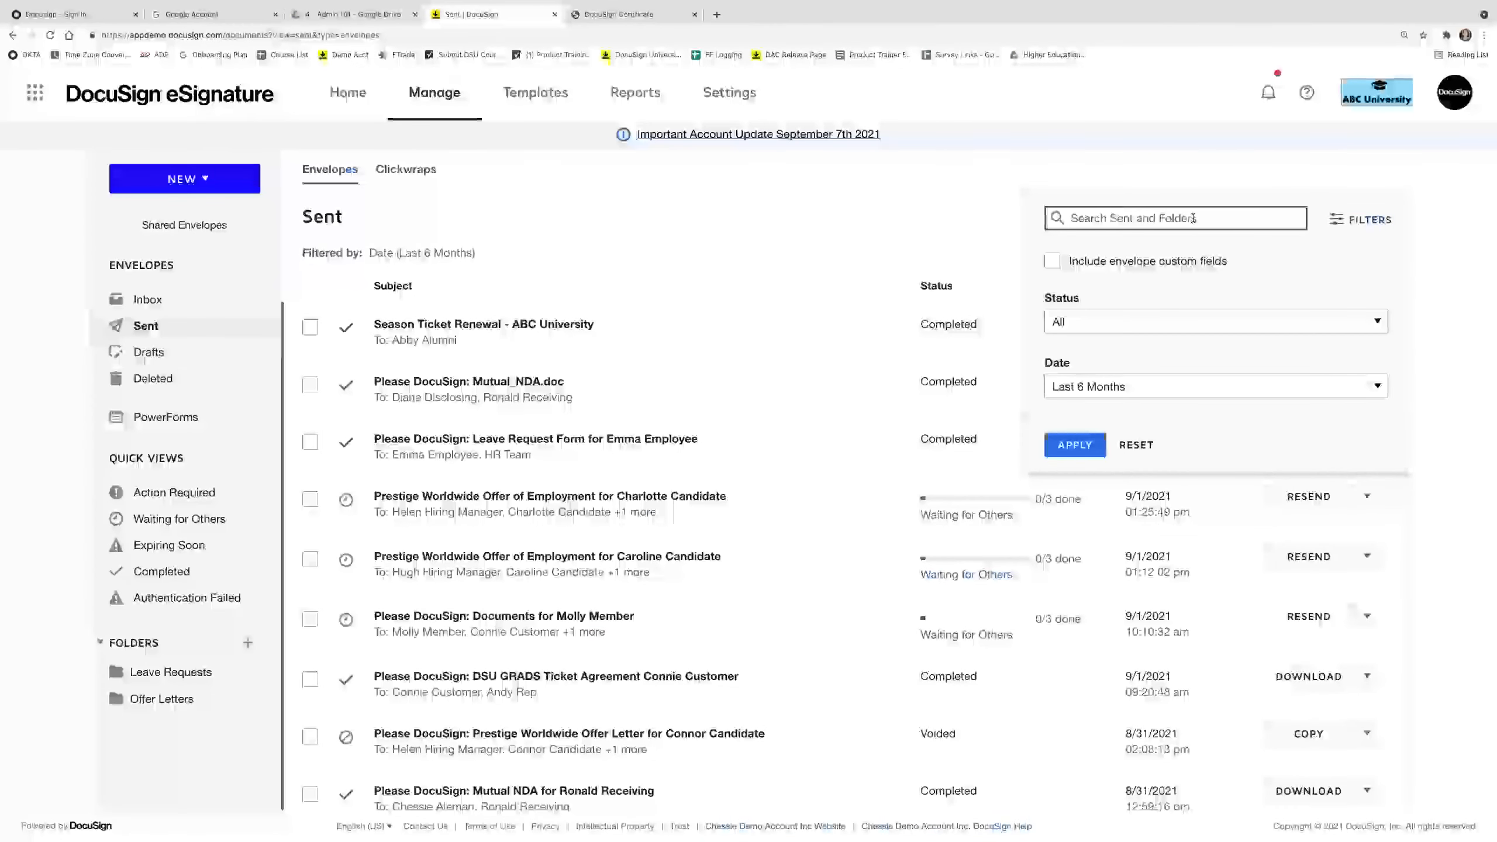
pyautogui.write('Football')
pyautogui.press('Return')
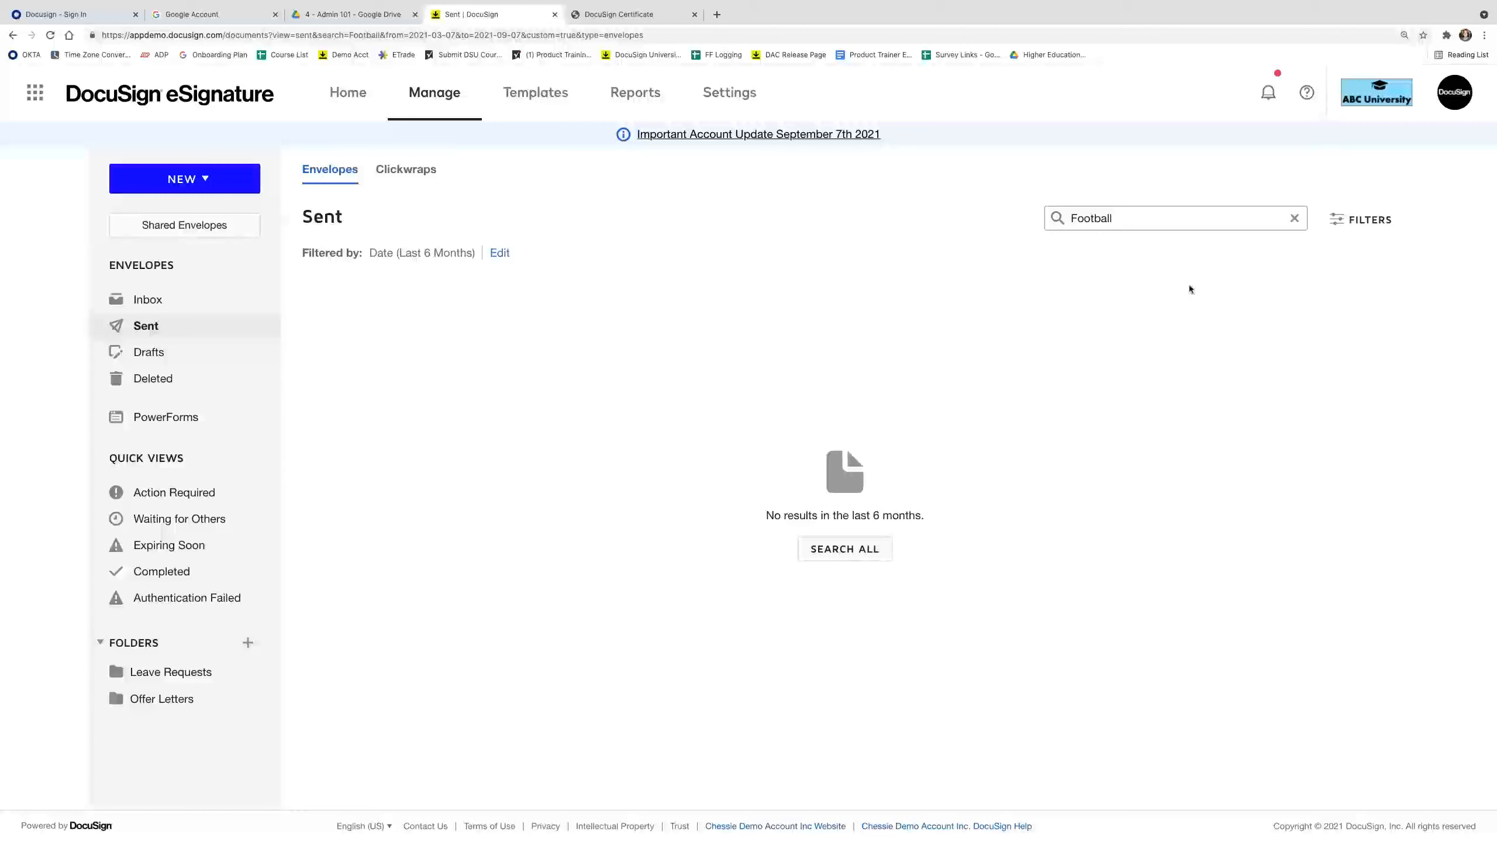
# Replace the search term with 'Athletics' and include envelope custom fields in the search.
pyautogui.click(1159, 208)
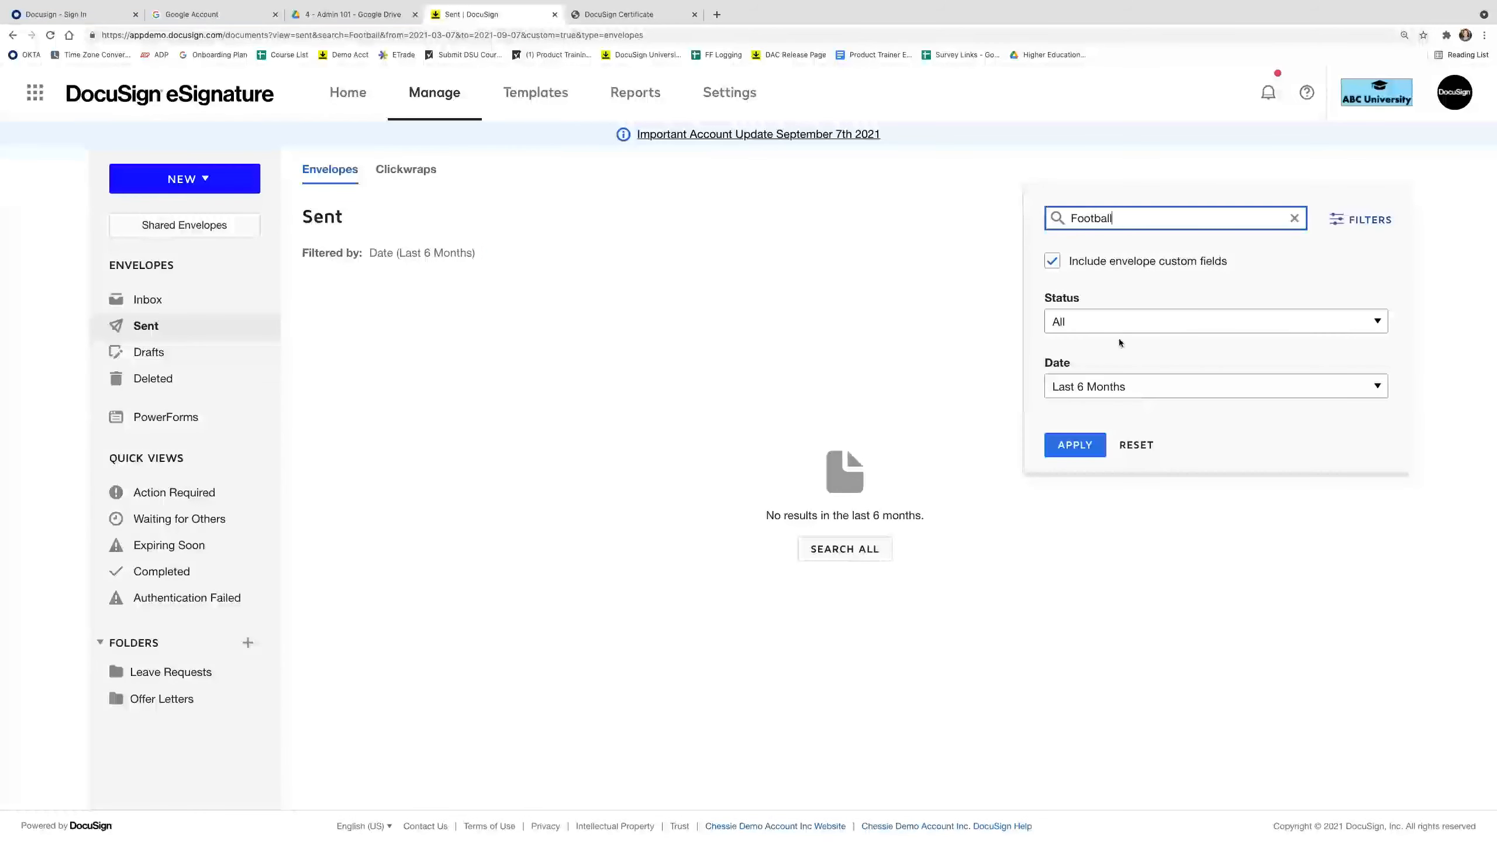
pyautogui.doubleClick(1120, 221)
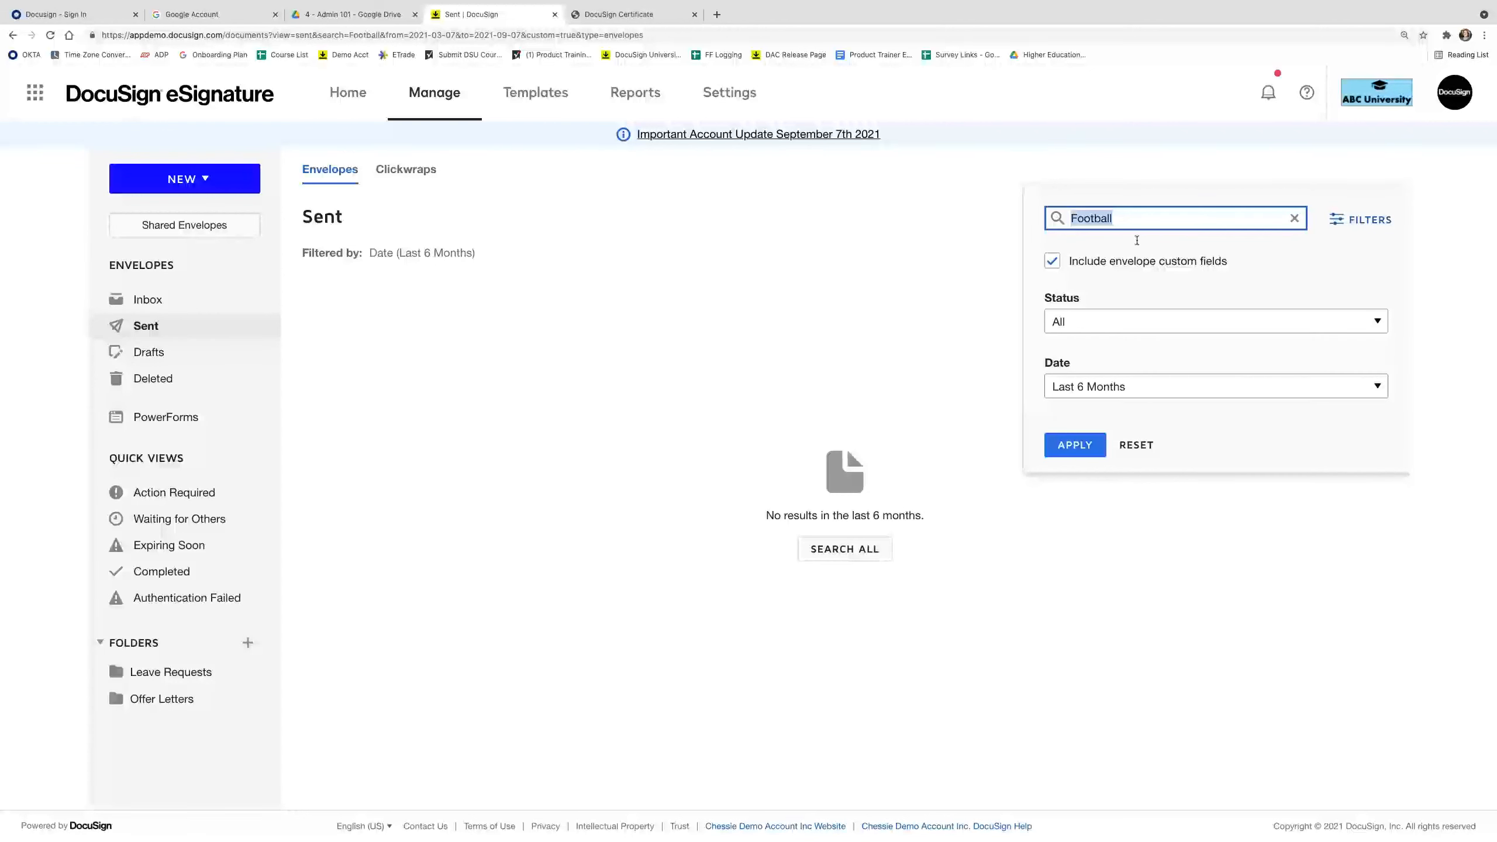
pyautogui.press('BackSpace')
pyautogui.write('Athl')
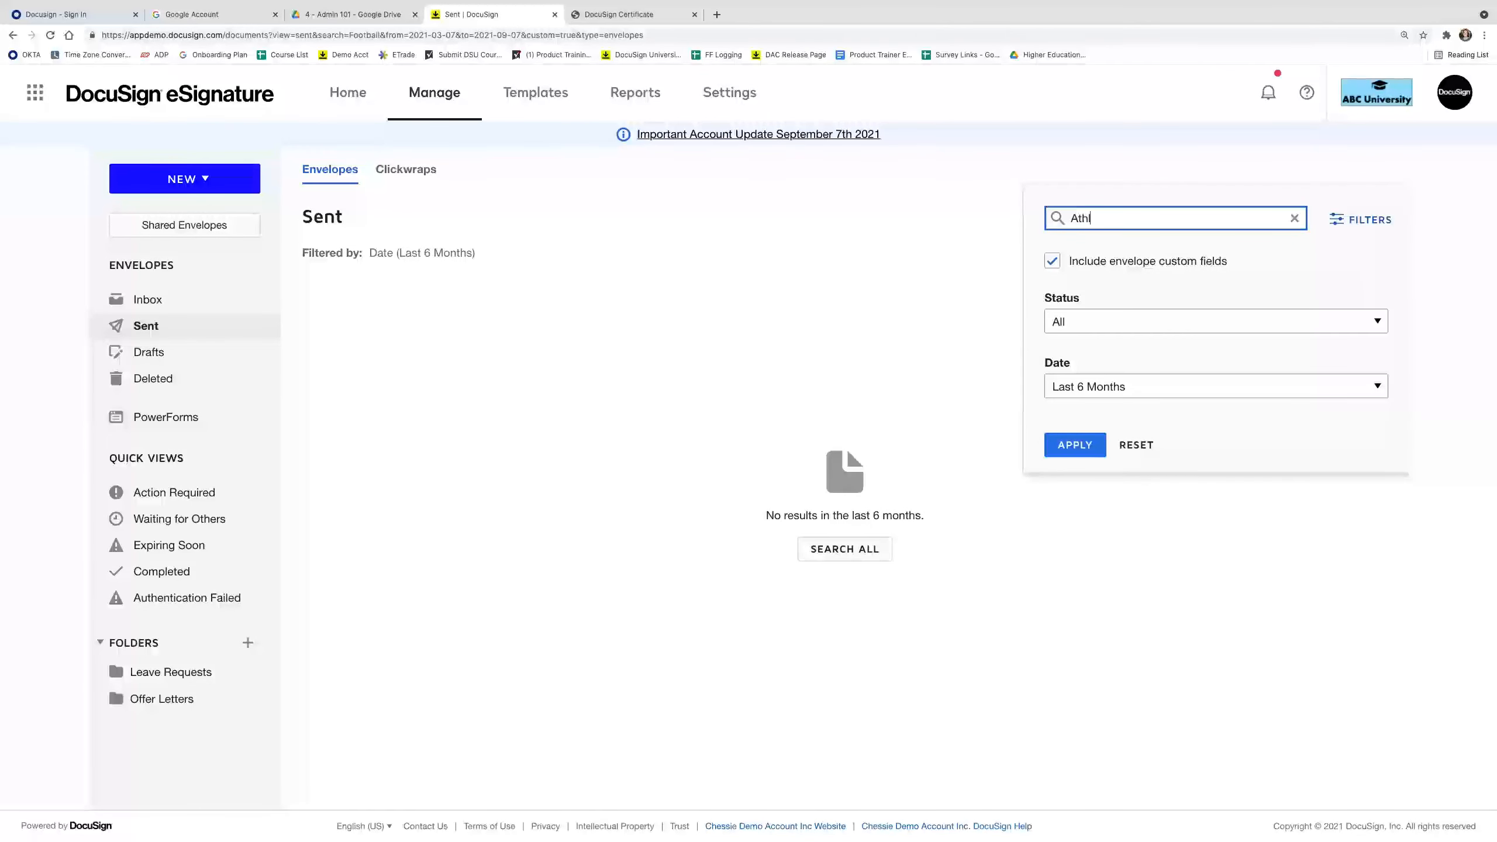
pyautogui.write('etics')
pyautogui.click(1088, 444)
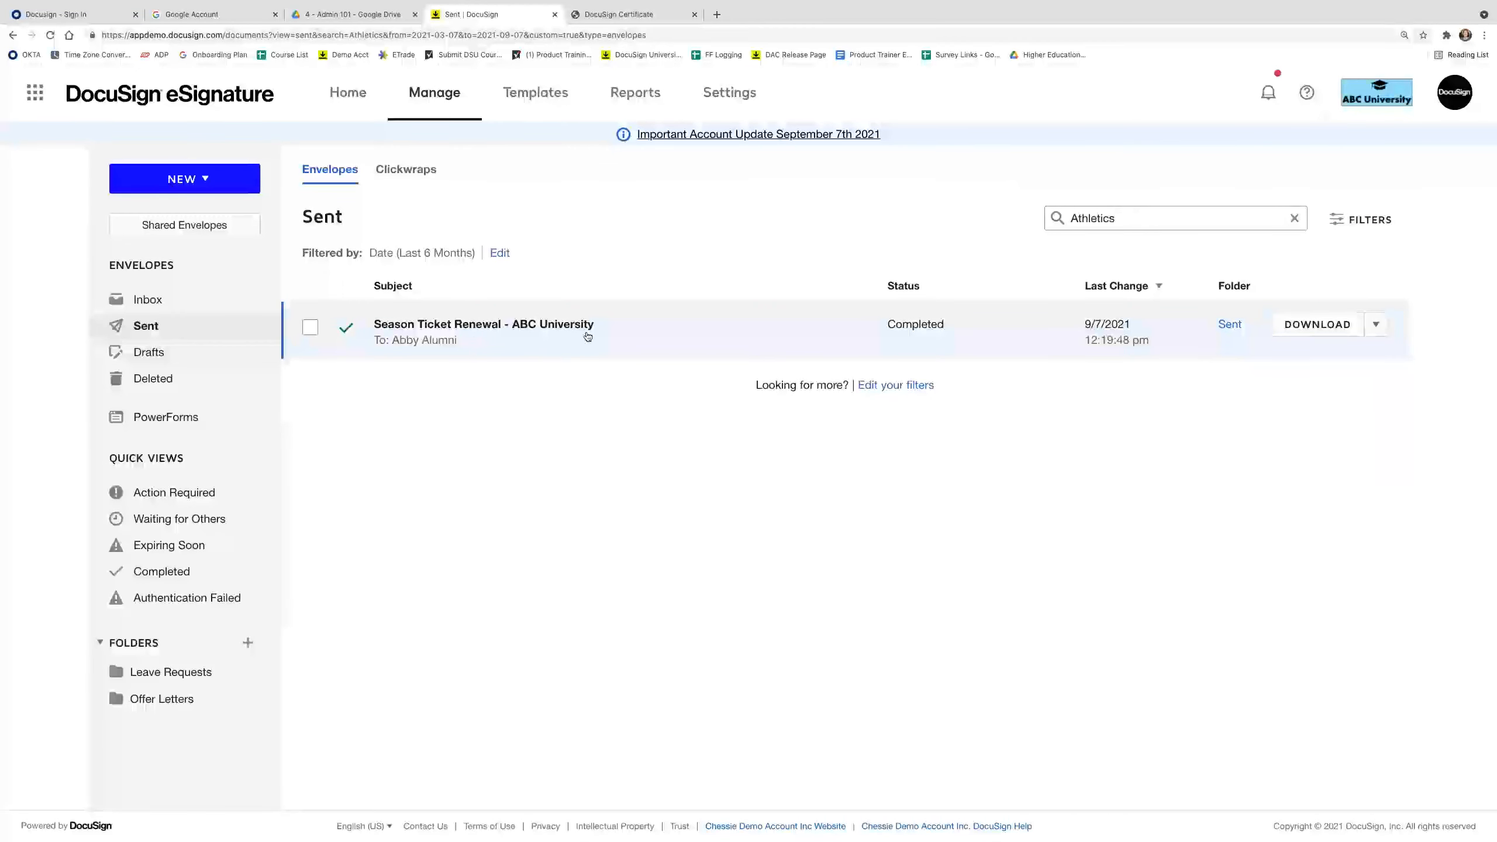
pyautogui.click(1225, 219)
pyautogui.click(1225, 219)
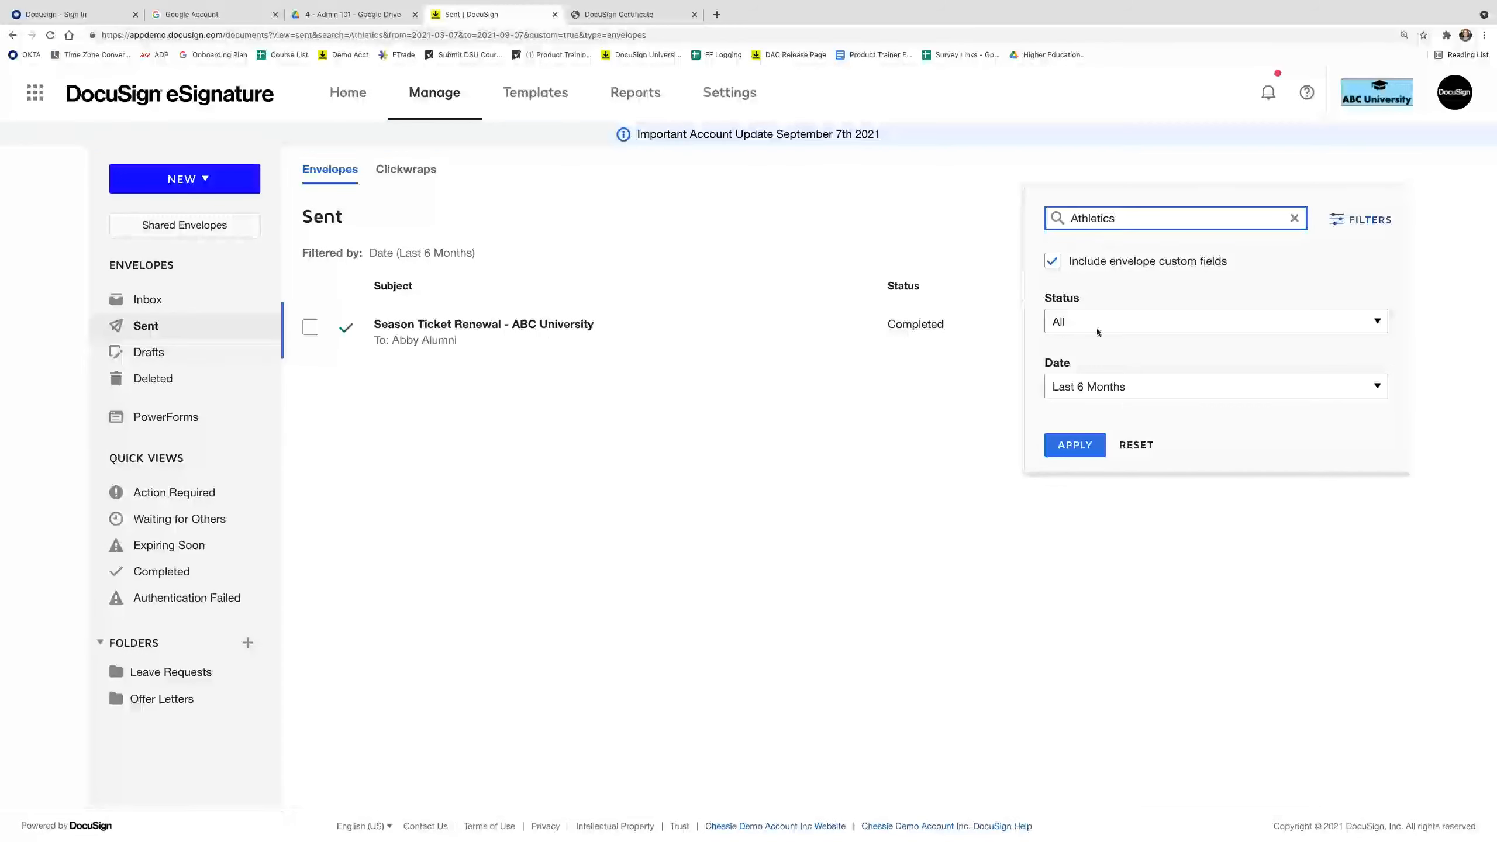
pyautogui.click(1167, 536)
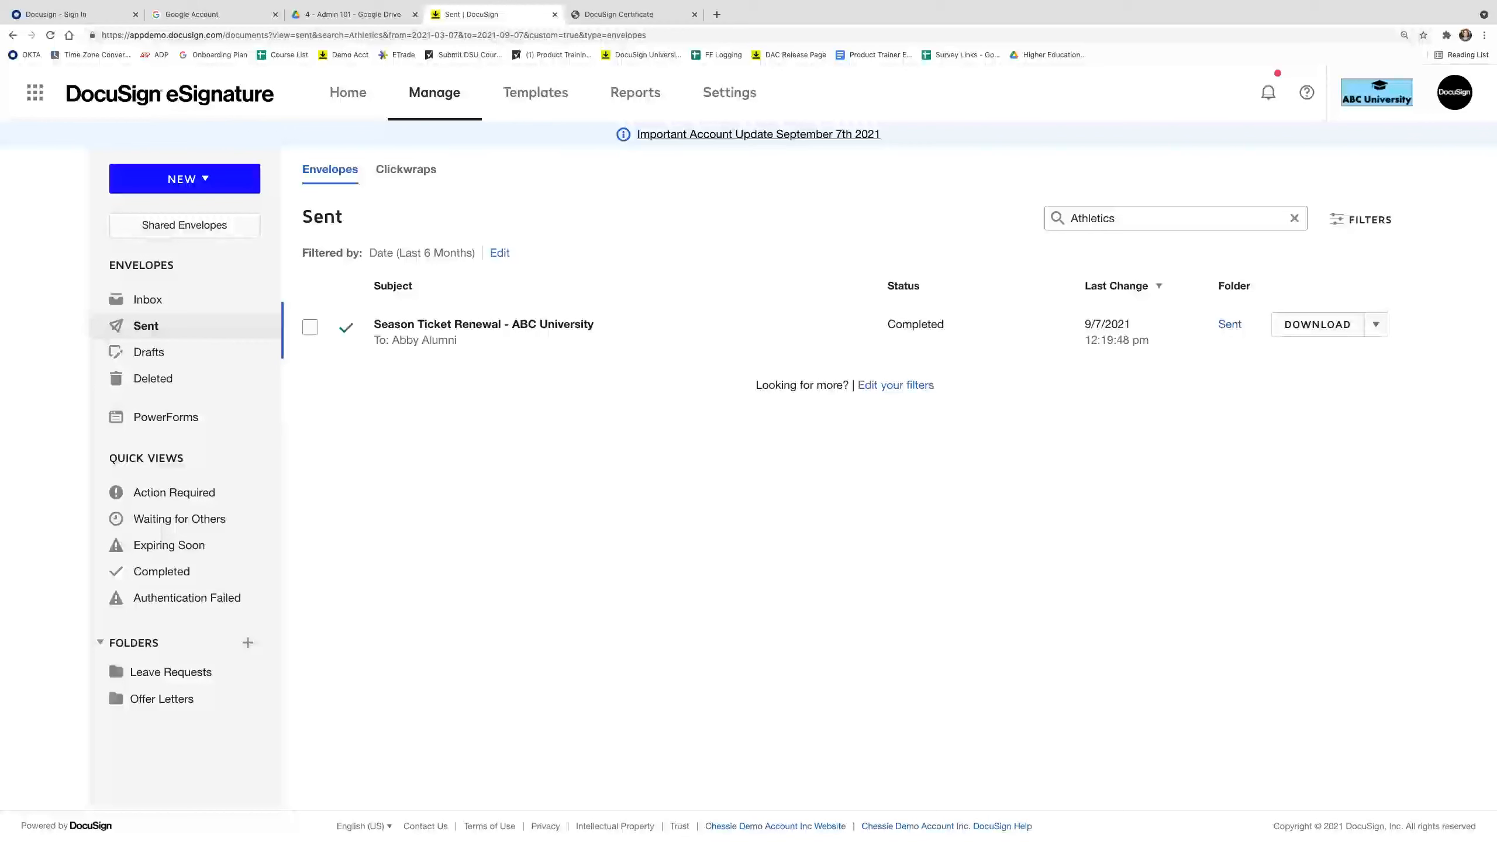
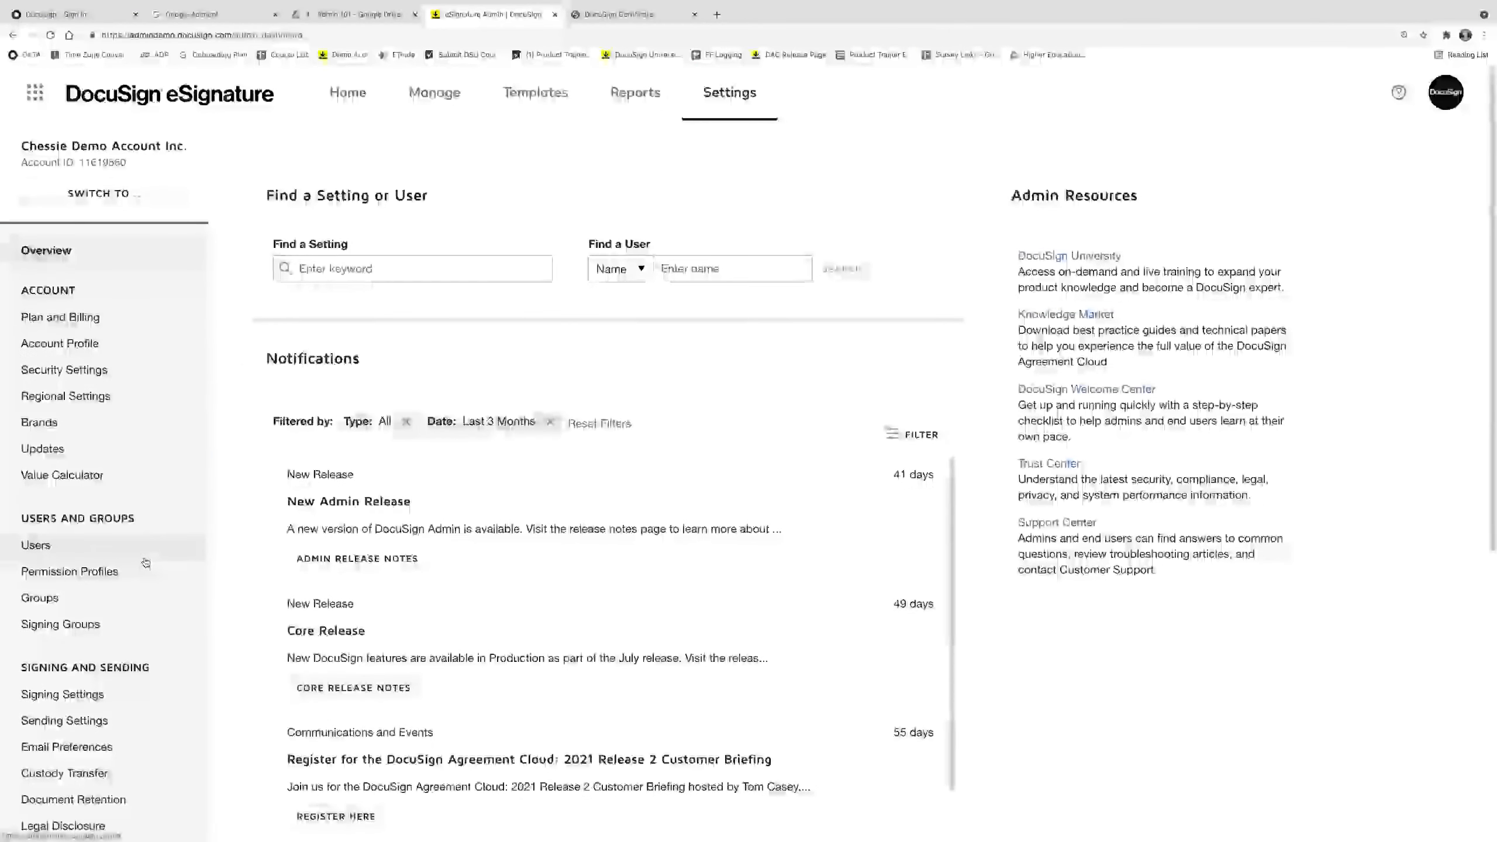
# Scroll the Settings sidebar down to Integrations and open the Payments page.
pyautogui.scroll(-3, 144, 599)
pyautogui.scroll(-2, 144, 621)
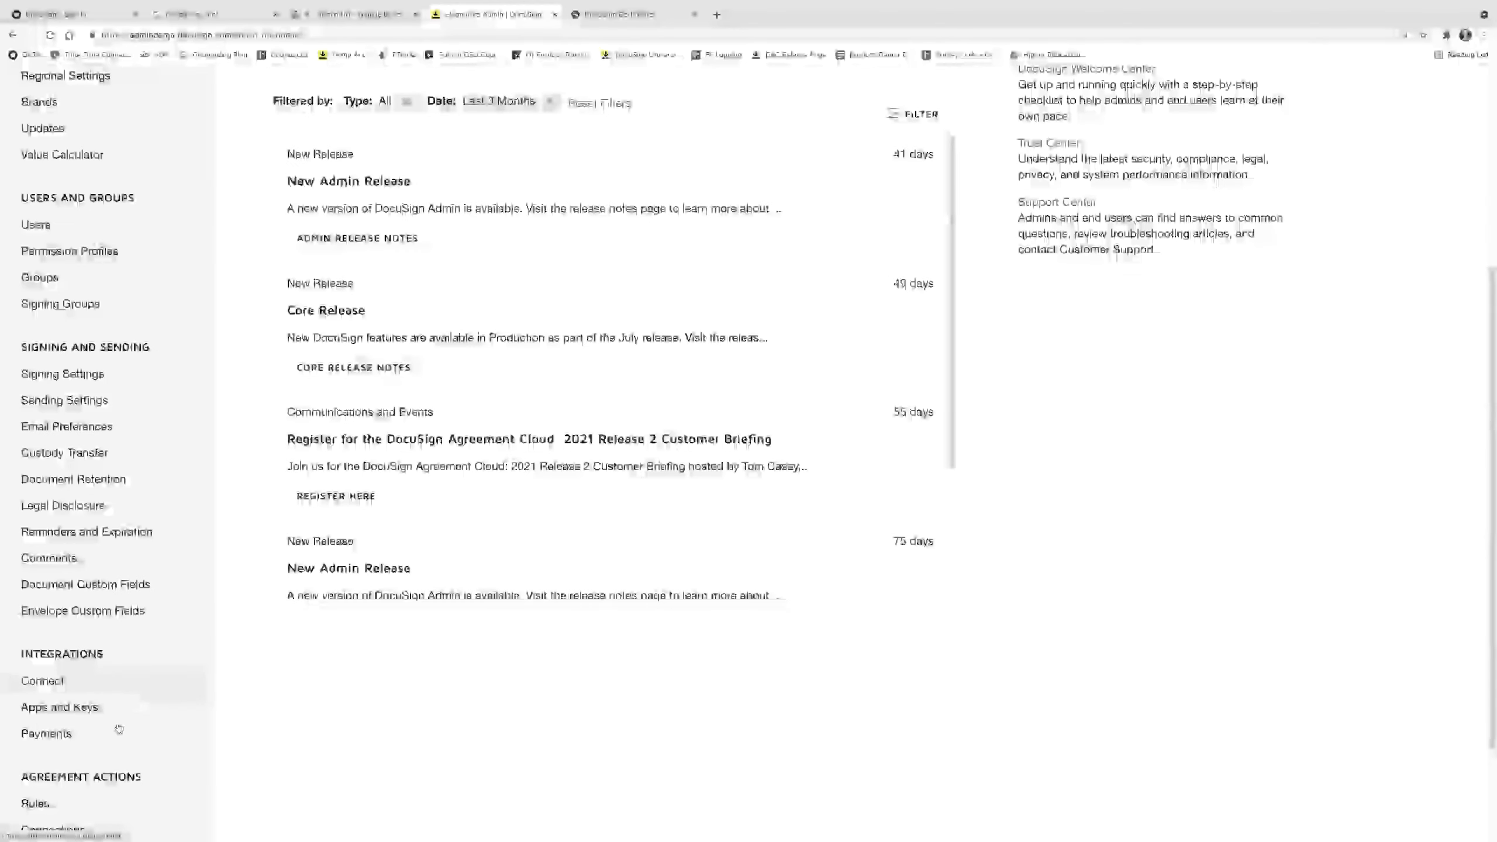
pyautogui.click(118, 730)
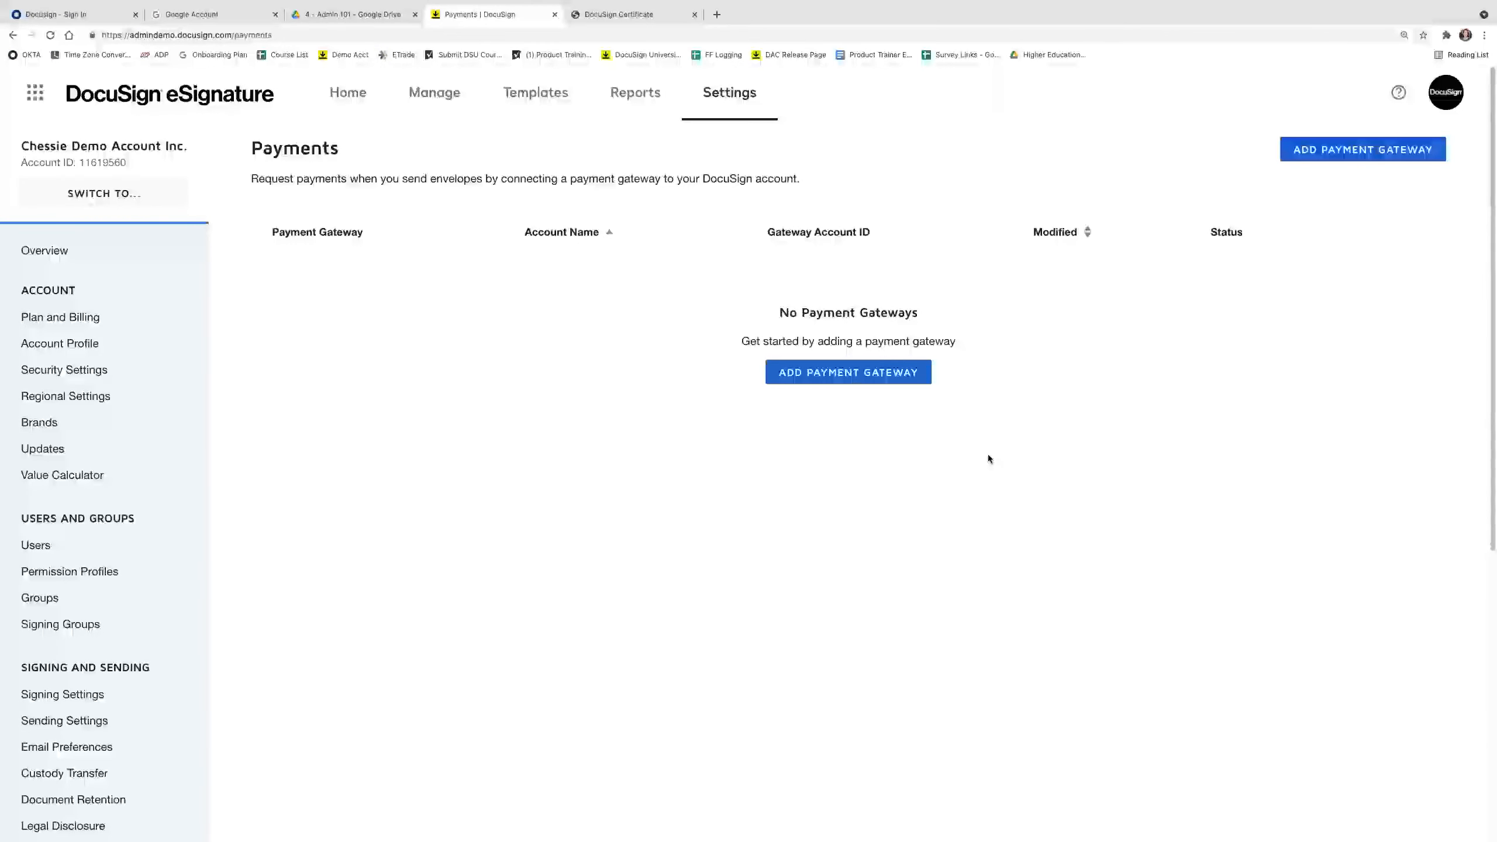
# Start adding a payment gateway and choose Authorize.Net.
pyautogui.click(848, 372)
pyautogui.click(578, 345)
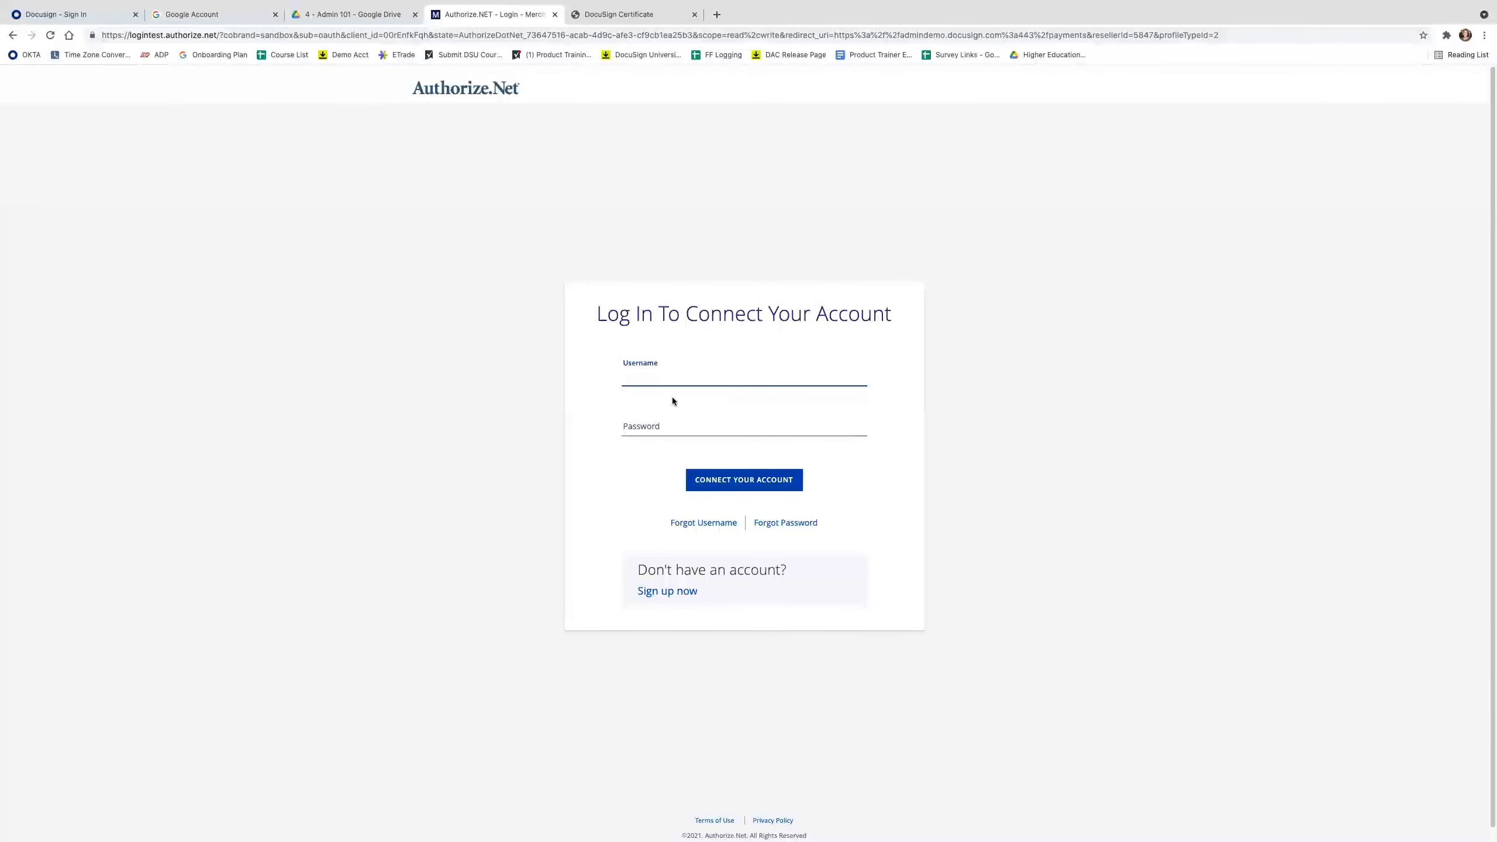
# Back out of the Authorize.Net login page to return to DocuSign.
pyautogui.click(12, 36)
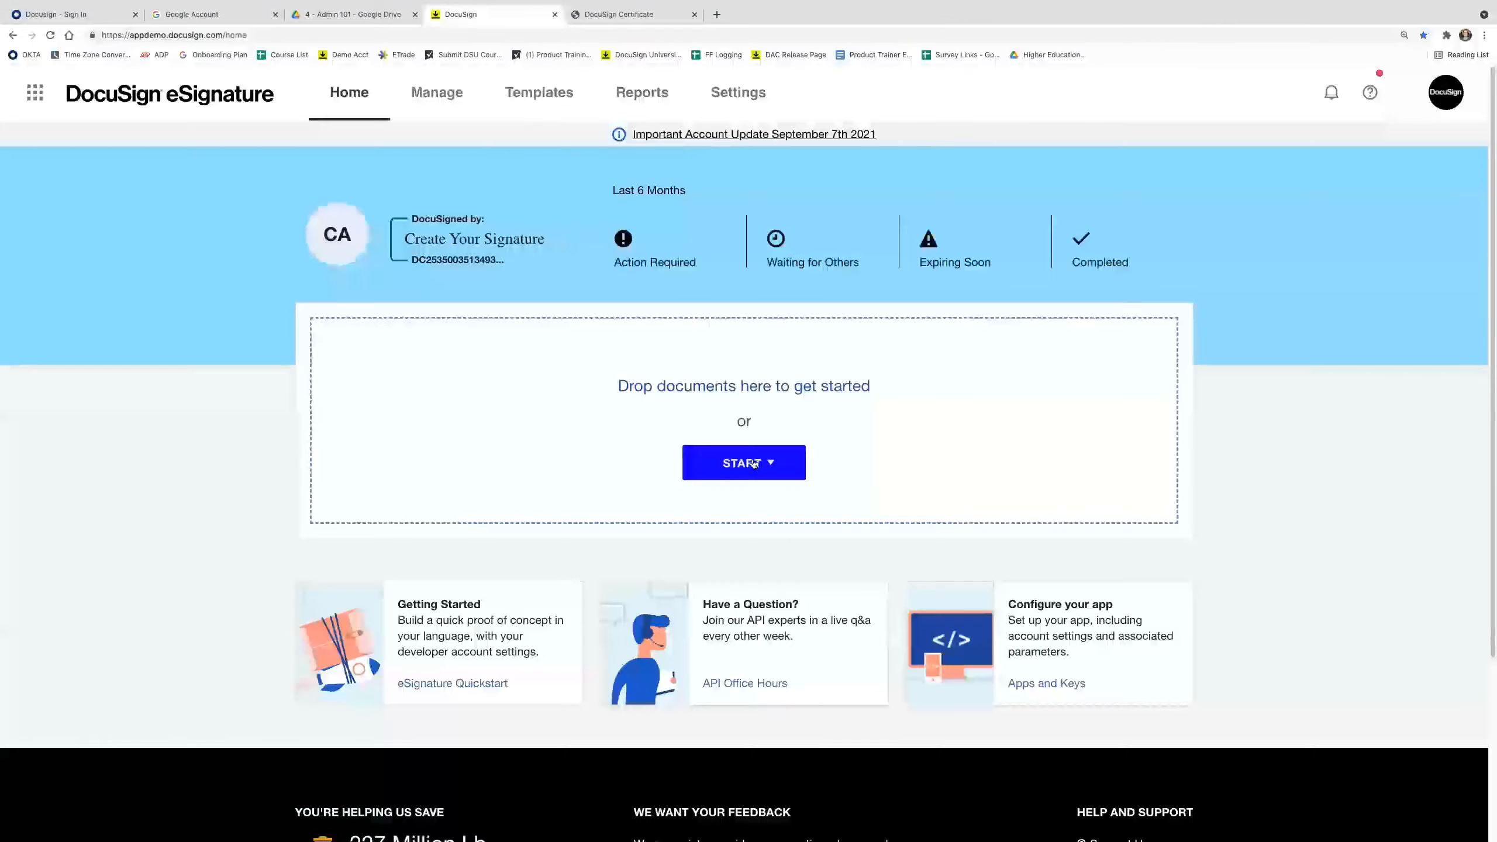
# Start a new envelope and upload Mutual_NDA.doc from the computer.
pyautogui.click(745, 465)
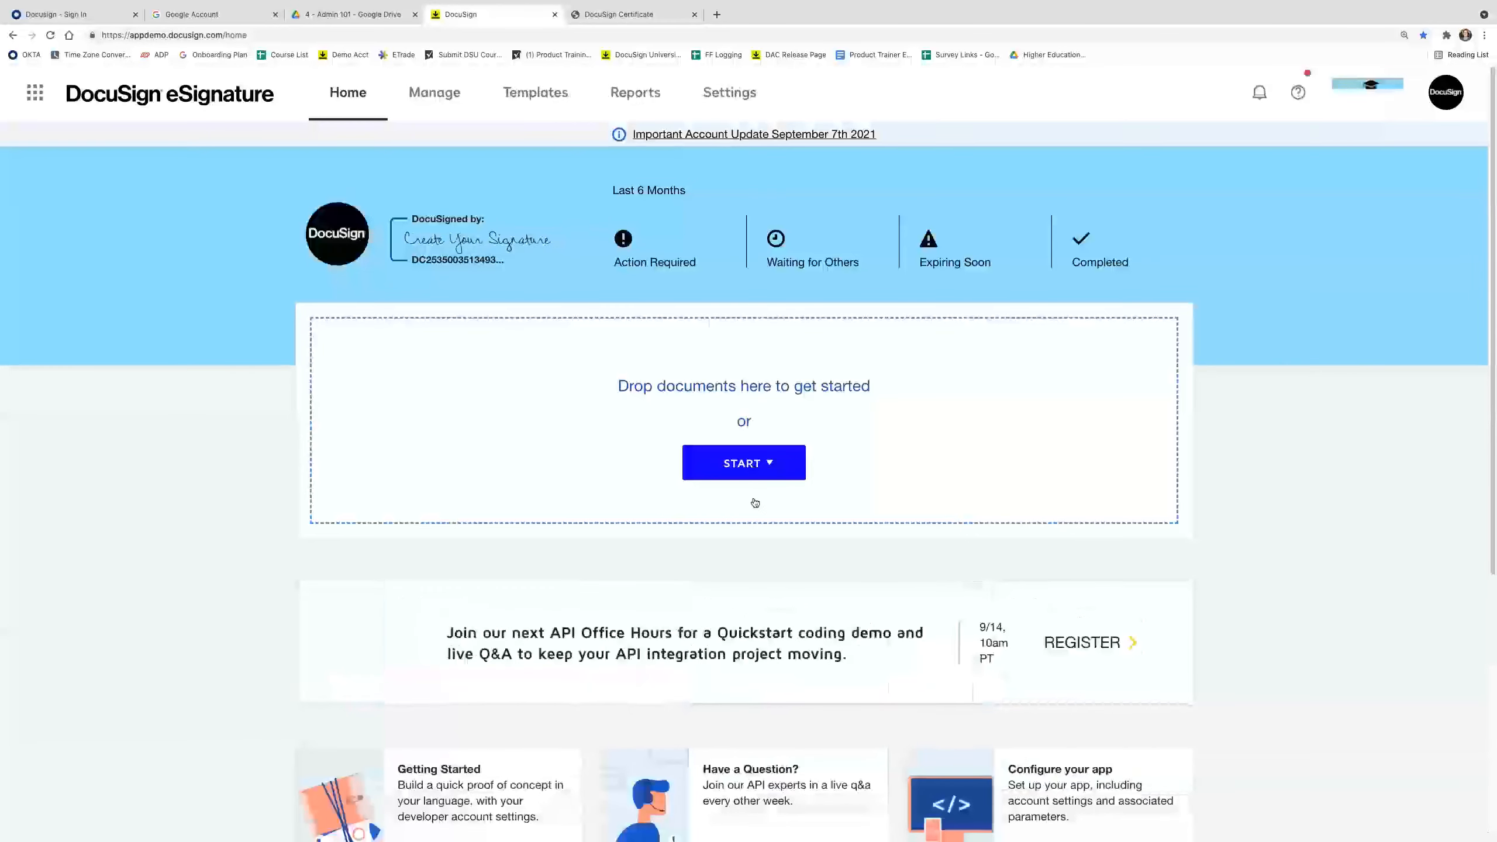
pyautogui.click(756, 505)
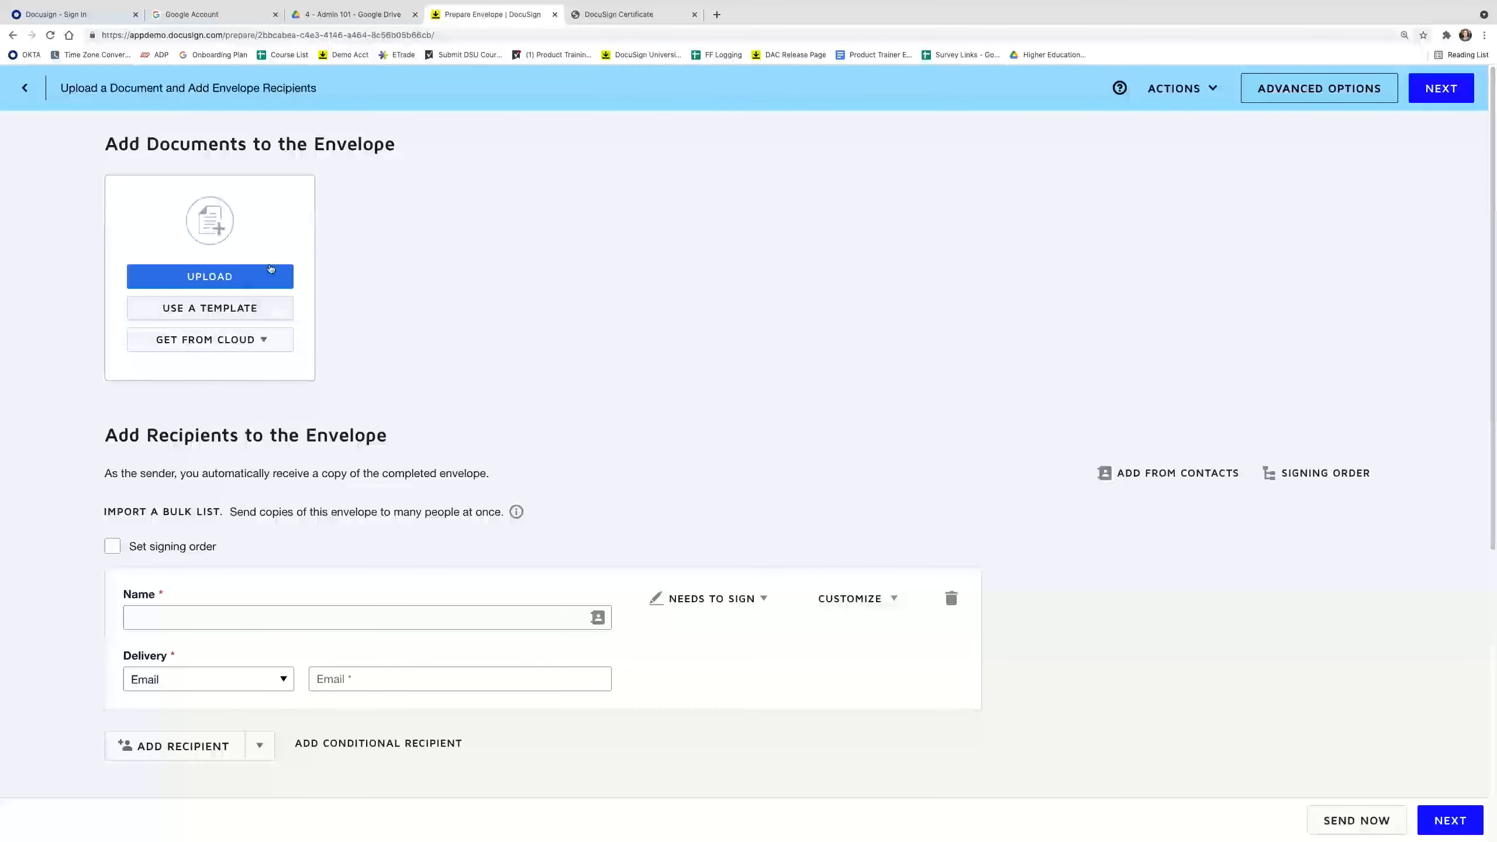
pyautogui.click(270, 274)
pyautogui.click(768, 82)
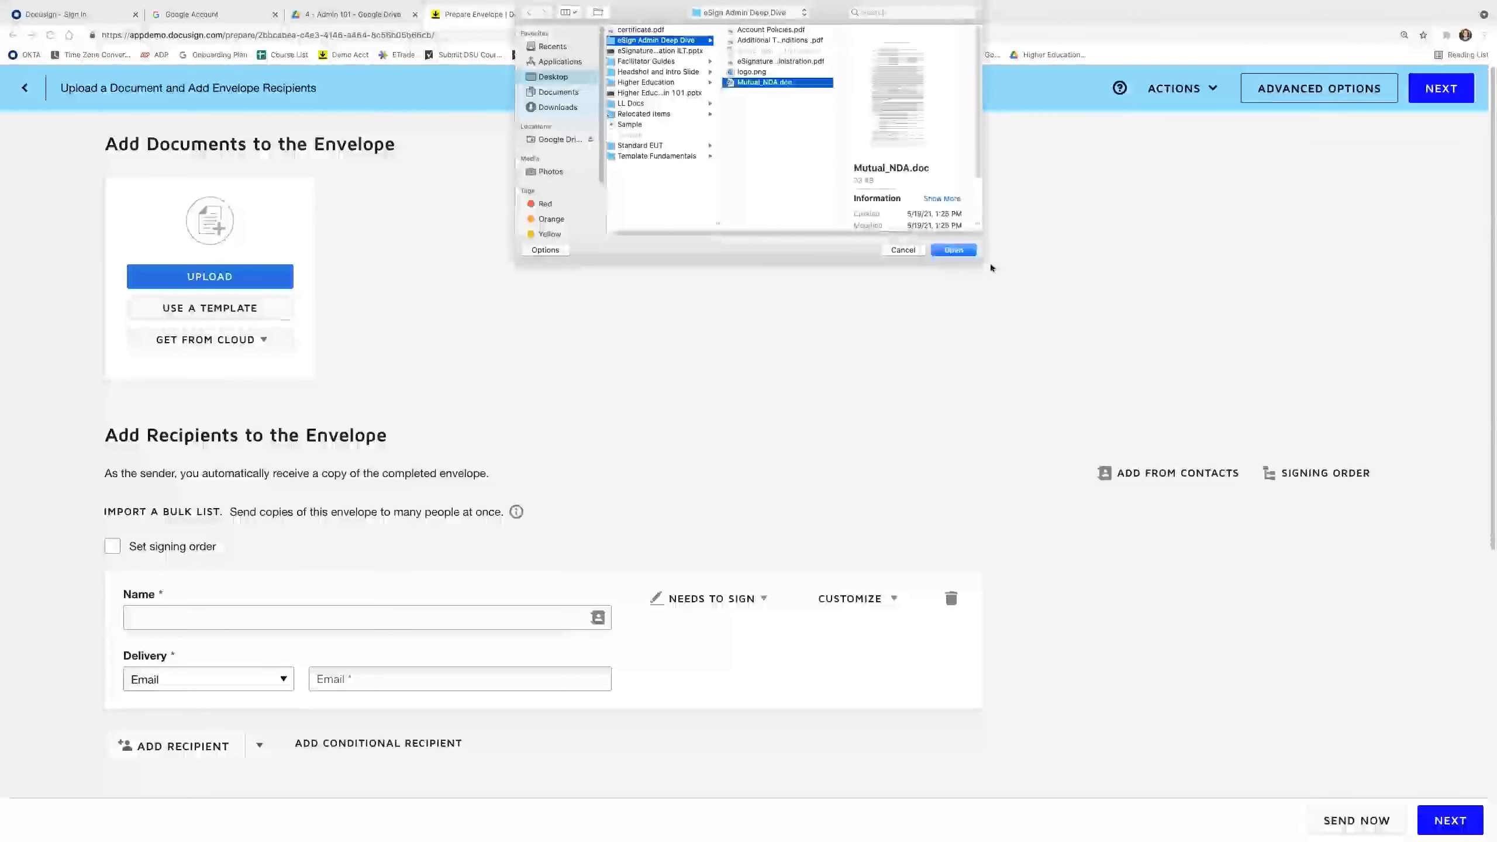
pyautogui.click(949, 249)
# Add the signer from saved contacts and continue.
pyautogui.click(371, 617)
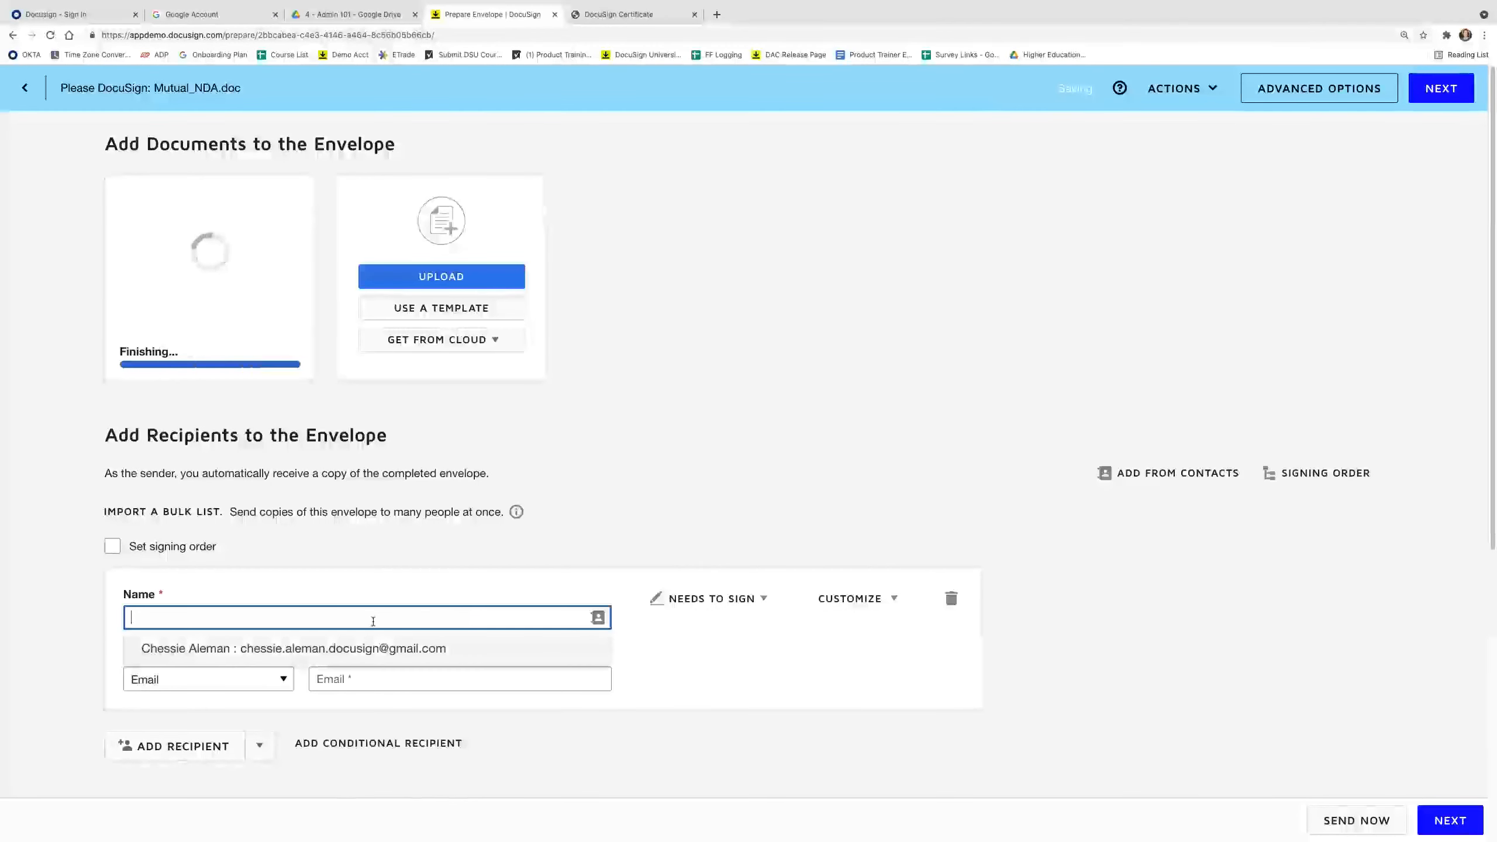
pyautogui.write('Dia')
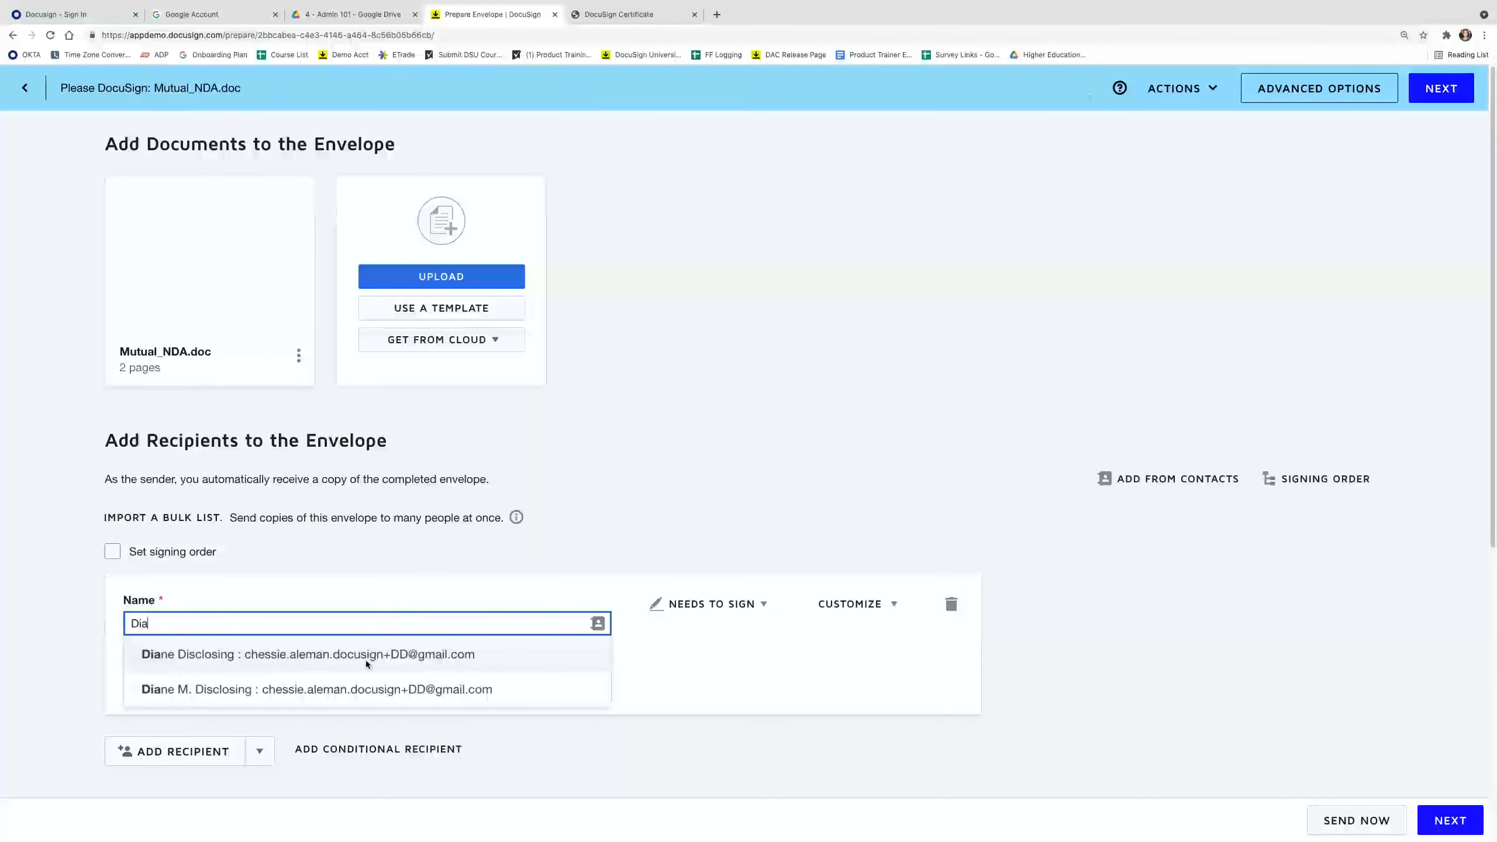
pyautogui.click(364, 662)
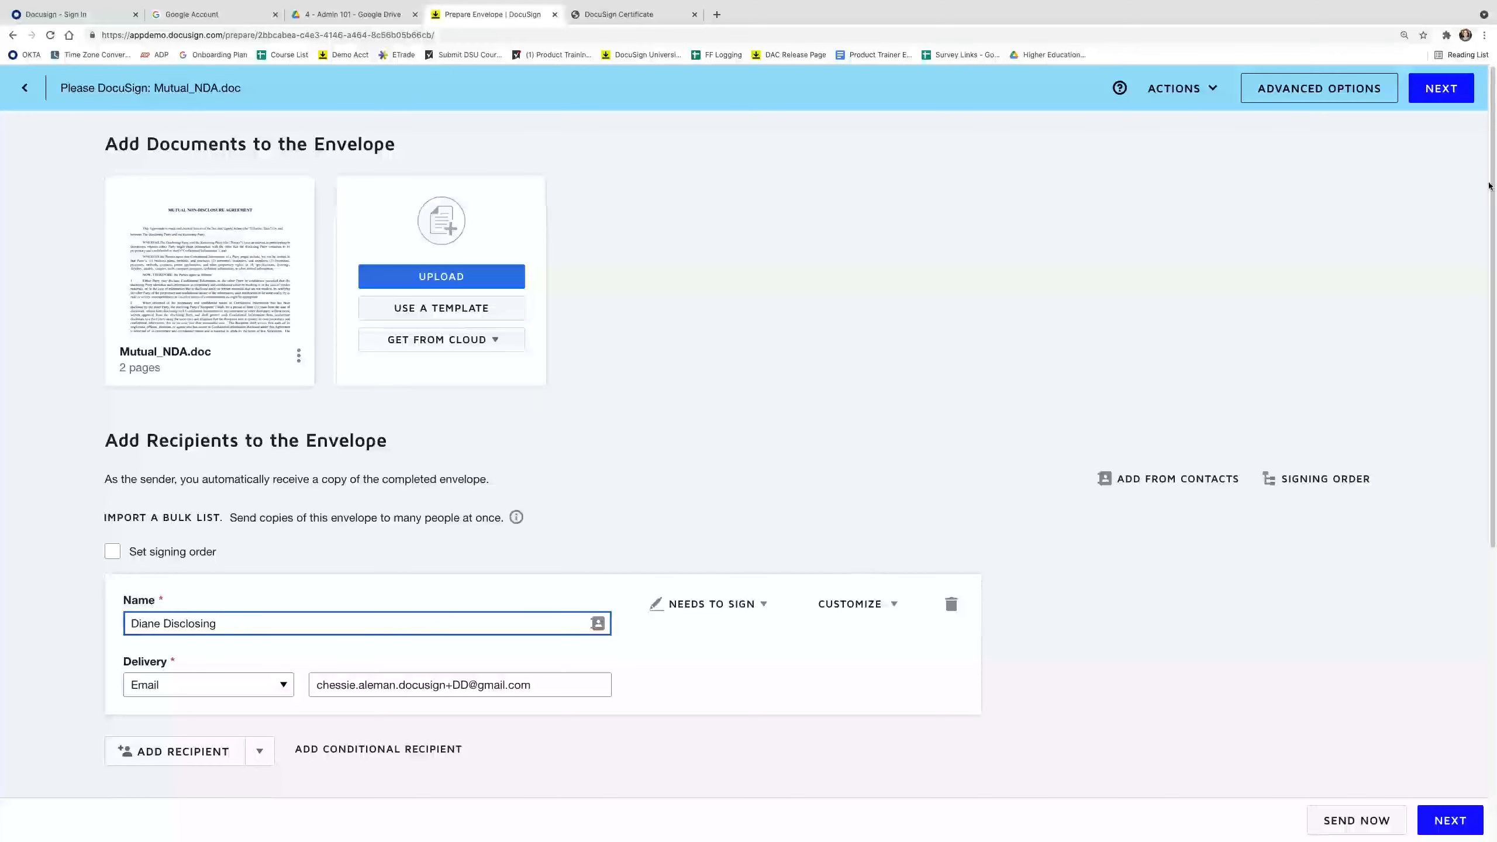
pyautogui.click(1433, 98)
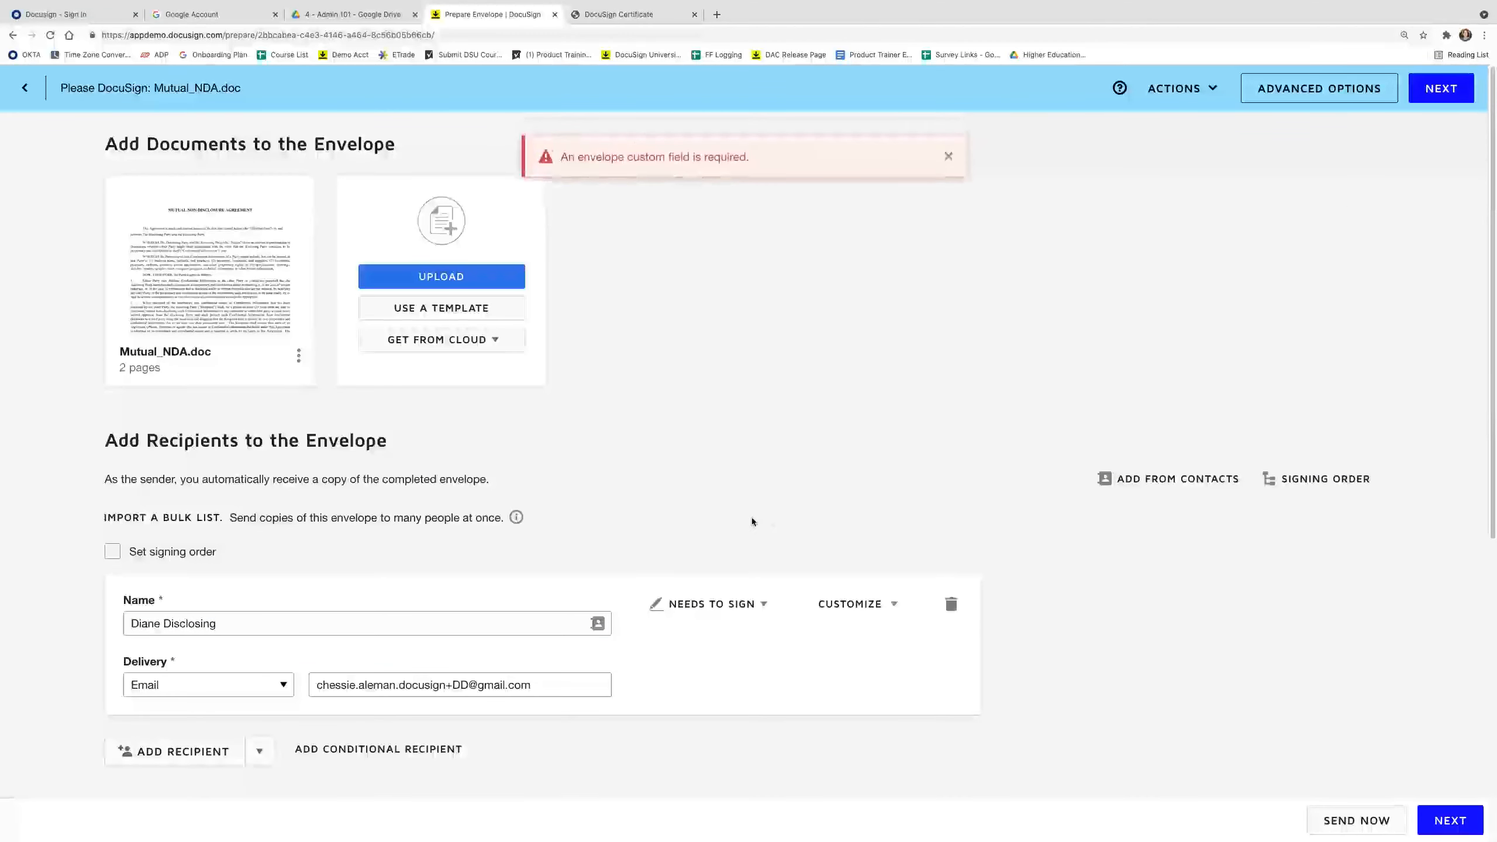
# Set the department custom field to IT and continue to field placement.
pyautogui.scroll(-5, 752, 521)
pyautogui.click(330, 594)
pyautogui.click(316, 625)
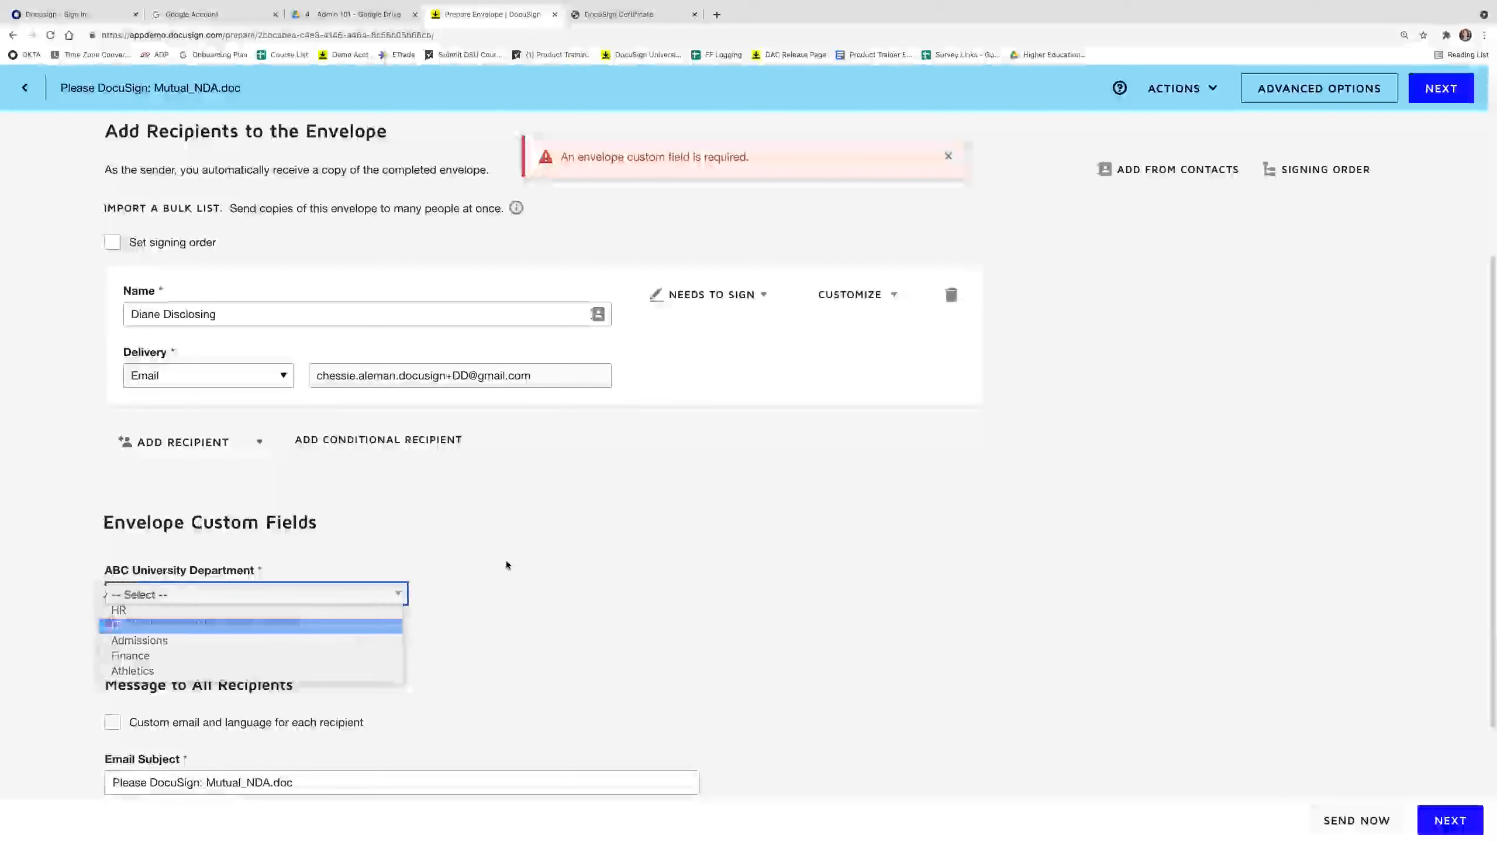
pyautogui.click(1433, 102)
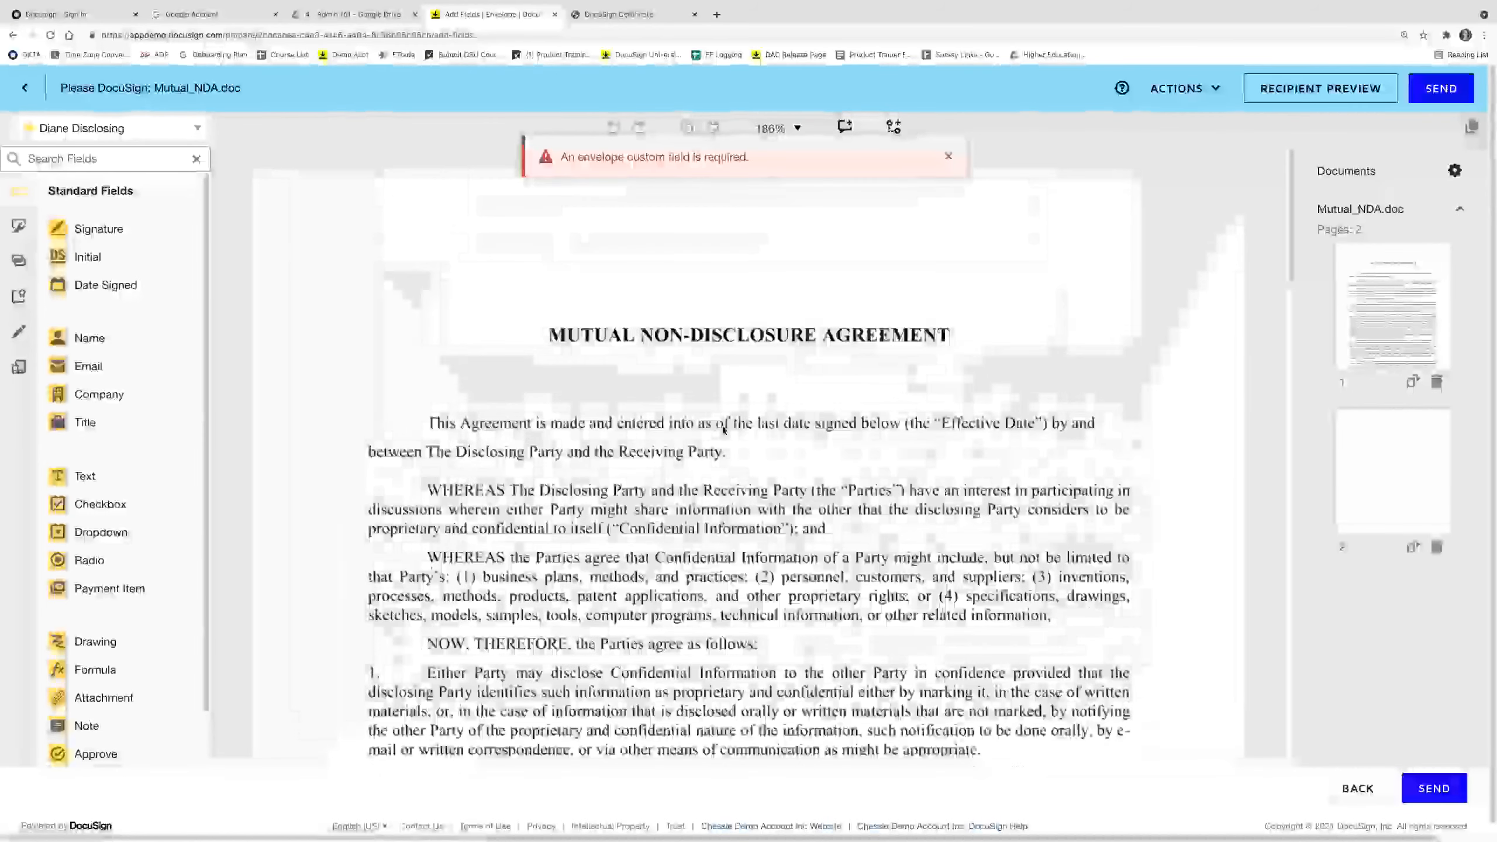
# Place a Payment Item field above the NDA title and check the available payment gateways.
pyautogui.scroll(-1, 117, 648)
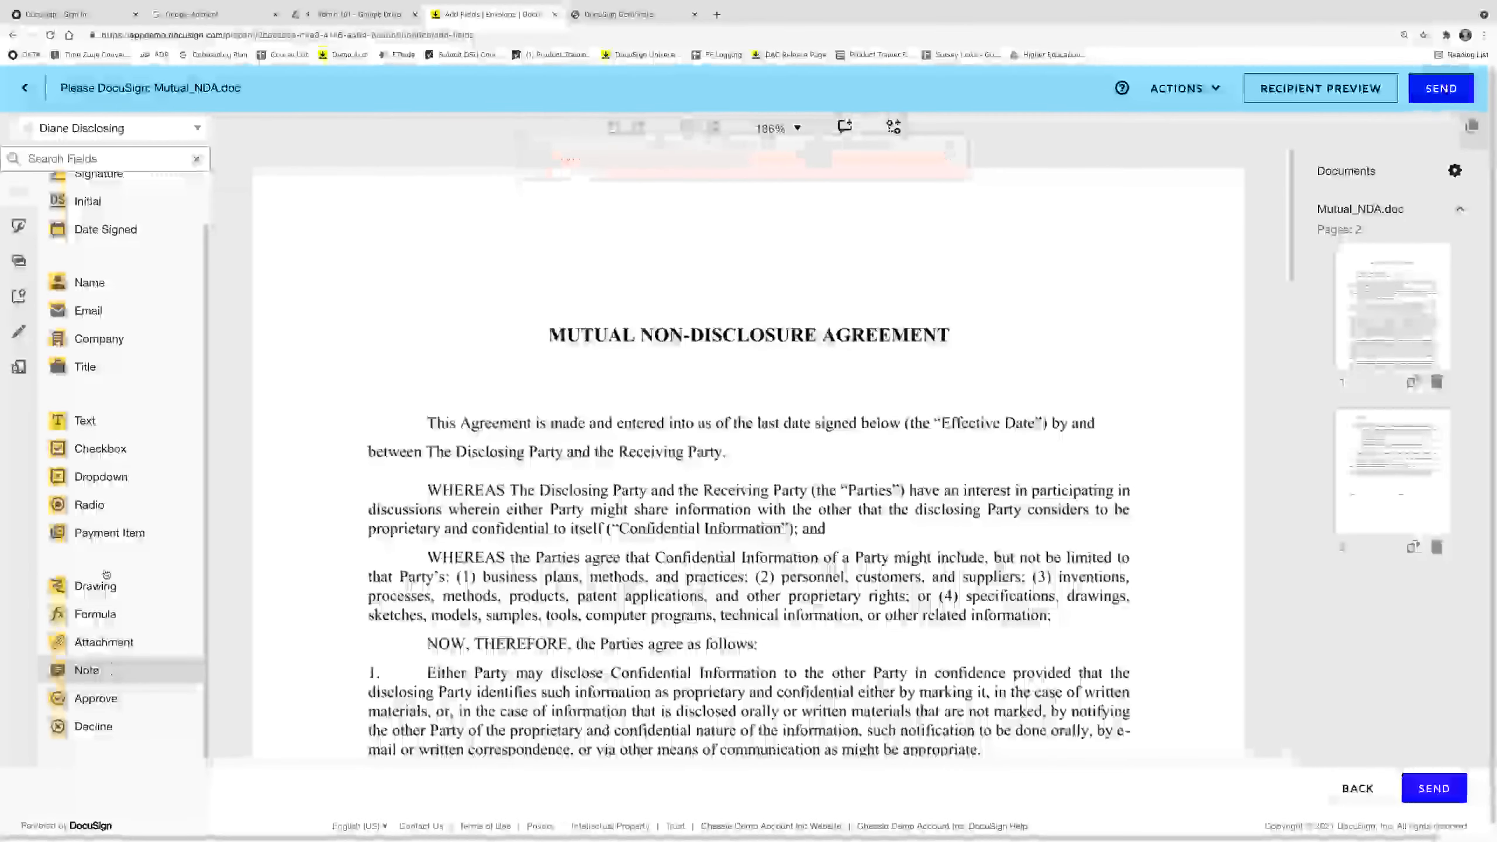
pyautogui.moveTo(127, 542); pyautogui.dragTo(829, 261)
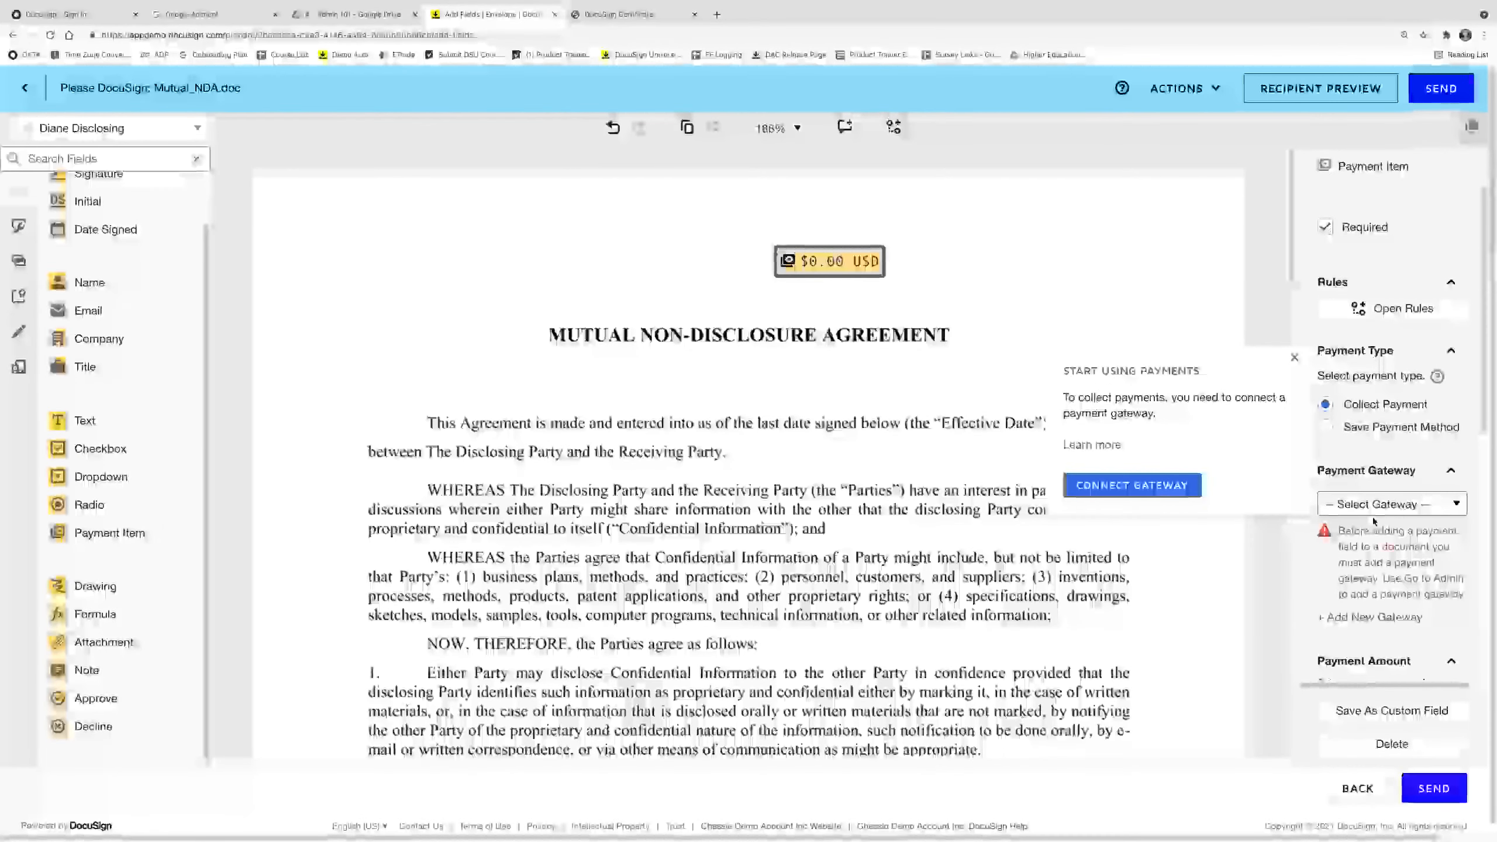
pyautogui.click(1385, 507)
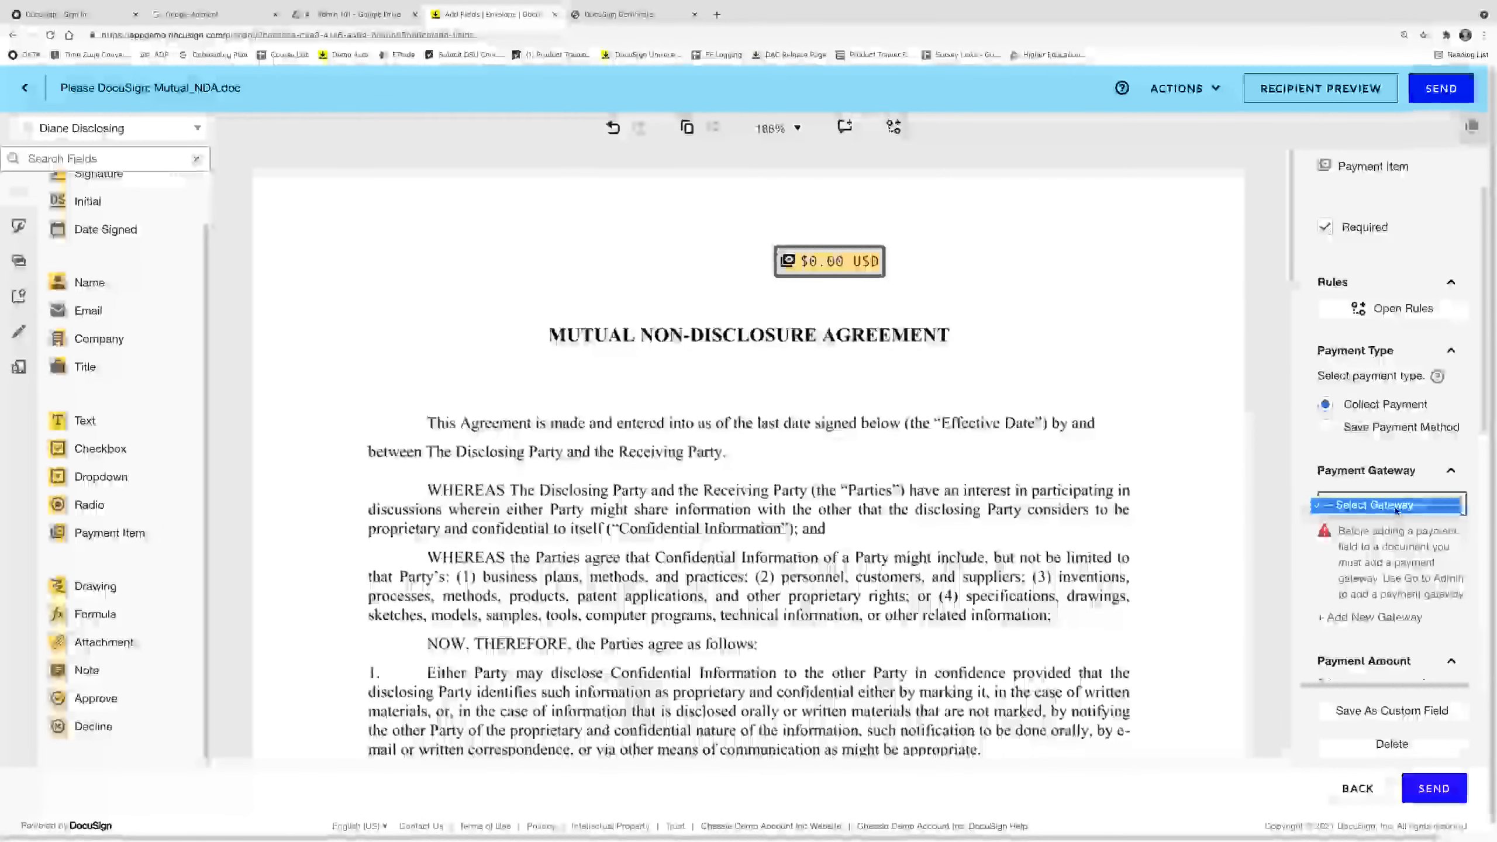
# Review the Payment Amount options, keeping Fixed Amount.
pyautogui.scroll(-2, 1405, 525)
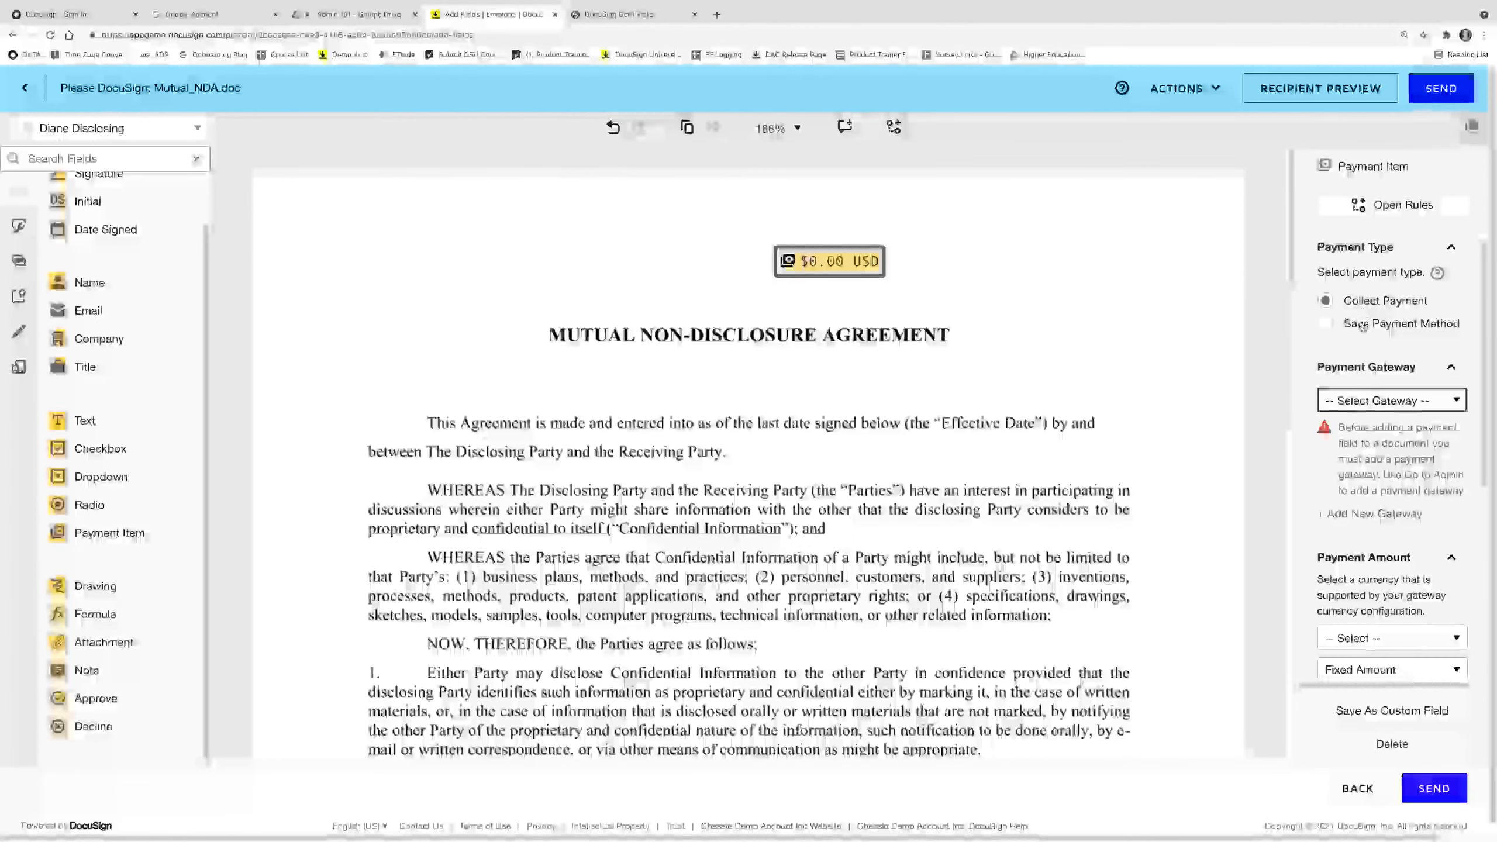
pyautogui.scroll(-4, 1362, 328)
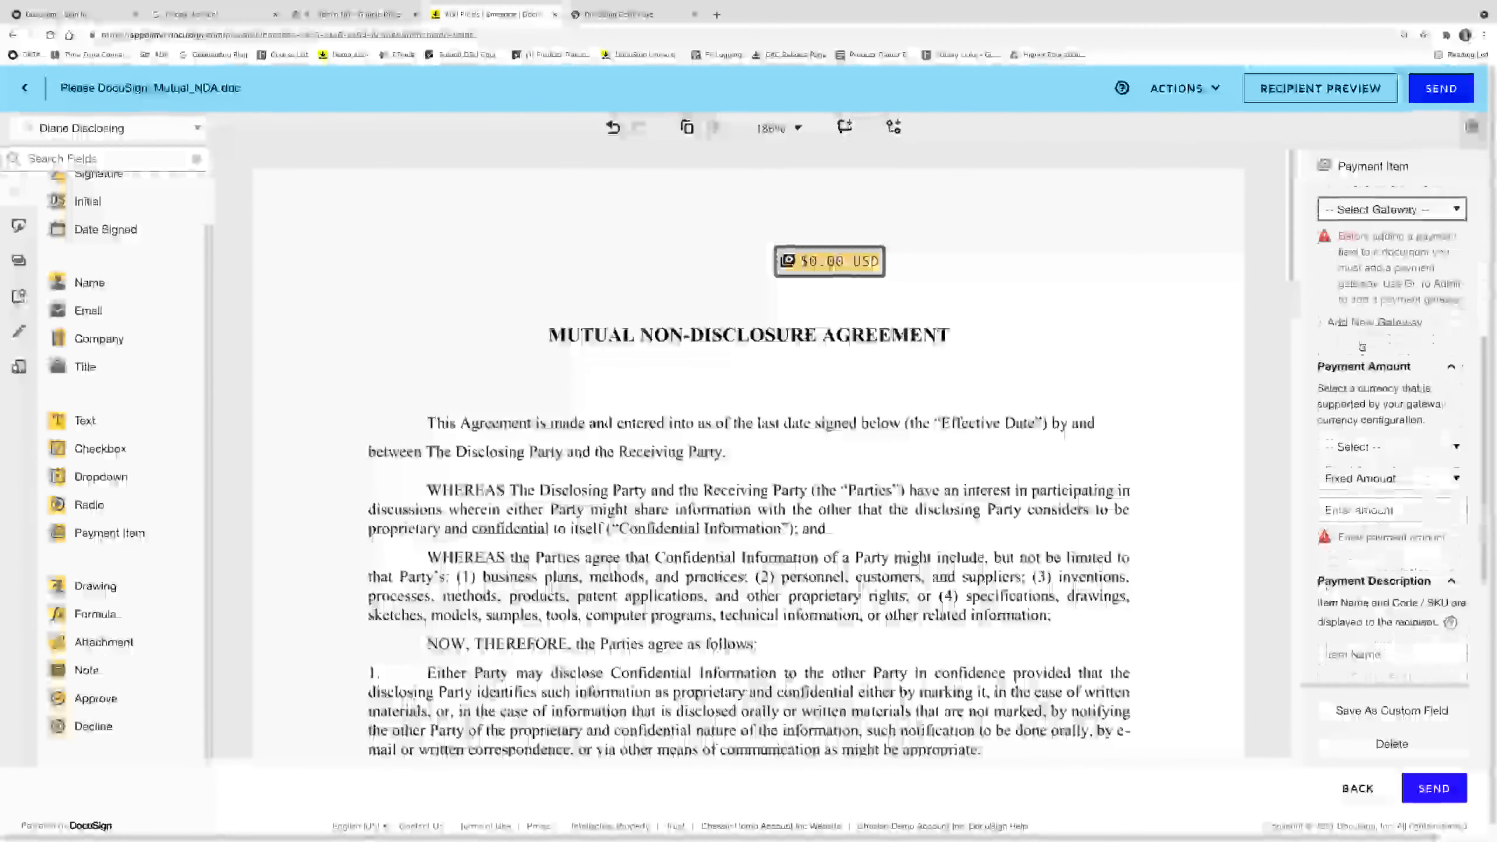
pyautogui.scroll(-2, 1386, 365)
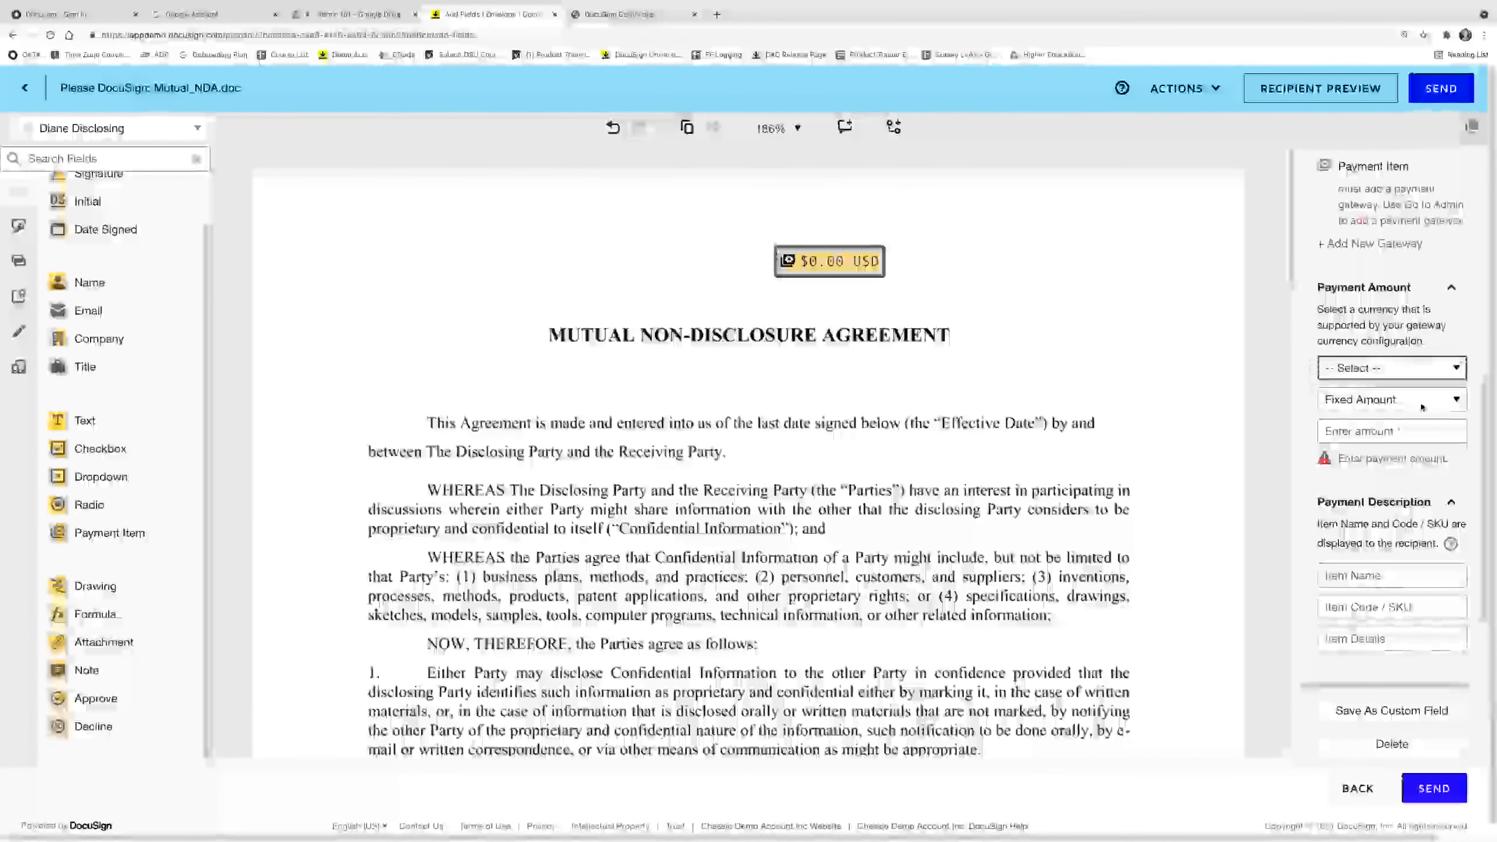
pyautogui.click(1415, 400)
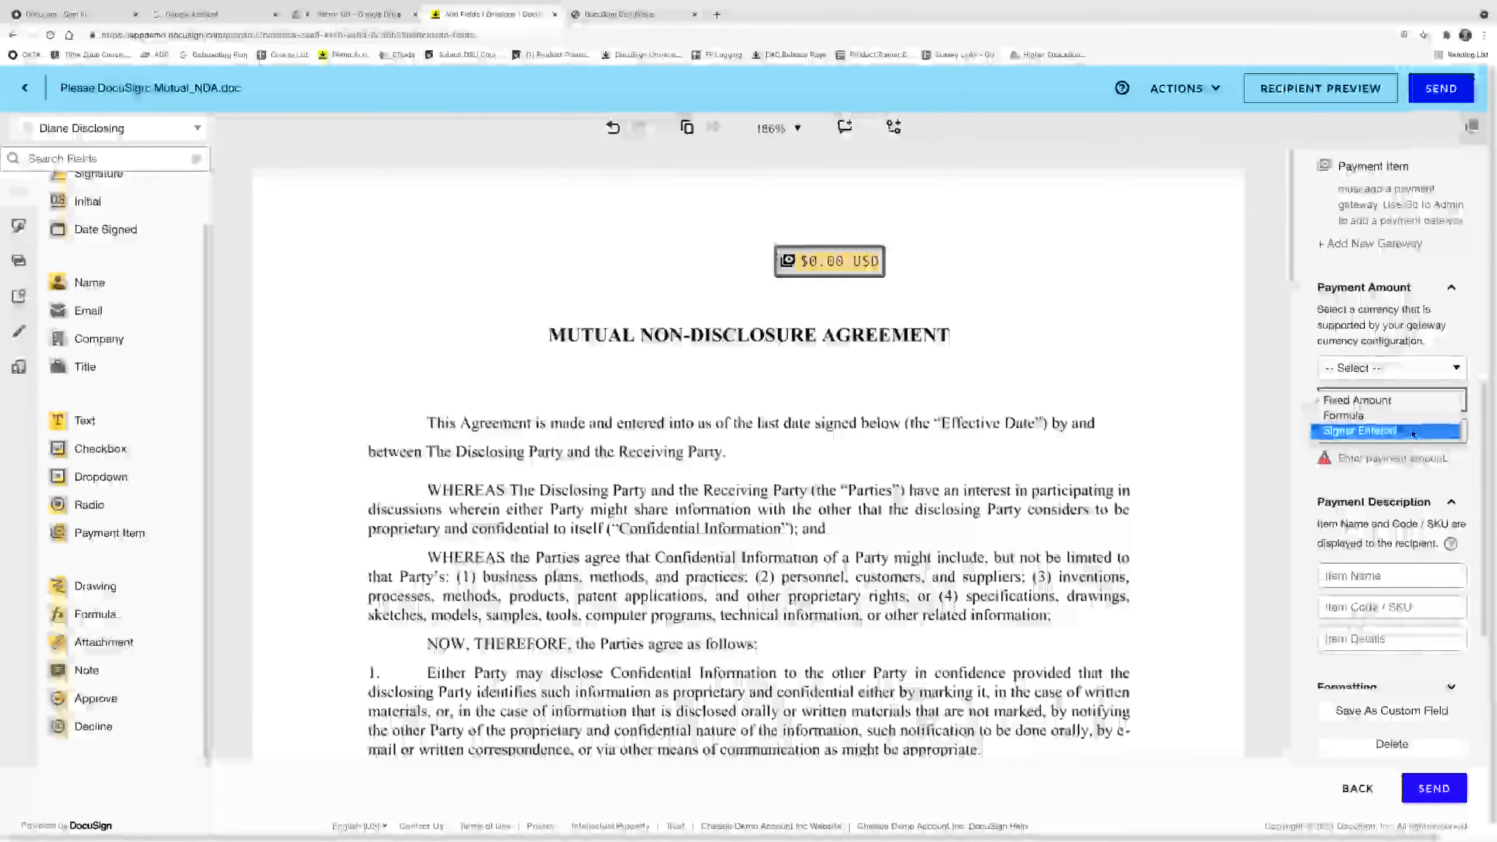
pyautogui.click(1408, 481)
pyautogui.scroll(-2, 1404, 495)
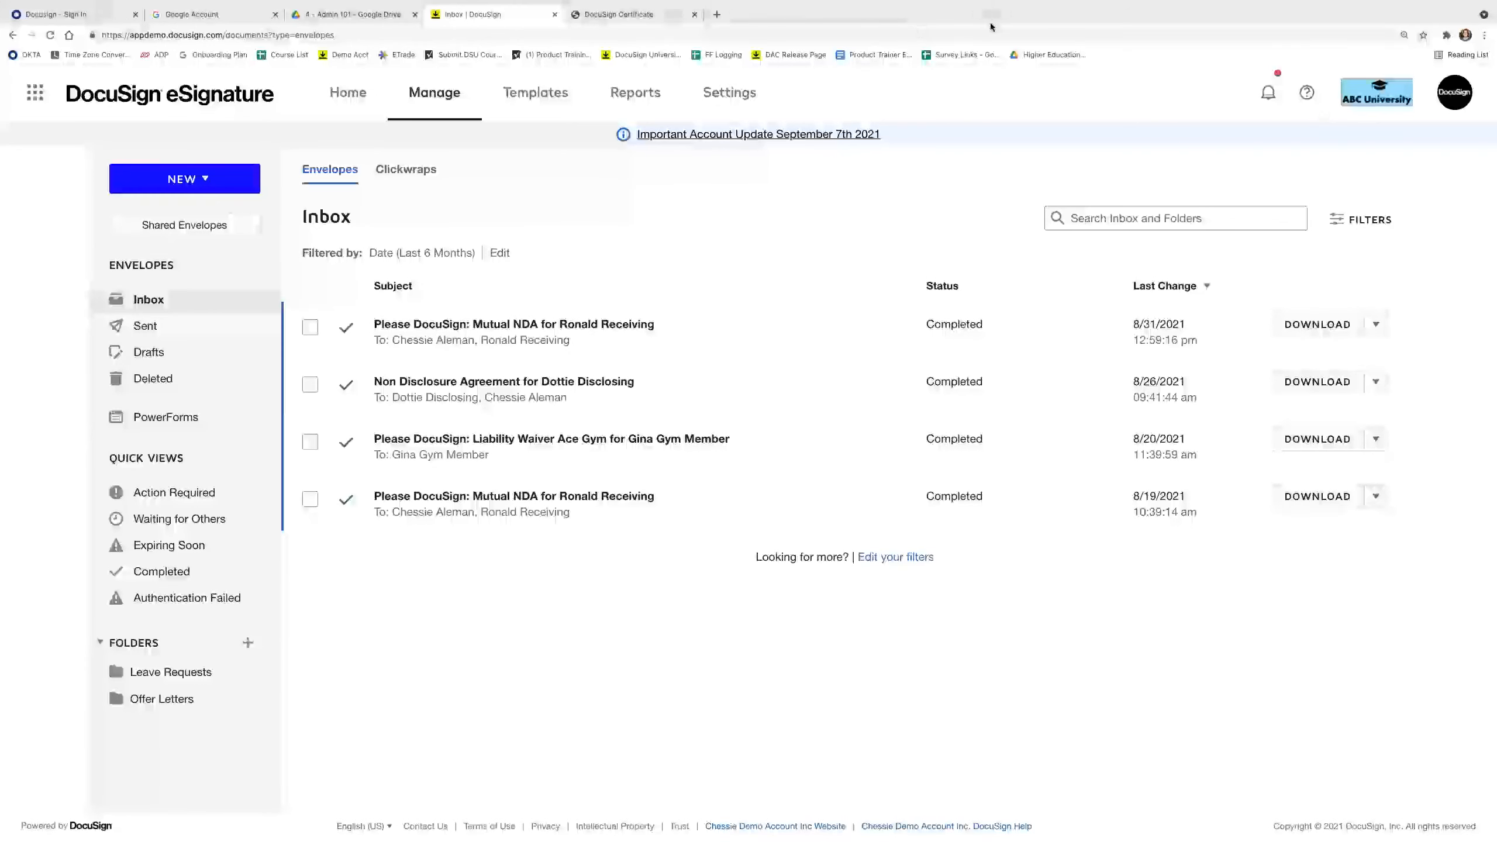
# Paste the PowerForm link into a new browser tab and load it.
pyautogui.click(719, 14)
pyautogui.write('https://demo.docusign.net/Member/PowerFormSigning.aspx?PowerFormId=ced9ba0e-d315-4501-a20e-d8e2152fd8ab&env=demo&v=2"')
pyautogui.press('Return')
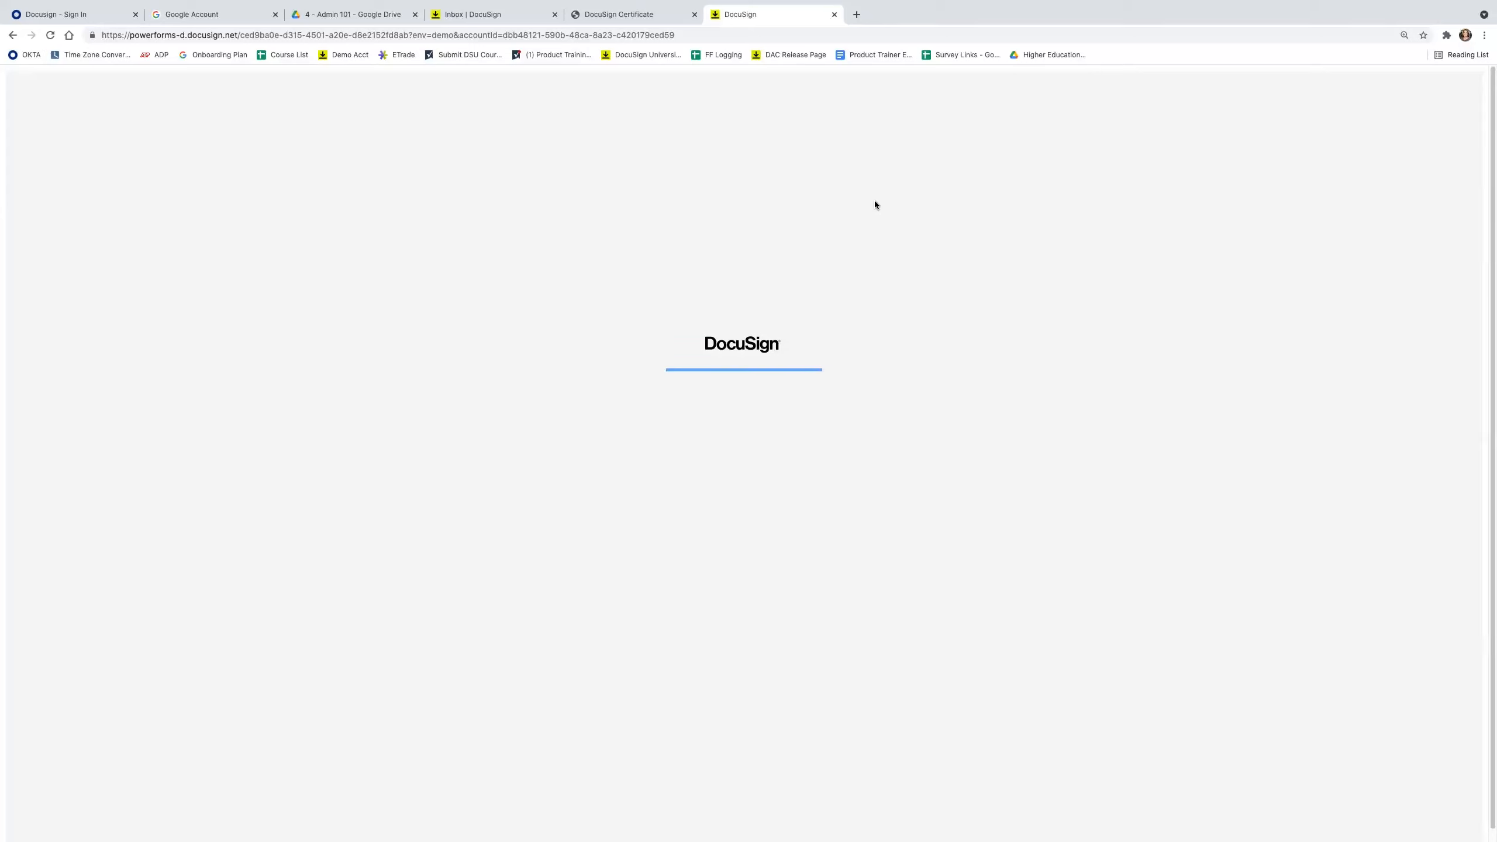
# Reload the PowerForm, then load the same link in a new incognito window.
pyautogui.click(491, 36)
pyautogui.press('Return')
pyautogui.click(1484, 35)
pyautogui.click(1163, 126)
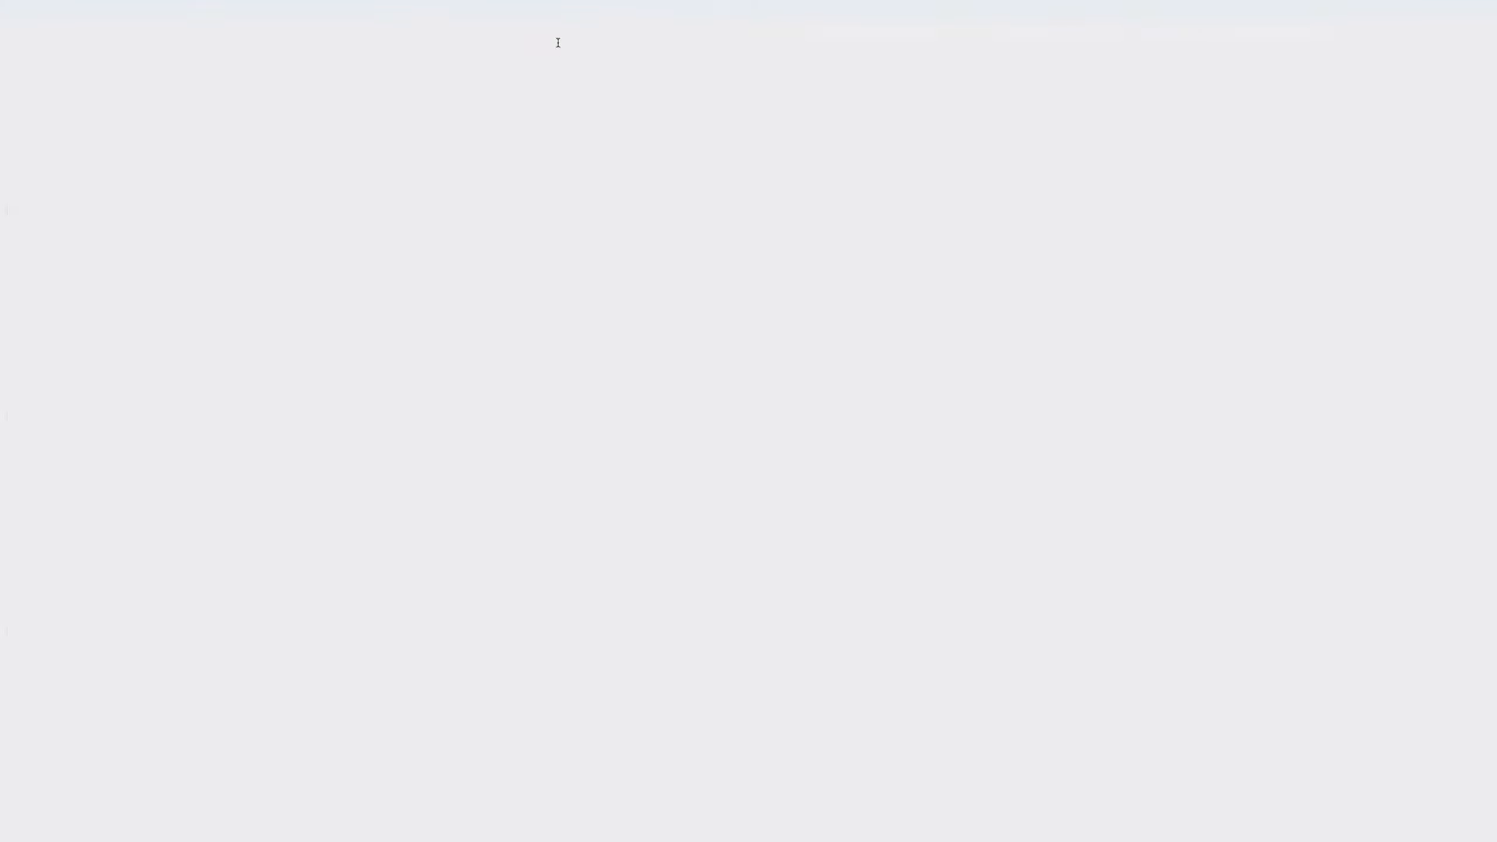
pyautogui.write('https://demo.docusign.net/Member/PowerFormSigning.aspx?PowerFormId=ced9ba0e-d315-4501-a20e-d8e2152fd8ab&env=demo&v=2"')
pyautogui.press('Return')
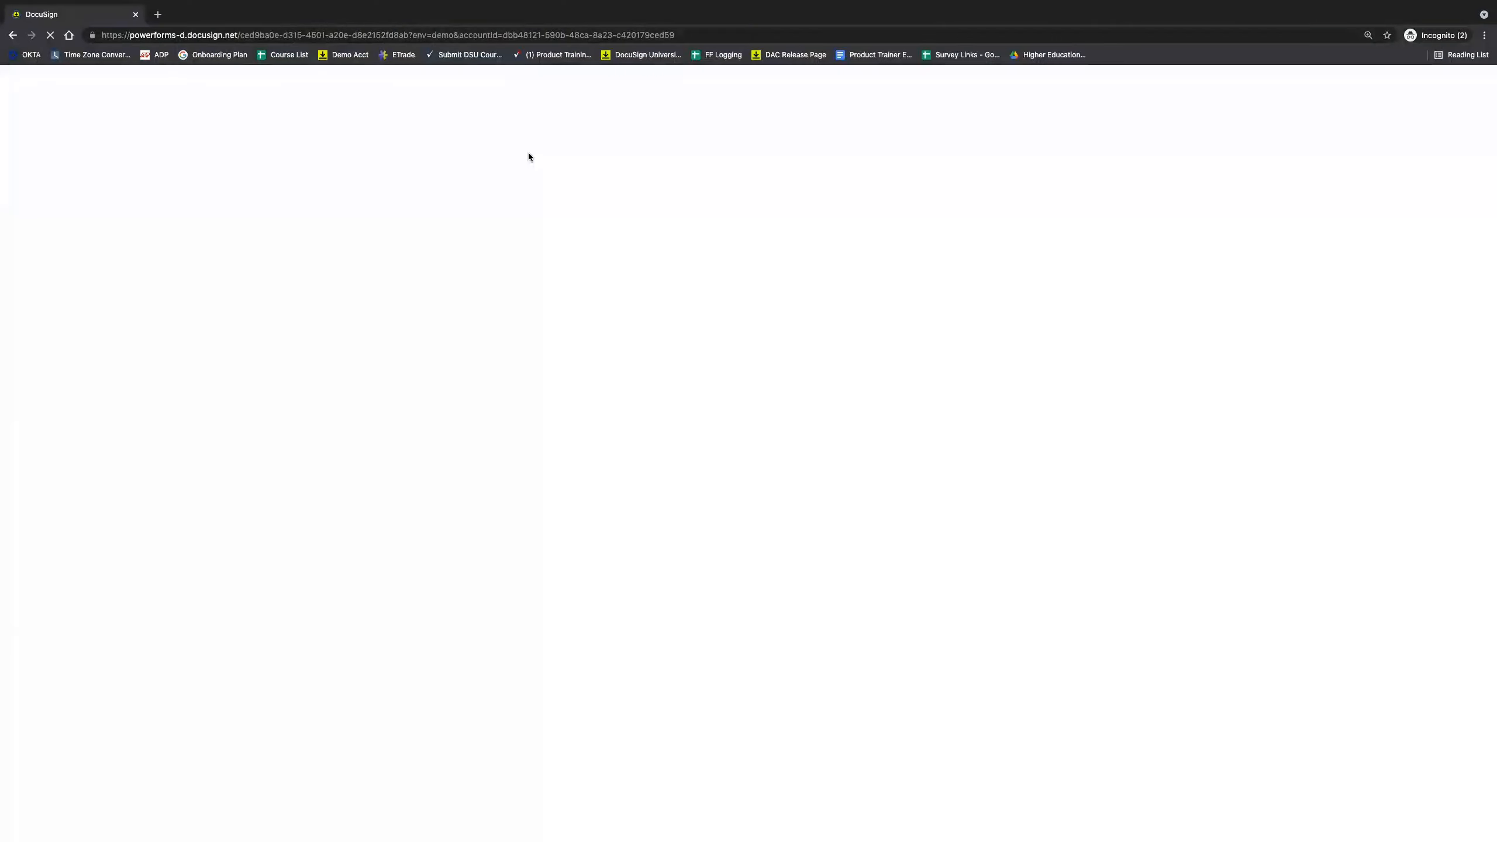
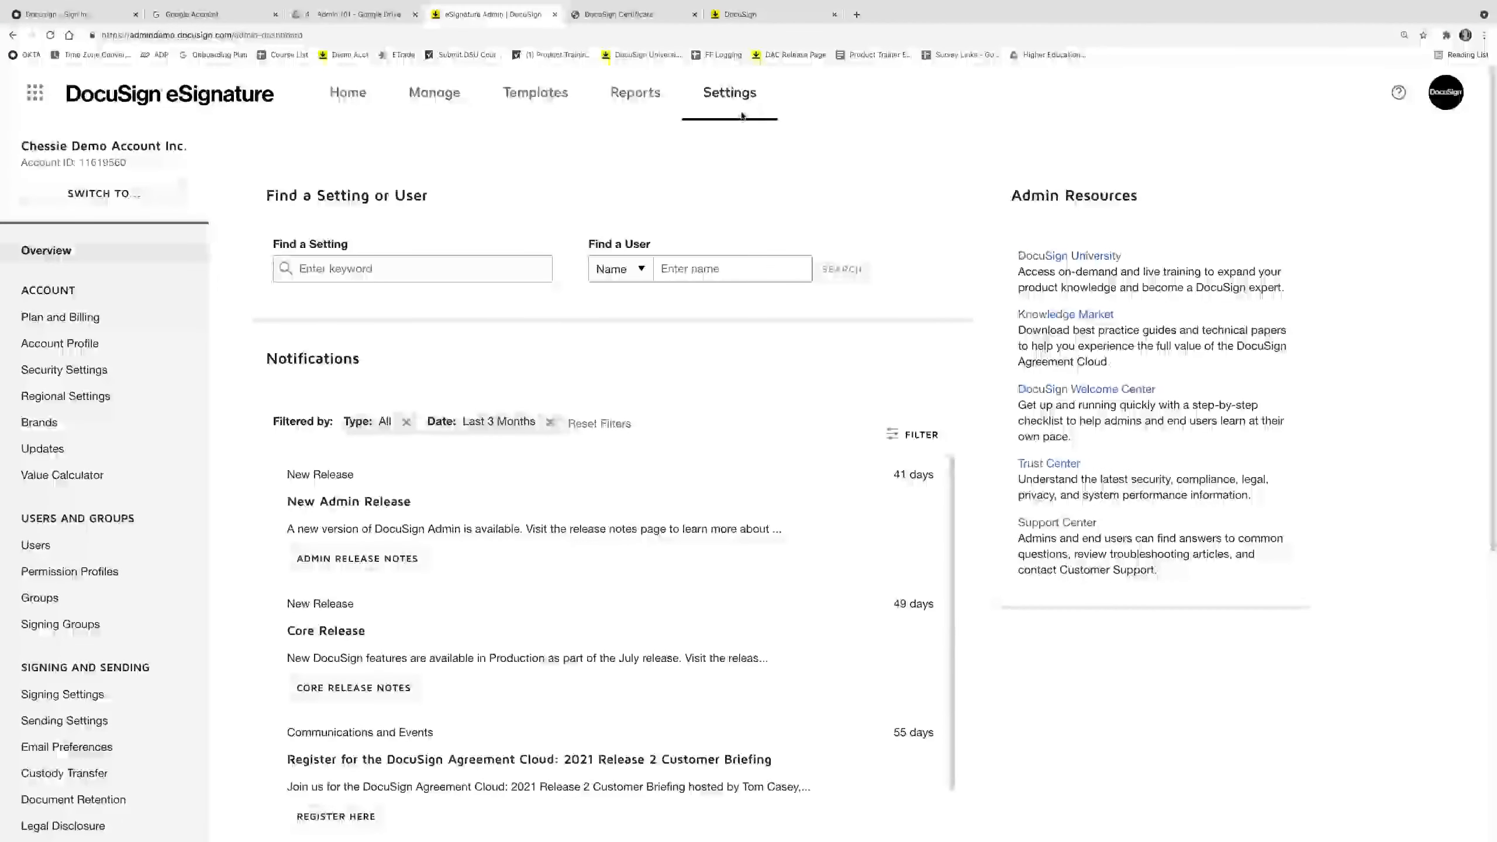
# Scroll the Settings sidebar to Signing and Sending and open Document Retention.
pyautogui.scroll(-2, 131, 561)
pyautogui.scroll(-3, 131, 562)
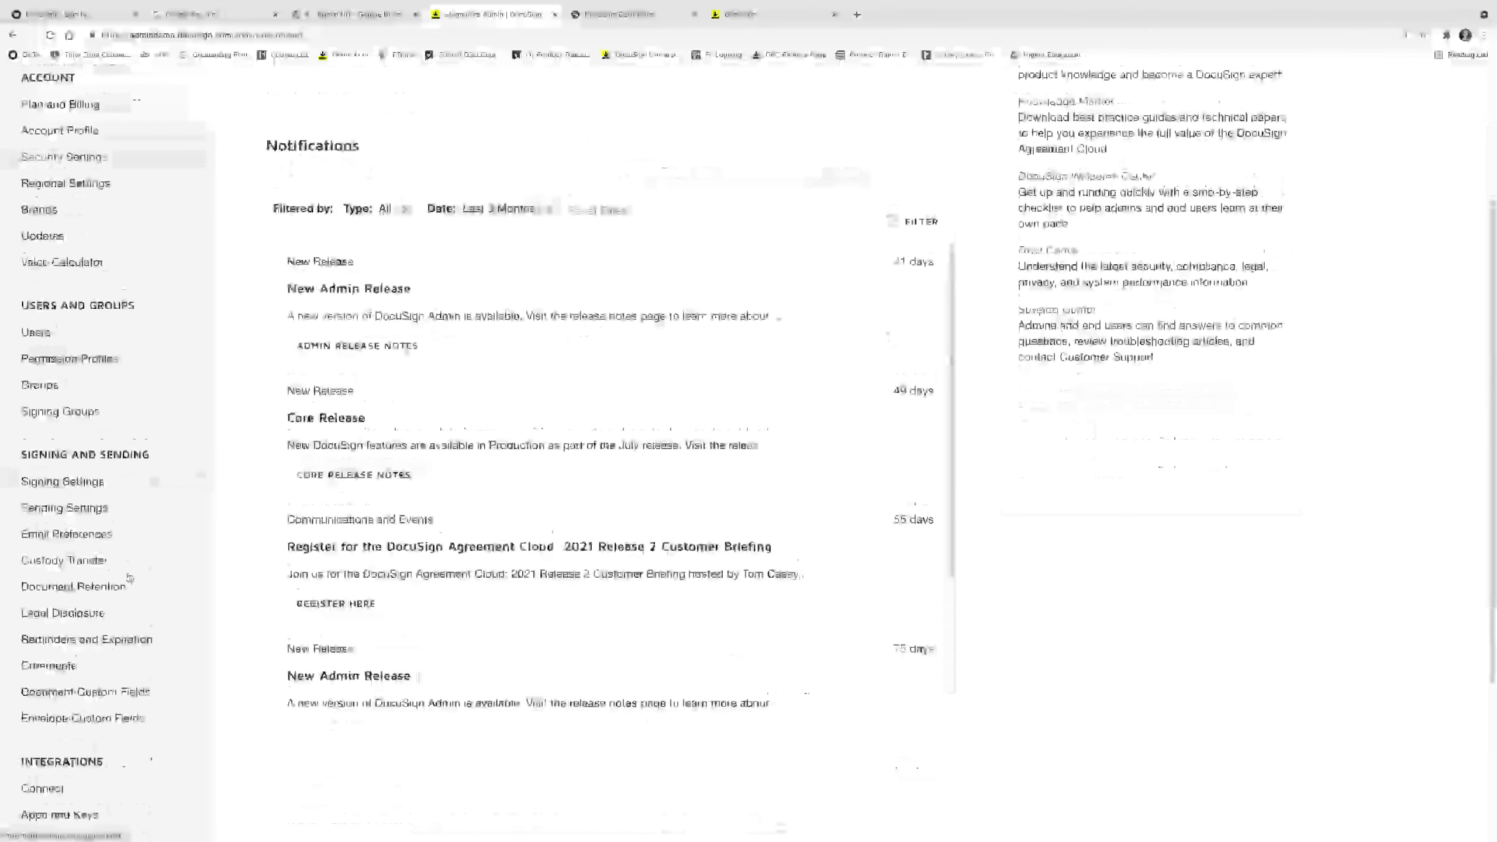
pyautogui.click(127, 580)
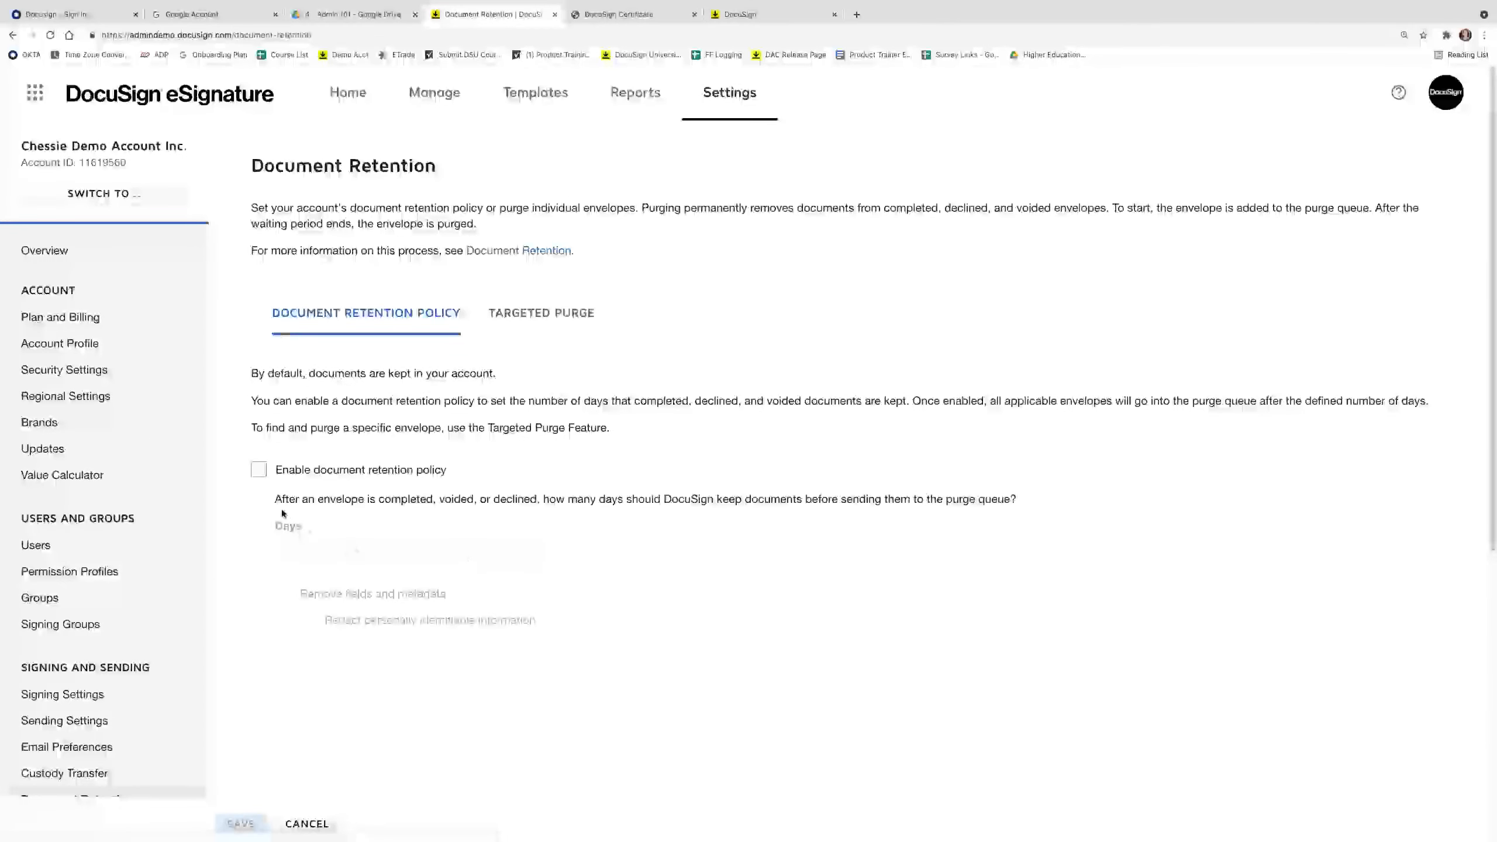
# Enable the document retention policy with 9999 days and save it.
pyautogui.click(259, 472)
pyautogui.click(314, 550)
pyautogui.write('9999')
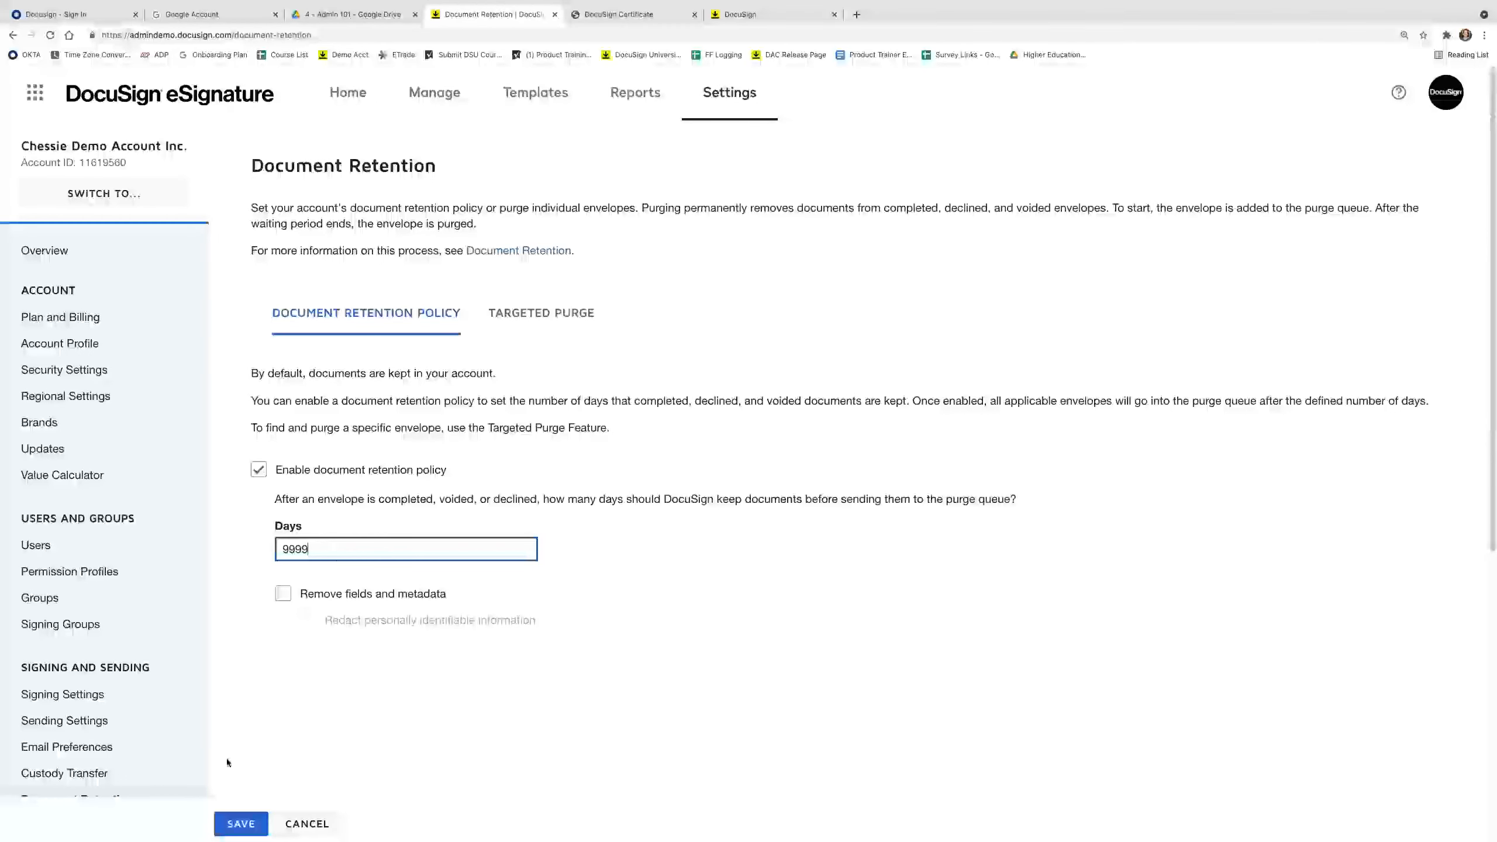
pyautogui.click(232, 825)
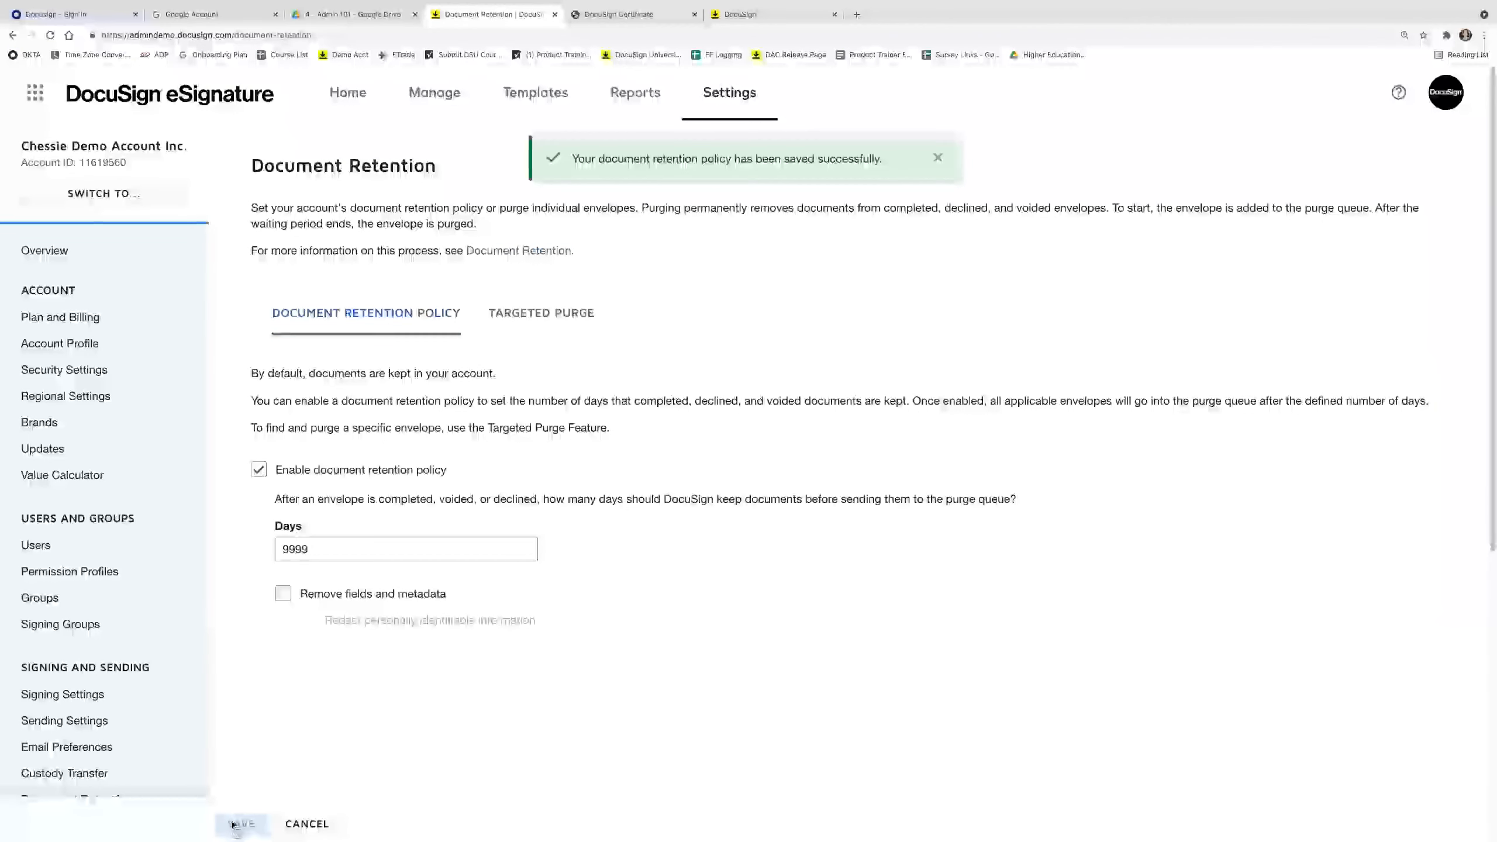
# Clear the days value, turn the retention policy off, and show the Targeted Purge envelope list.
pyautogui.moveTo(324, 550); pyautogui.dragTo(235, 551)
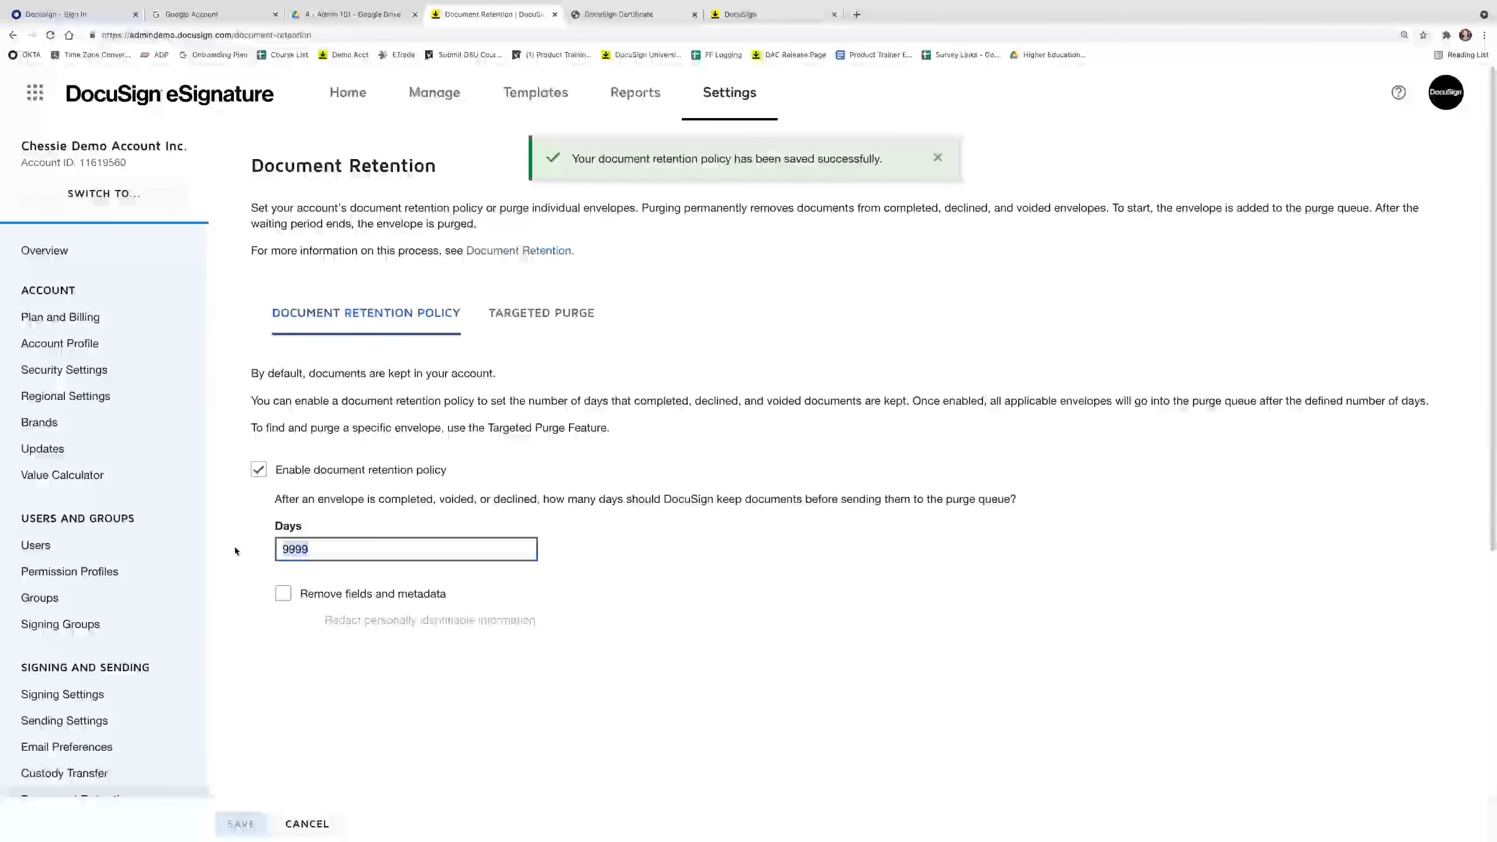
pyautogui.write('1000')
pyautogui.press('BackSpace')
pyautogui.press('BackSpace')
pyautogui.press('BackSpace')
pyautogui.press('BackSpace')
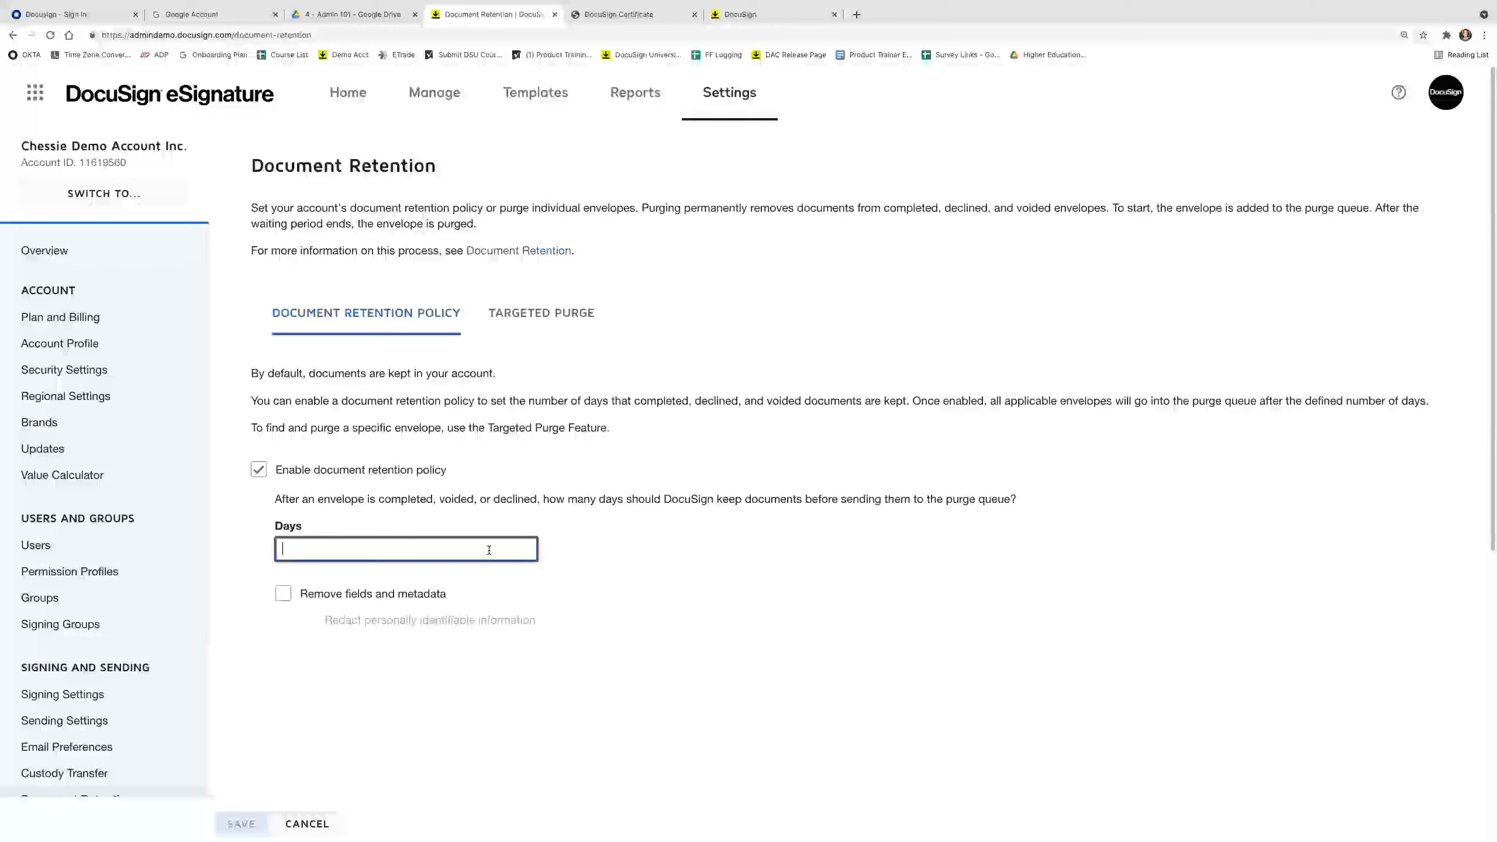
pyautogui.click(288, 472)
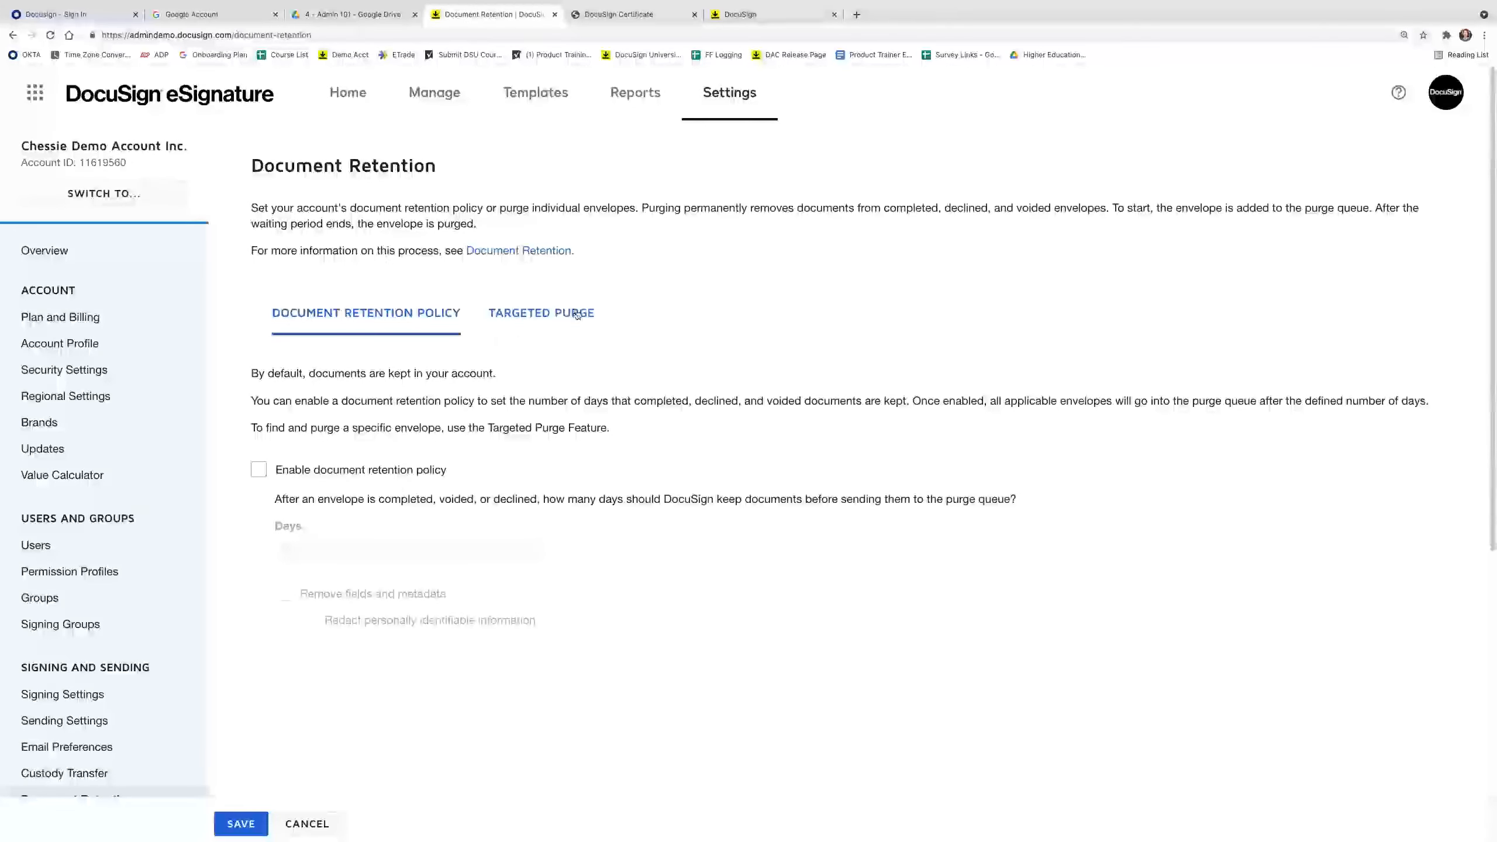
pyautogui.click(550, 323)
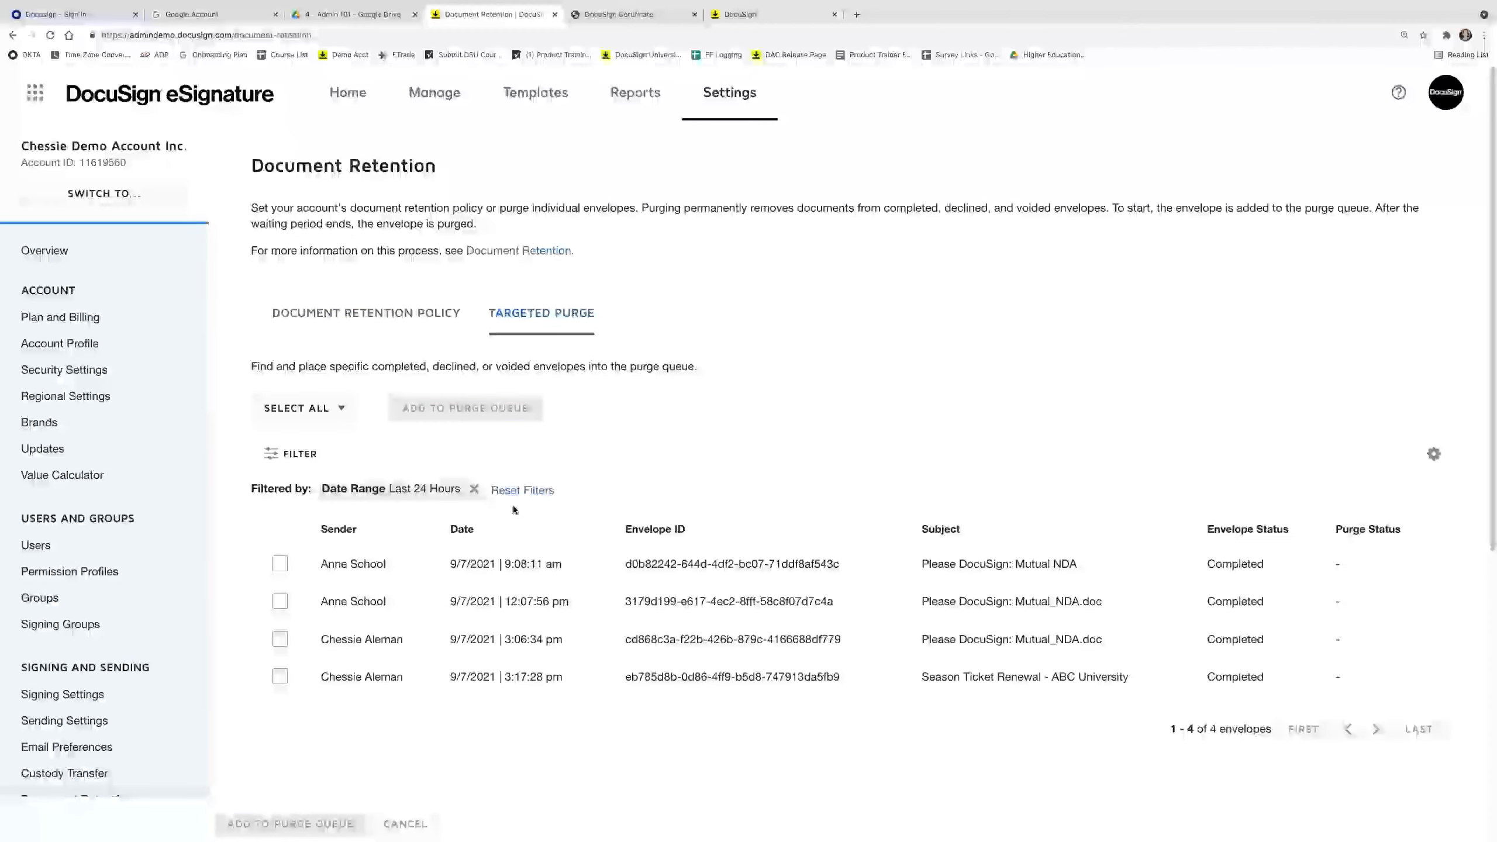
# Mark and unmark the first Mutual NDA envelope, then open the eSignature Value Calculator.
pyautogui.click(280, 564)
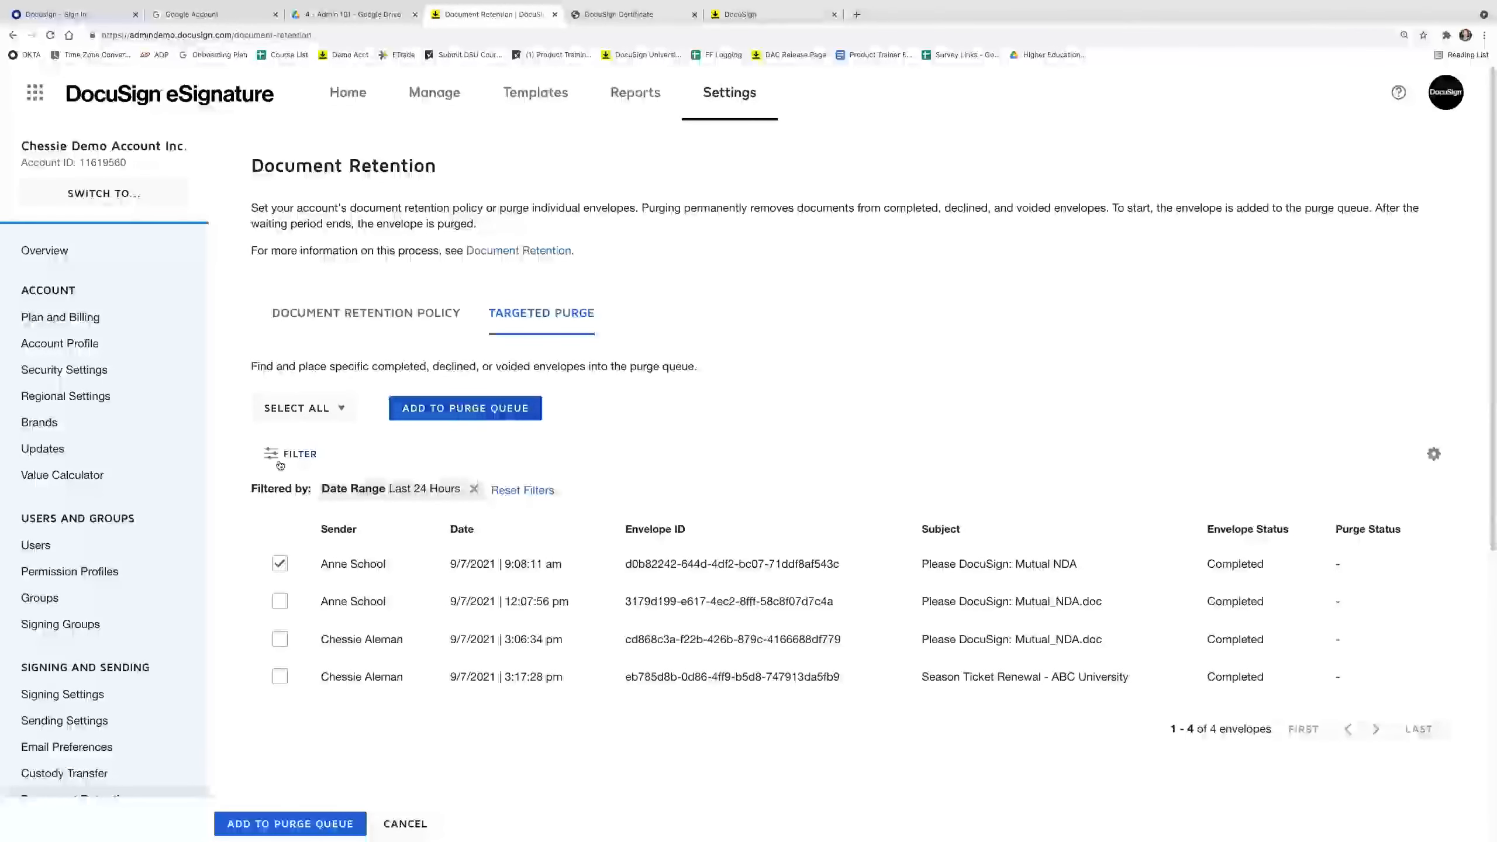
pyautogui.click(279, 565)
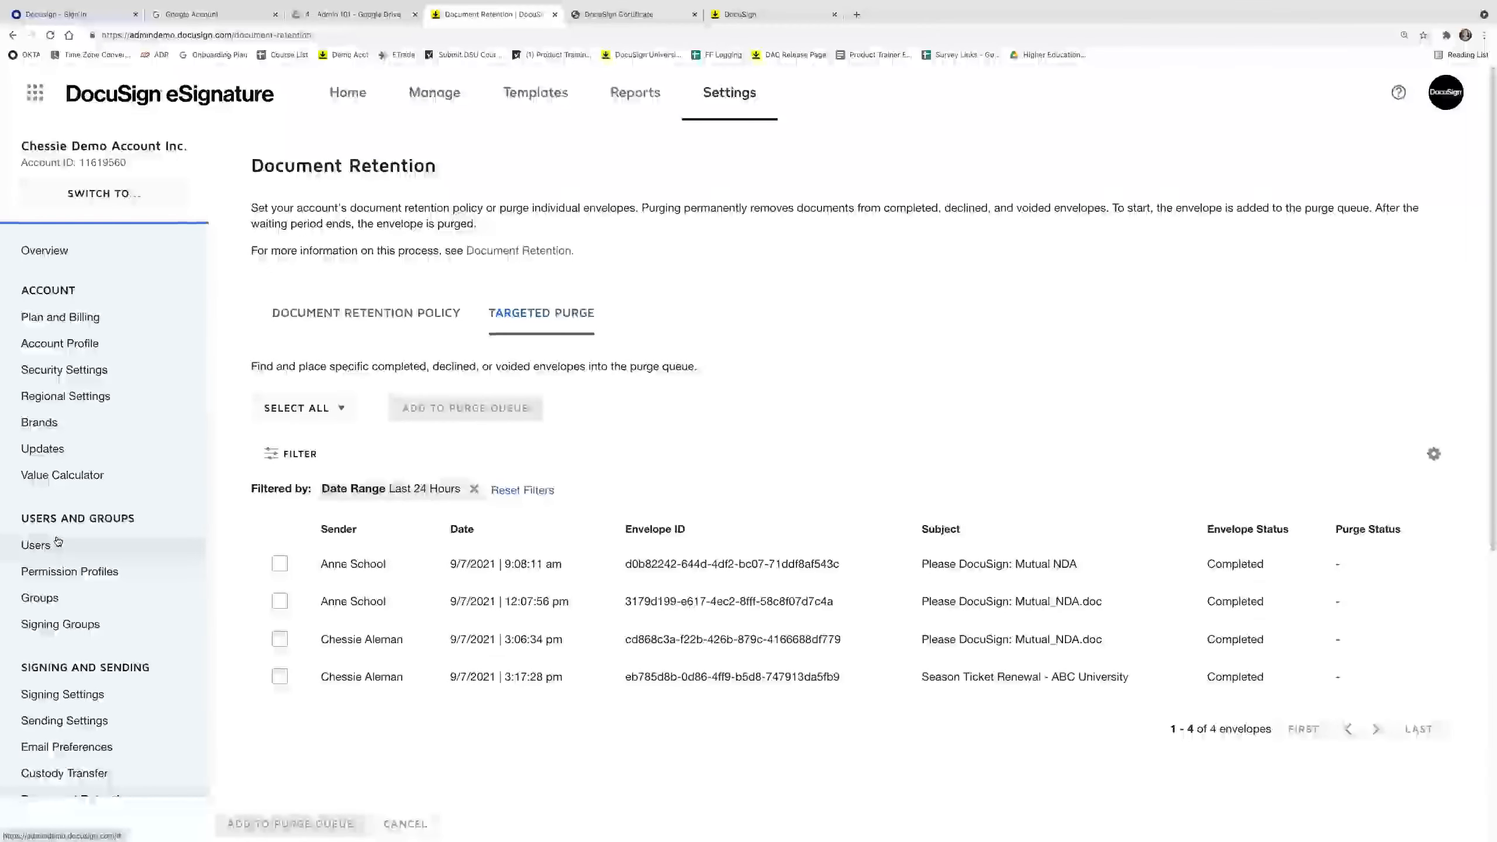
pyautogui.click(64, 475)
# Try Technology as the industry, return to Higher Education, and pick the Aggressive estimation approach.
pyautogui.click(406, 293)
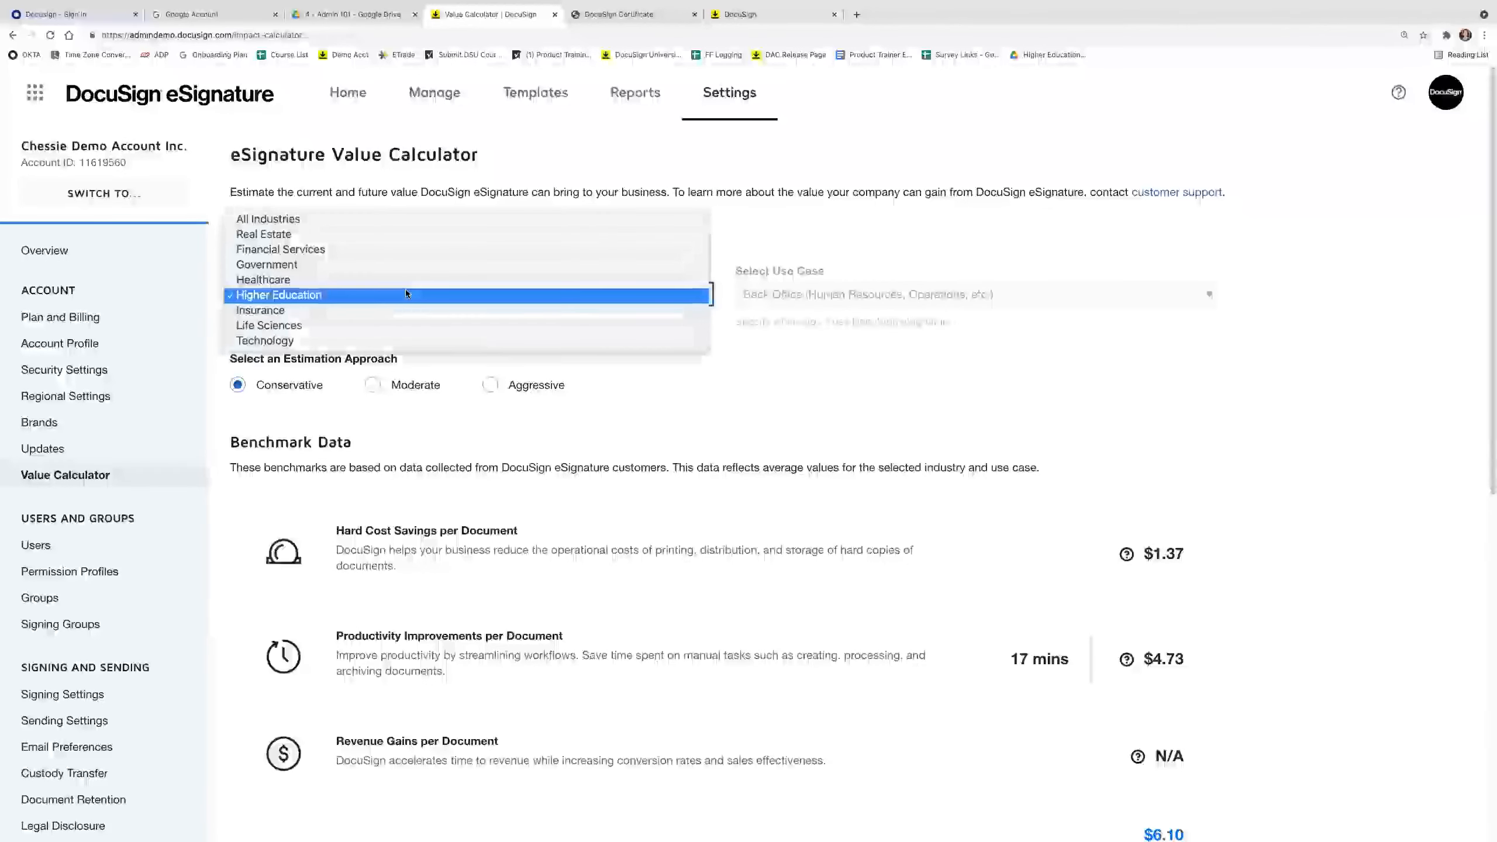
pyautogui.click(357, 297)
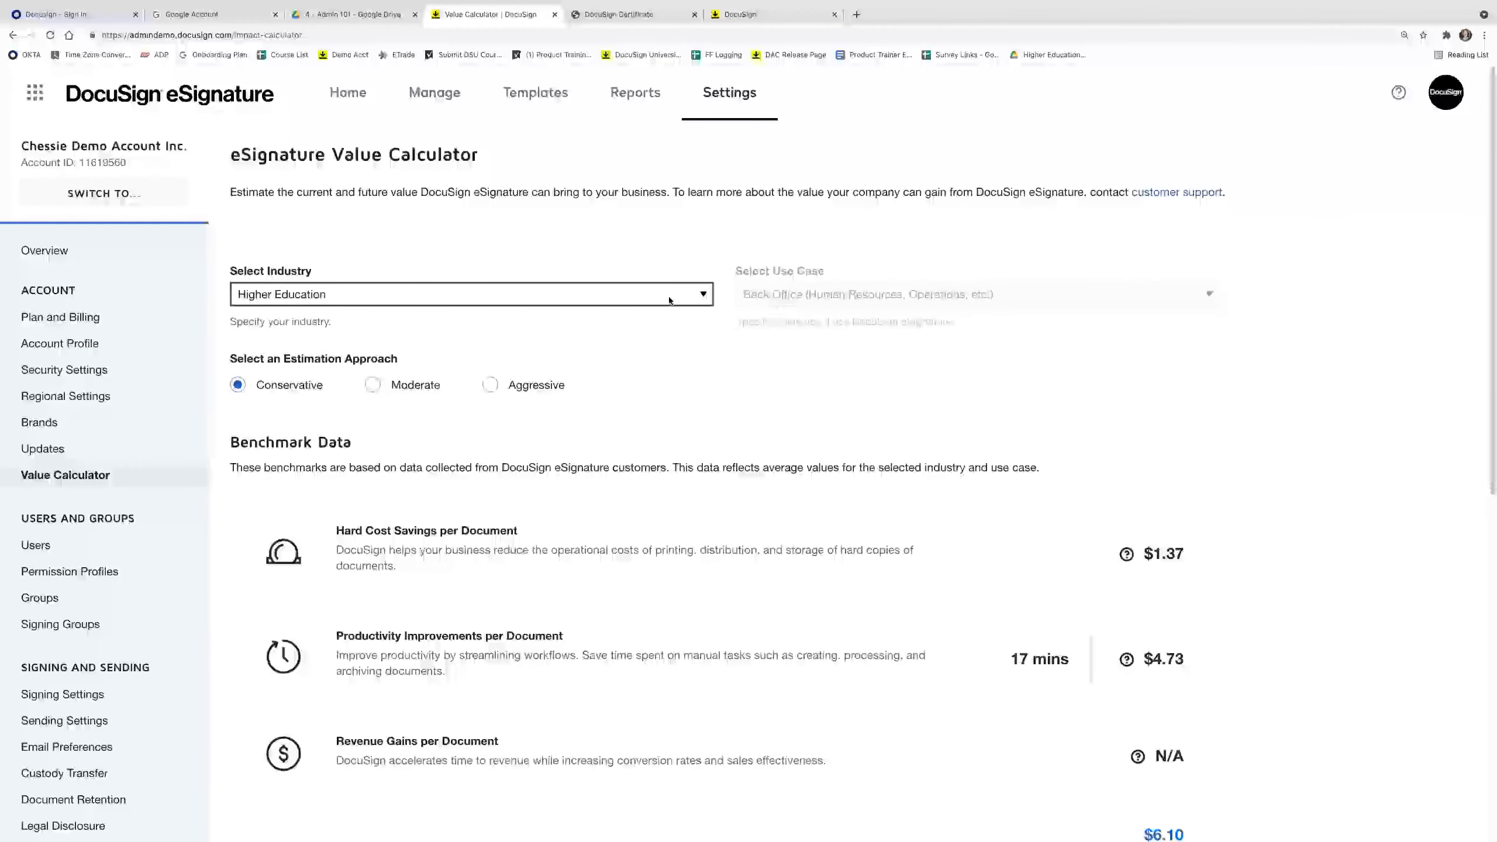
pyautogui.click(666, 299)
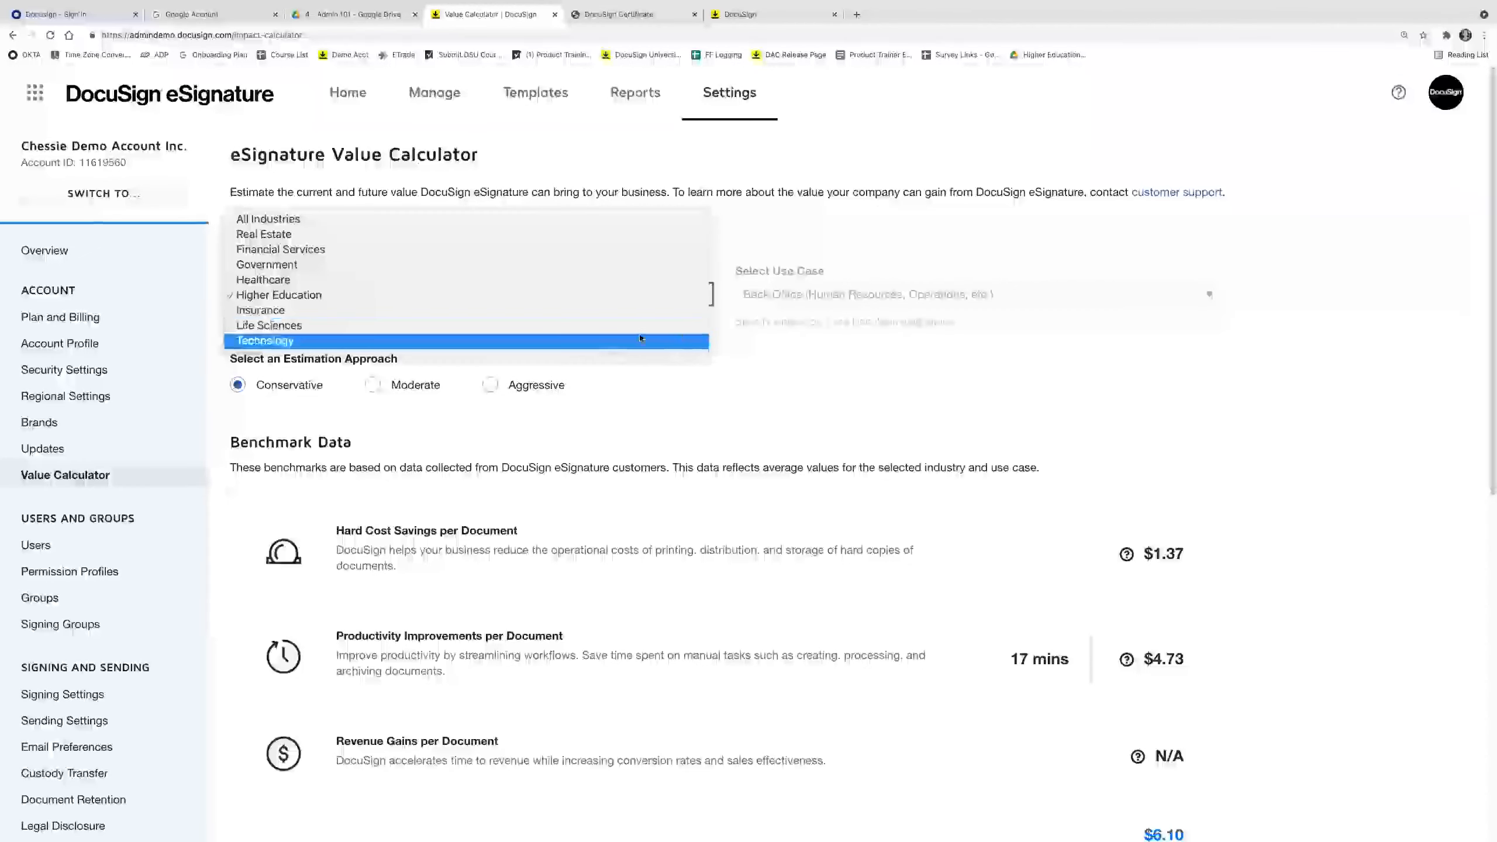
pyautogui.click(741, 315)
pyautogui.click(766, 296)
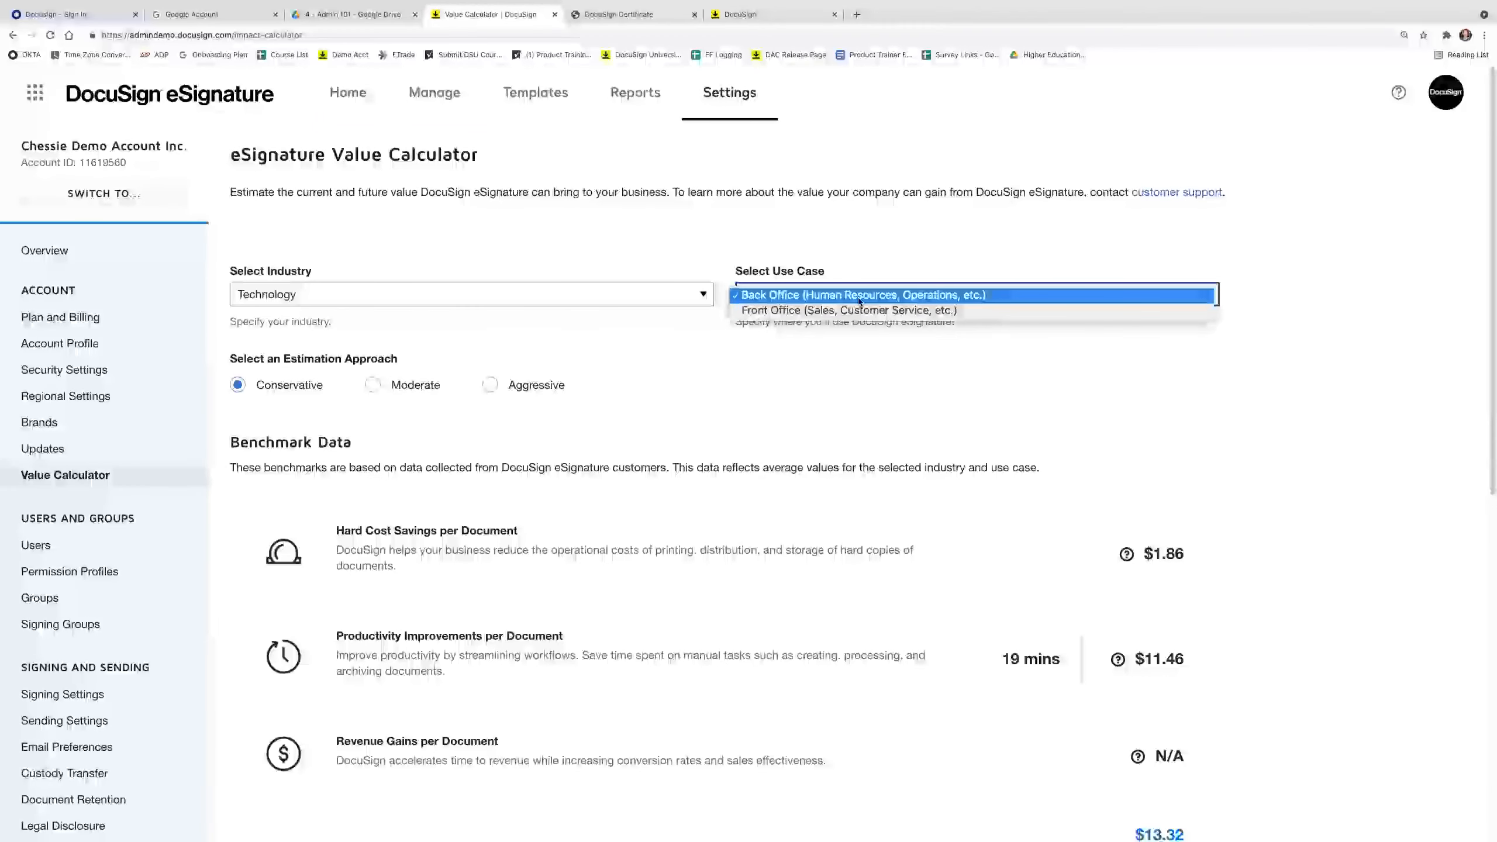
pyautogui.click(797, 299)
pyautogui.click(613, 296)
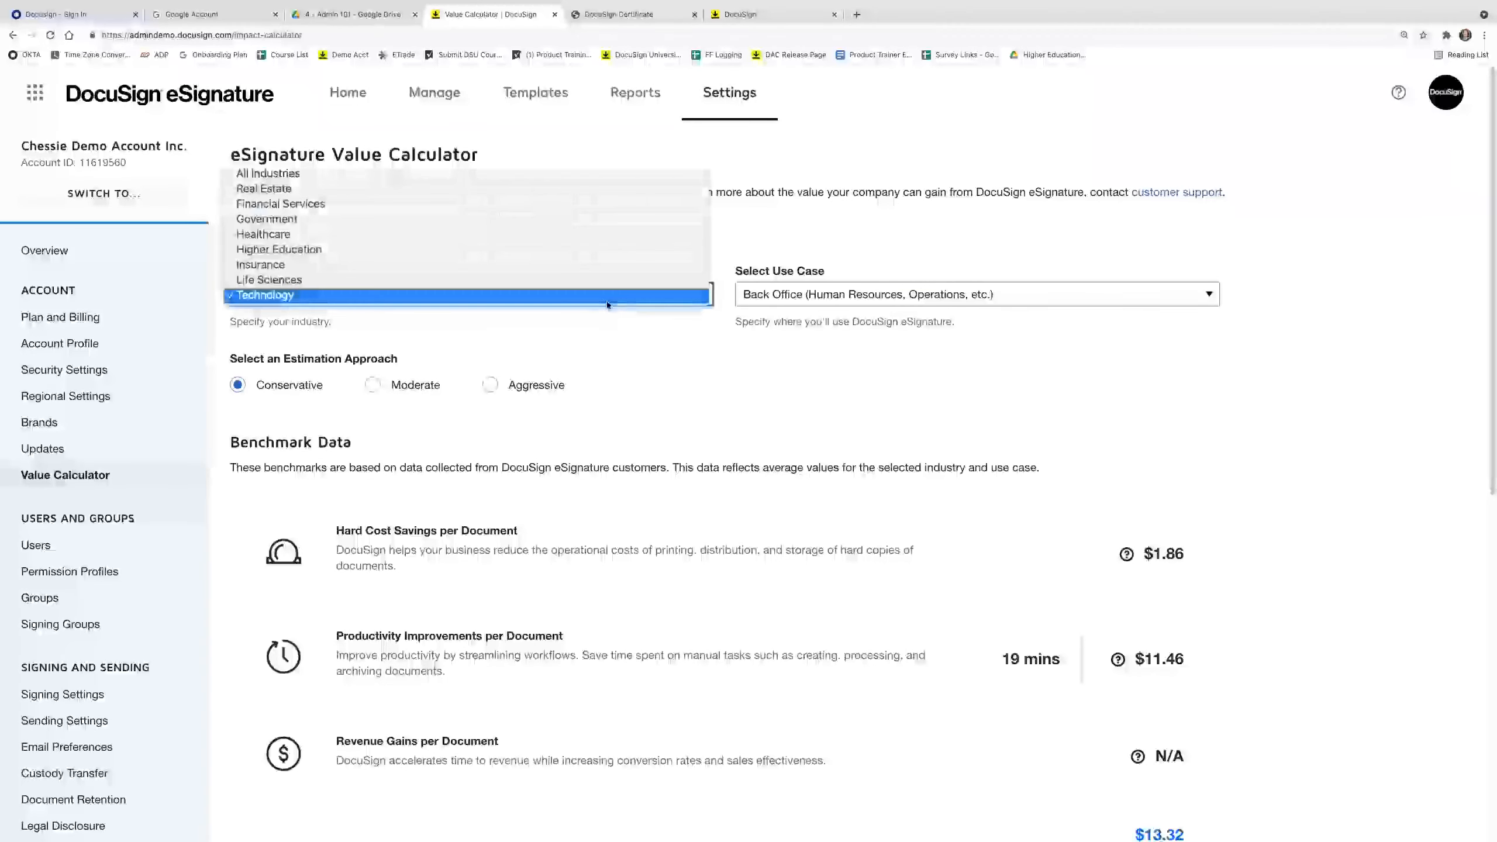
pyautogui.click(571, 251)
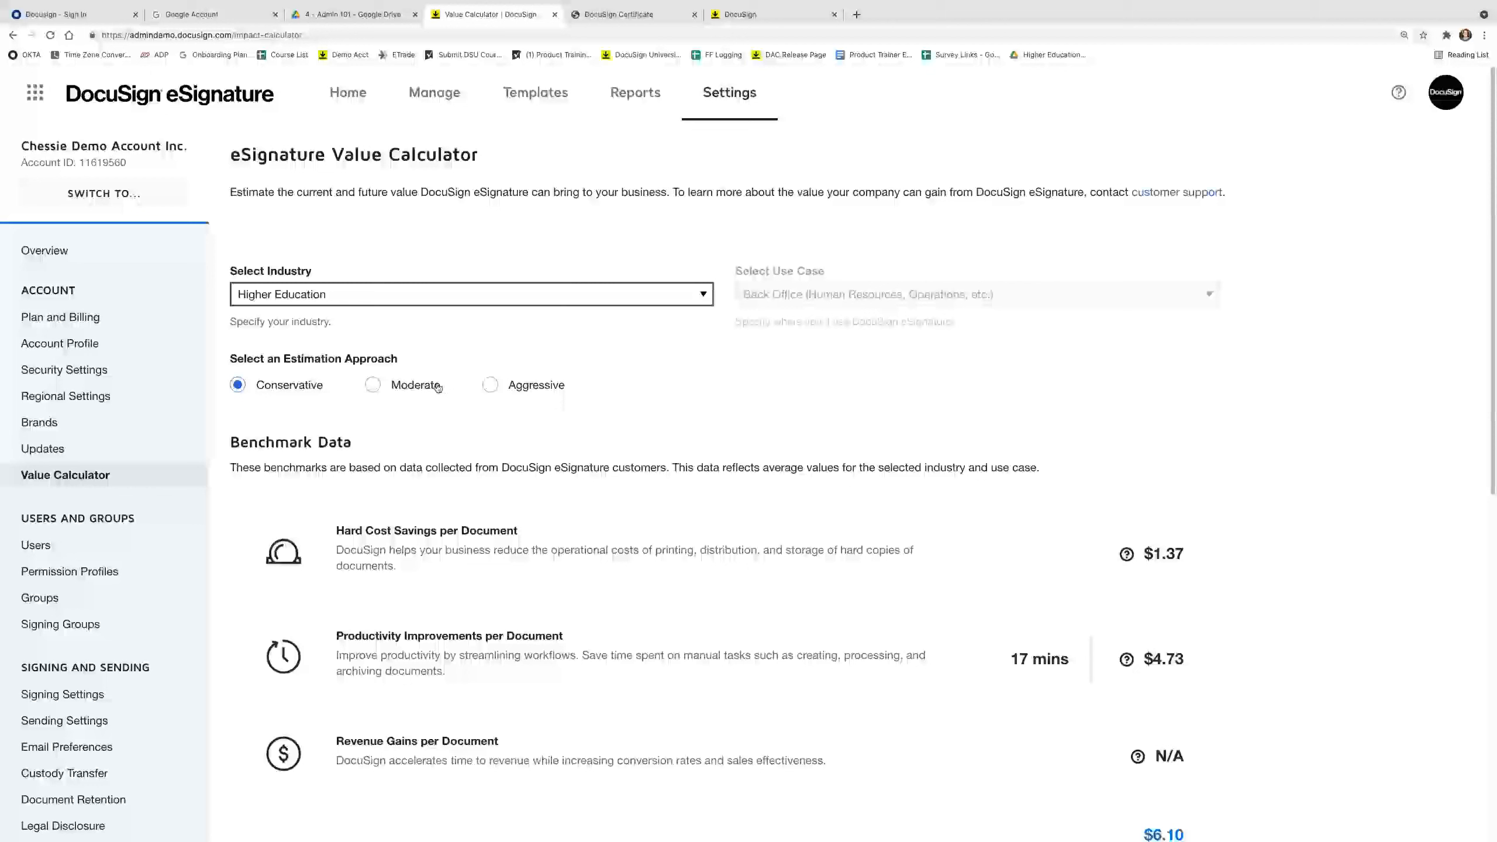
pyautogui.click(417, 387)
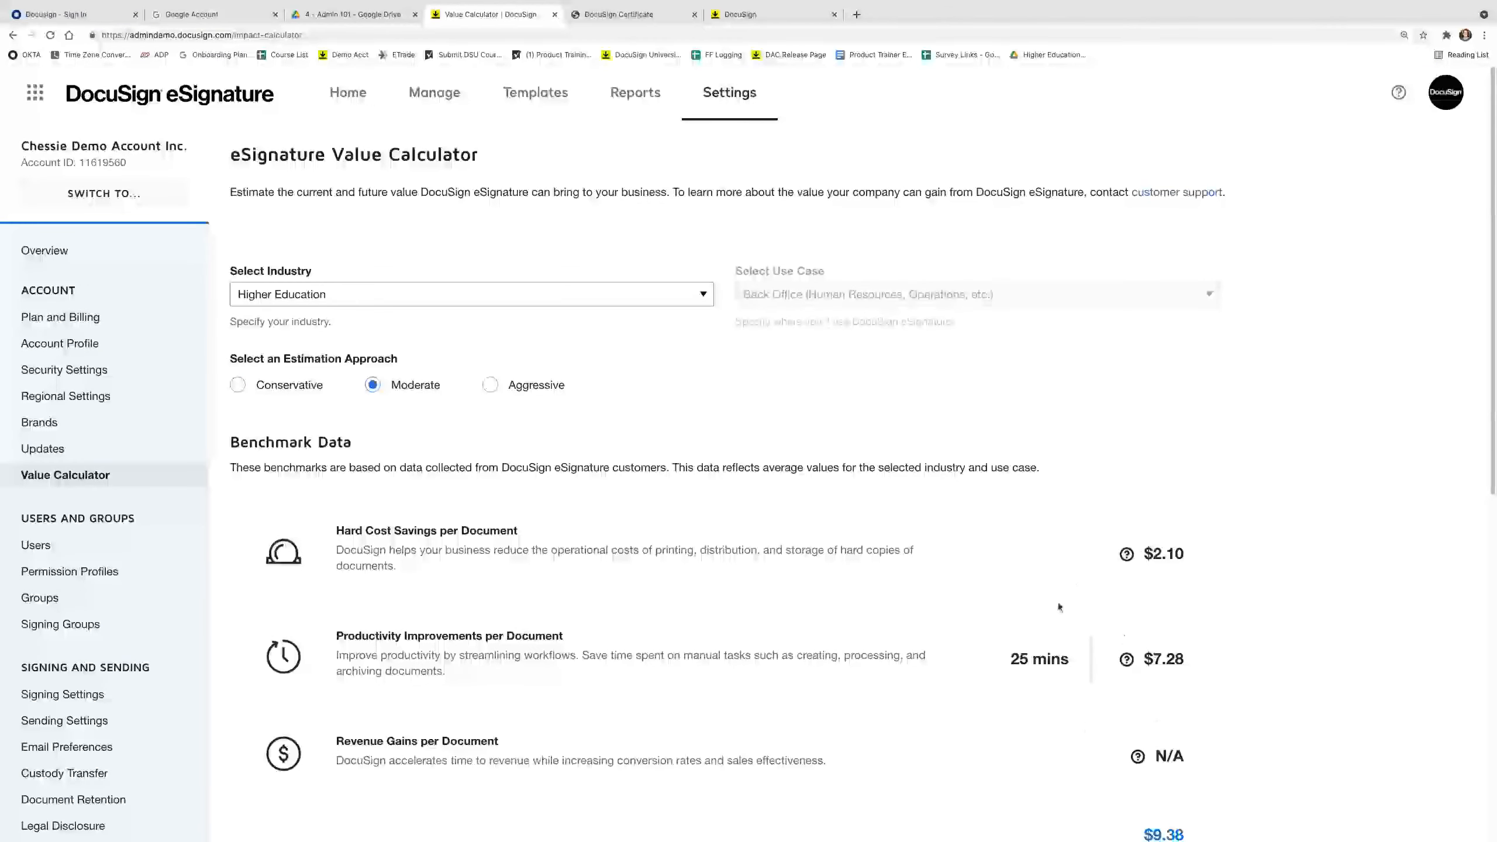
pyautogui.click(506, 392)
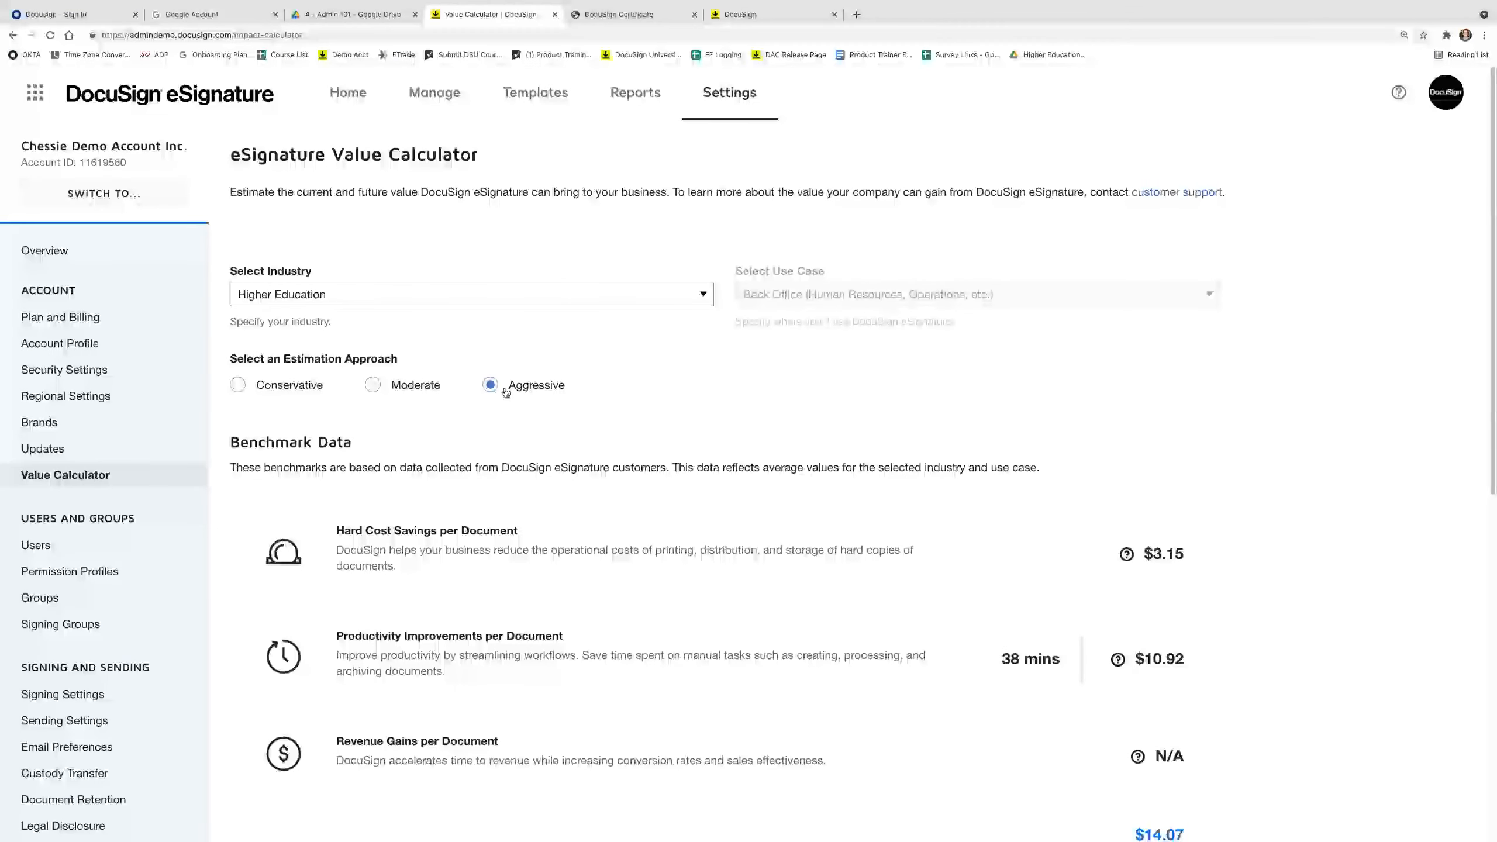
# Change Estimate Monthly Envelope Usage from 50 to 100, giving $1,407.00 monthly and $16,884.00 yearly.
pyautogui.scroll(-2, 554, 525)
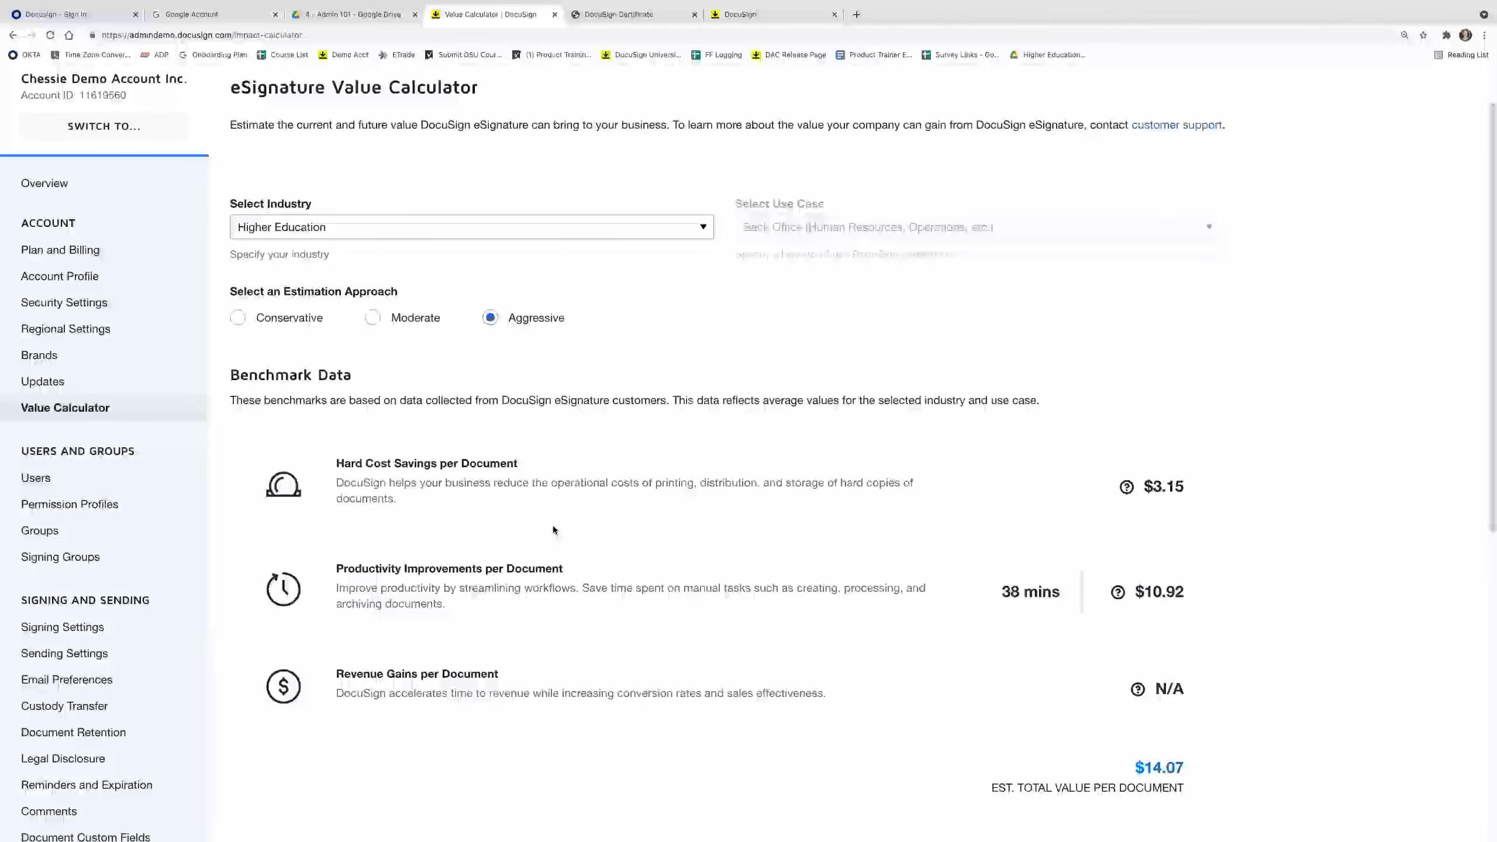
pyautogui.scroll(-1, 552, 525)
pyautogui.moveTo(1137, 673)
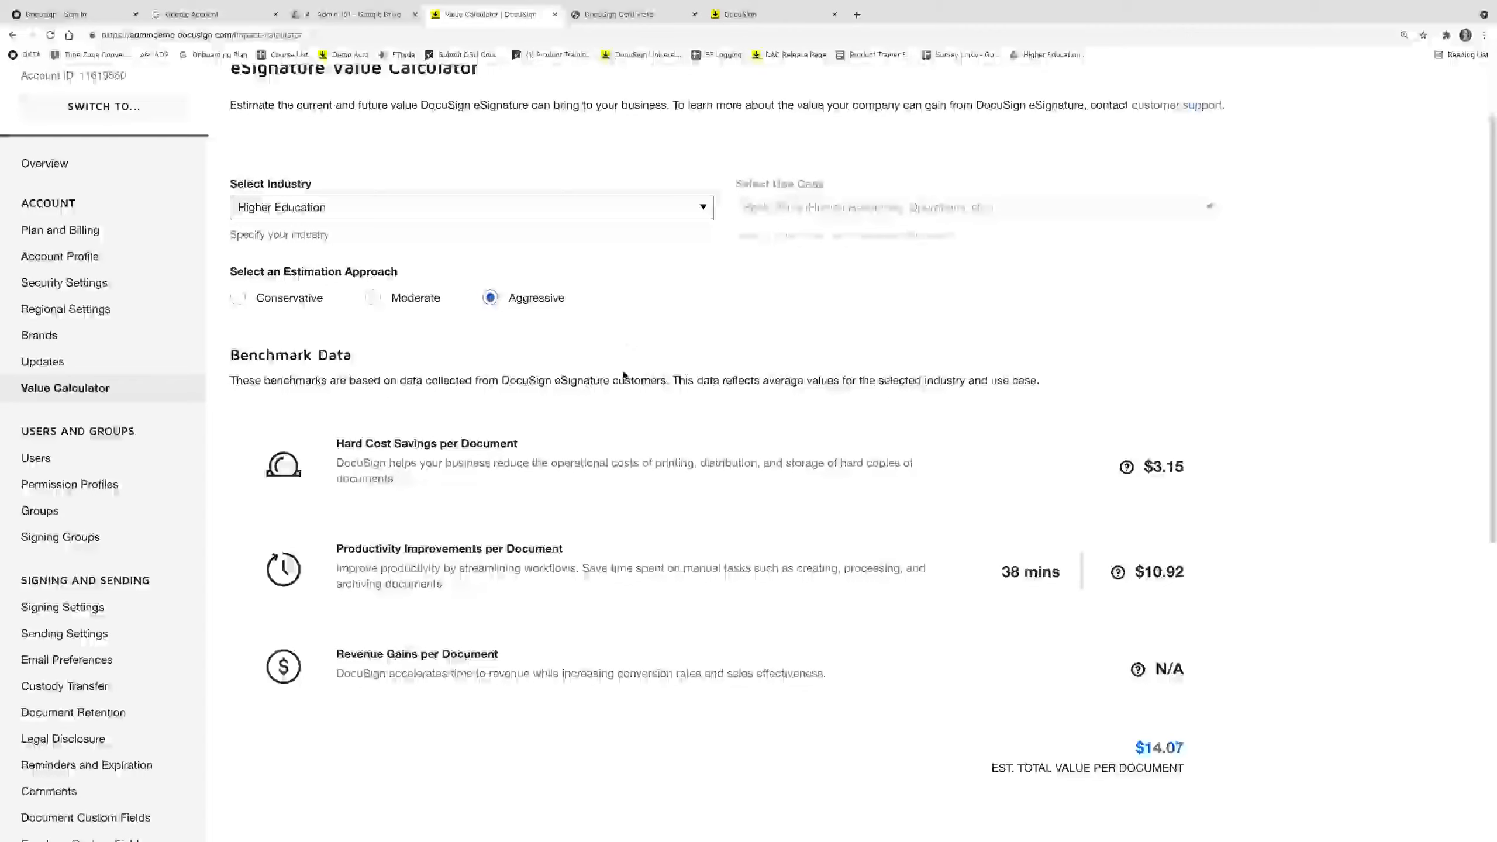
pyautogui.scroll(-5, 620, 389)
pyautogui.scroll(-4, 610, 417)
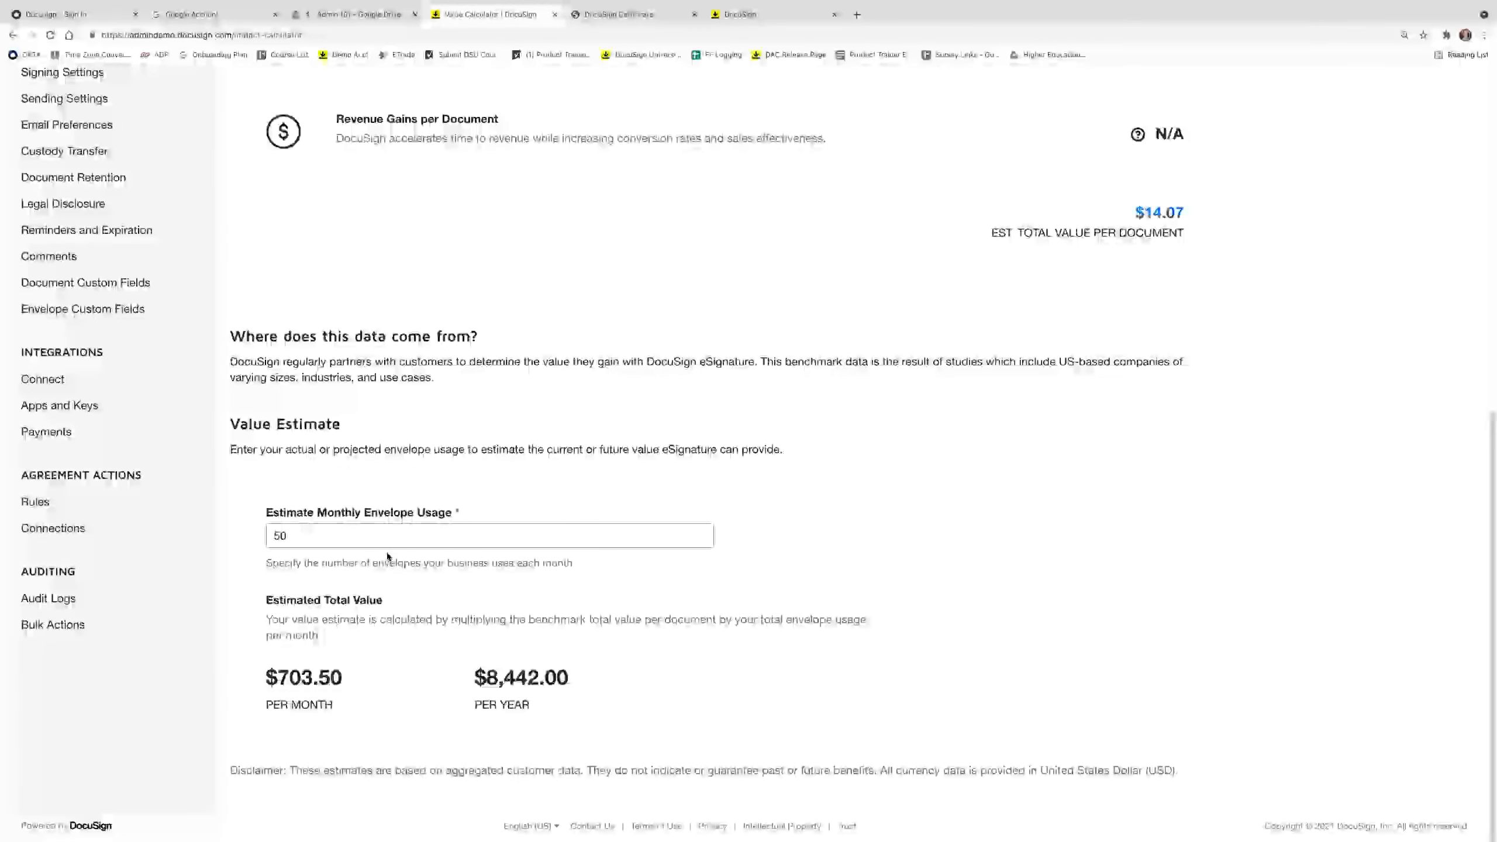
pyautogui.click(376, 537)
pyautogui.press('BackSpace')
pyautogui.press('BackSpace')
pyautogui.write('100')
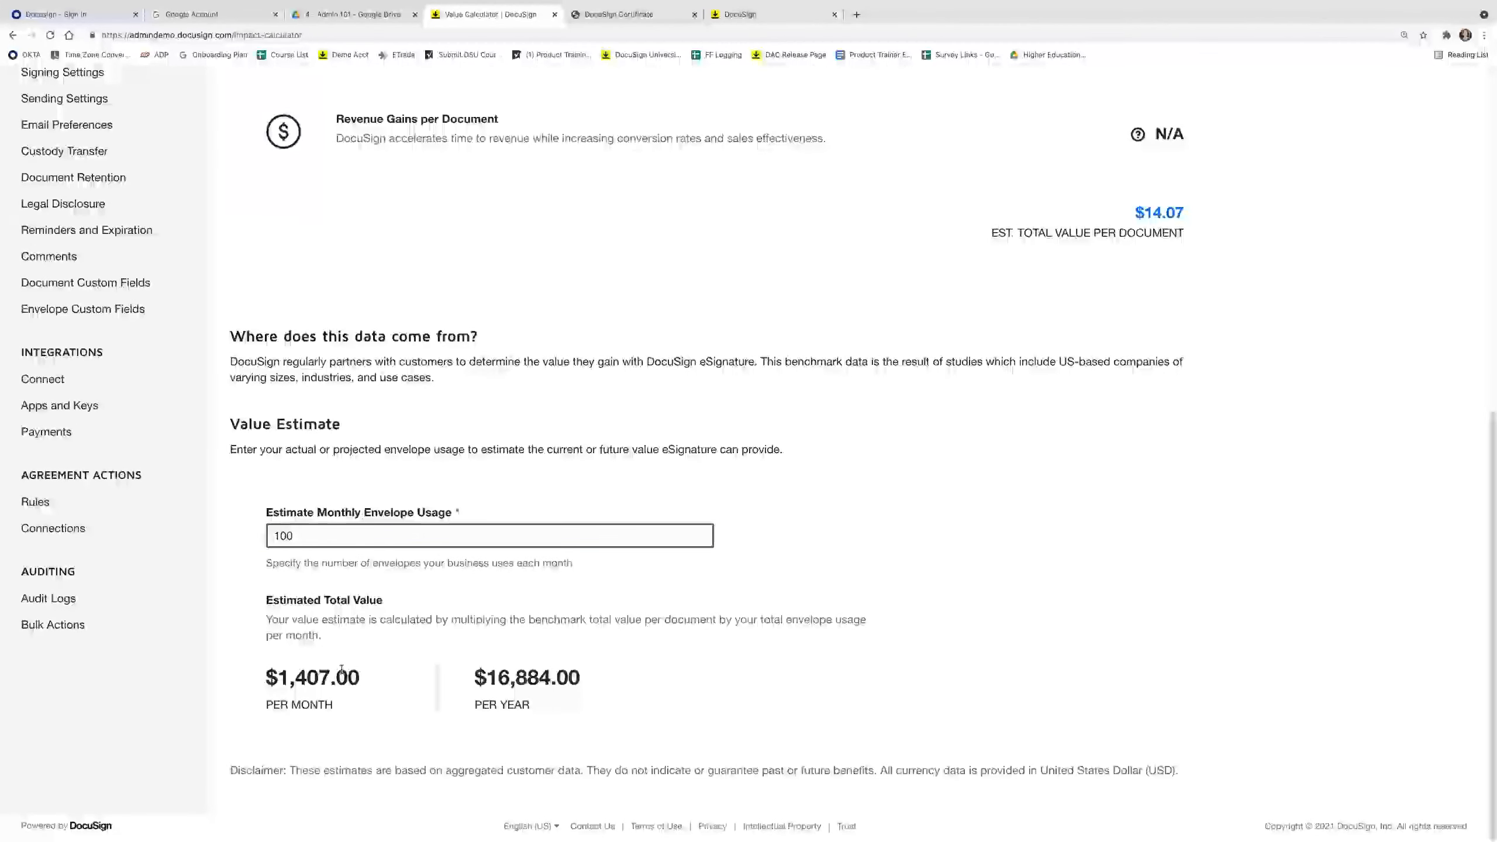
pyautogui.scroll(4, 474, 227)
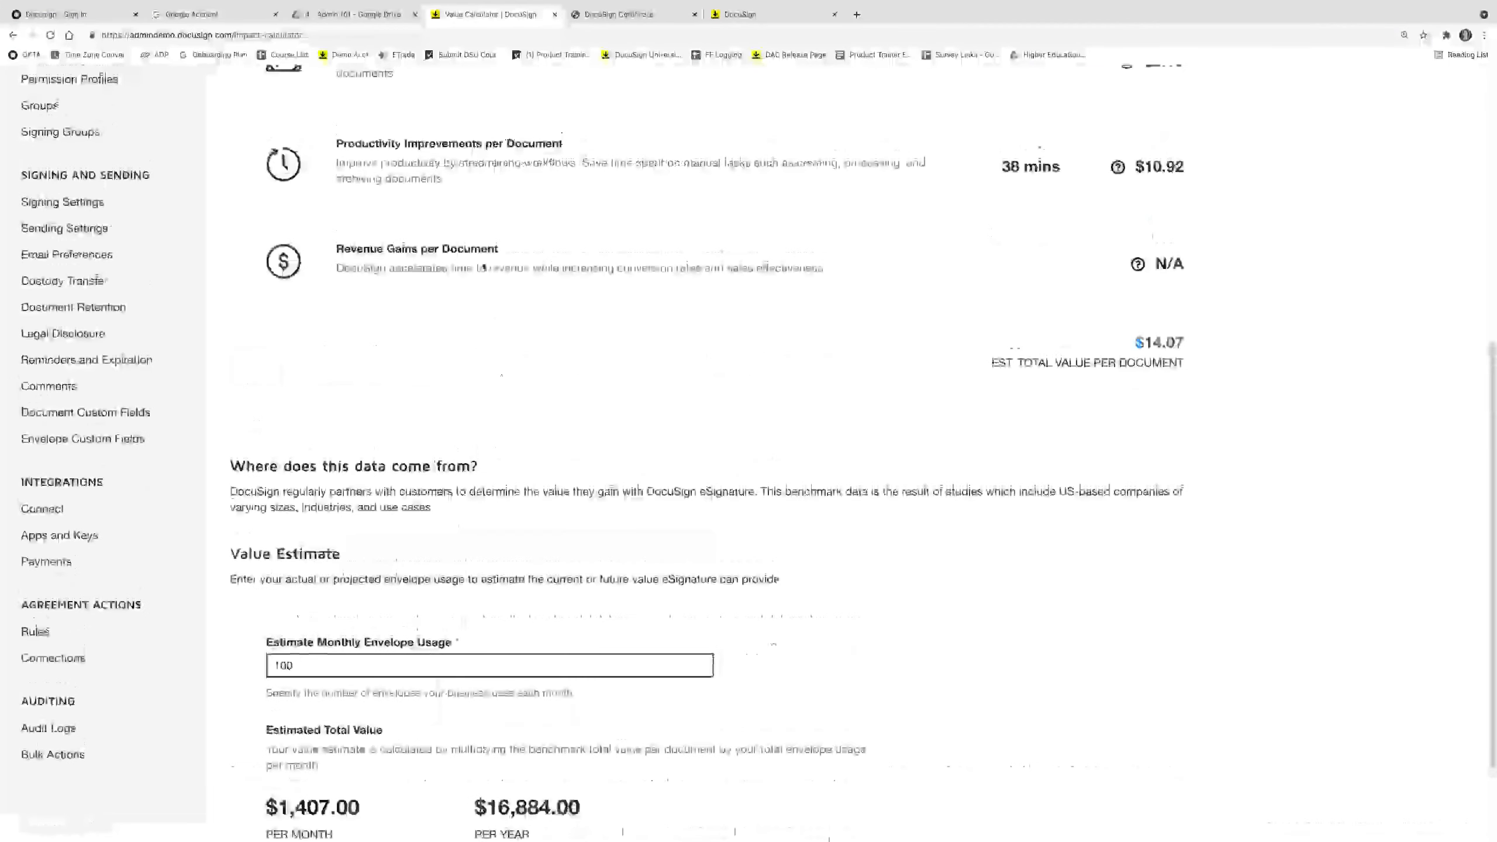
pyautogui.scroll(5, 475, 227)
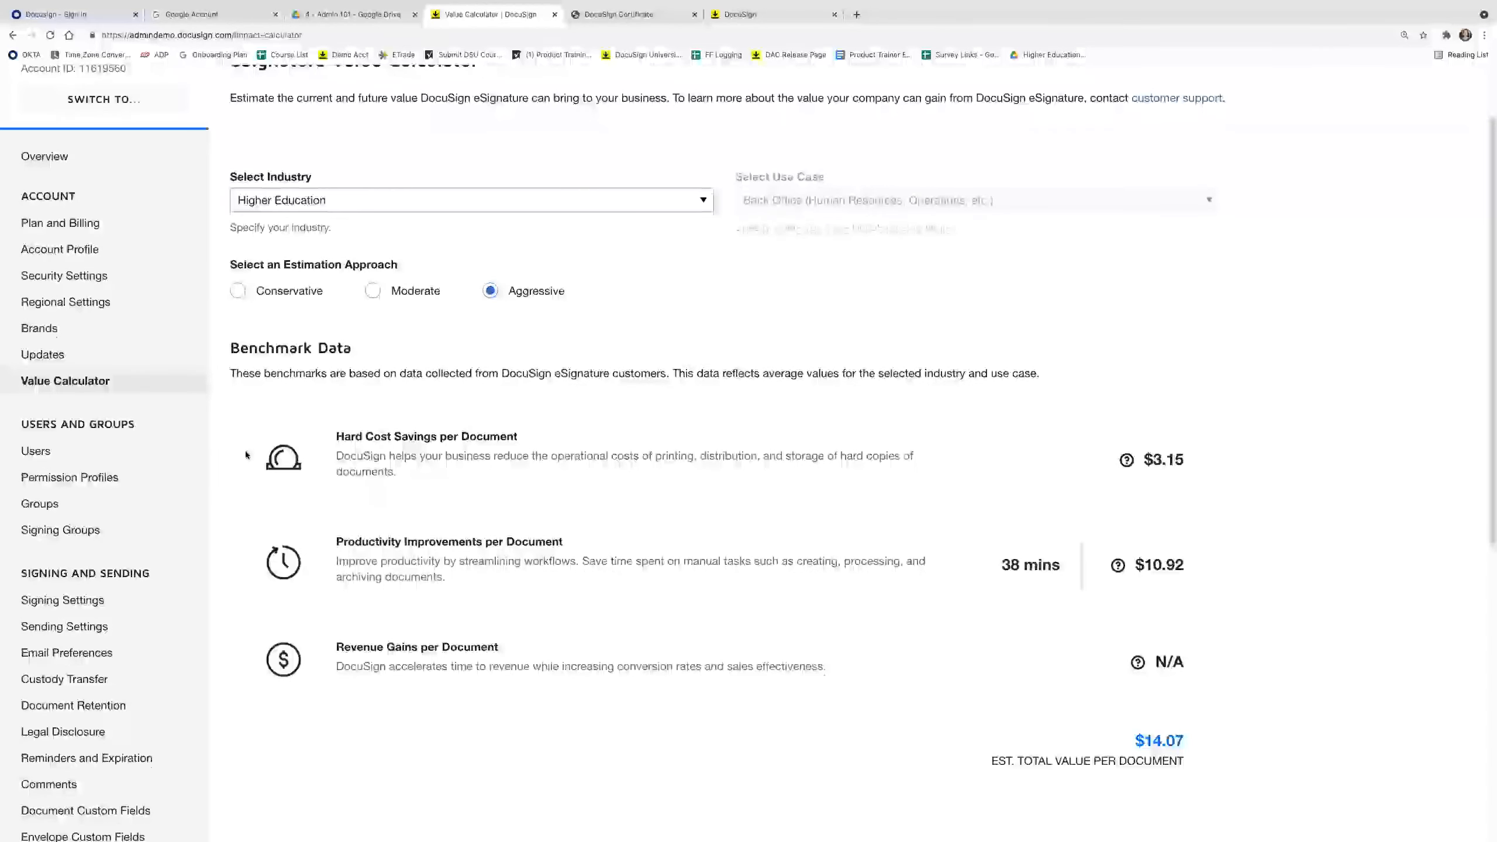
pyautogui.scroll(2, 246, 459)
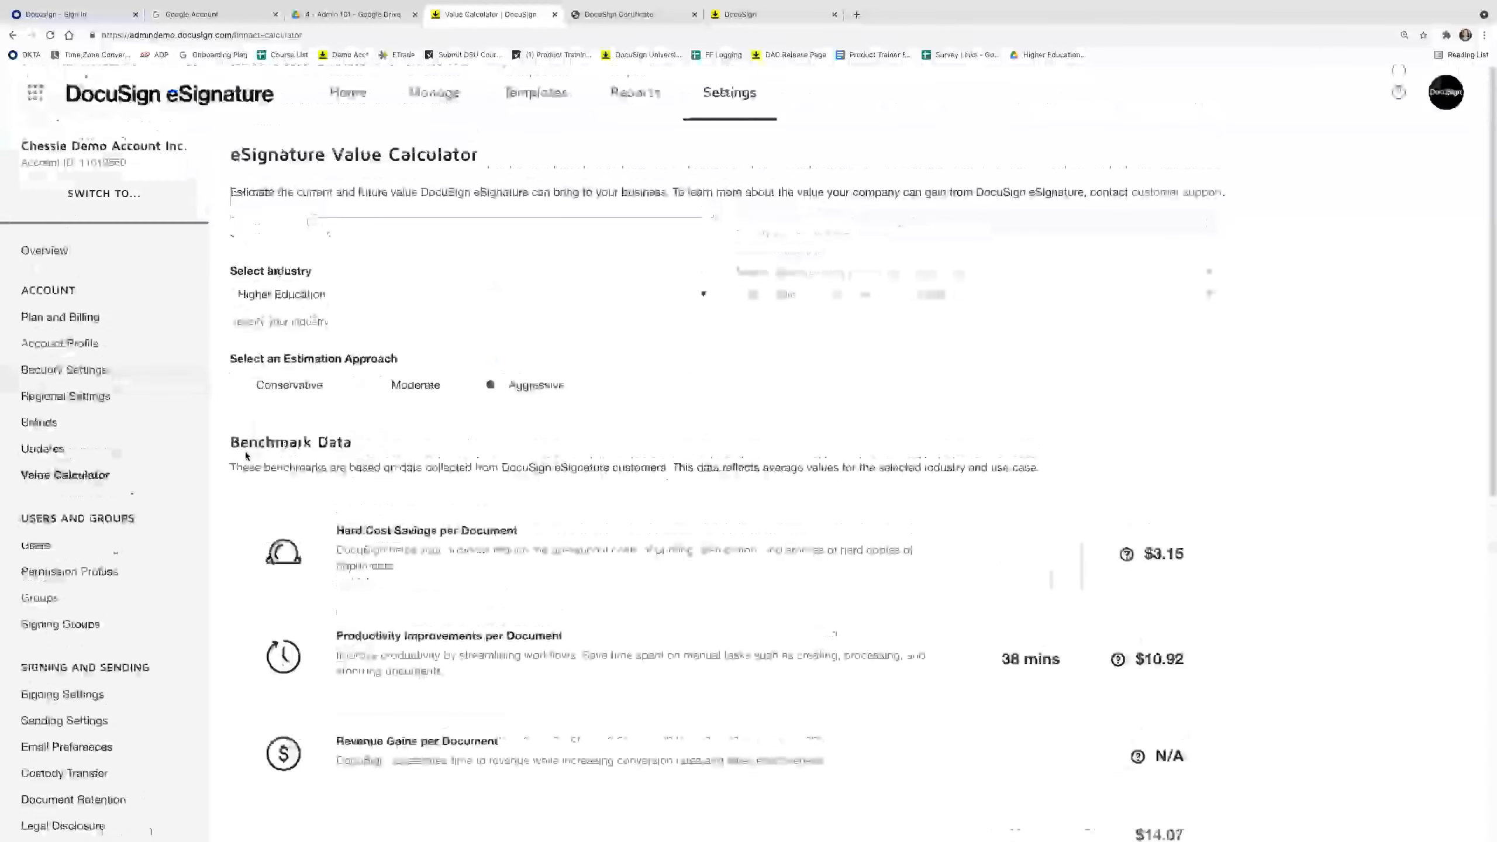
# Browse the Reports Overview charts, then list the seven Envelope-type reports.
pyautogui.click(646, 97)
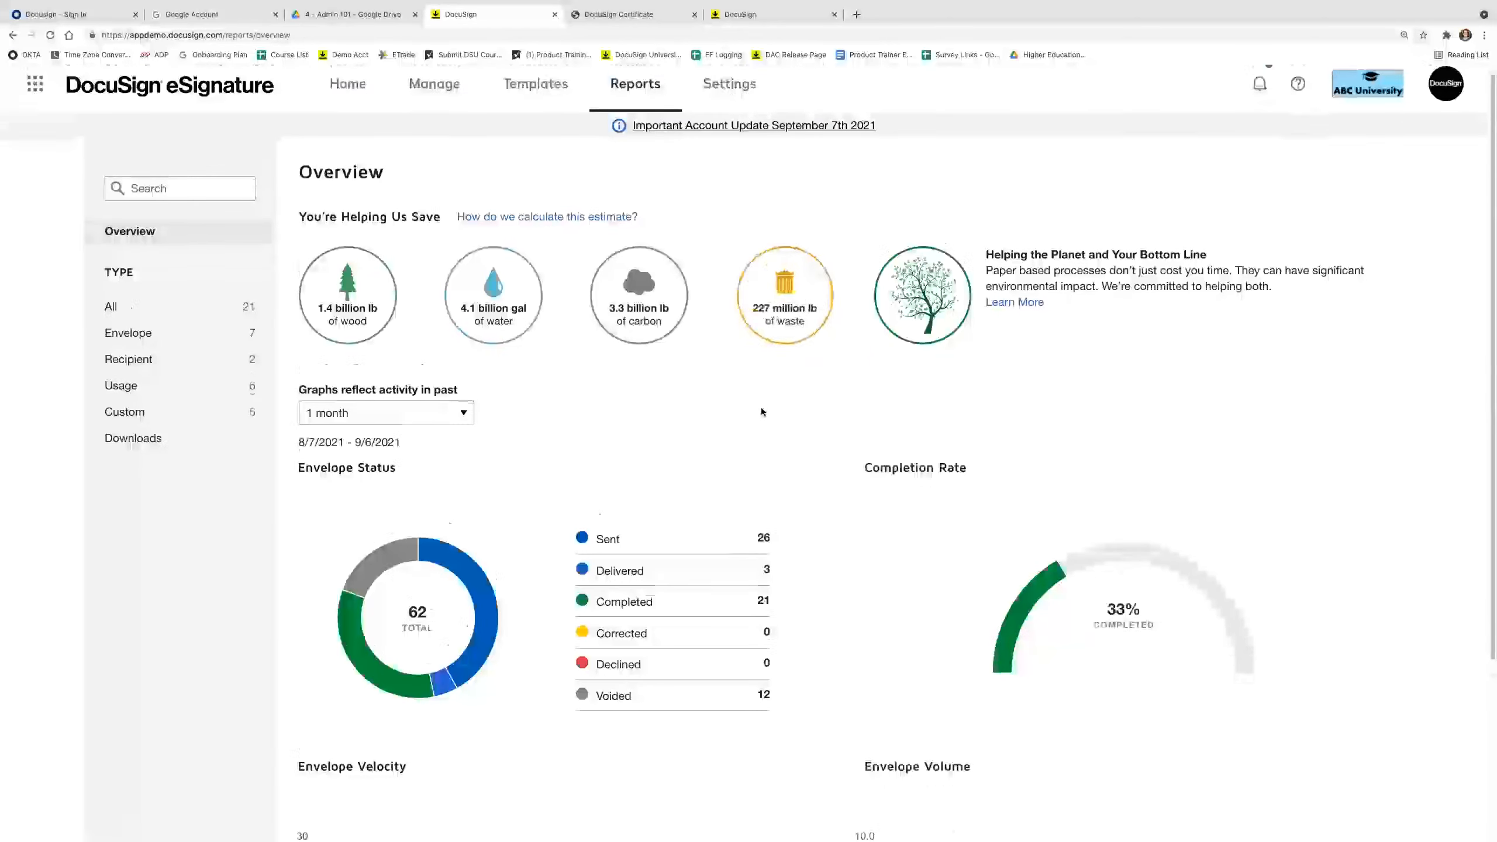
pyautogui.scroll(-2, 761, 408)
pyautogui.scroll(-1, 751, 416)
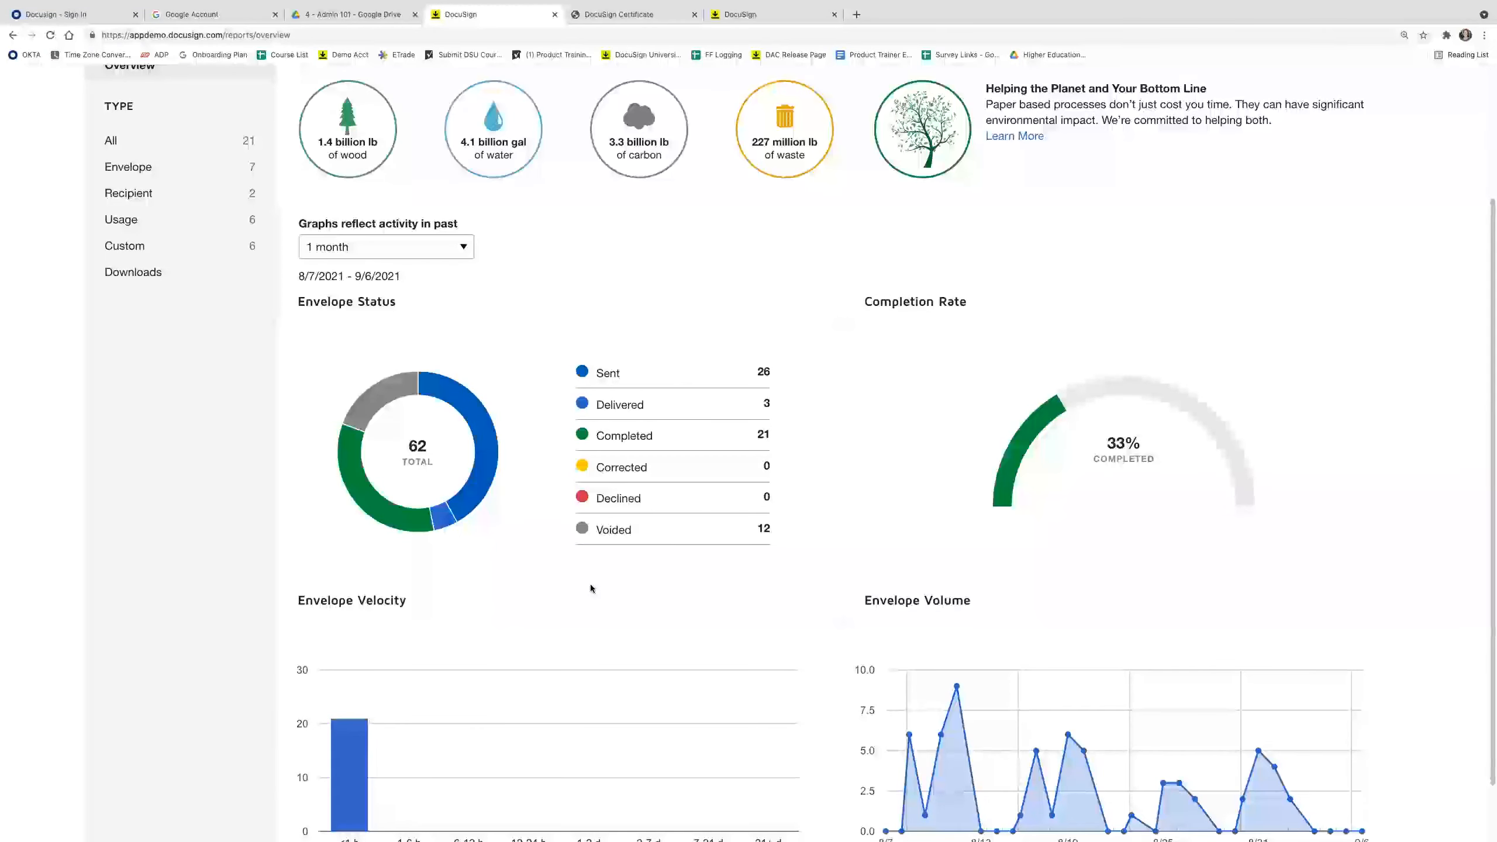
pyautogui.moveTo(375, 409)
pyautogui.scroll(-2, 1038, 426)
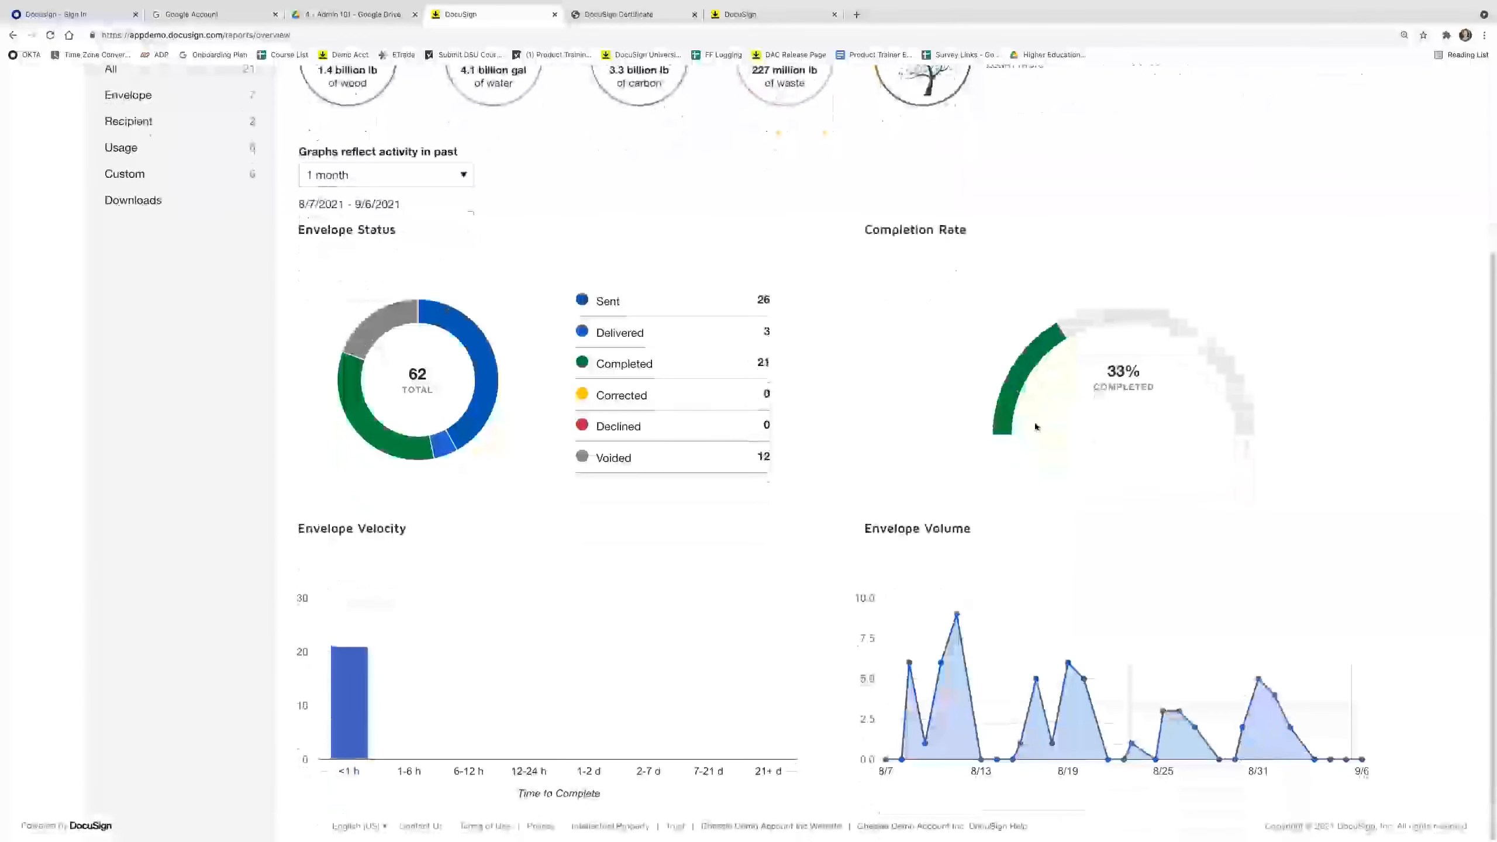
pyautogui.moveTo(339, 751)
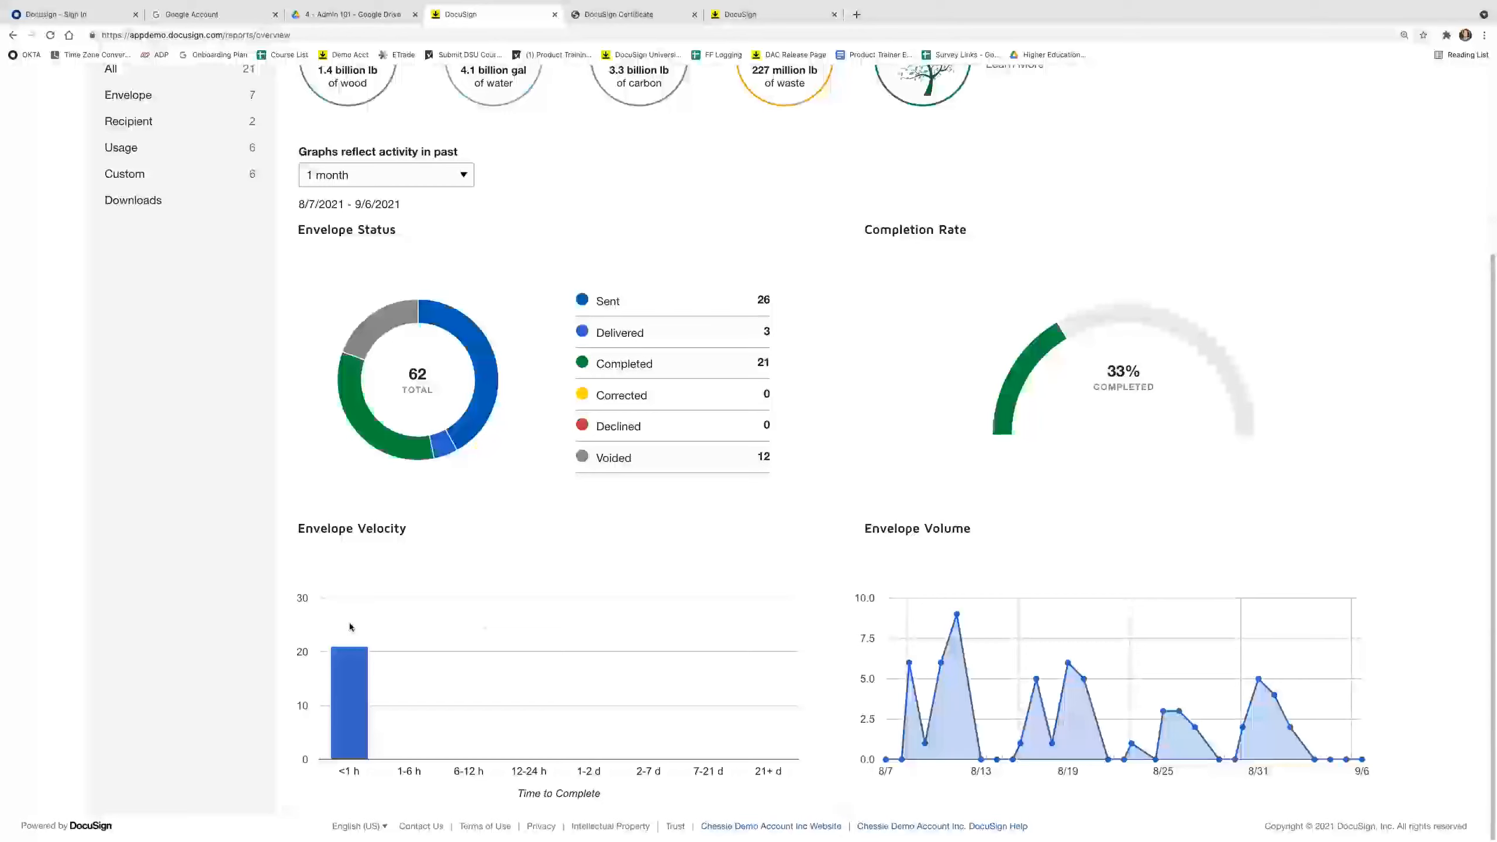
pyautogui.scroll(3, 220, 642)
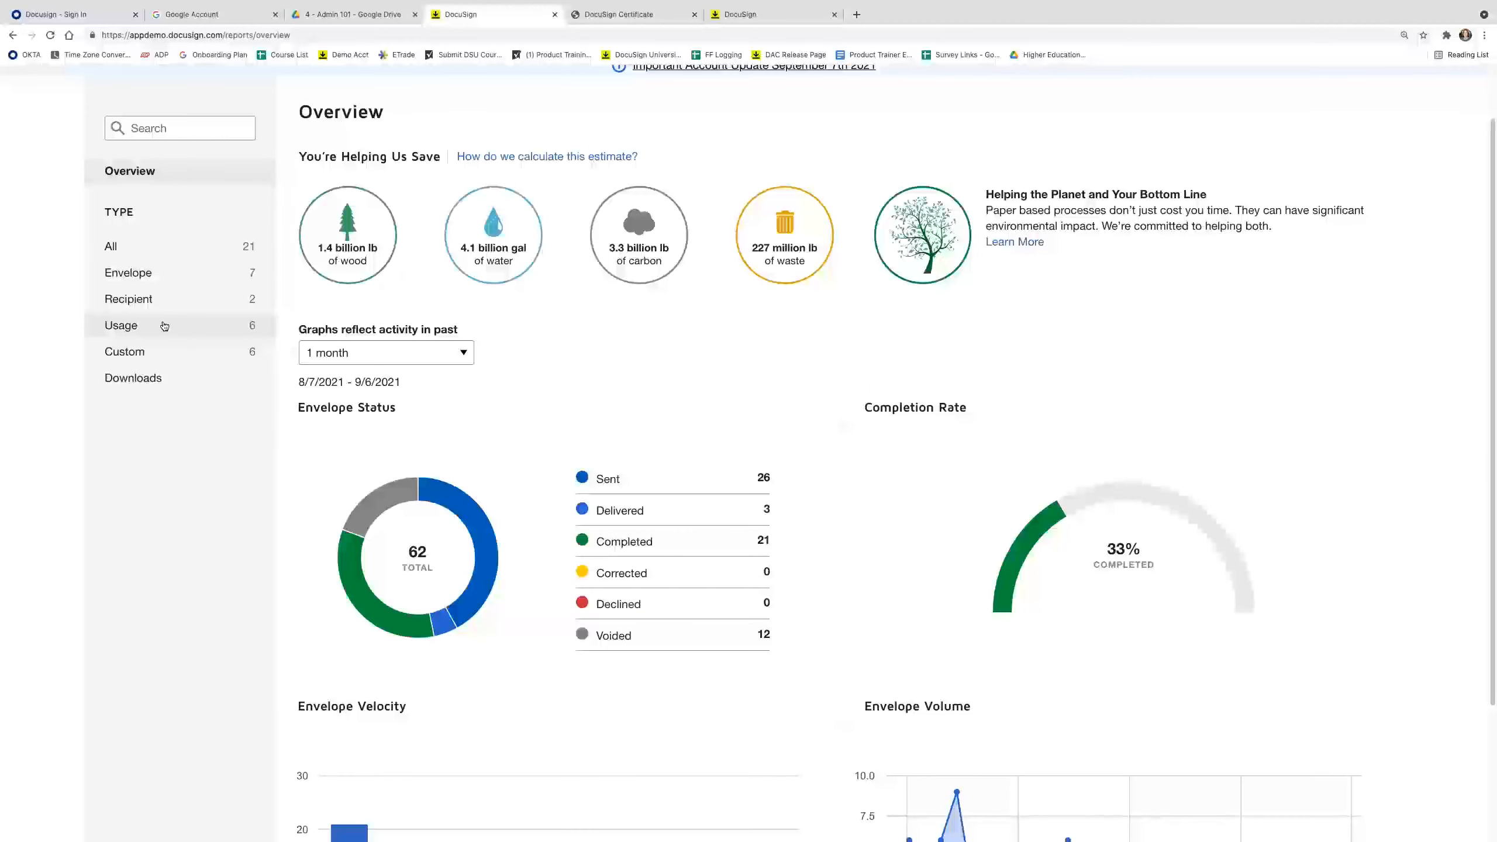
pyautogui.click(159, 272)
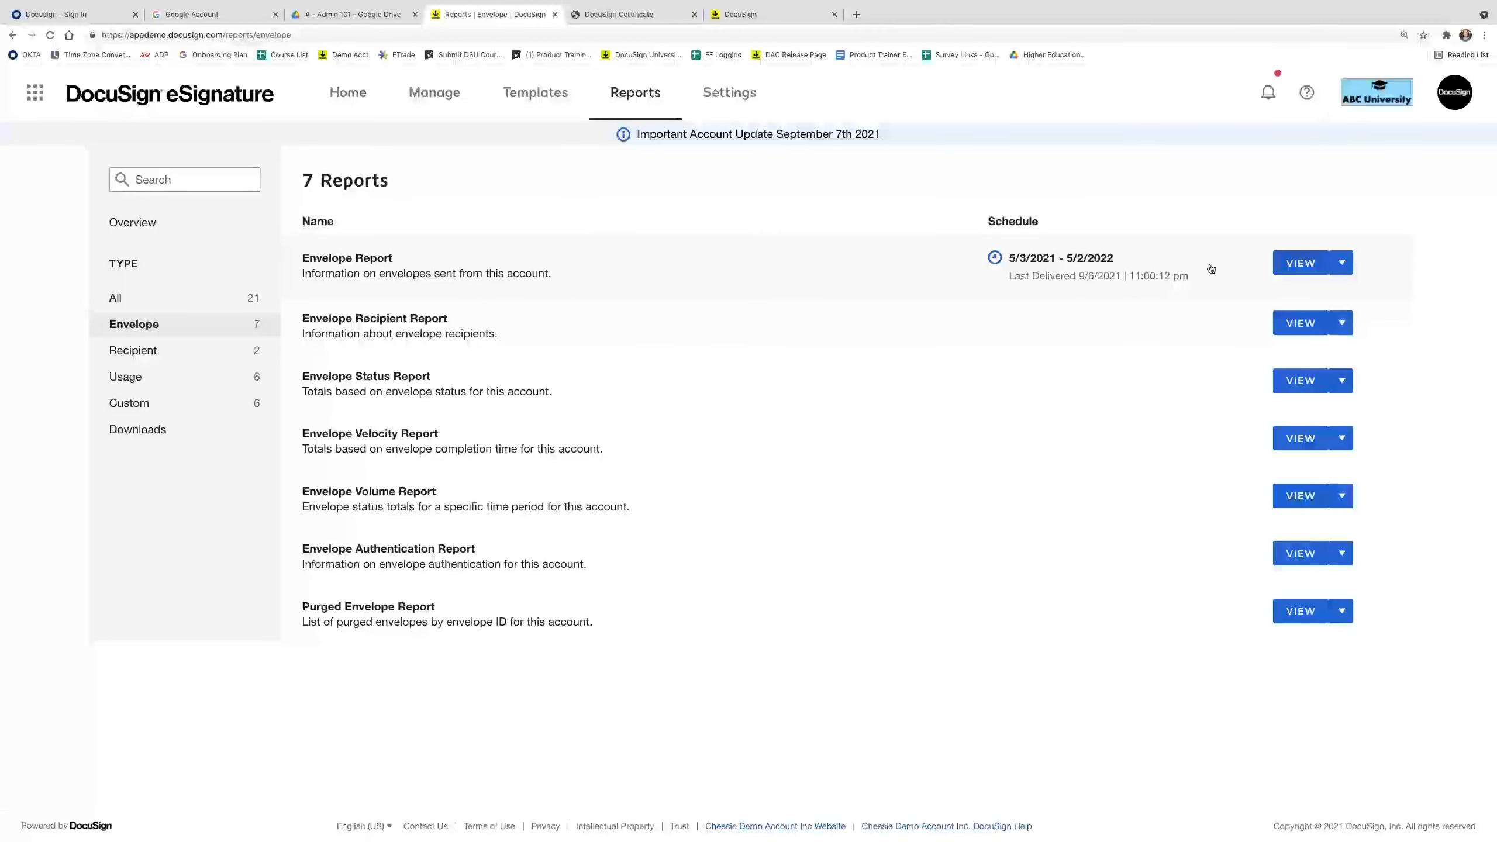
# Open the Envelope Report, set its date range to Last Month, and bring up Edit Filters.
pyautogui.click(1300, 264)
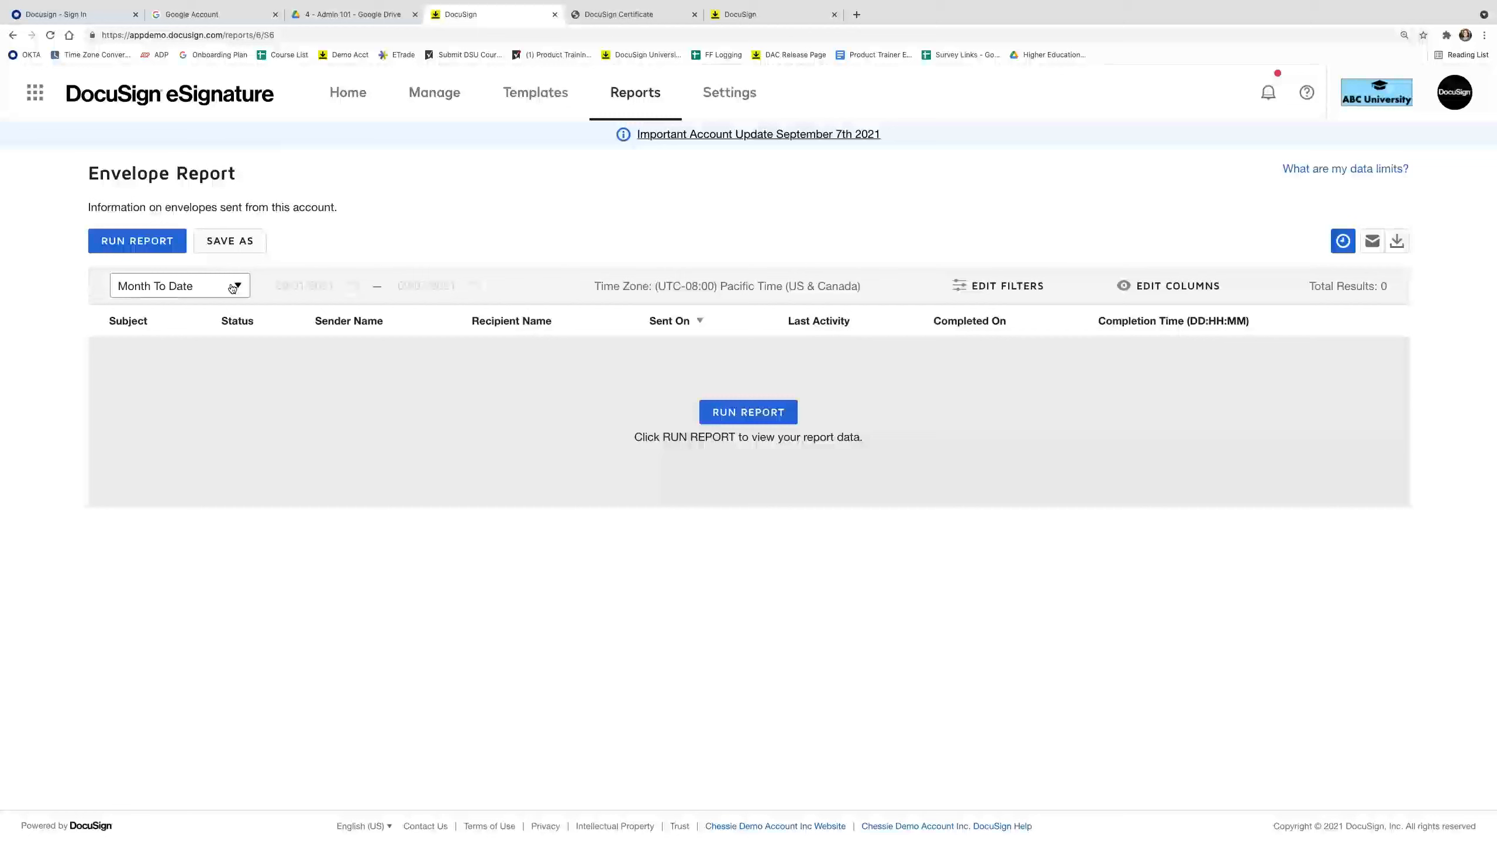
pyautogui.click(179, 285)
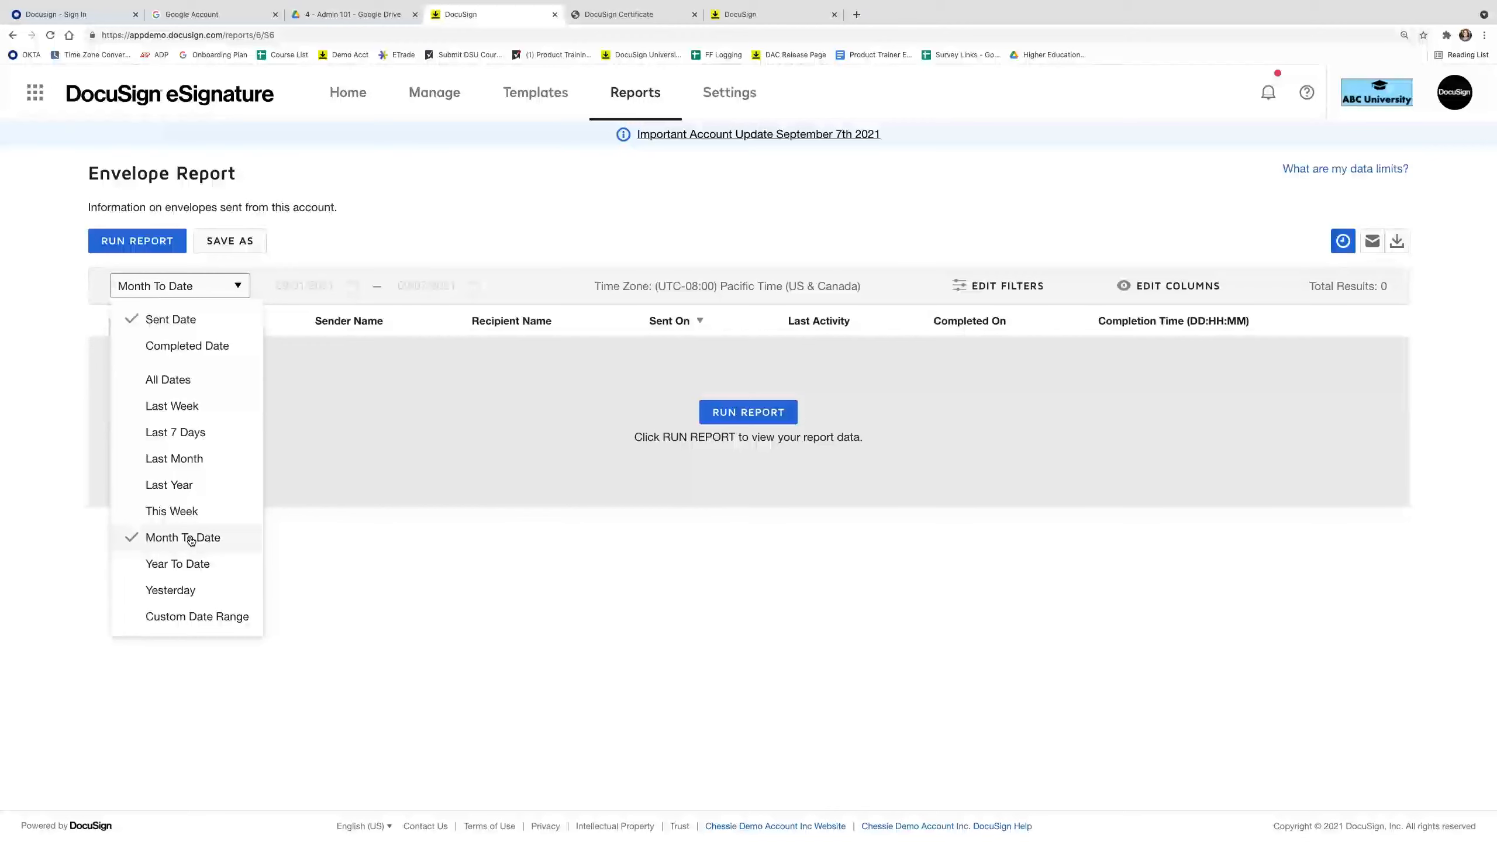
pyautogui.click(197, 466)
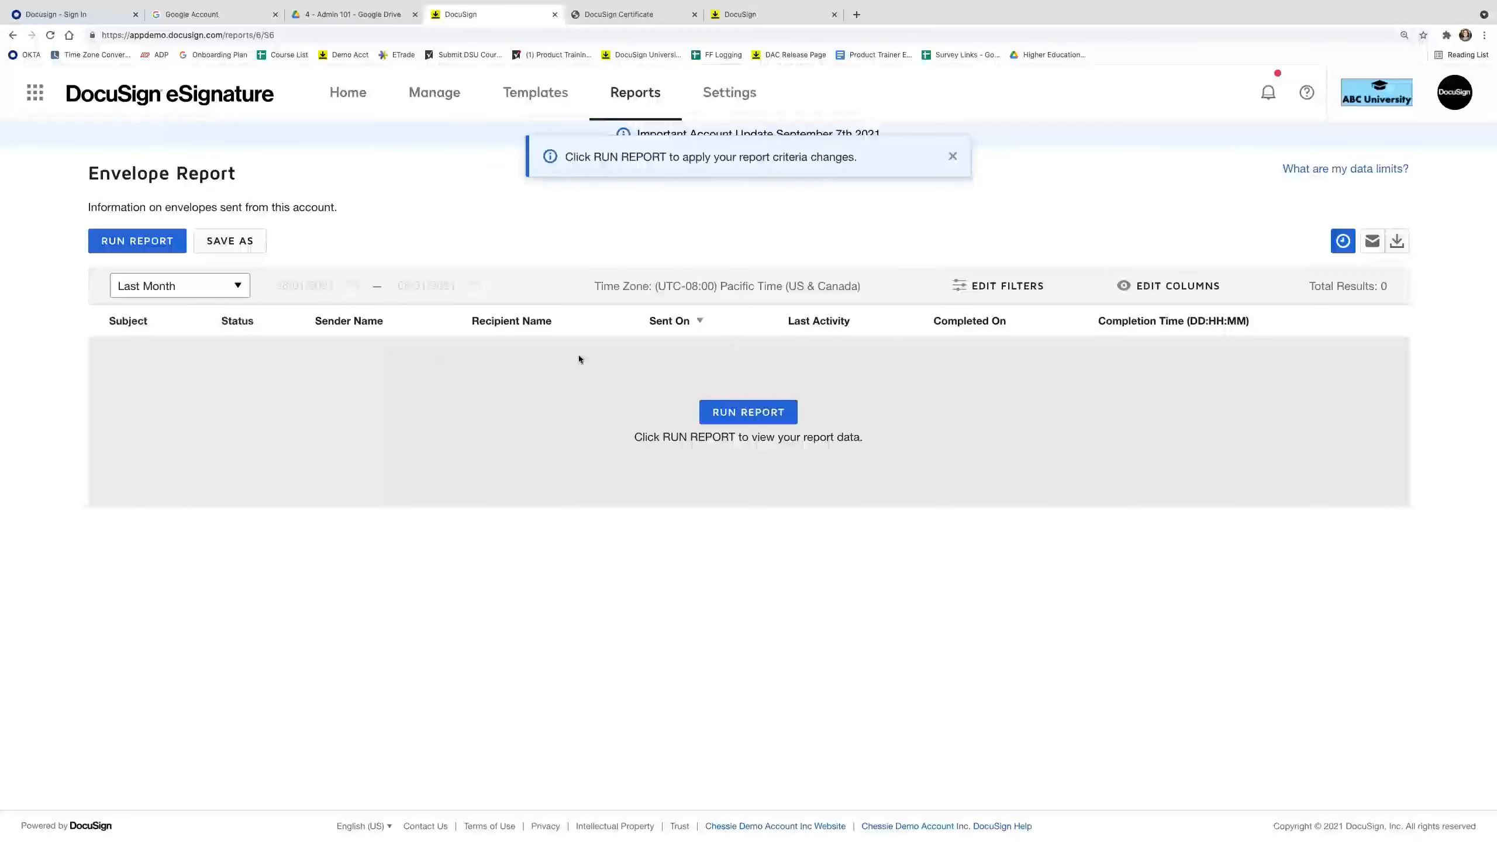
pyautogui.click(1015, 294)
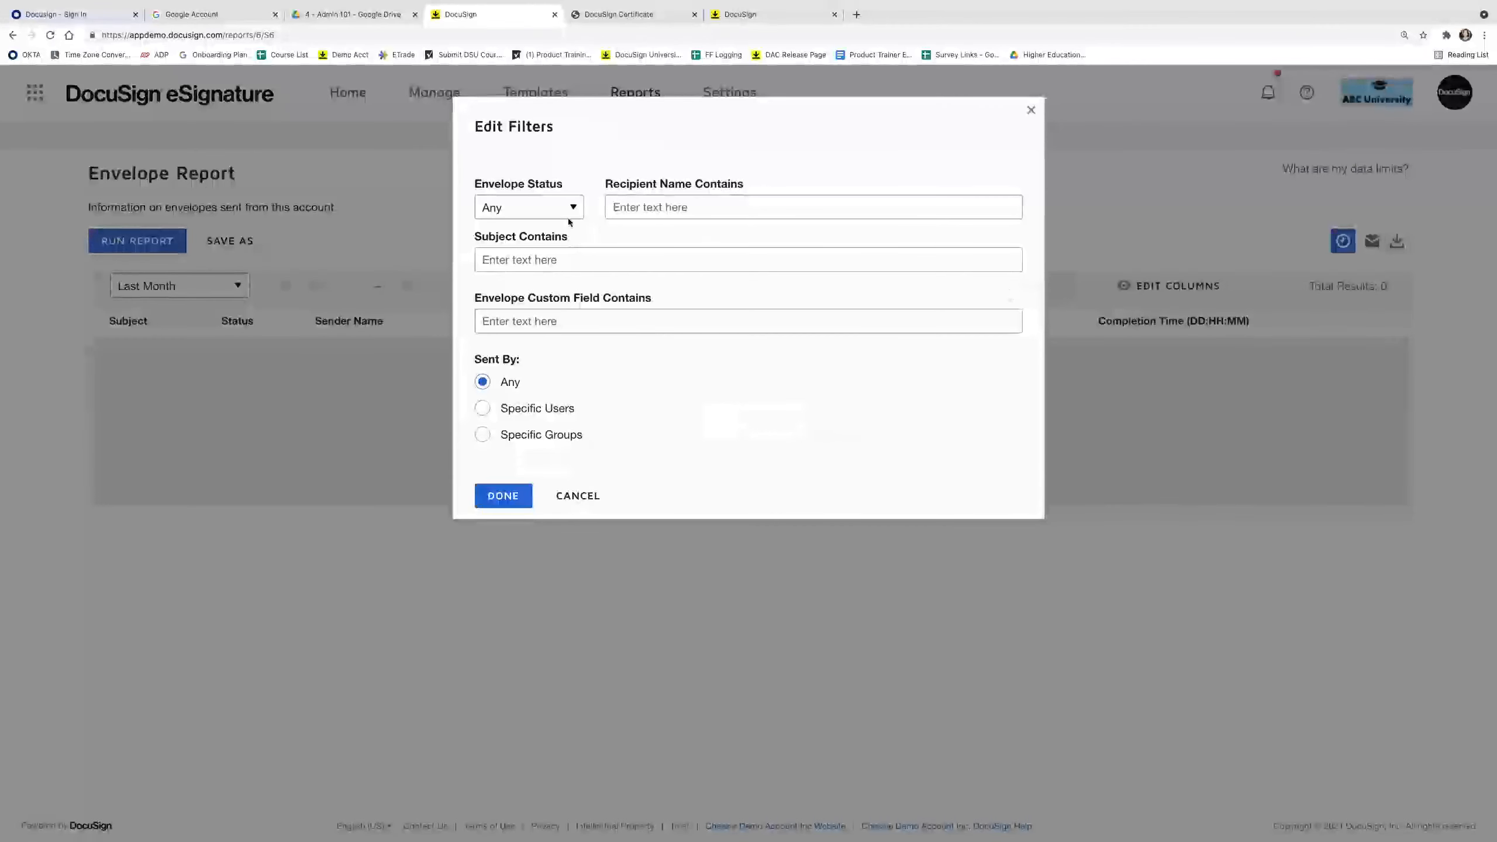
# Filter Envelope Status to Completed, leave Sent By at Any, and apply the filters.
pyautogui.click(557, 208)
pyautogui.click(519, 230)
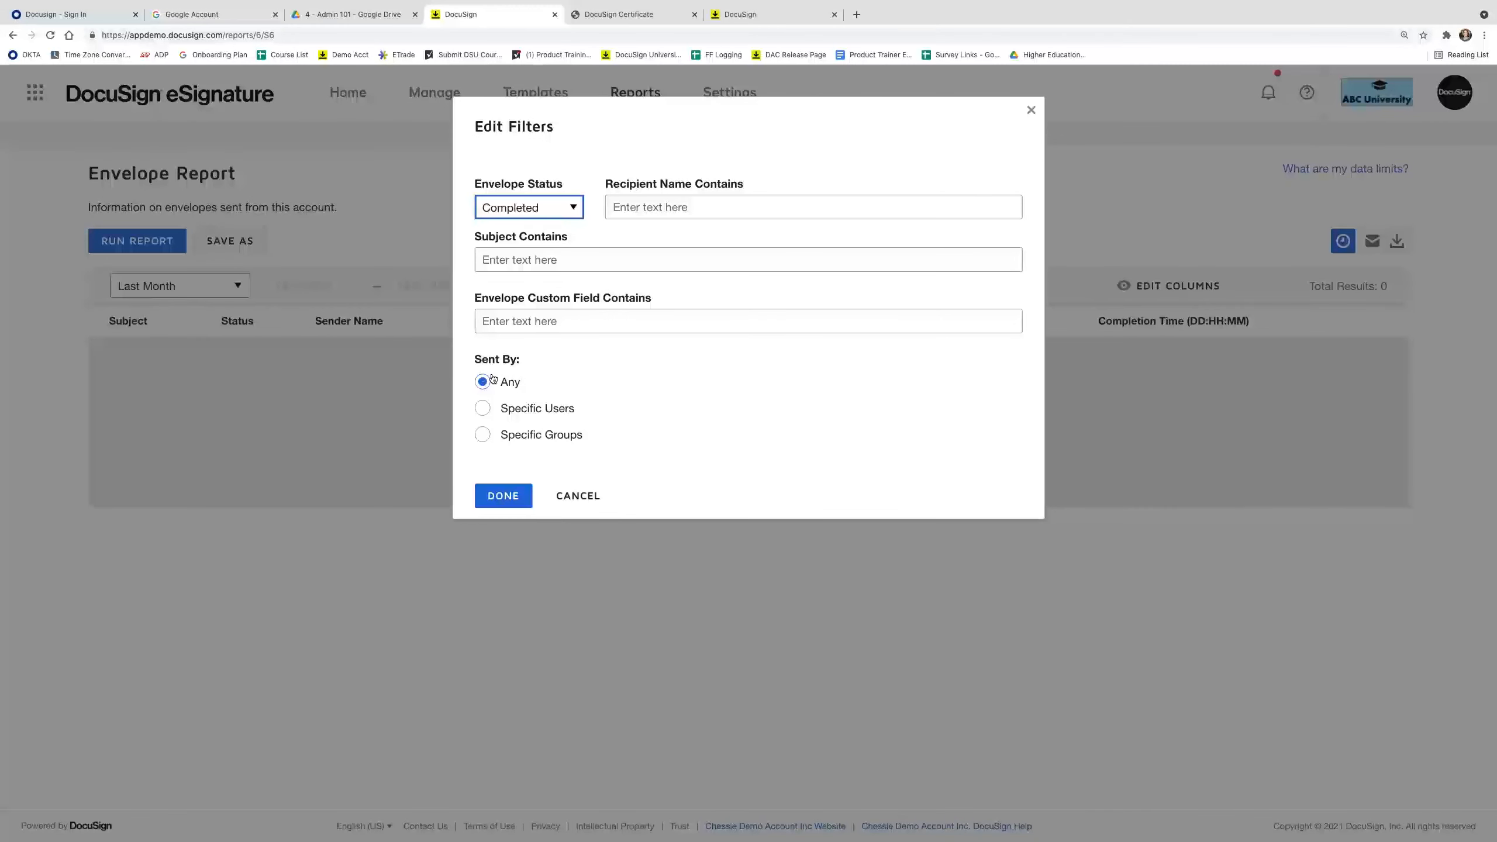
pyautogui.click(482, 408)
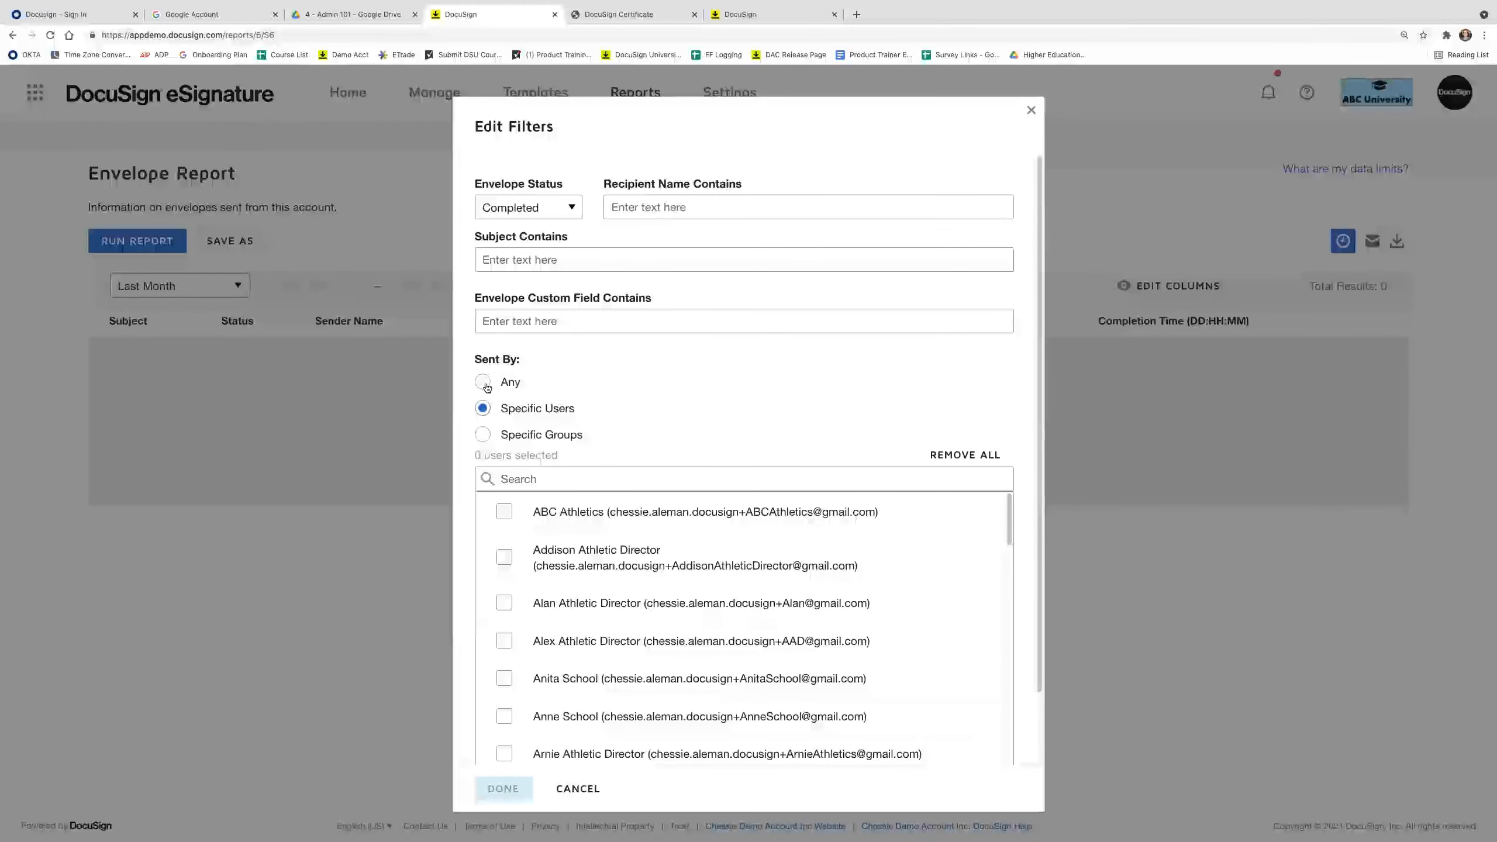
pyautogui.click(482, 435)
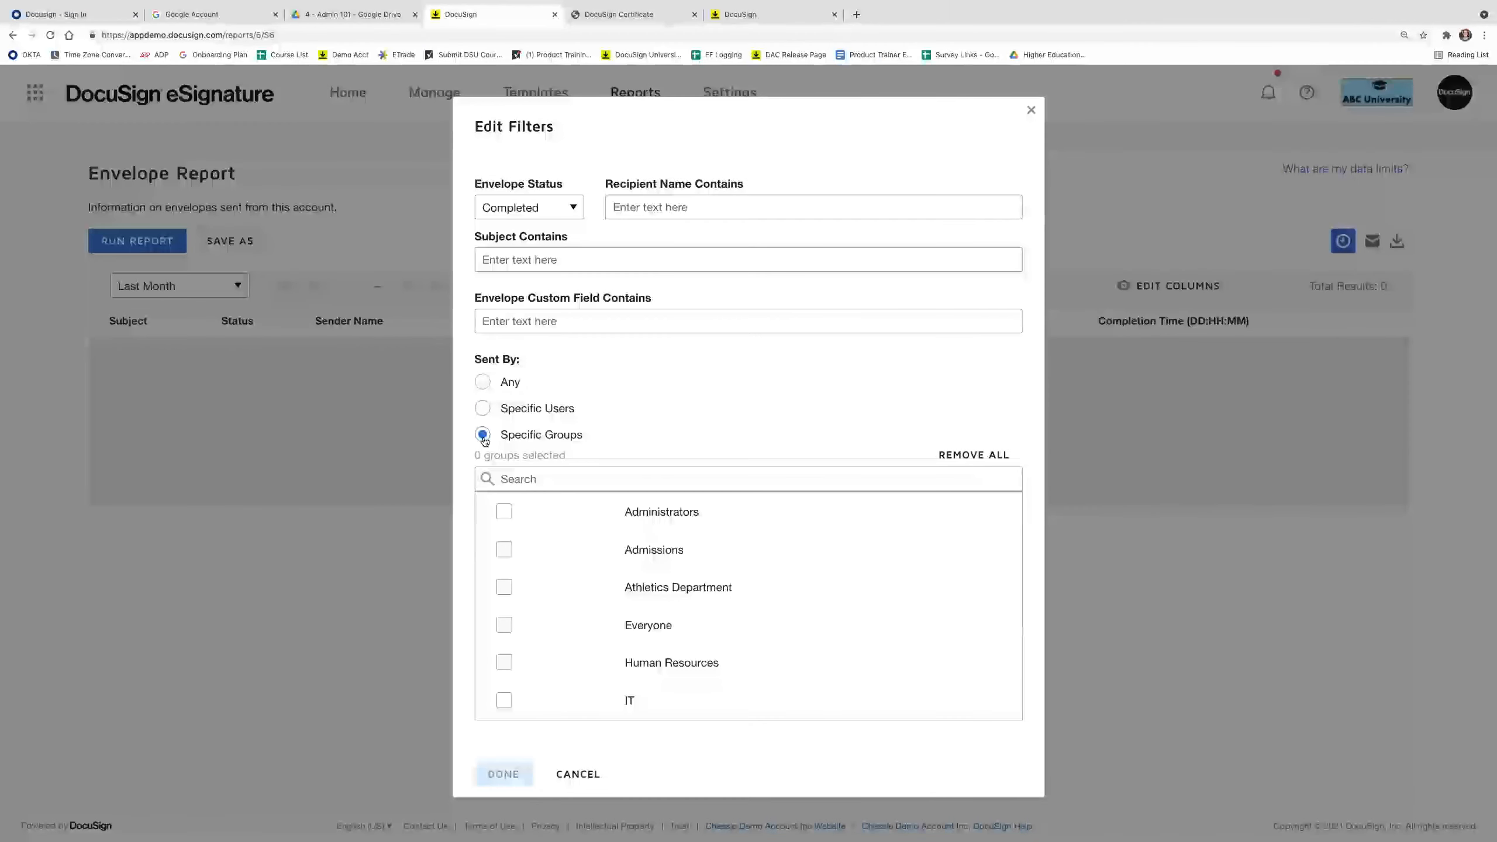
pyautogui.click(504, 586)
pyautogui.click(483, 383)
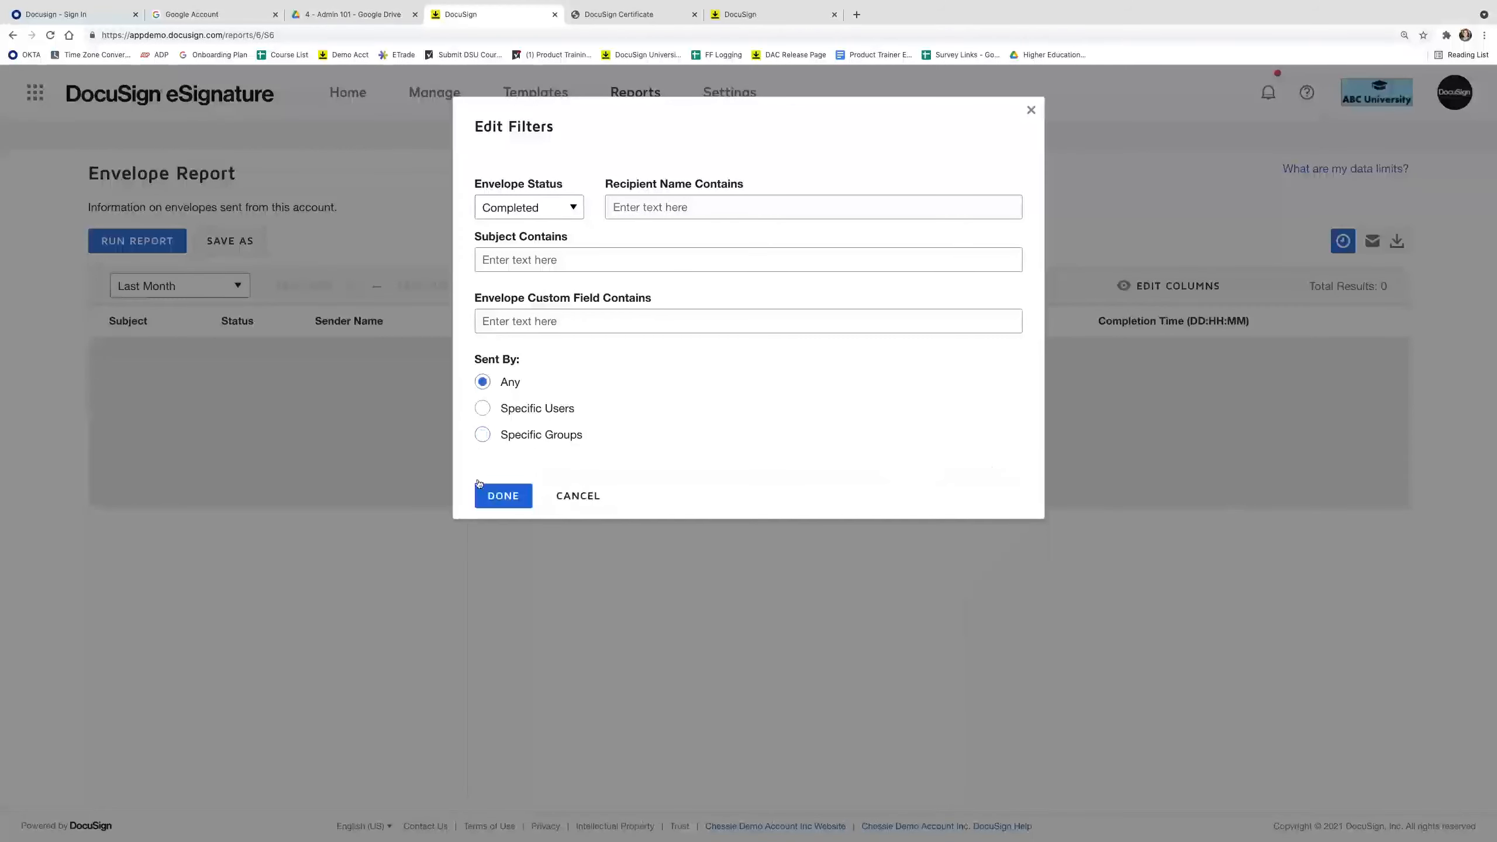
pyautogui.click(504, 496)
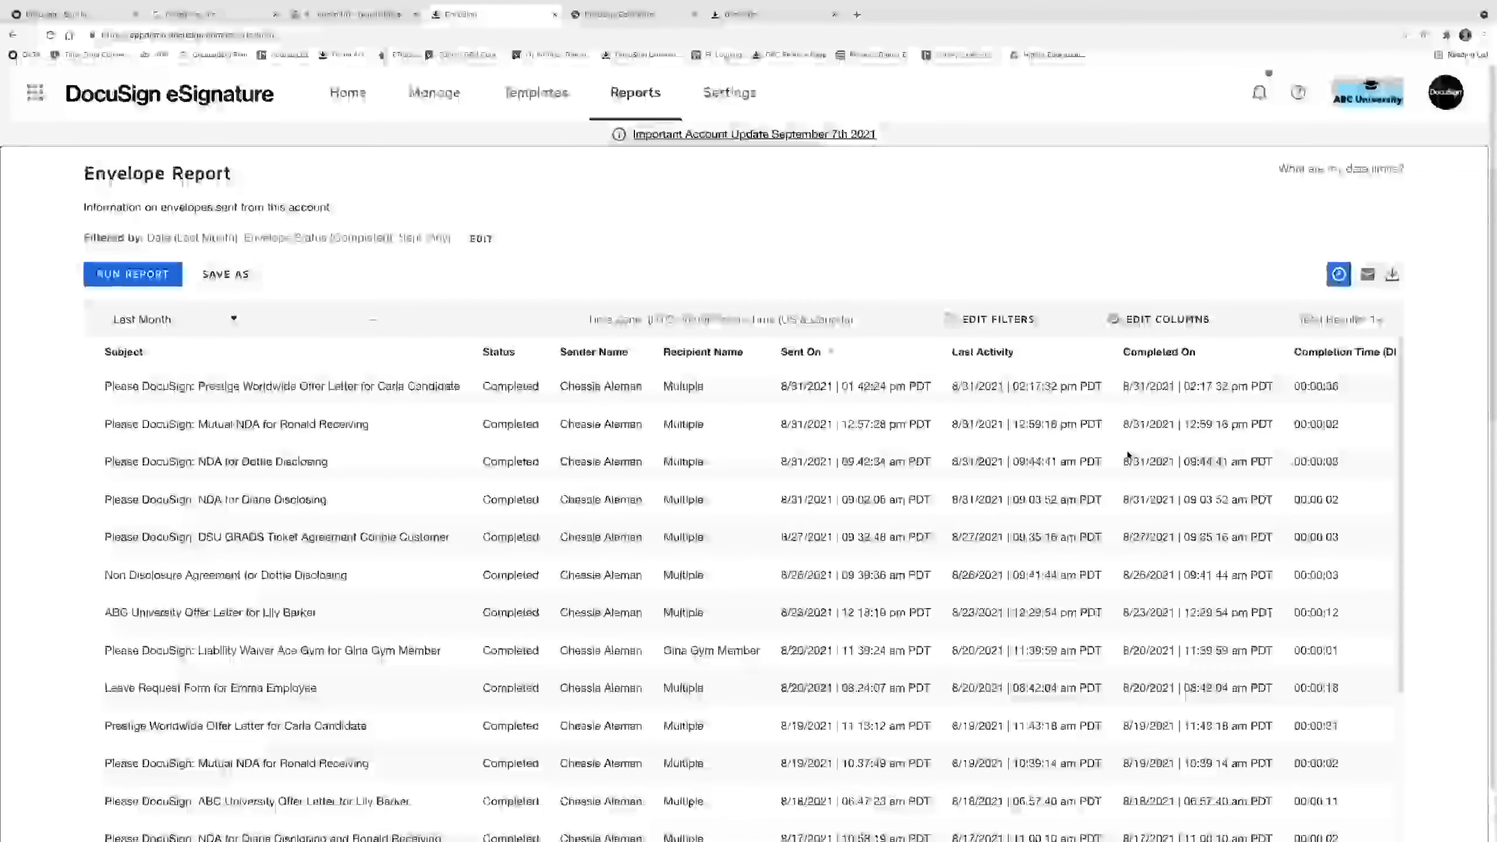
pyautogui.scroll(-1, 1129, 455)
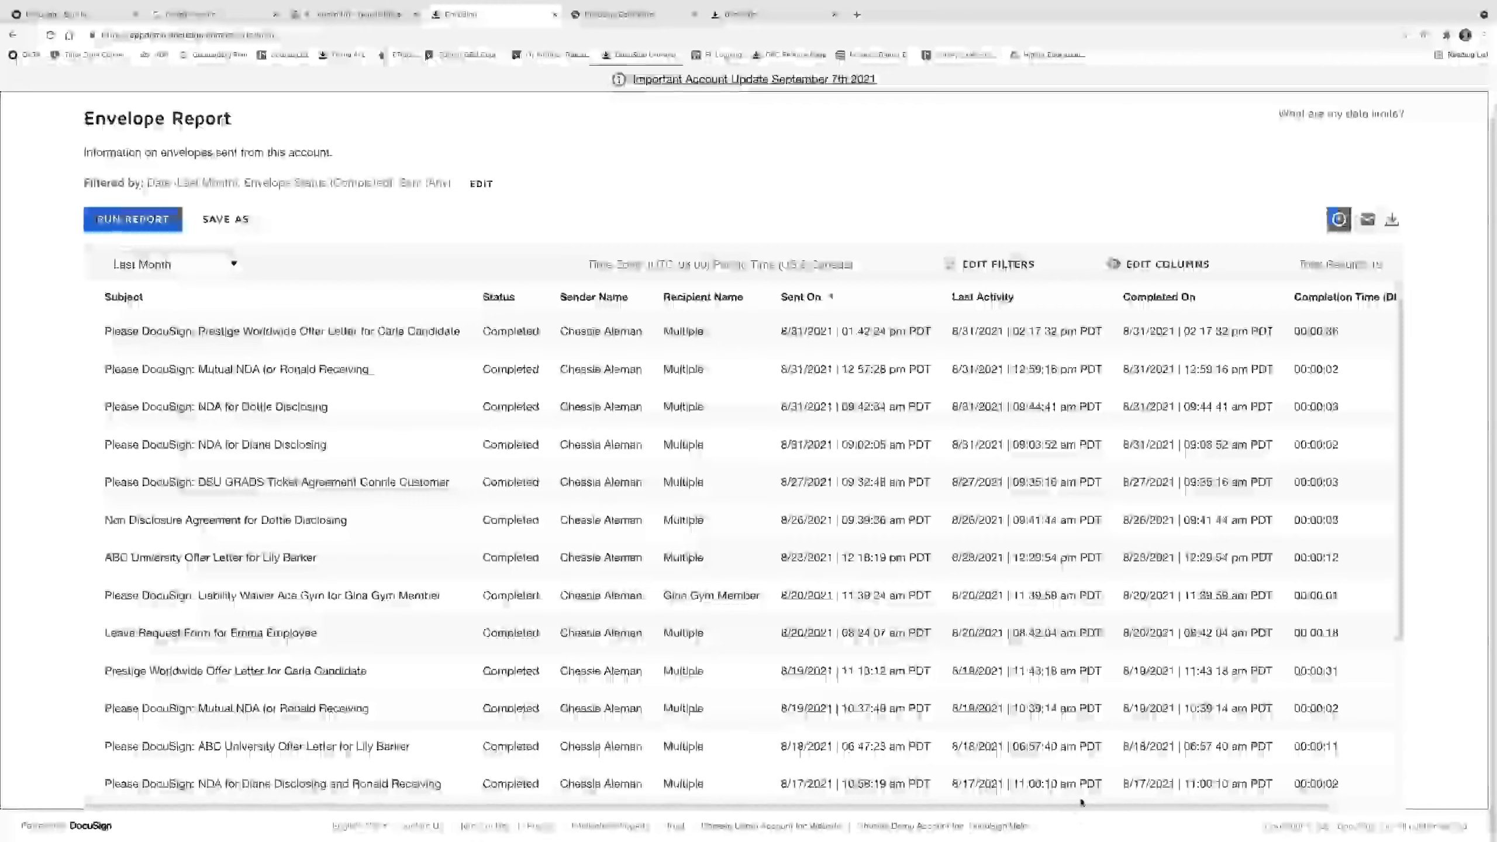
pyautogui.moveTo(1079, 804); pyautogui.dragTo(1159, 804)
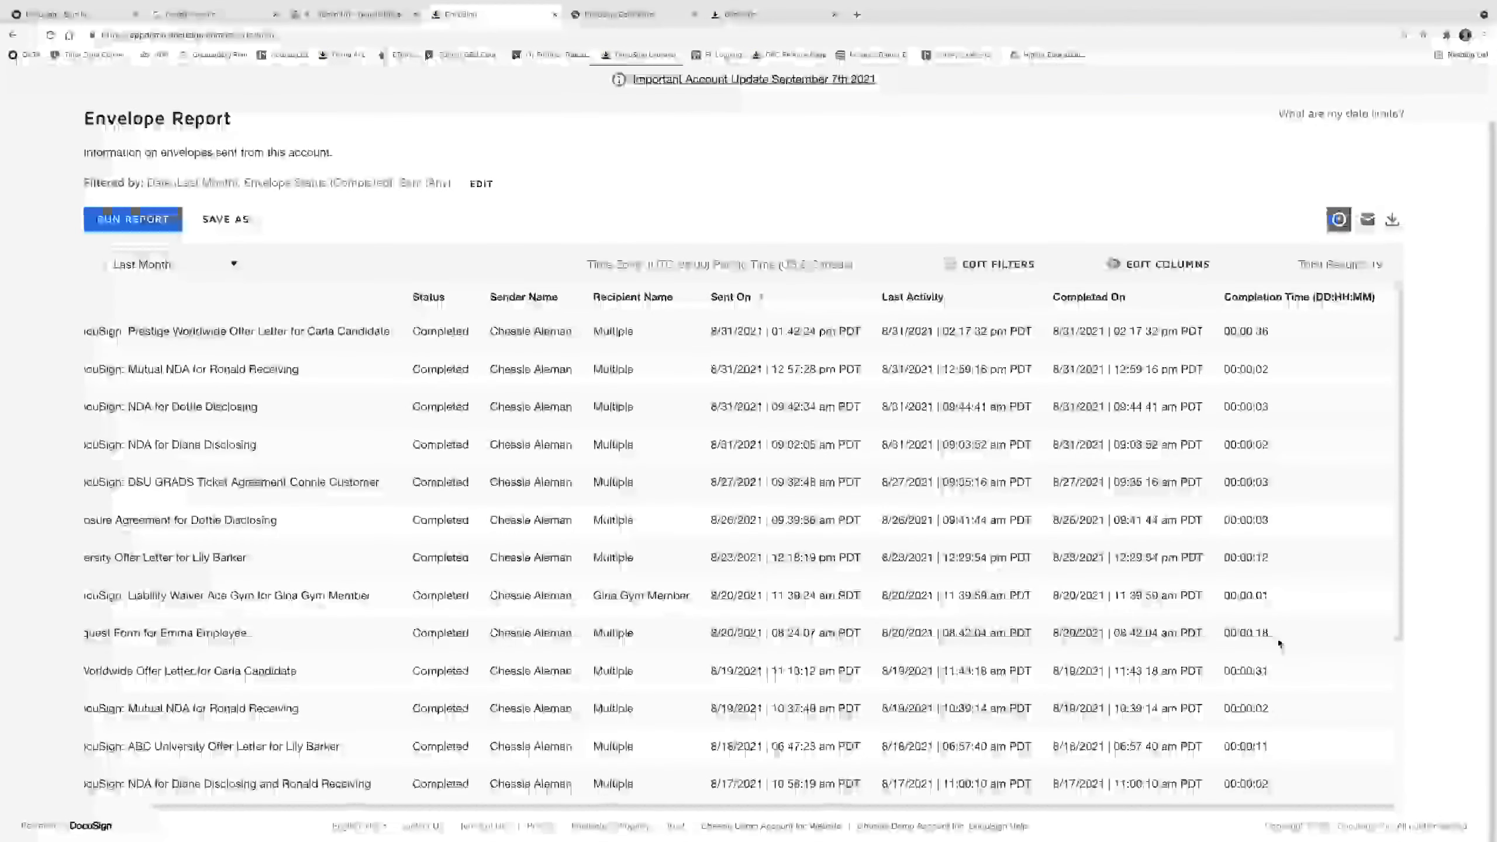
pyautogui.scroll(-5, 1273, 645)
pyautogui.scroll(5, 1262, 655)
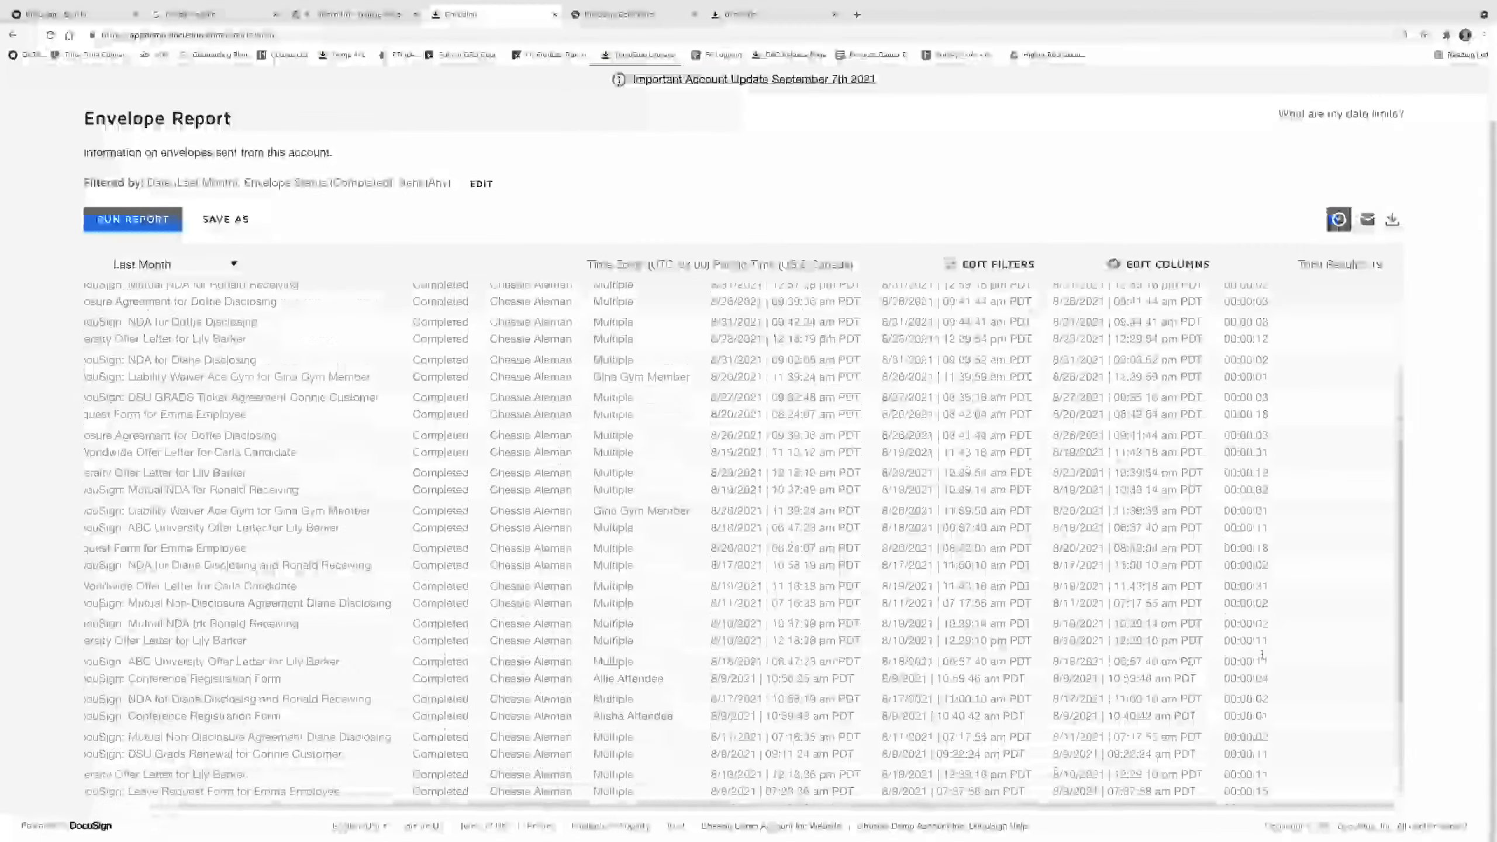
pyautogui.moveTo(1143, 807); pyautogui.dragTo(919, 808)
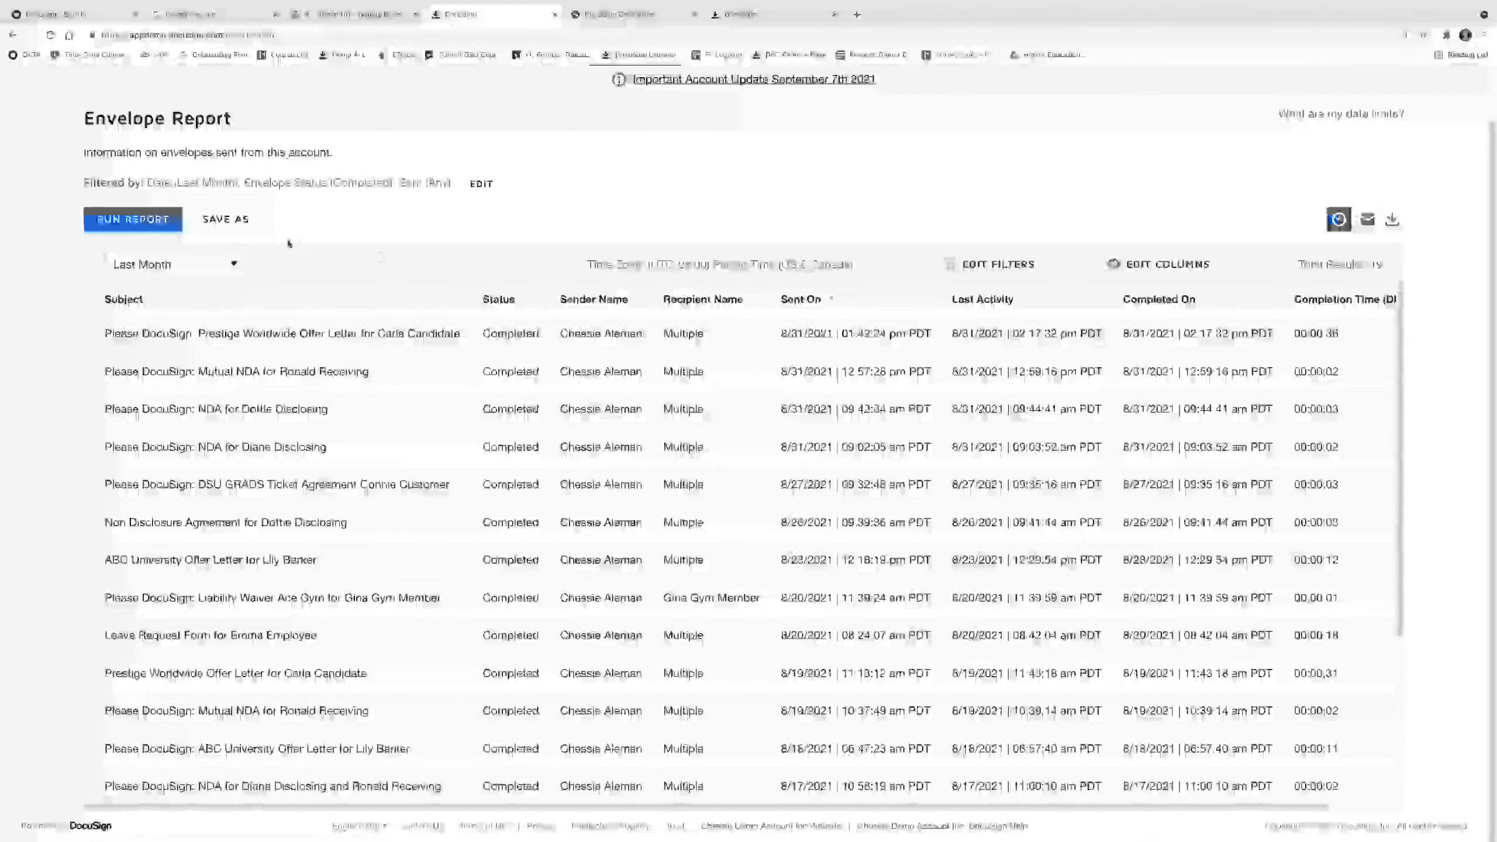
# Save the report as 'Completed Envelopes within Last Month' and return to Reports.
pyautogui.click(227, 219)
pyautogui.write('Completed Envelopes withi')
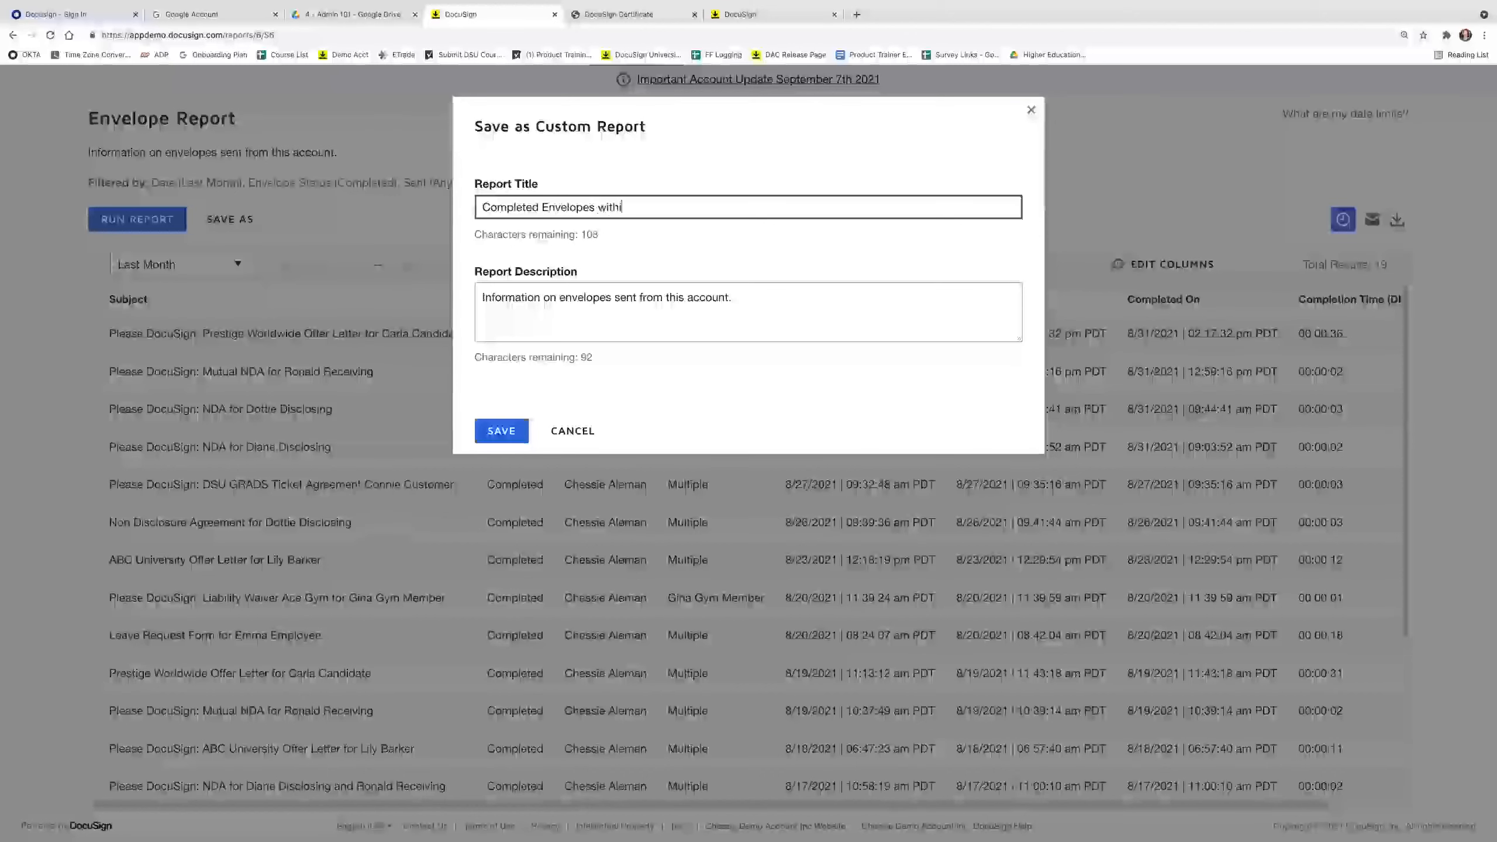
pyautogui.write('n Last Month')
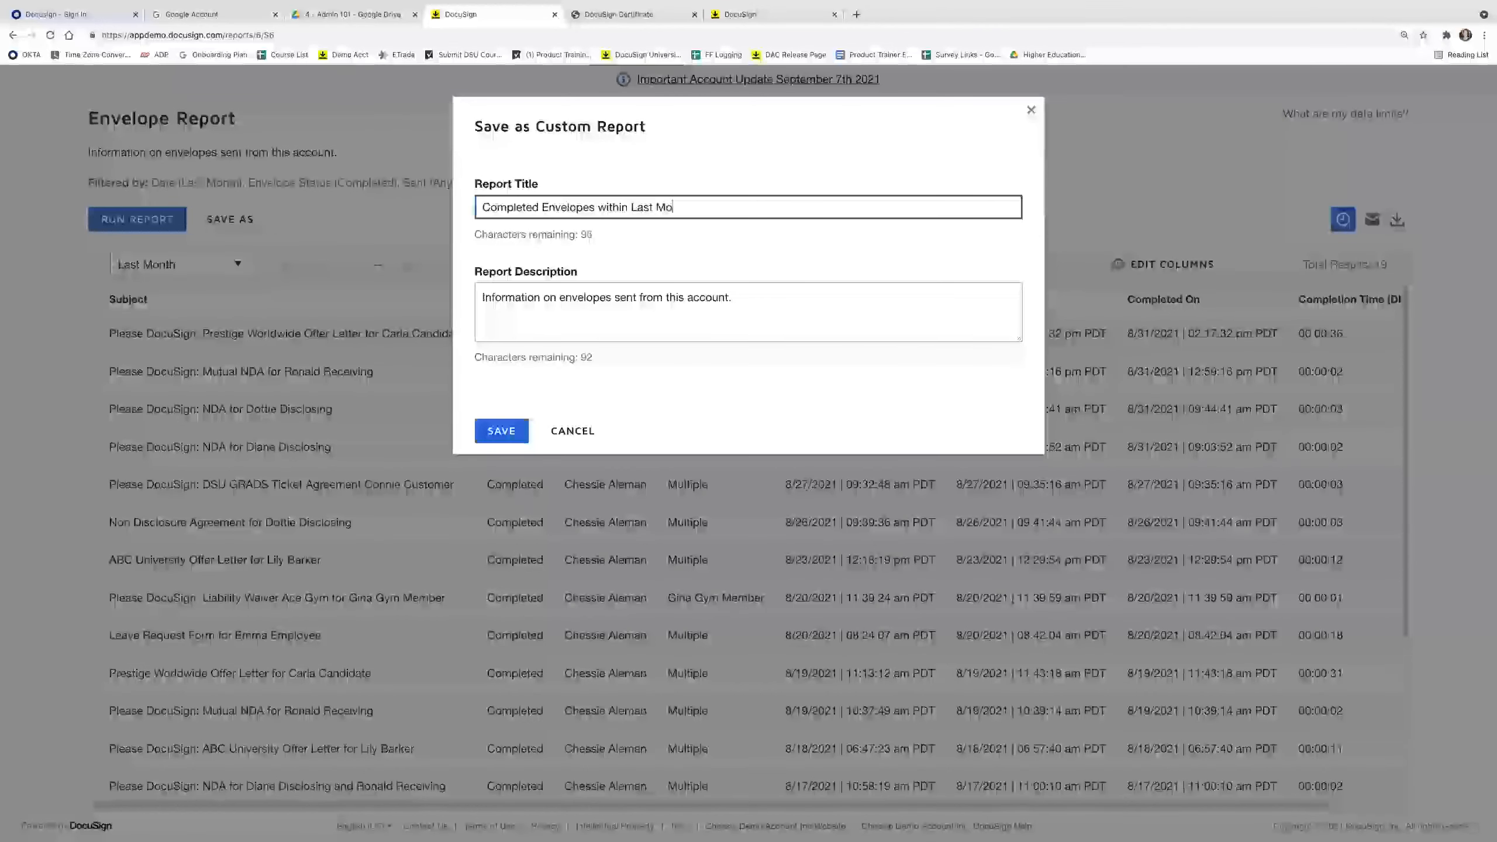
pyautogui.click(502, 431)
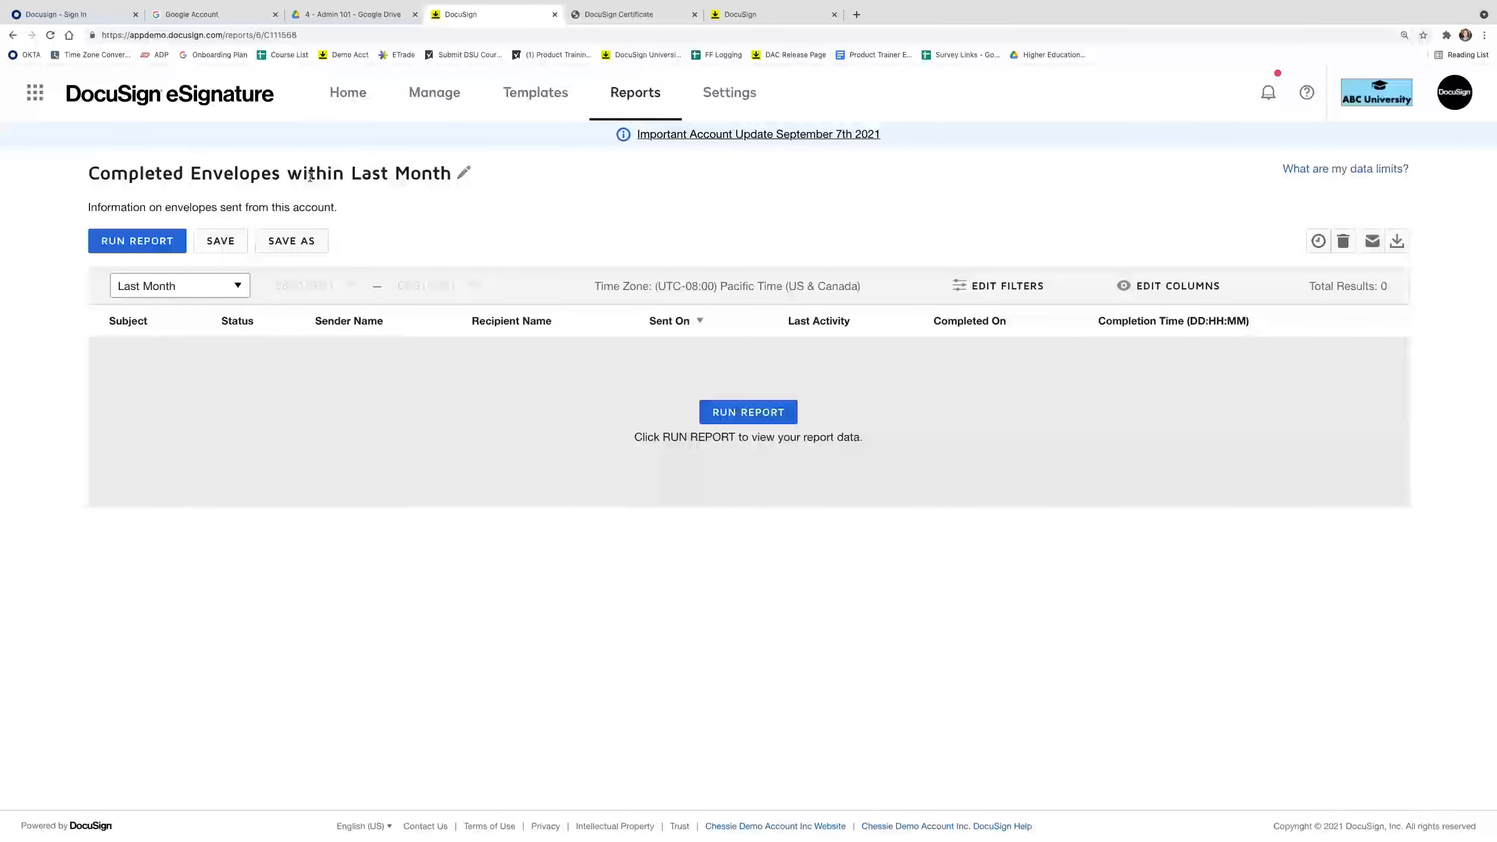
pyautogui.click(619, 97)
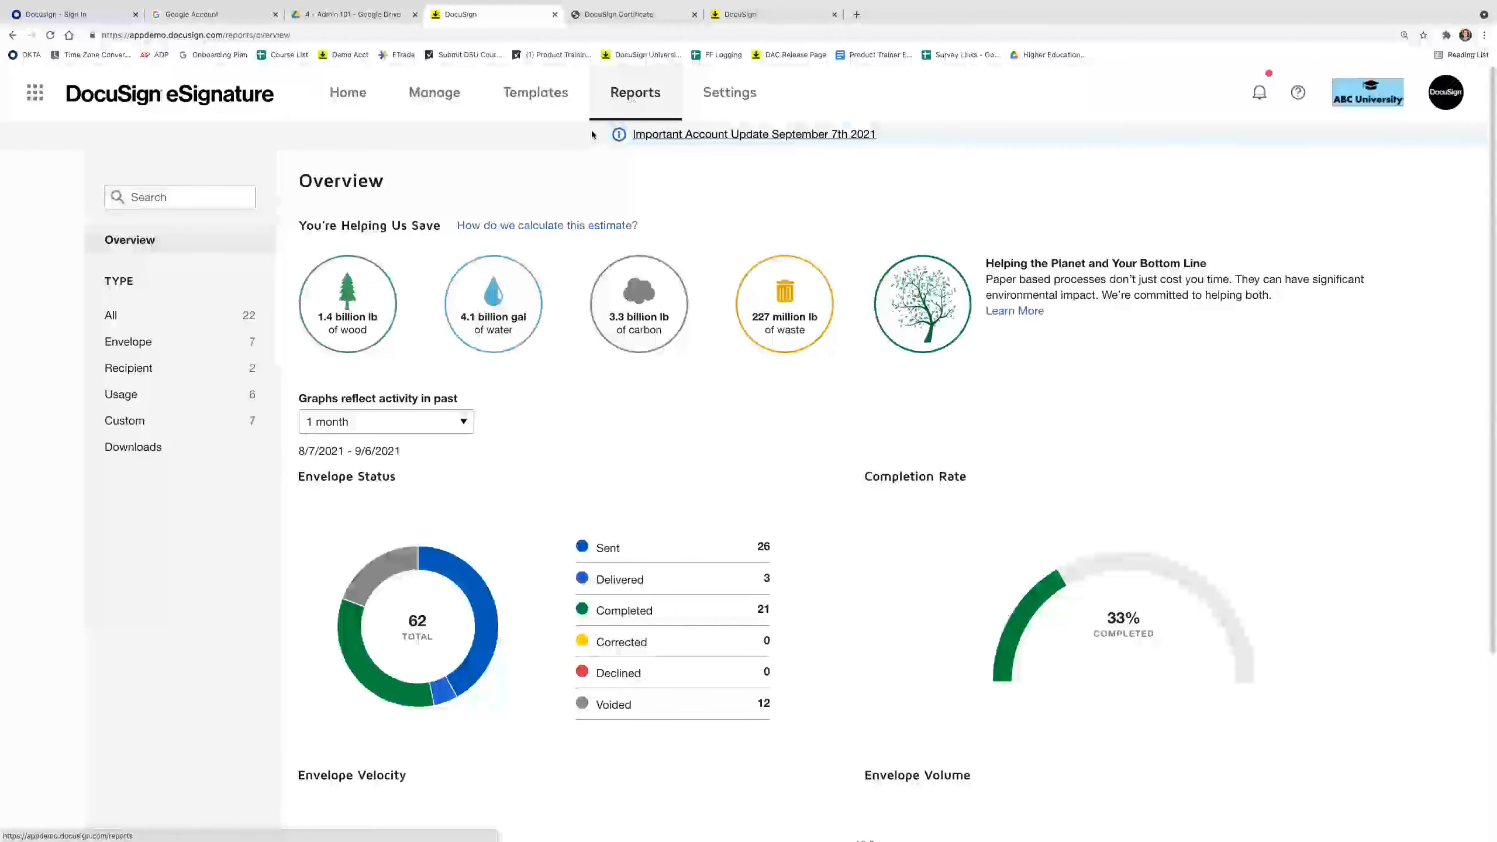
# Open 'Completed Envelopes within Last Month' from the Custom reports list.
pyautogui.click(200, 428)
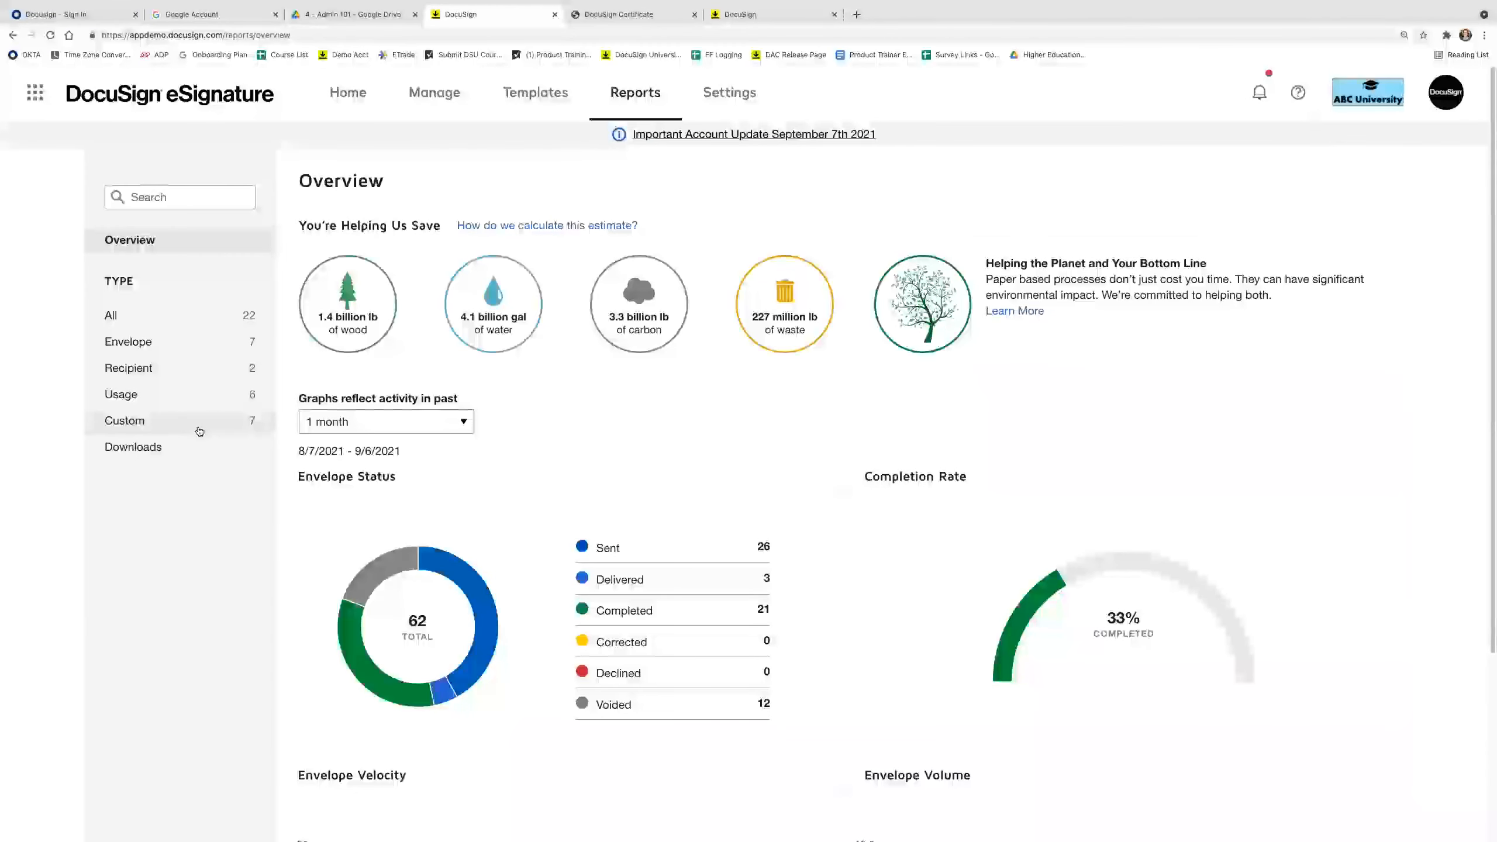
pyautogui.click(1306, 609)
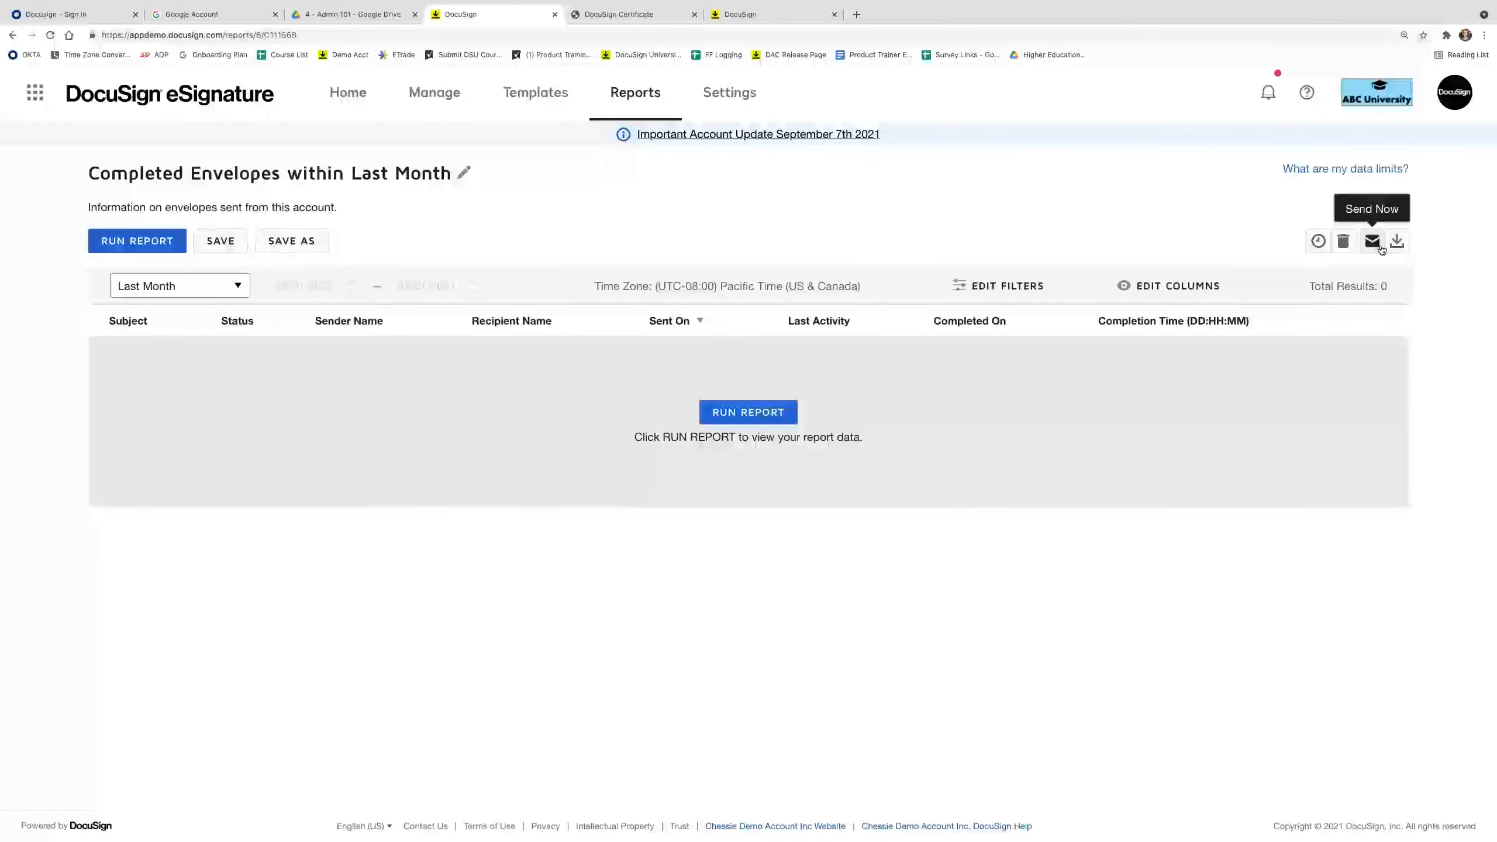
pyautogui.click(1380, 244)
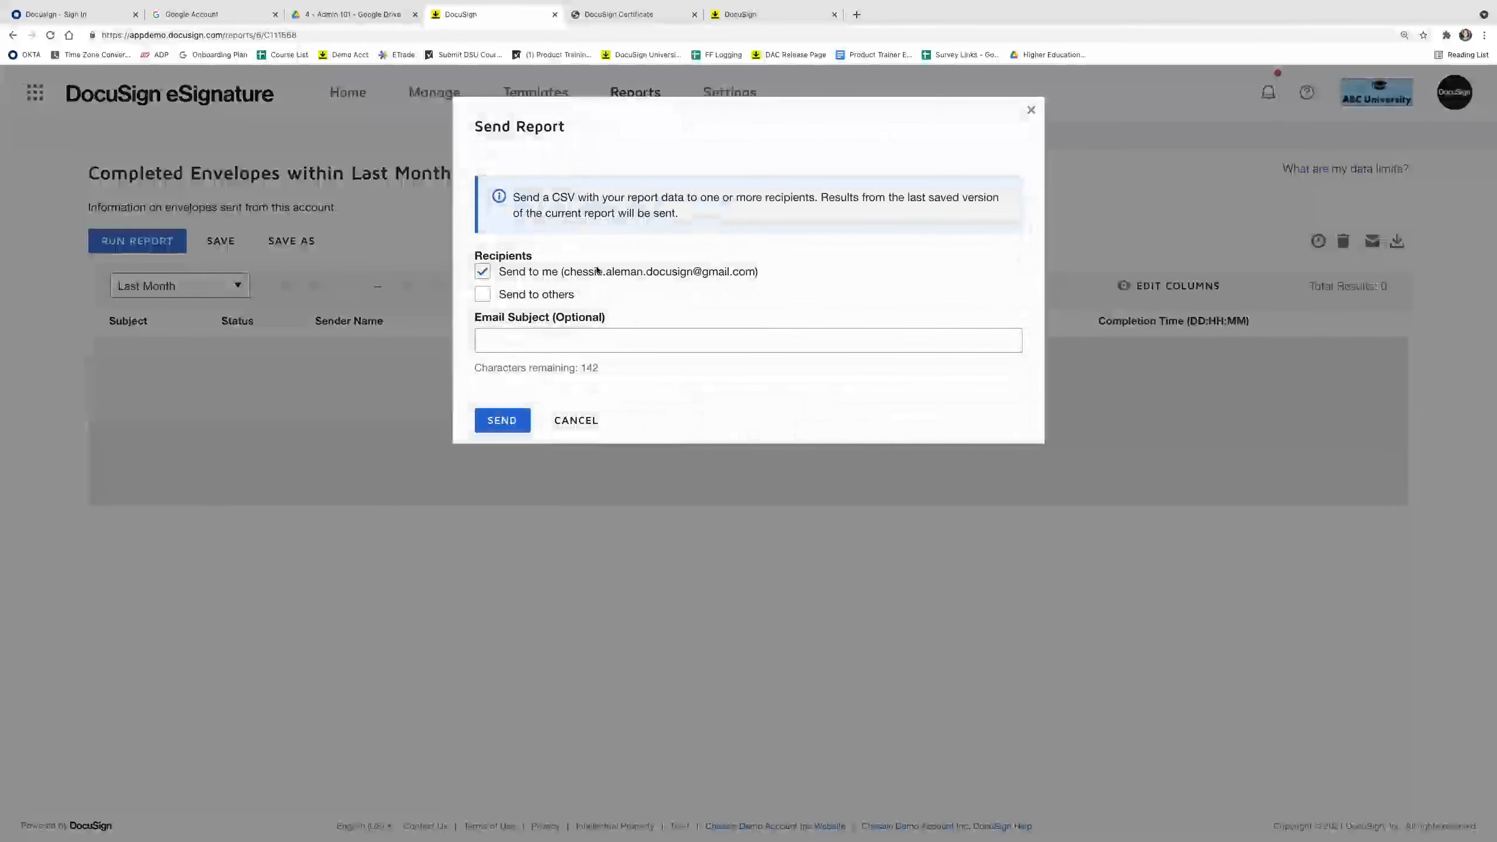
pyautogui.click(565, 300)
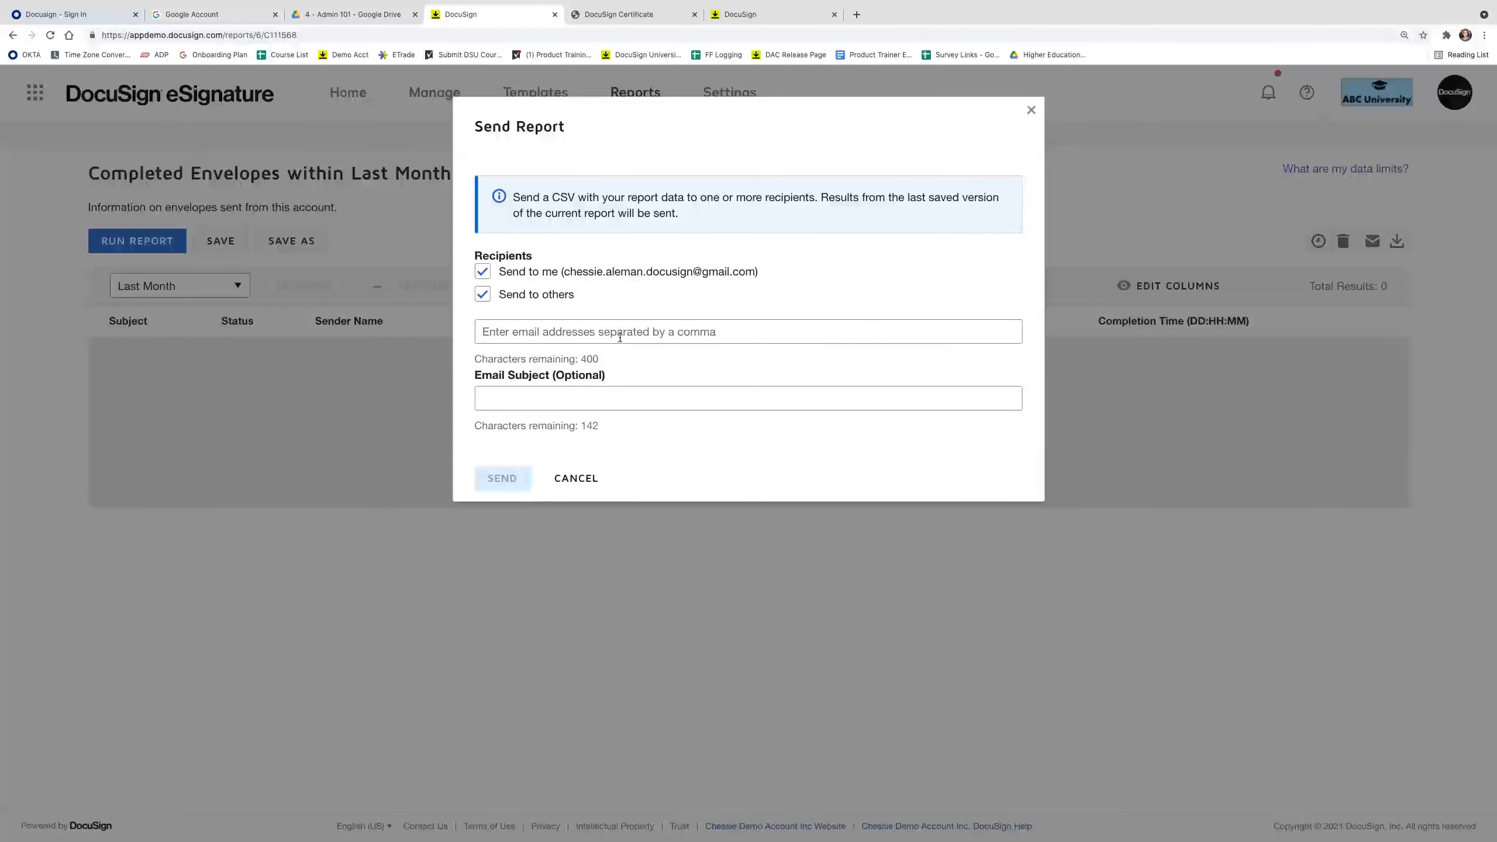
pyautogui.click(588, 479)
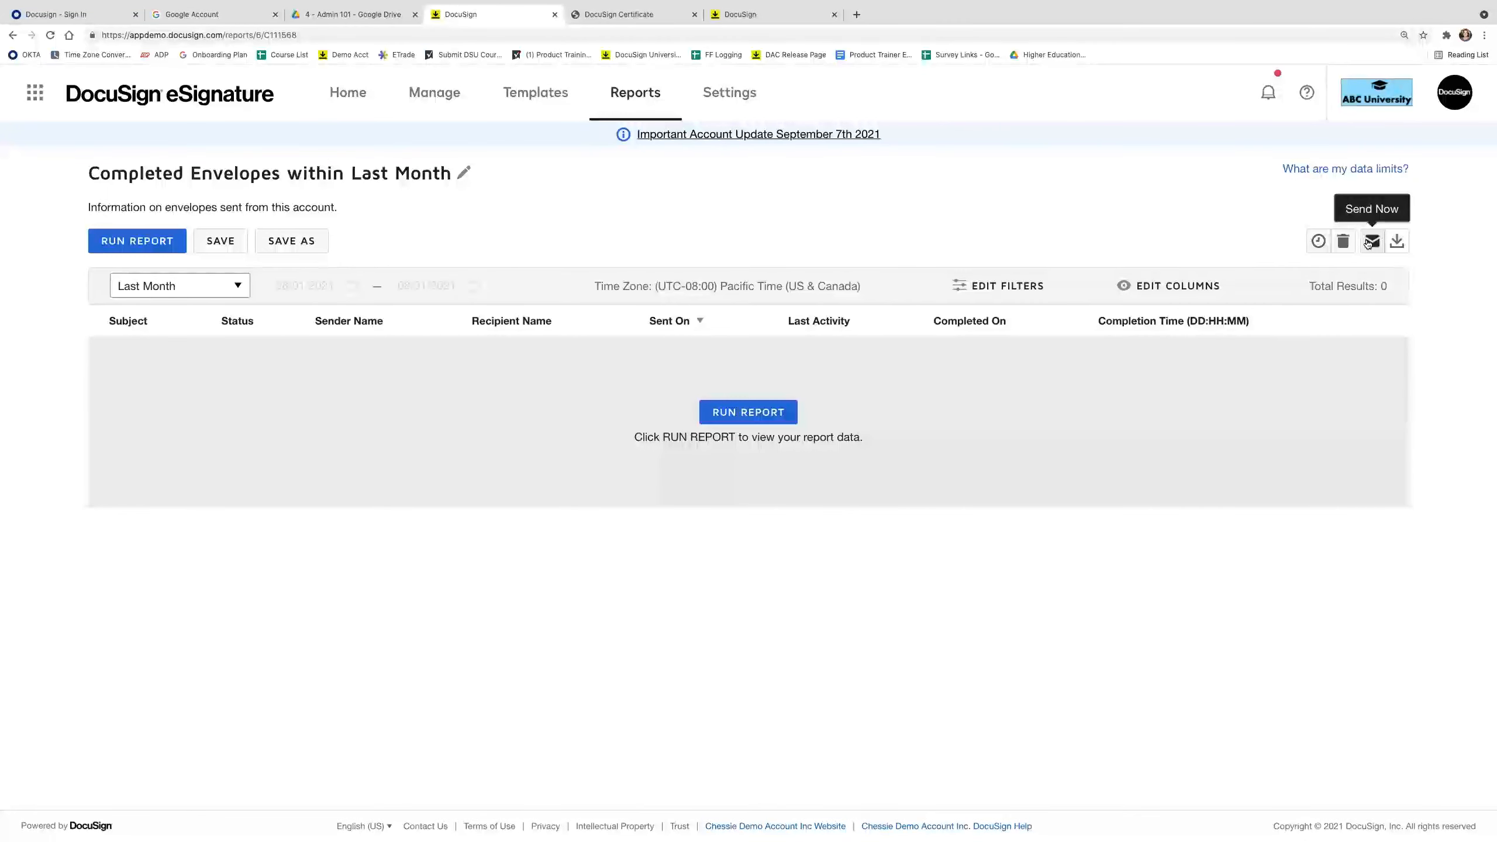
pyautogui.click(1315, 248)
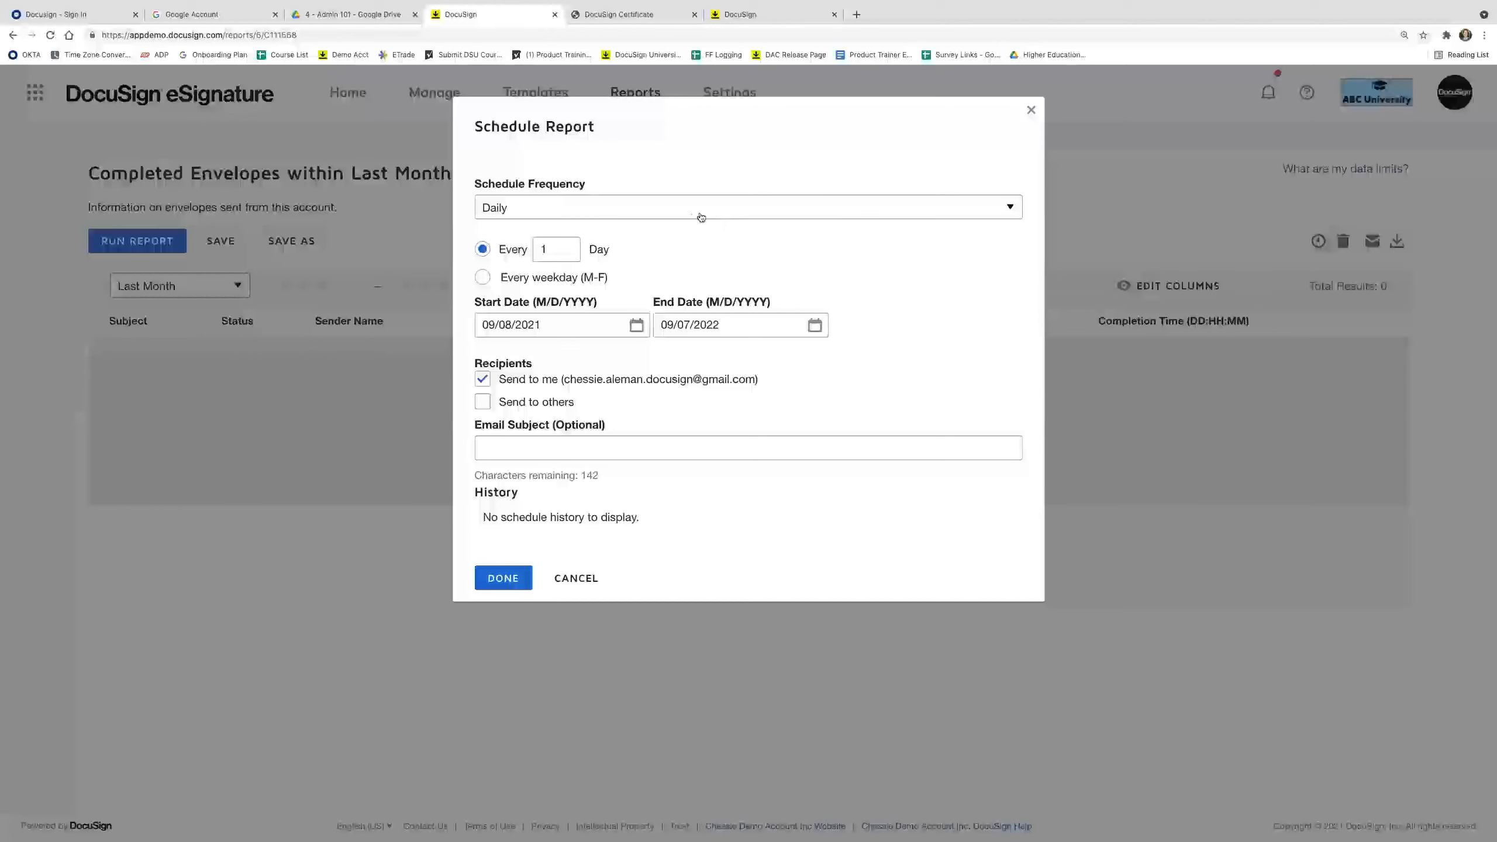
pyautogui.click(697, 211)
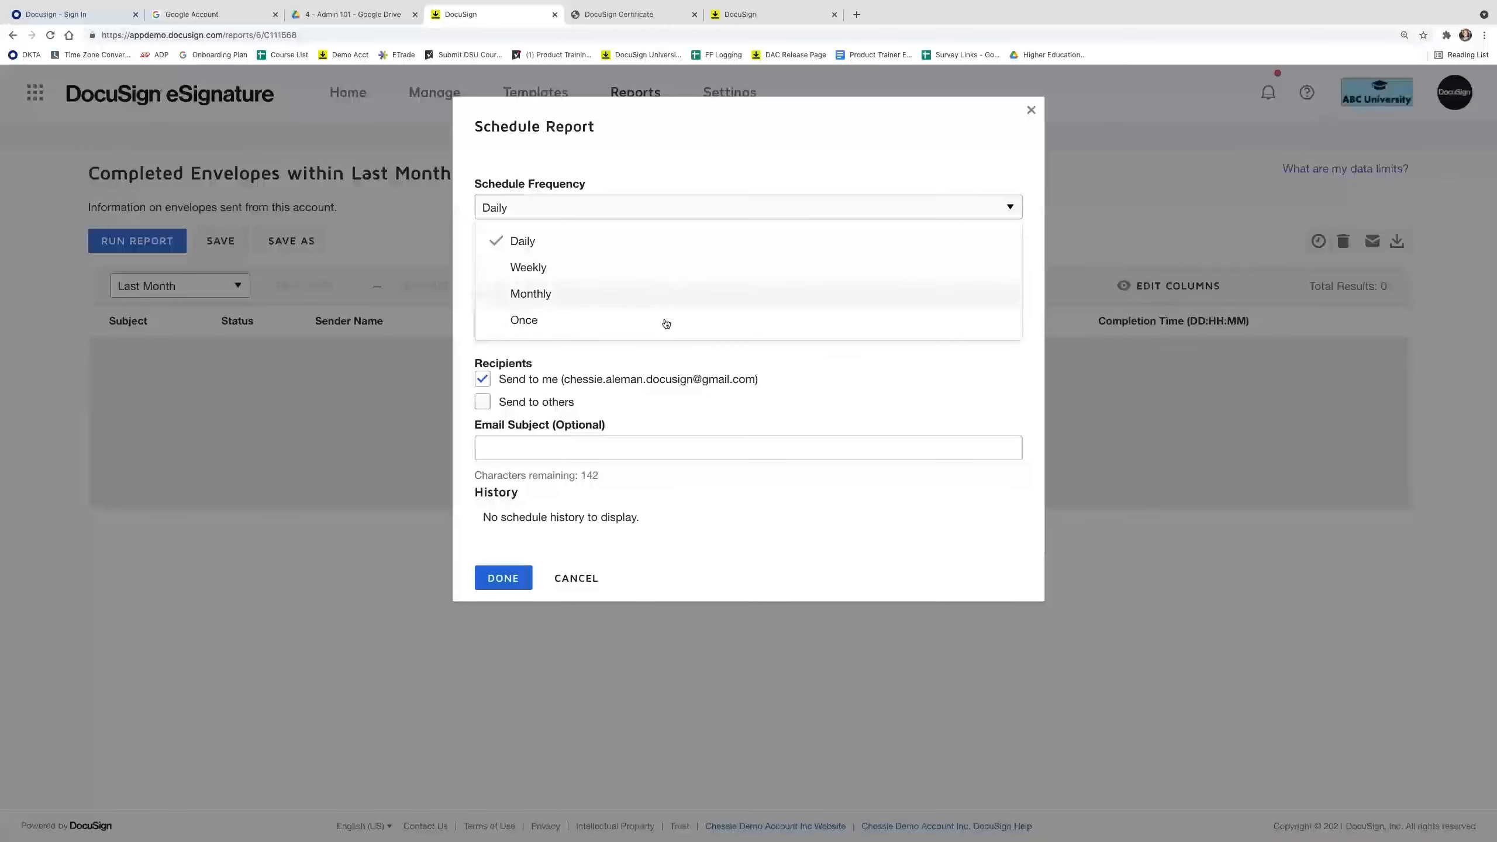
pyautogui.click(631, 341)
pyautogui.click(589, 207)
pyautogui.click(590, 230)
pyautogui.click(636, 391)
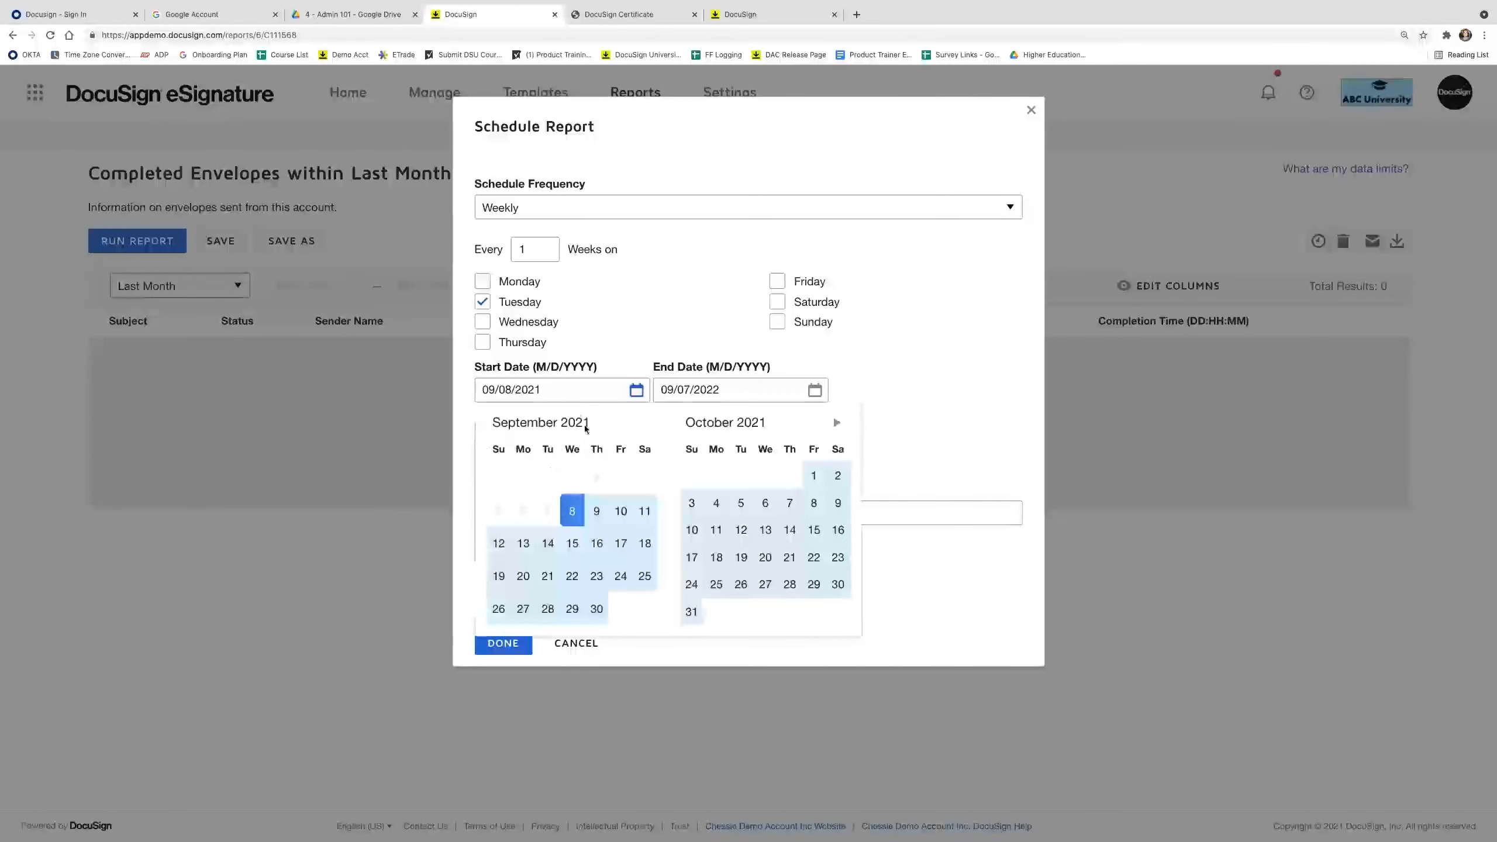
pyautogui.click(548, 543)
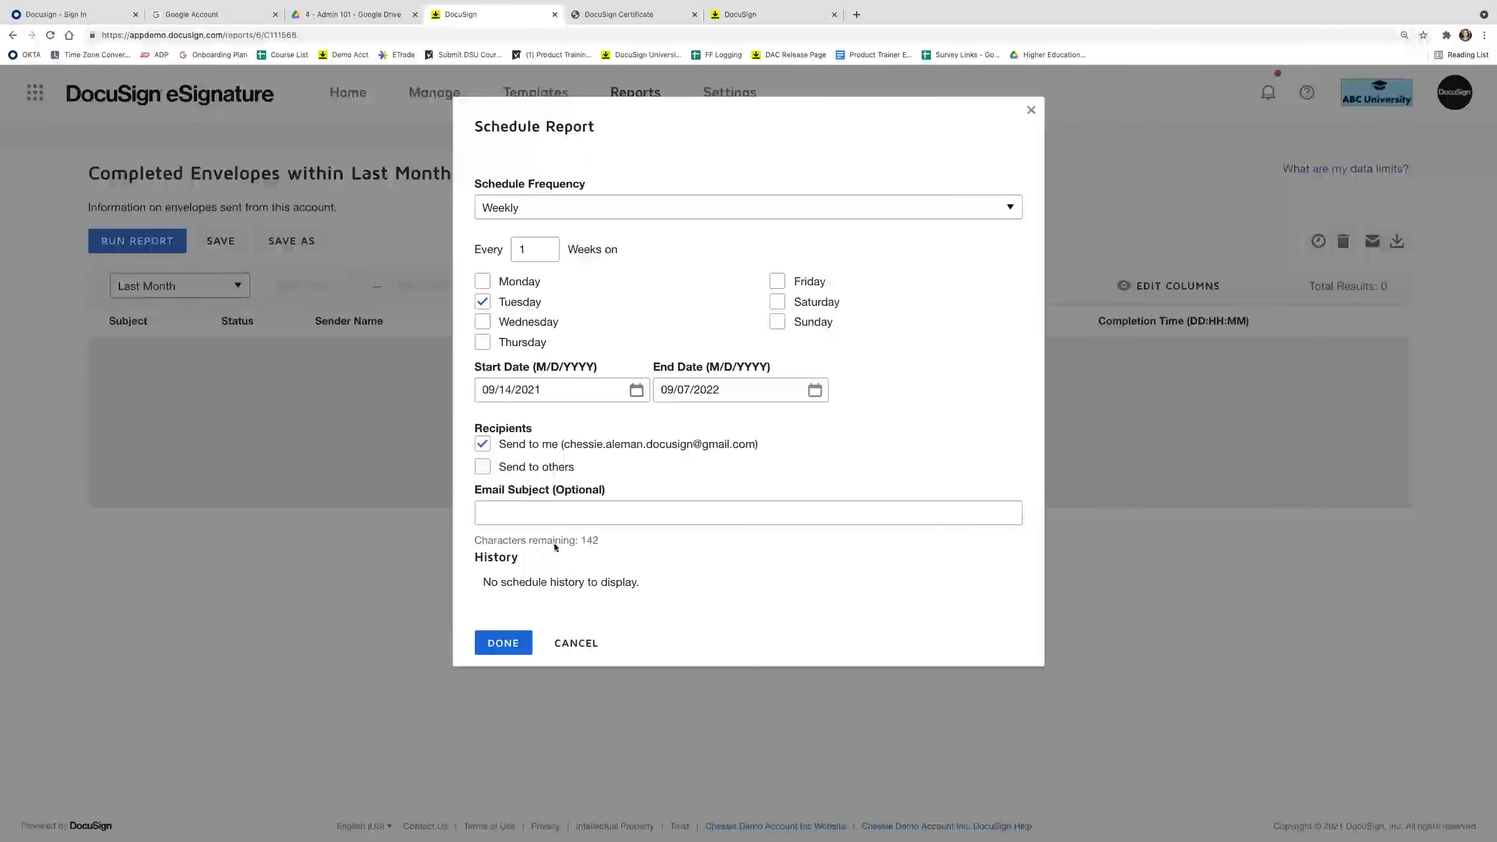
pyautogui.click(814, 391)
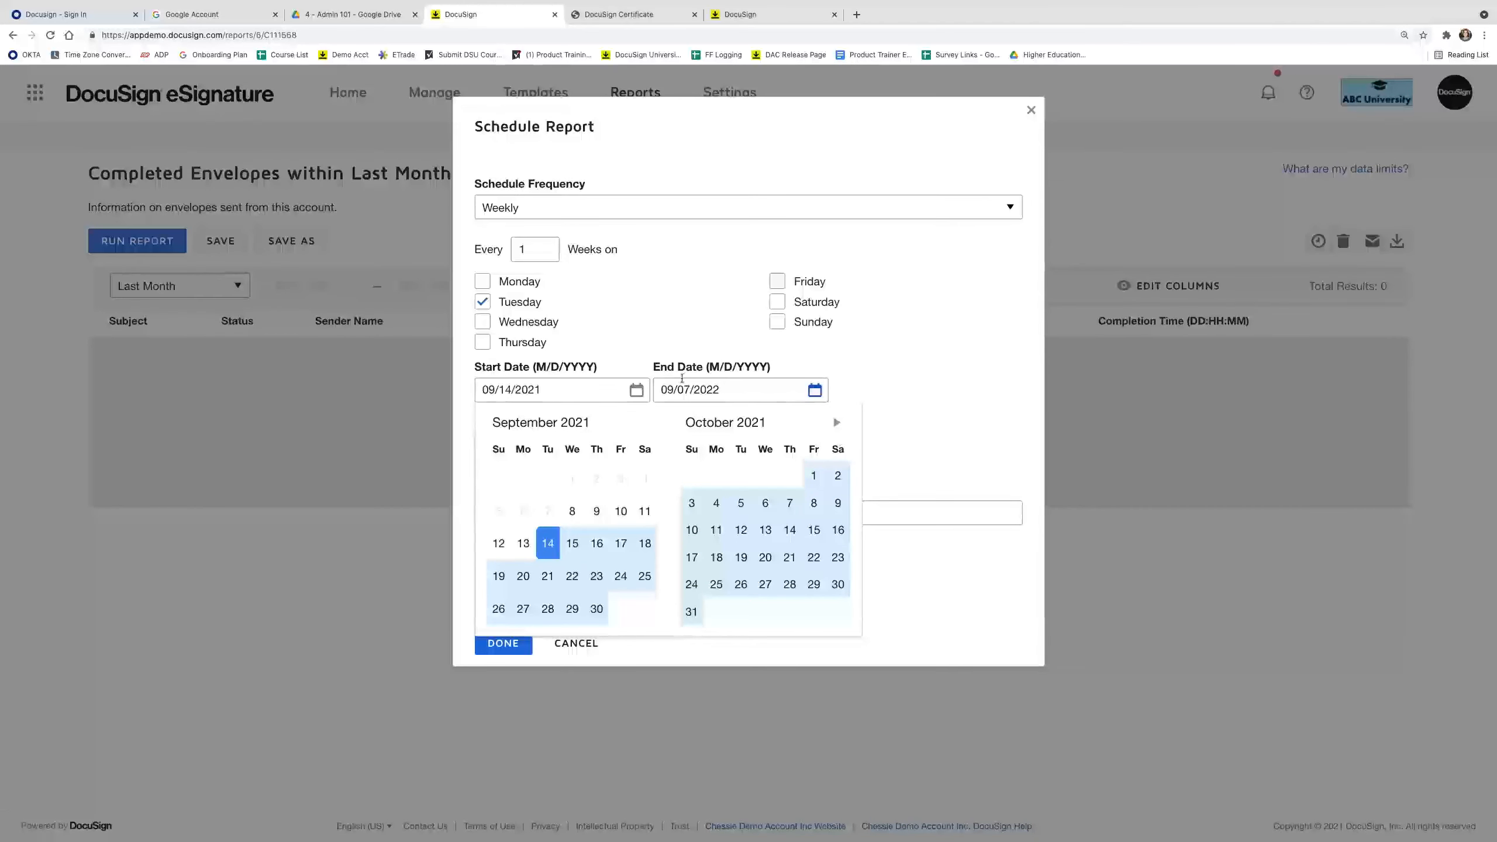
pyautogui.click(625, 349)
pyautogui.click(522, 348)
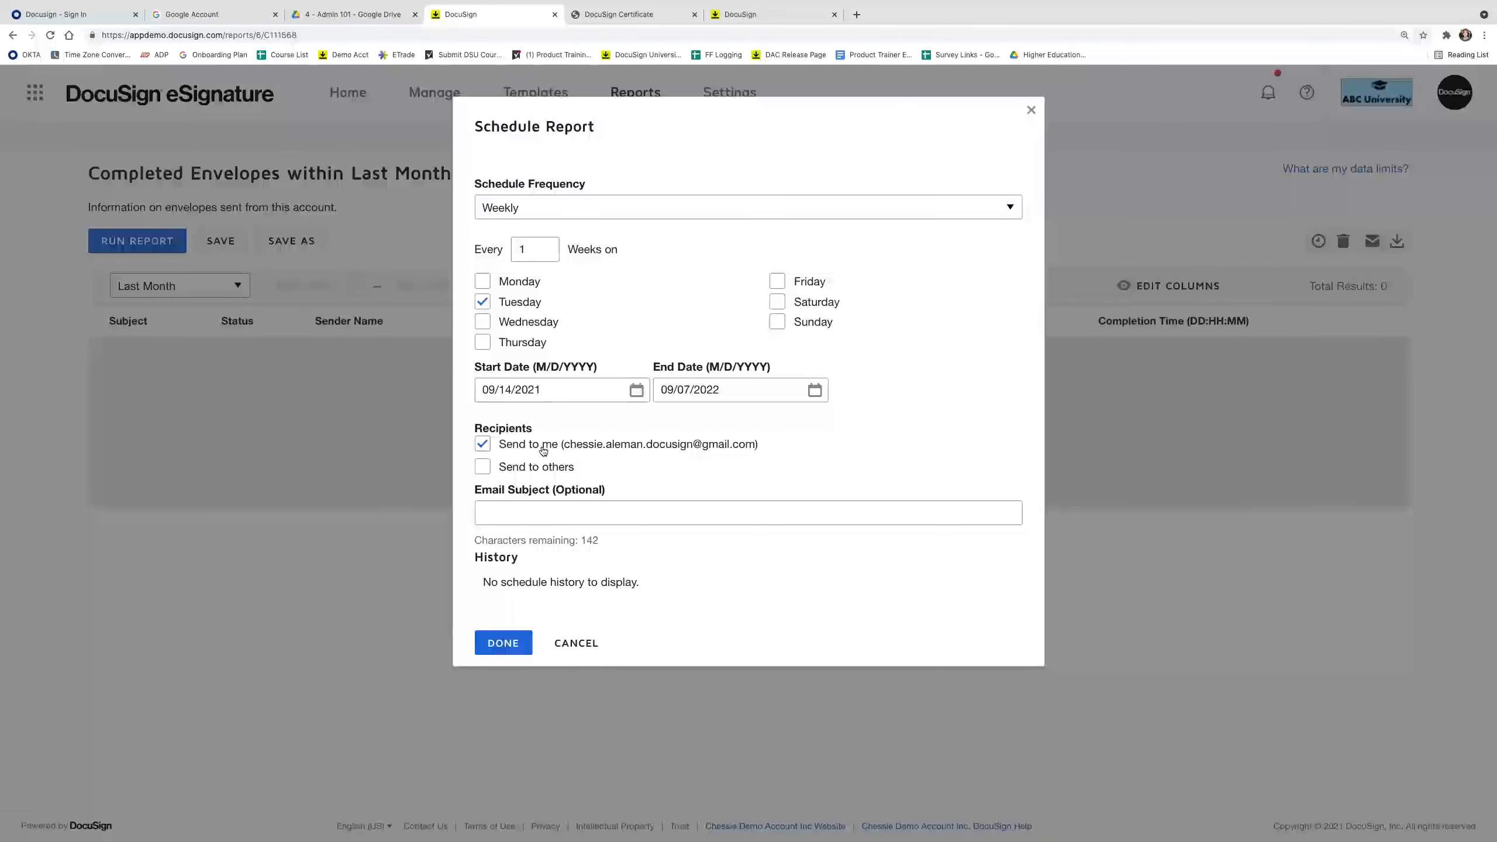
pyautogui.click(546, 469)
pyautogui.click(553, 501)
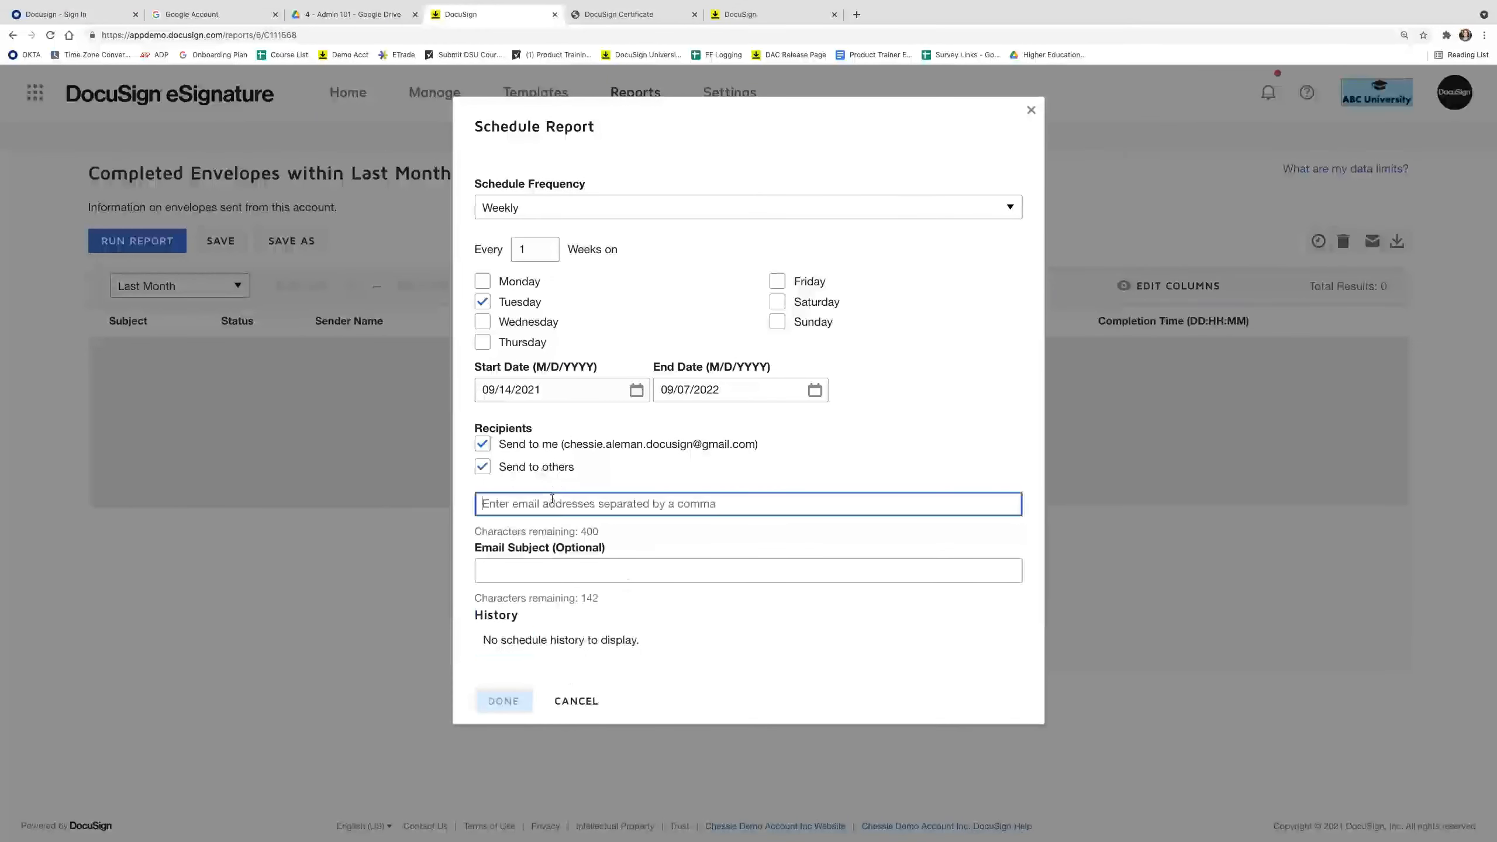
pyautogui.click(583, 569)
pyautogui.write('Weekly')
pyautogui.write(':')
pyautogui.press('BackSpace')
pyautogui.press('BackSpace')
pyautogui.write('COmp')
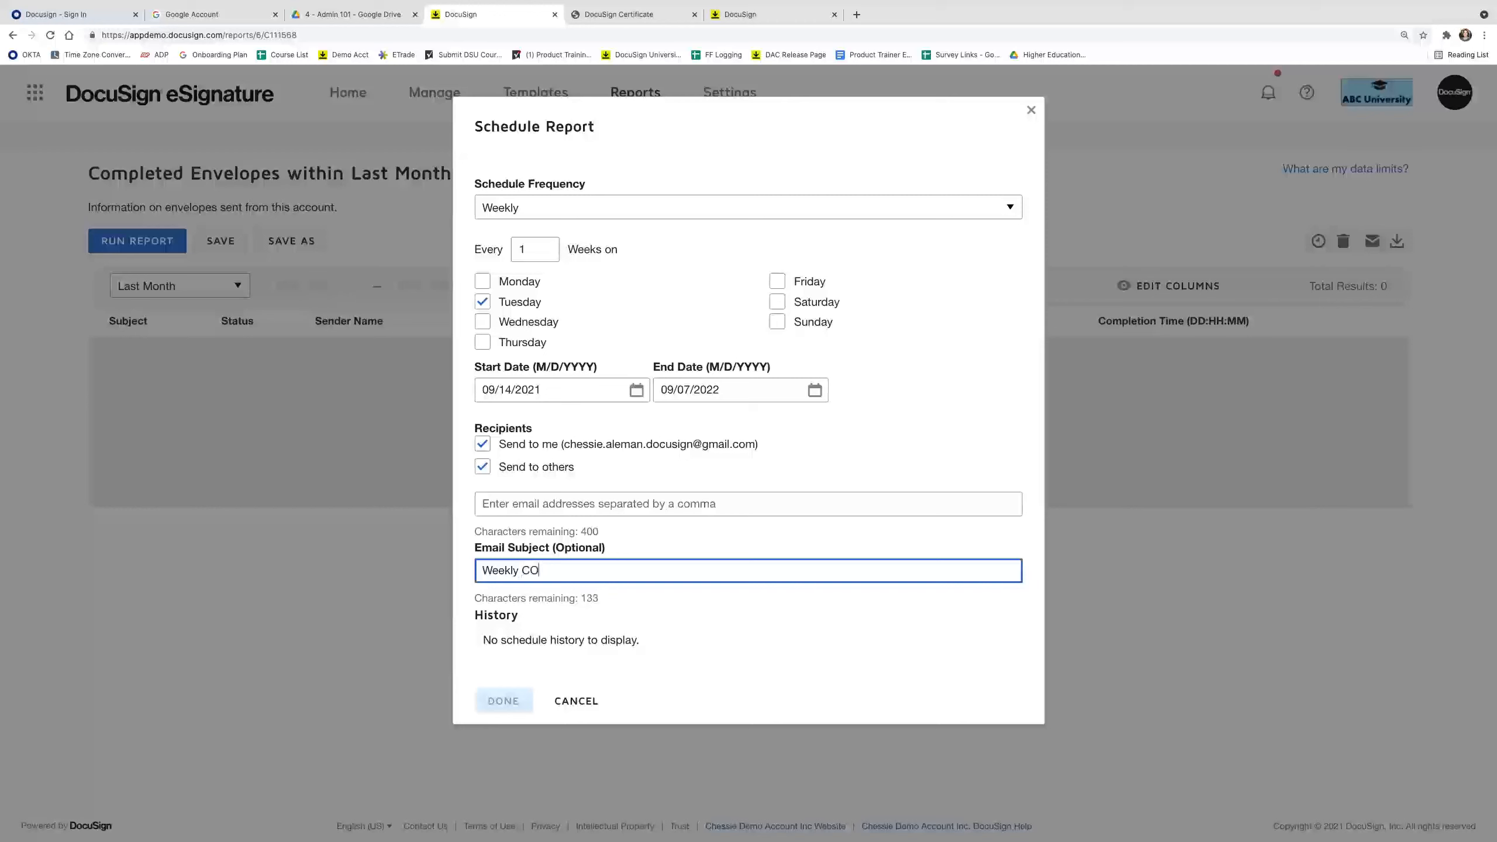
pyautogui.press('BackSpace')
pyautogui.press('BackSpace')
pyautogui.press('BackSpace')
pyautogui.write('ompletion Report')
pyautogui.click(576, 701)
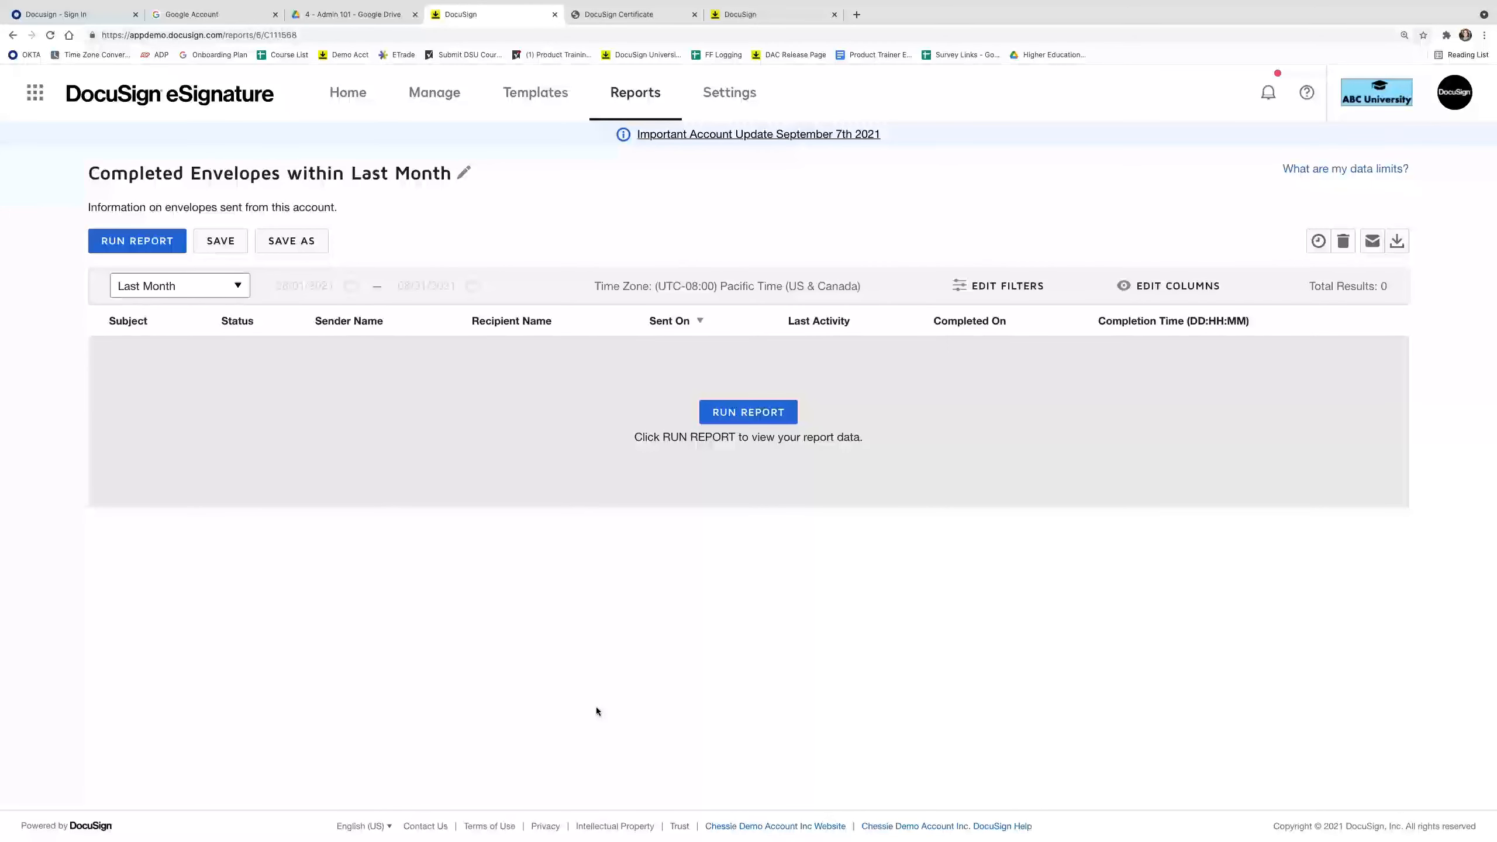
# Run the Completed Envelopes within Last Month report, confirm its column selection, and regenerate it.
pyautogui.click(763, 413)
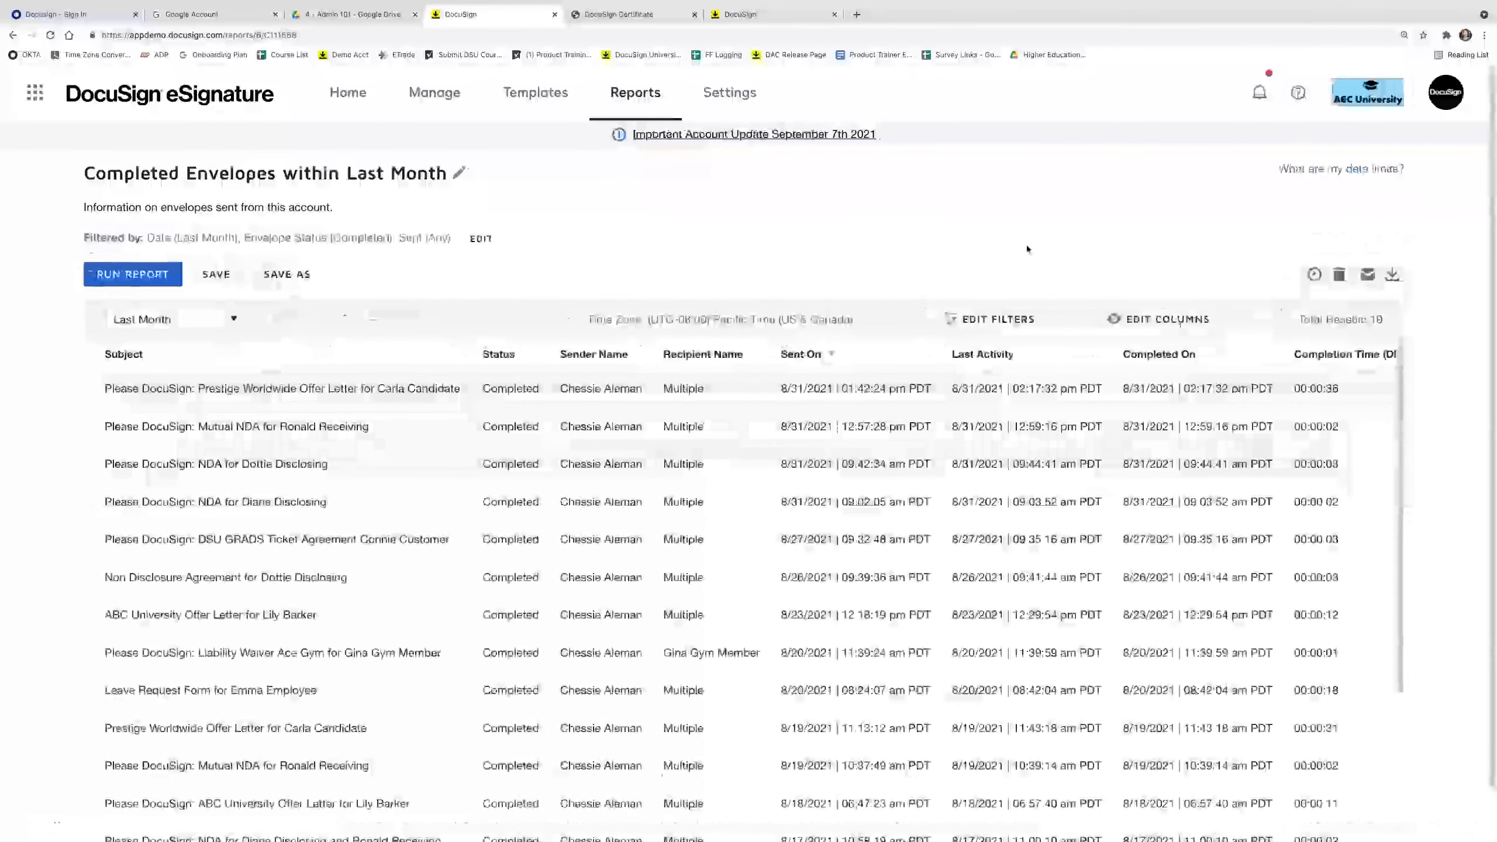
pyautogui.scroll(-1, 1055, 201)
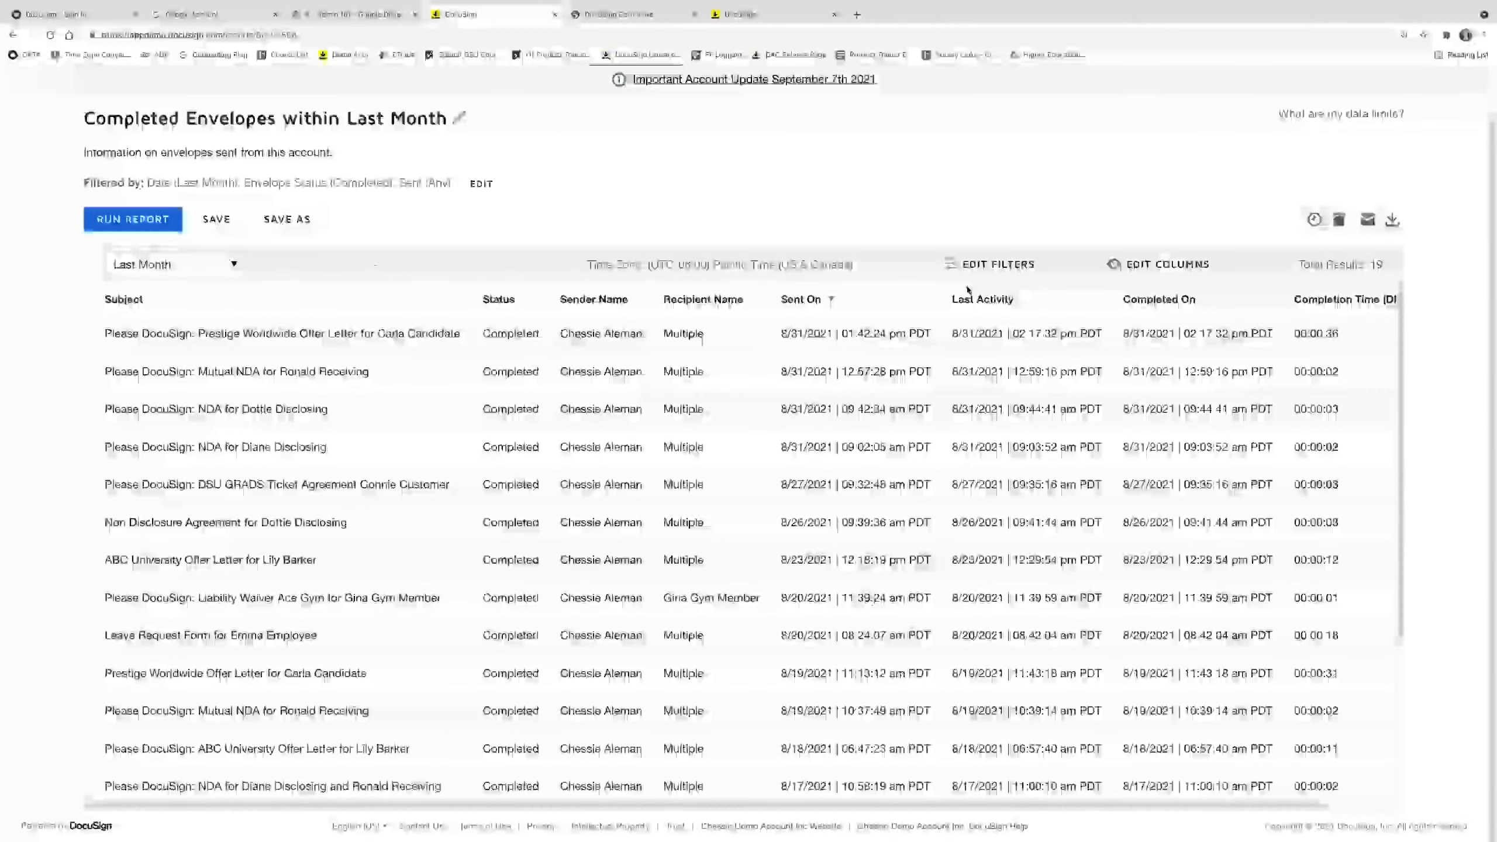
pyautogui.click(1173, 265)
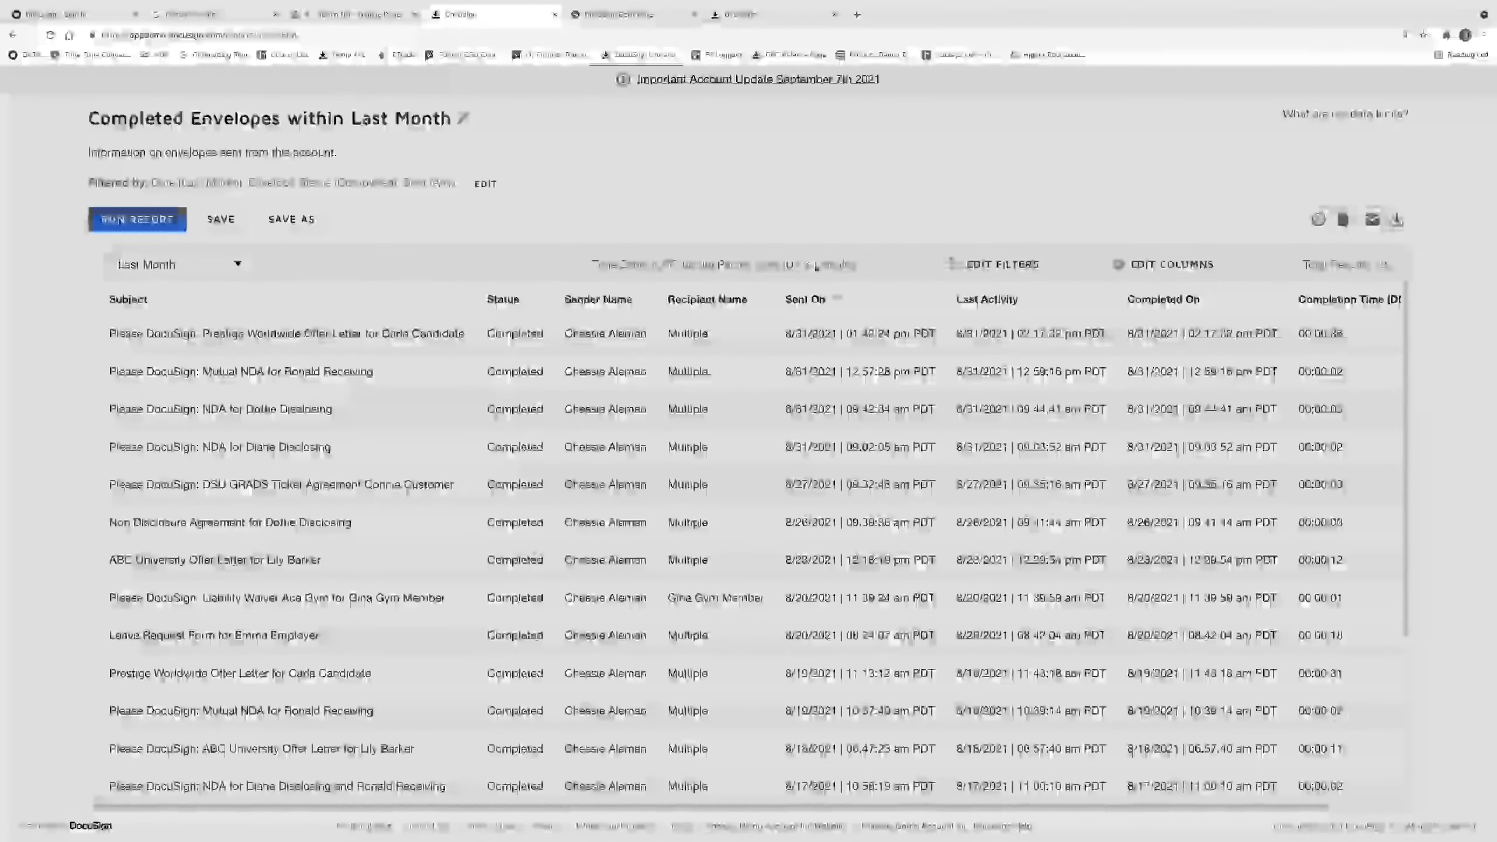
pyautogui.scroll(-3, 719, 322)
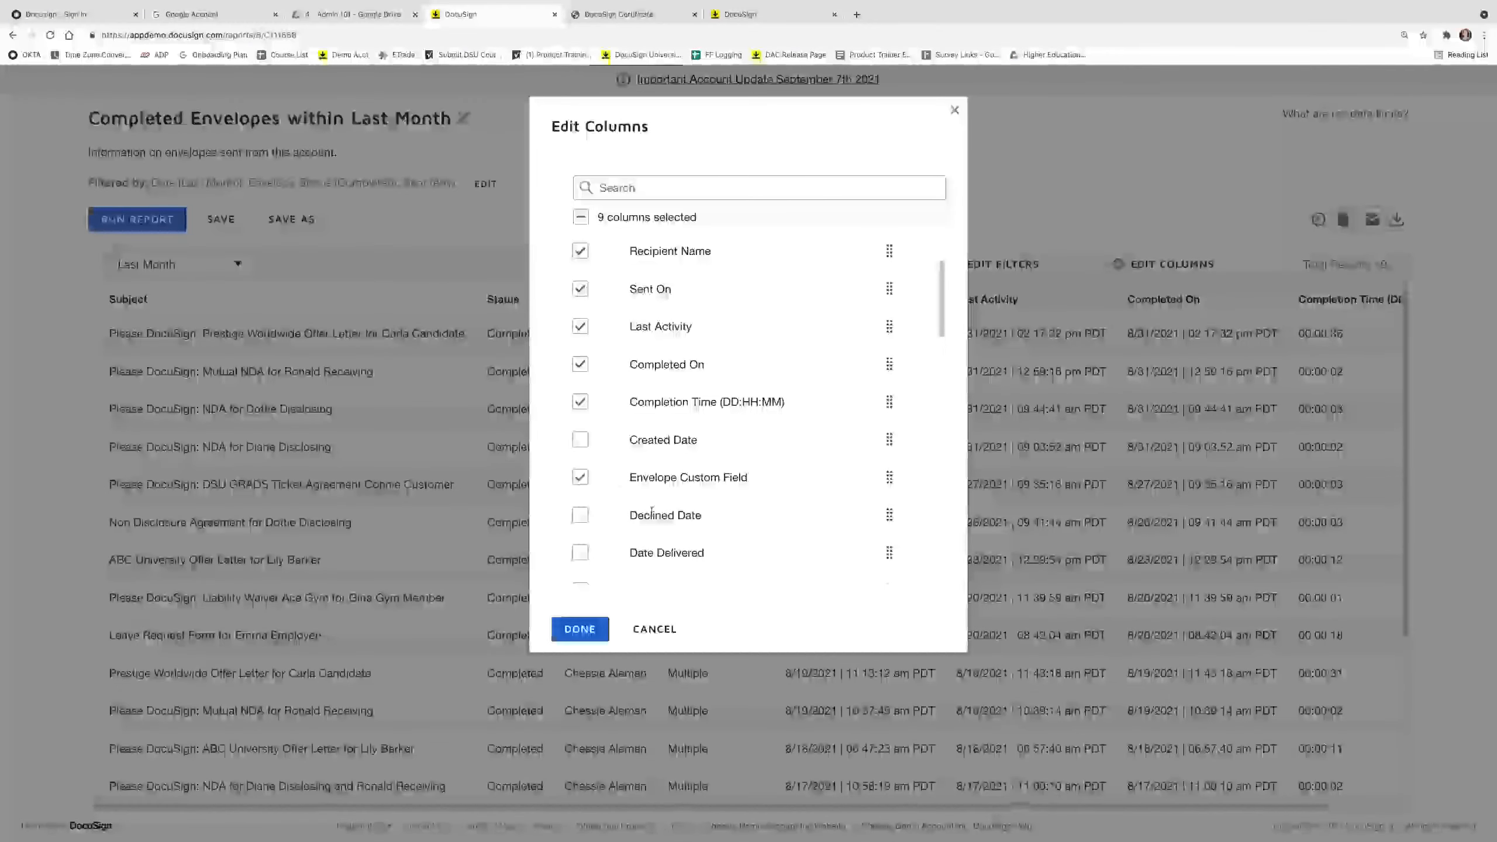
pyautogui.click(575, 629)
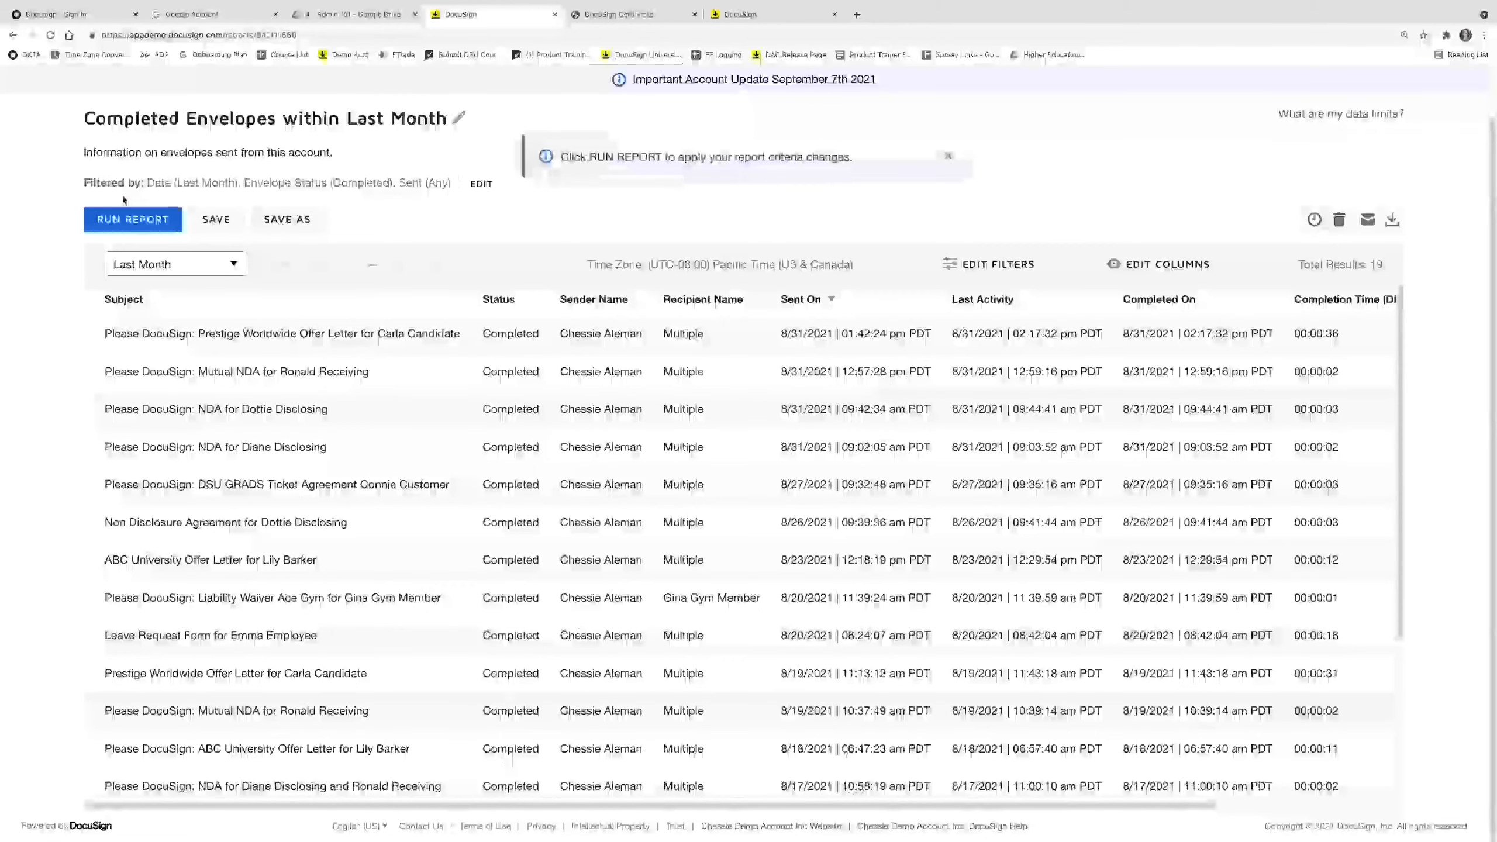
pyautogui.click(129, 218)
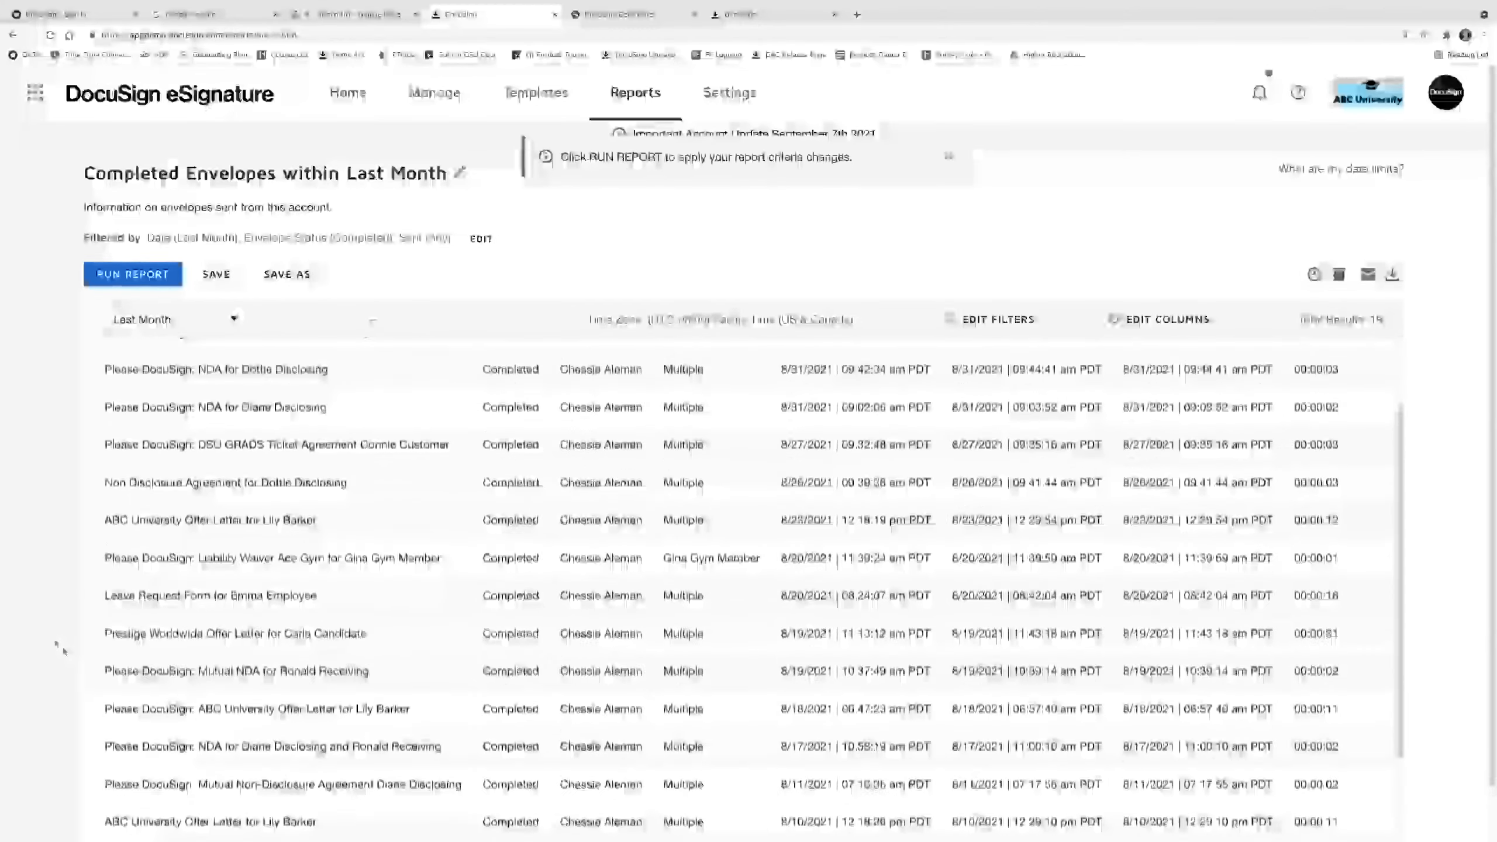
# Scroll through the report's results table to review the envelopes.
pyautogui.scroll(-2, 56, 644)
pyautogui.moveTo(177, 805); pyautogui.dragTo(619, 827)
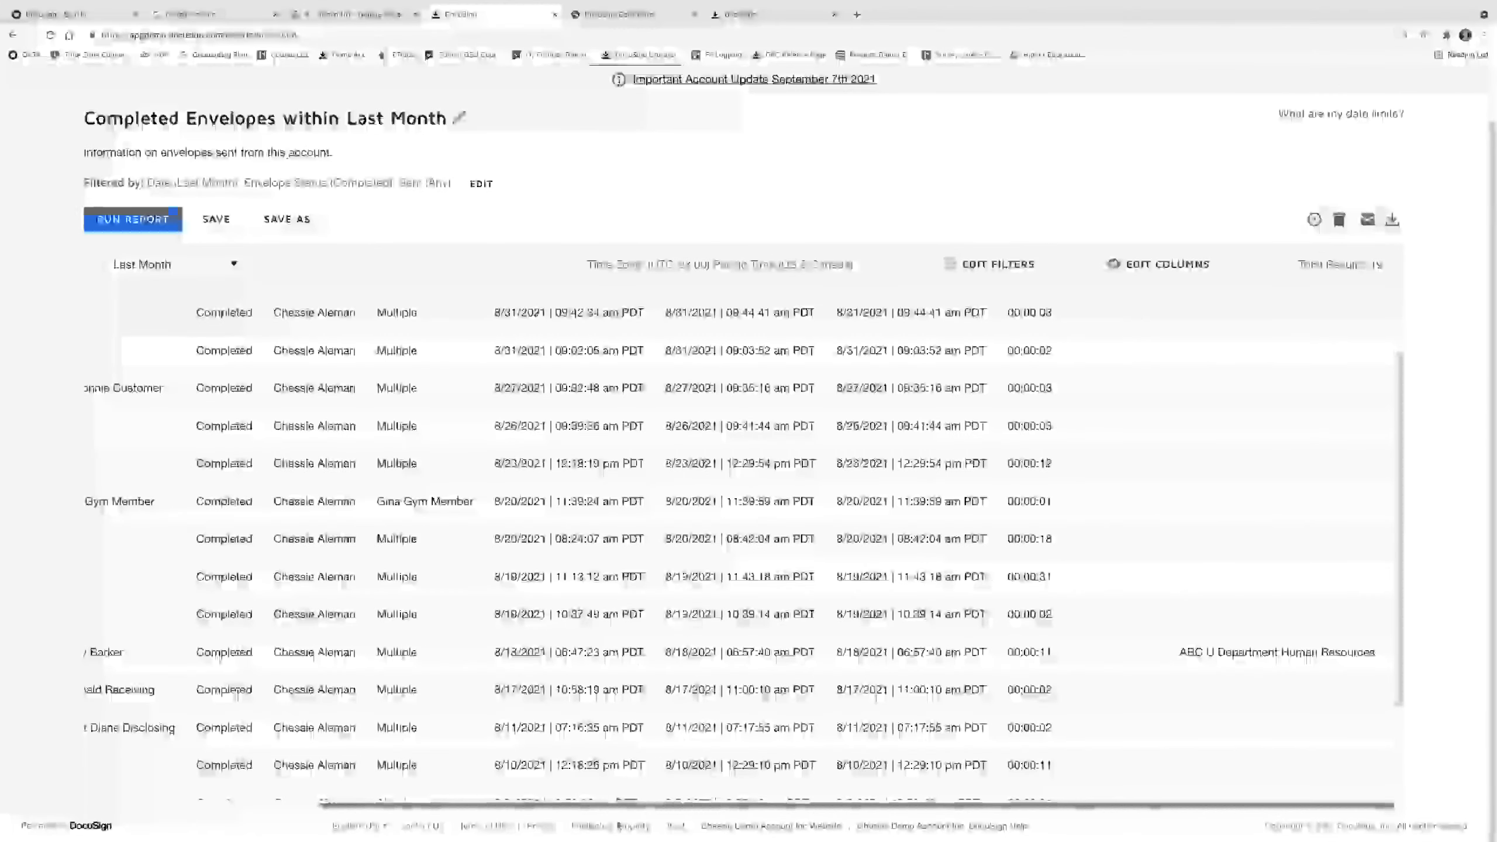
pyautogui.scroll(2, 1127, 418)
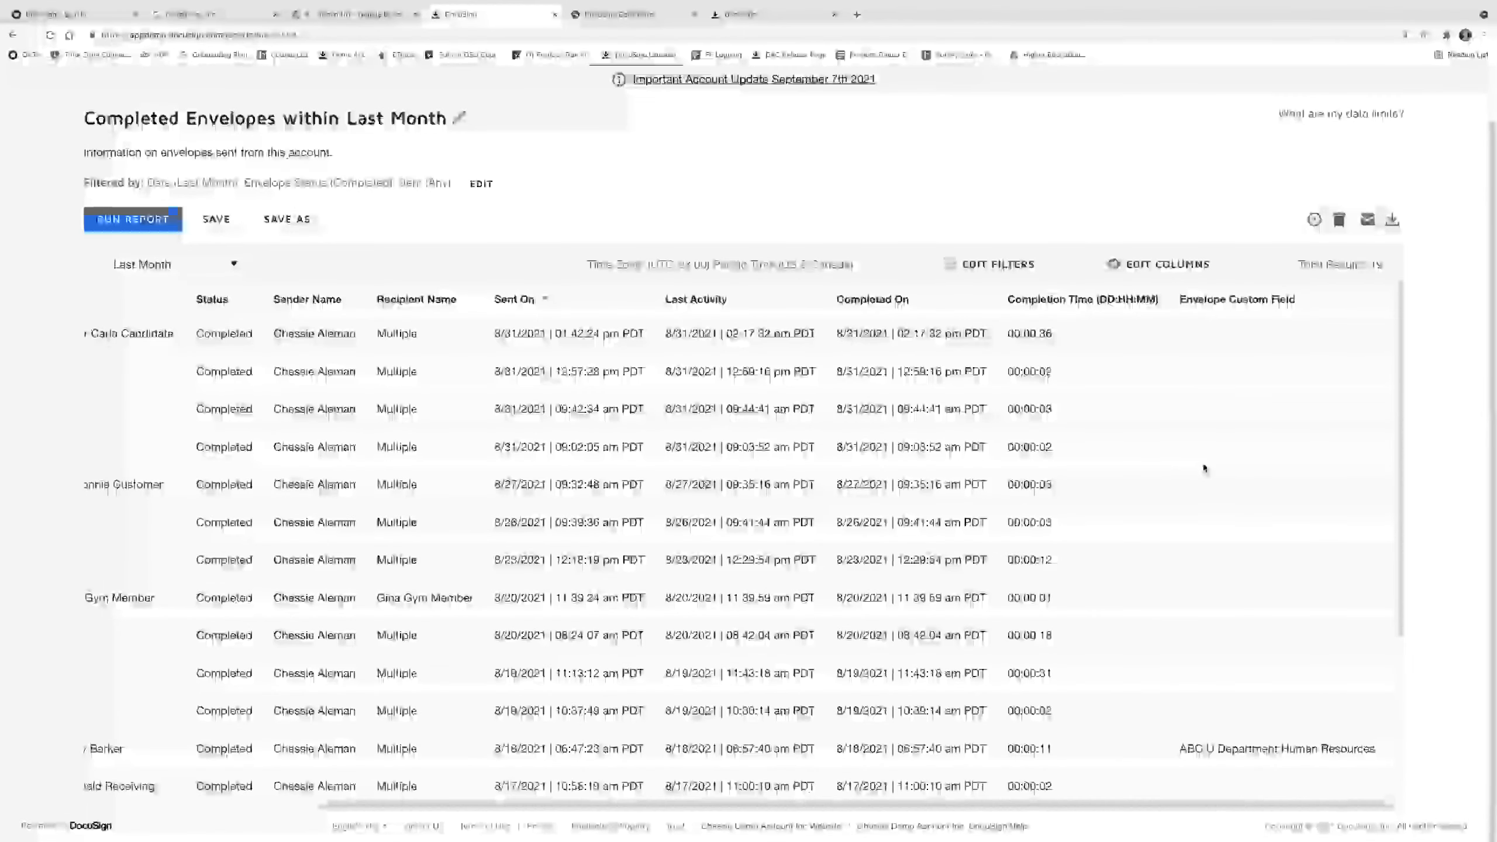
pyautogui.scroll(-1, 1204, 472)
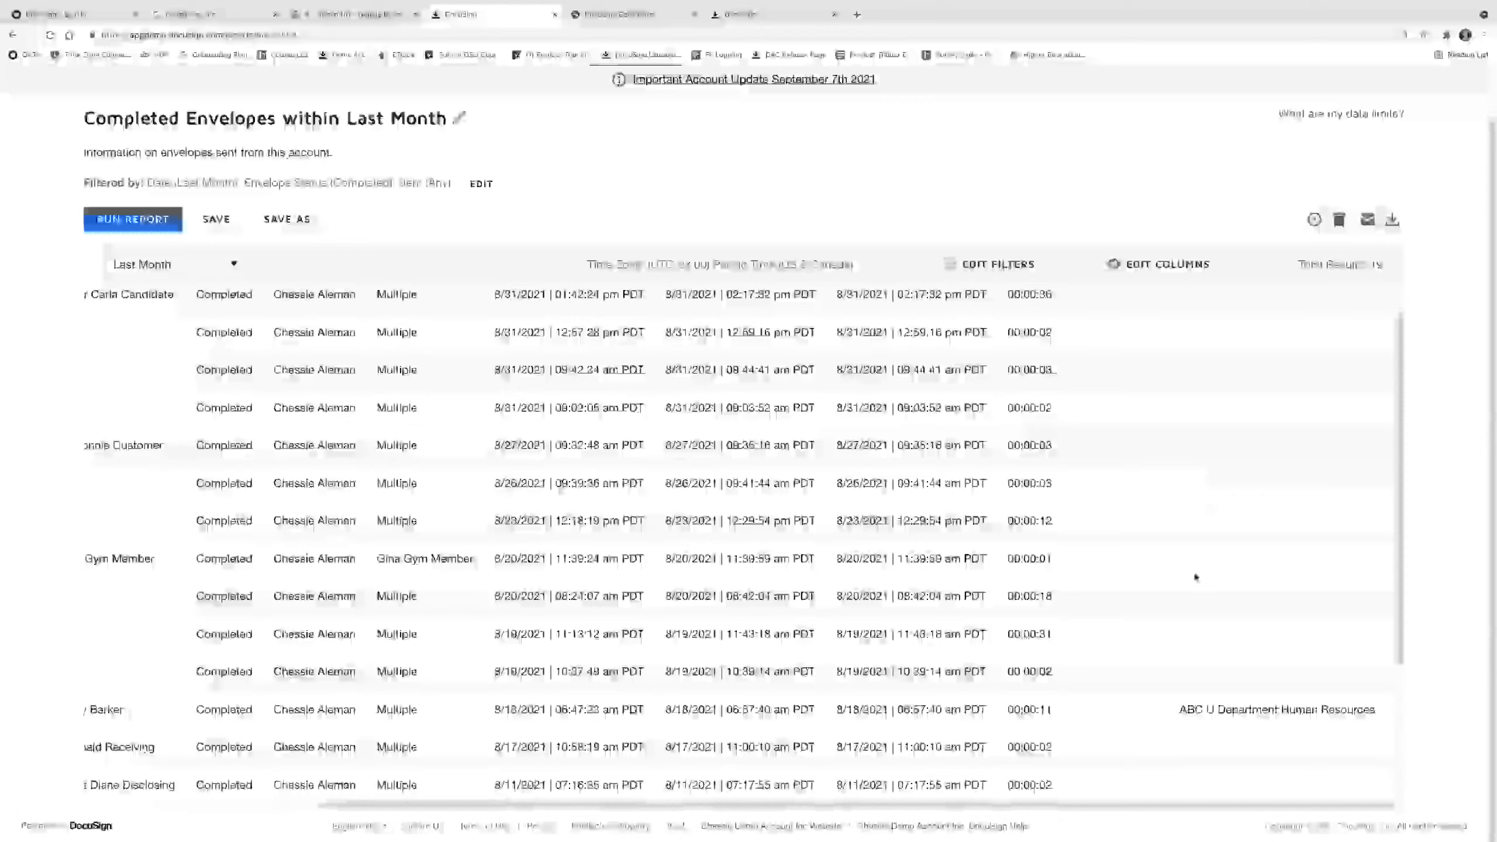
pyautogui.scroll(-1, 1196, 581)
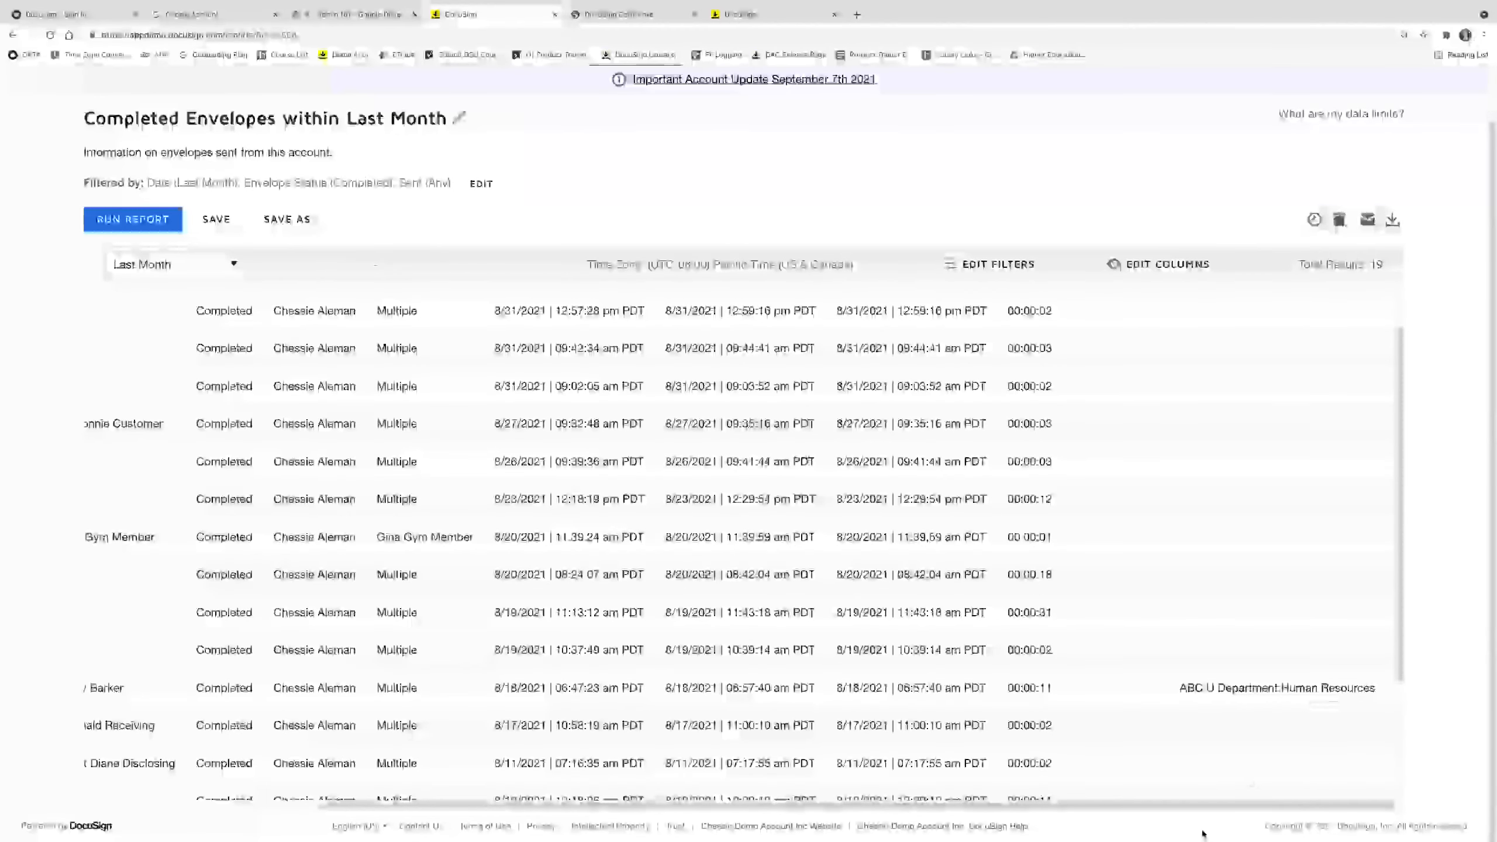
pyautogui.moveTo(1197, 808)
pyautogui.mouseDown()
pyautogui.moveTo(1067, 818)
pyautogui.moveTo(1206, 812)
pyautogui.mouseUp()
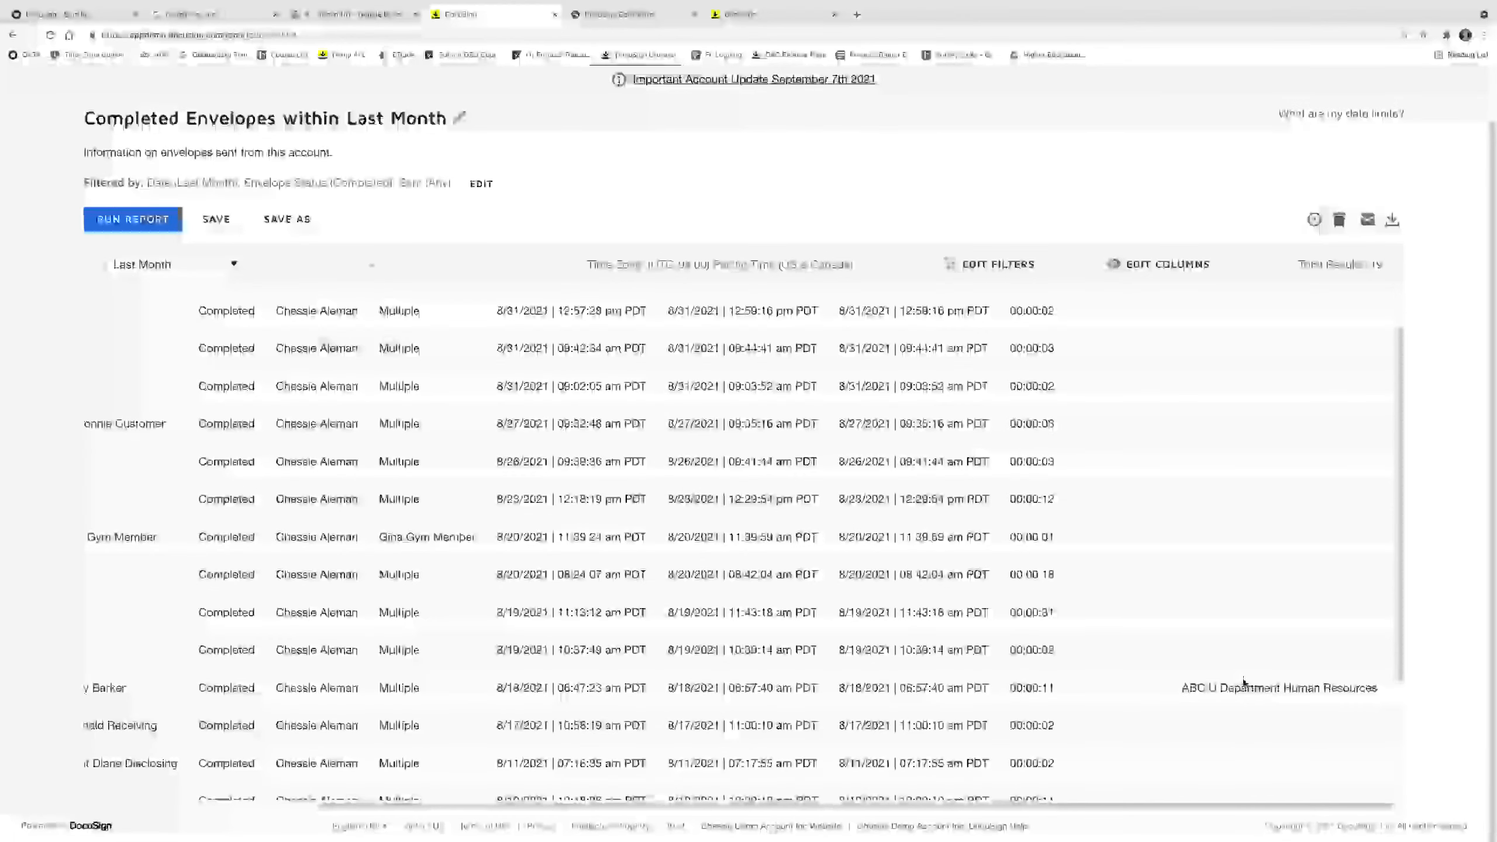
pyautogui.scroll(2, 1100, 645)
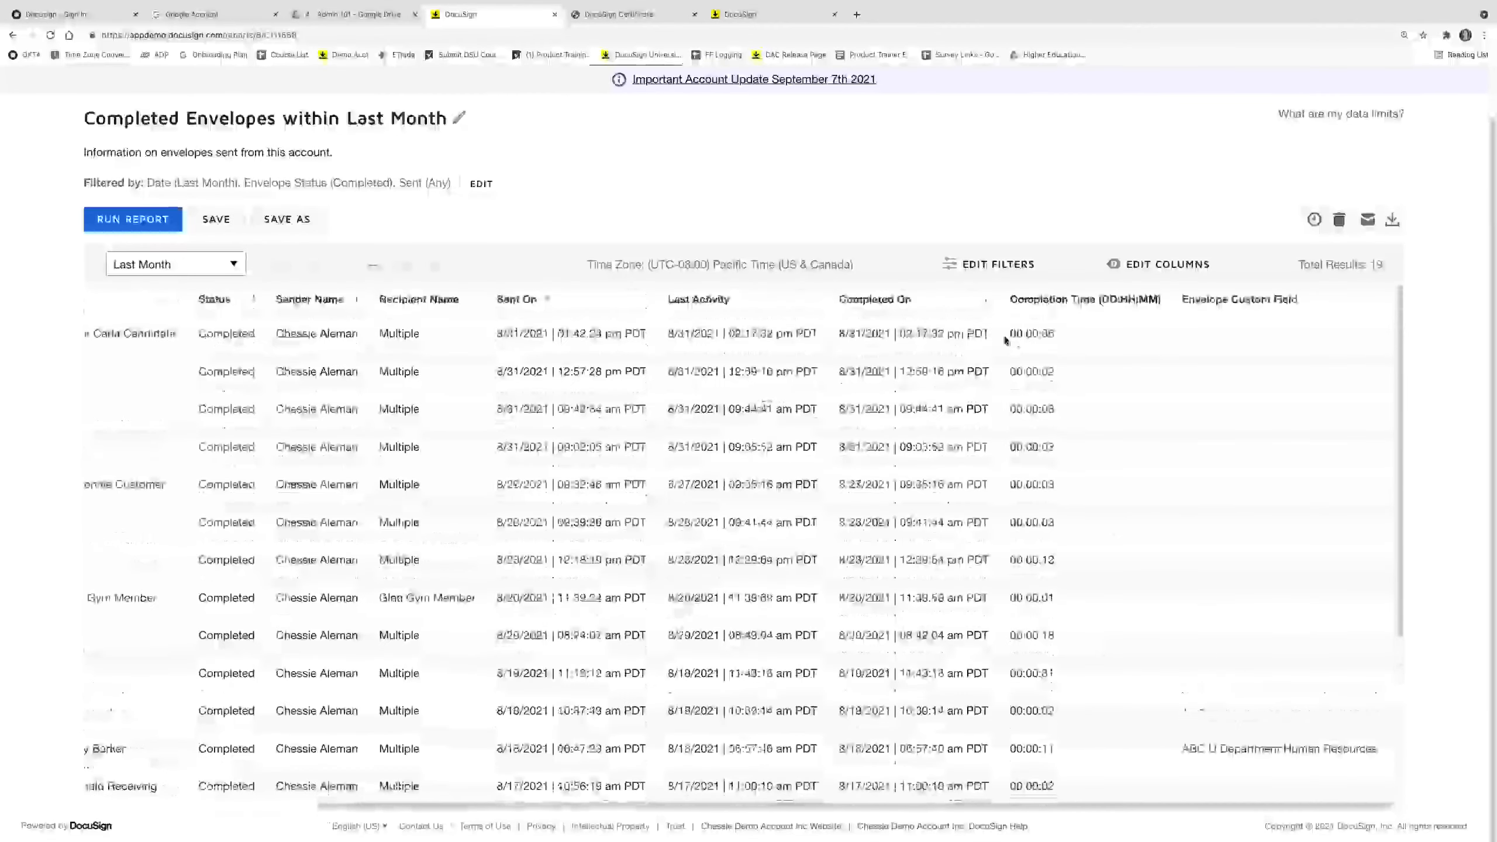
# Browse the report's available columns without changes, then go to the admin Settings overview.
pyautogui.click(1170, 267)
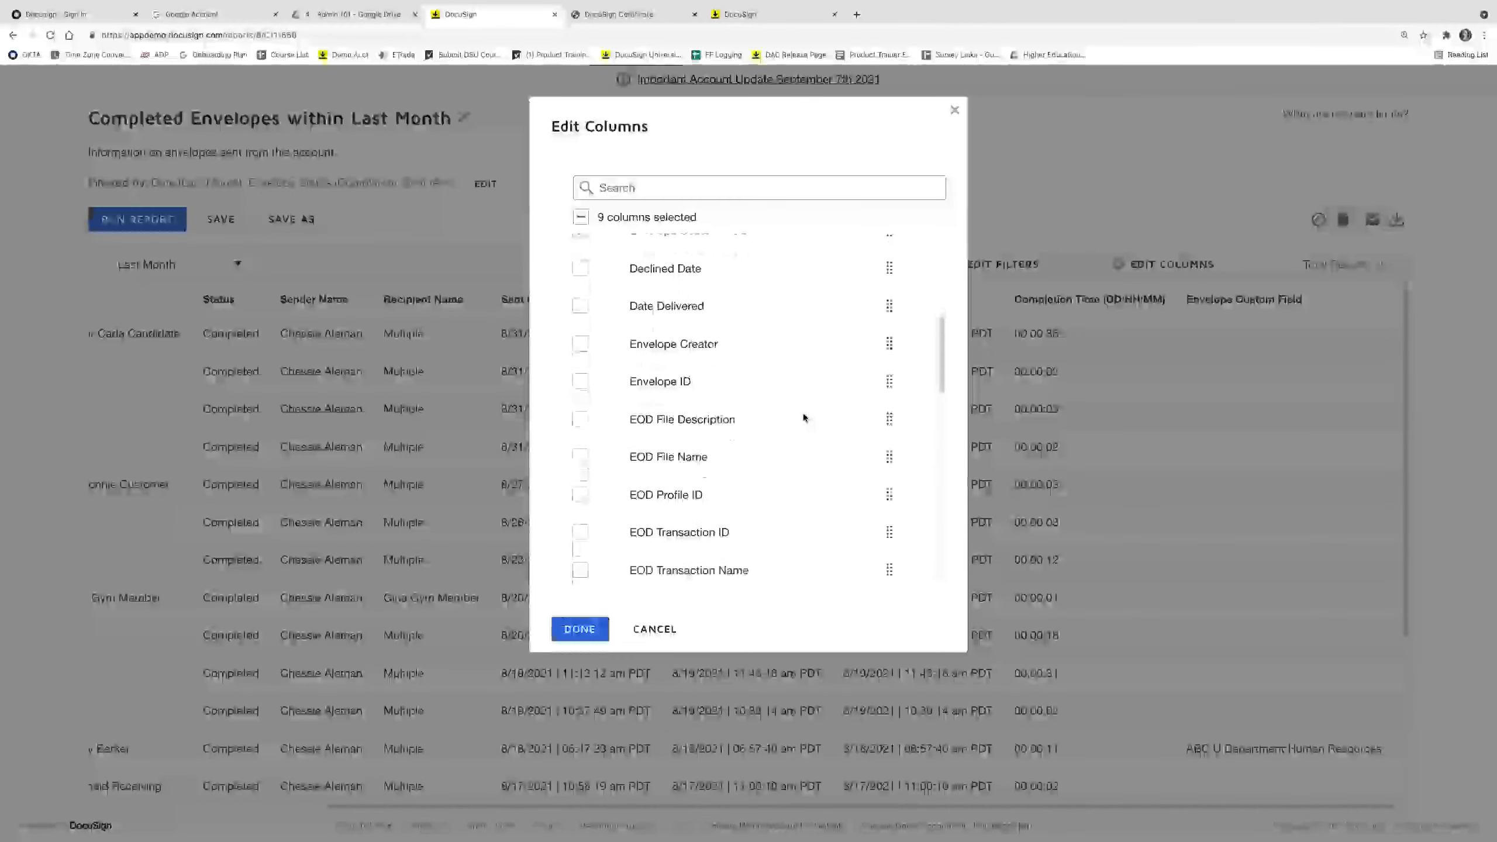
pyautogui.scroll(-6, 802, 414)
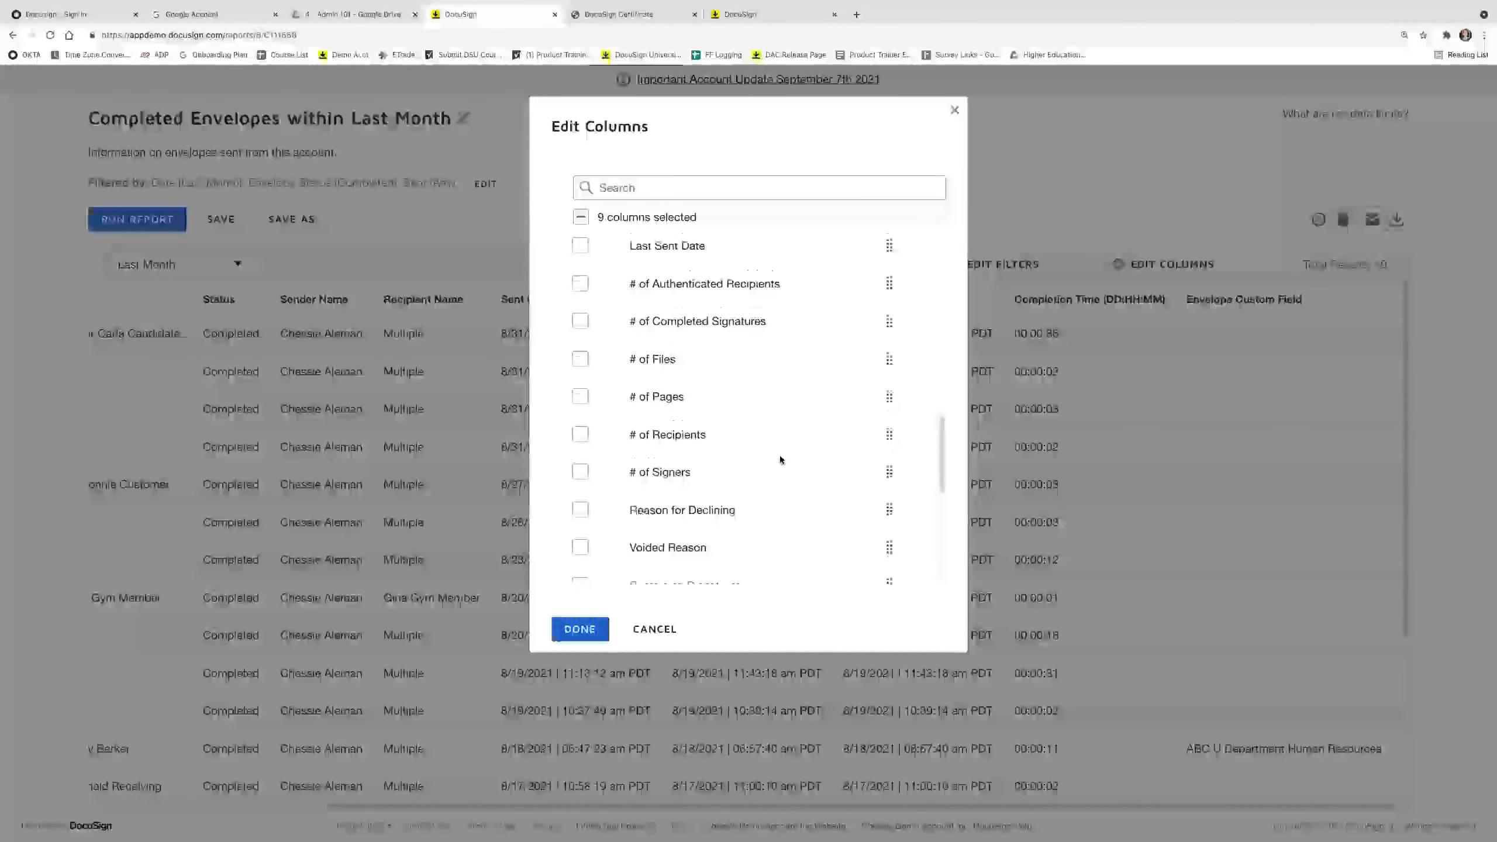
pyautogui.scroll(-8, 780, 460)
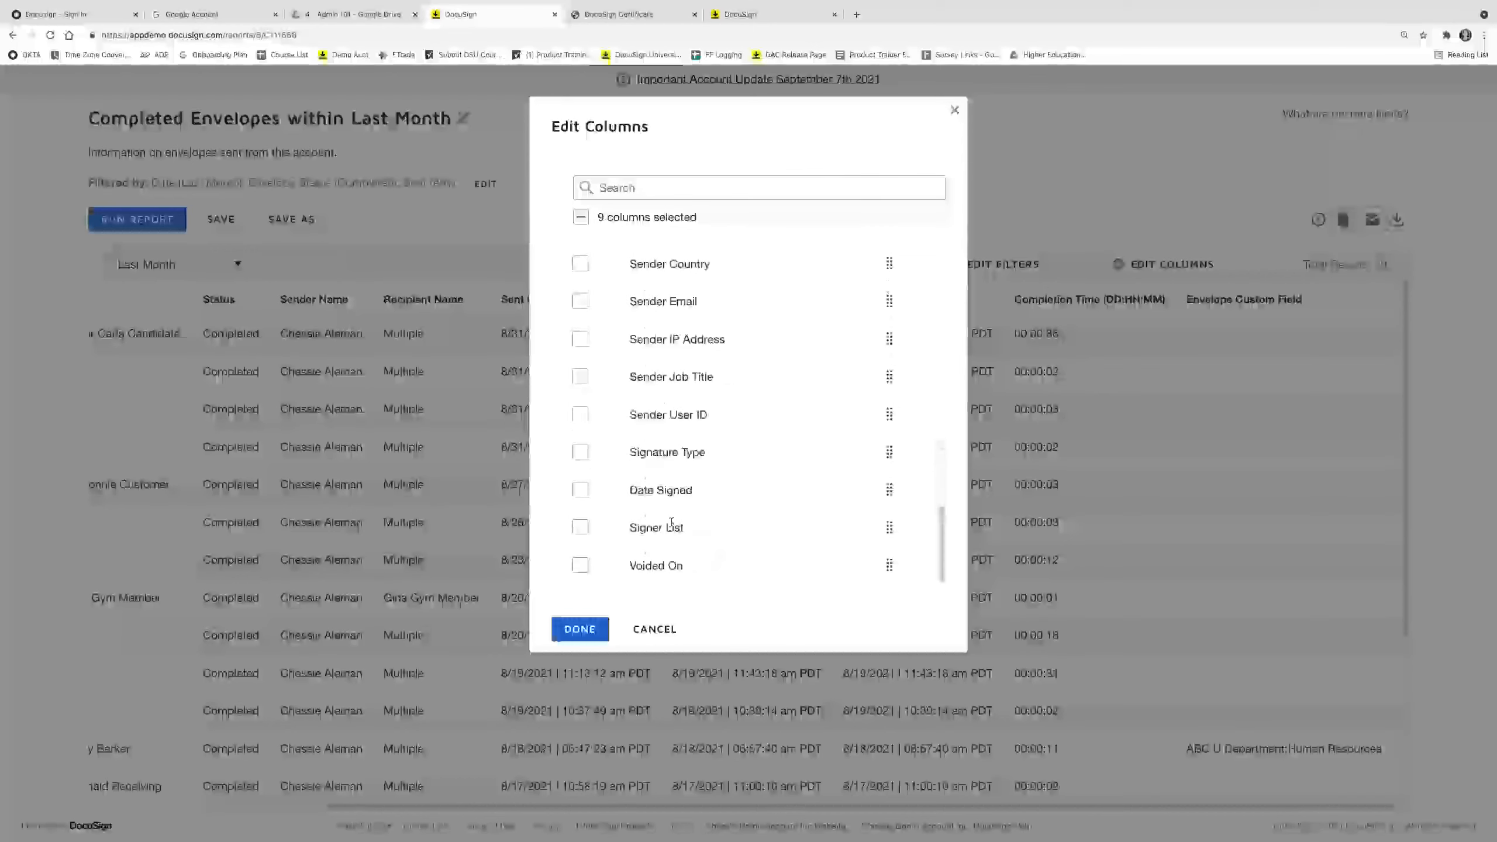
pyautogui.click(652, 630)
pyautogui.scroll(2, 916, 231)
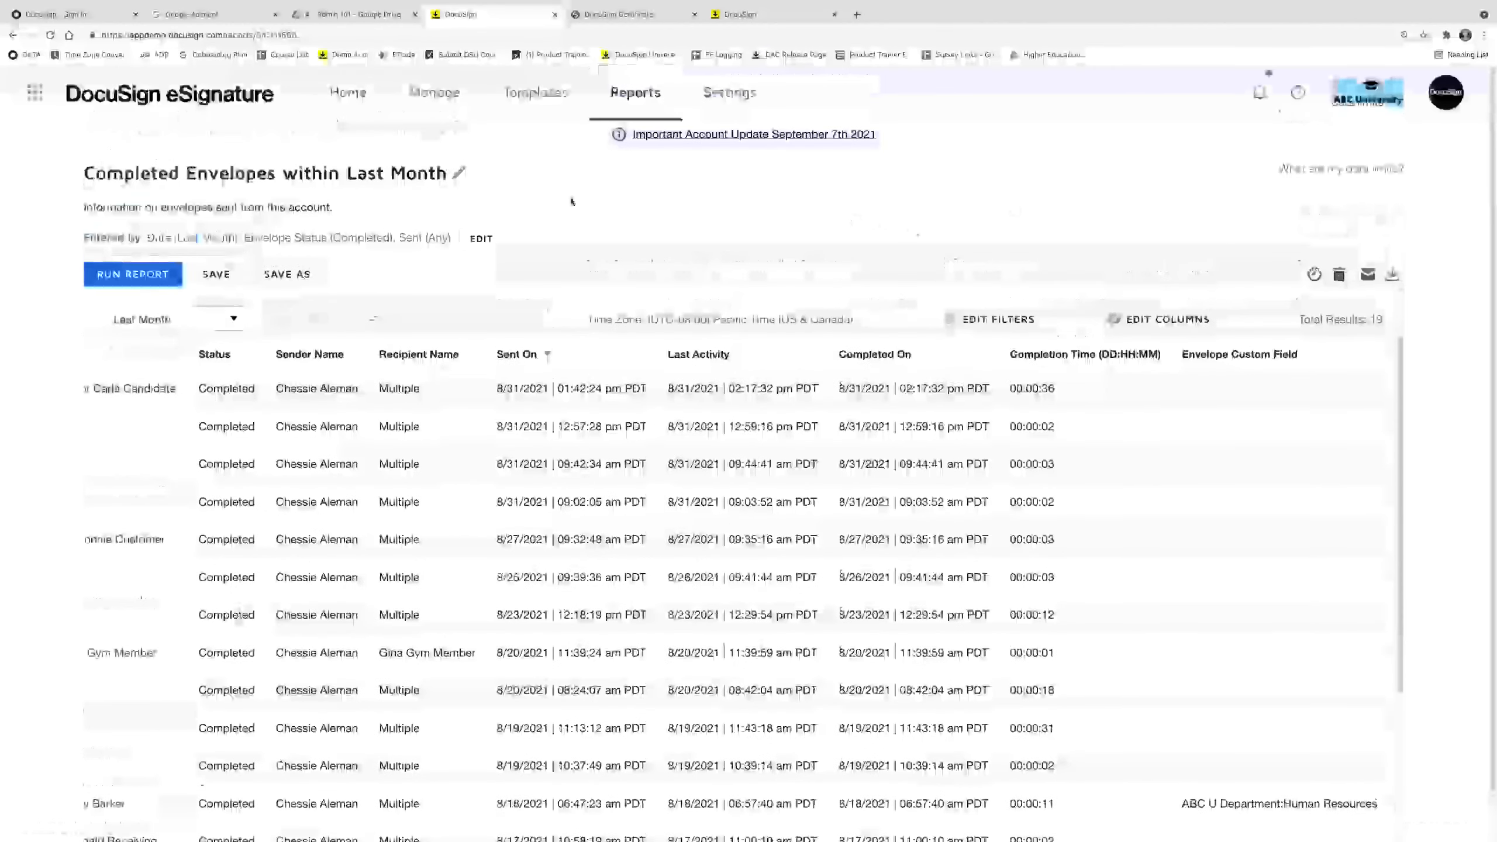
pyautogui.click(723, 94)
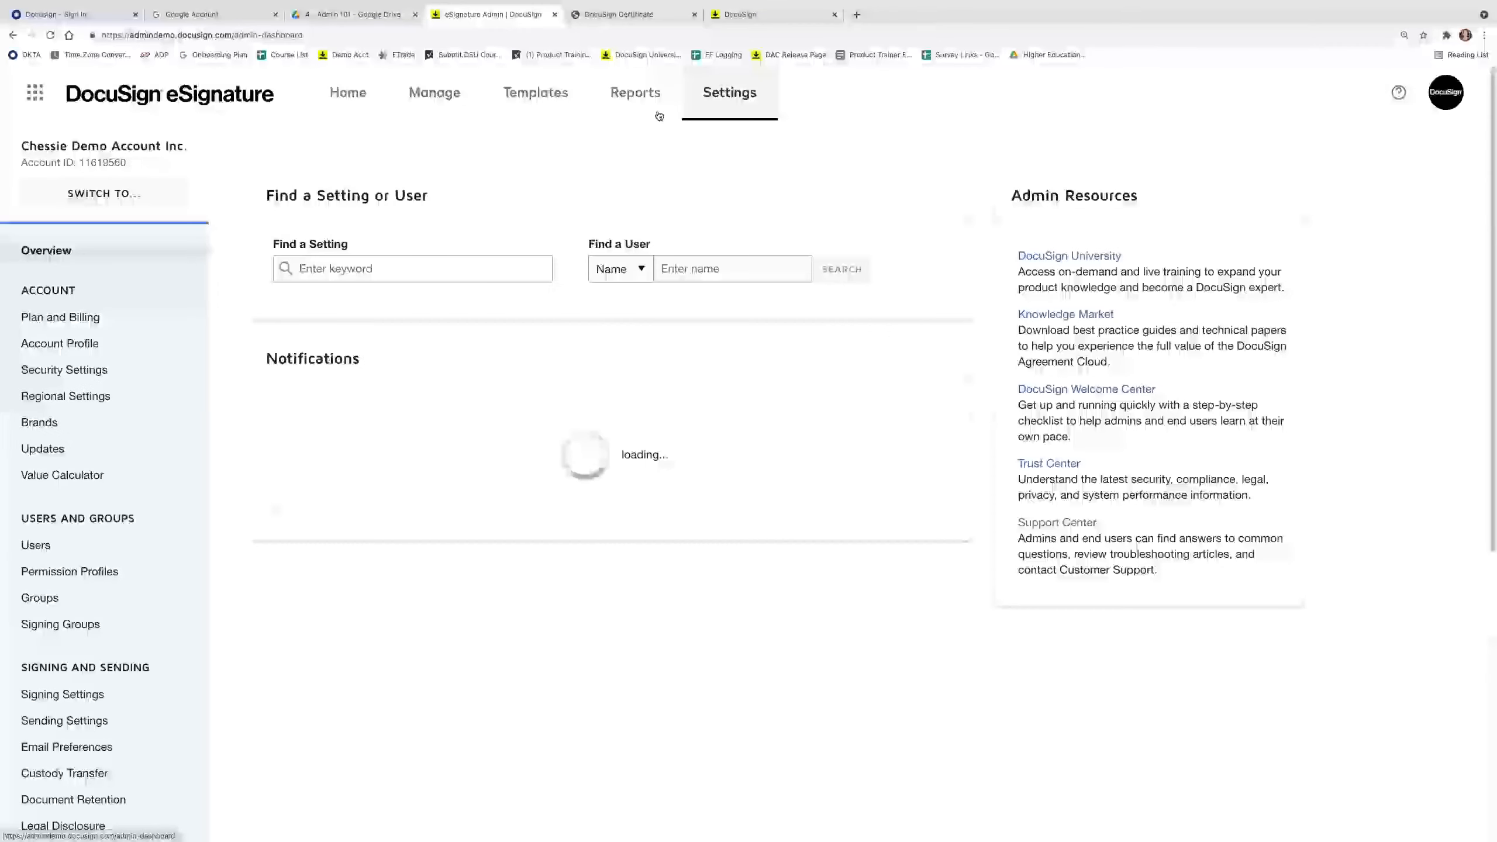
# Return to Reports and filter the list to the six Usage reports.
pyautogui.click(647, 109)
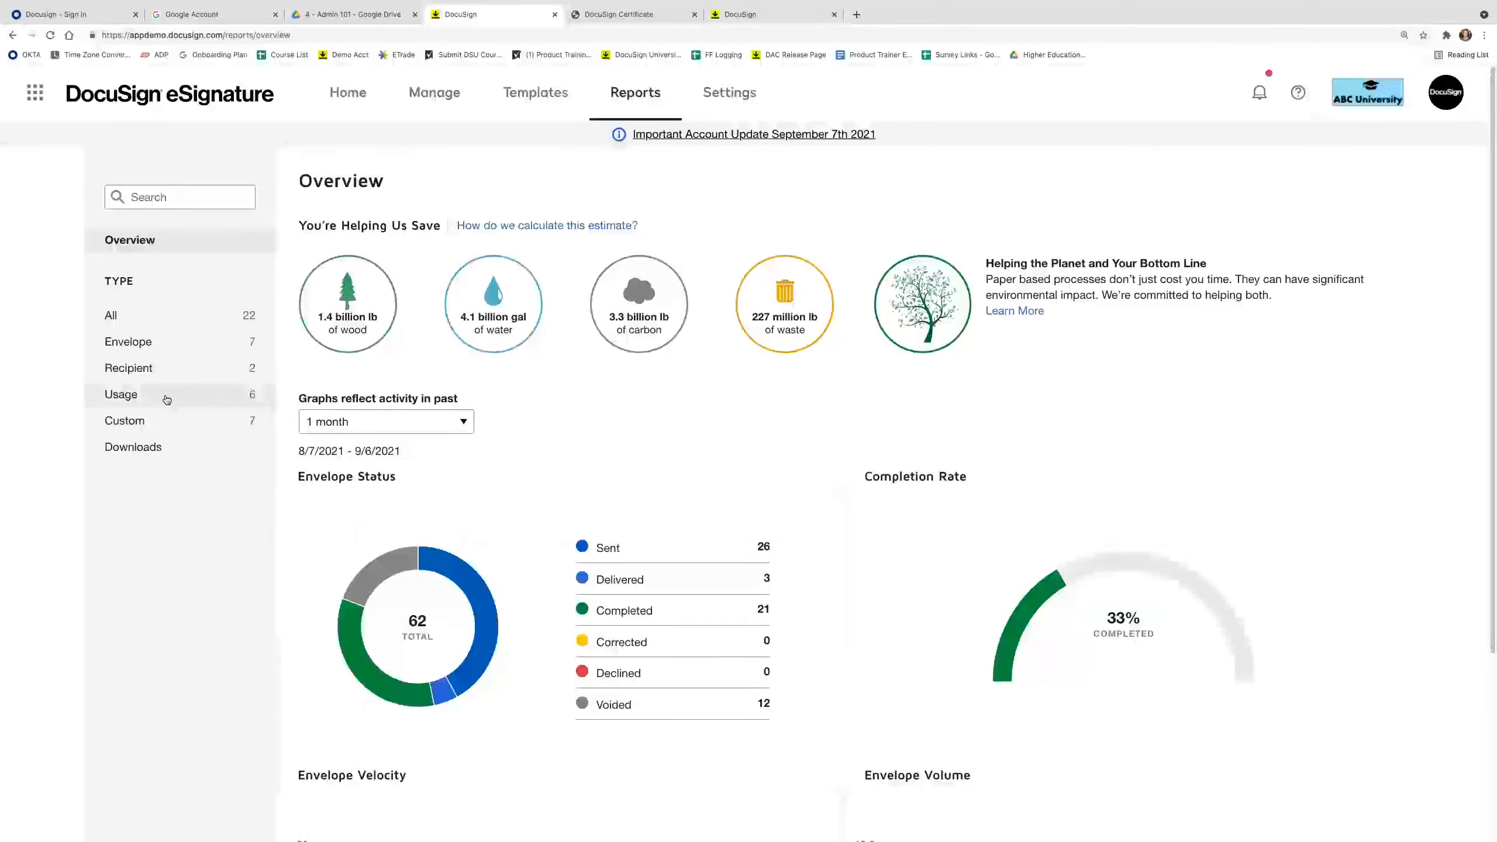
pyautogui.click(166, 400)
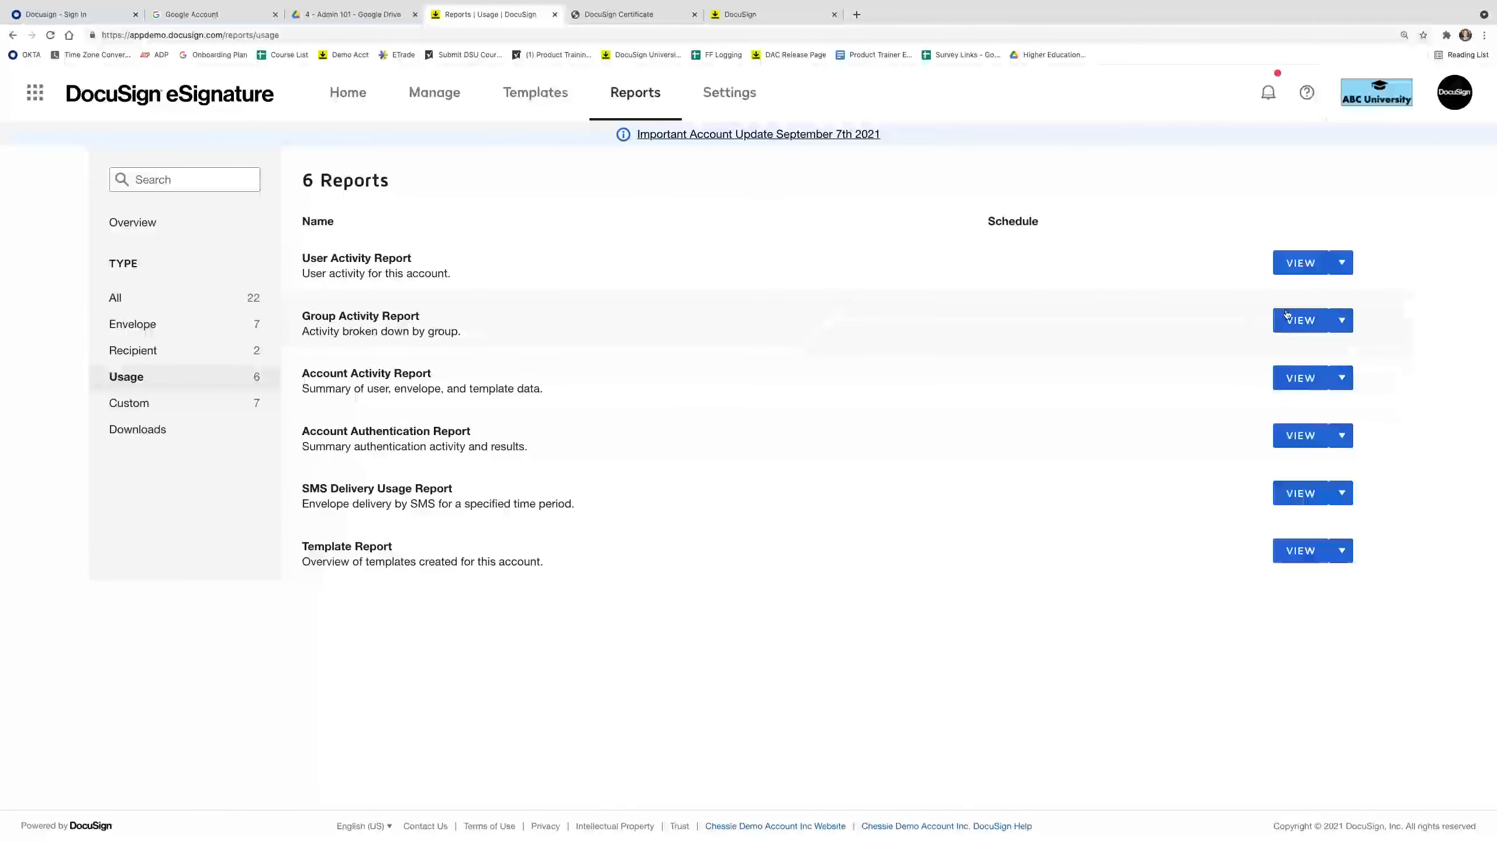
# Run the Group Activity Report with the date range set to All Dates, then return to Settings.
pyautogui.click(1298, 324)
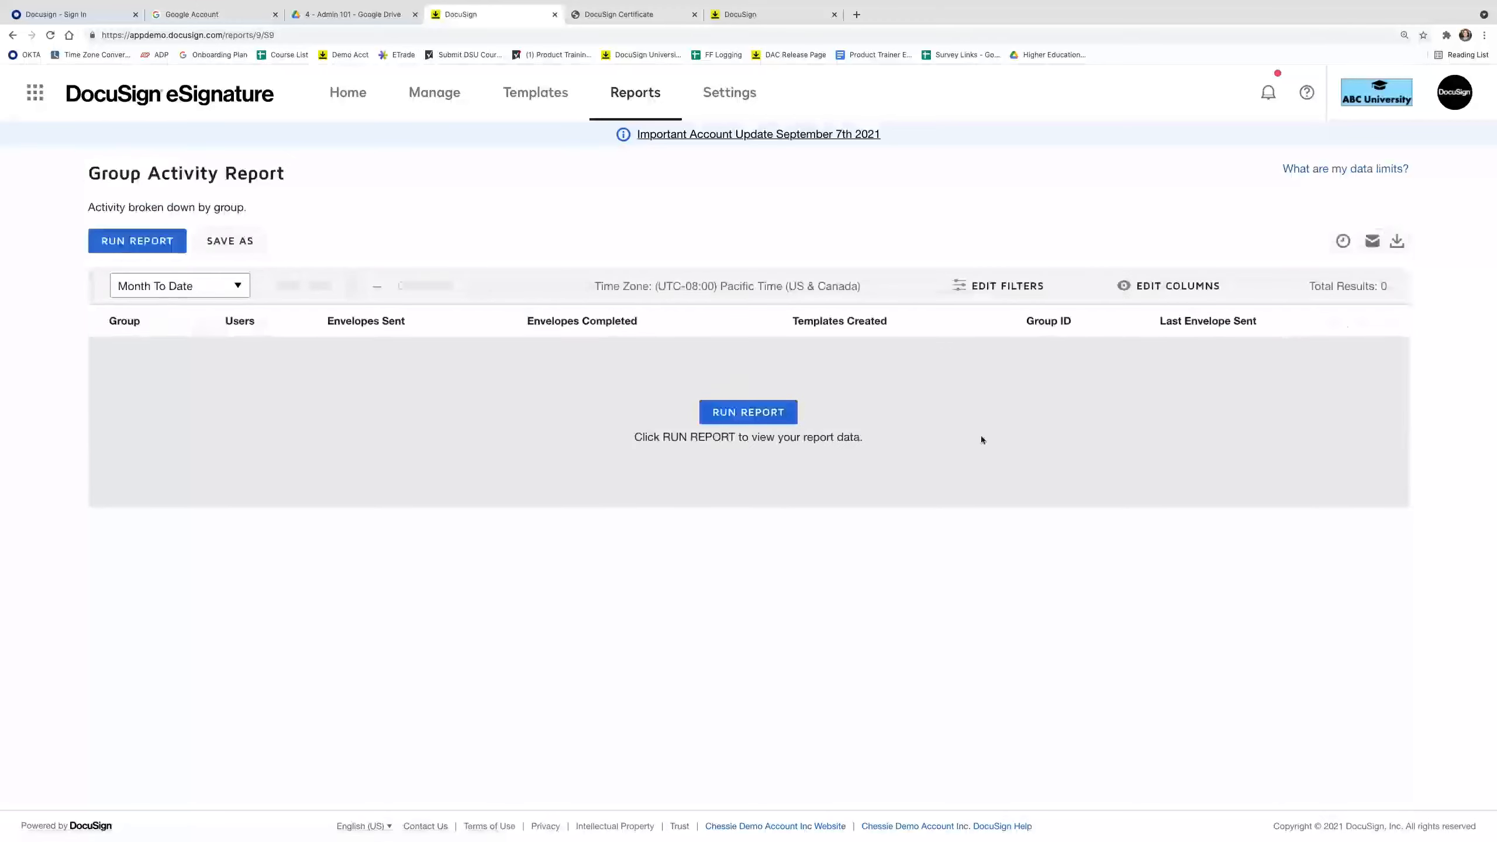
pyautogui.click(752, 414)
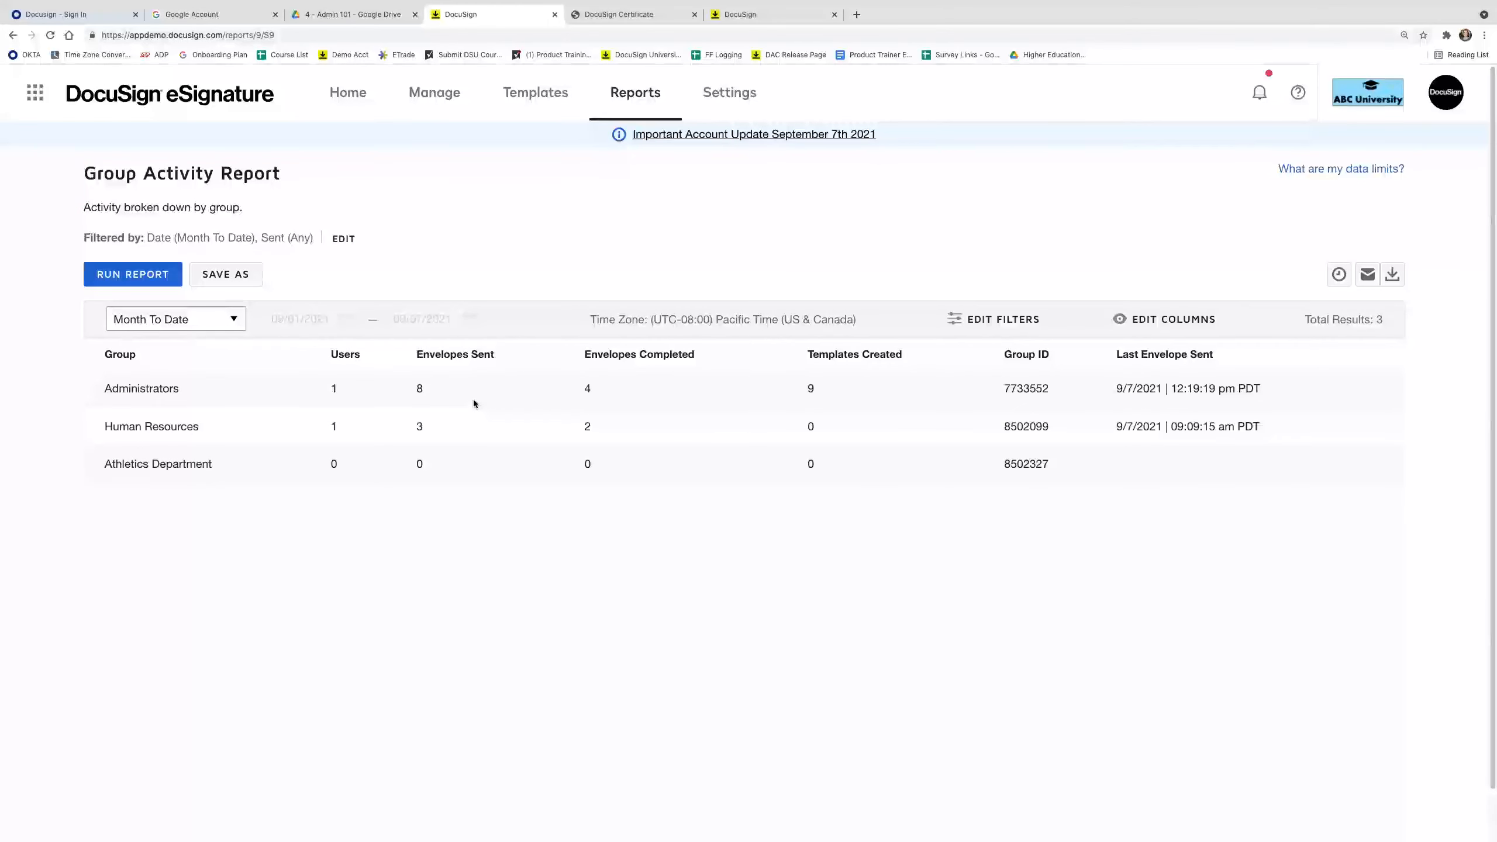
pyautogui.click(218, 322)
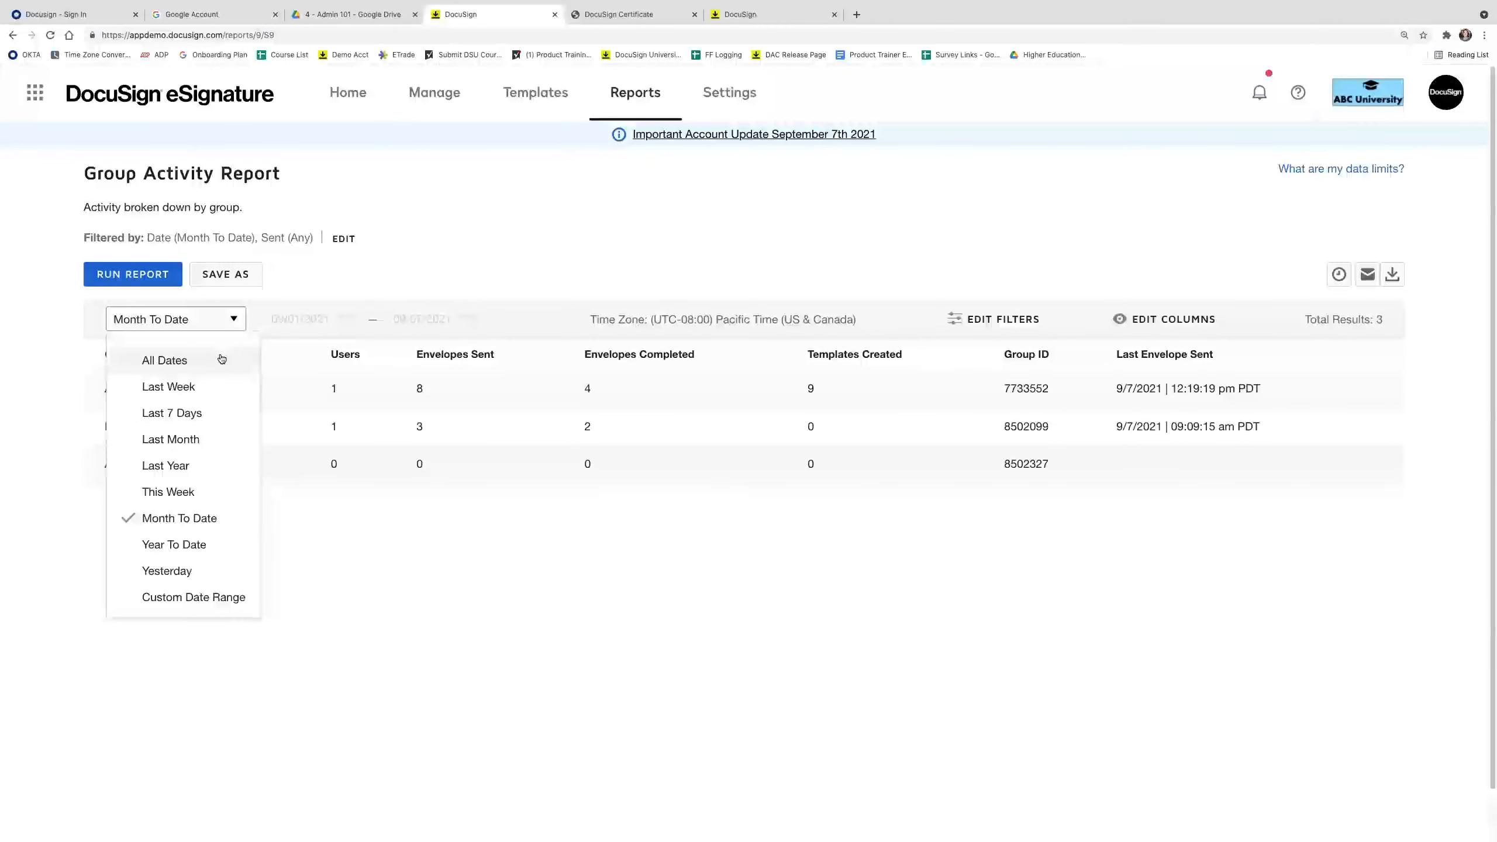
pyautogui.click(221, 359)
pyautogui.click(133, 274)
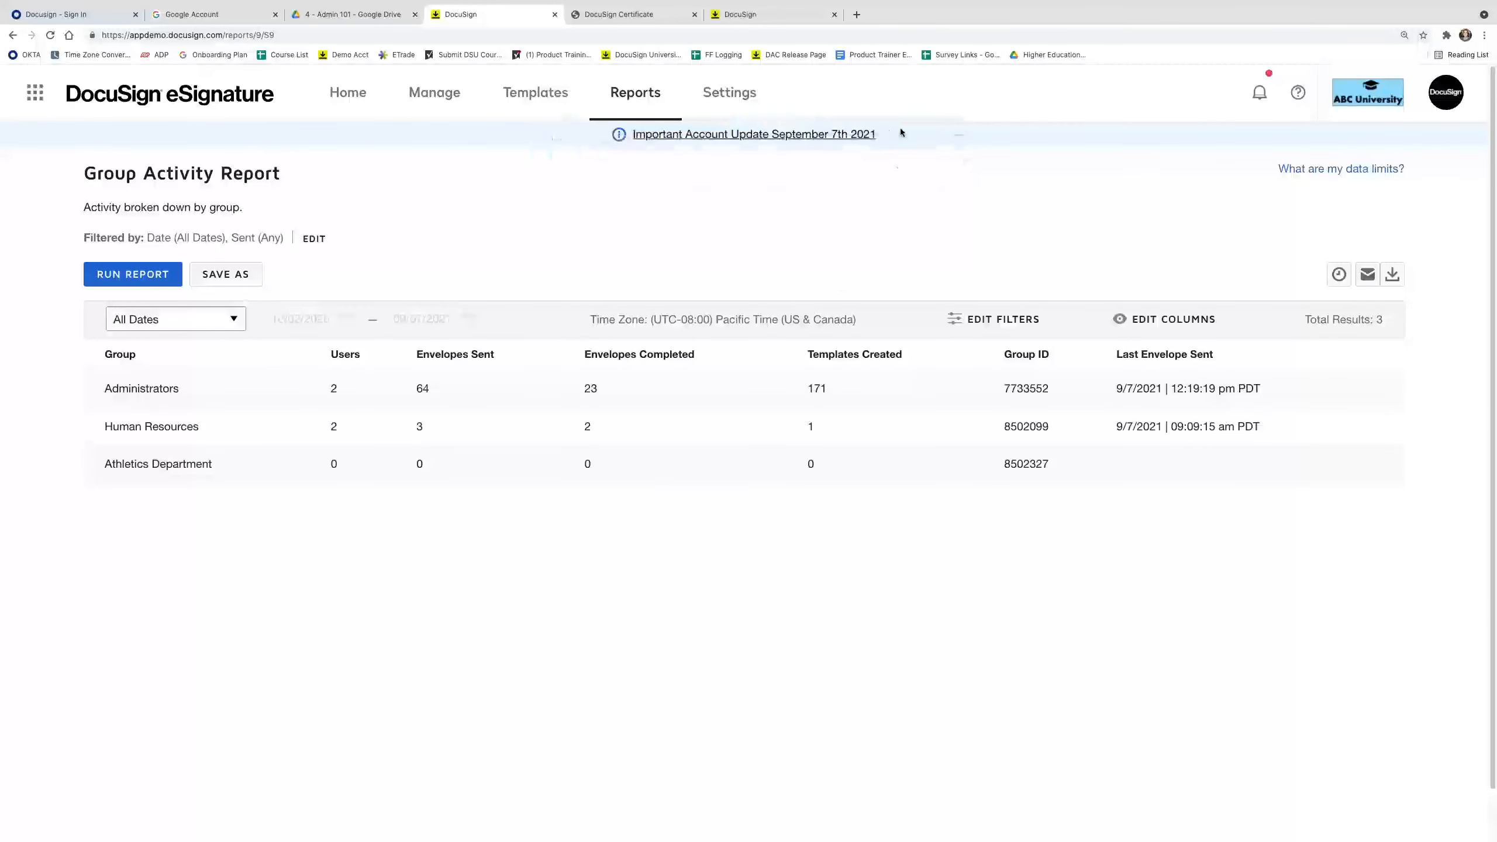
pyautogui.click(714, 111)
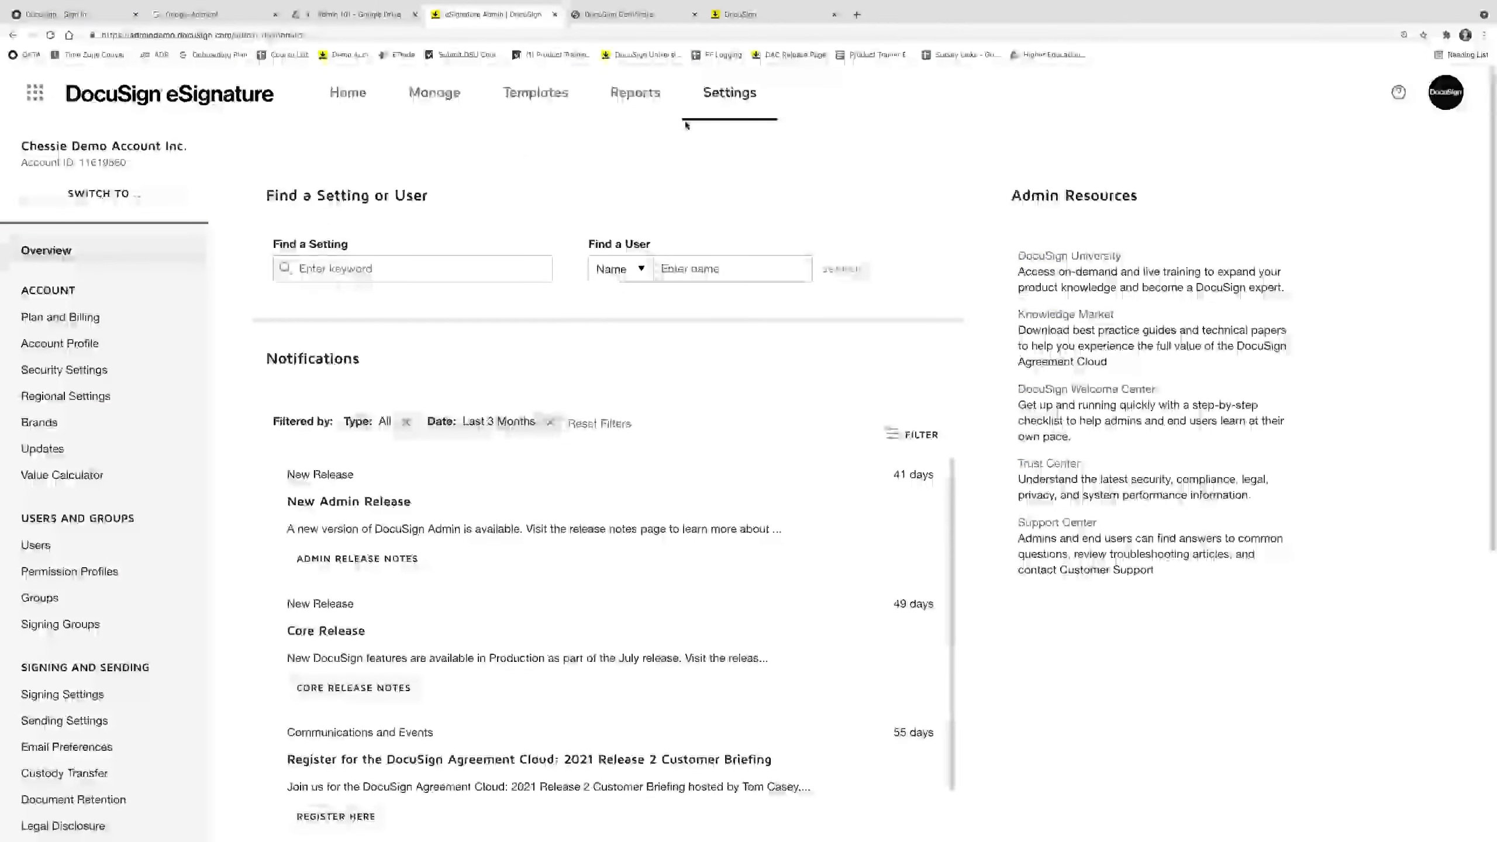
# Open Audit Logs from the Settings sidebar and scroll through the recent setting changes.
pyautogui.scroll(-8, 180, 397)
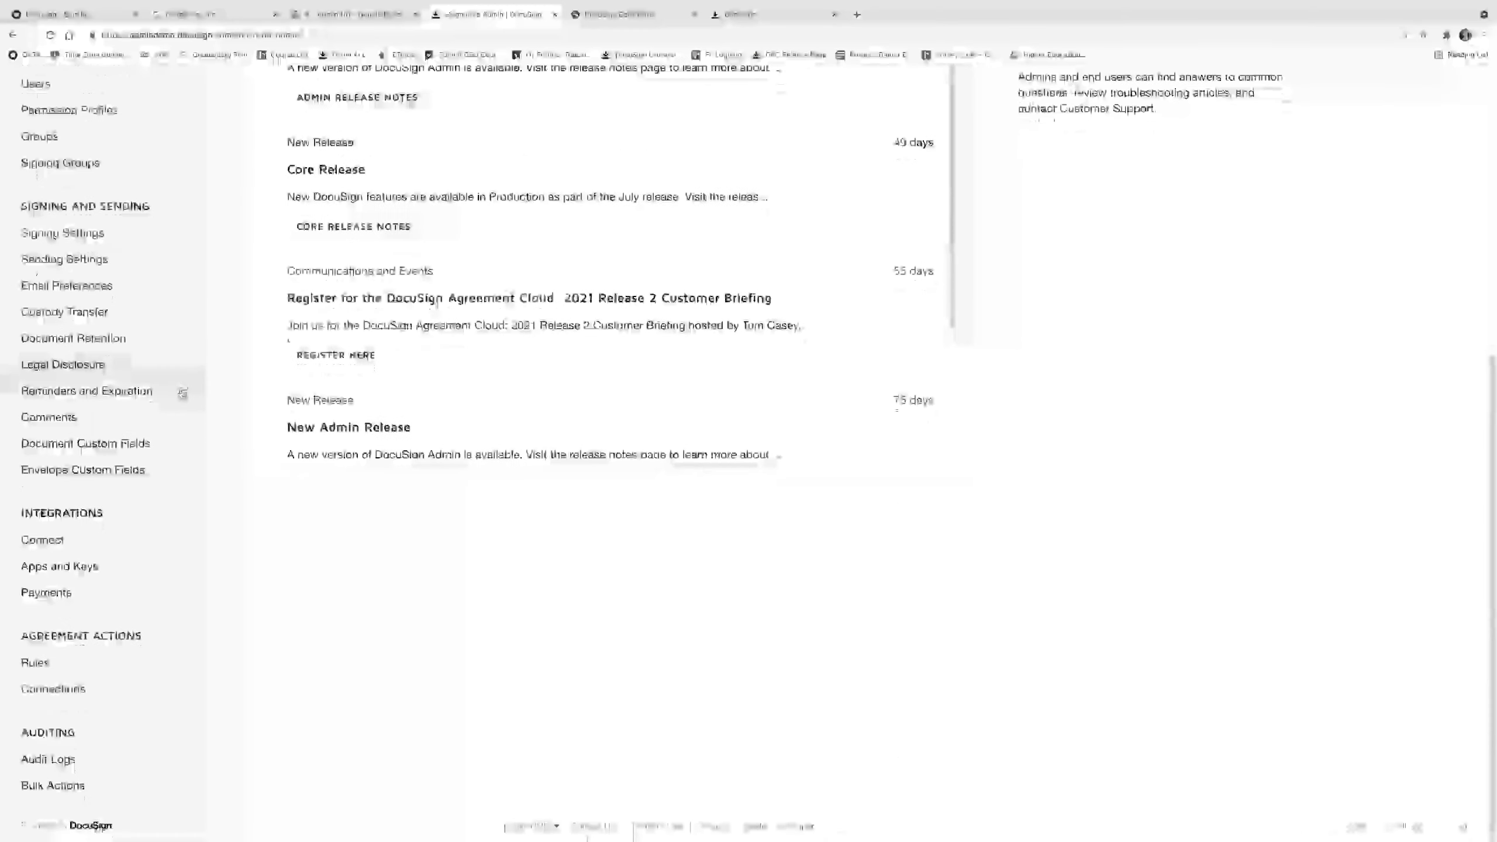
pyautogui.click(126, 757)
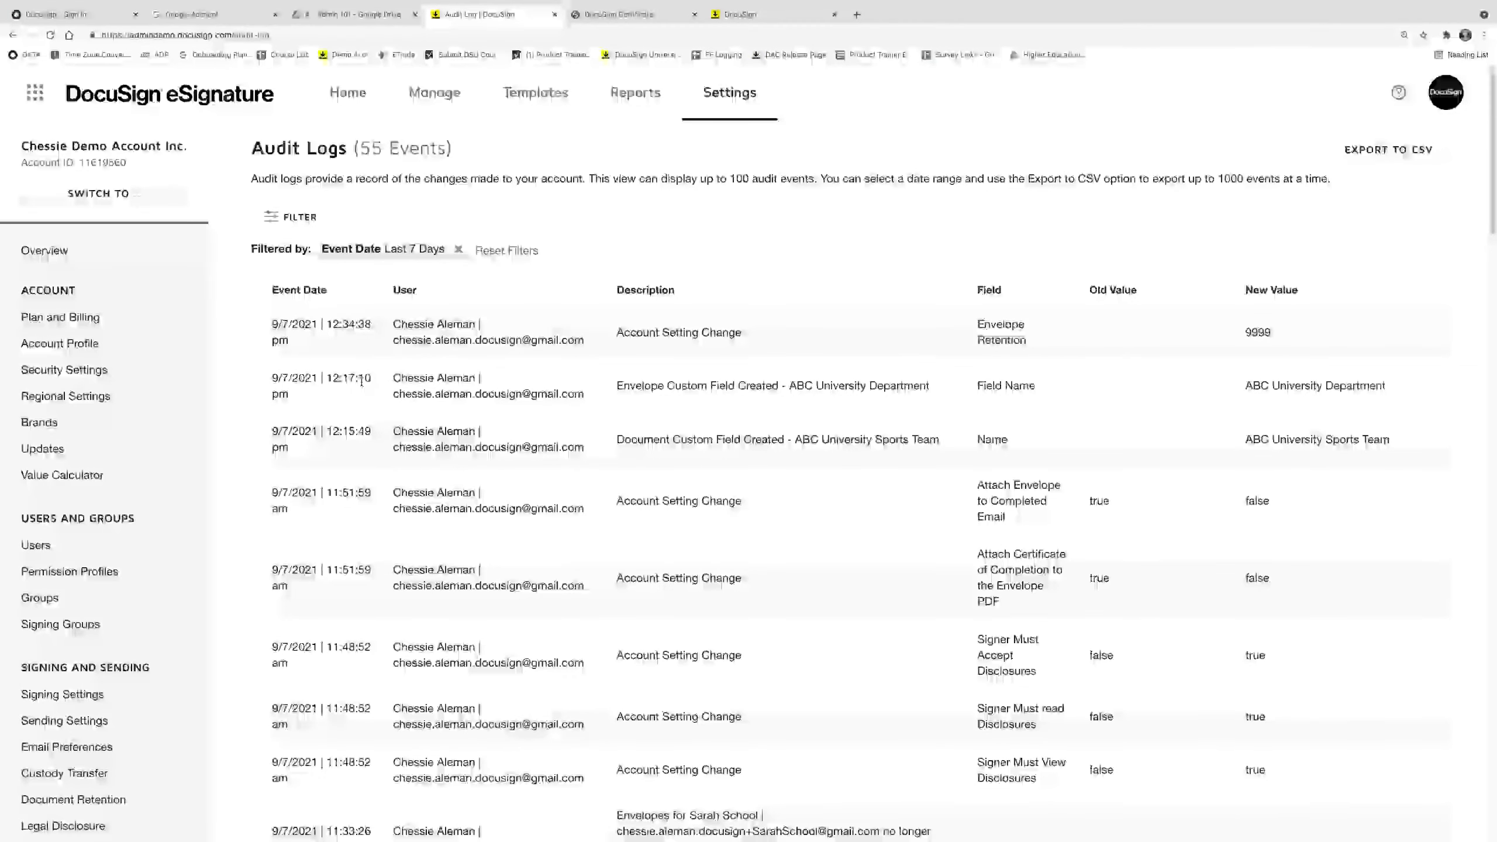
pyautogui.scroll(-1, 389, 433)
pyautogui.scroll(-3, 962, 415)
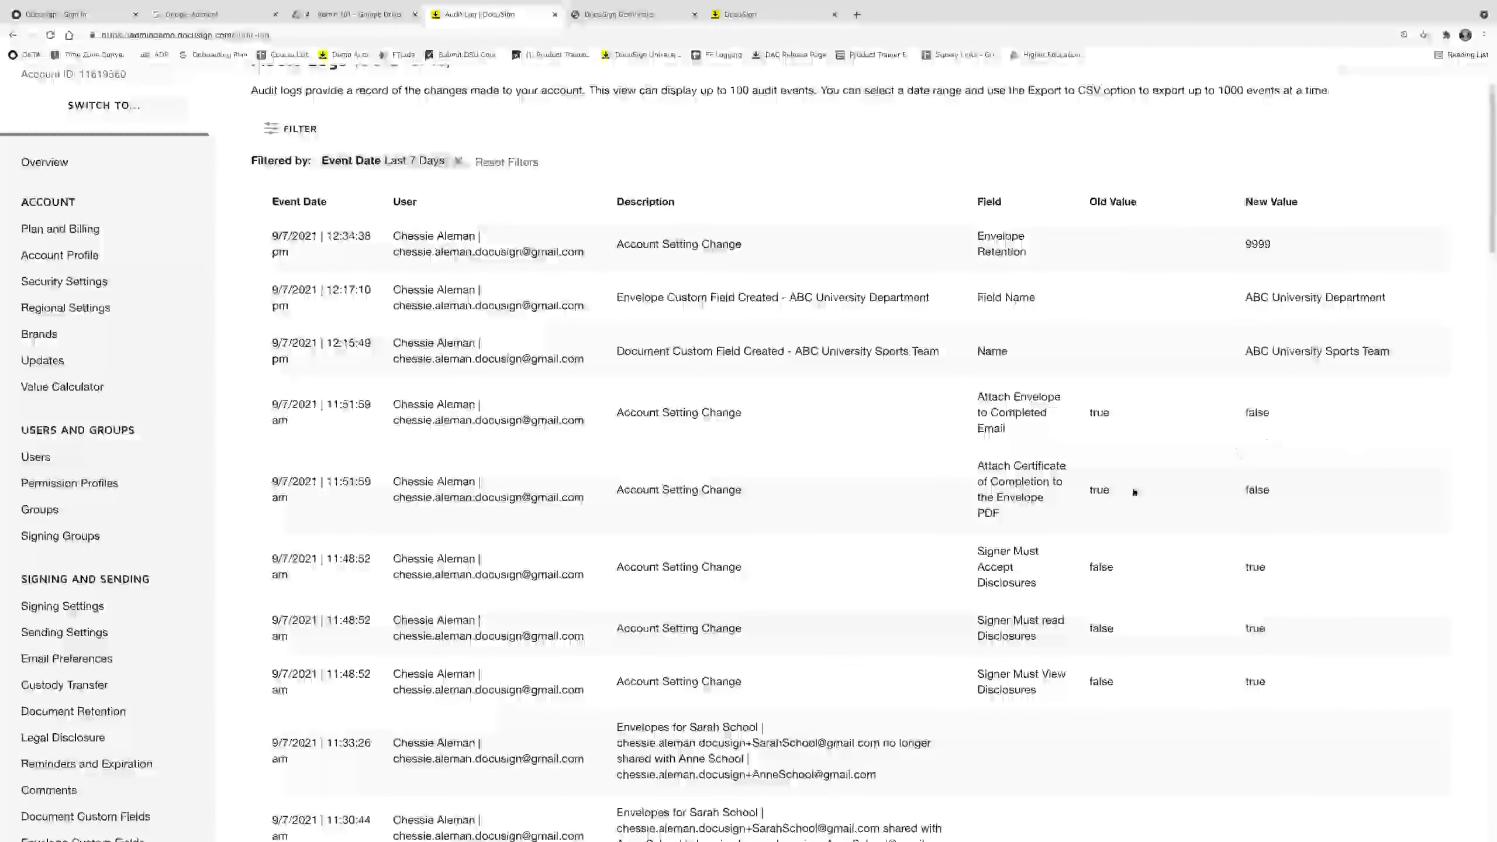
pyautogui.scroll(2, 1132, 491)
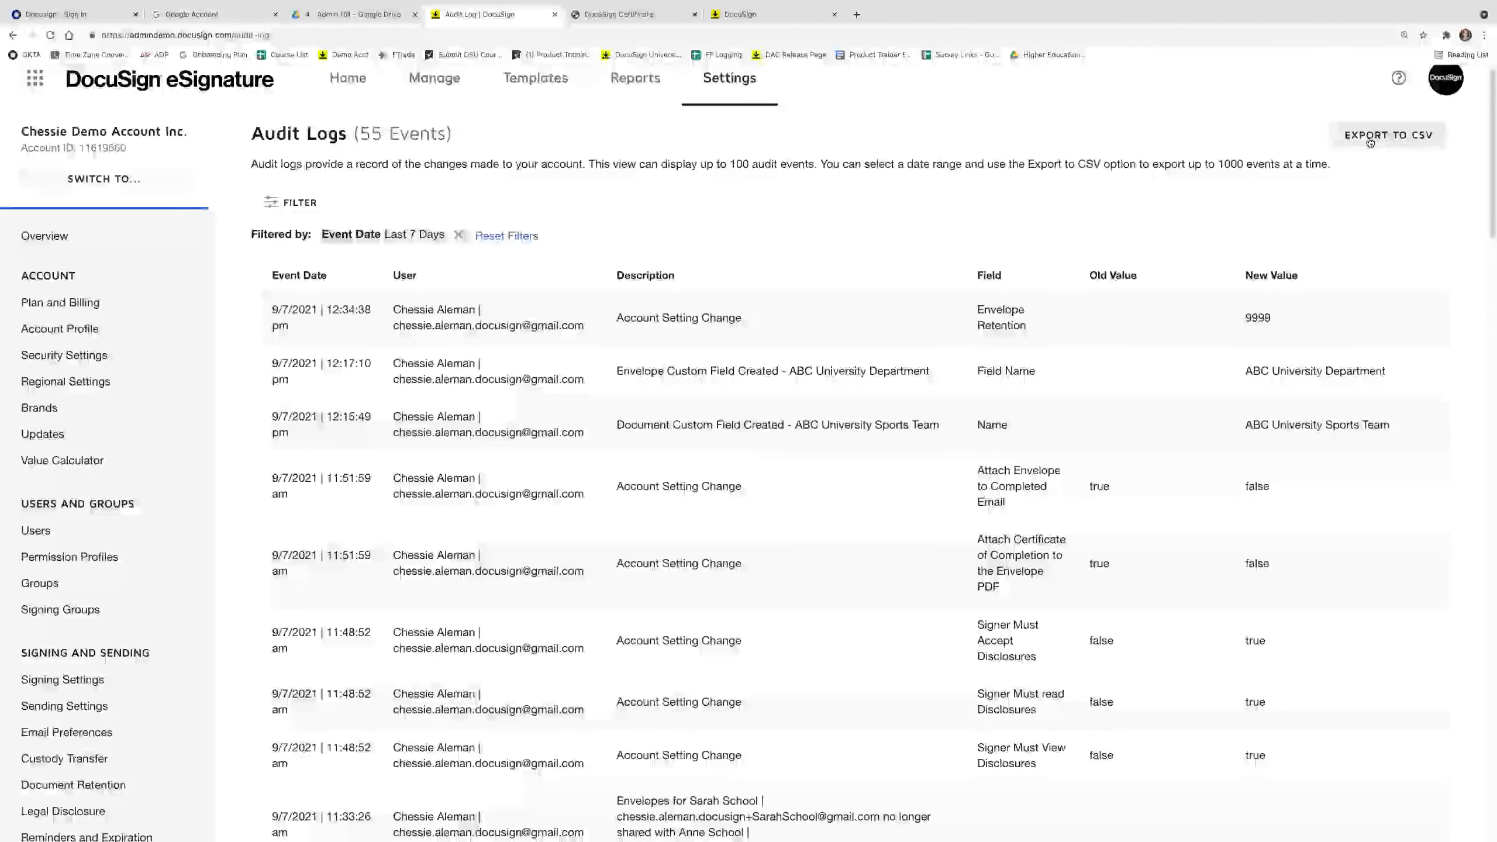
pyautogui.scroll(-1, 1048, 454)
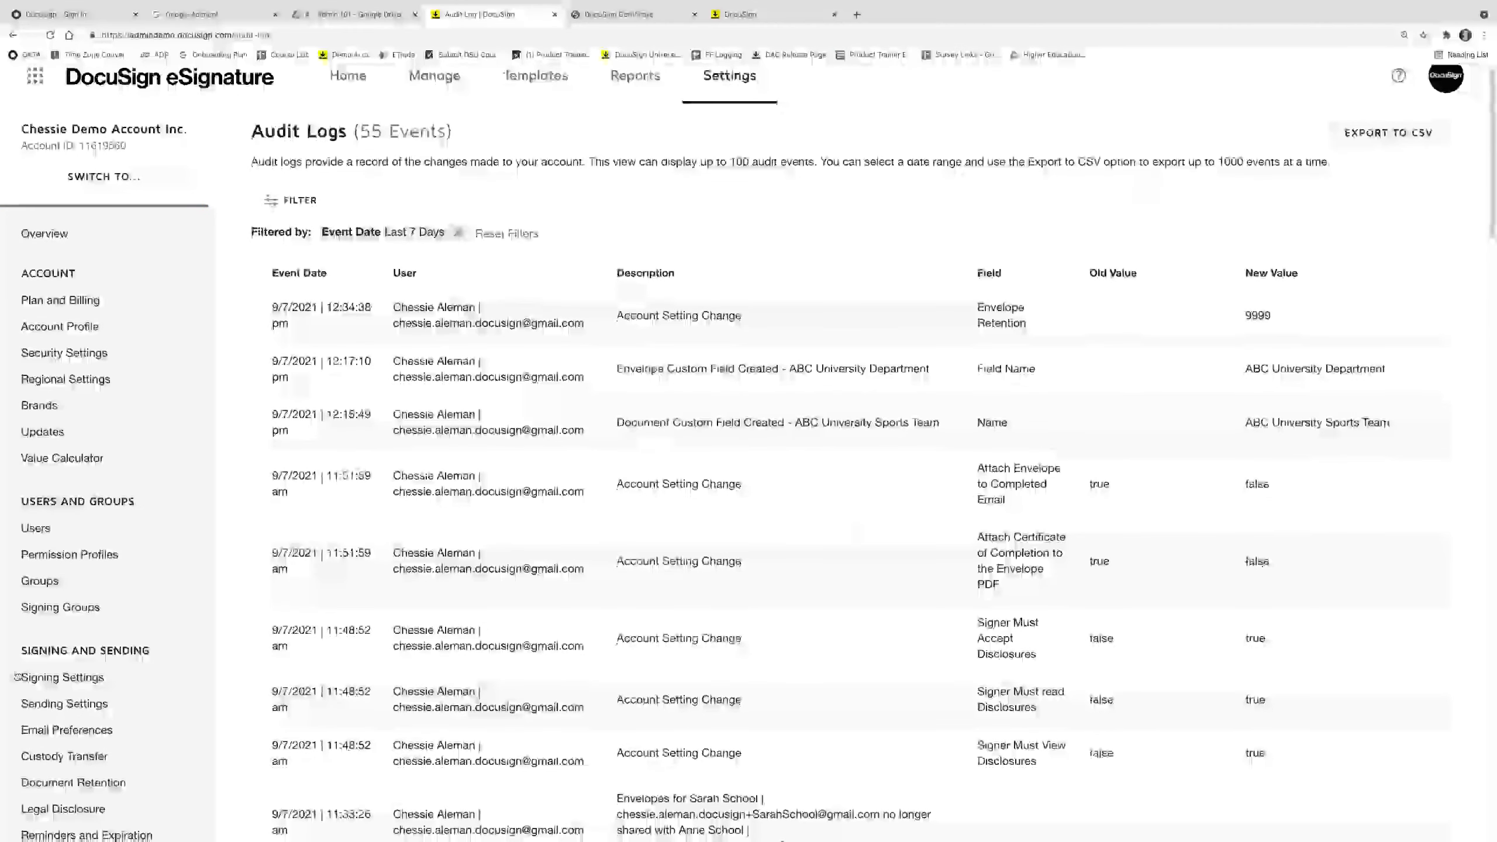
# Return to eSignature Home, then switch to PowerPoint and advance to the Agreement Actions slide.
pyautogui.click(359, 82)
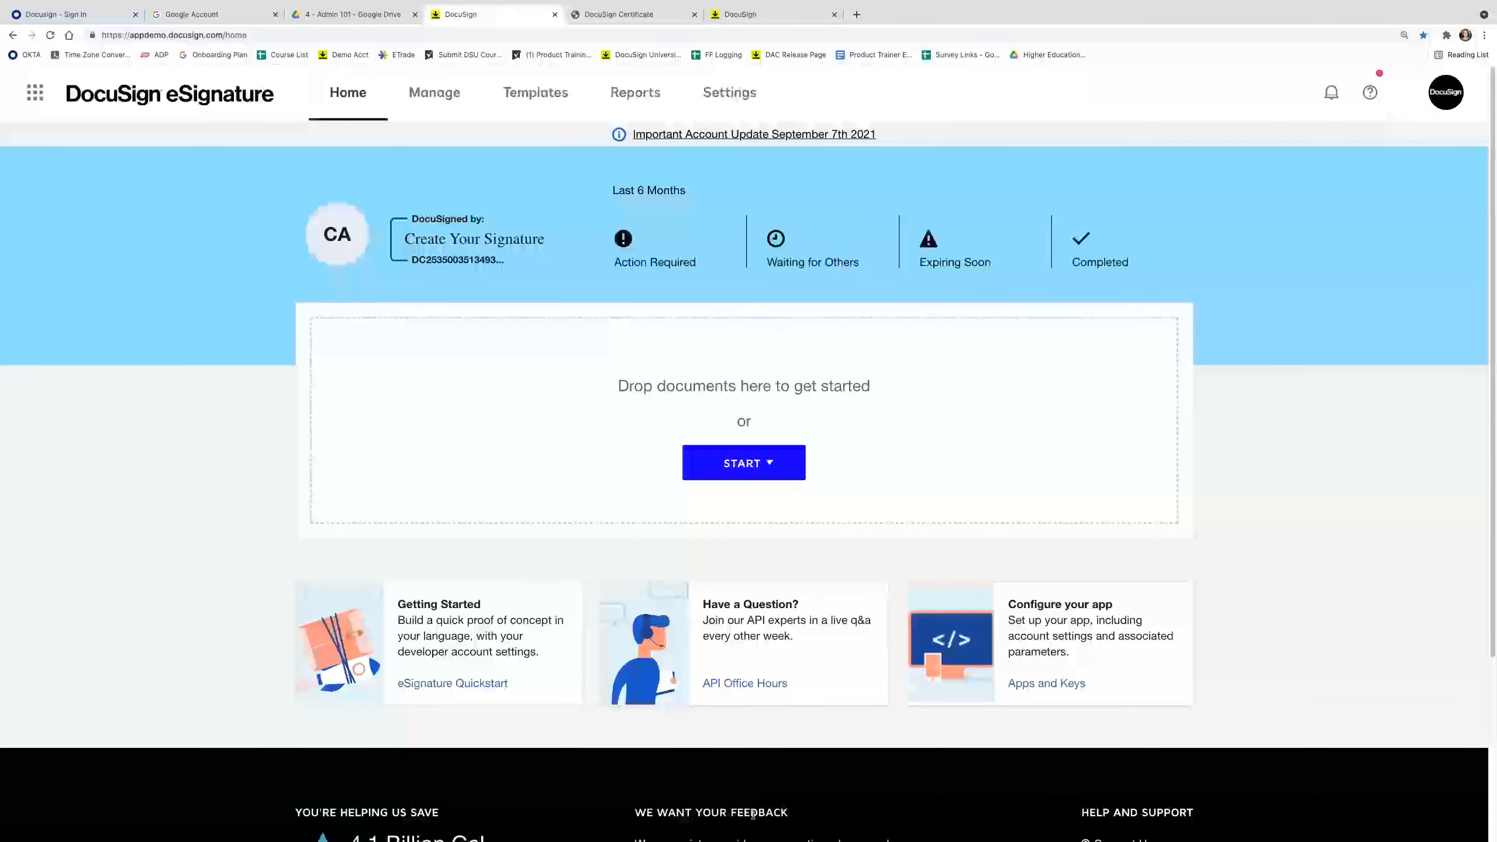
pyautogui.moveTo(766, 835)
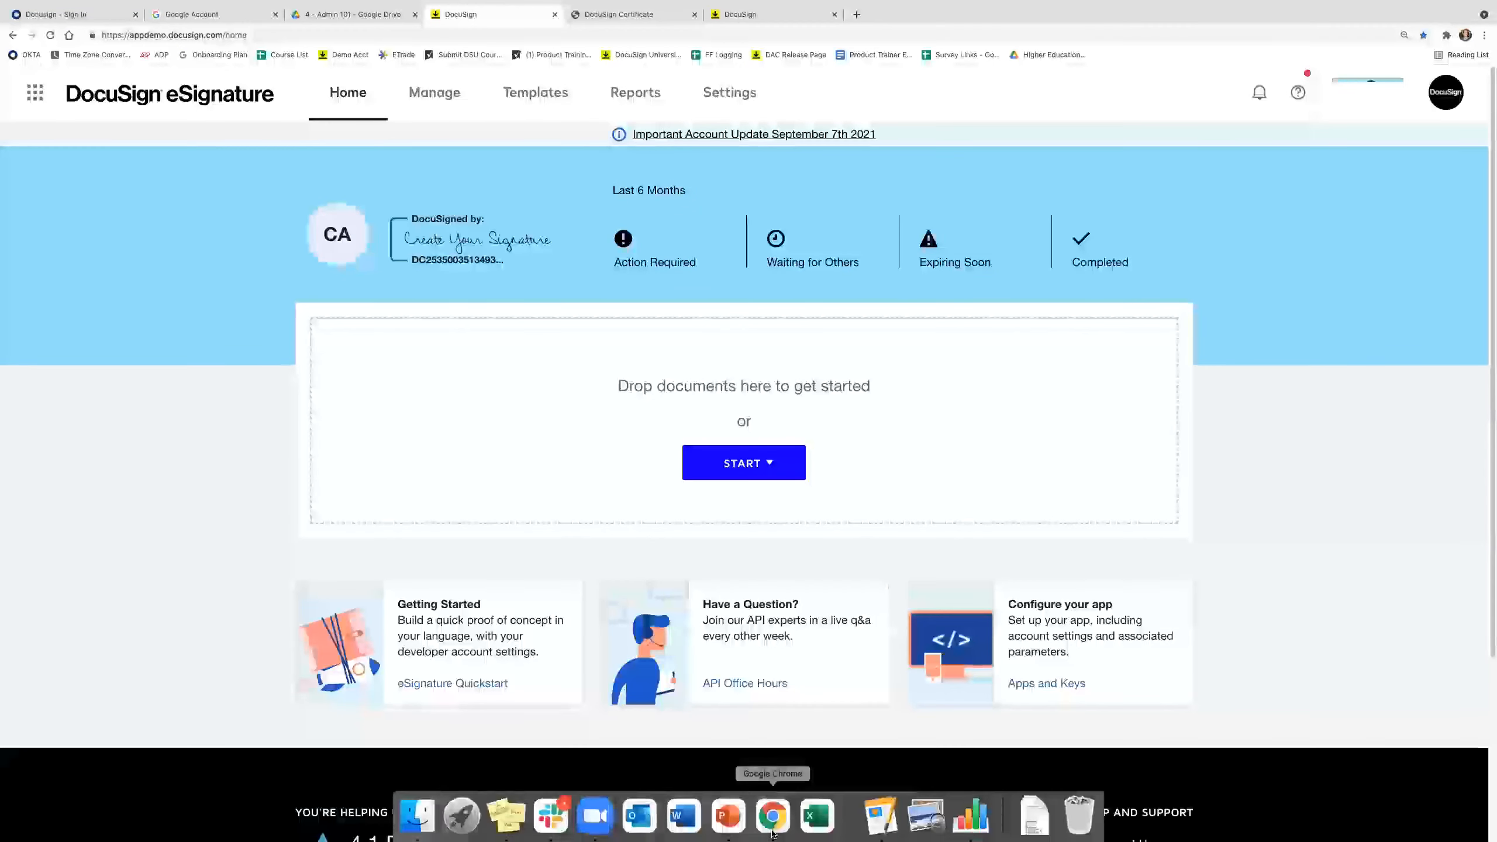
pyautogui.click(729, 817)
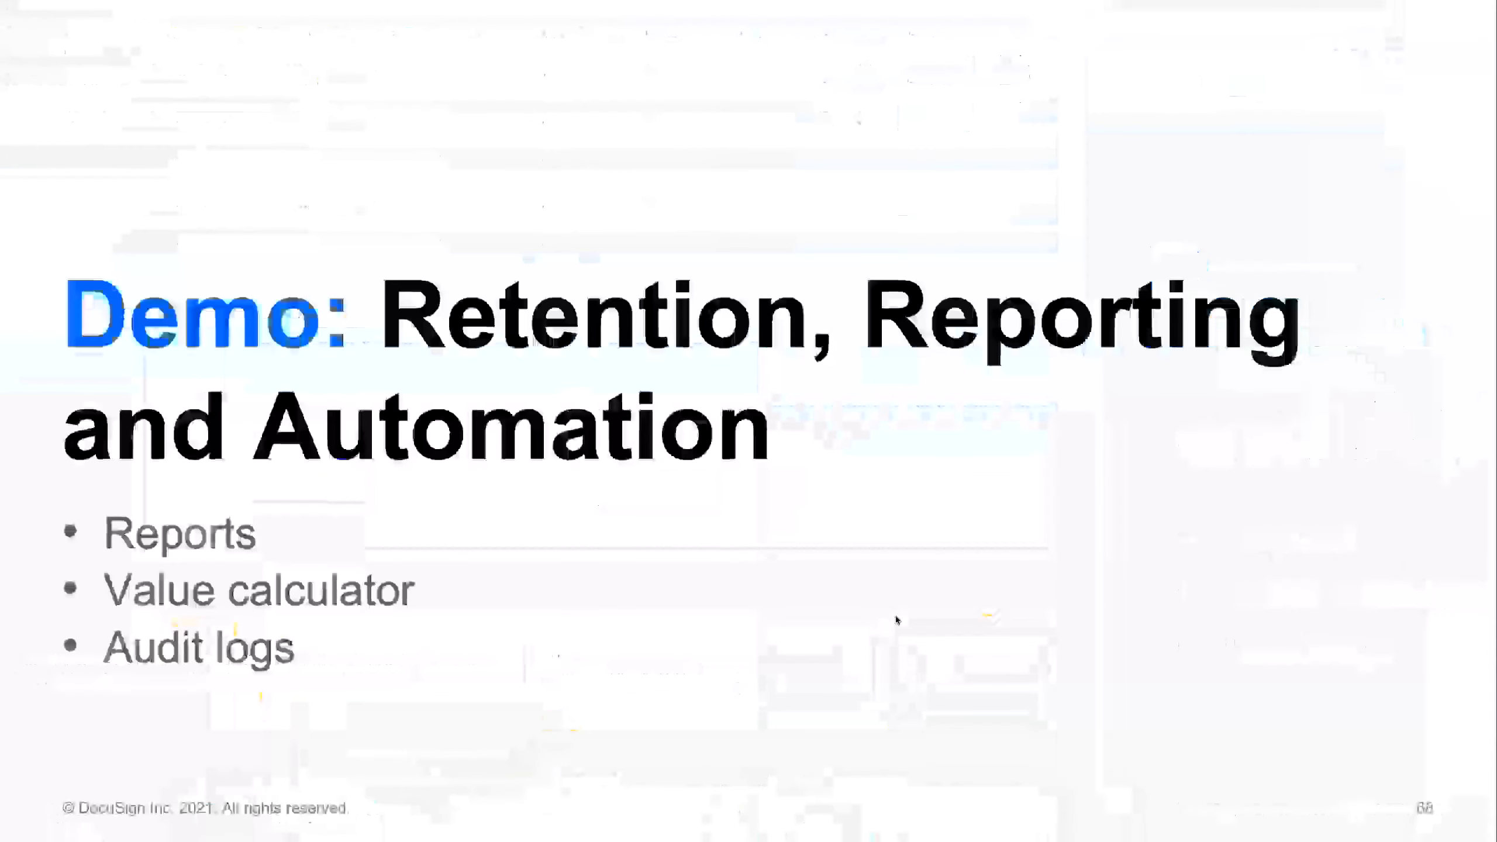
pyautogui.press('Right')
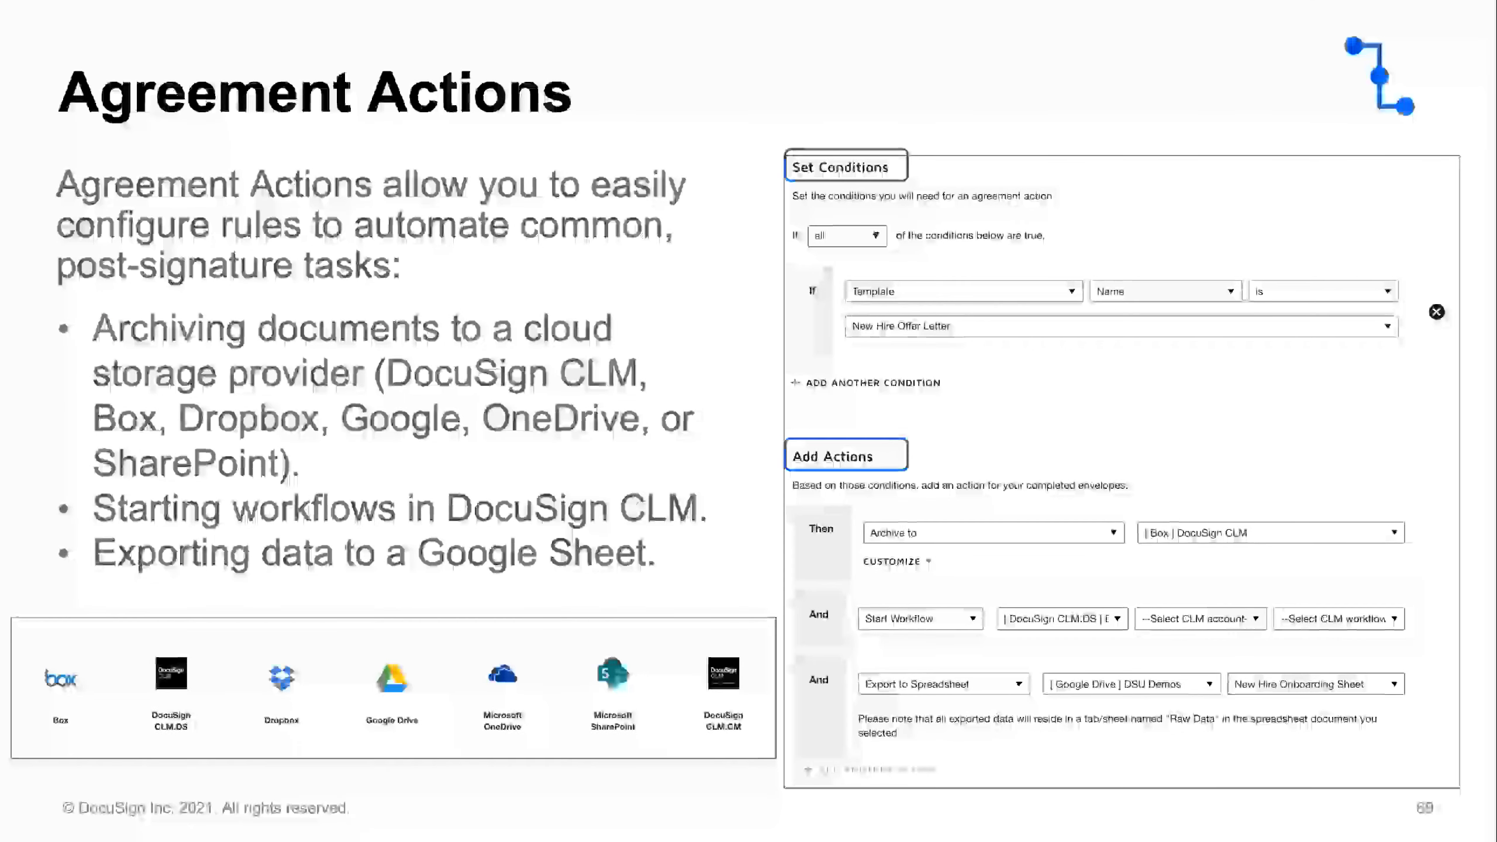